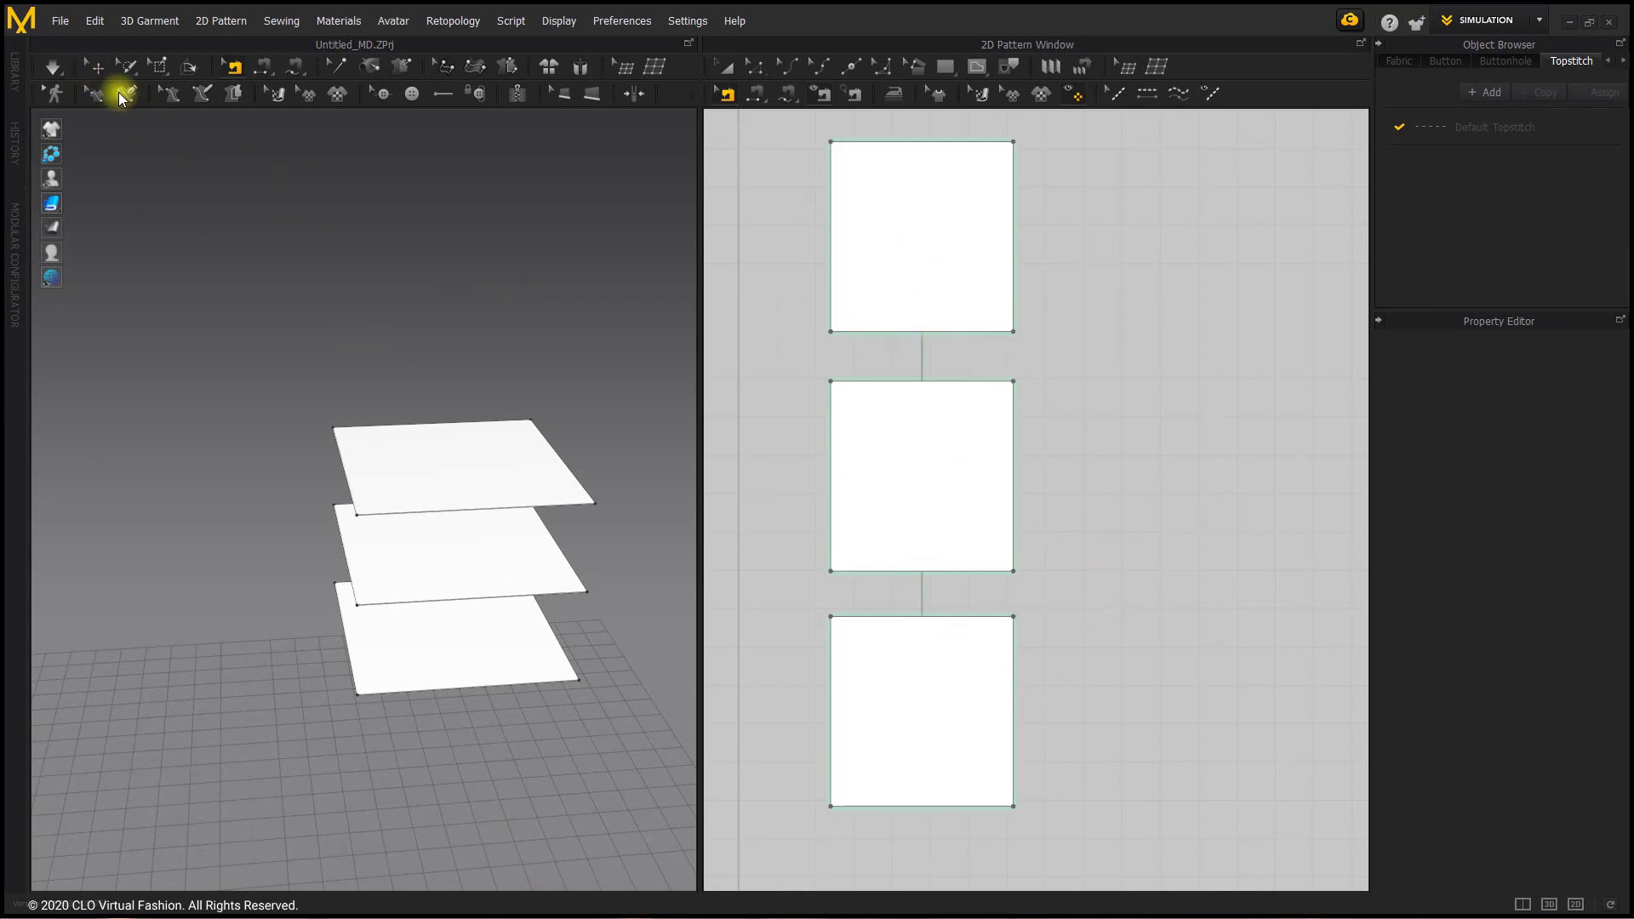
# Step: Set the gravity in the simulation properties to 0.00 and run the simulation
pyautogui.click(100, 68)
pyautogui.rightClick(475, 291)
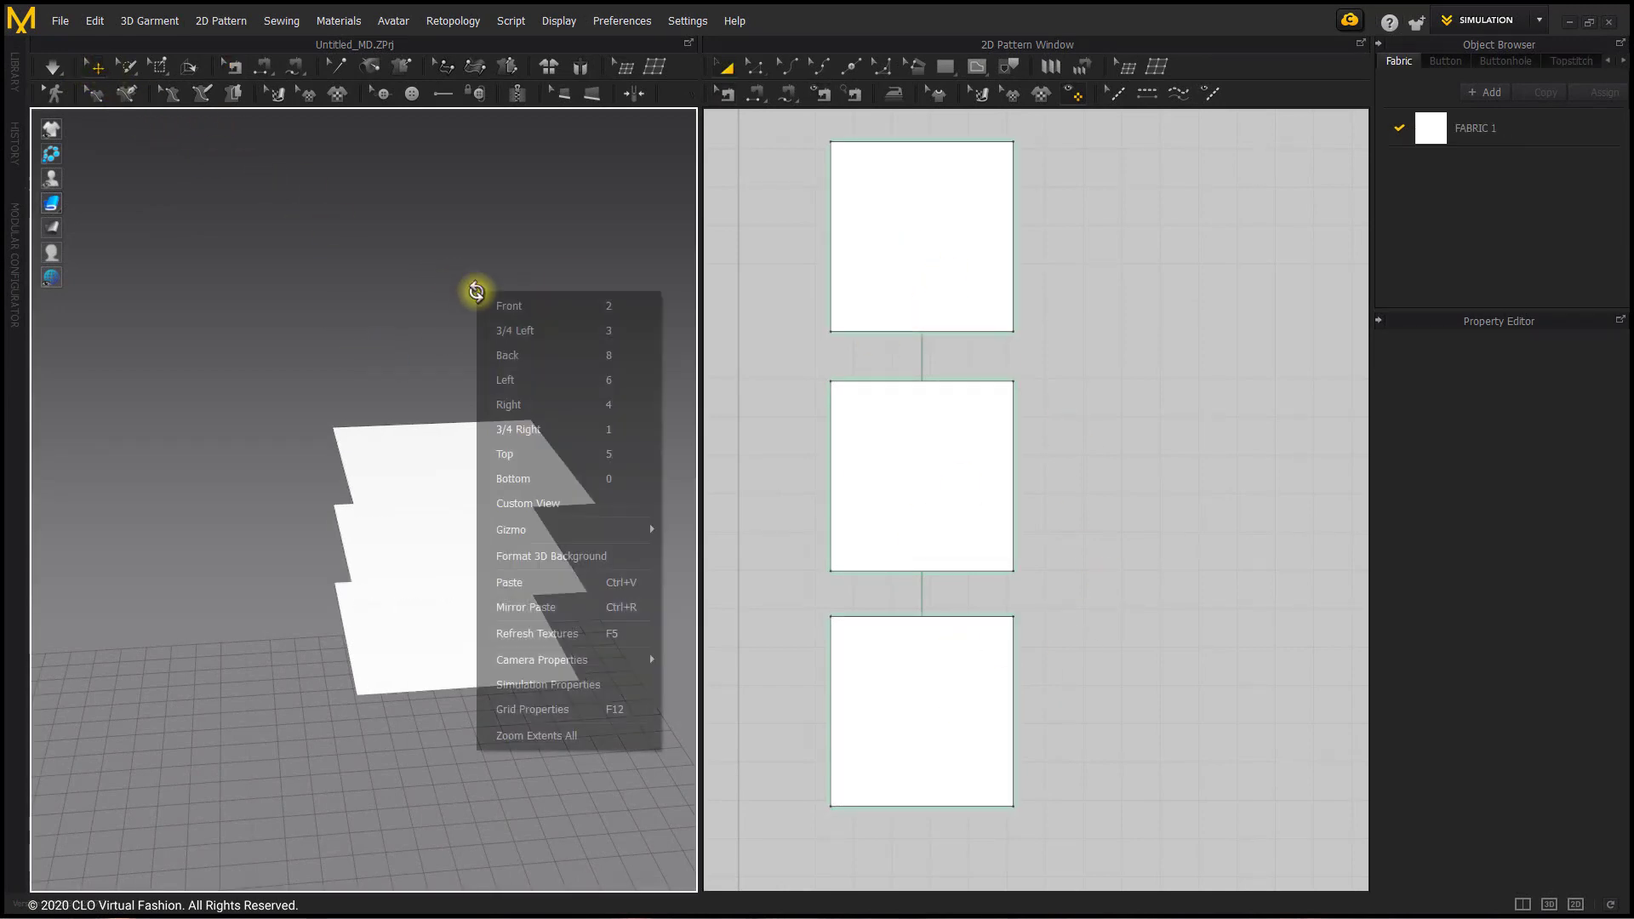
pyautogui.click(593, 687)
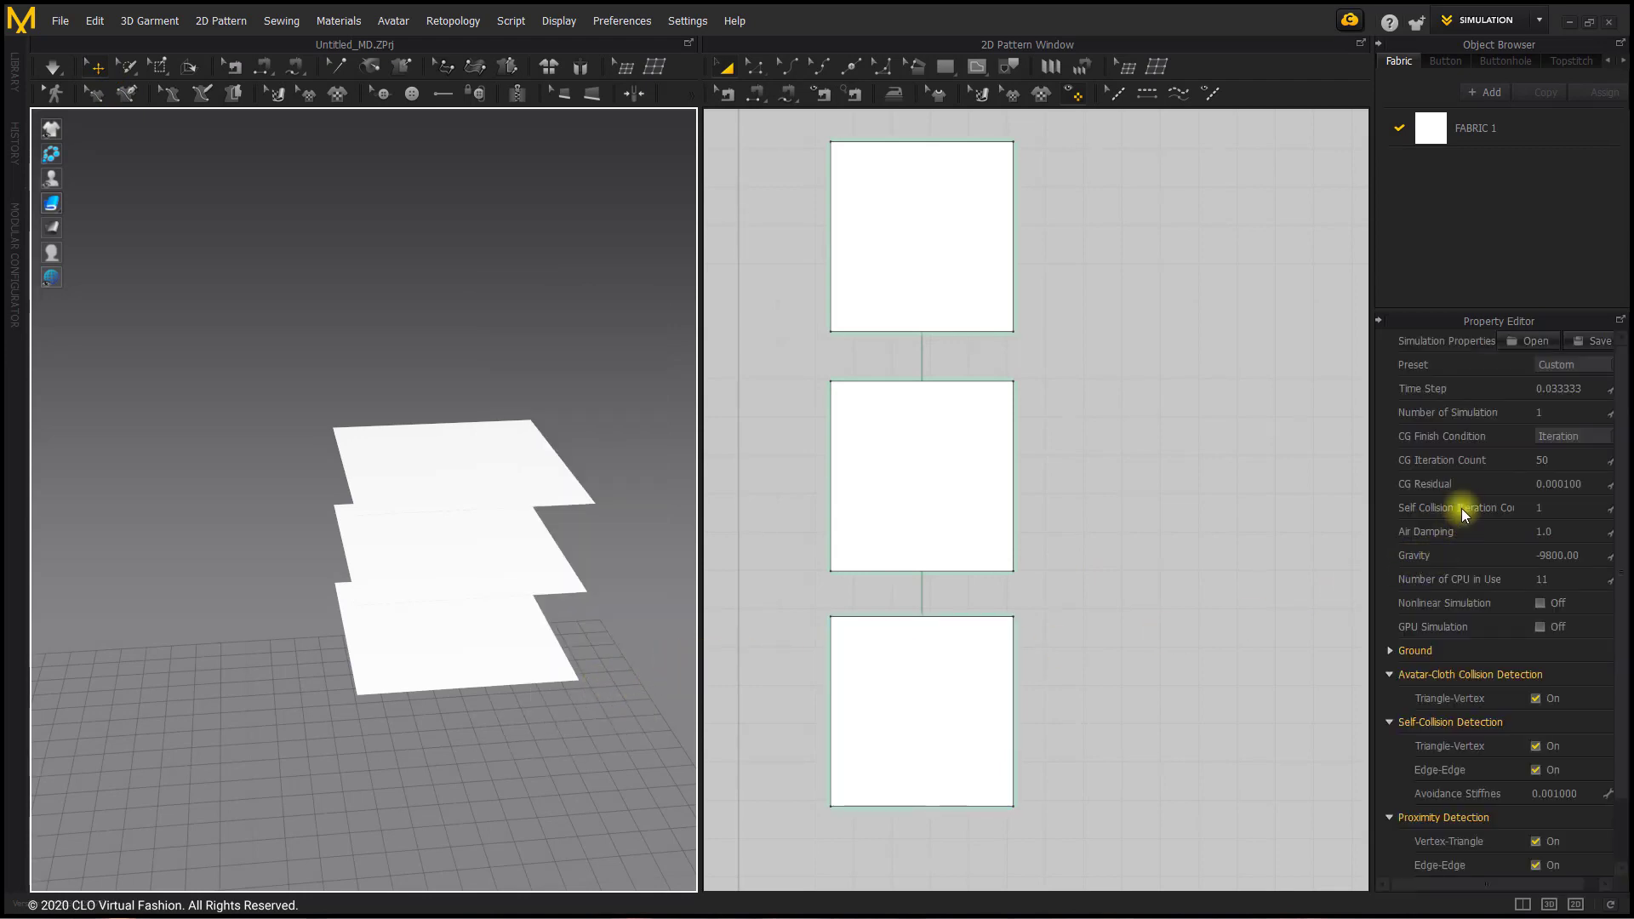
pyautogui.click(1553, 556)
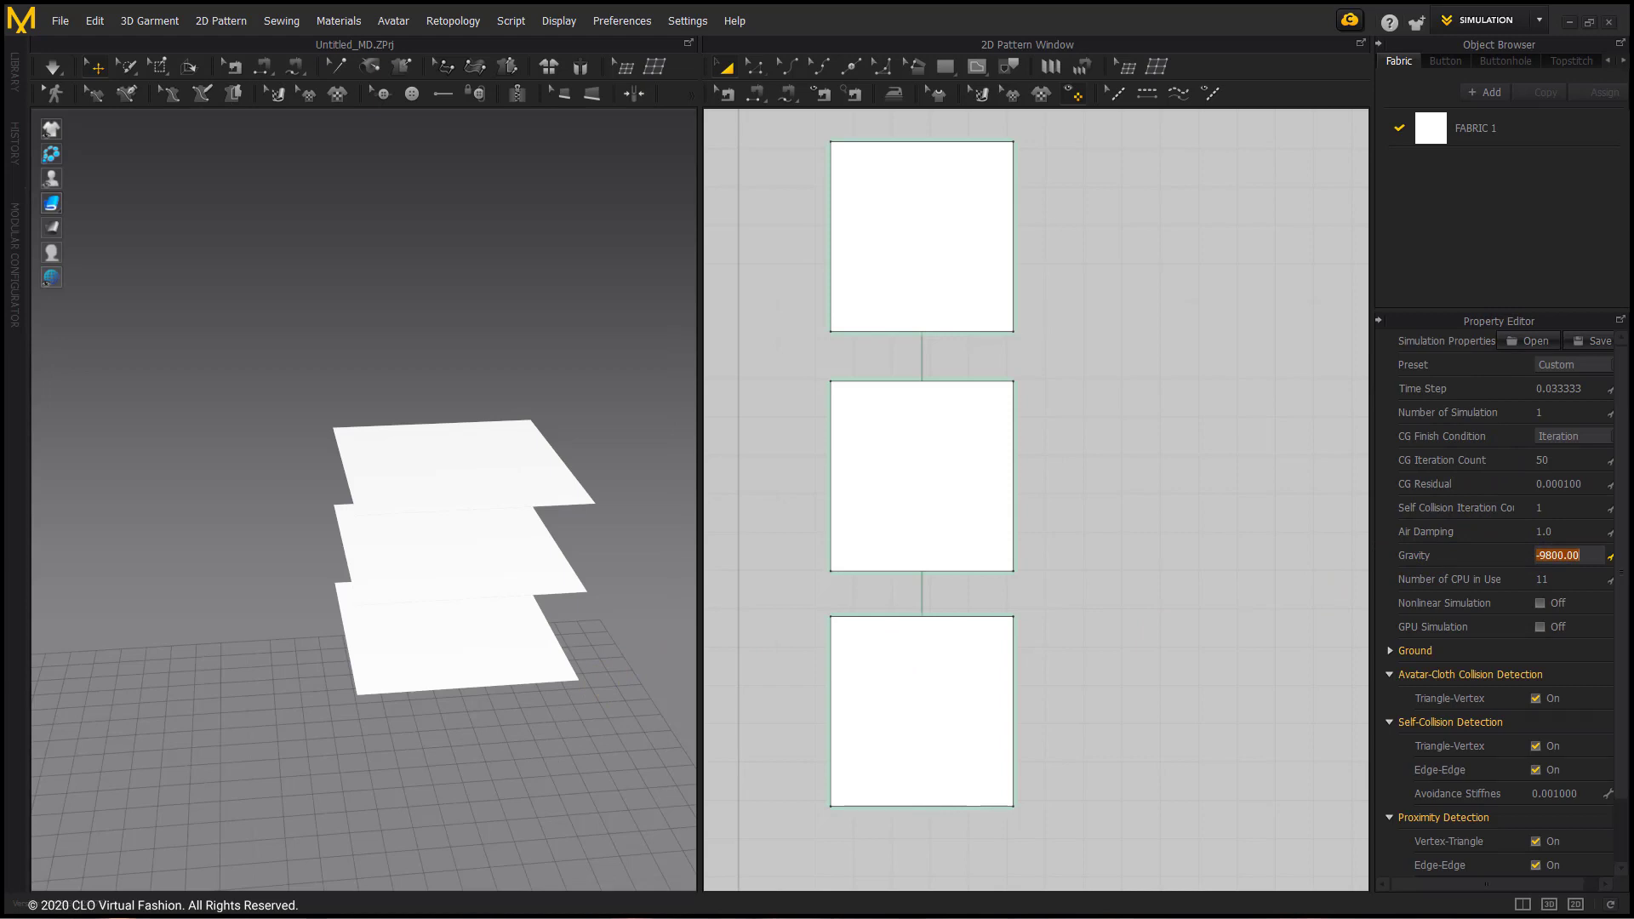
pyautogui.press('Return')
pyautogui.click(48, 68)
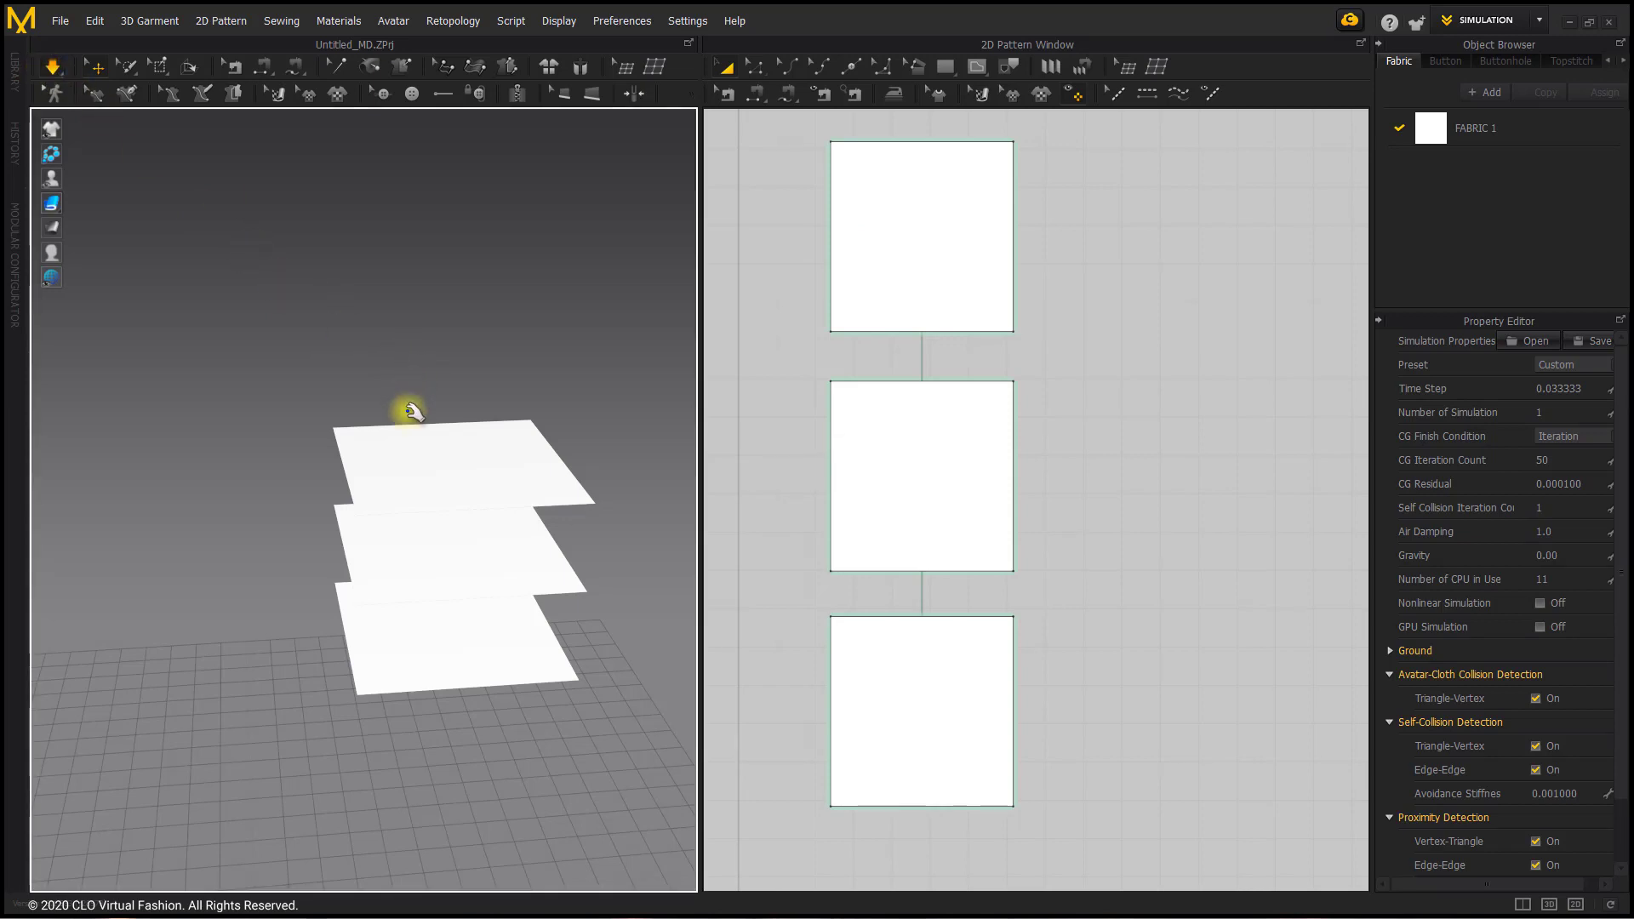
# Step: Freeze the lowest of the three stacked square pattern pieces
pyautogui.moveTo(408, 412)
pyautogui.mouseDown(button='right')
pyautogui.moveTo(448, 383)
pyautogui.moveTo(400, 385)
pyautogui.mouseUp(button='right')
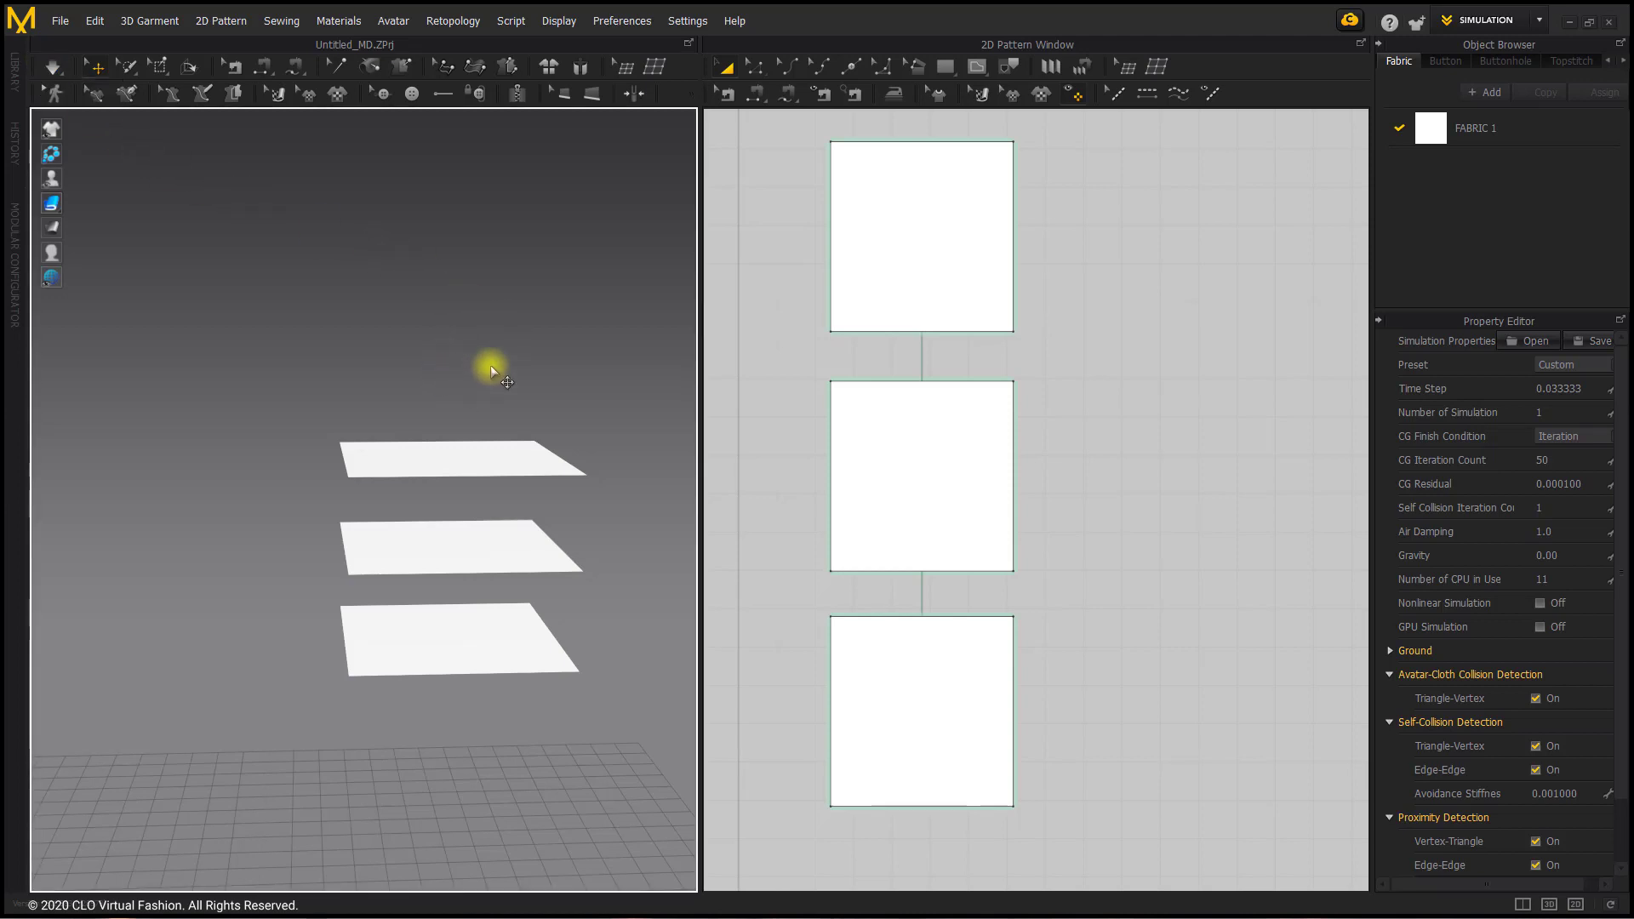
pyautogui.moveTo(483, 361); pyautogui.dragTo(474, 577, button='right')
pyautogui.scroll(5, 430, 576)
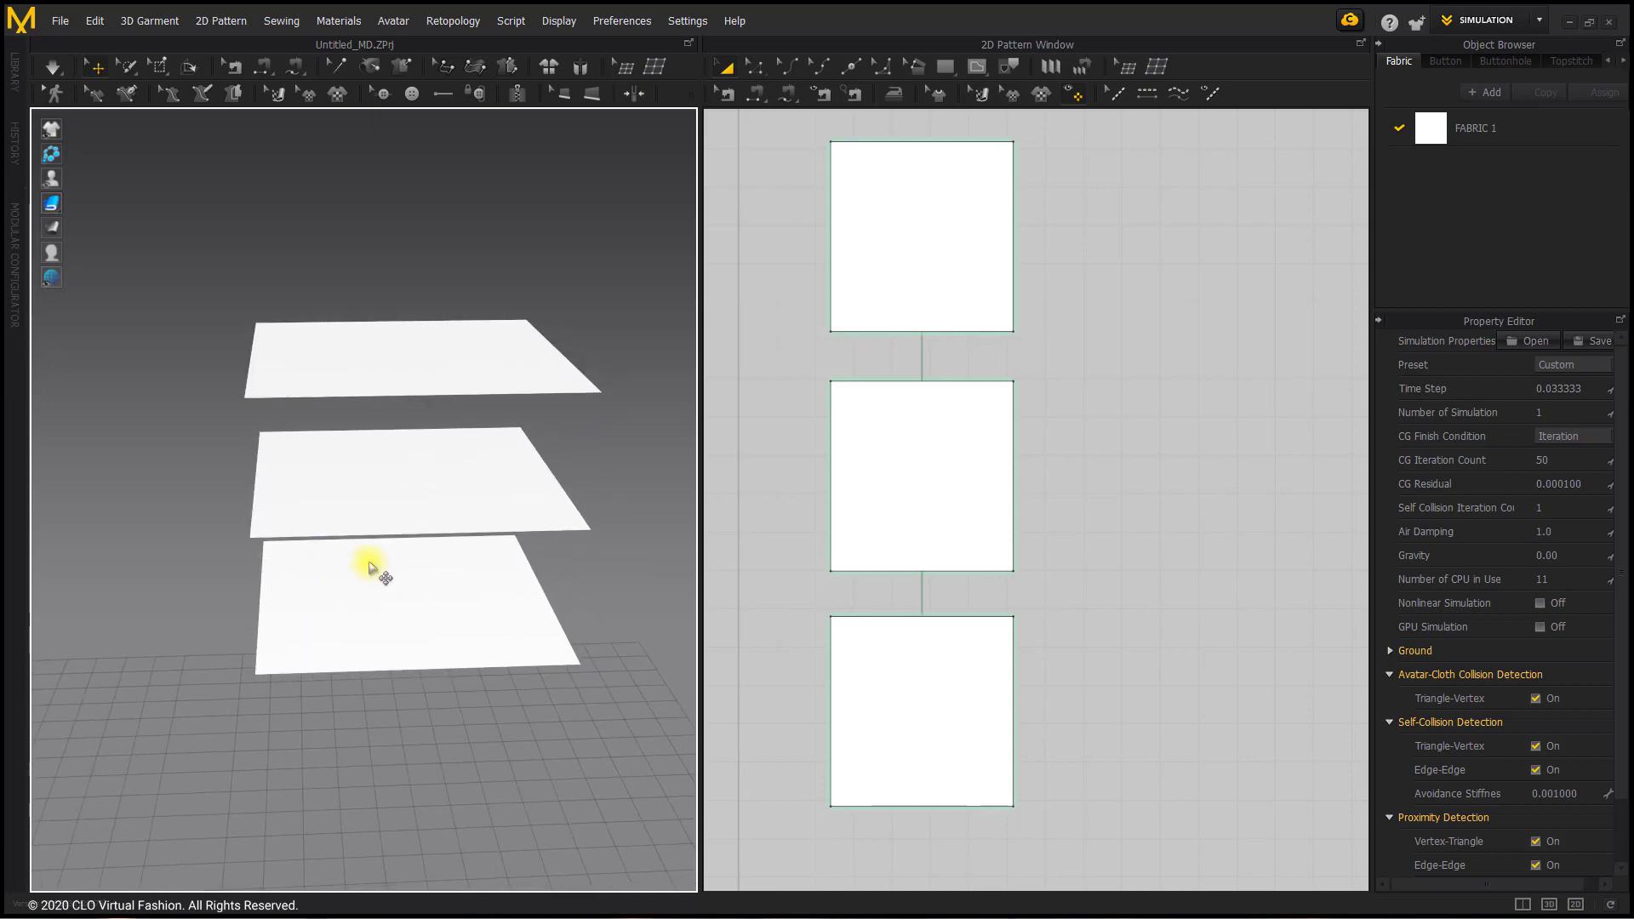
pyautogui.rightClick(406, 603)
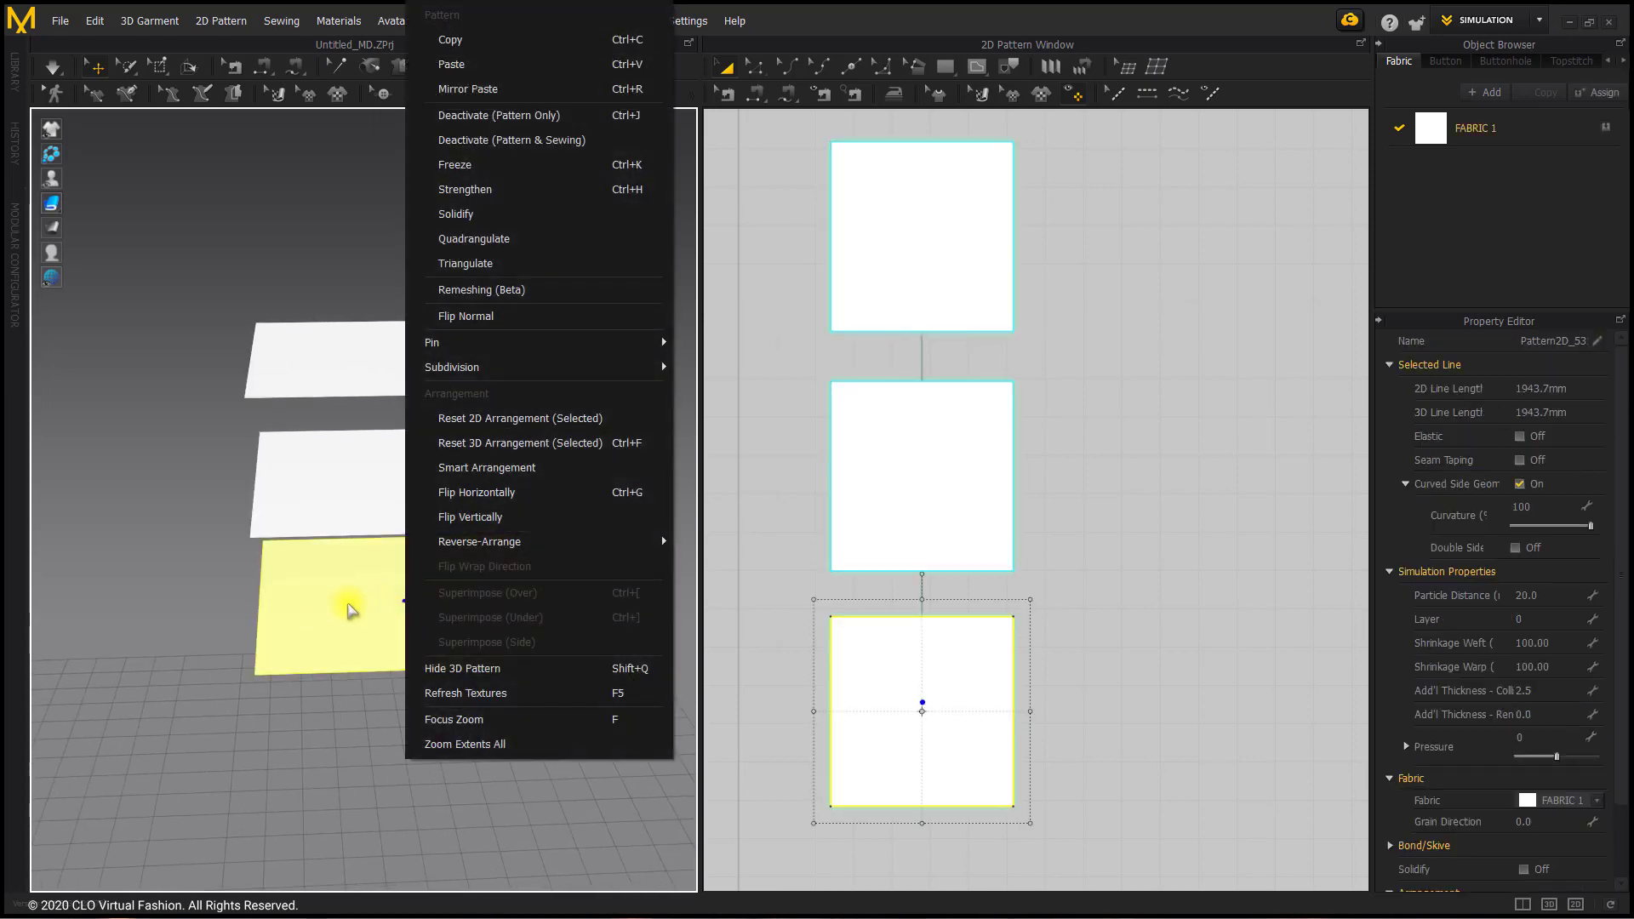
pyautogui.moveTo(544, 343)
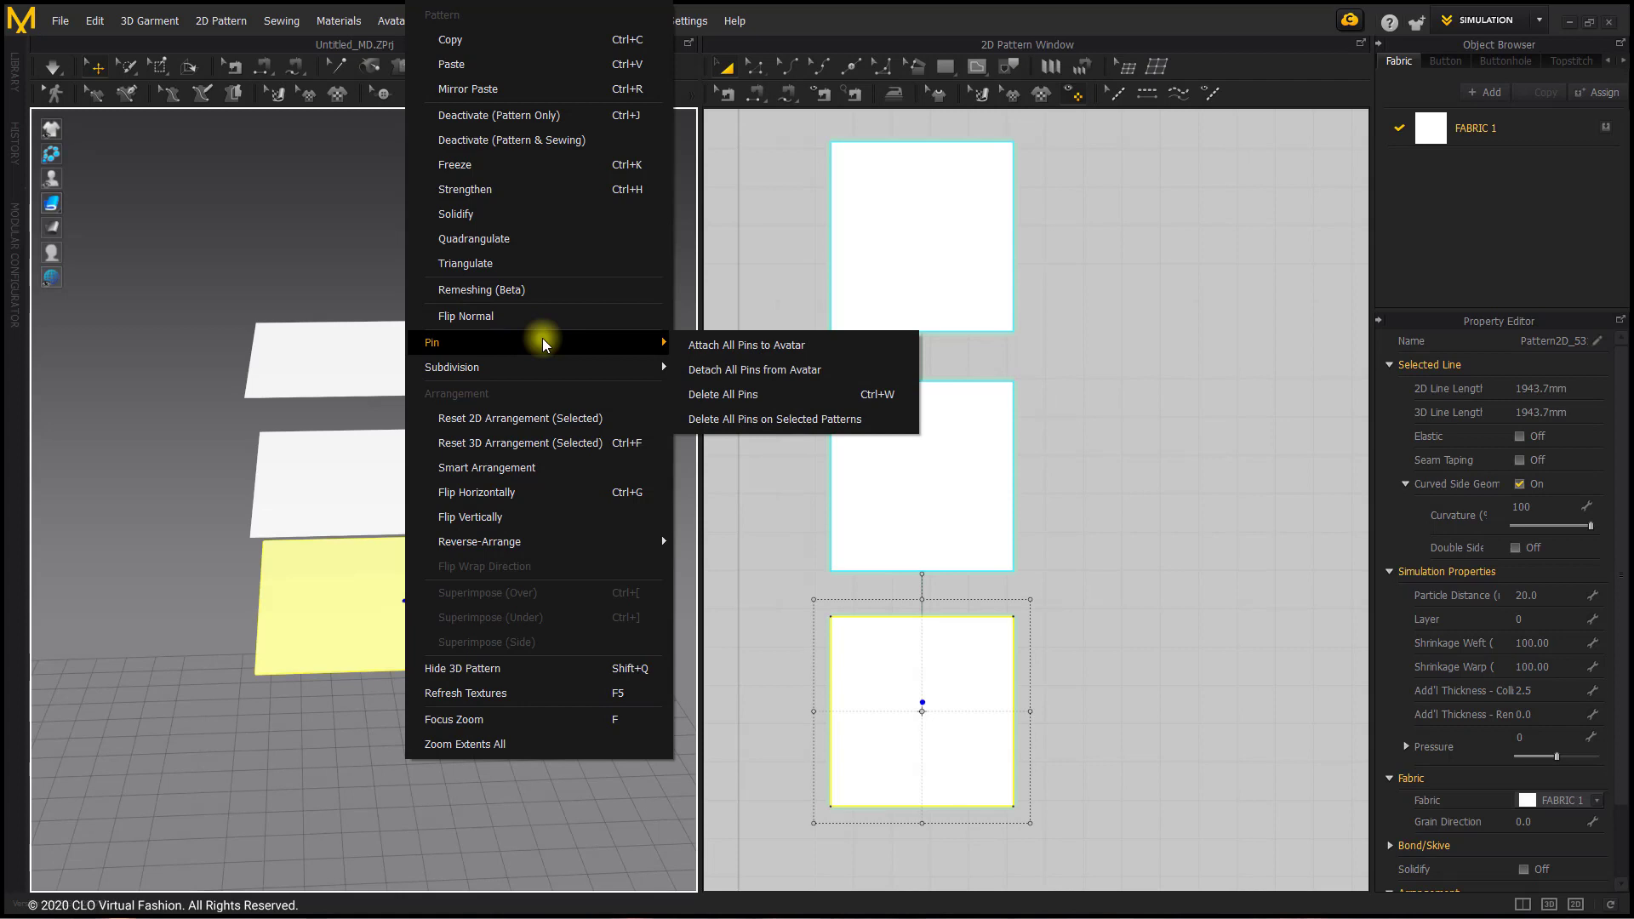
pyautogui.click(504, 166)
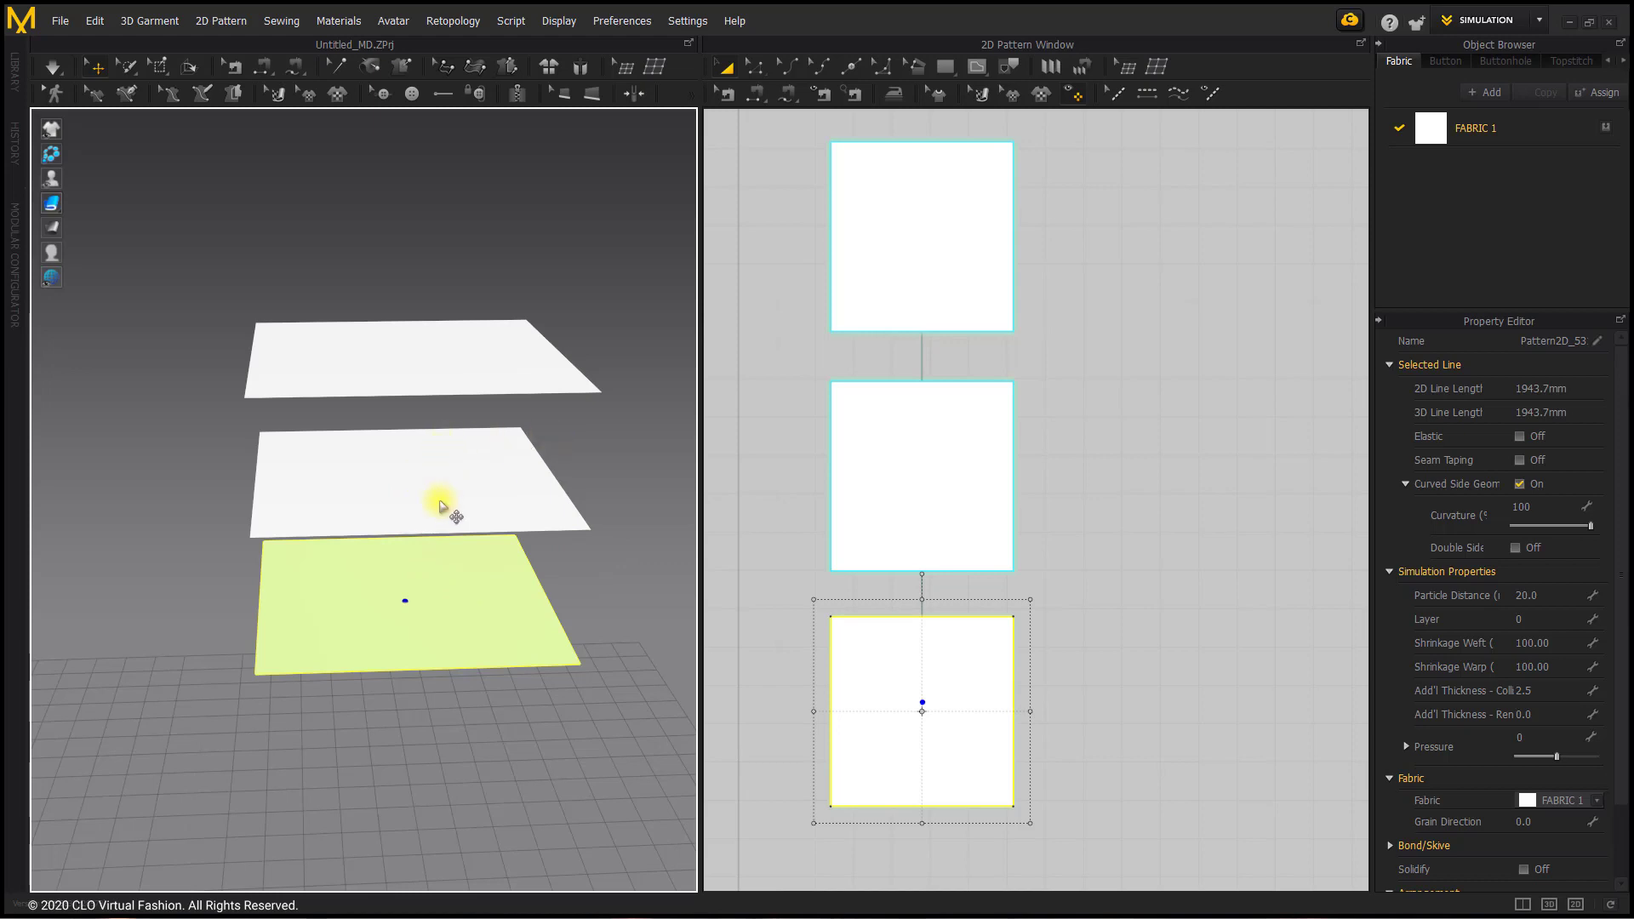
# Step: Deactivate the middle square pattern piece in the 3D stack
pyautogui.click(646, 438)
pyautogui.rightClick(423, 477)
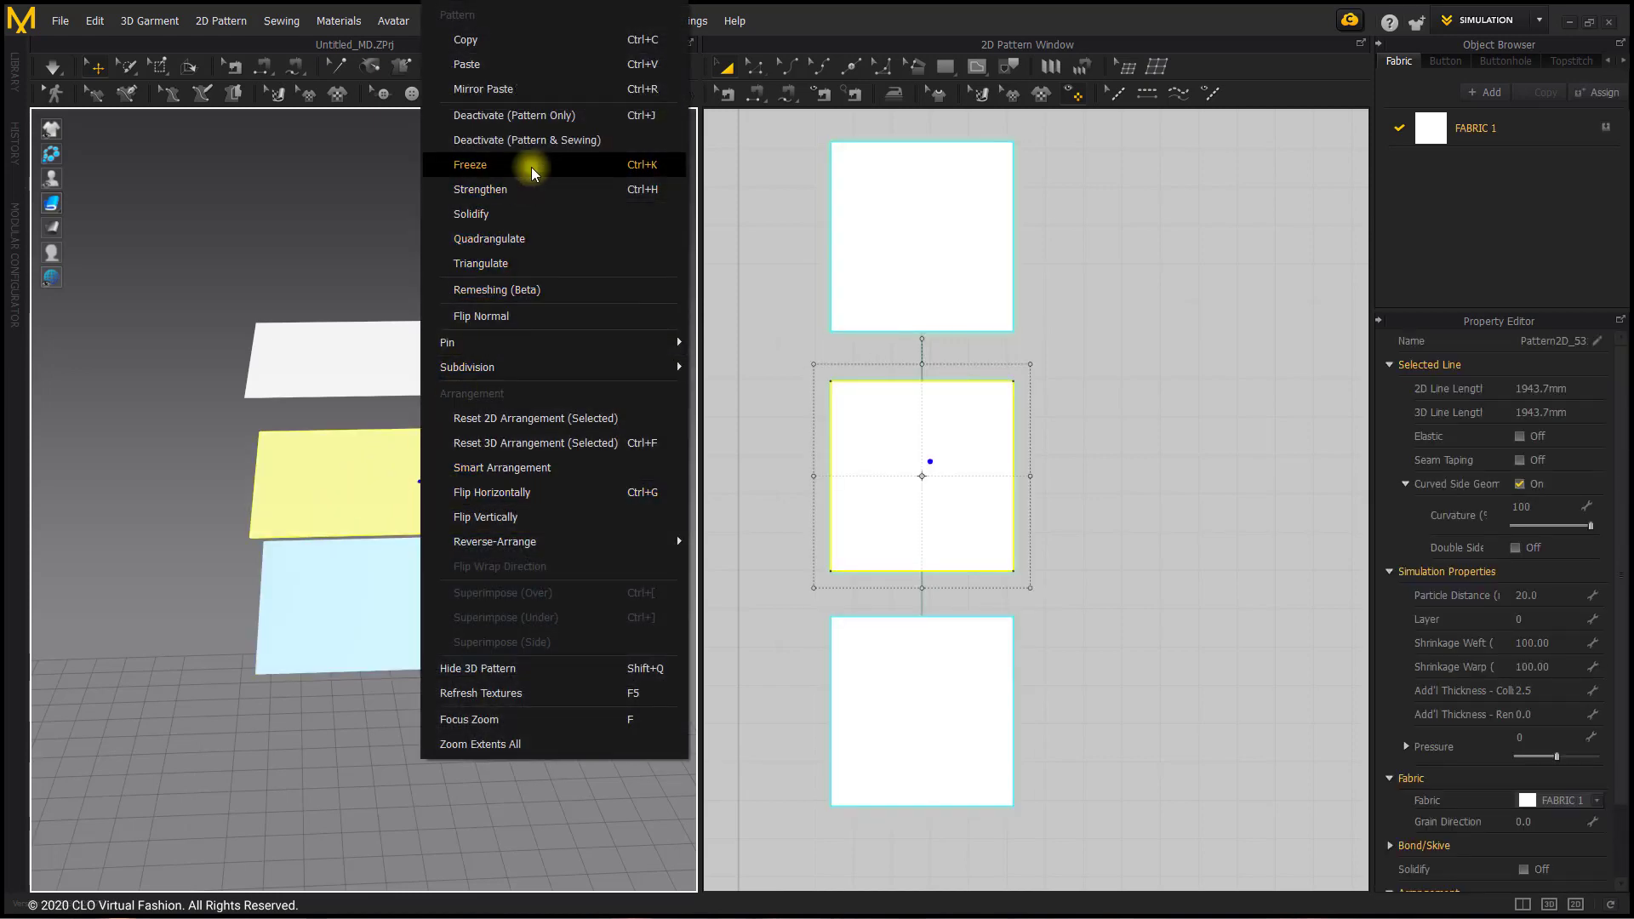
pyautogui.click(609, 127)
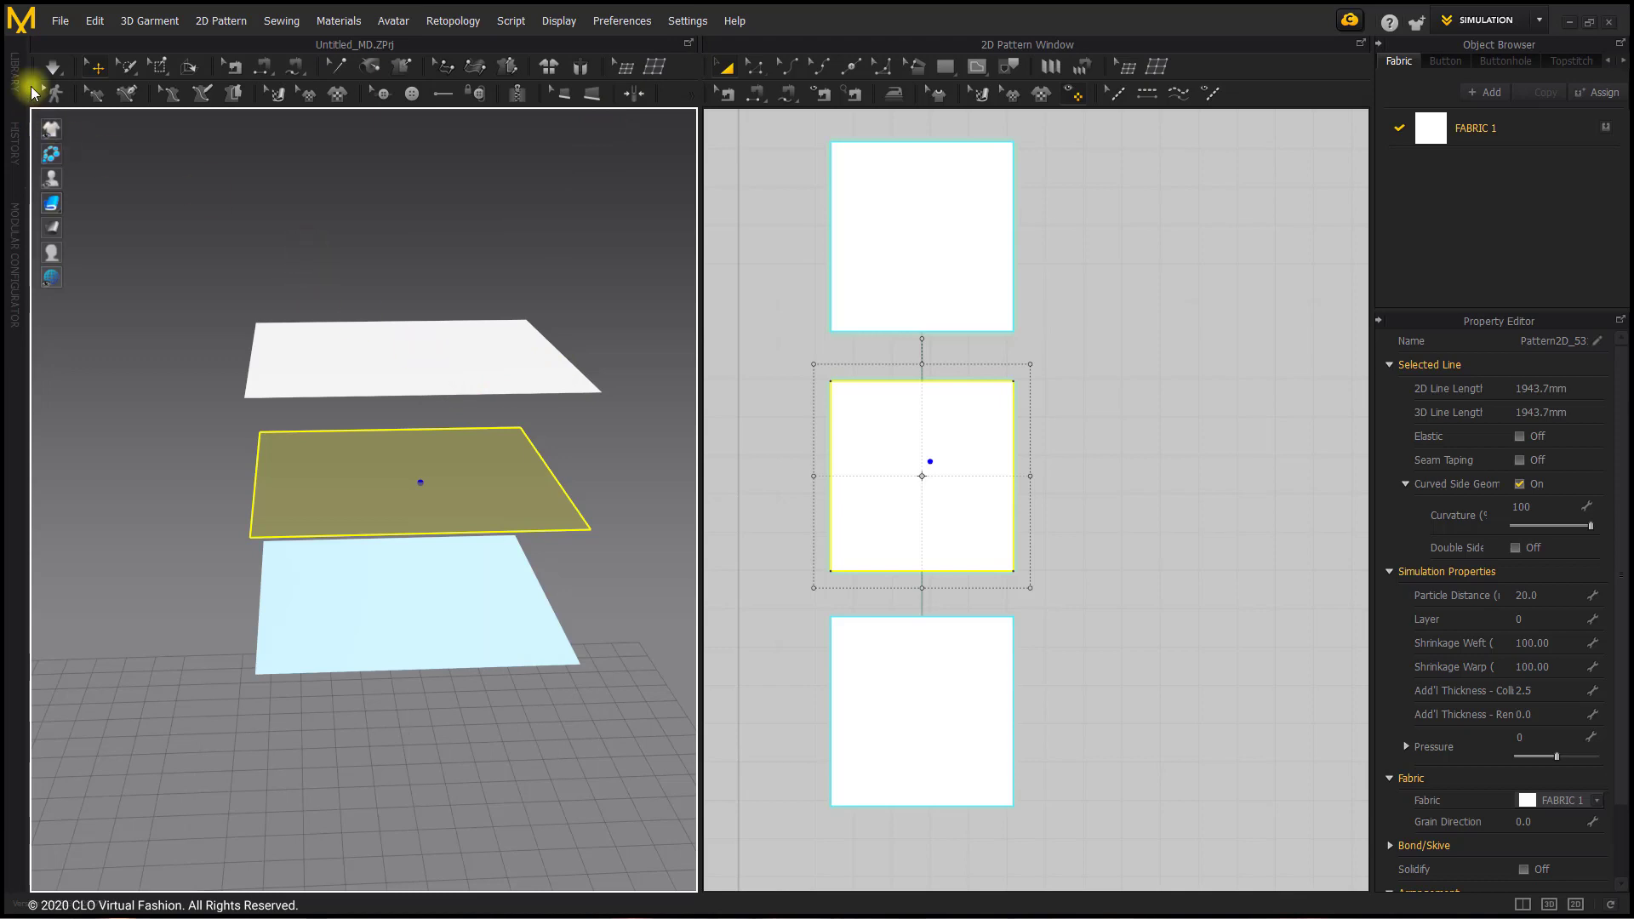
# Step: Run the simulation and pull the uppermost cloth down through the deactivated middle piece onto the frozen bottom piece
pyautogui.click(53, 67)
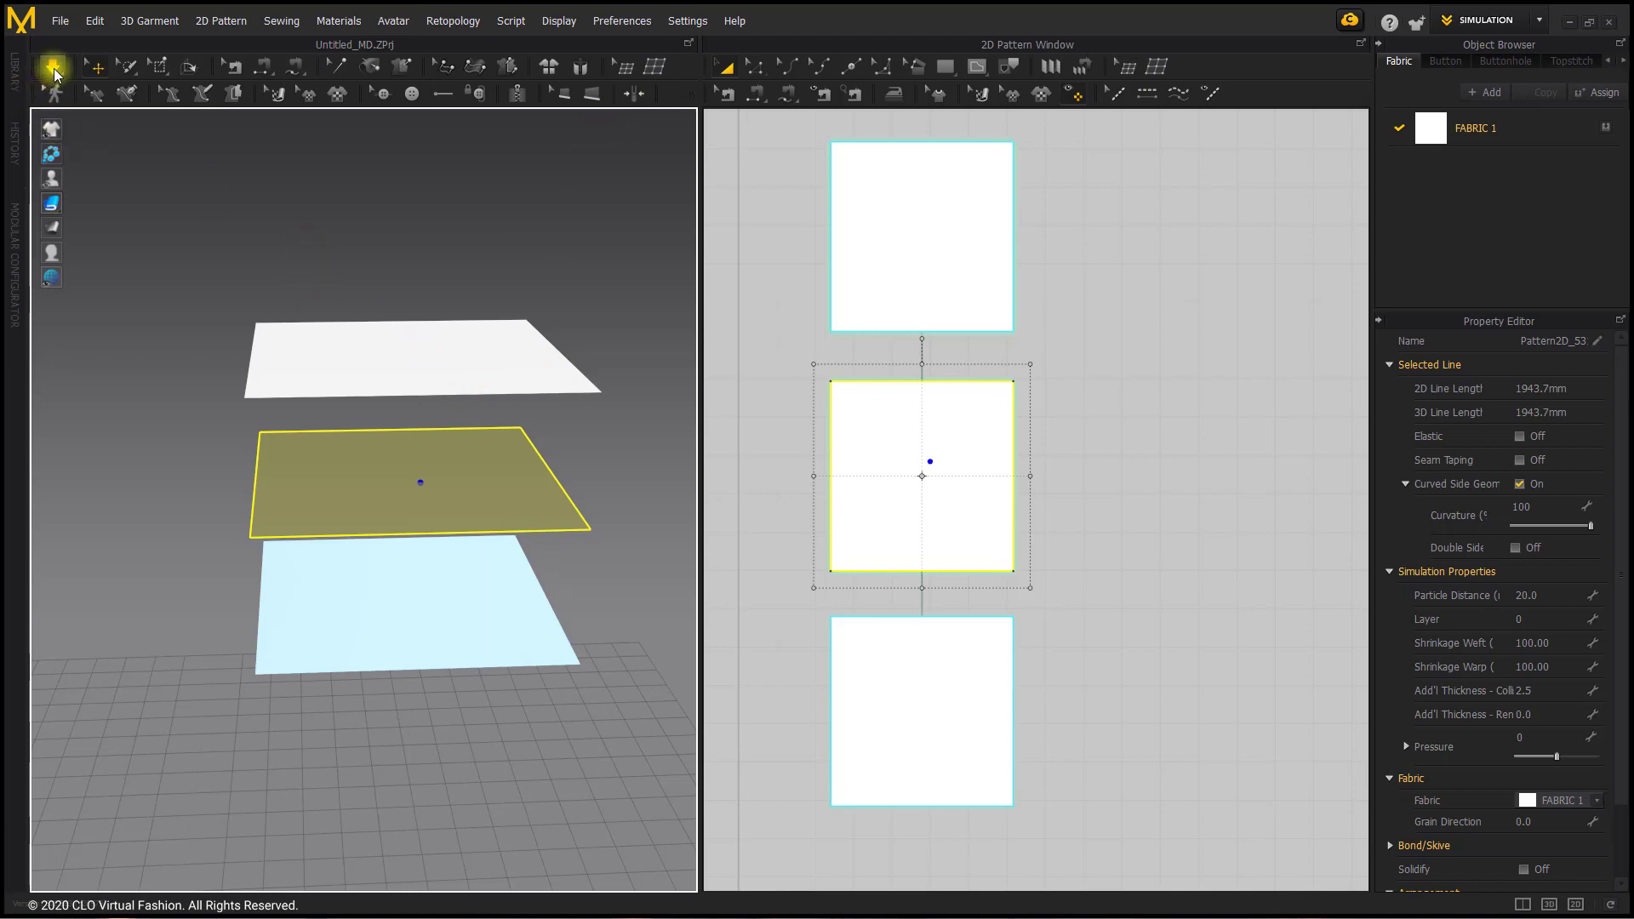
pyautogui.click(423, 359)
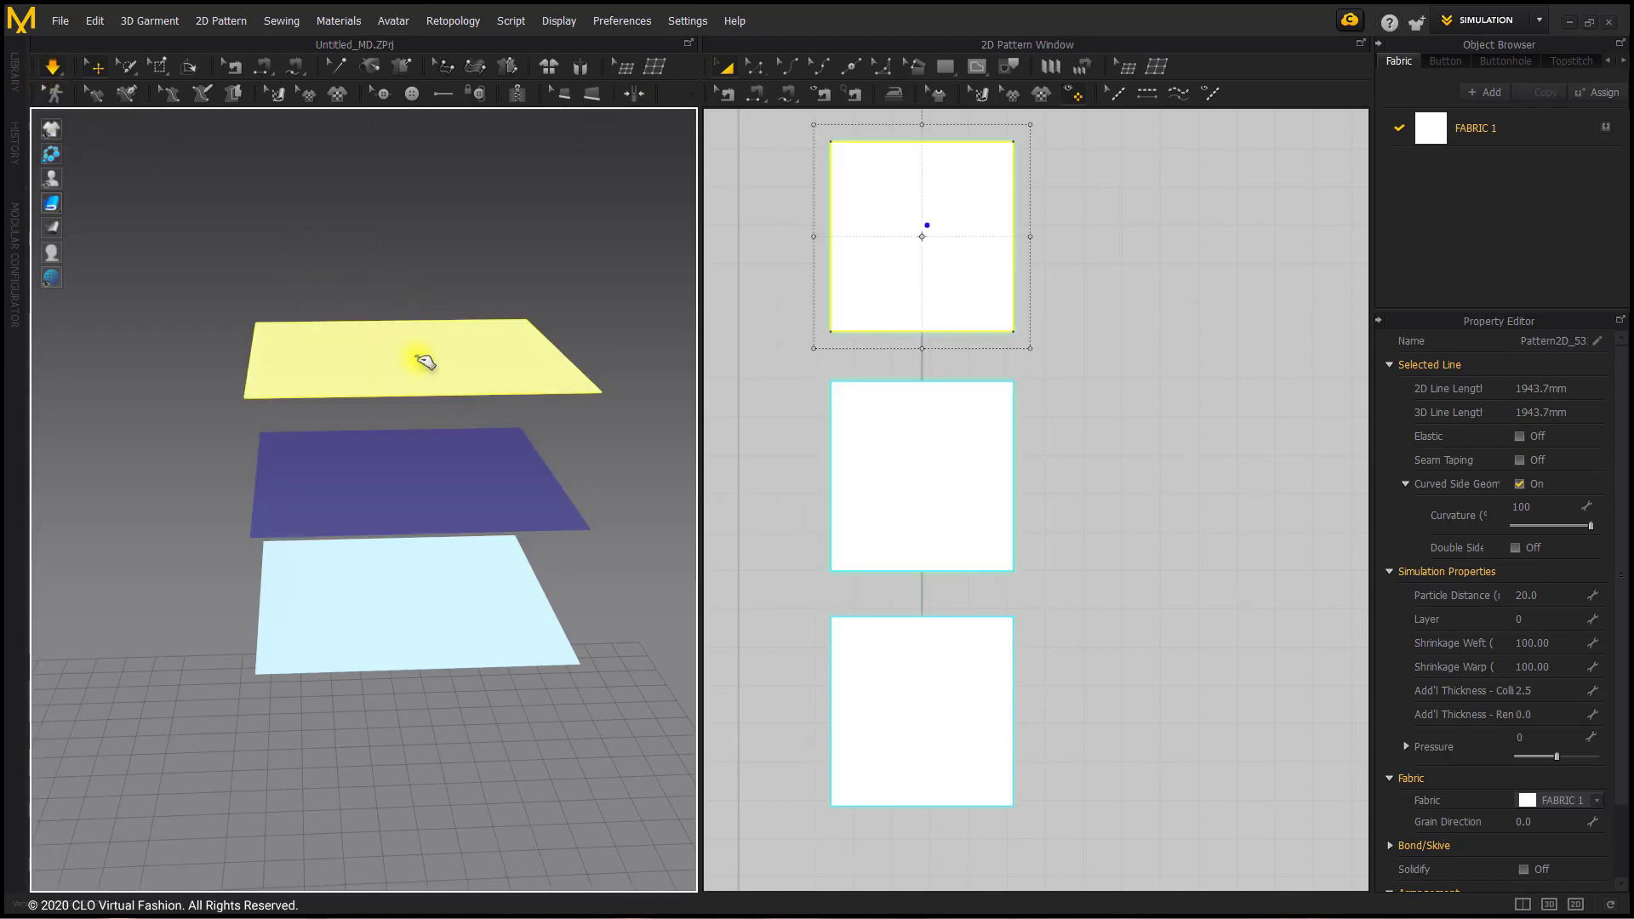
pyautogui.moveTo(423, 361); pyautogui.dragTo(437, 592)
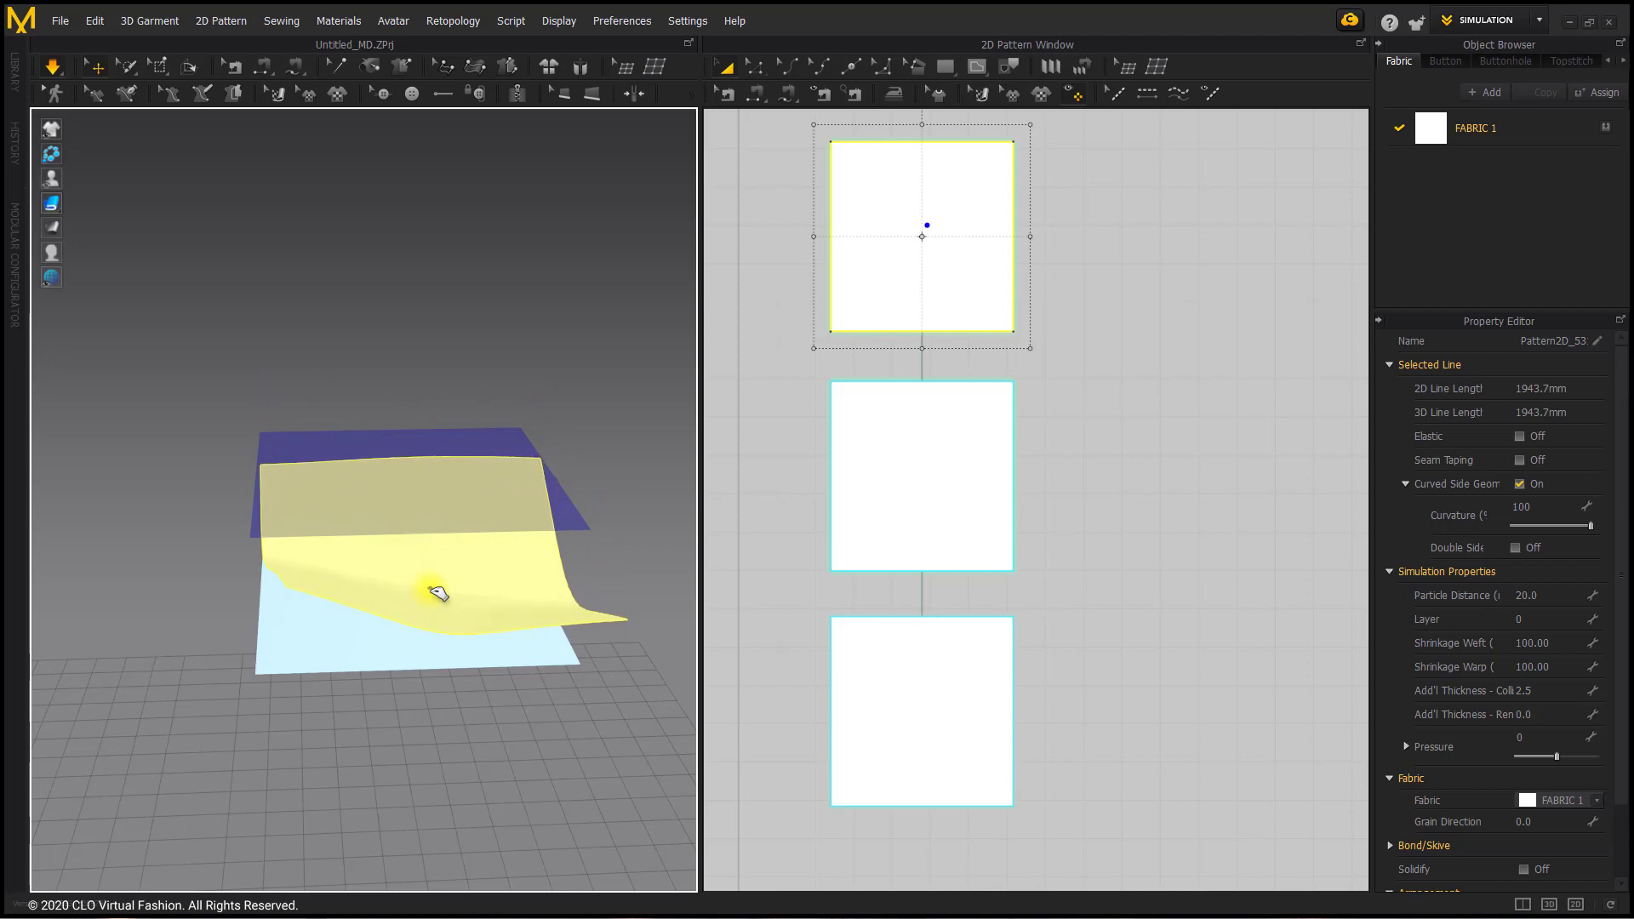
pyautogui.moveTo(438, 591); pyautogui.dragTo(531, 590, button='right')
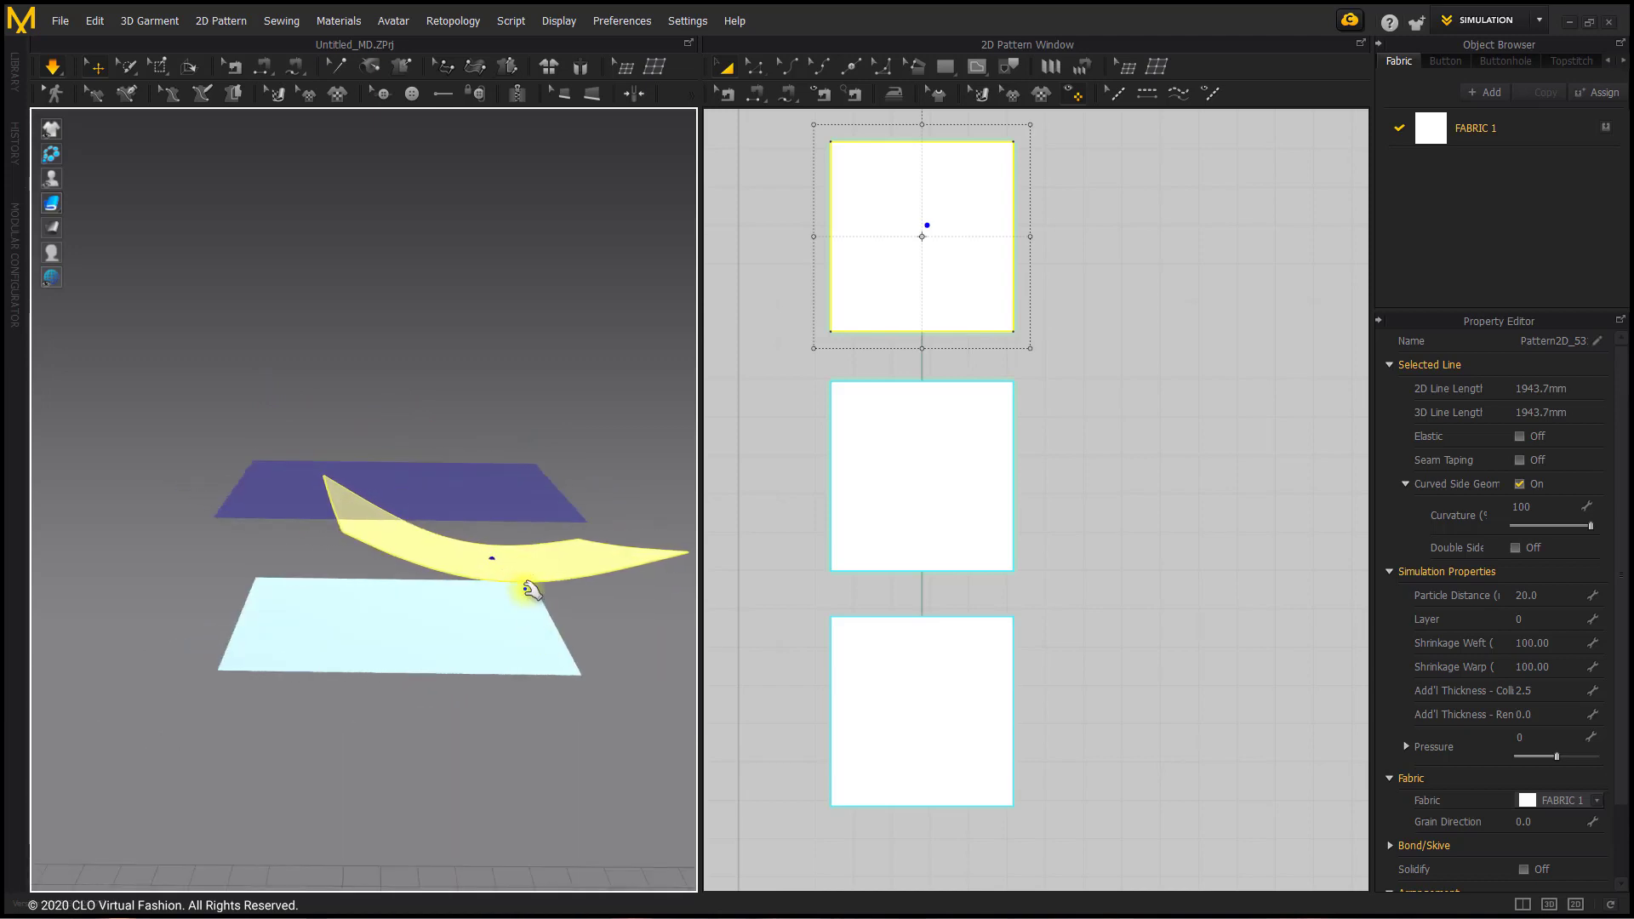
pyautogui.moveTo(531, 590); pyautogui.dragTo(445, 644)
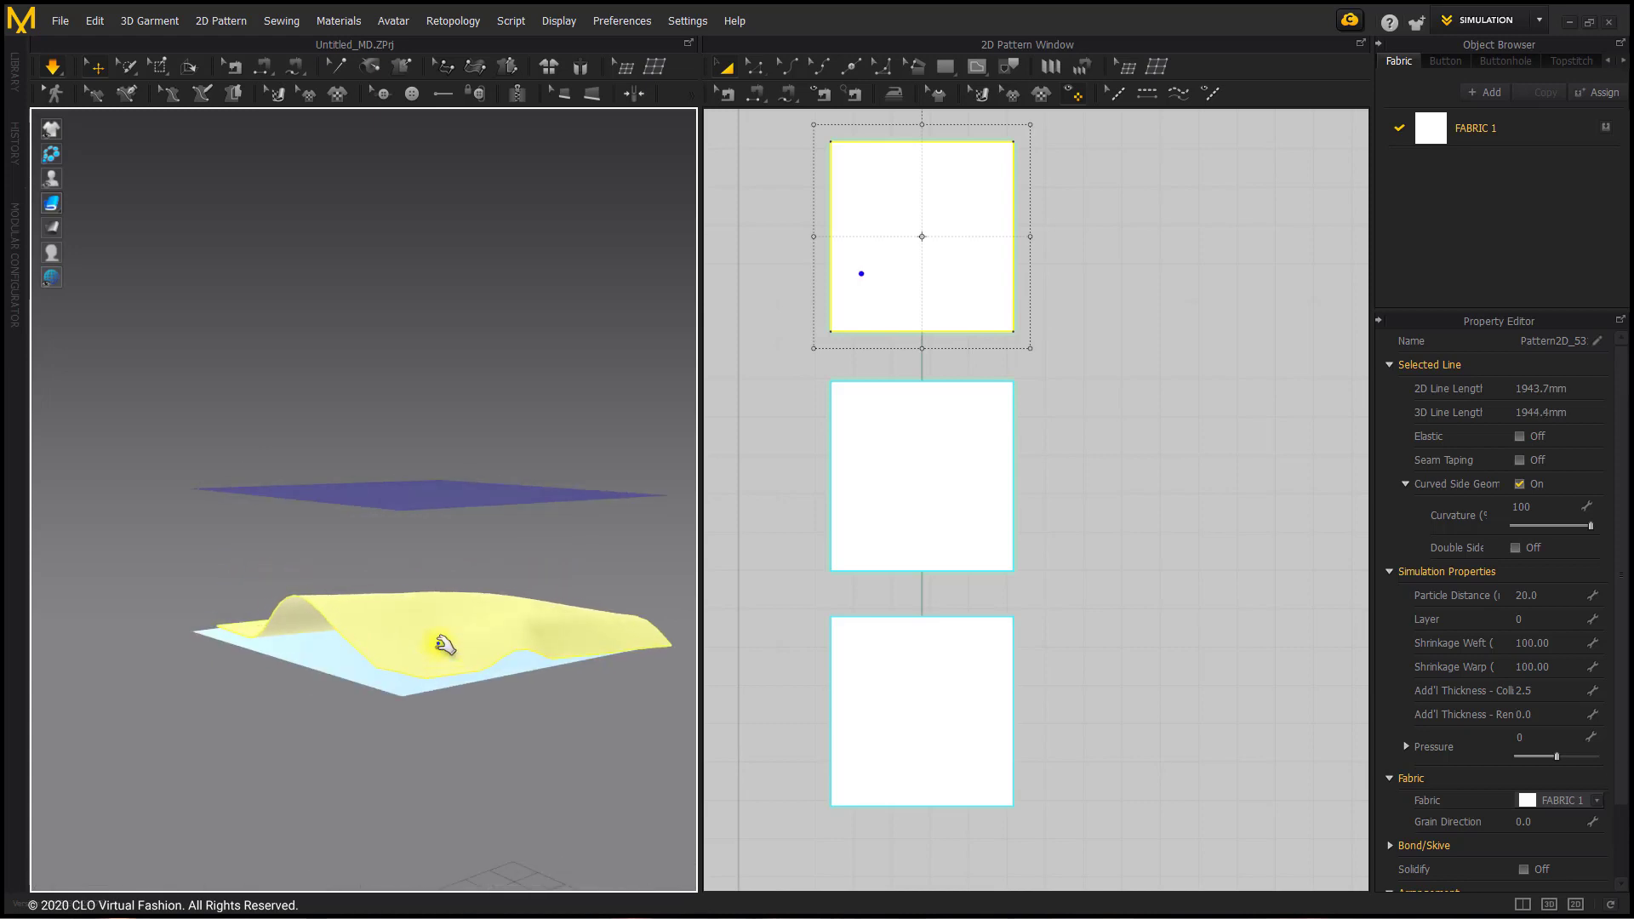
pyautogui.moveTo(454, 605); pyautogui.dragTo(383, 649, button='right')
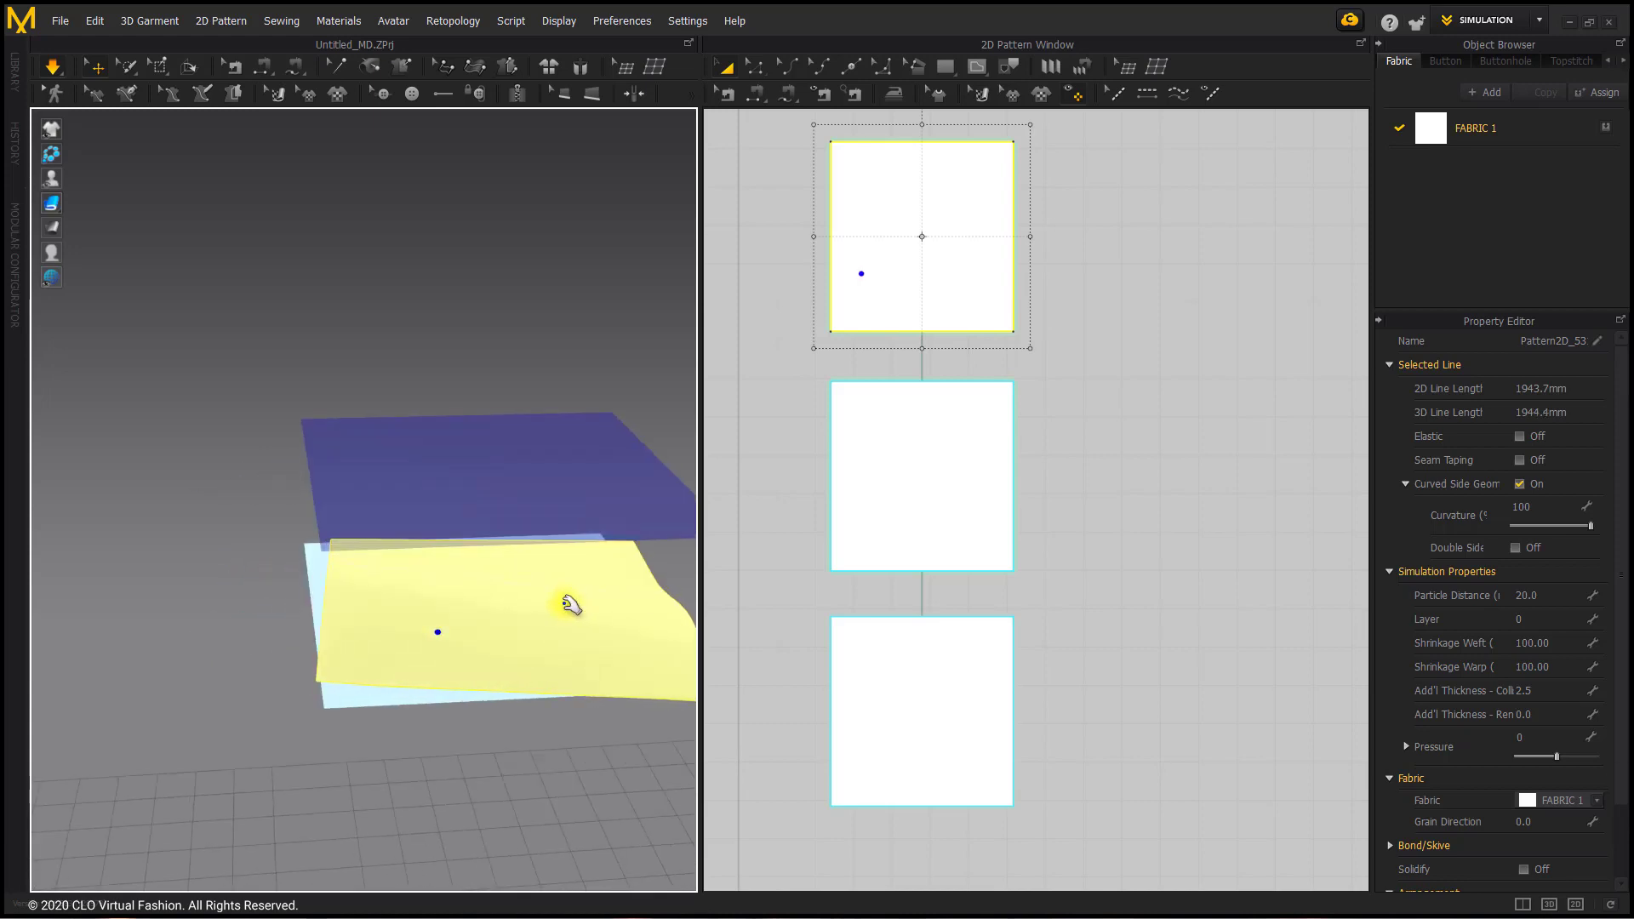
pyautogui.moveTo(566, 604); pyautogui.dragTo(589, 594, button='right')
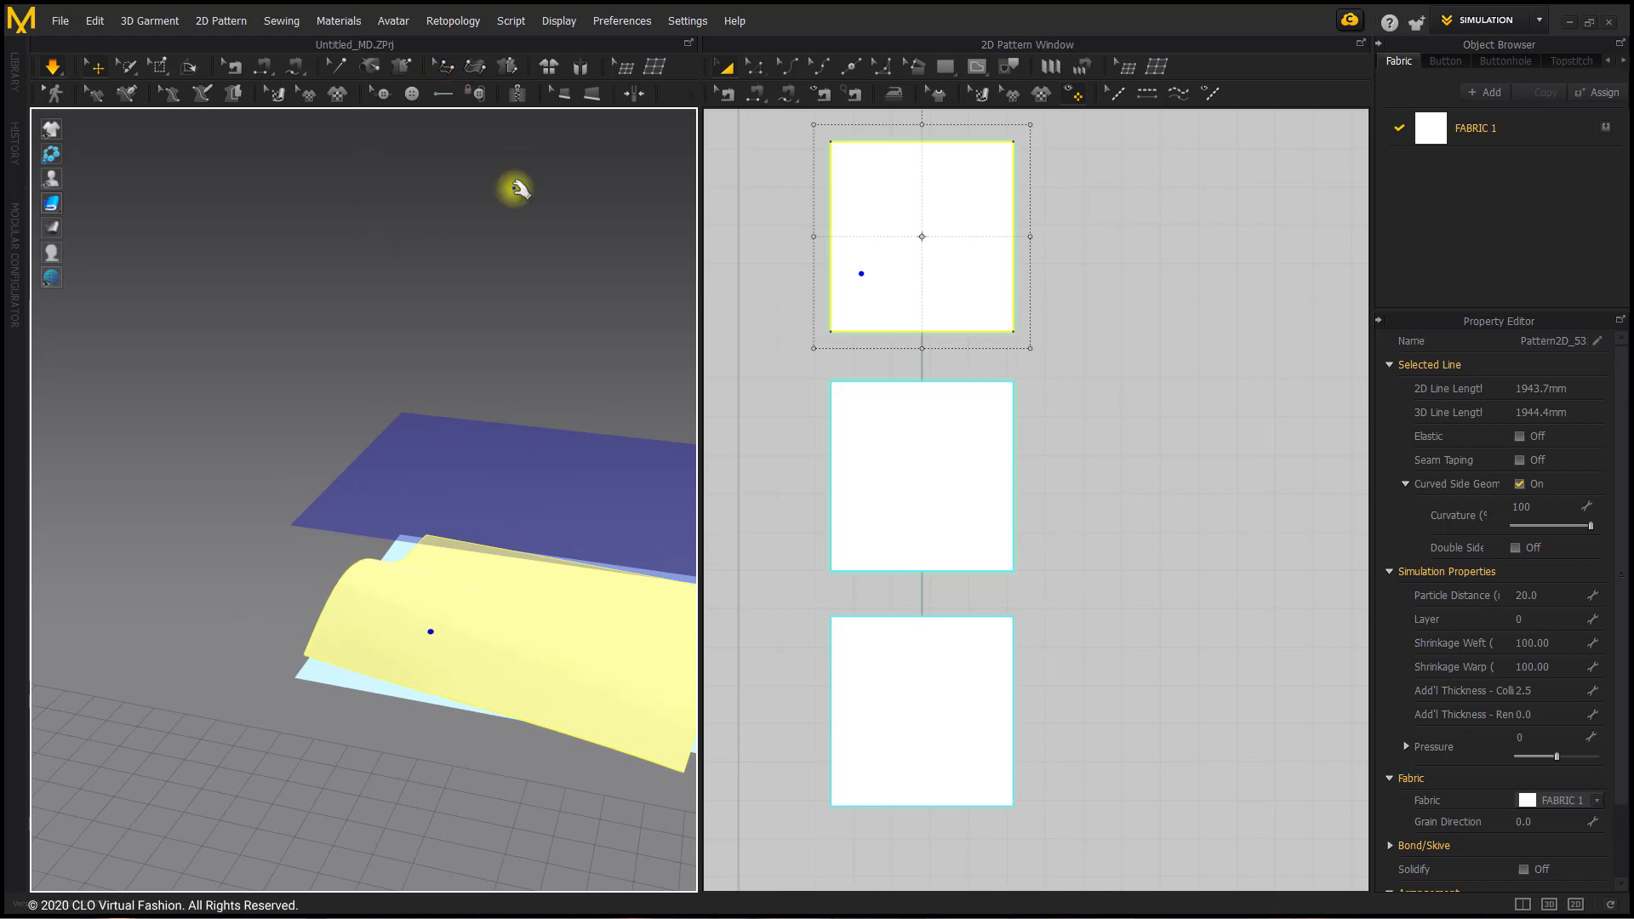
pyautogui.click(489, 467)
pyautogui.rightClick(491, 466)
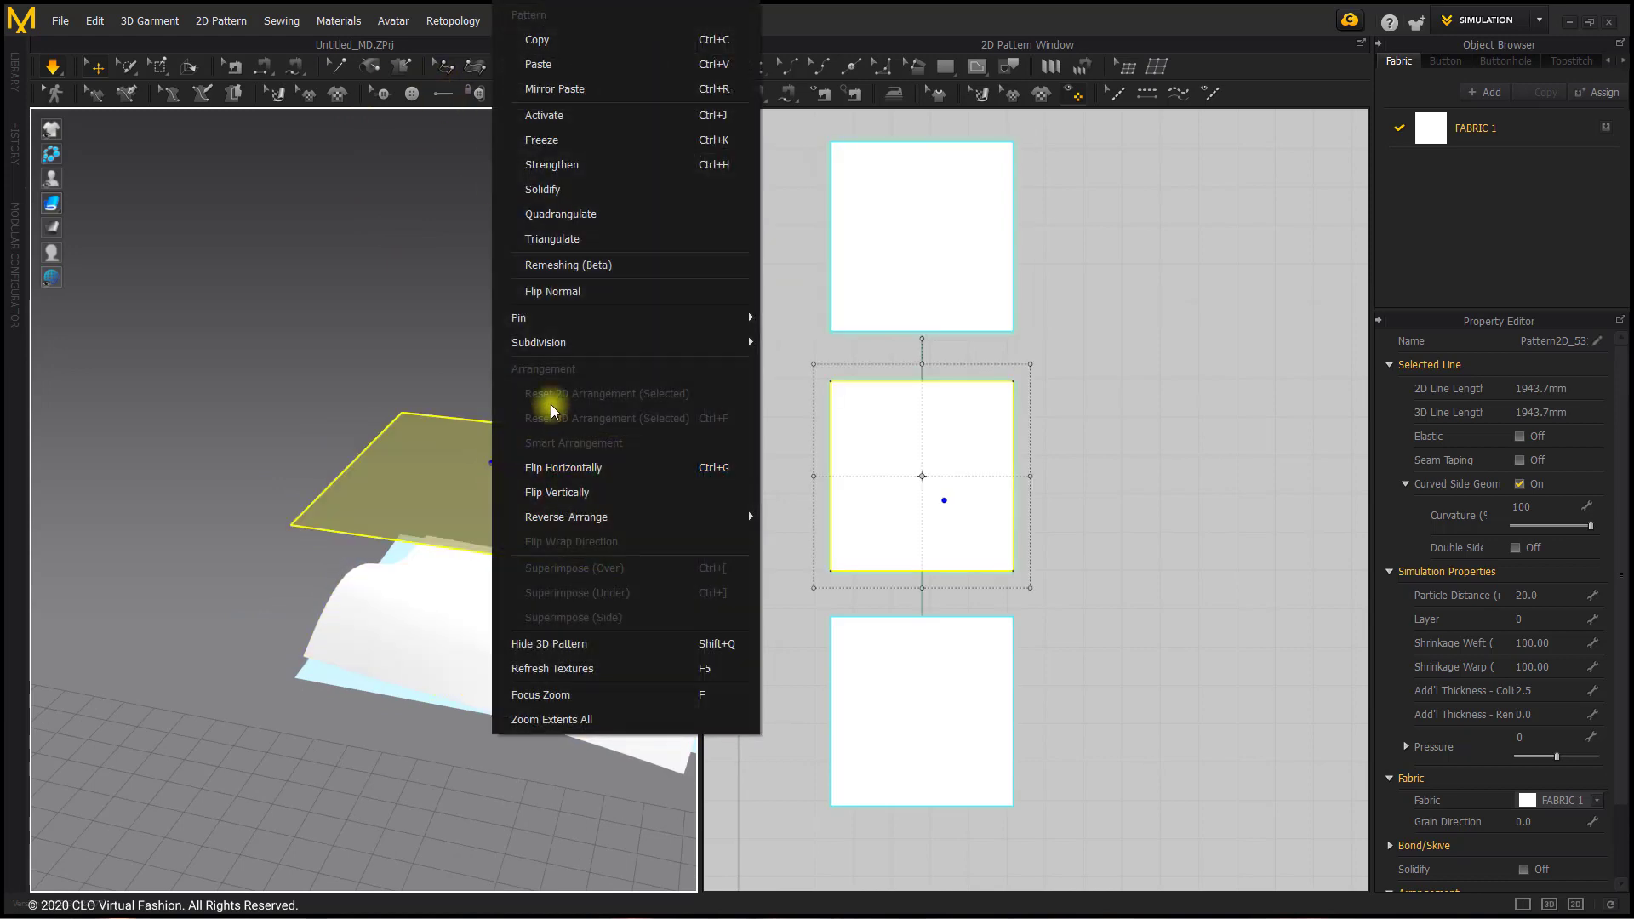
pyautogui.click(340, 330)
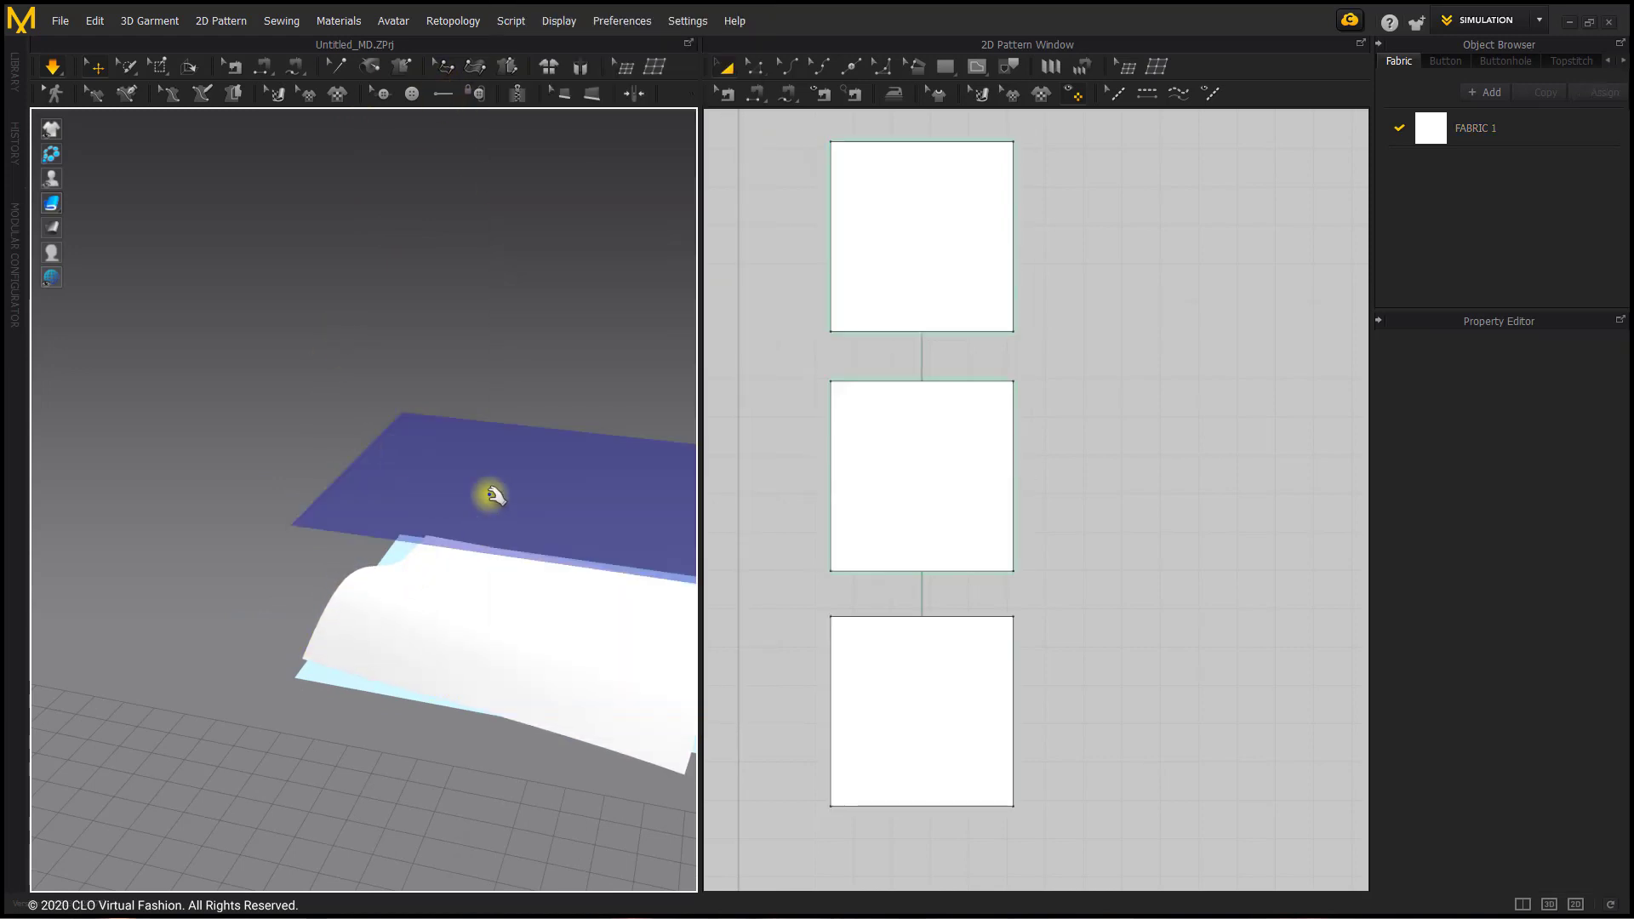
# Step: Reactivate the deactivated middle square pattern piece
pyautogui.rightClick(492, 496)
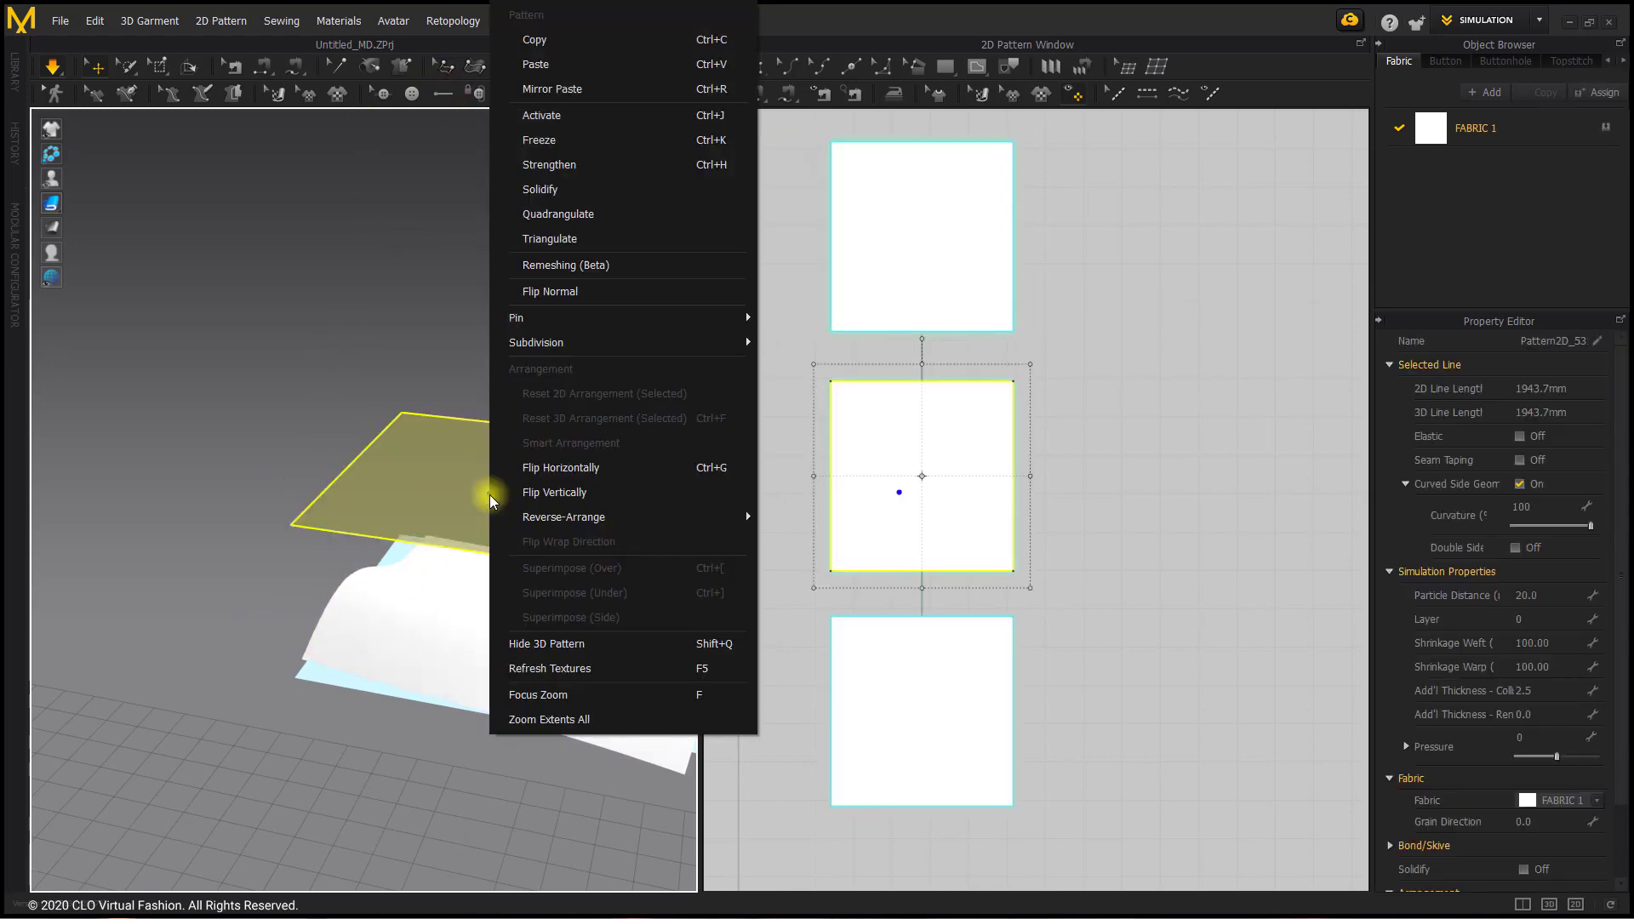
pyautogui.click(640, 115)
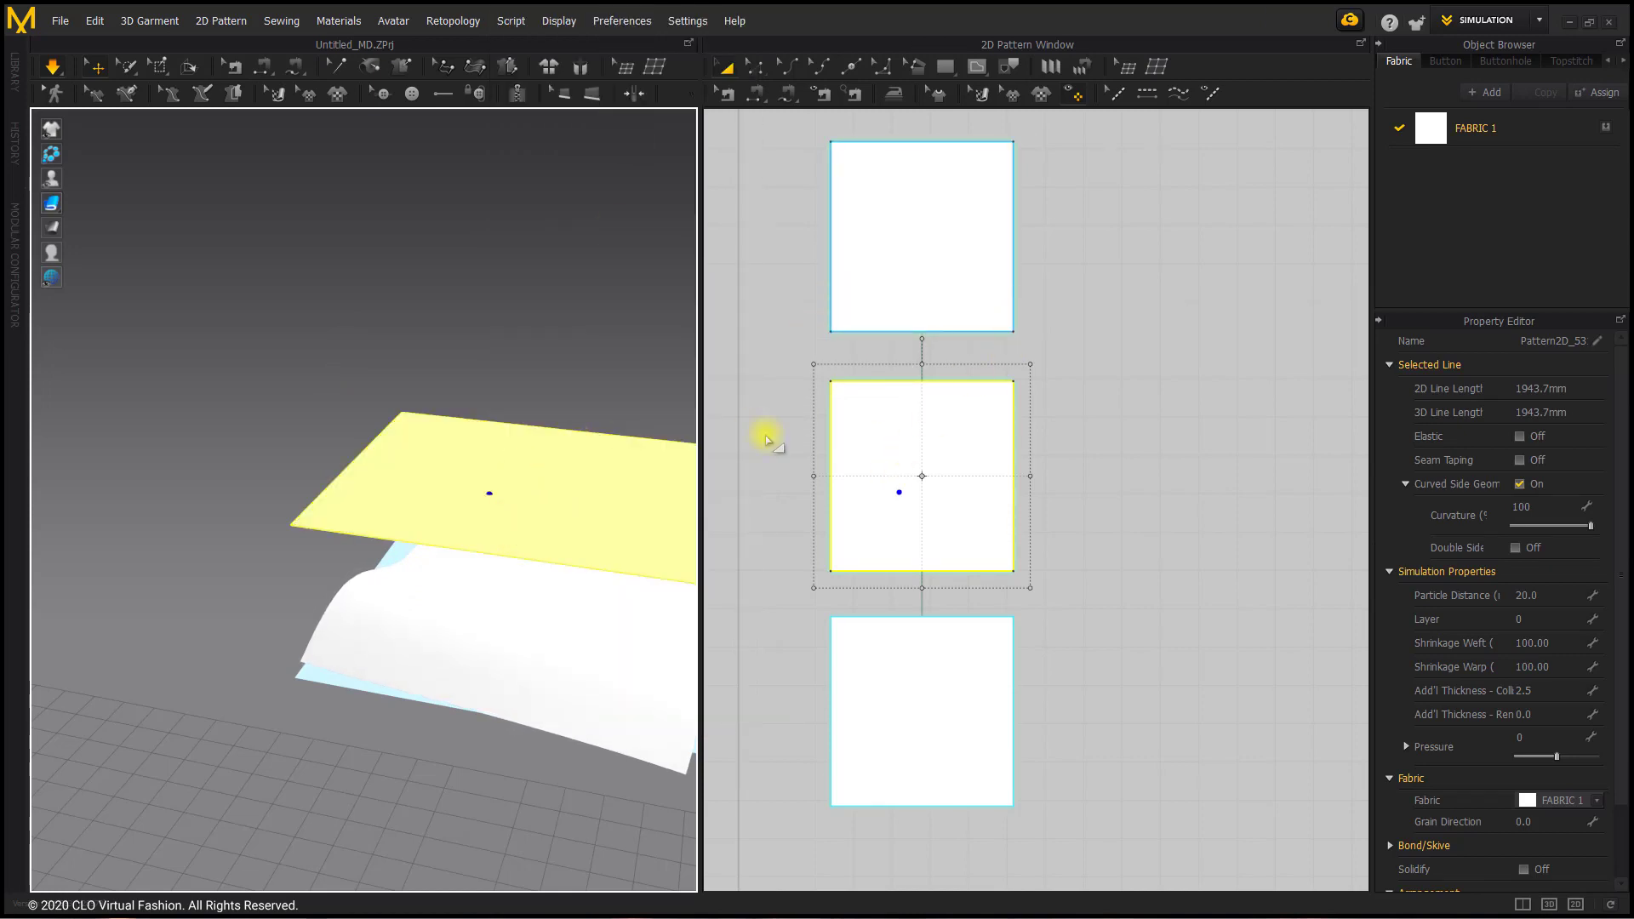
# Step: Sew the left edge of the top square in the 2D pattern layout to the left edge of the middle square
pyautogui.click(756, 94)
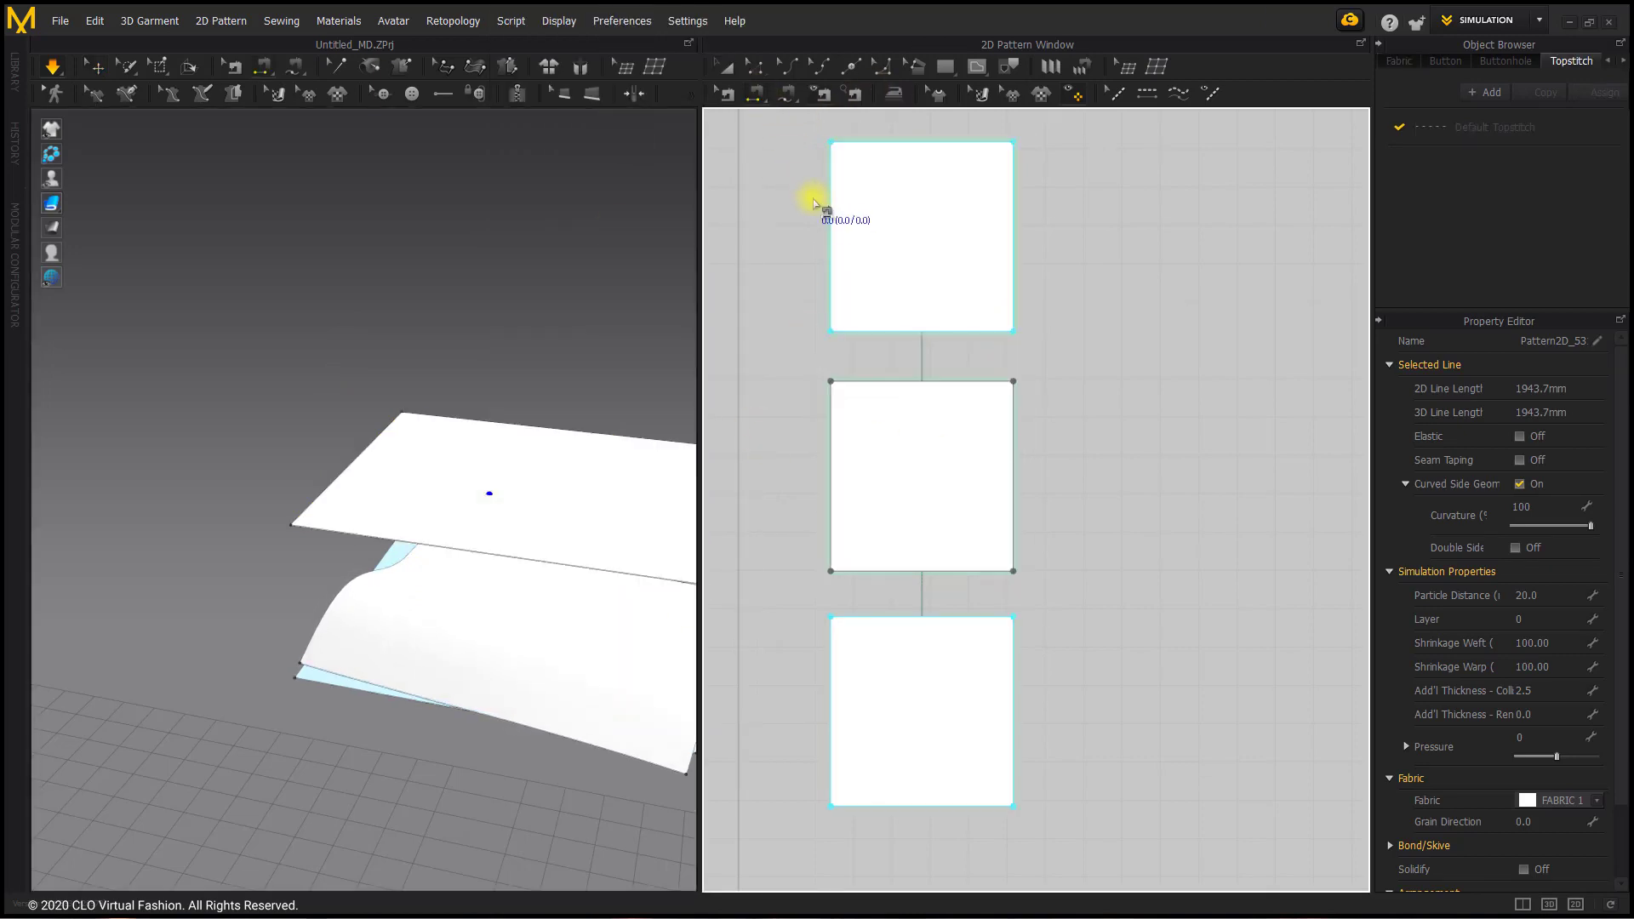
pyautogui.click(830, 180)
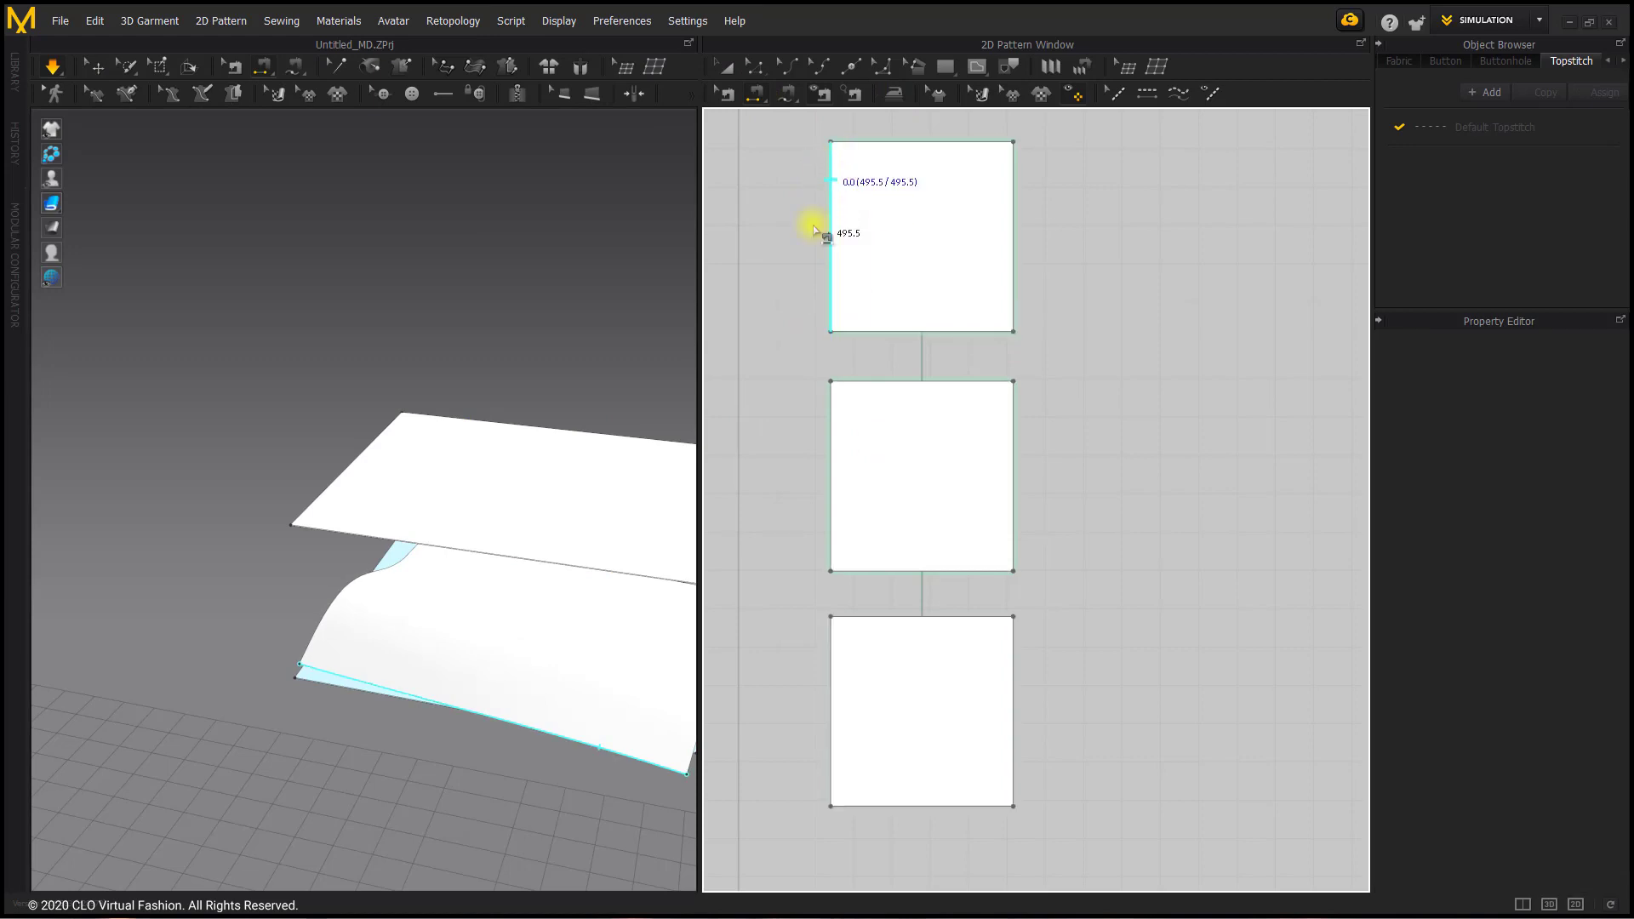
pyautogui.click(828, 447)
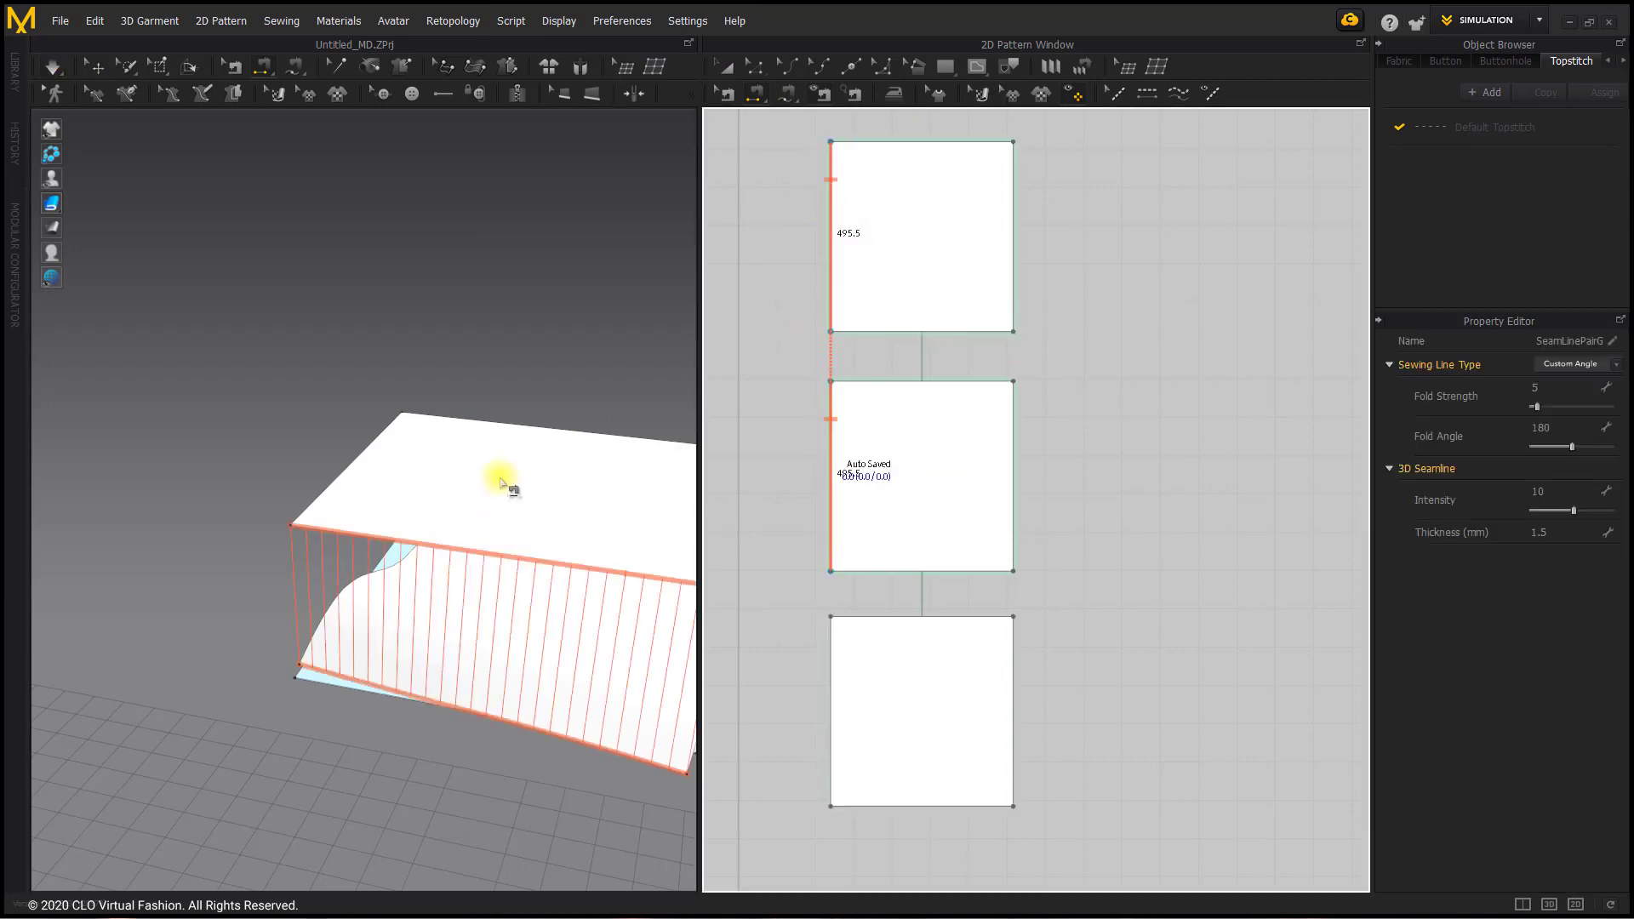
# Step: Deactivate the middle square with the Pattern Only option, leaving its sewing active
pyautogui.click(95, 66)
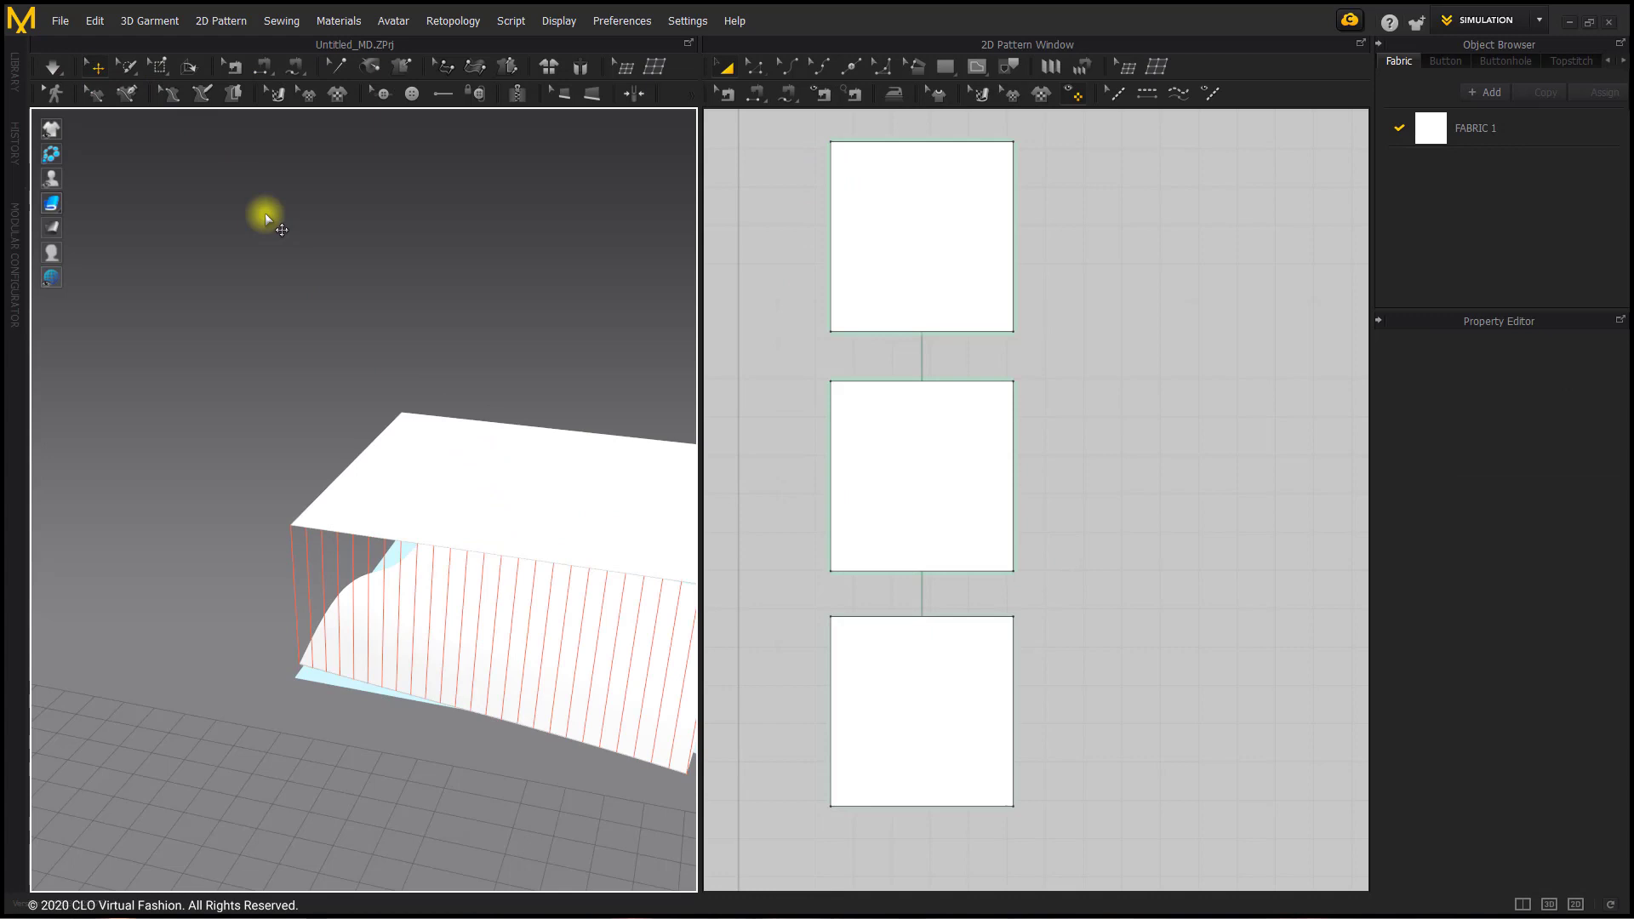
pyautogui.rightClick(437, 444)
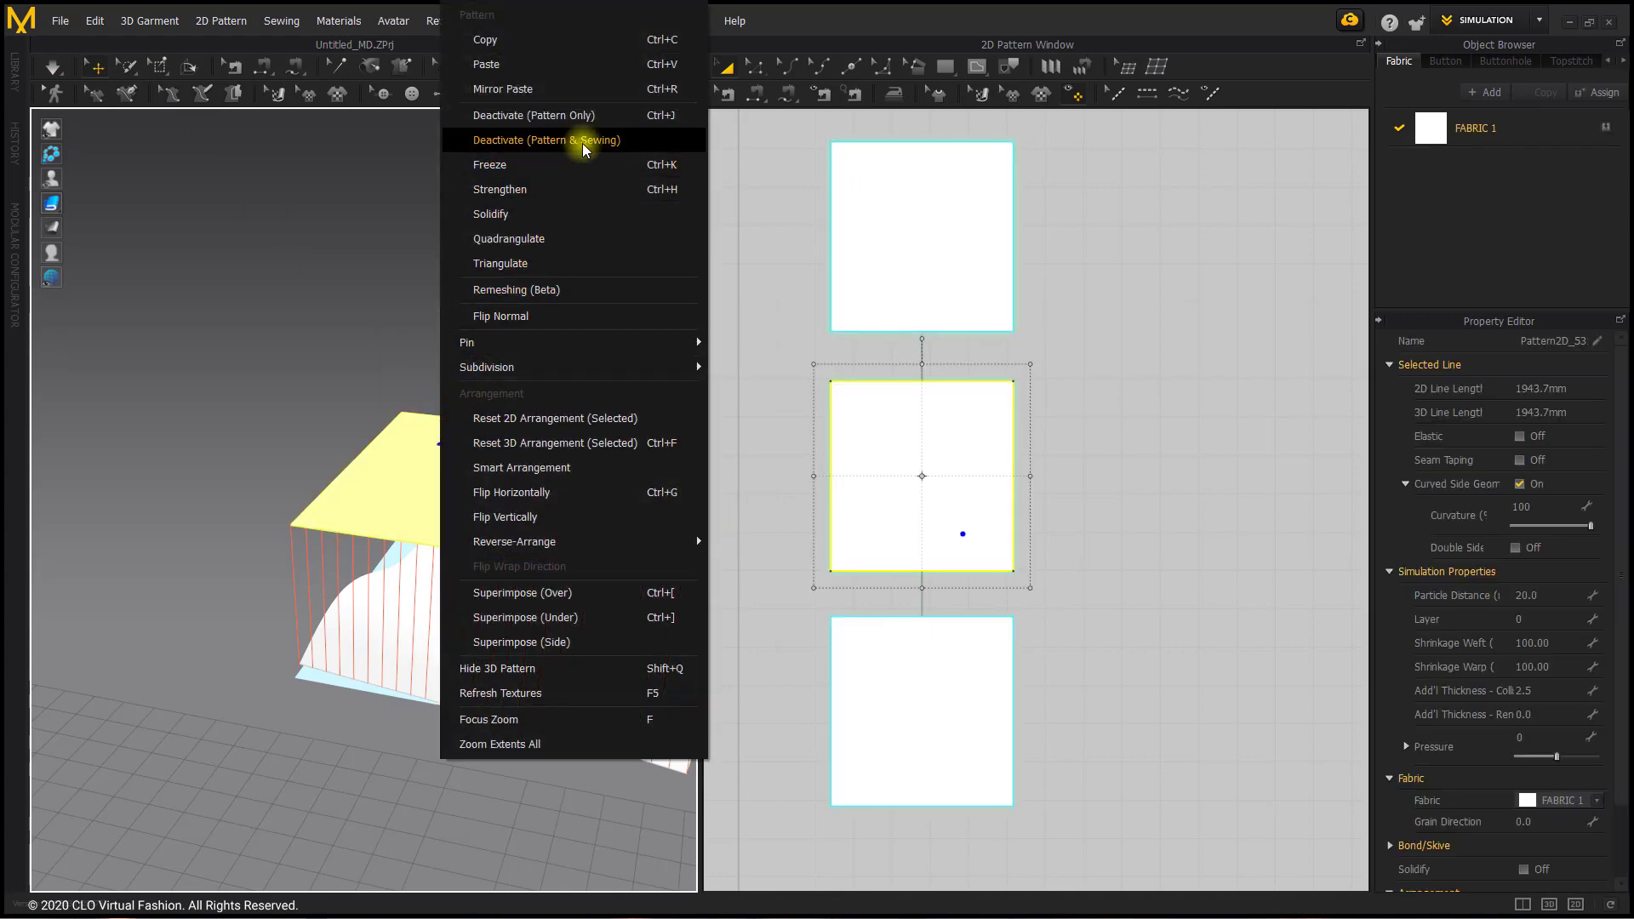
pyautogui.click(588, 116)
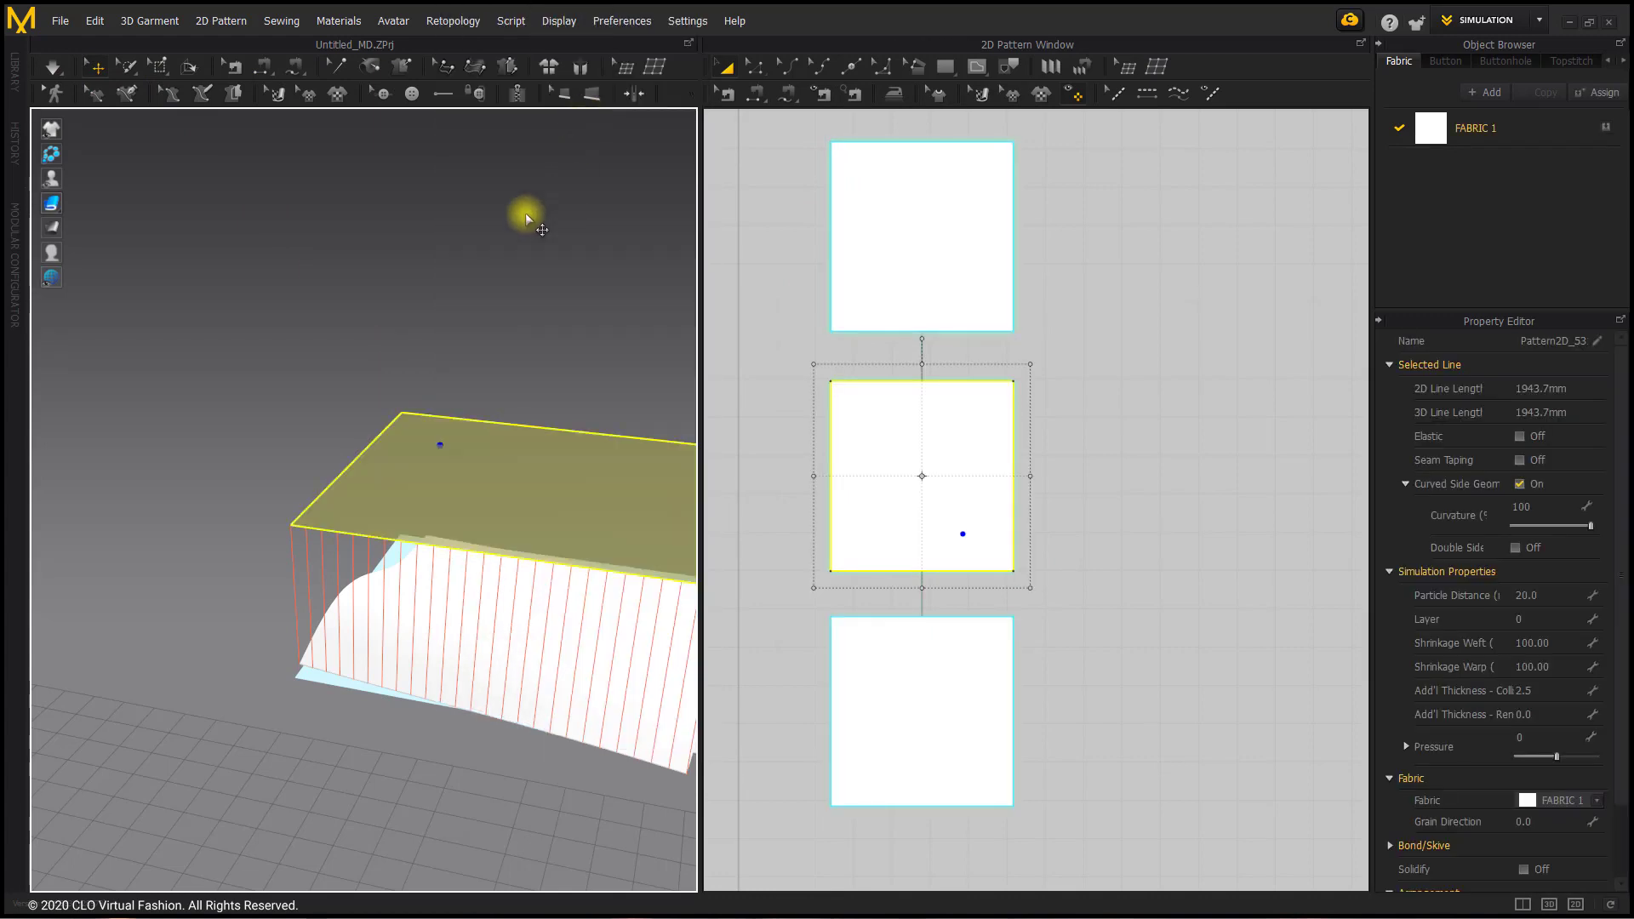
# Step: Simulate the pieces to draw the sewn edges together and inspect the joined cloth in 3D
pyautogui.click(47, 65)
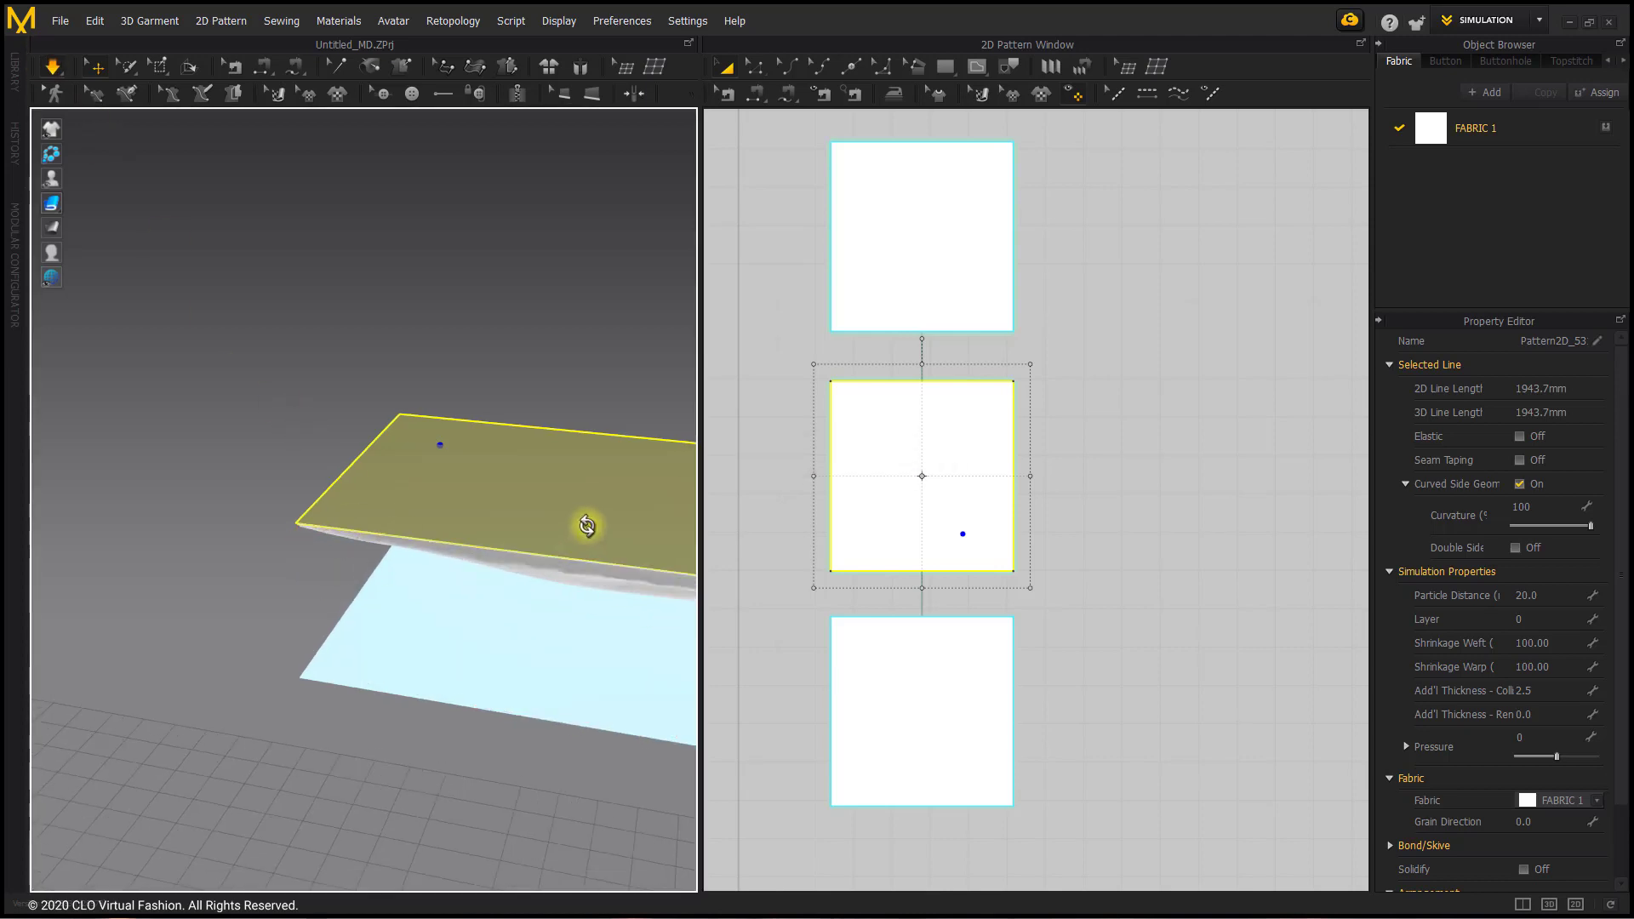
pyautogui.moveTo(588, 529); pyautogui.dragTo(536, 503, button='right')
pyautogui.moveTo(338, 606); pyautogui.dragTo(651, 709)
pyautogui.moveTo(511, 562); pyautogui.dragTo(567, 620)
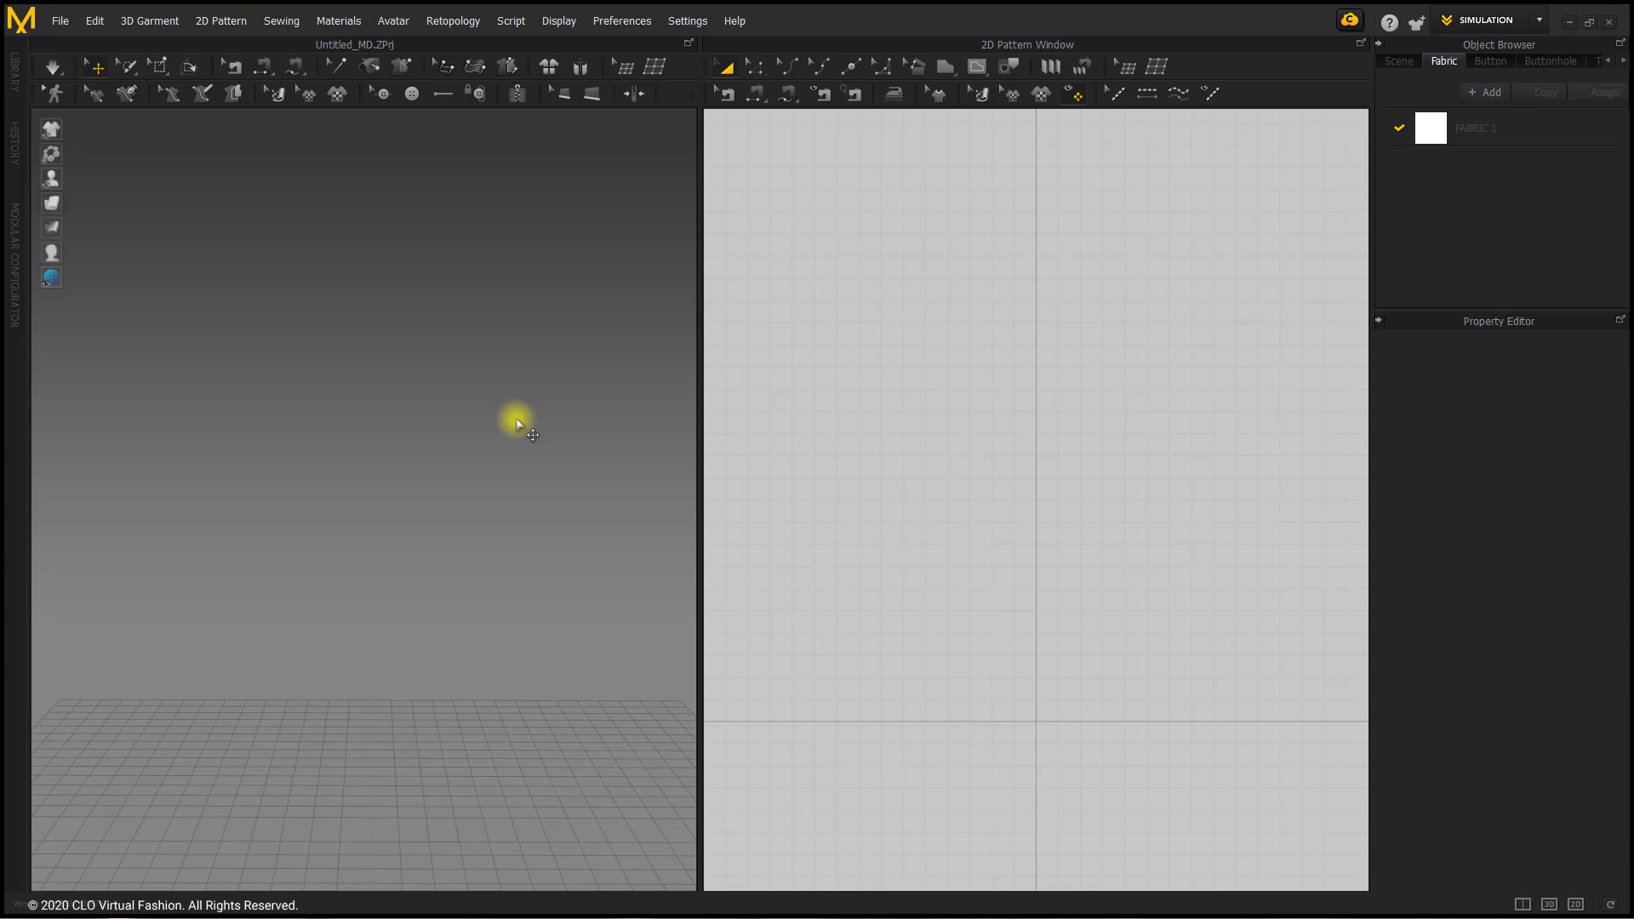
# Step: Open the garment file "Womens shirt symmertical pieced" from the Basic Garment Blocks folder
pyautogui.click(61, 20)
pyautogui.moveTo(77, 64)
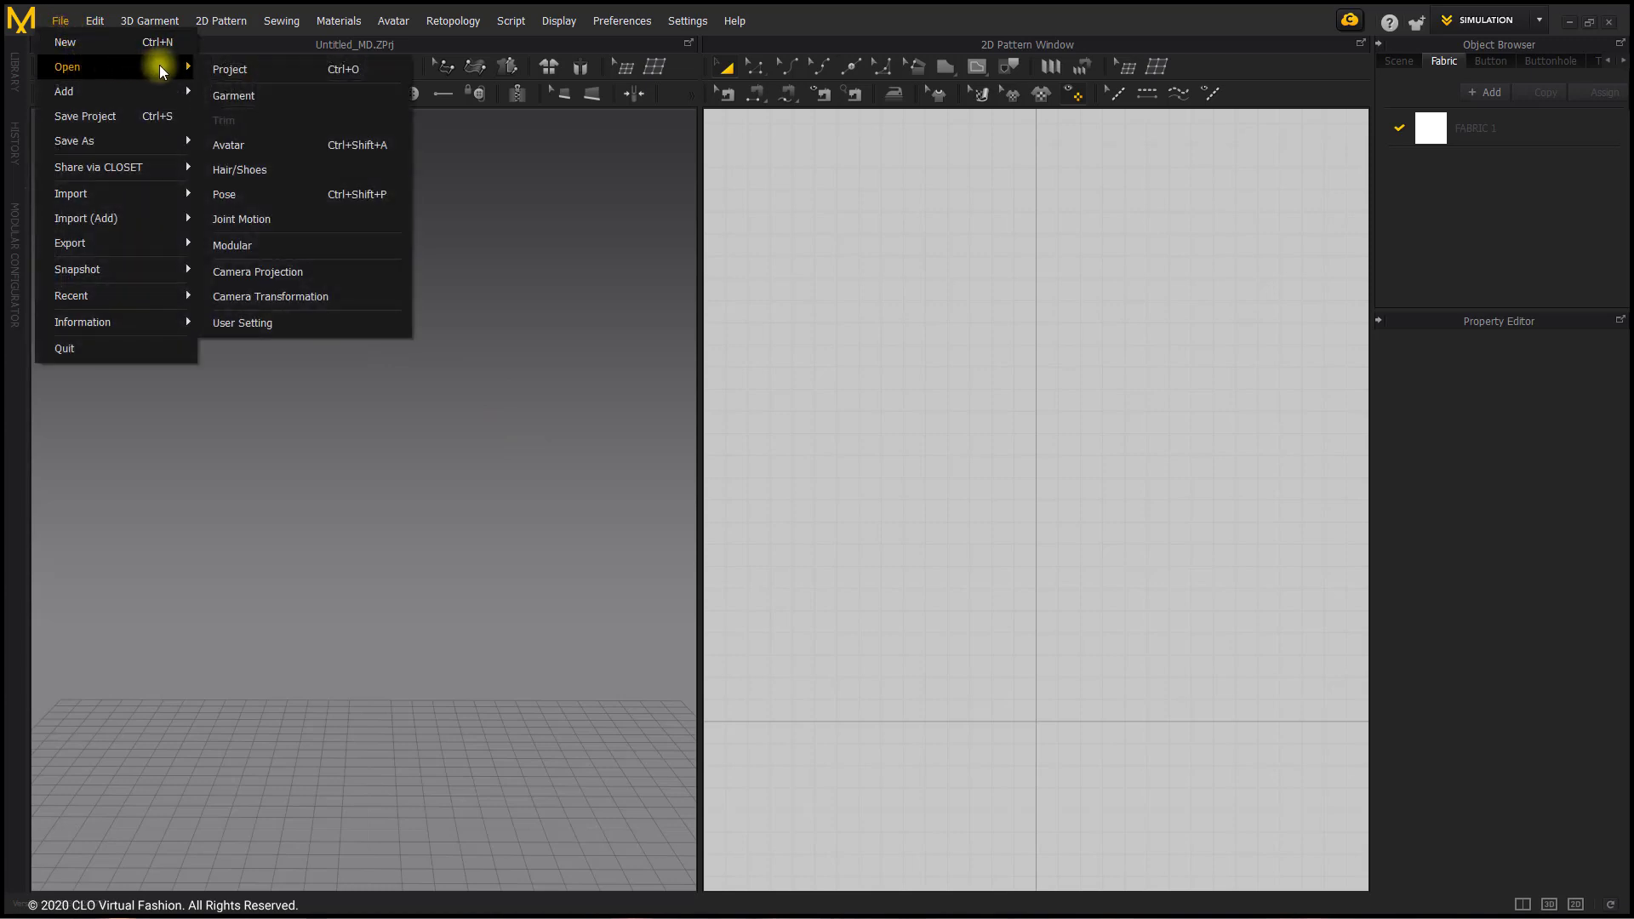
pyautogui.click(258, 92)
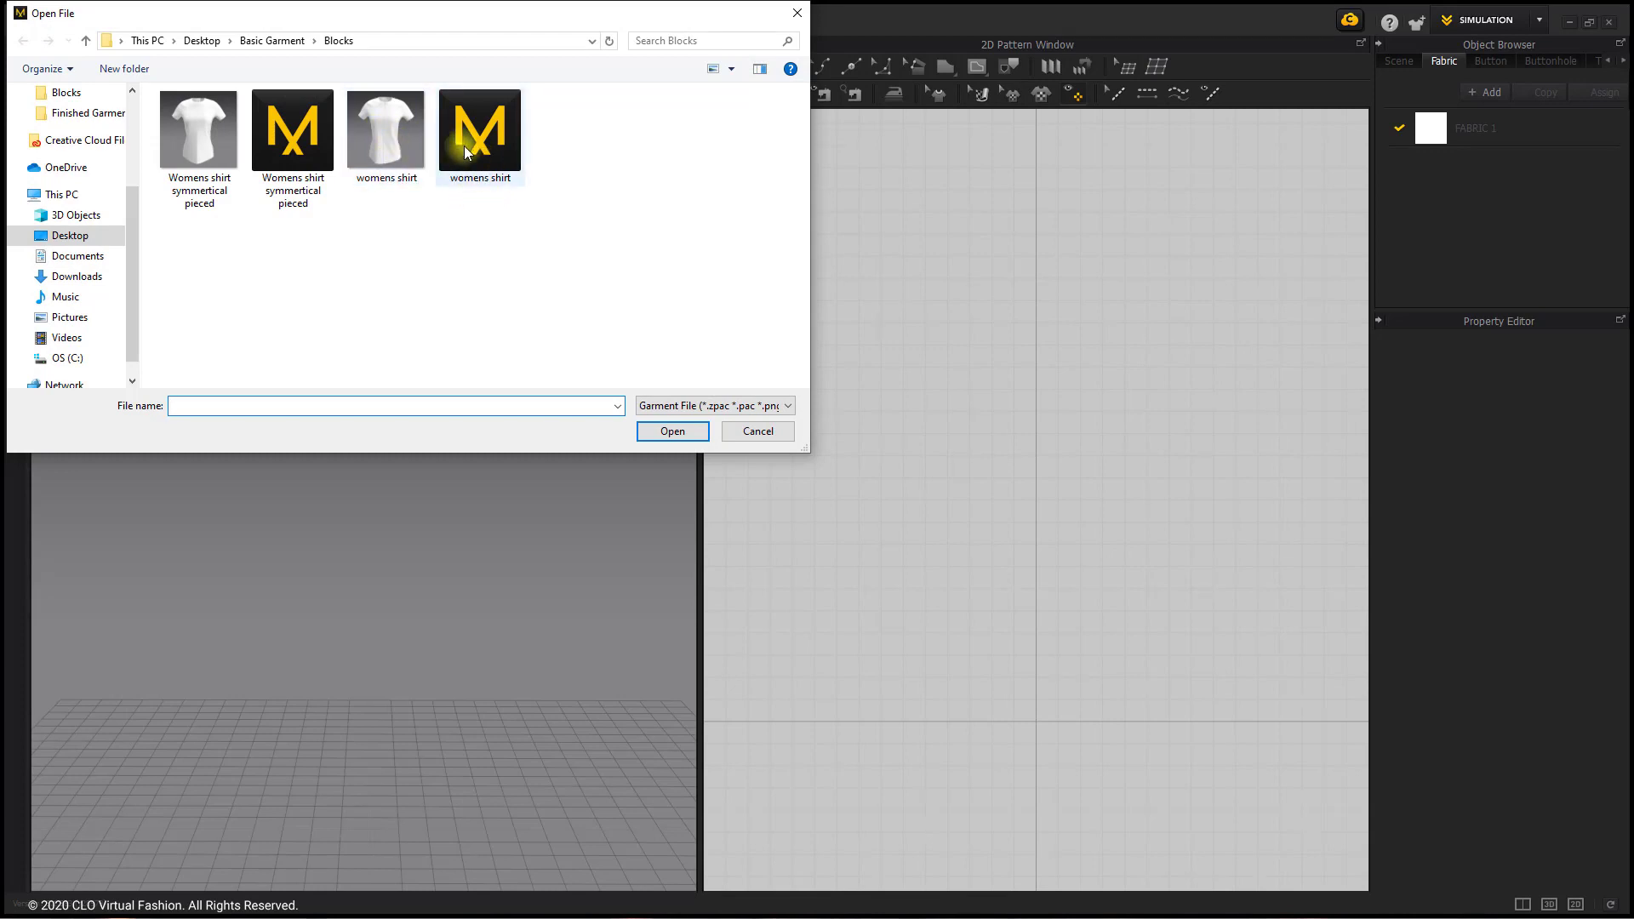
pyautogui.click(296, 147)
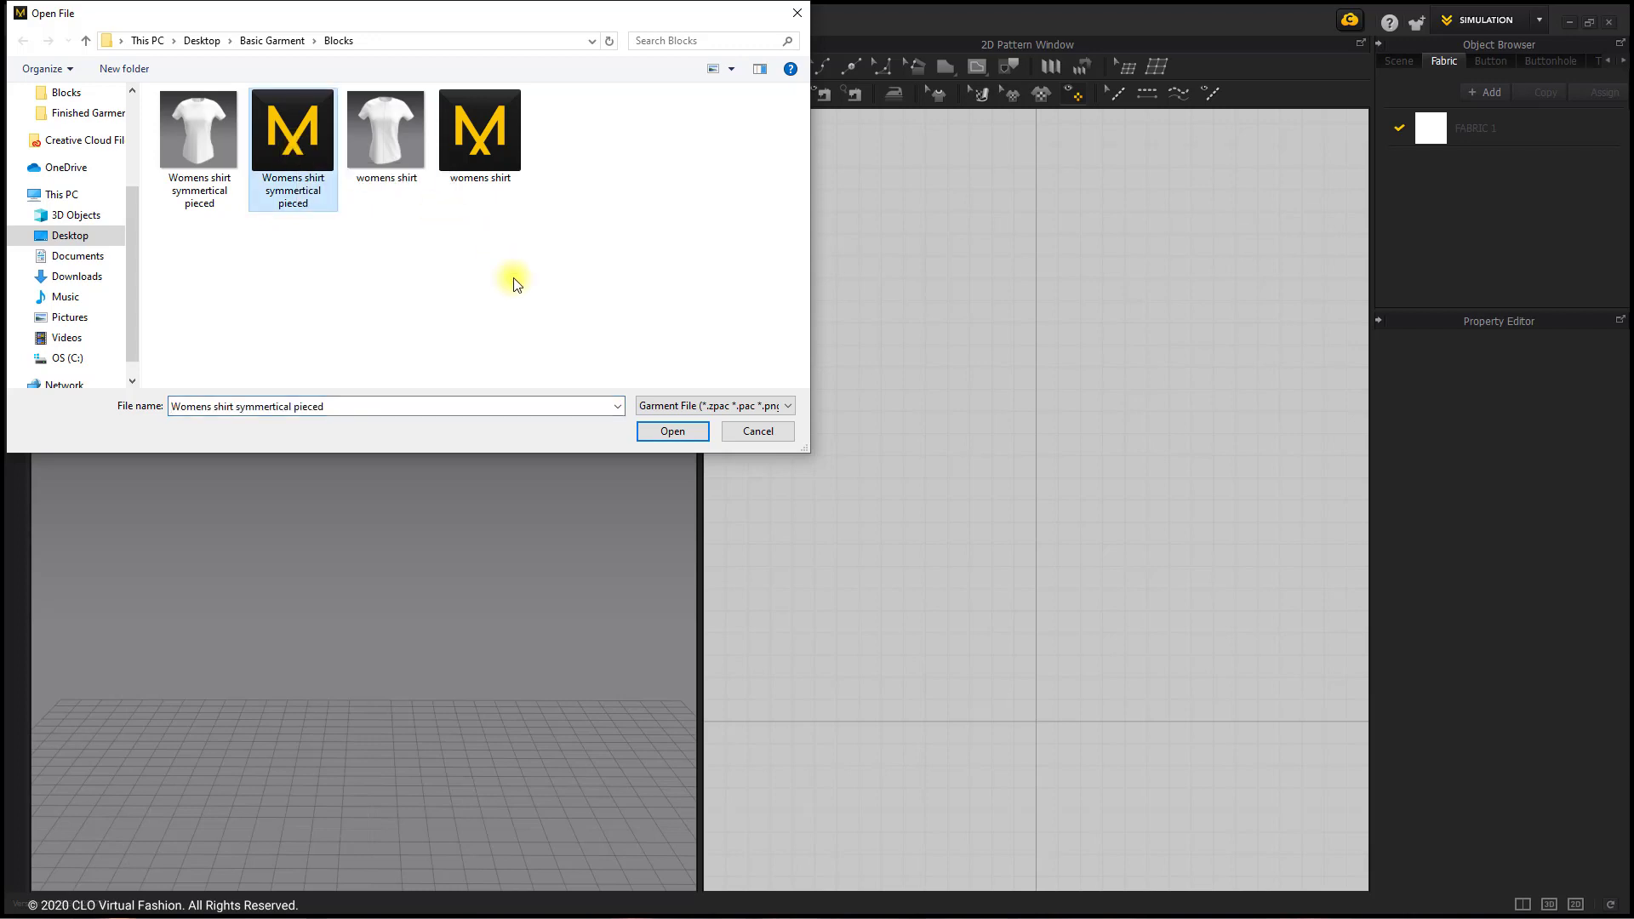
pyautogui.click(695, 435)
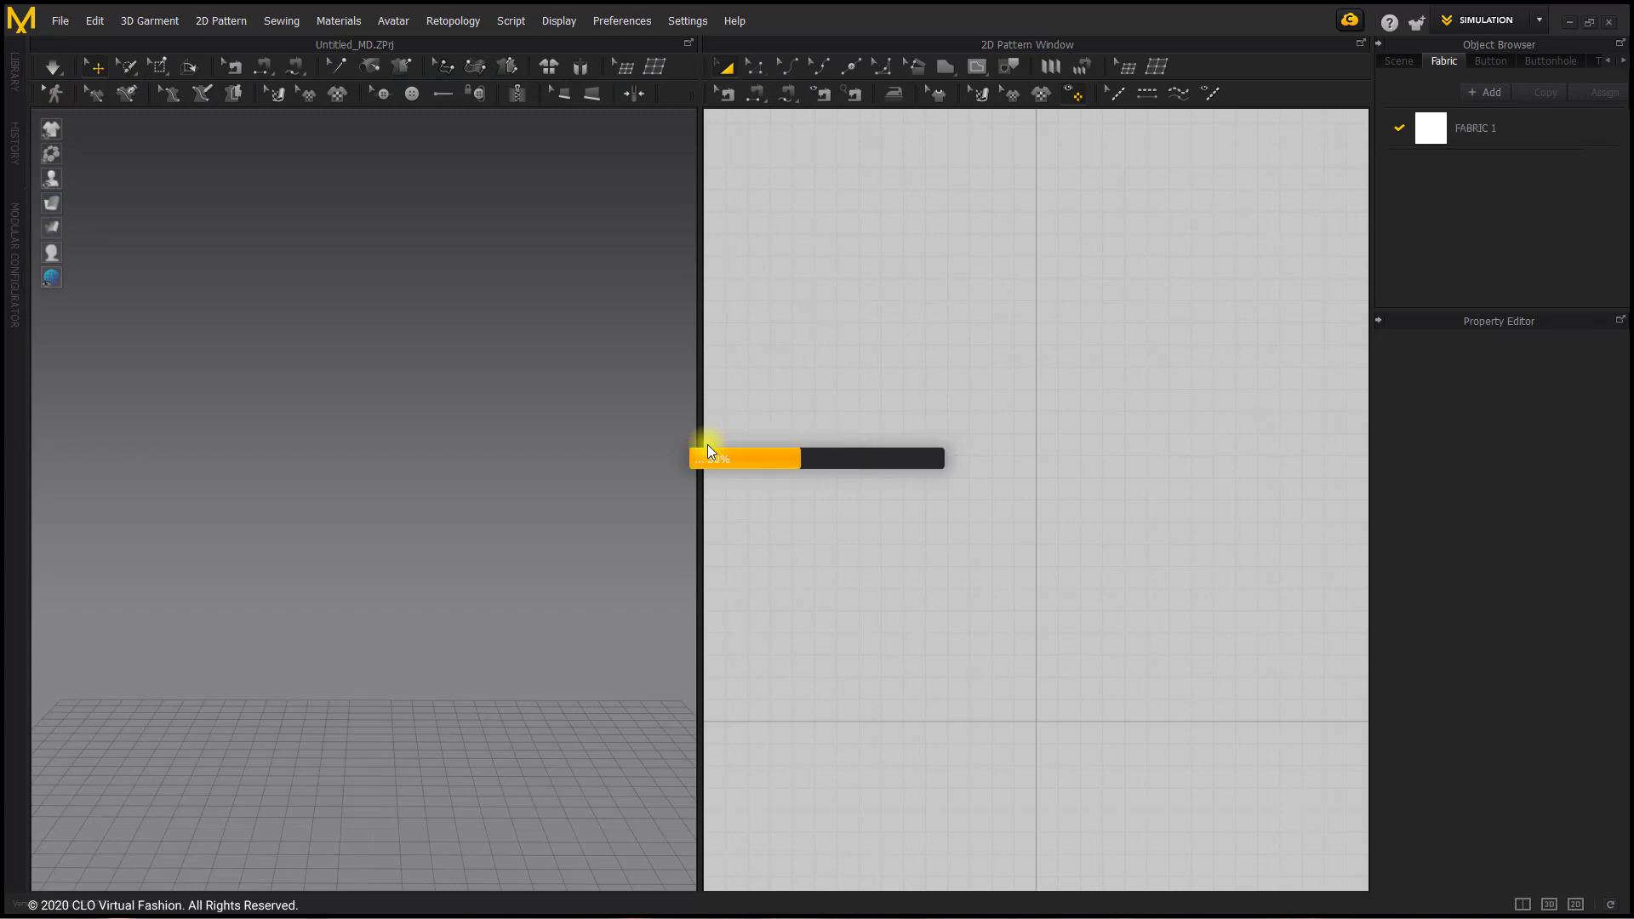
# Step: Load the Female_B_V3 avatar from the library's Female_B folder, including its pose and size file
pyautogui.click(11, 77)
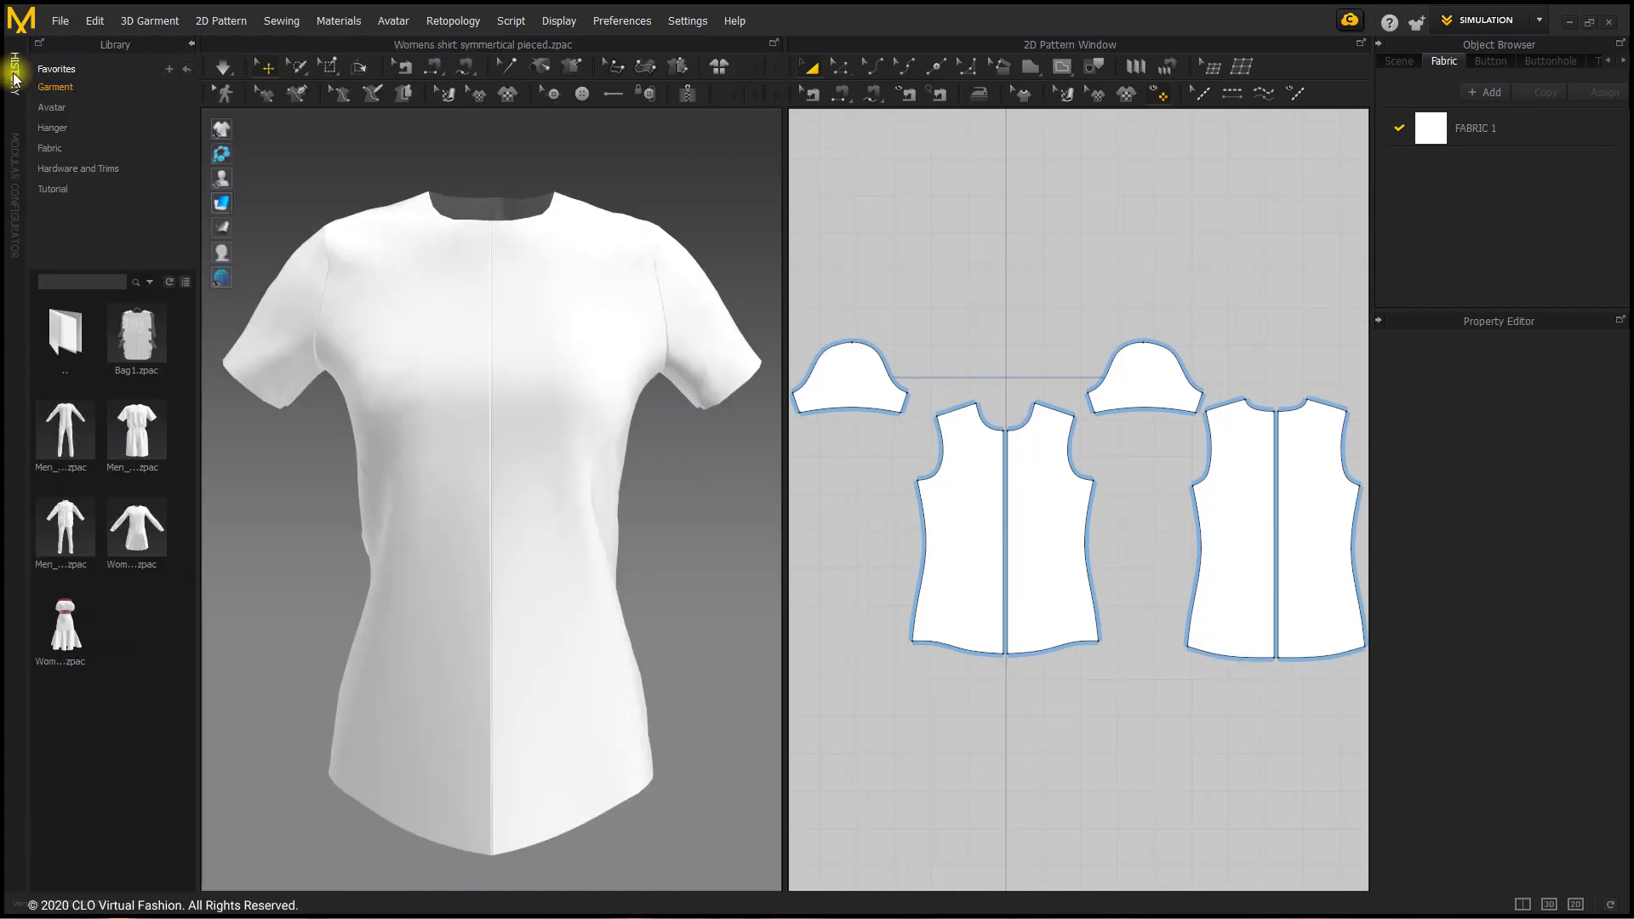
pyautogui.click(71, 105)
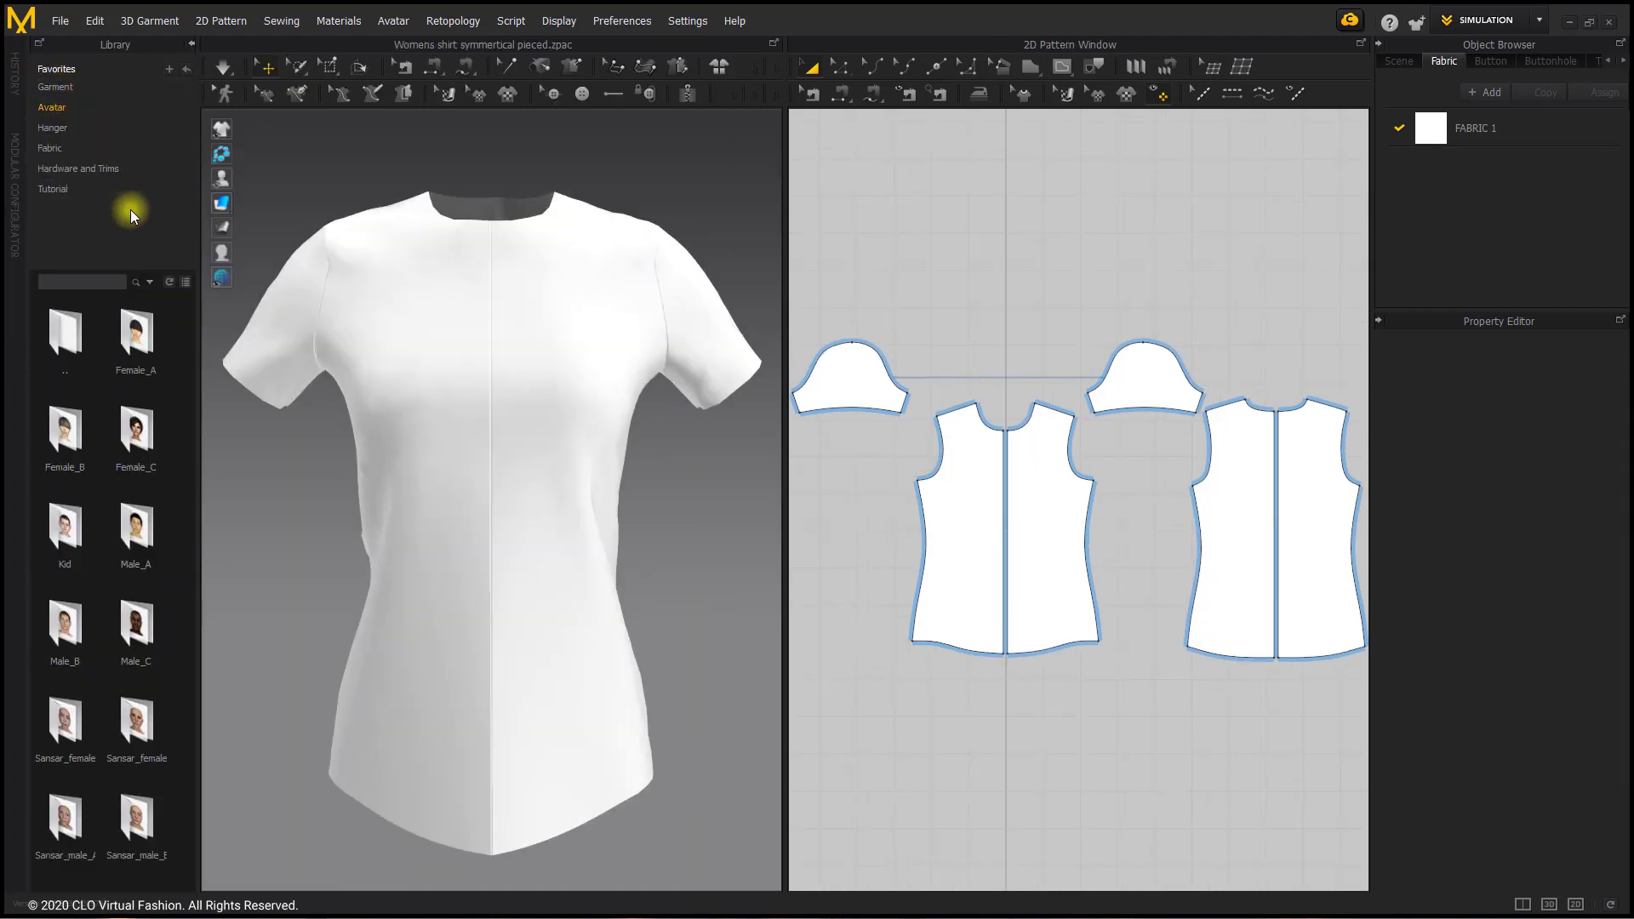
pyautogui.doubleClick(80, 456)
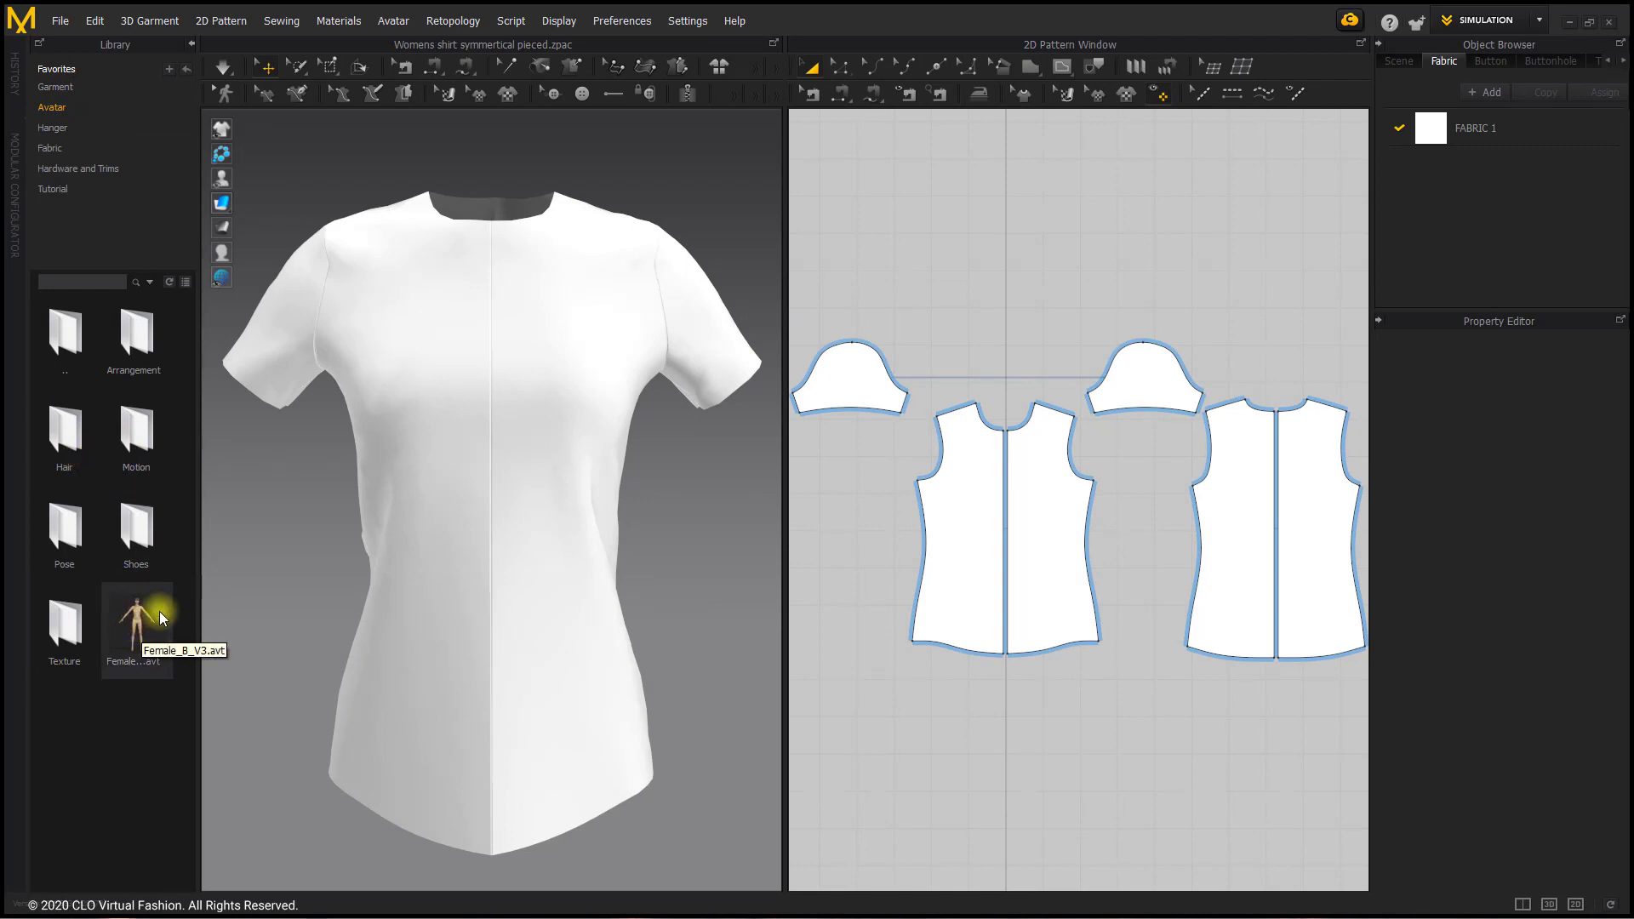
pyautogui.doubleClick(145, 627)
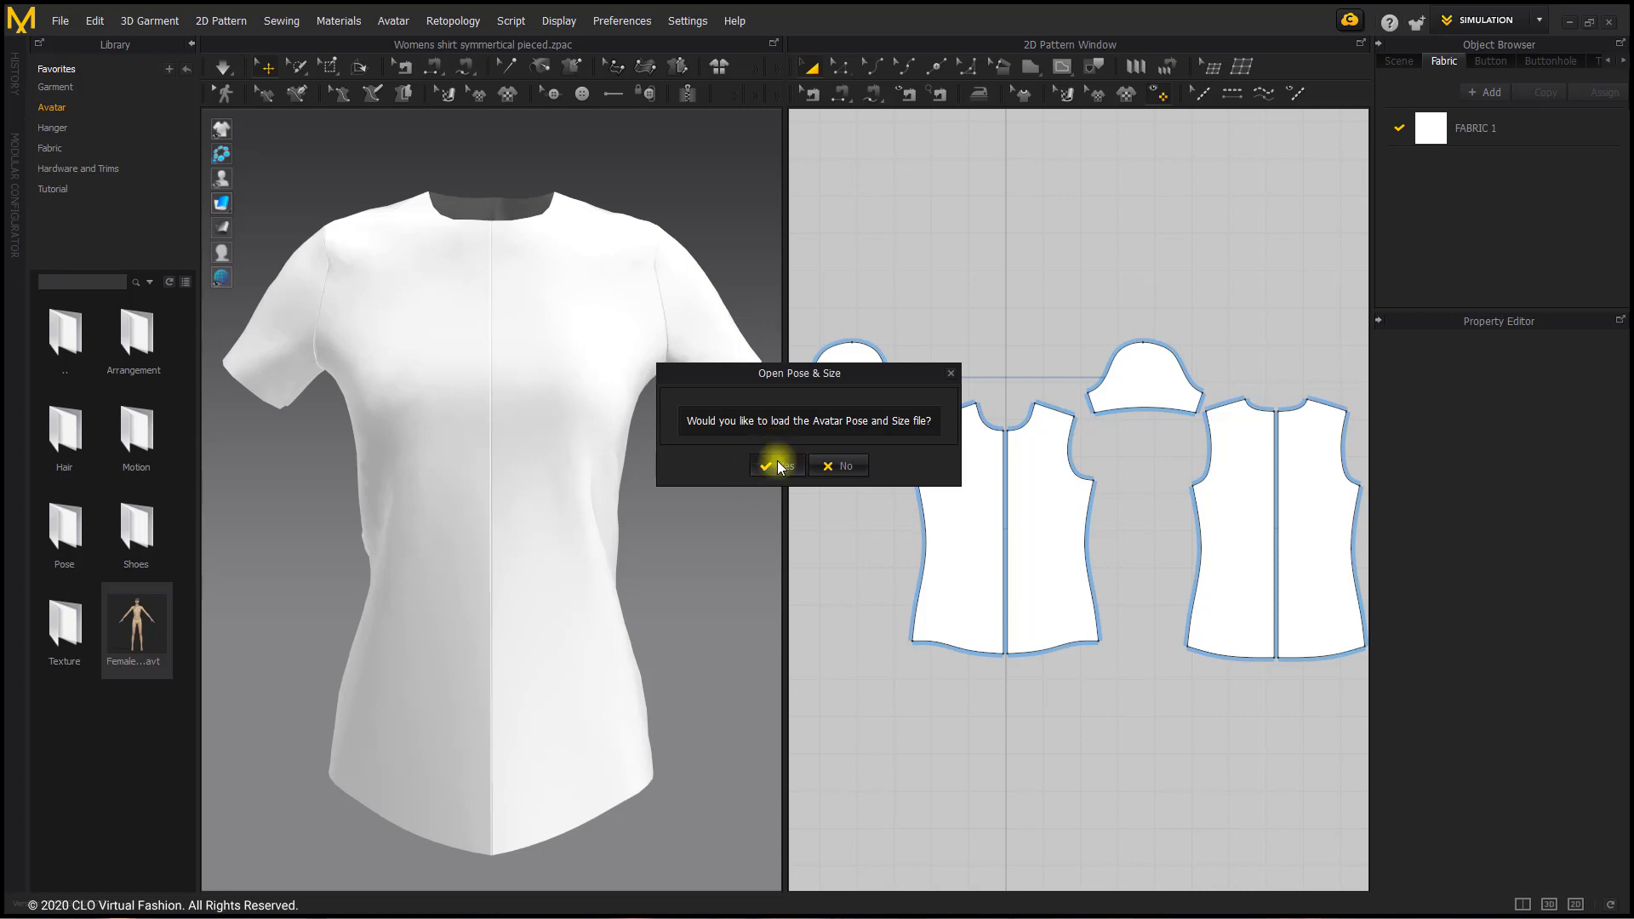
pyautogui.click(779, 467)
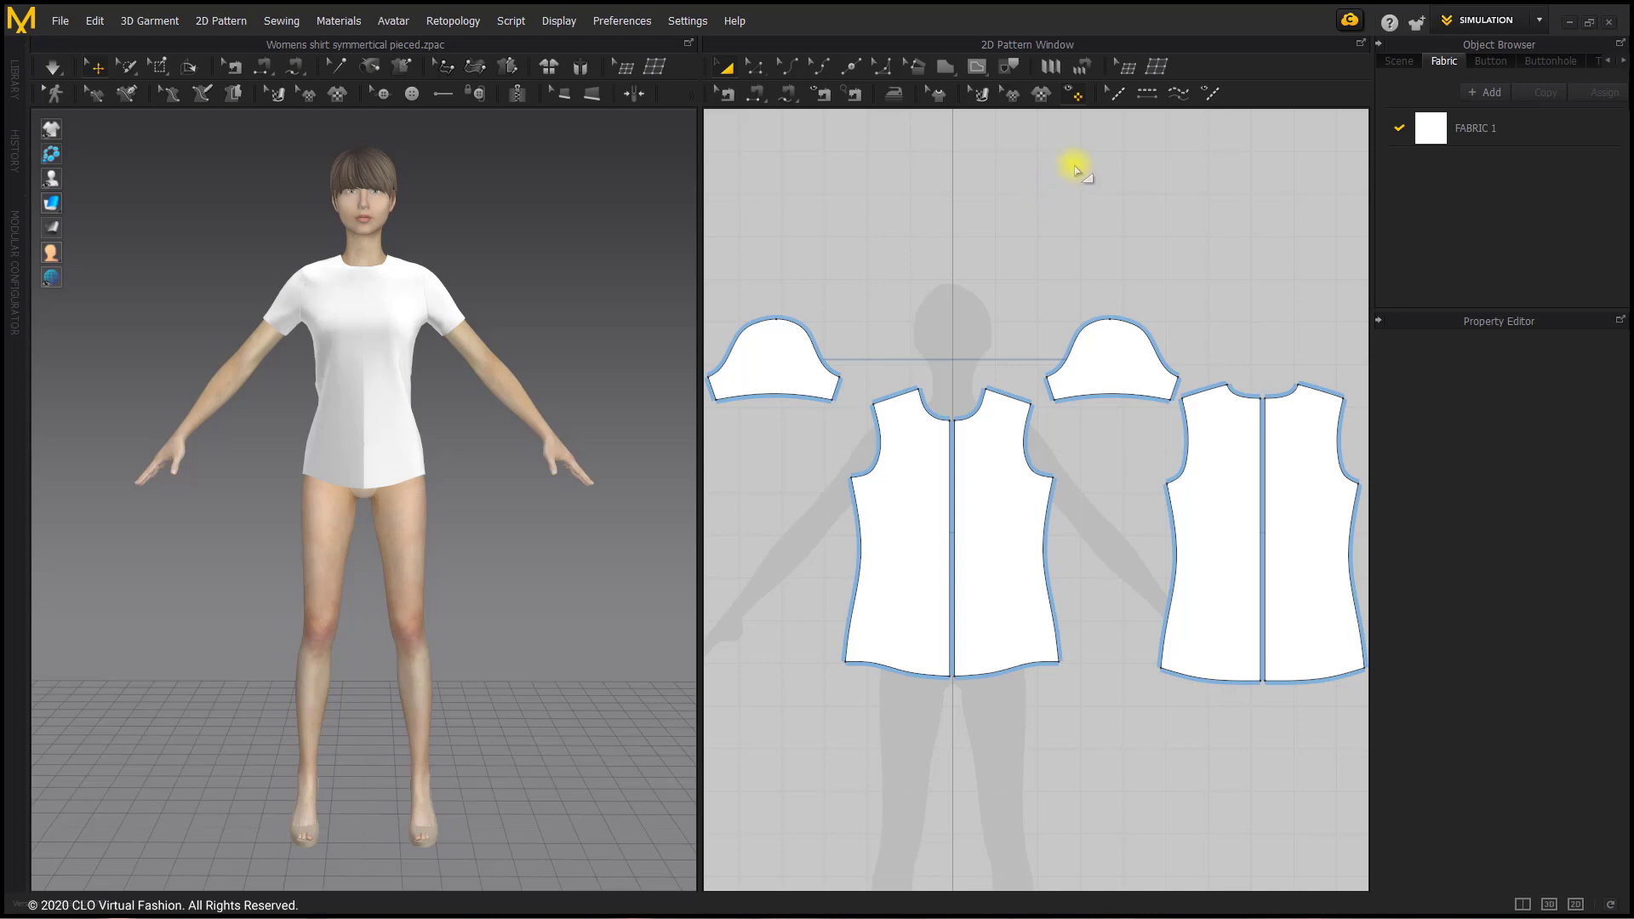
# Step: Turn off the fabric fill on the pattern pieces in the 2D pattern layout
pyautogui.click(1076, 91)
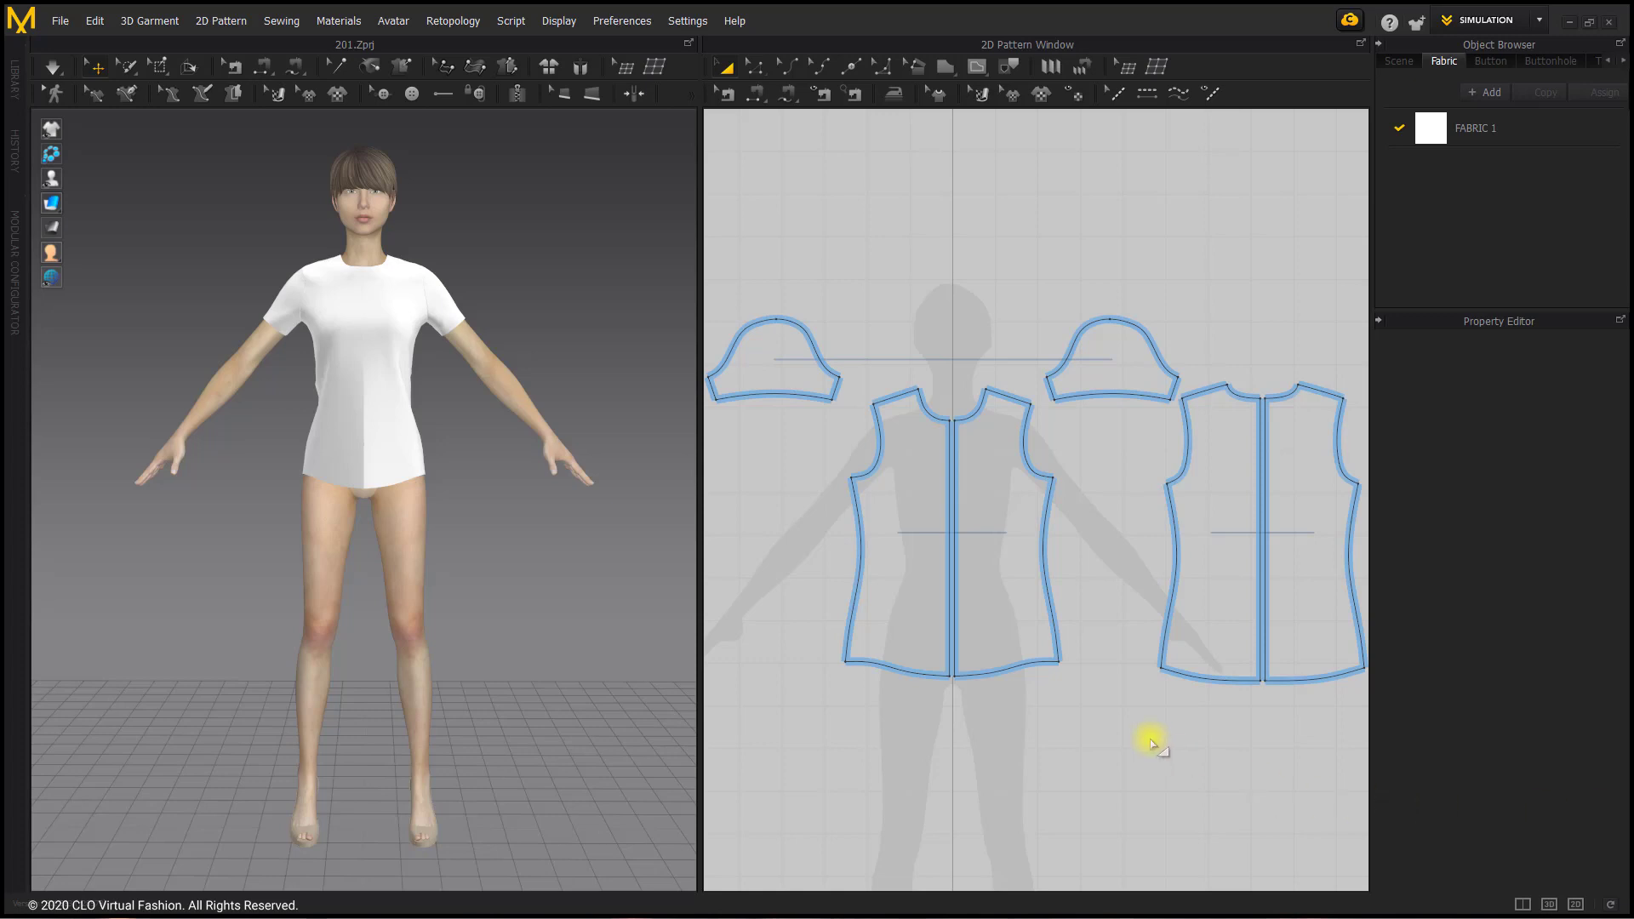
pyautogui.click(958, 602)
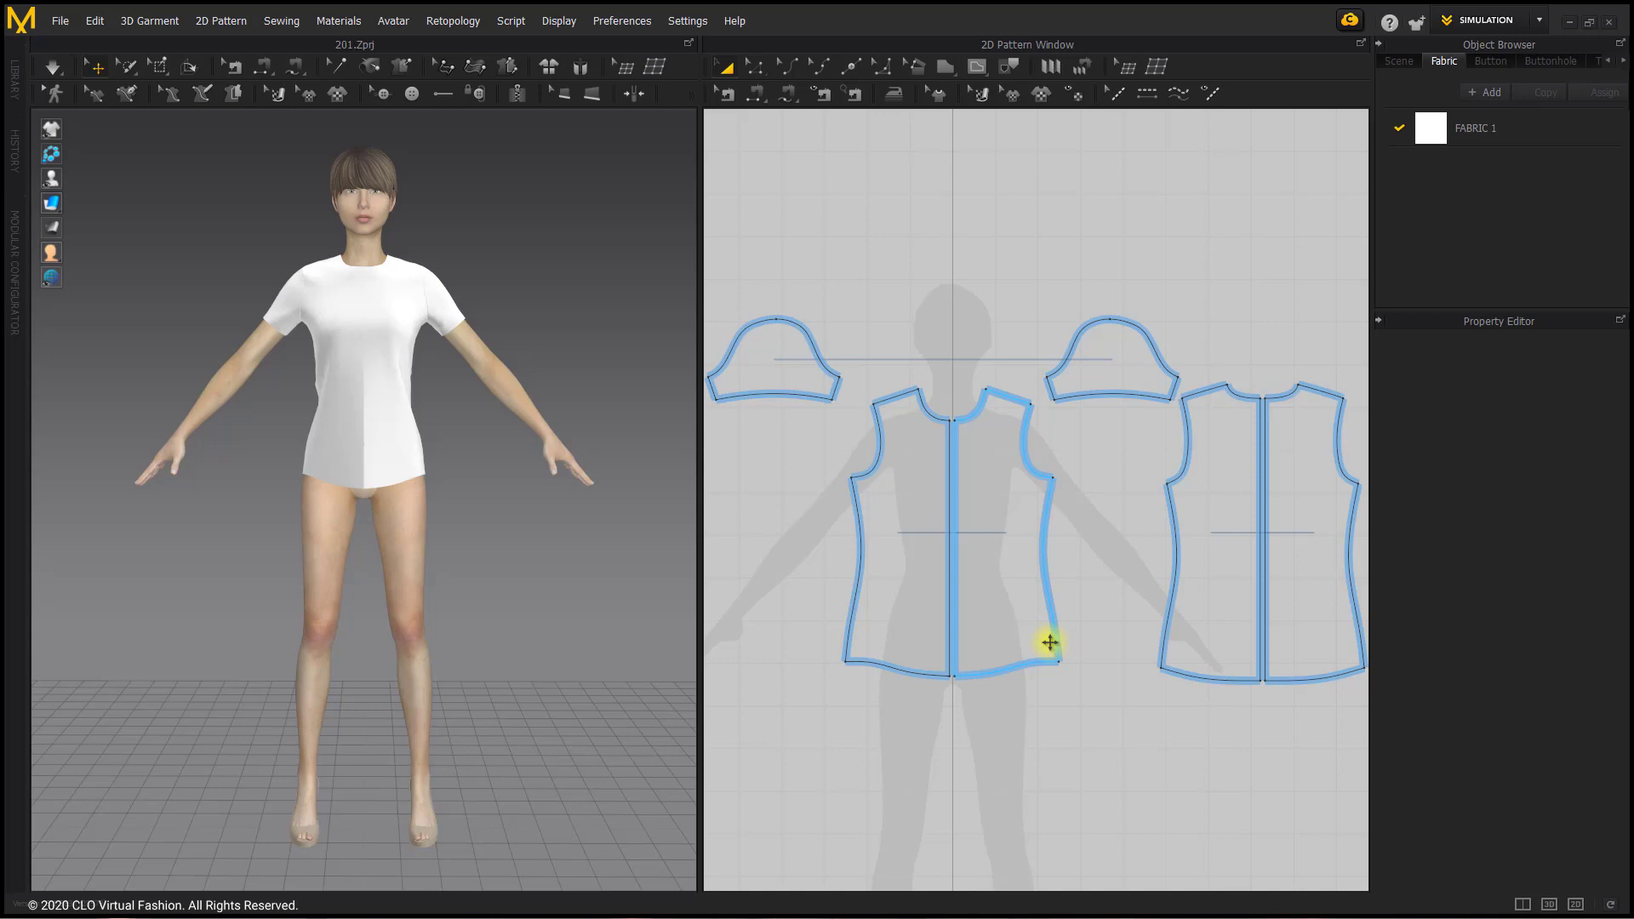
pyautogui.click(1083, 624)
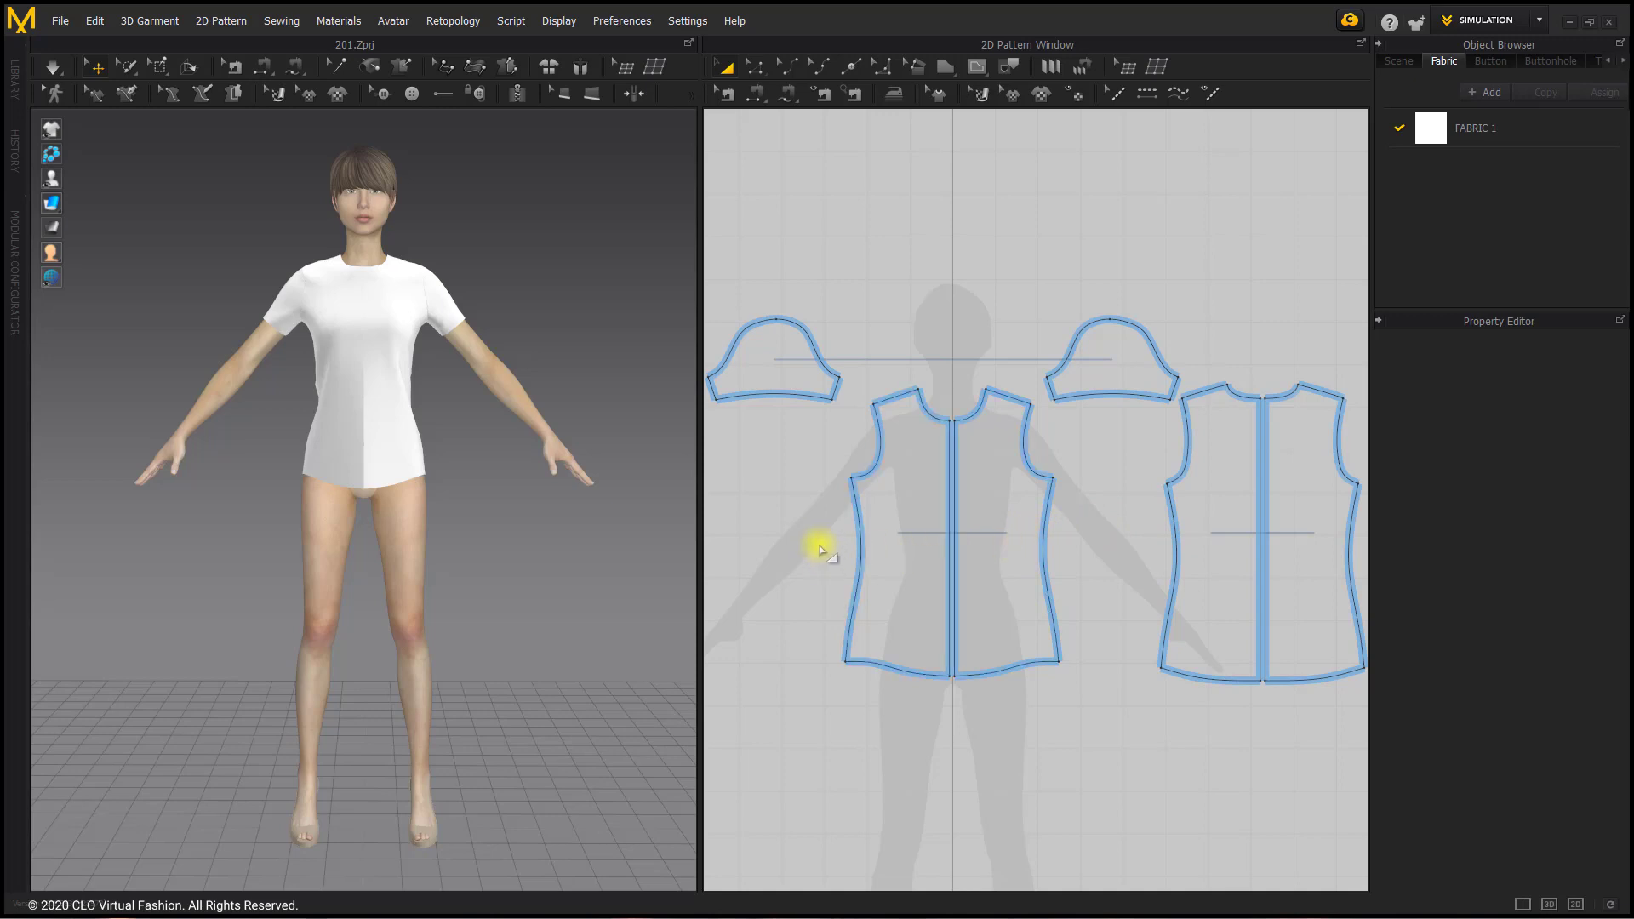
# Step: Draw a waist-level measurement across the shirt in 3D, from the centre front past the side seam to the centre back
pyautogui.click(132, 95)
pyautogui.scroll(3, 367, 357)
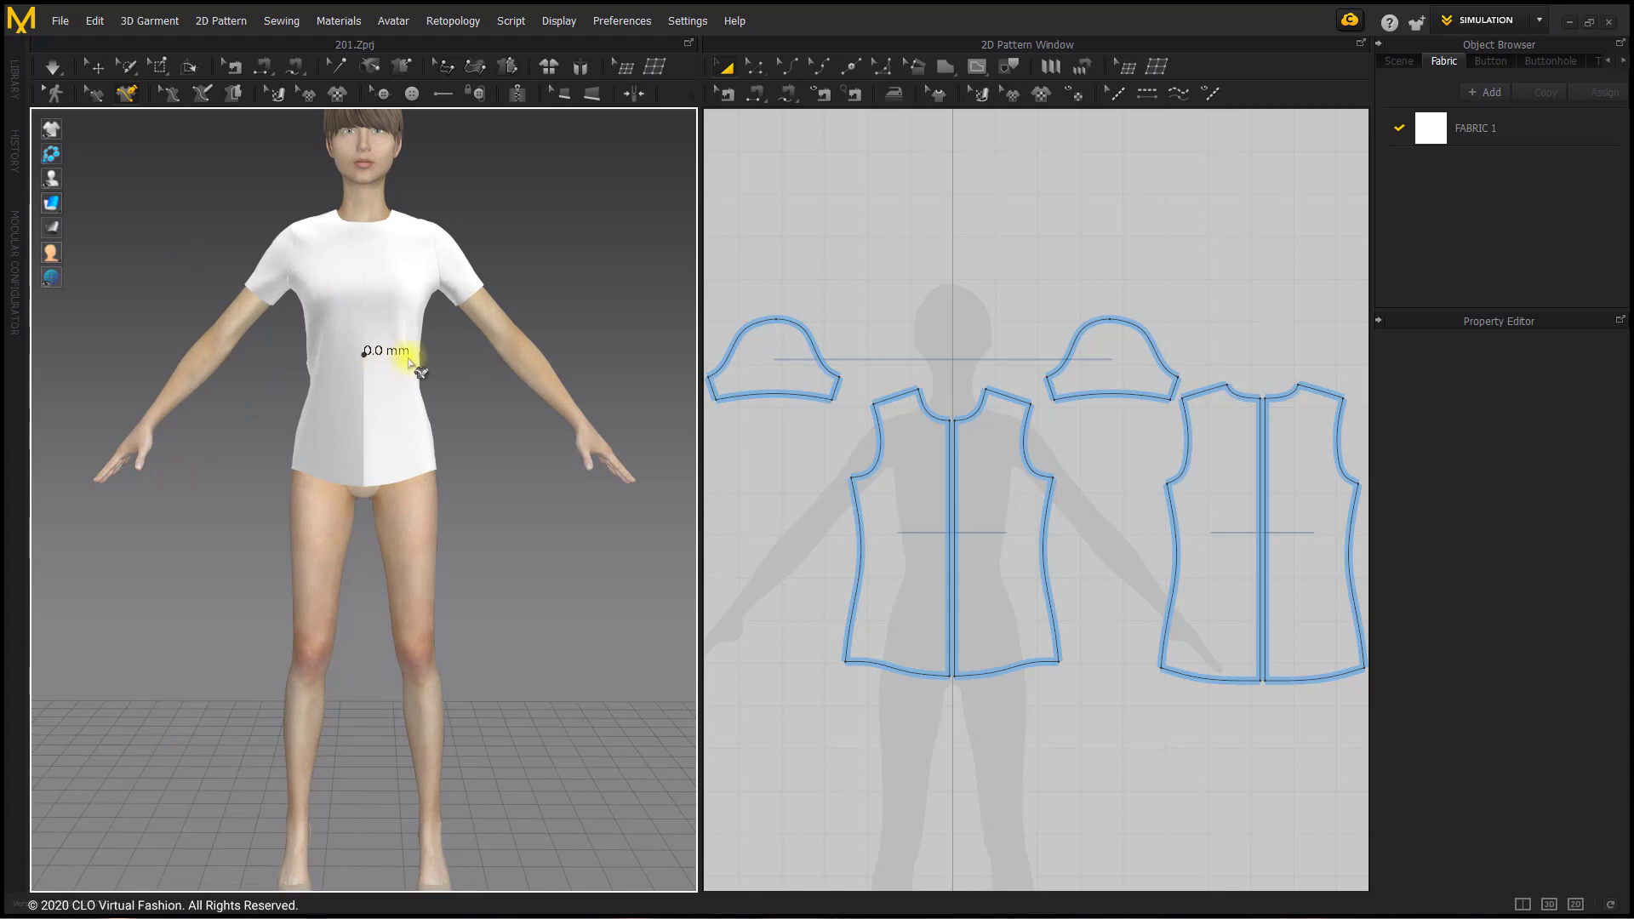
pyautogui.moveTo(409, 354); pyautogui.dragTo(354, 365, button='right')
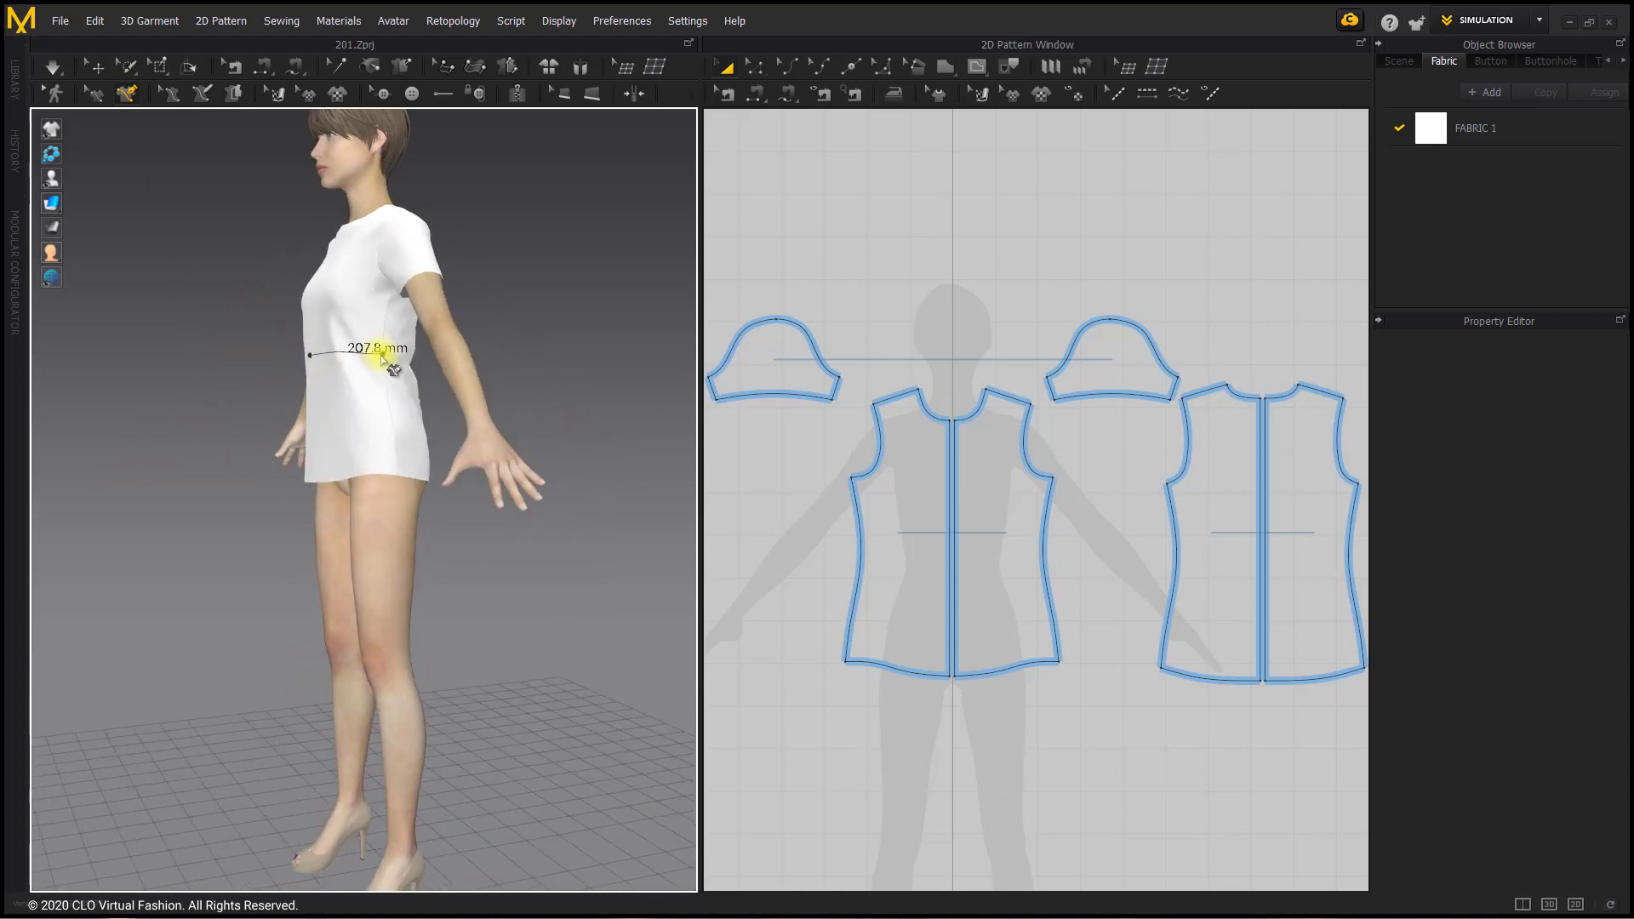
pyautogui.click(383, 358)
pyautogui.moveTo(383, 356); pyautogui.dragTo(315, 354, button='right')
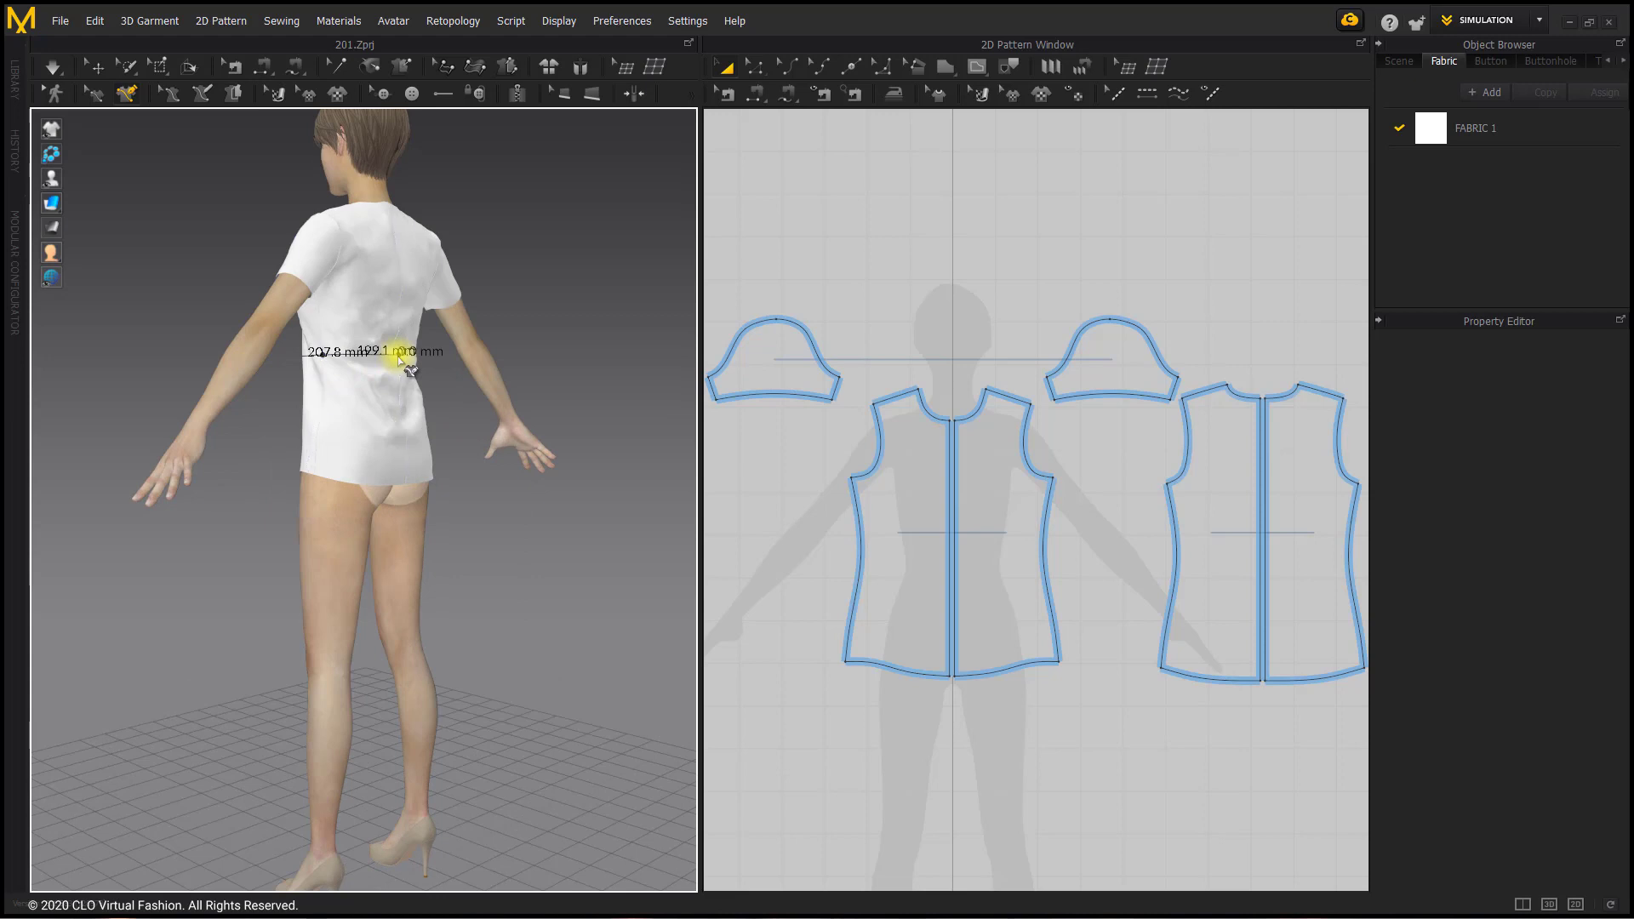
pyautogui.click(918, 539)
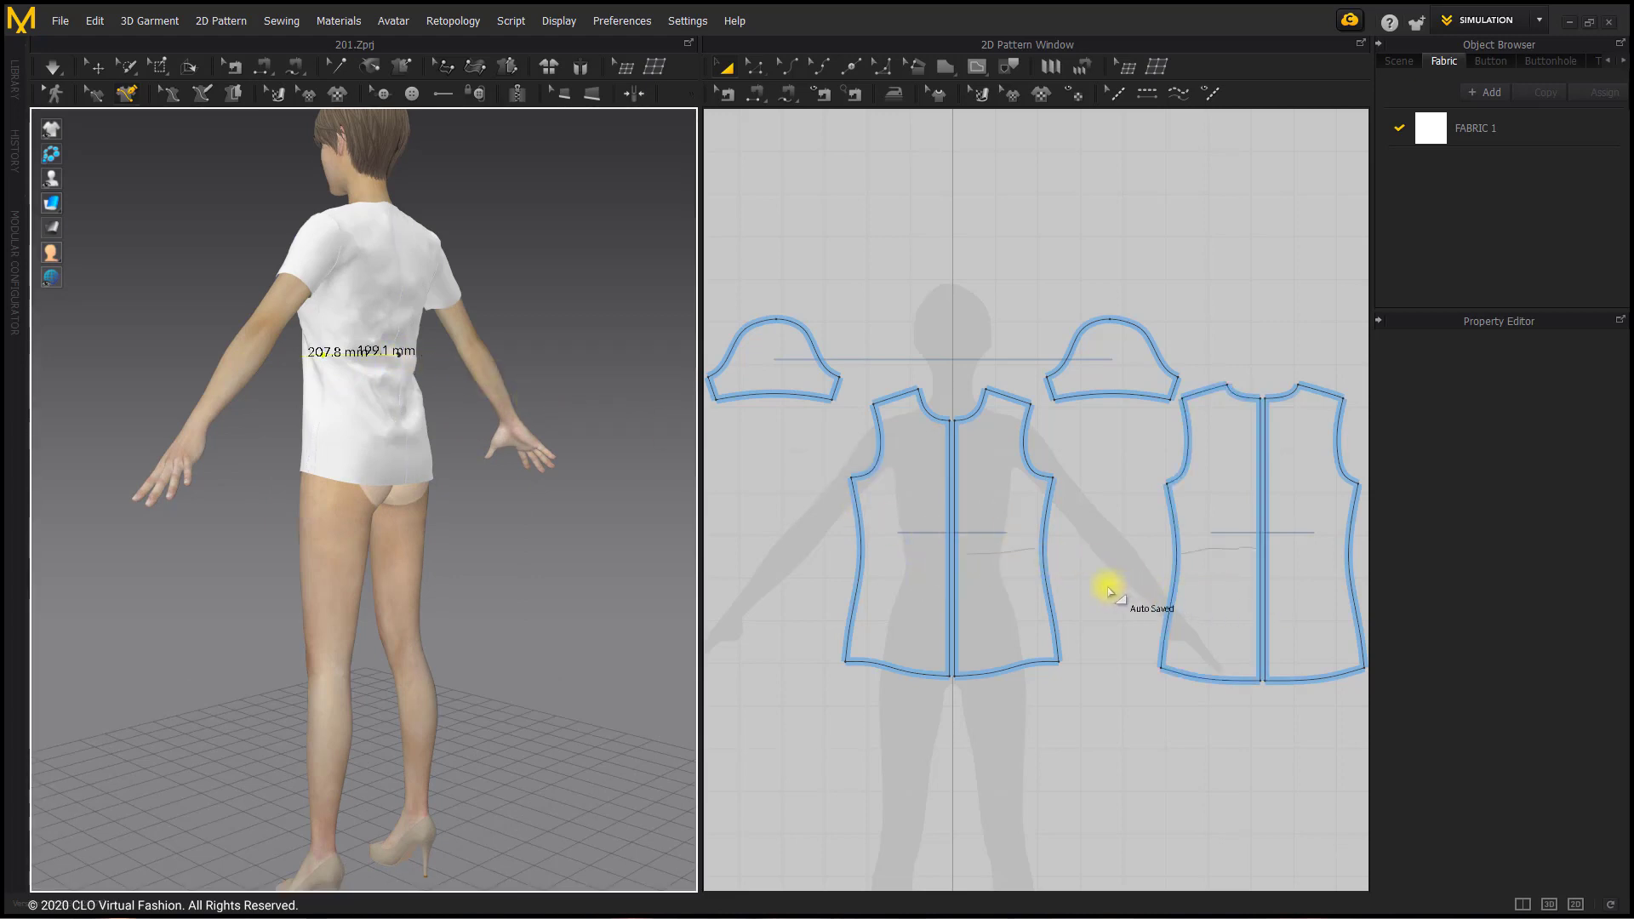
# Step: Examine where the waist measurements fall on the 2D front and back pieces, and delete them from the shirt
pyautogui.scroll(2, 1111, 591)
pyautogui.scroll(2, 1013, 566)
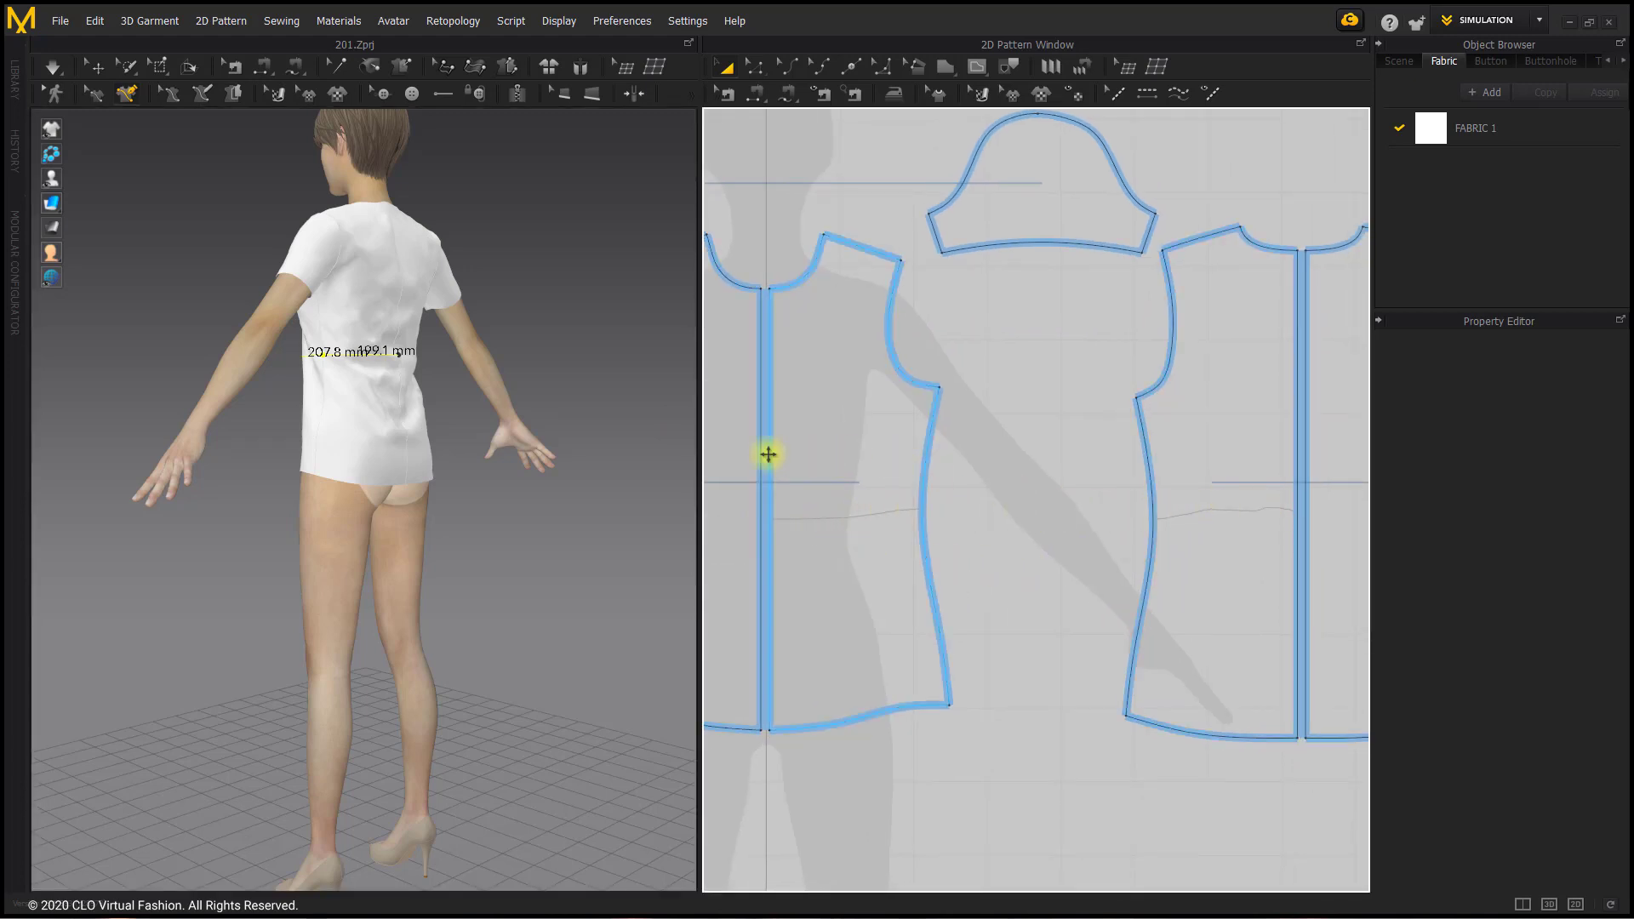
pyautogui.moveTo(383, 386); pyautogui.dragTo(487, 320, button='right')
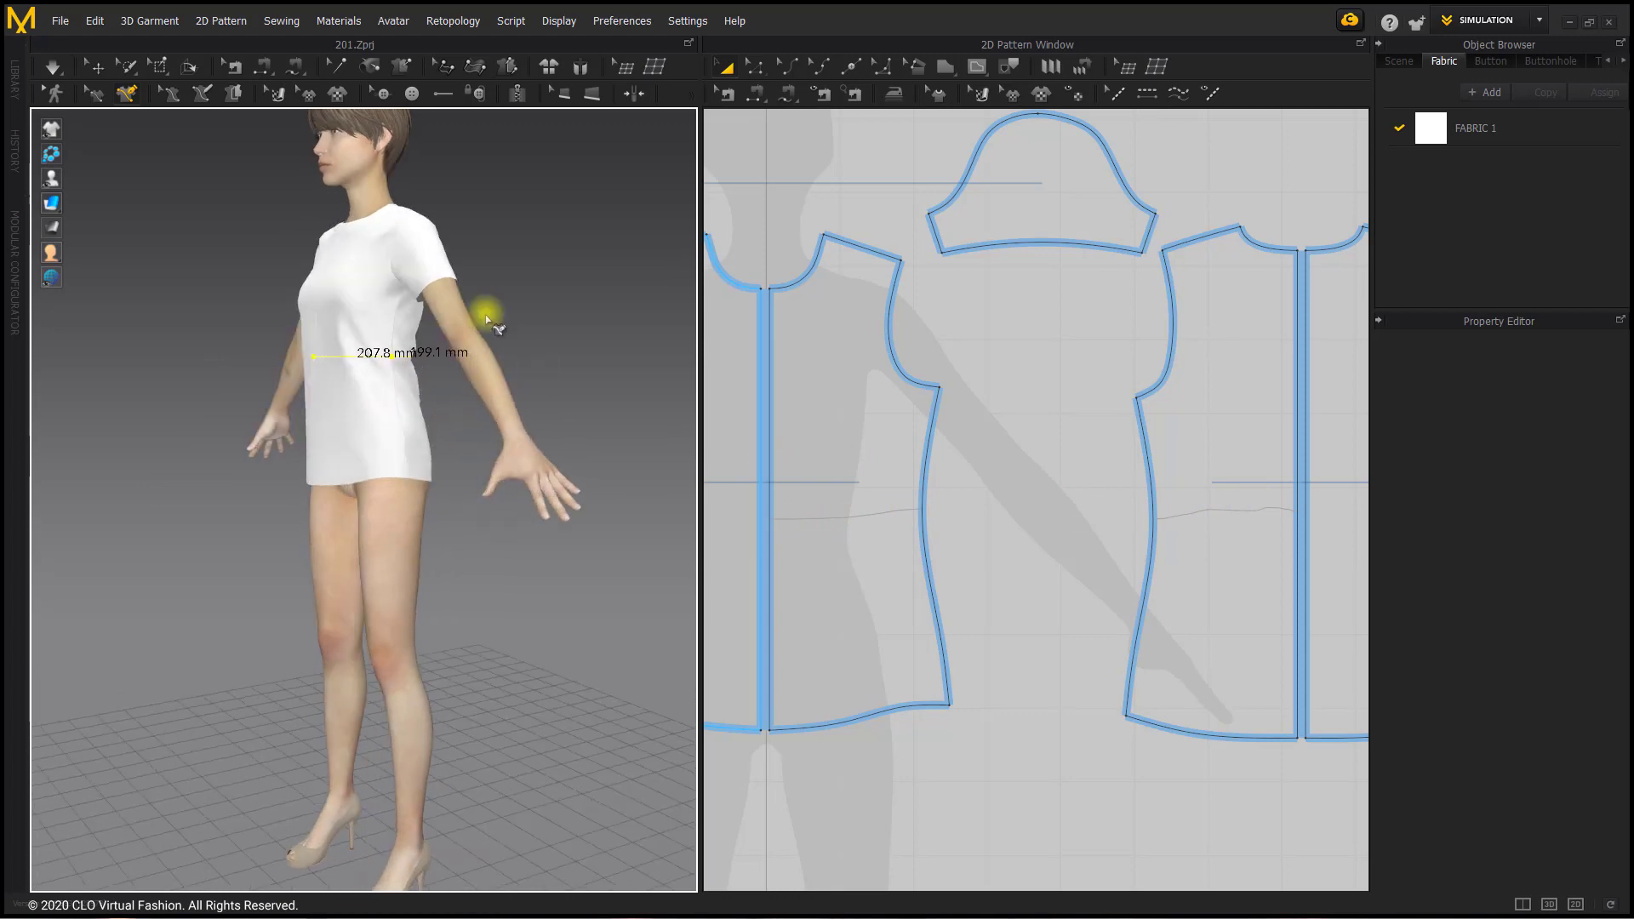
pyautogui.click(96, 93)
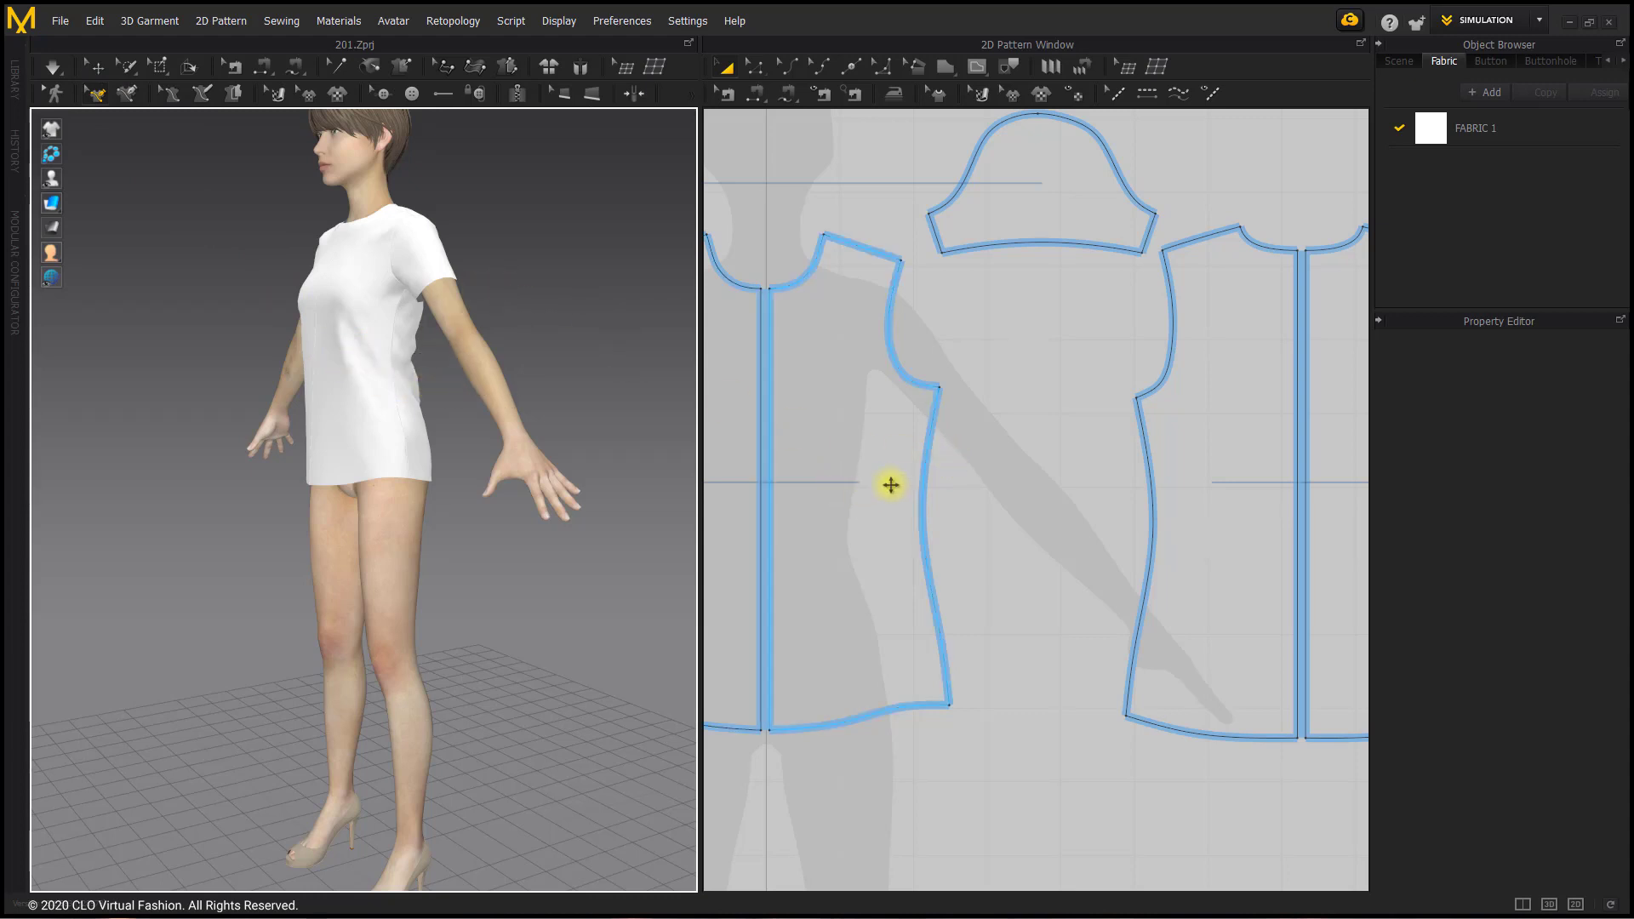
# Step: Add a freehand point on the front piece's side seam with Add Point/Split Line, and undo it
pyautogui.click(854, 67)
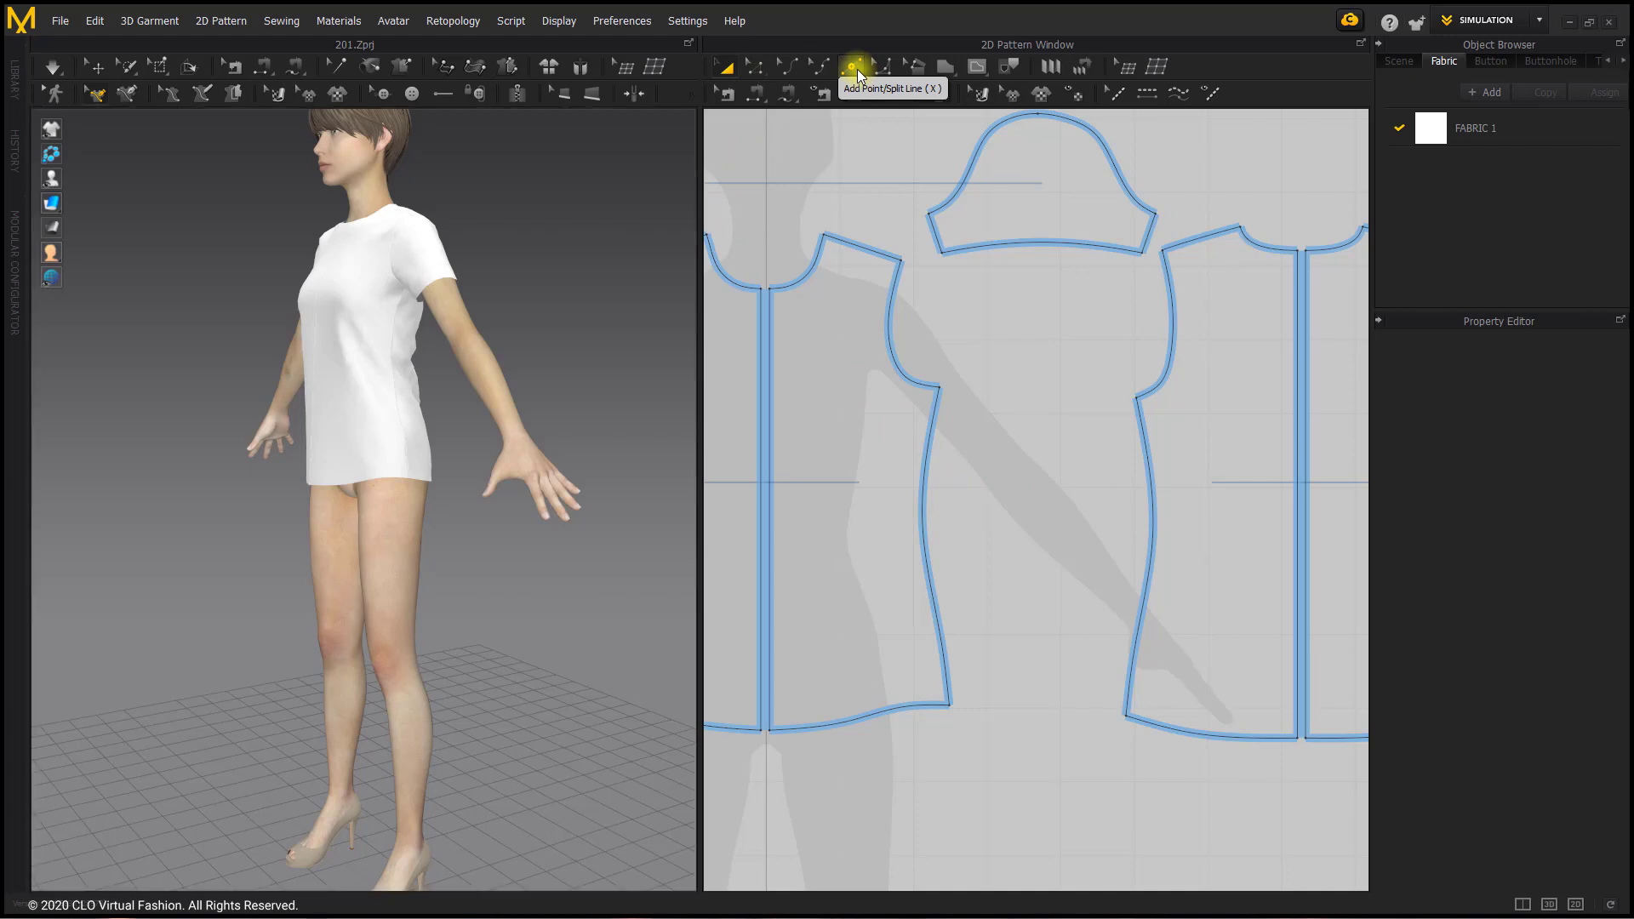
pyautogui.click(925, 467)
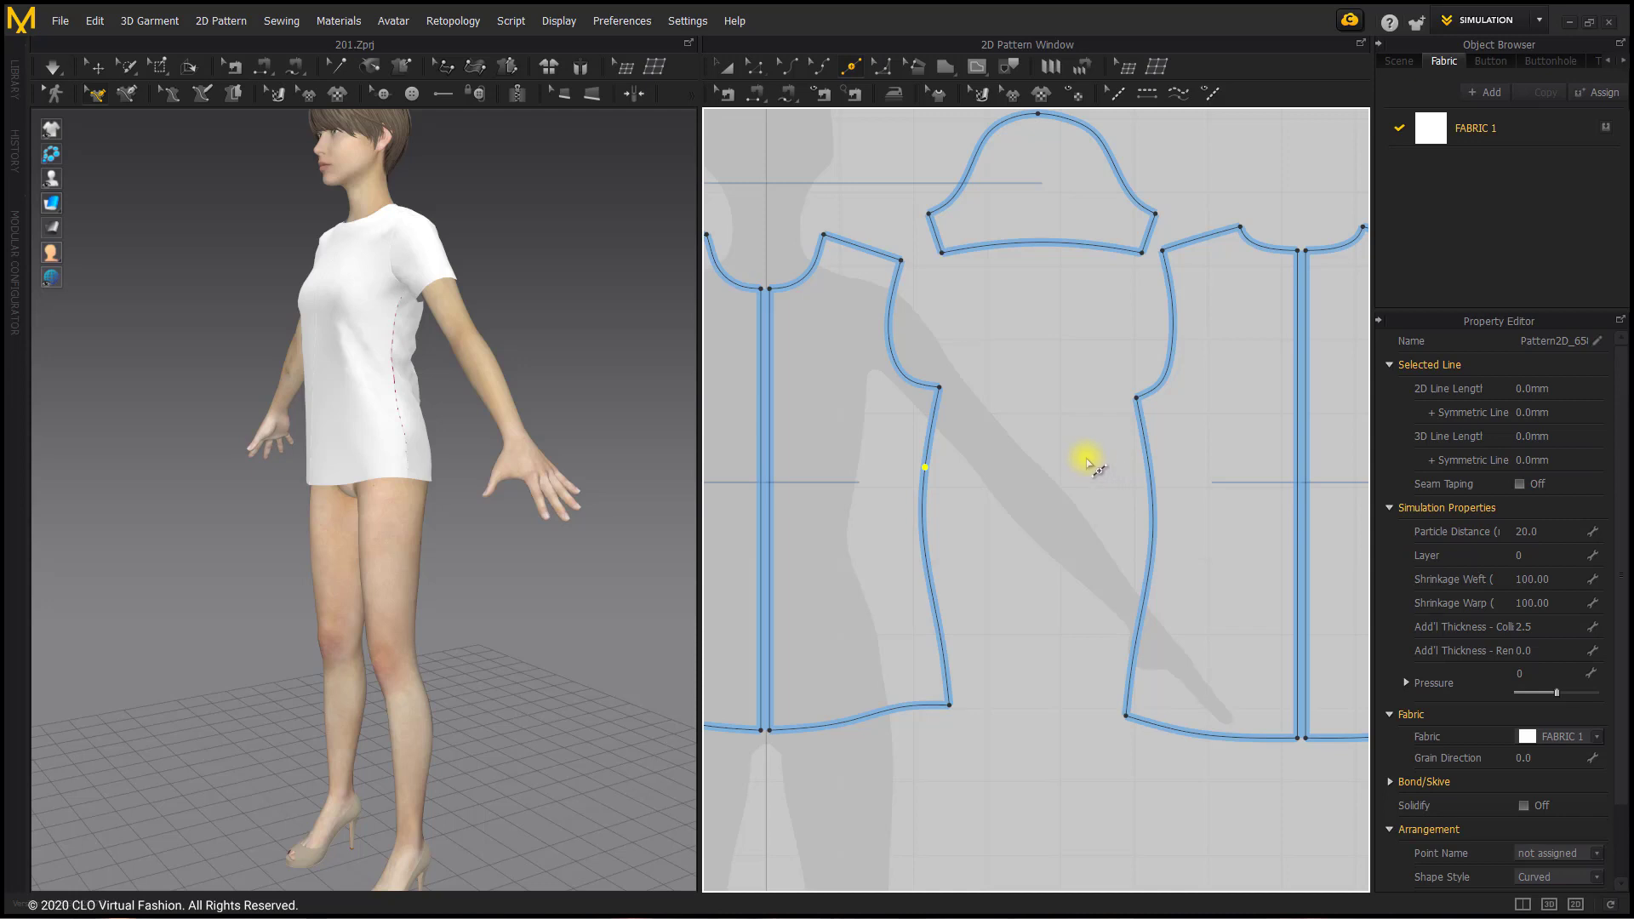
pyautogui.hotkey('ctrl', 'z')
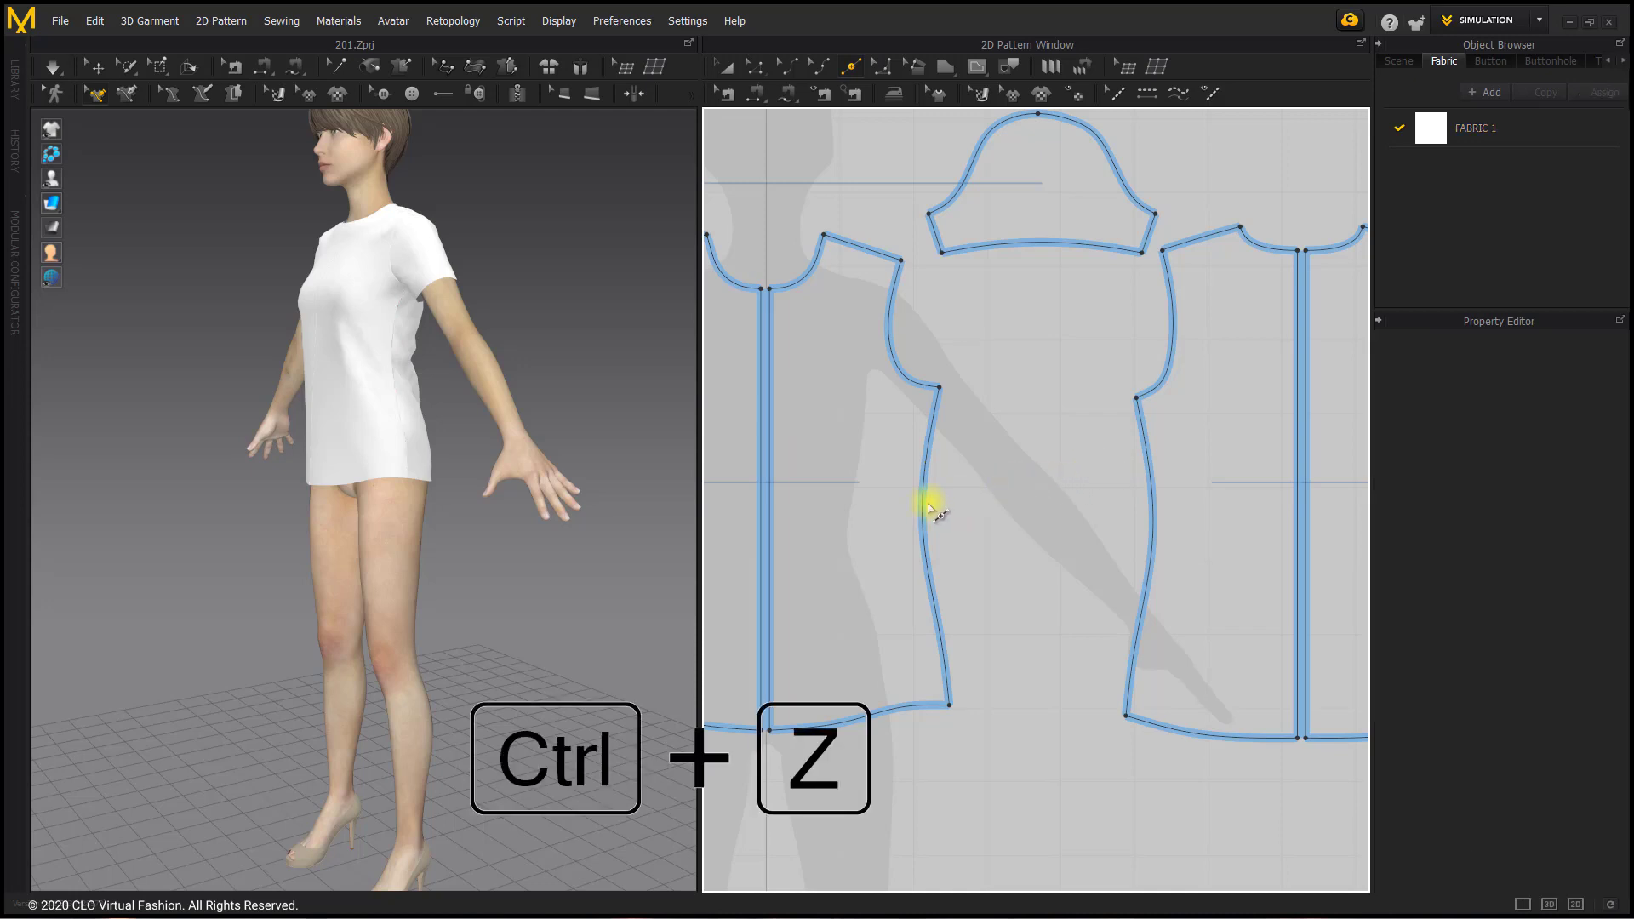
# Step: Preview a uniform split of the front piece's side seam into 6 segments, and cancel it
pyautogui.rightClick(931, 502)
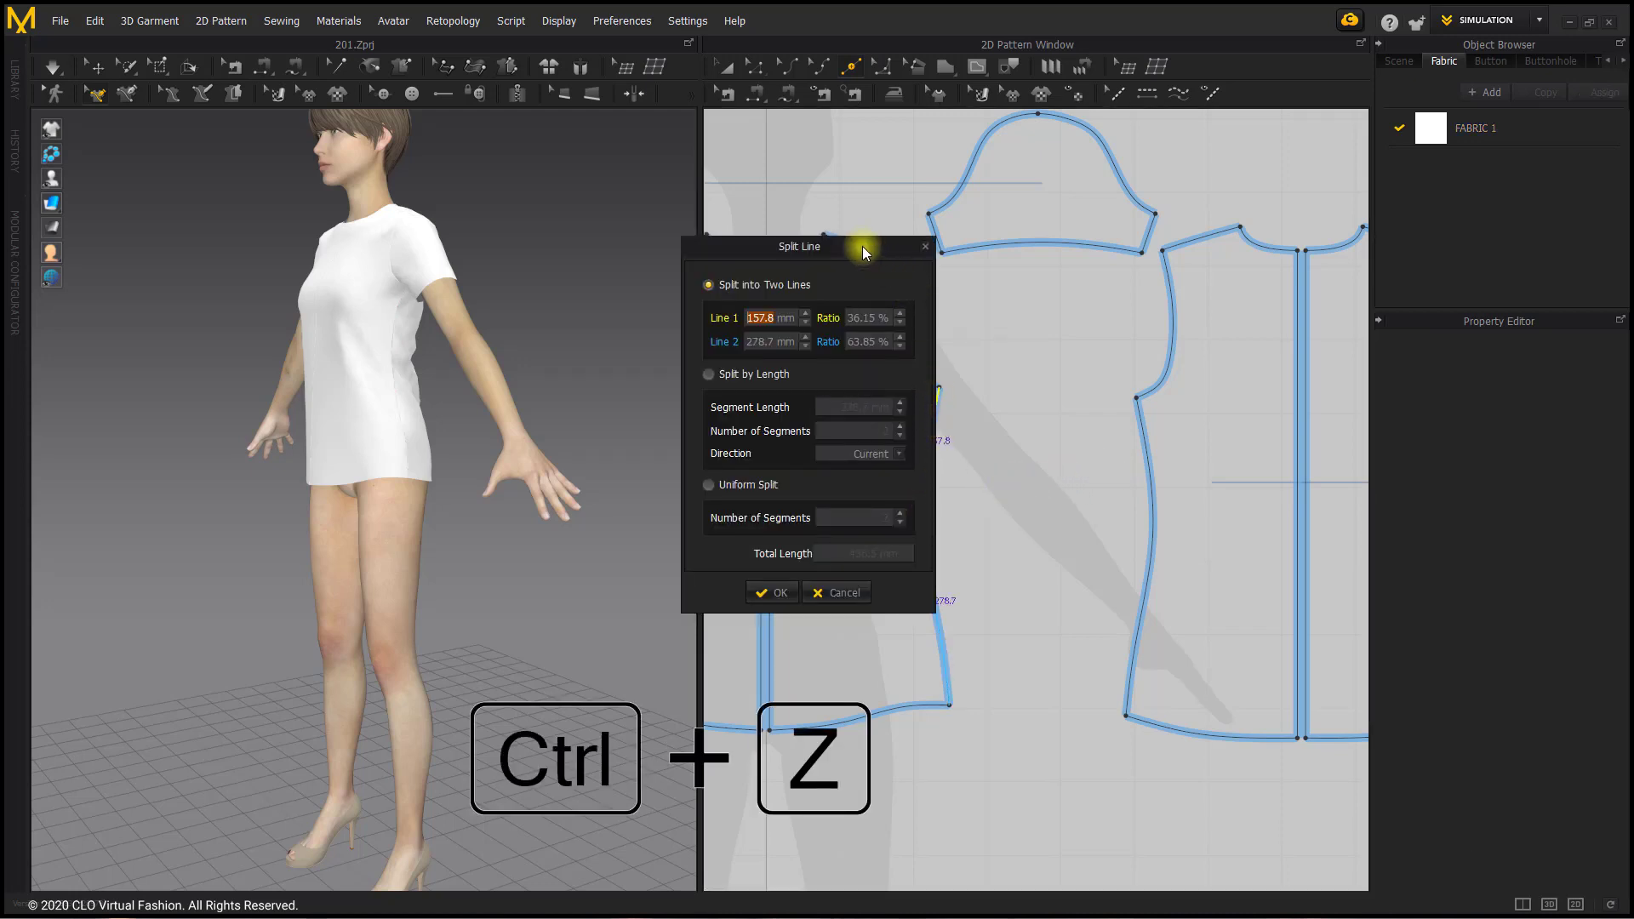
pyautogui.moveTo(861, 247); pyautogui.dragTo(687, 248)
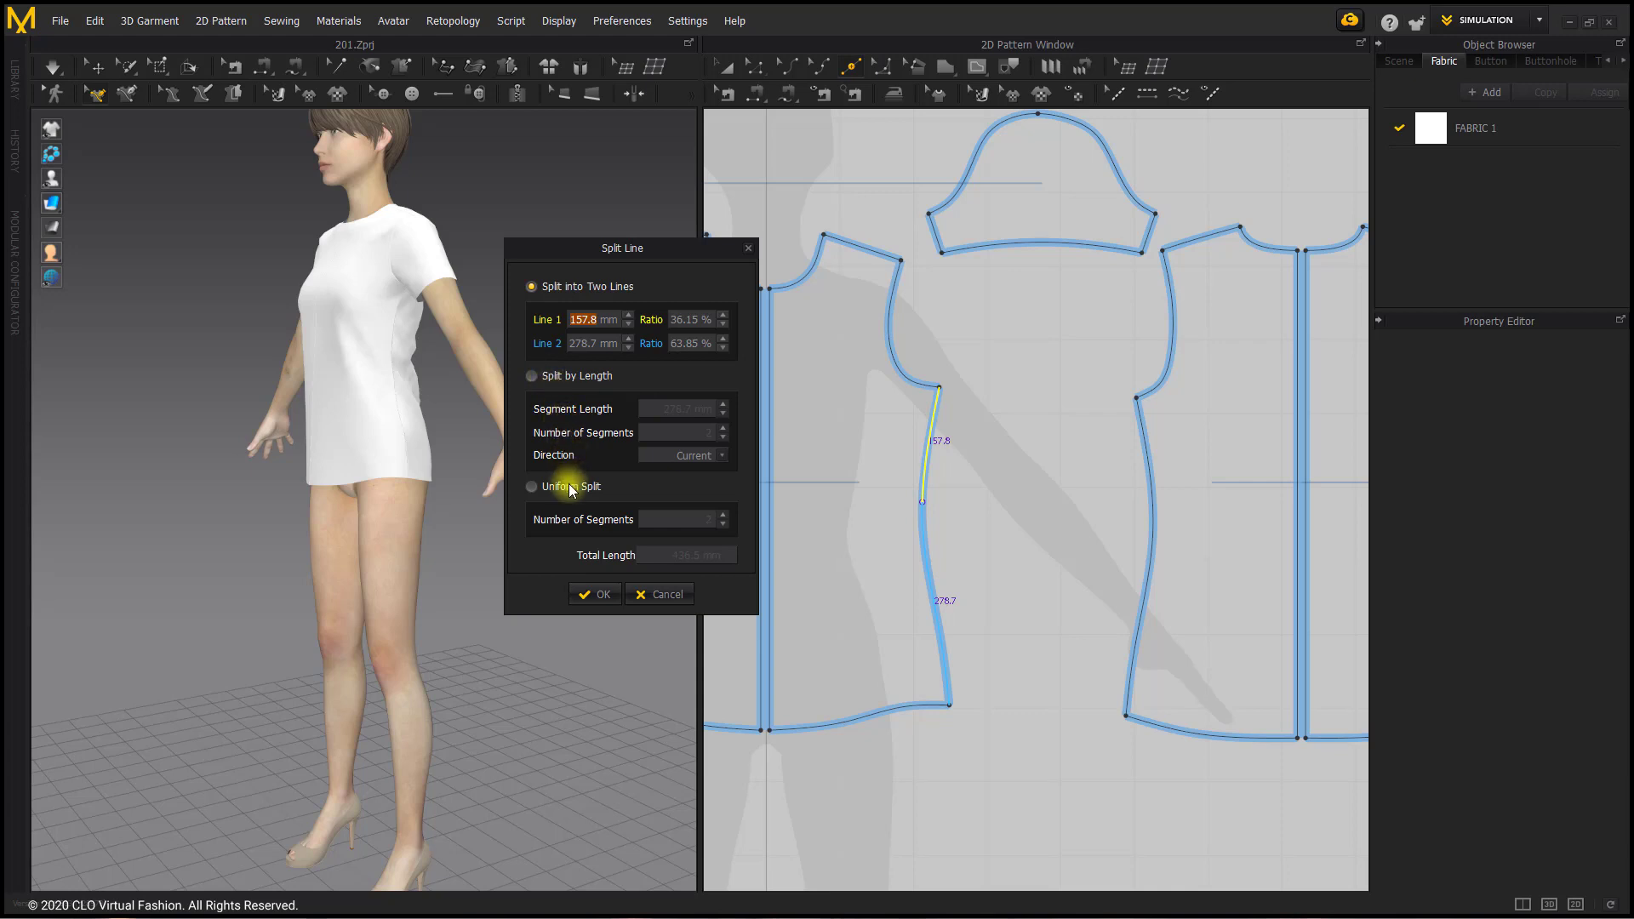
pyautogui.click(532, 487)
pyautogui.click(723, 514)
pyautogui.click(724, 515)
pyautogui.click(724, 515)
pyautogui.click(723, 515)
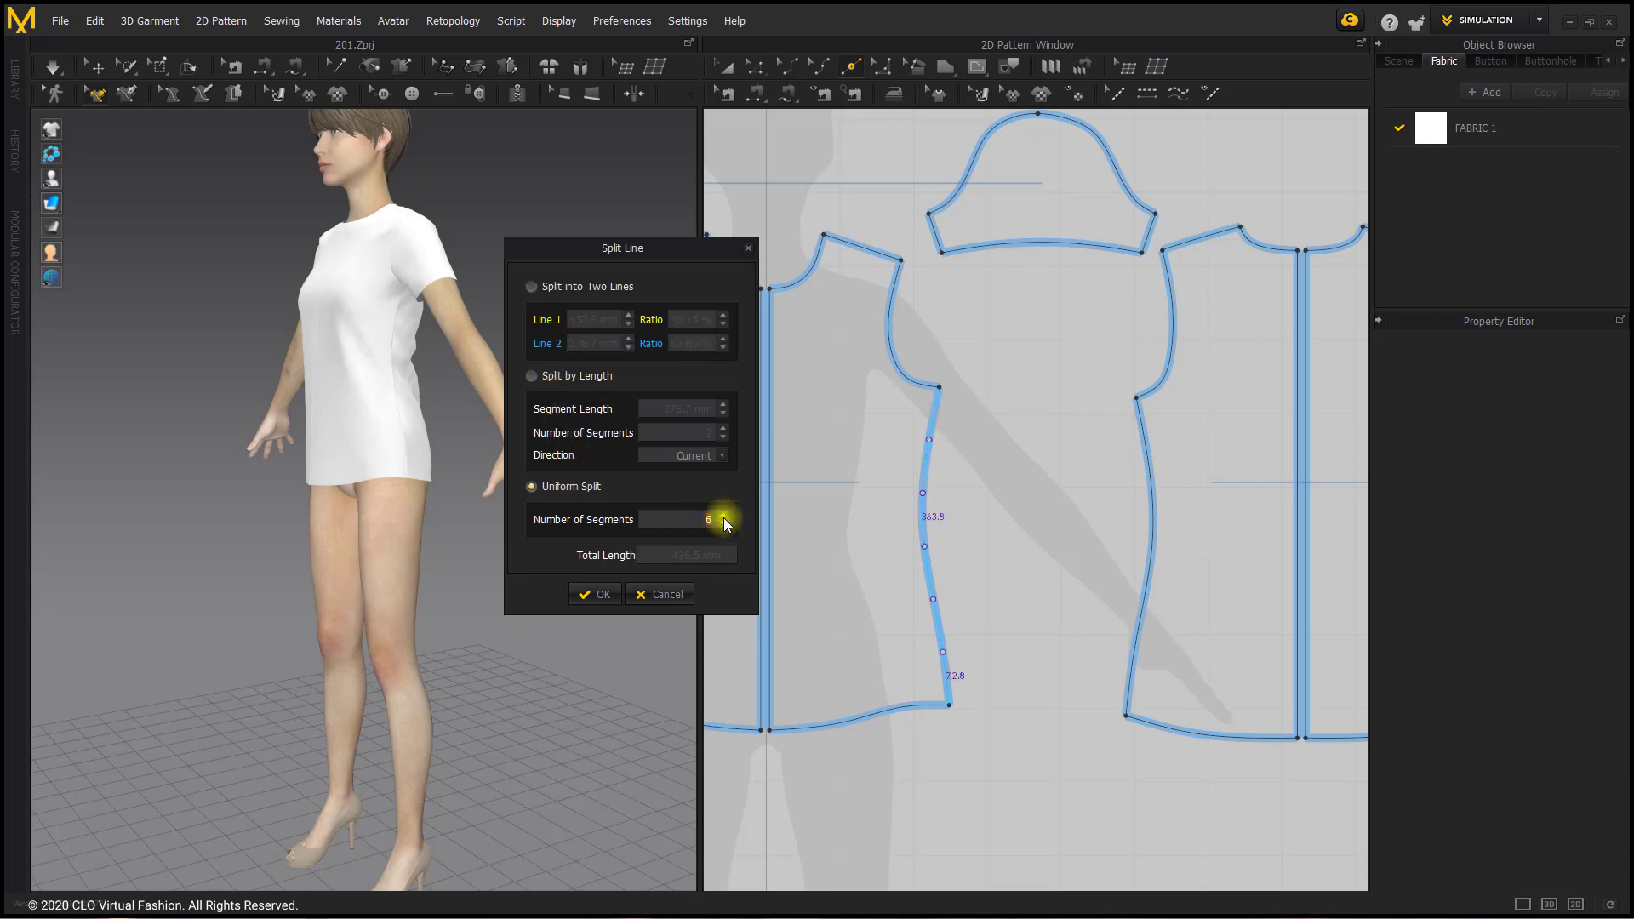
pyautogui.click(665, 591)
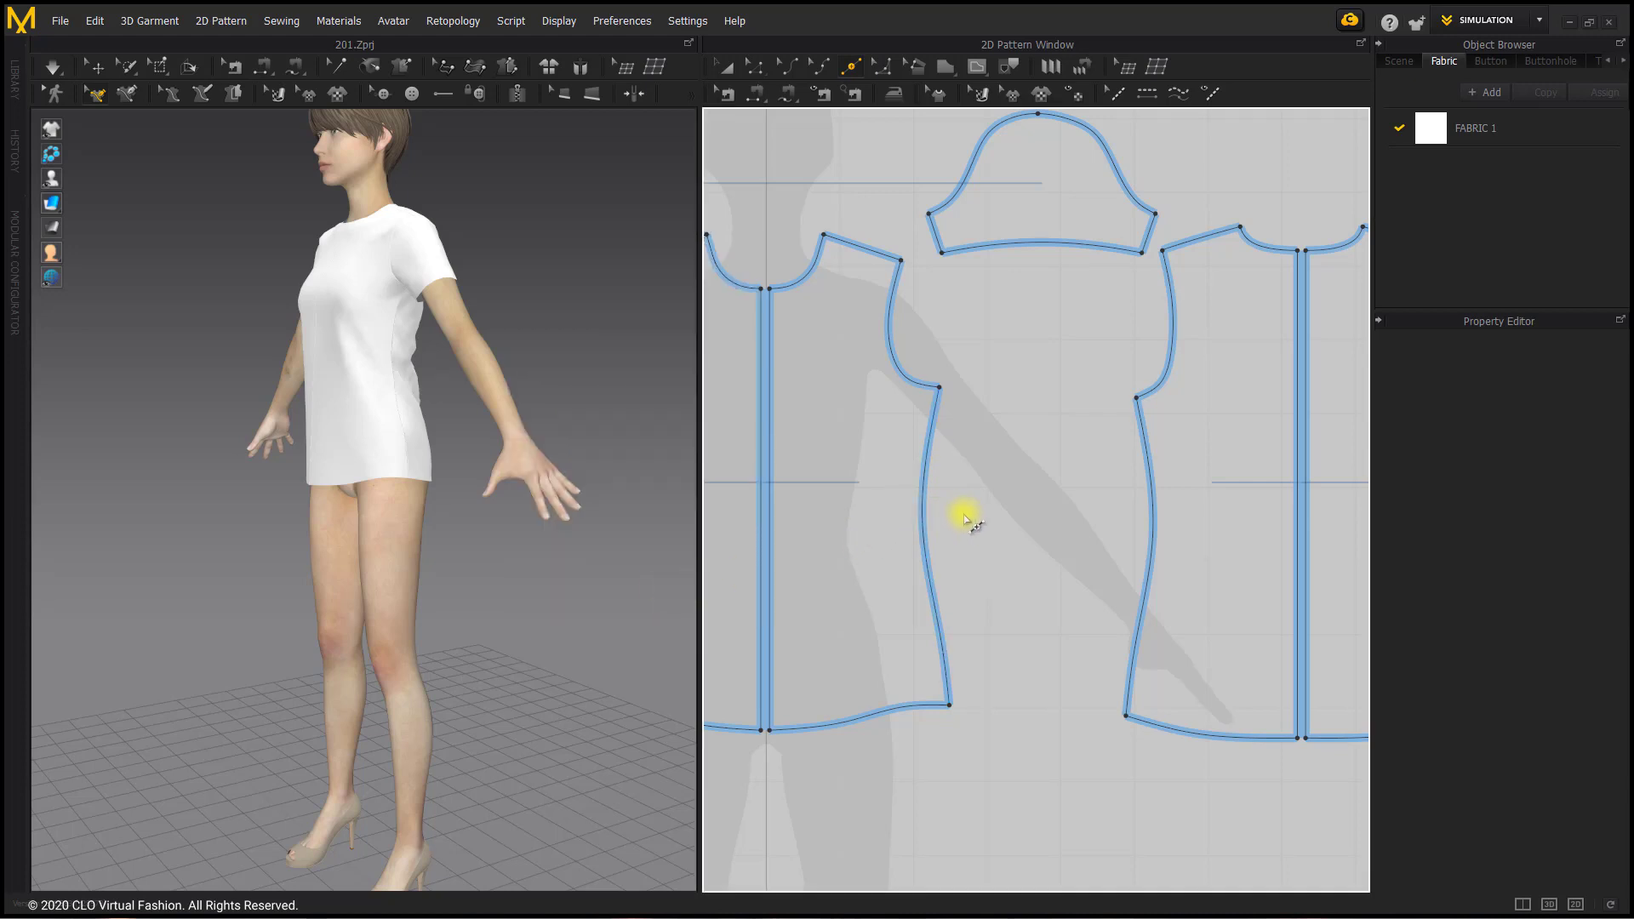
# Step: Split the front piece's side seam into two lines, with the upper line 165 mm long
pyautogui.scroll(2, 920, 506)
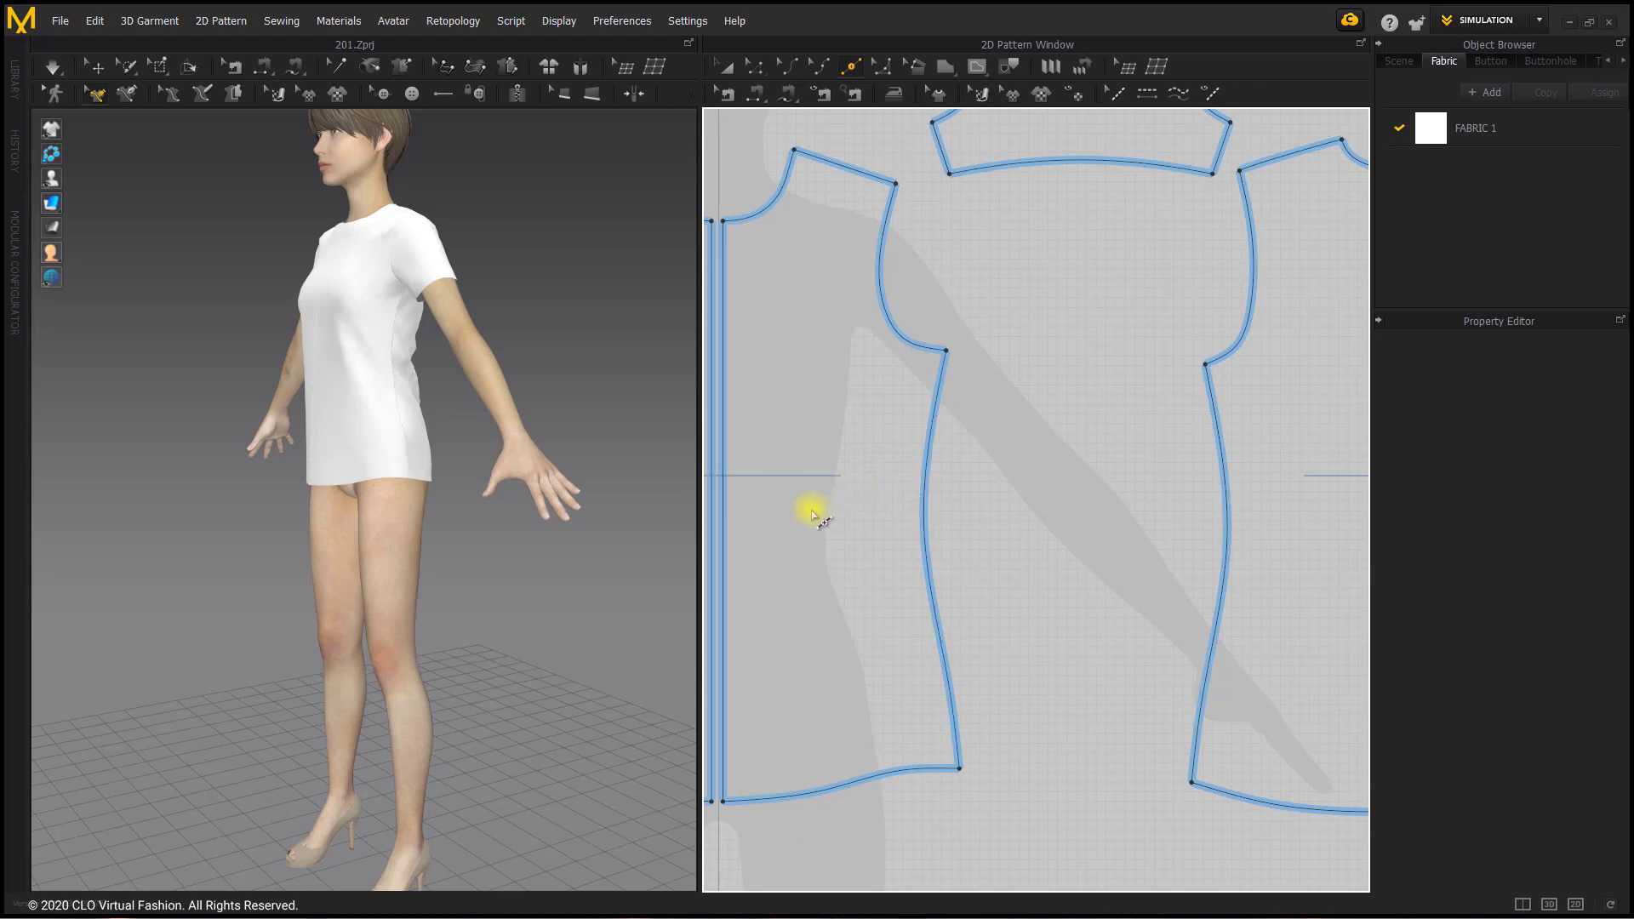
pyautogui.click(924, 511)
pyautogui.moveTo(877, 244); pyautogui.dragTo(666, 274)
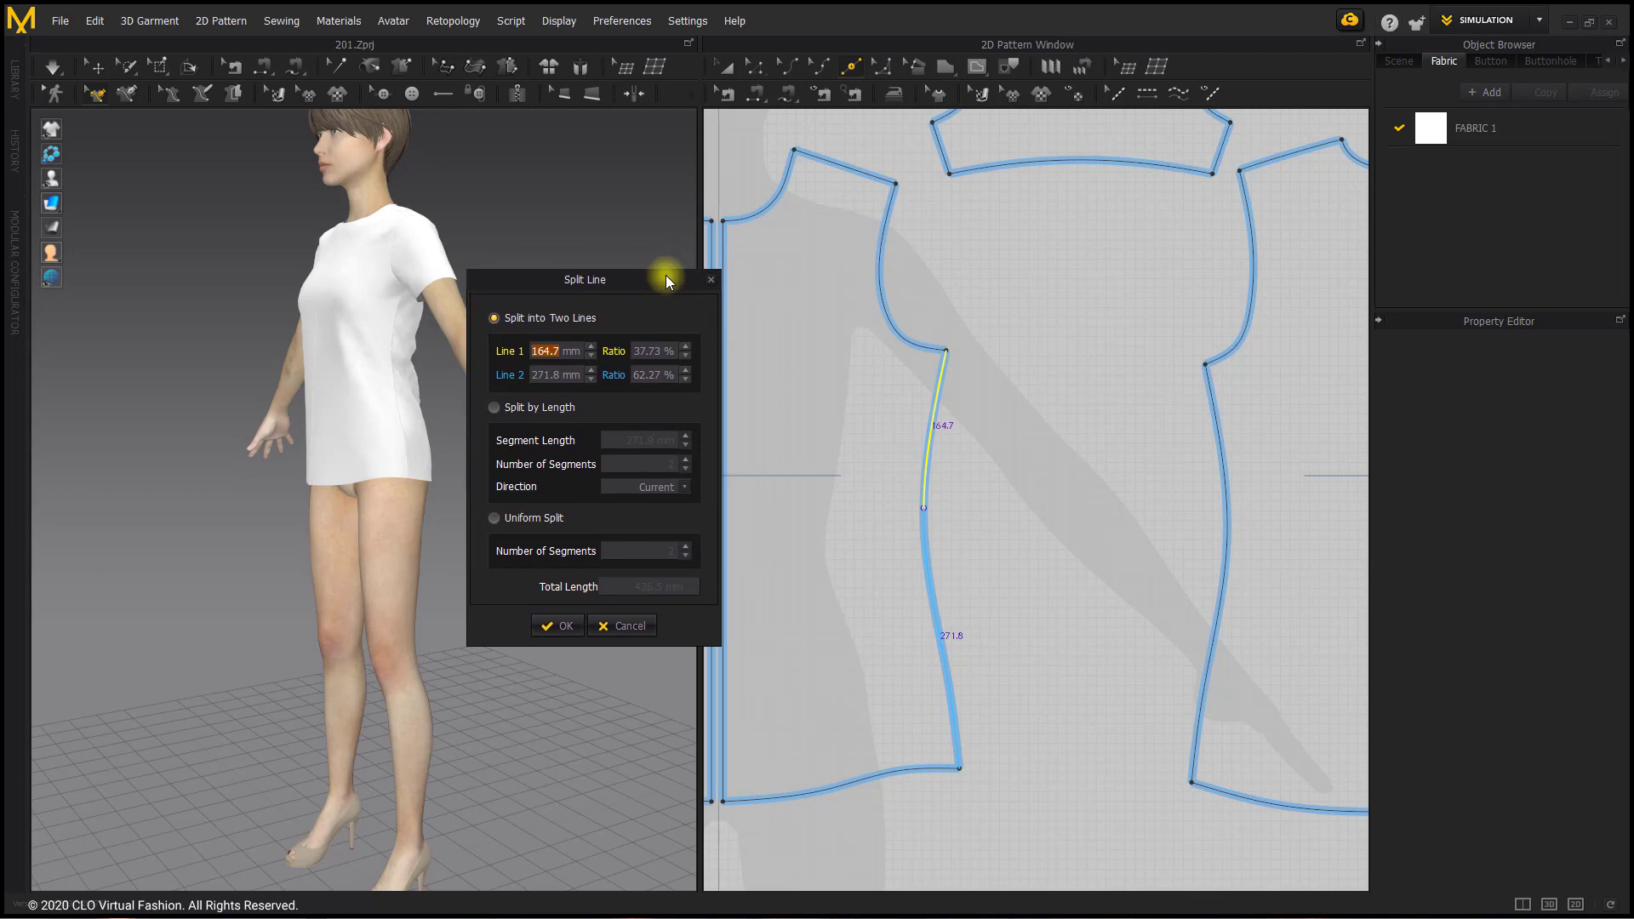
pyautogui.write('165')
pyautogui.click(562, 628)
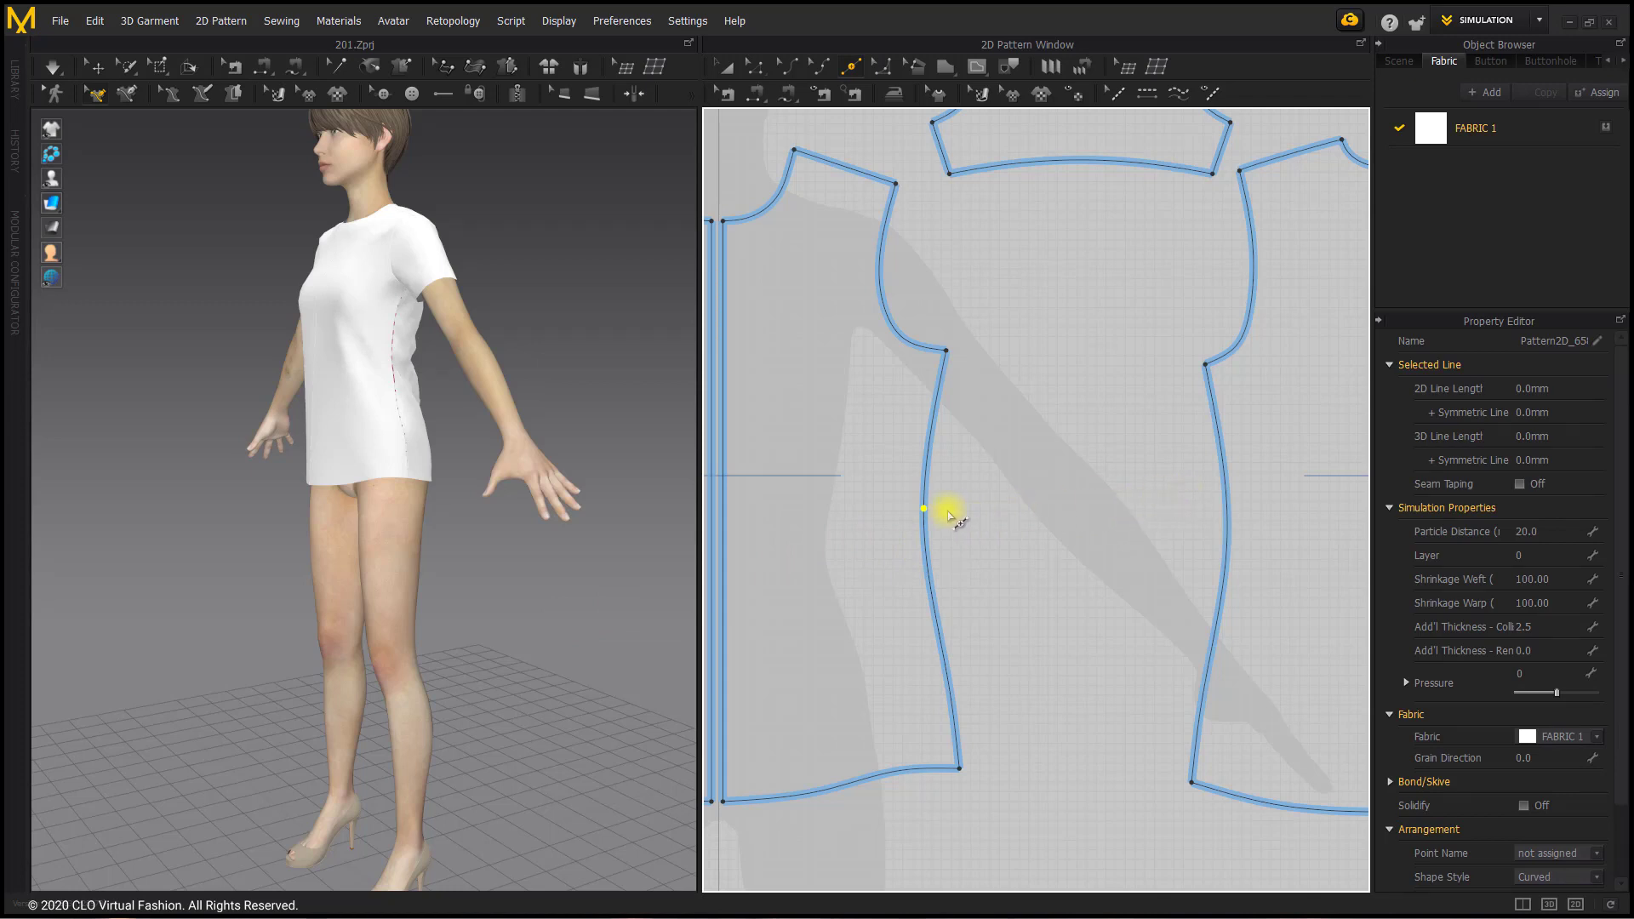
# Step: Split the matching side seam of the back piece into two lines, with the upper line 165 mm long
pyautogui.click(1227, 494)
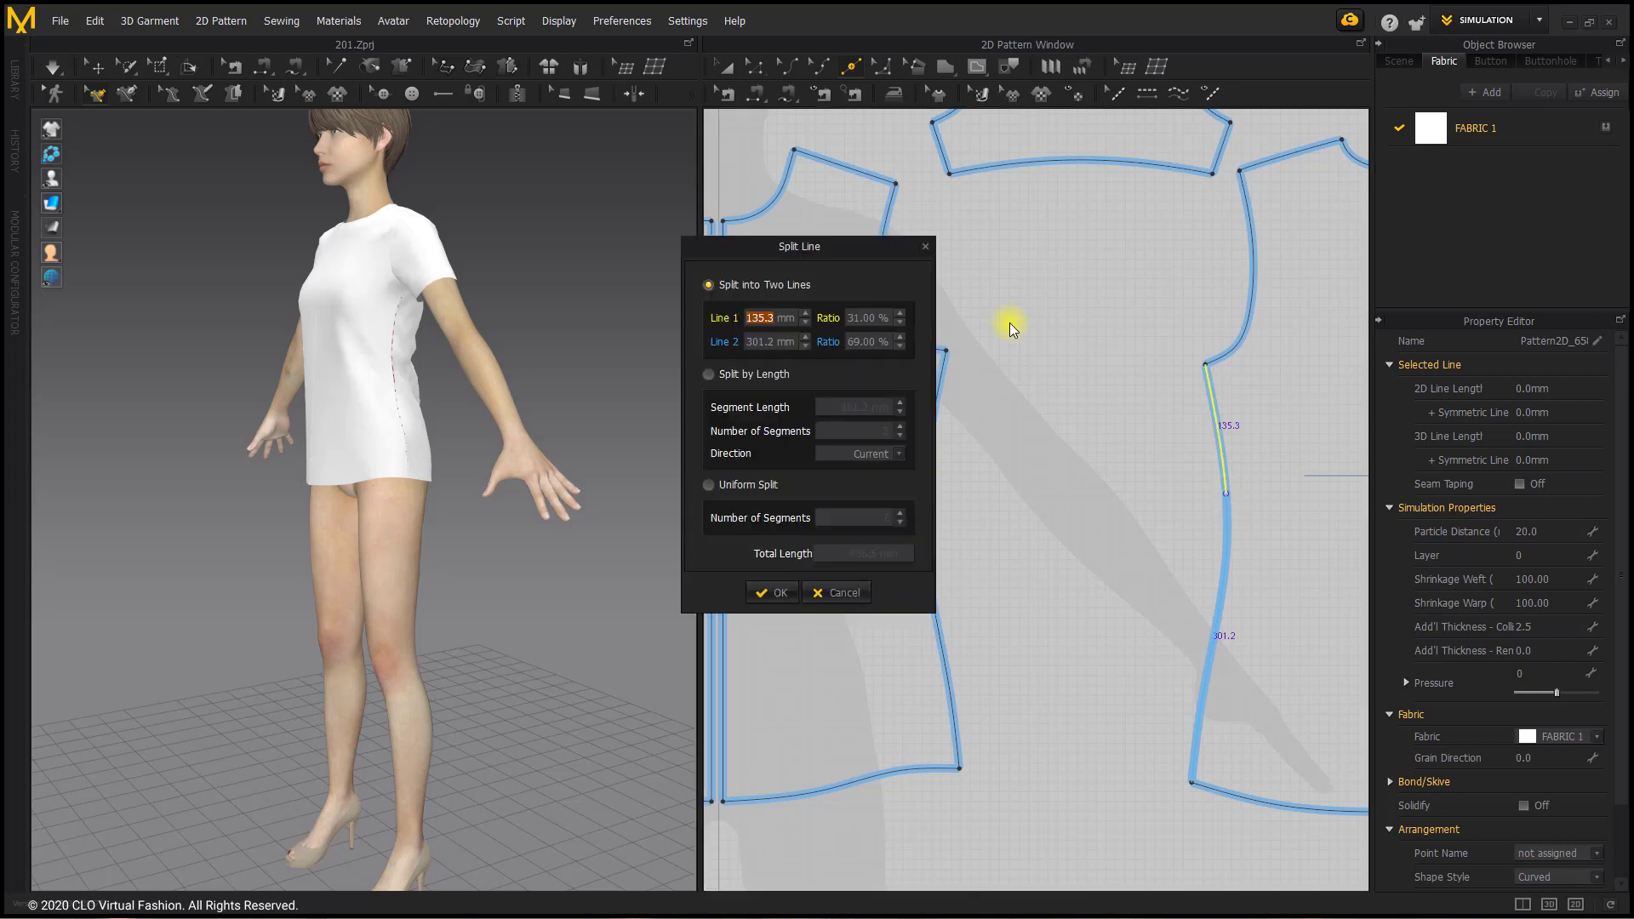
pyautogui.write('165')
pyautogui.click(771, 590)
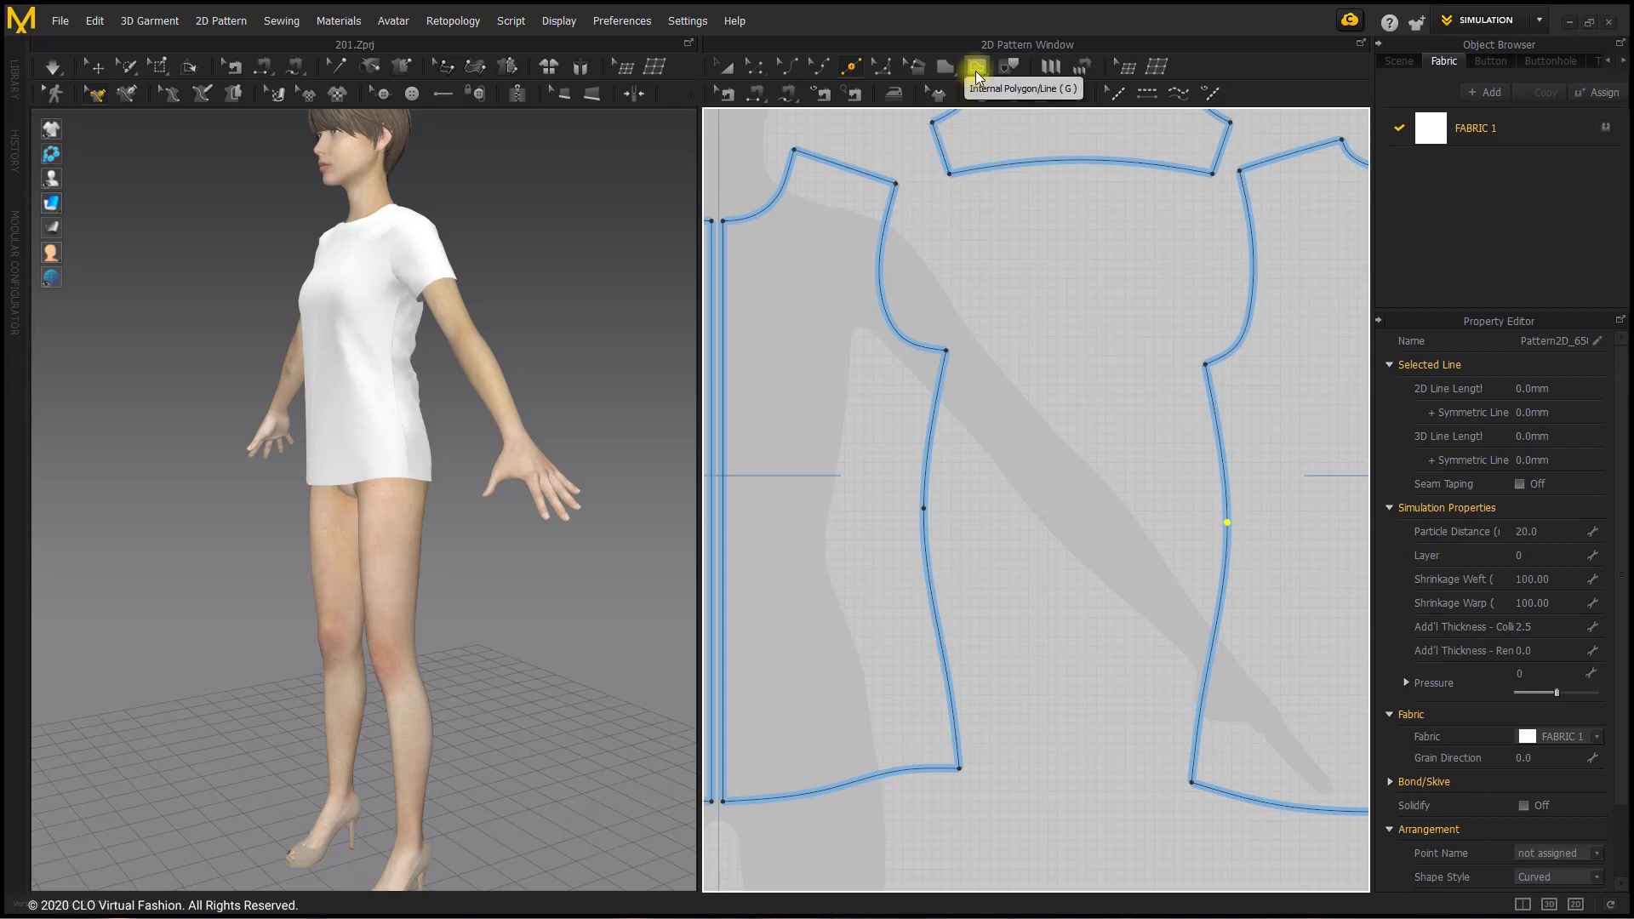
# Step: Draw a horizontal internal line about 207 mm long on the front piece, from the side seam split point to the centre edge
pyautogui.click(977, 68)
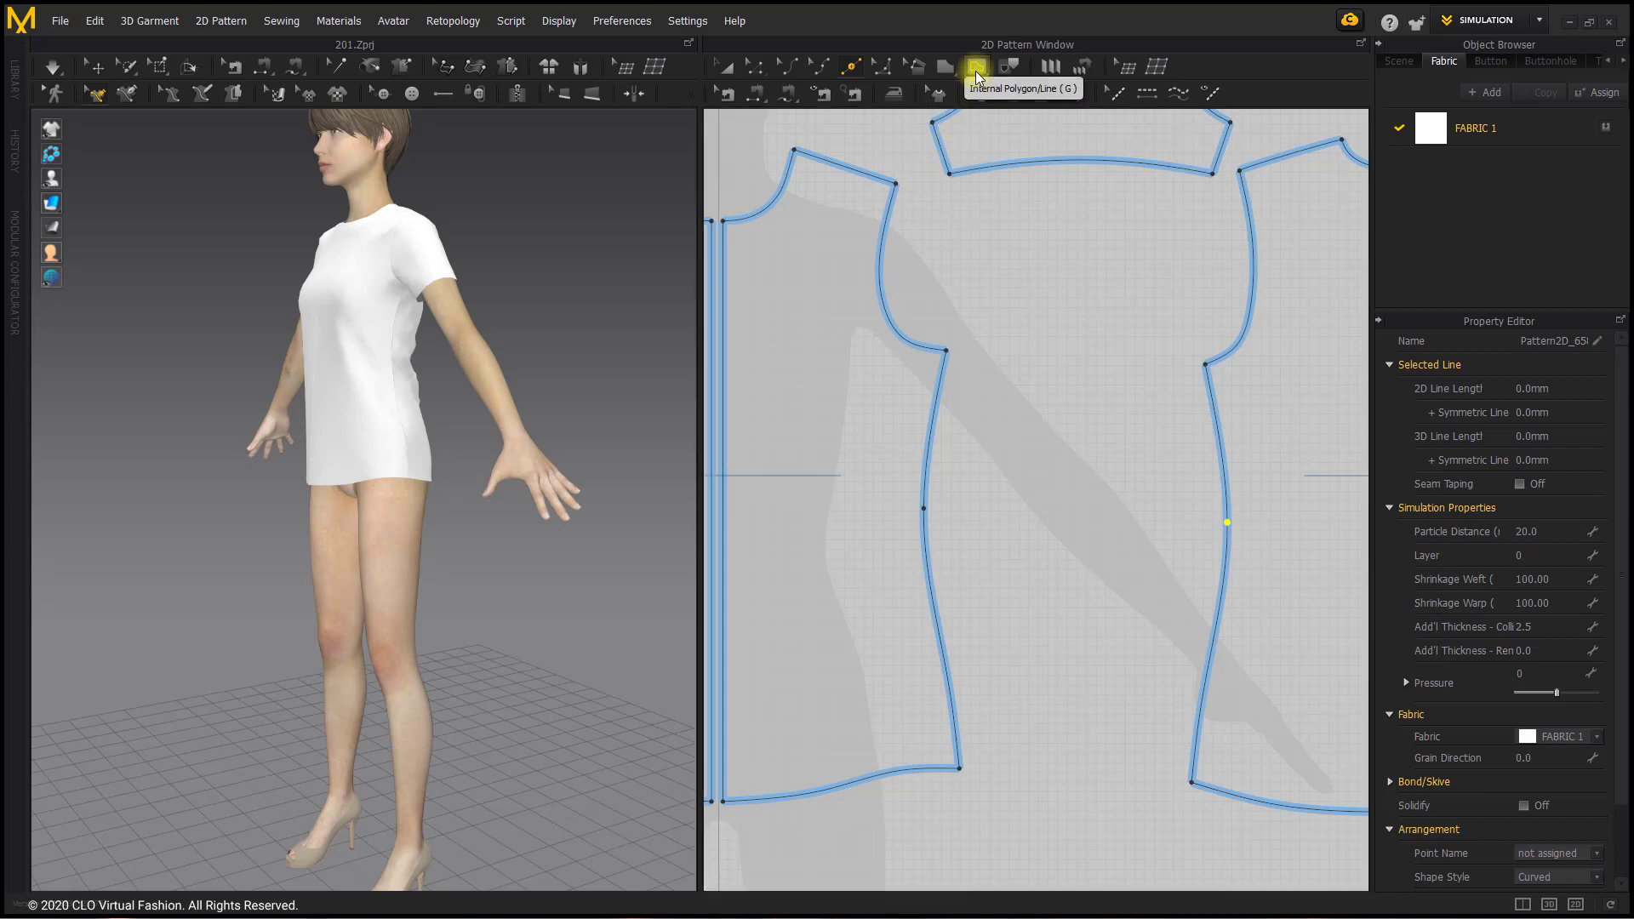
pyautogui.click(924, 509)
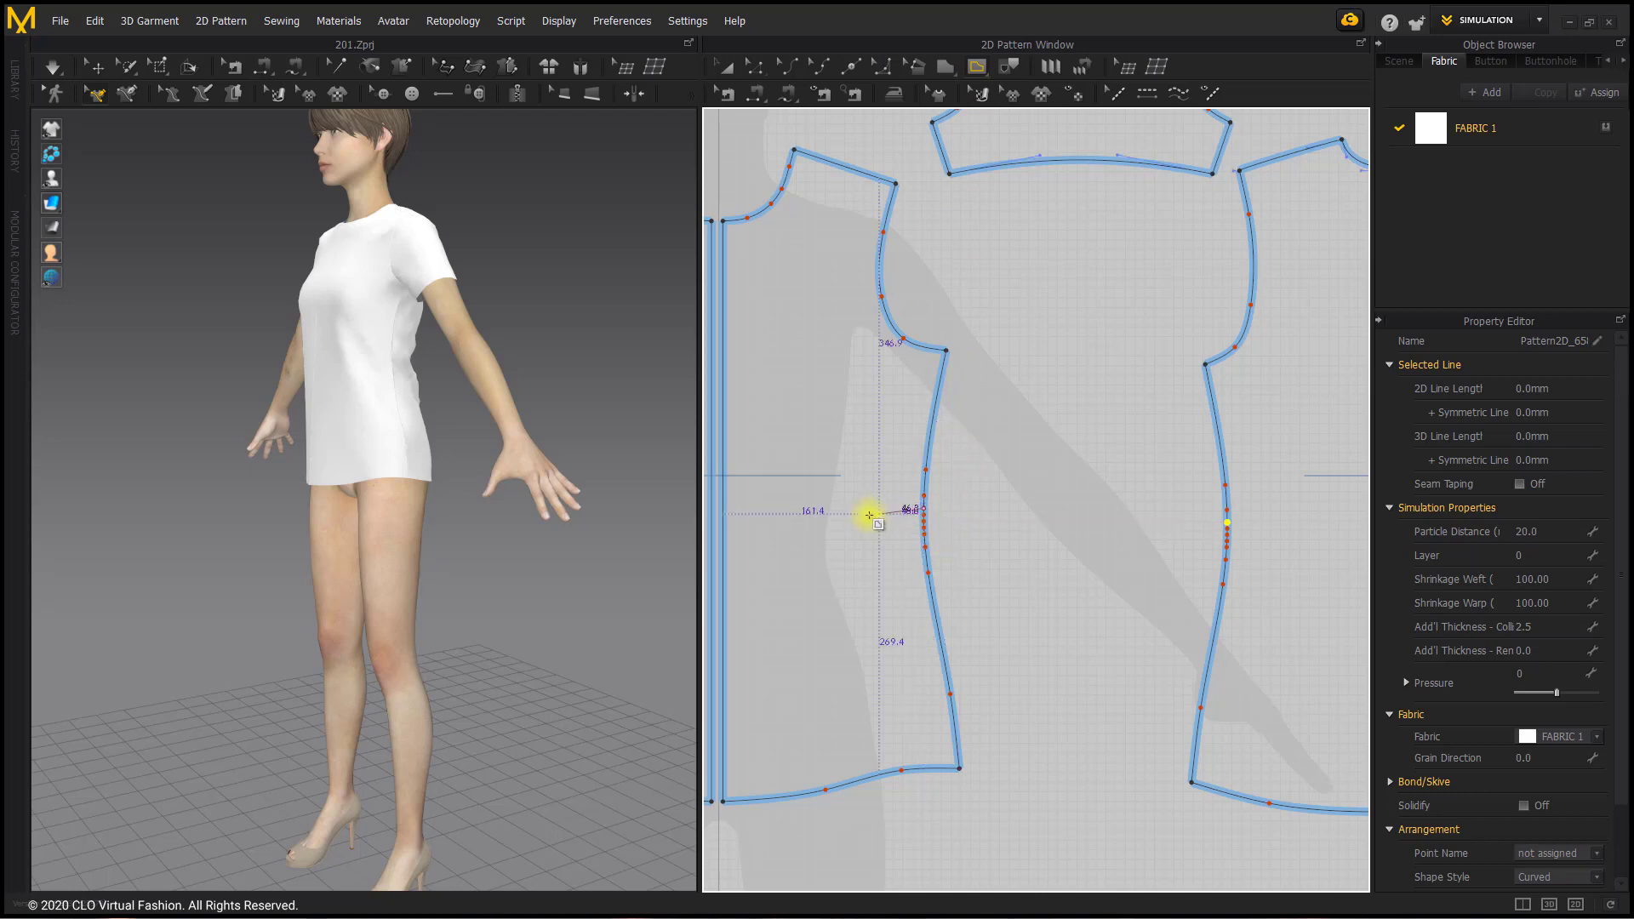
pyautogui.click(723, 508)
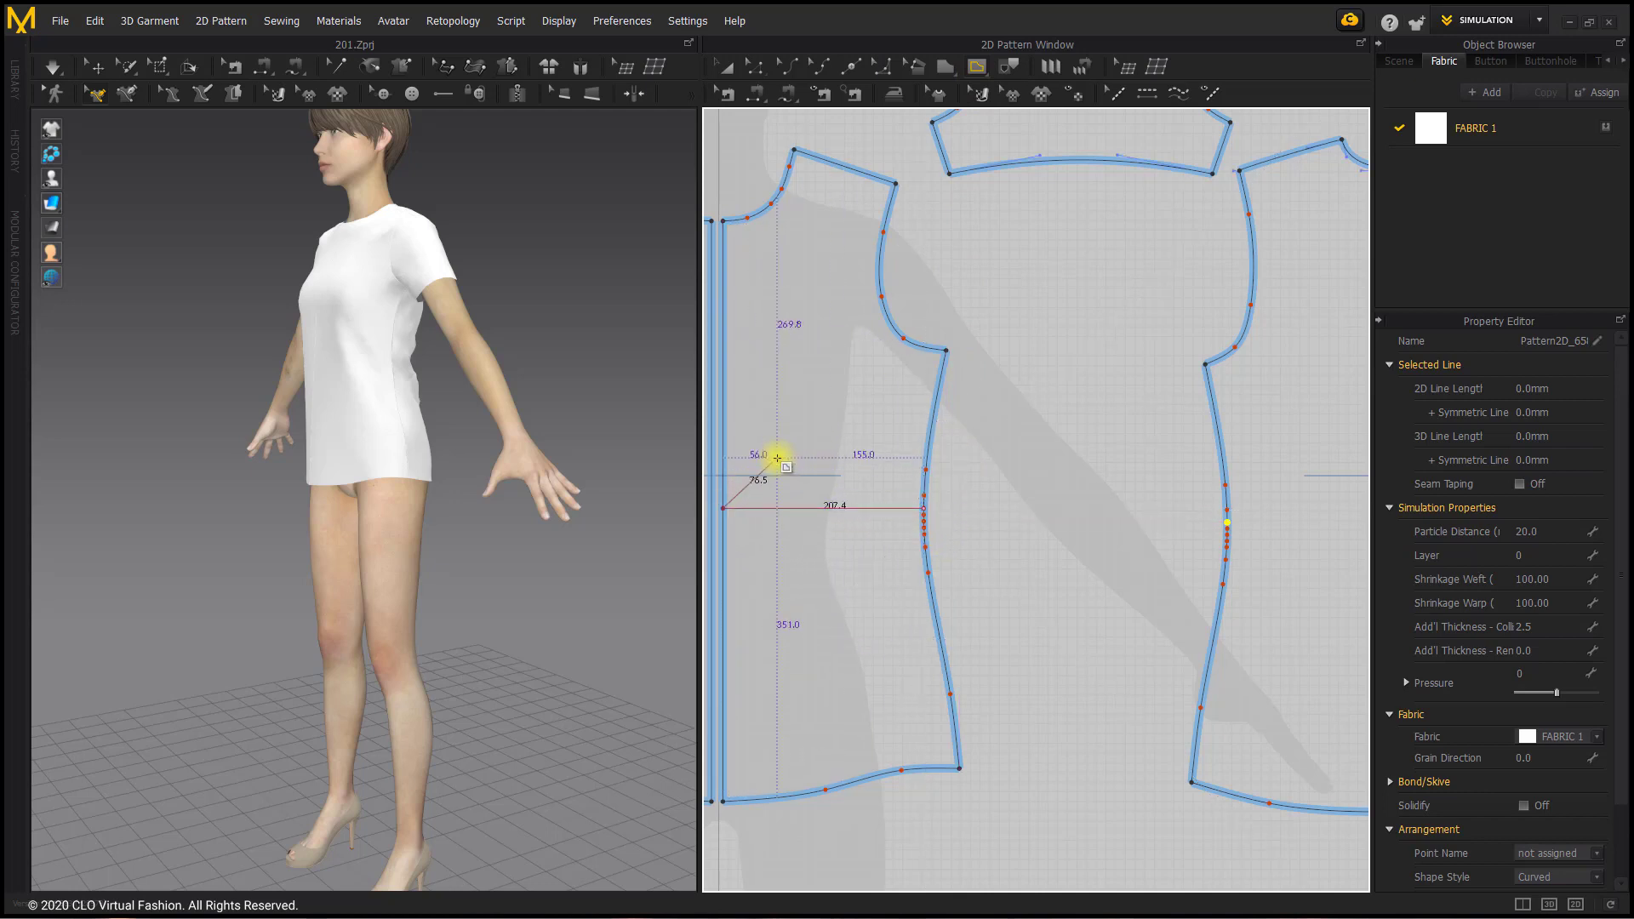
pyautogui.press('Return')
# Step: Draw a horizontal internal line about 196 mm long on the back piece, from the side seam split point to the centre edge
pyautogui.moveTo(1225, 477); pyautogui.dragTo(1123, 476, button='middle')
pyautogui.click(1125, 520)
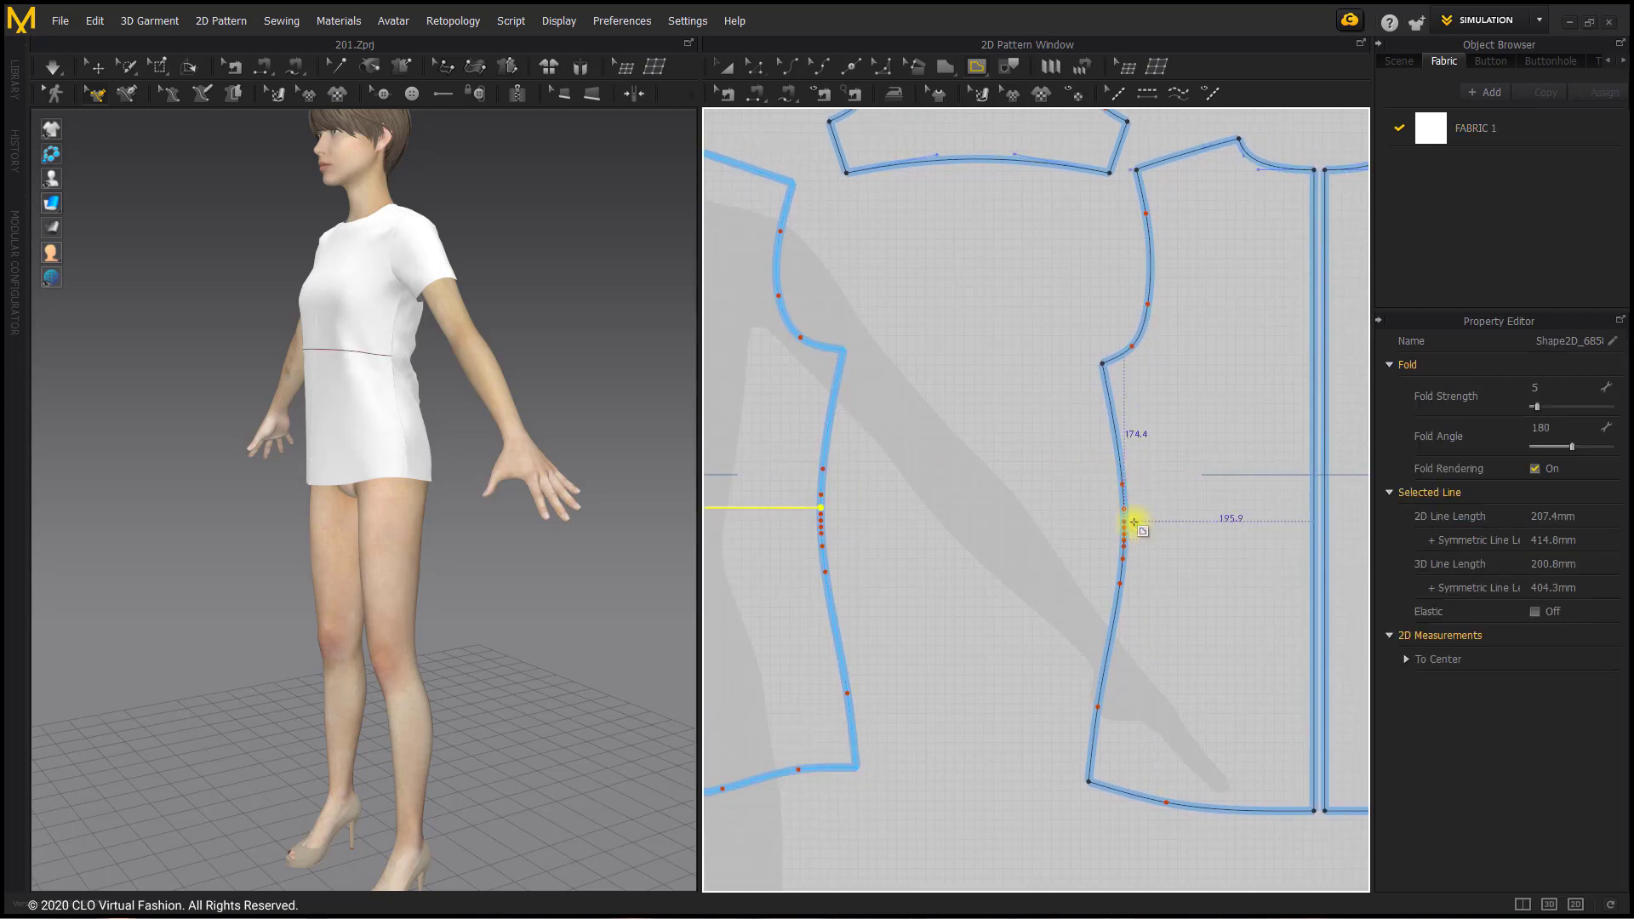
pyautogui.click(1313, 516)
pyautogui.press('Return')
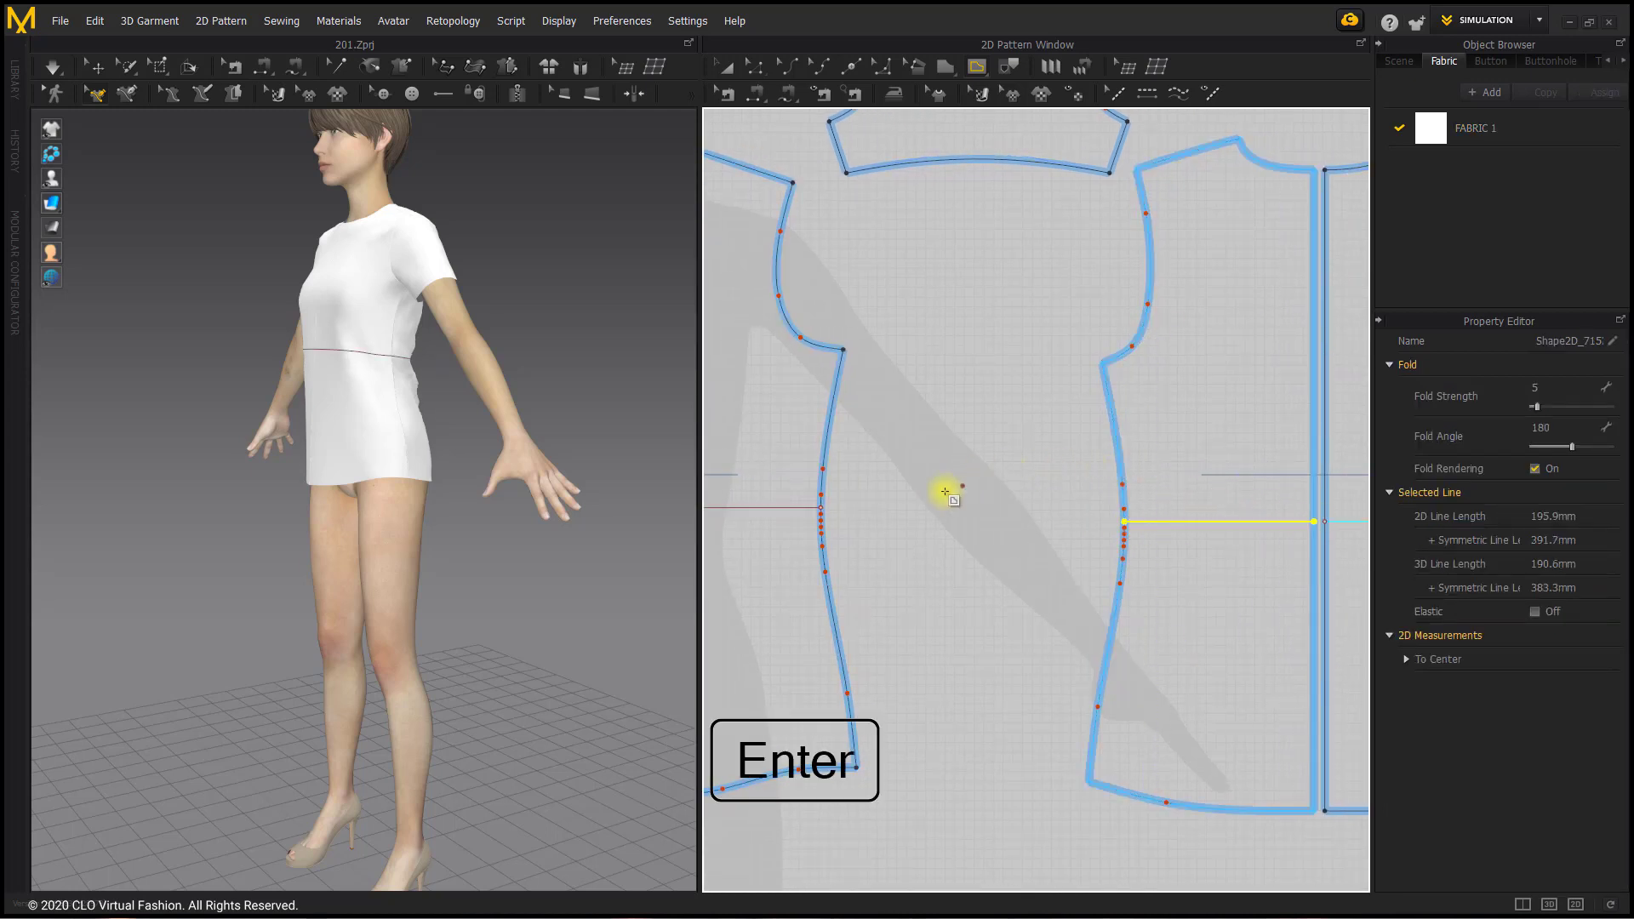
# Step: Cut the front and back shirt pieces apart along their horizontal internal waist lines
pyautogui.scroll(-3, 872, 515)
pyautogui.moveTo(871, 515); pyautogui.dragTo(985, 525, button='middle')
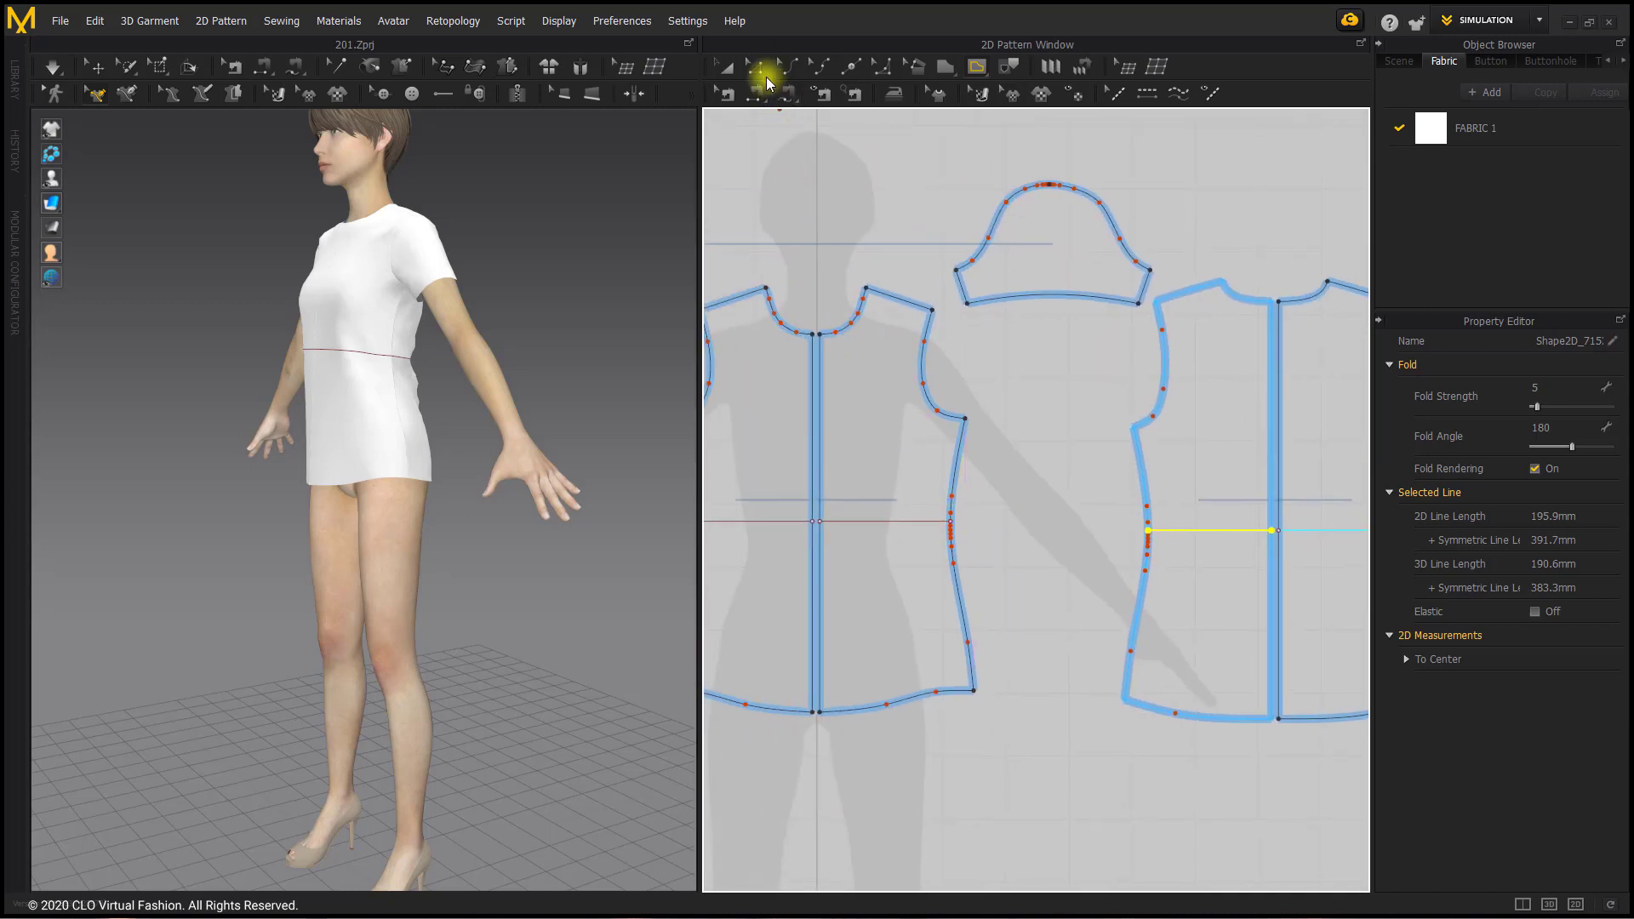
pyautogui.click(756, 68)
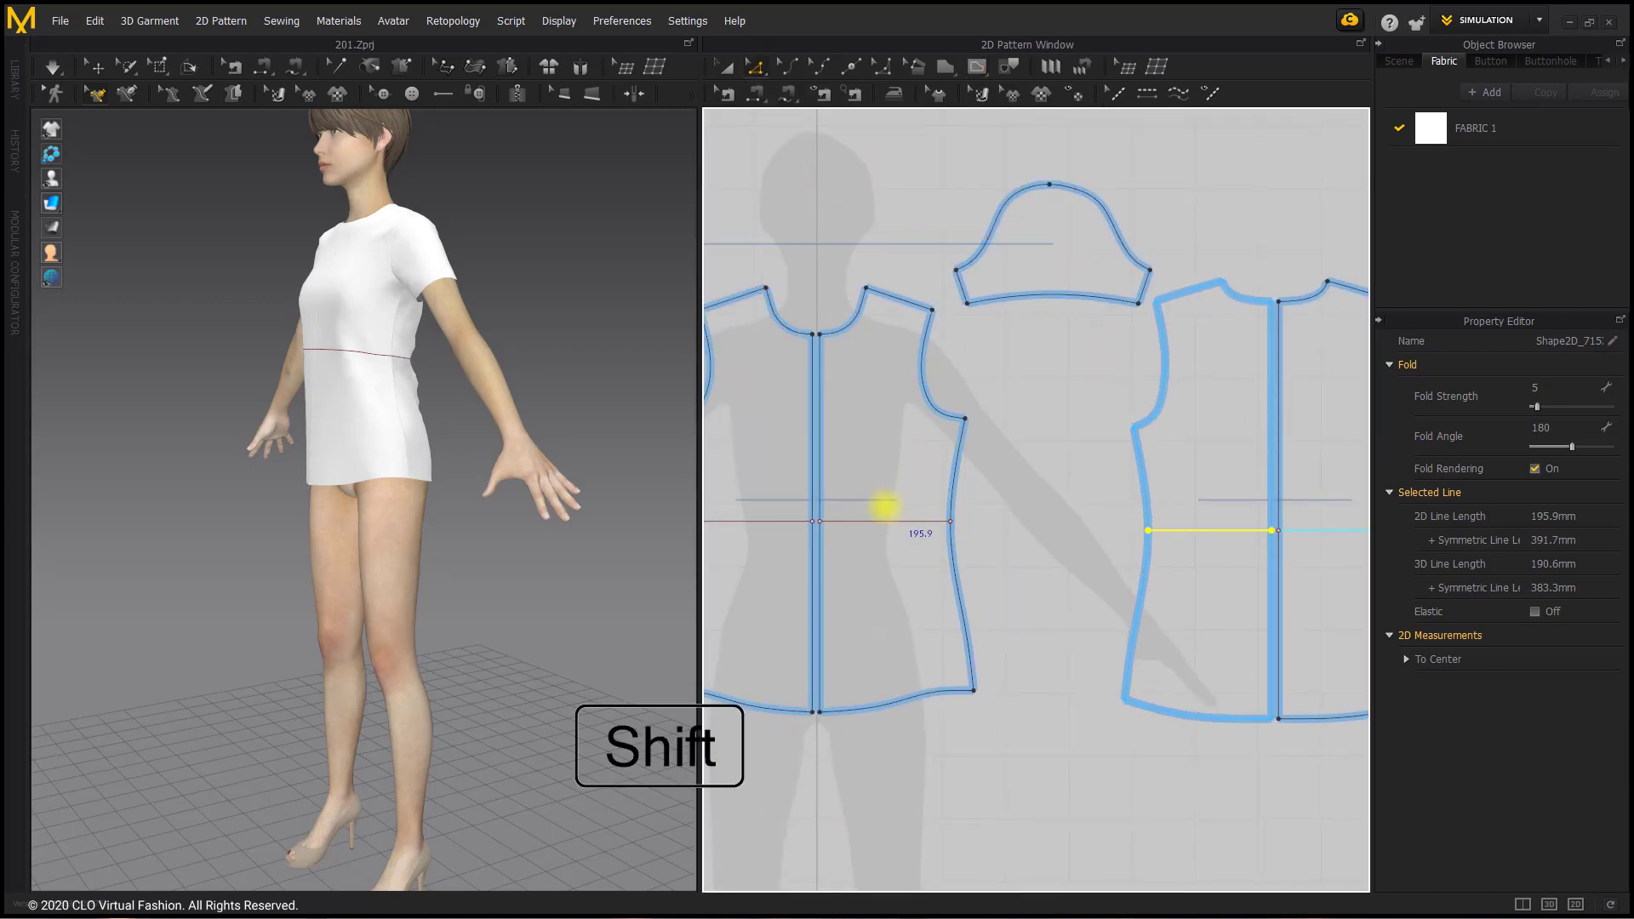
pyautogui.keyDown('shift'); pyautogui.click(882, 522); pyautogui.keyUp('shift')
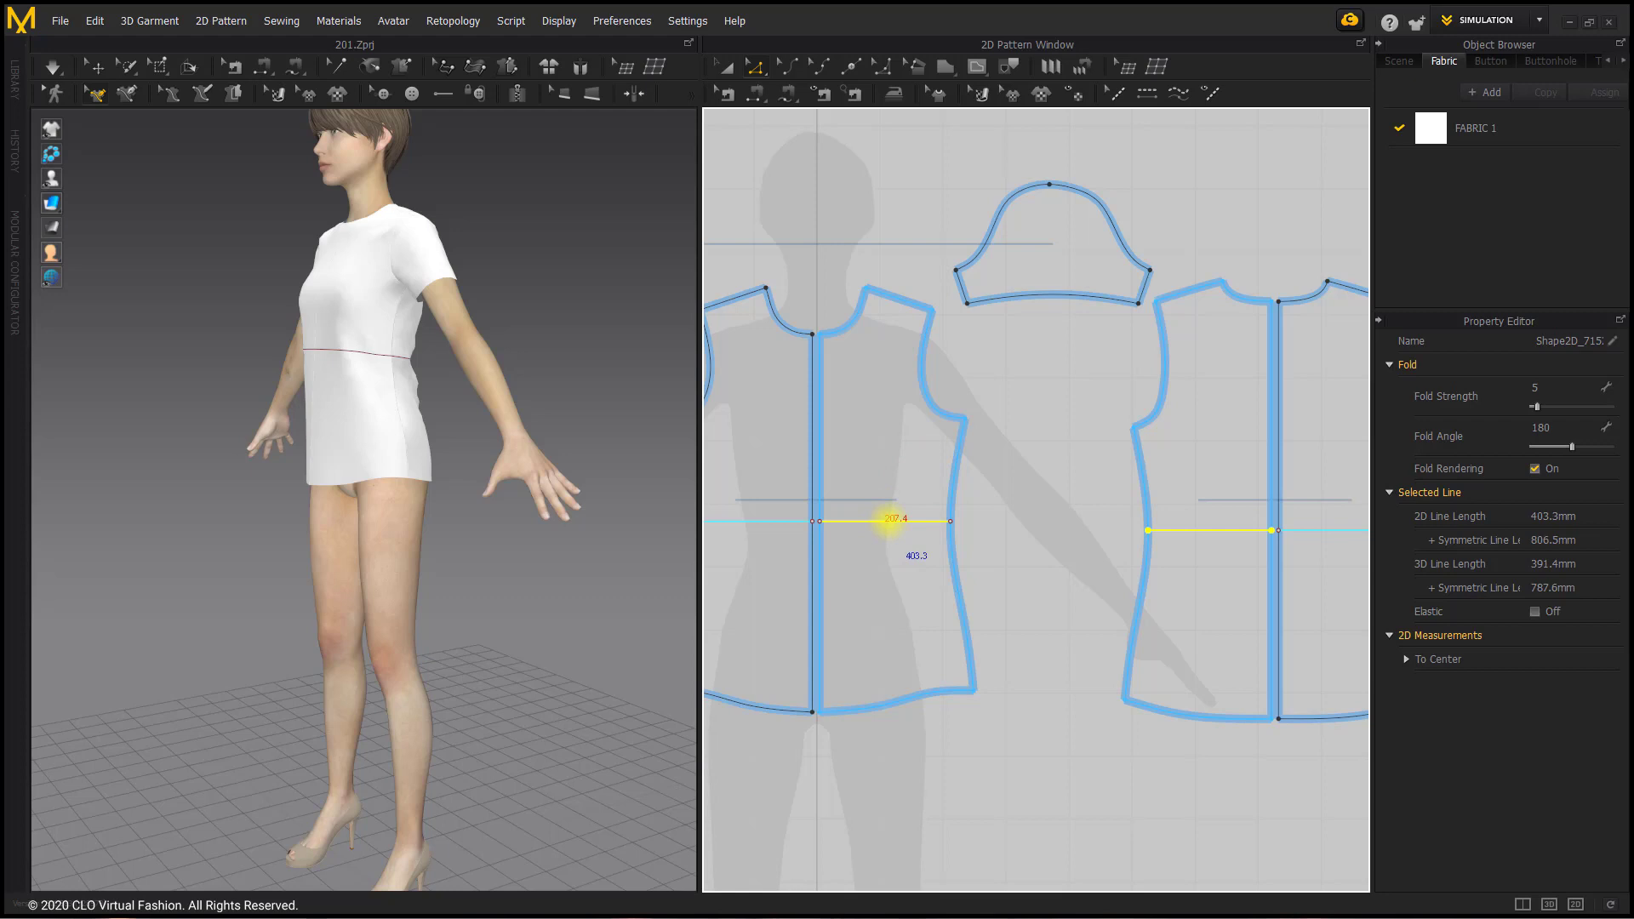
pyautogui.rightClick(889, 520)
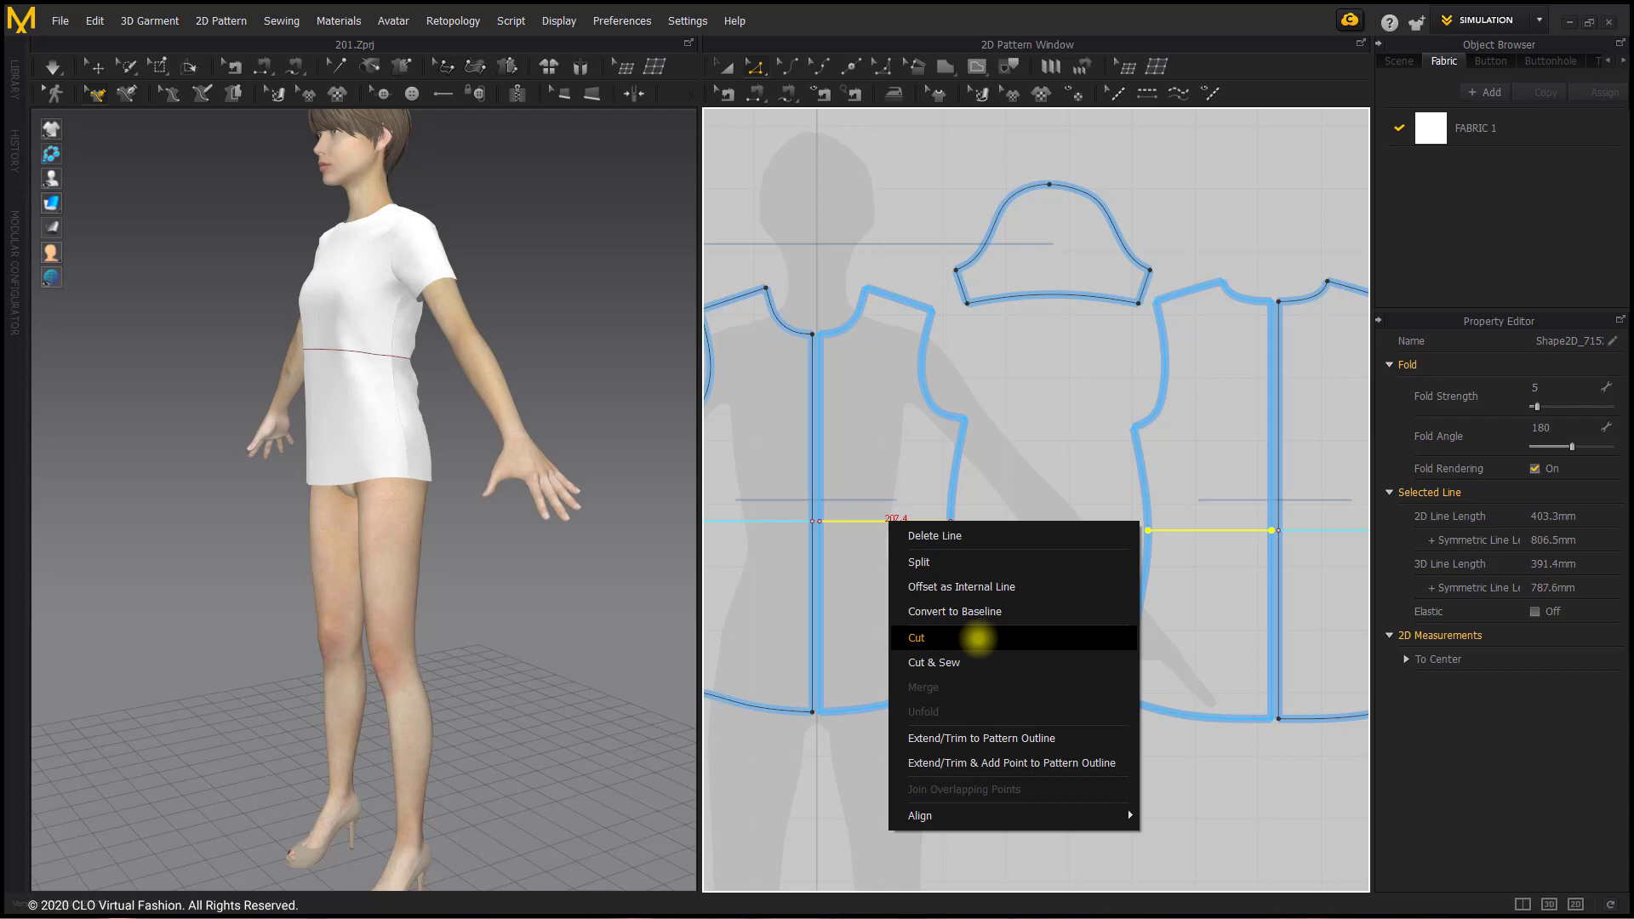
pyautogui.click(978, 639)
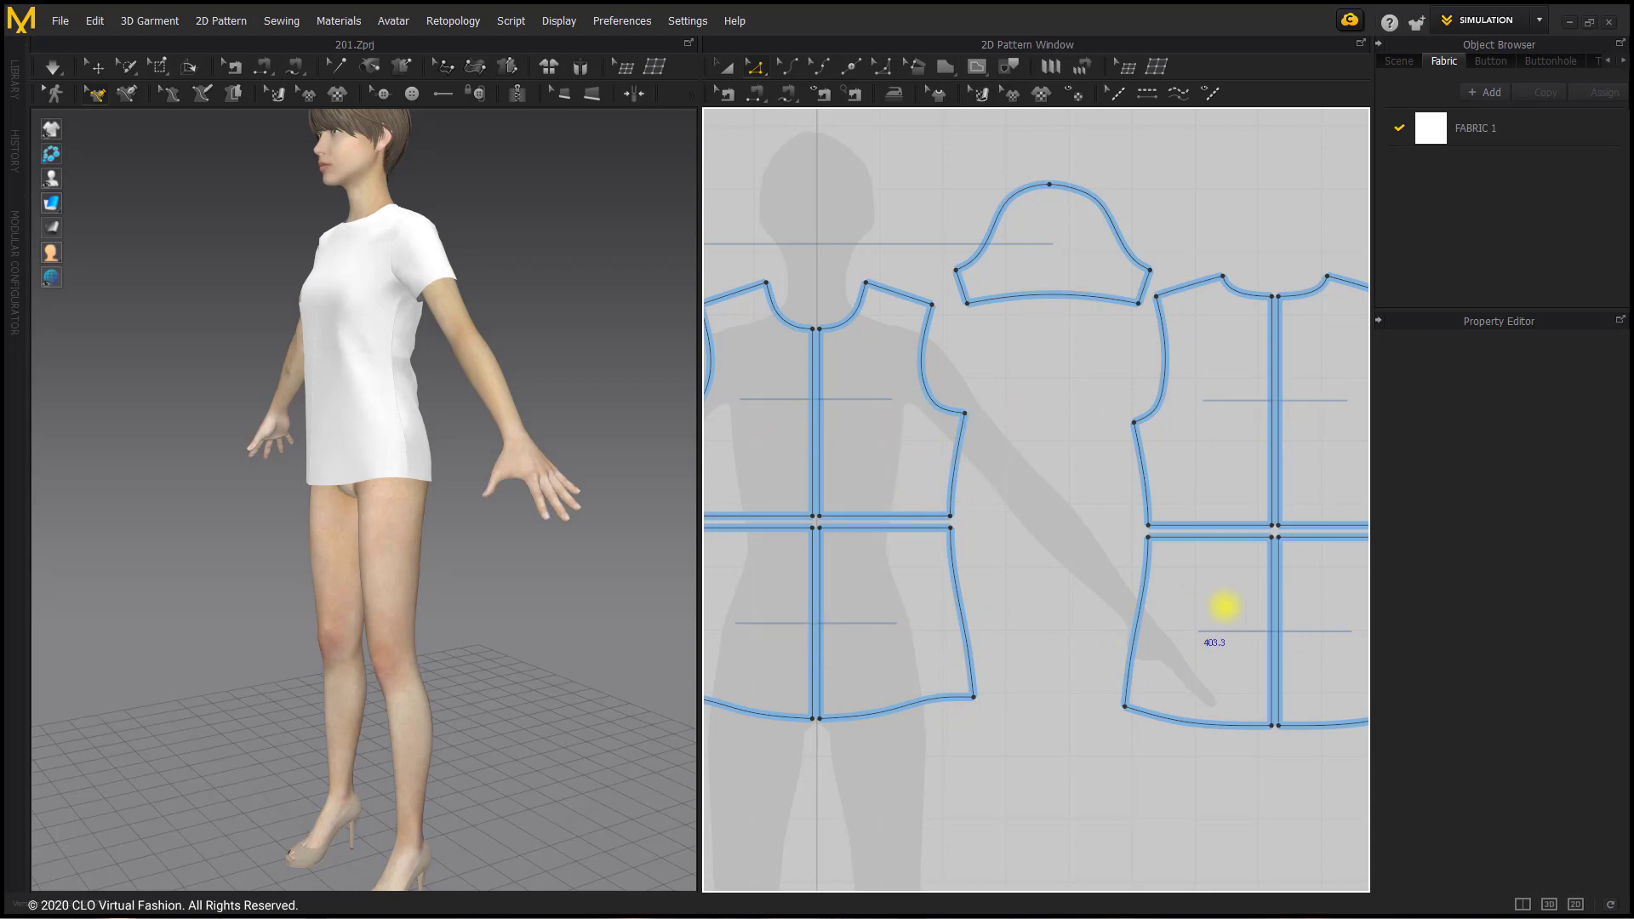
# Step: Merge the two upper front pieces along their centre front line
pyautogui.moveTo(894, 530); pyautogui.dragTo(908, 534, button='middle')
pyautogui.moveTo(940, 547); pyautogui.dragTo(965, 538, button='middle')
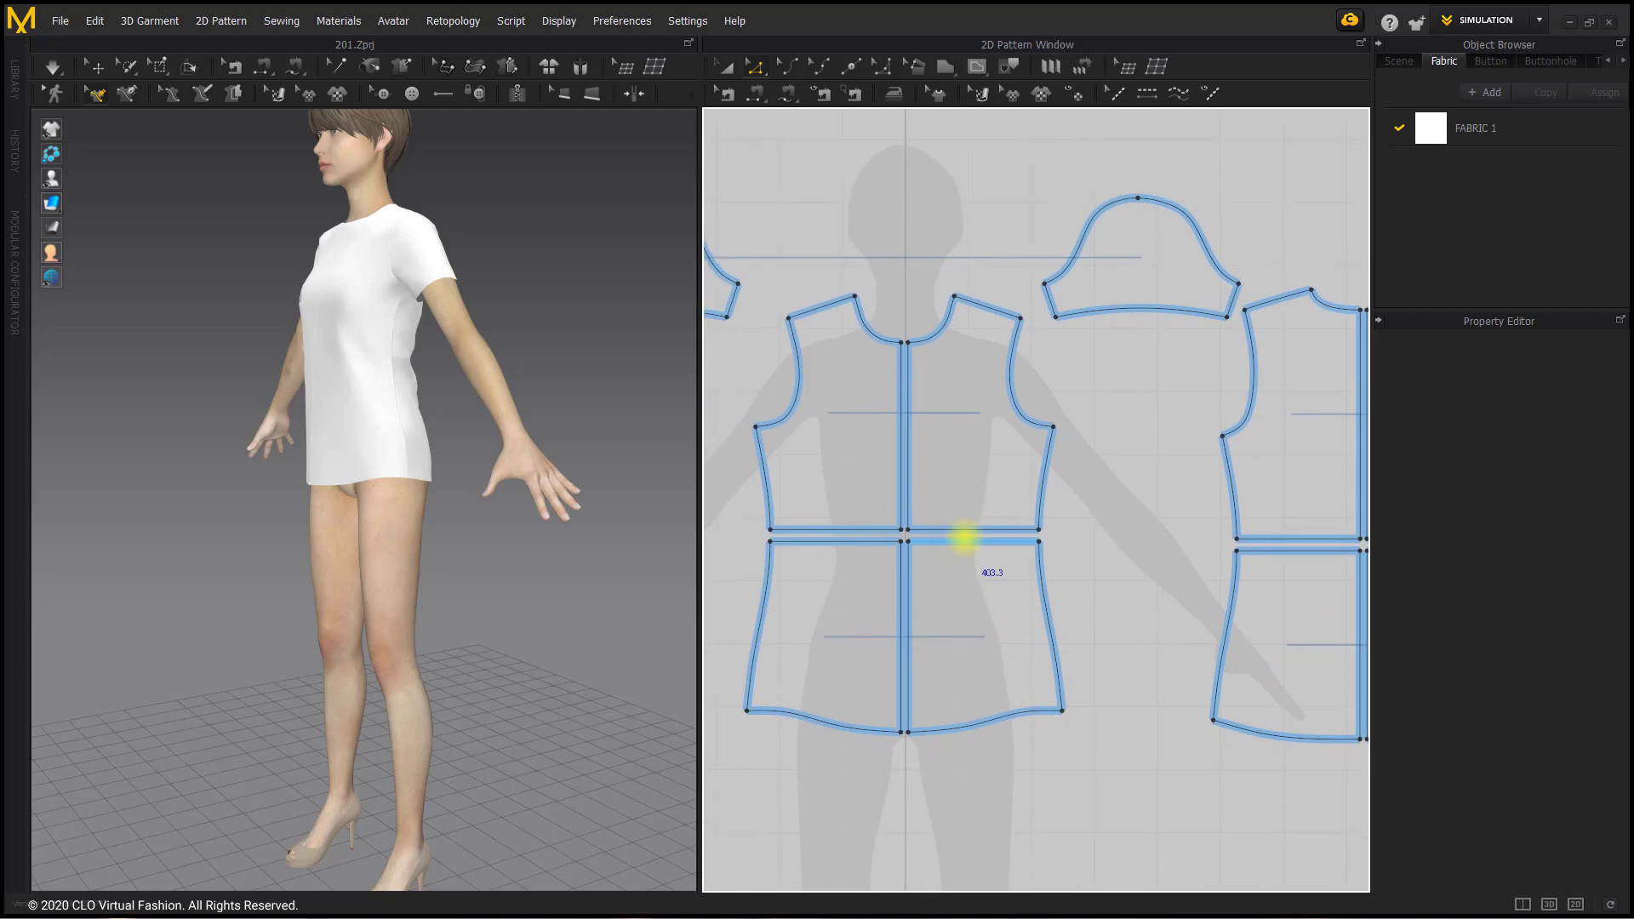
pyautogui.moveTo(1061, 508); pyautogui.dragTo(1002, 501, button='middle')
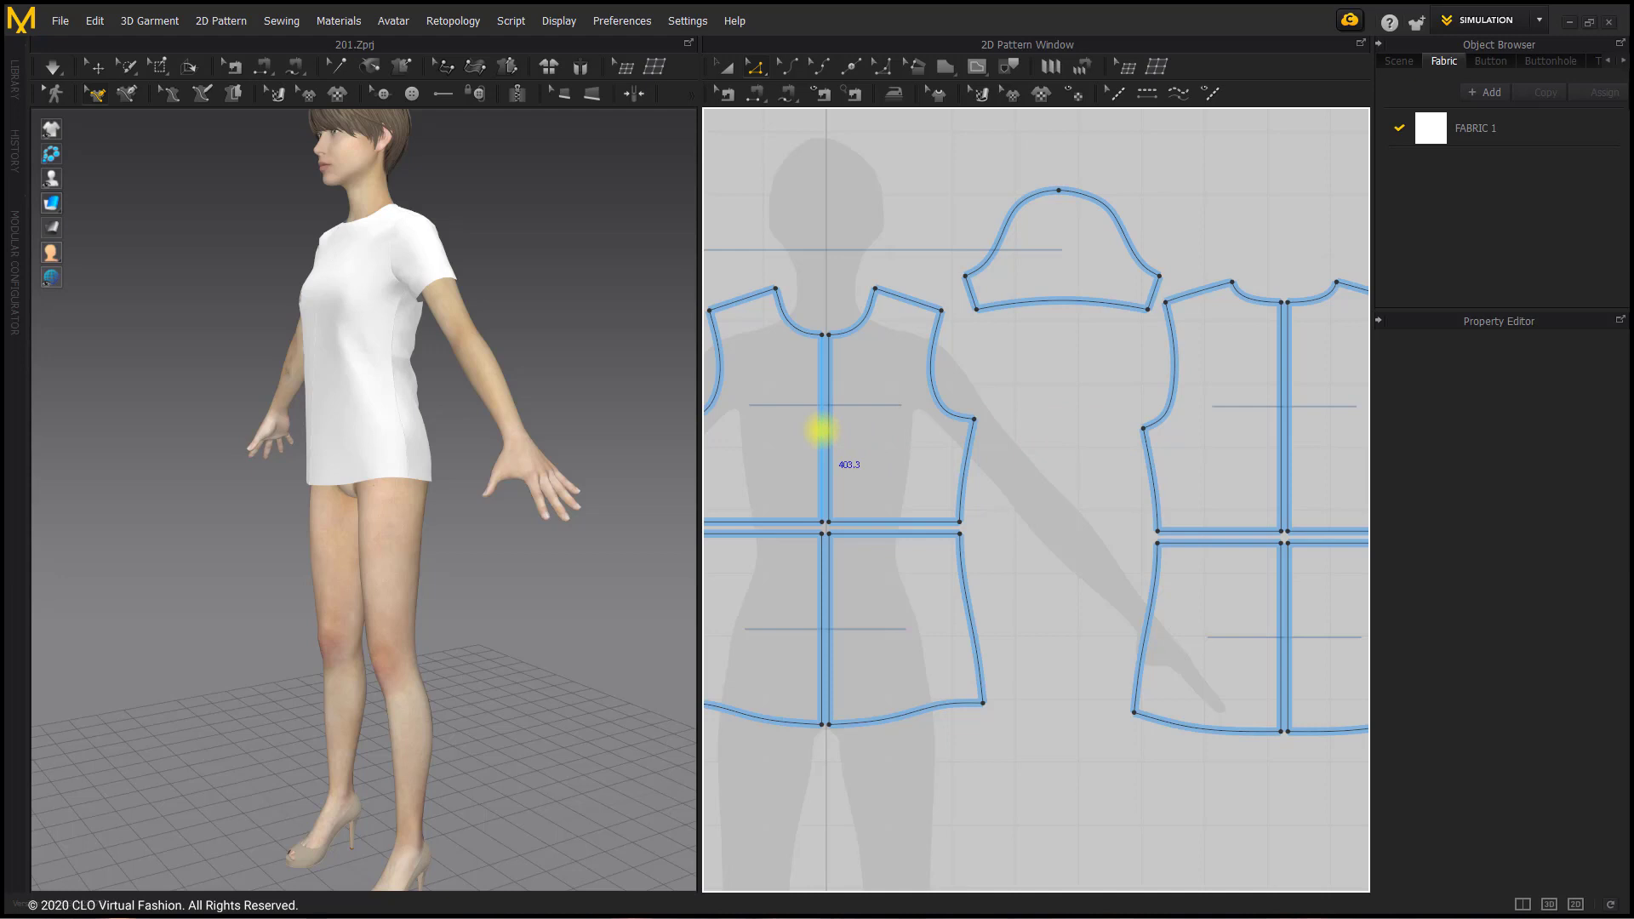
pyautogui.rightClick(820, 429)
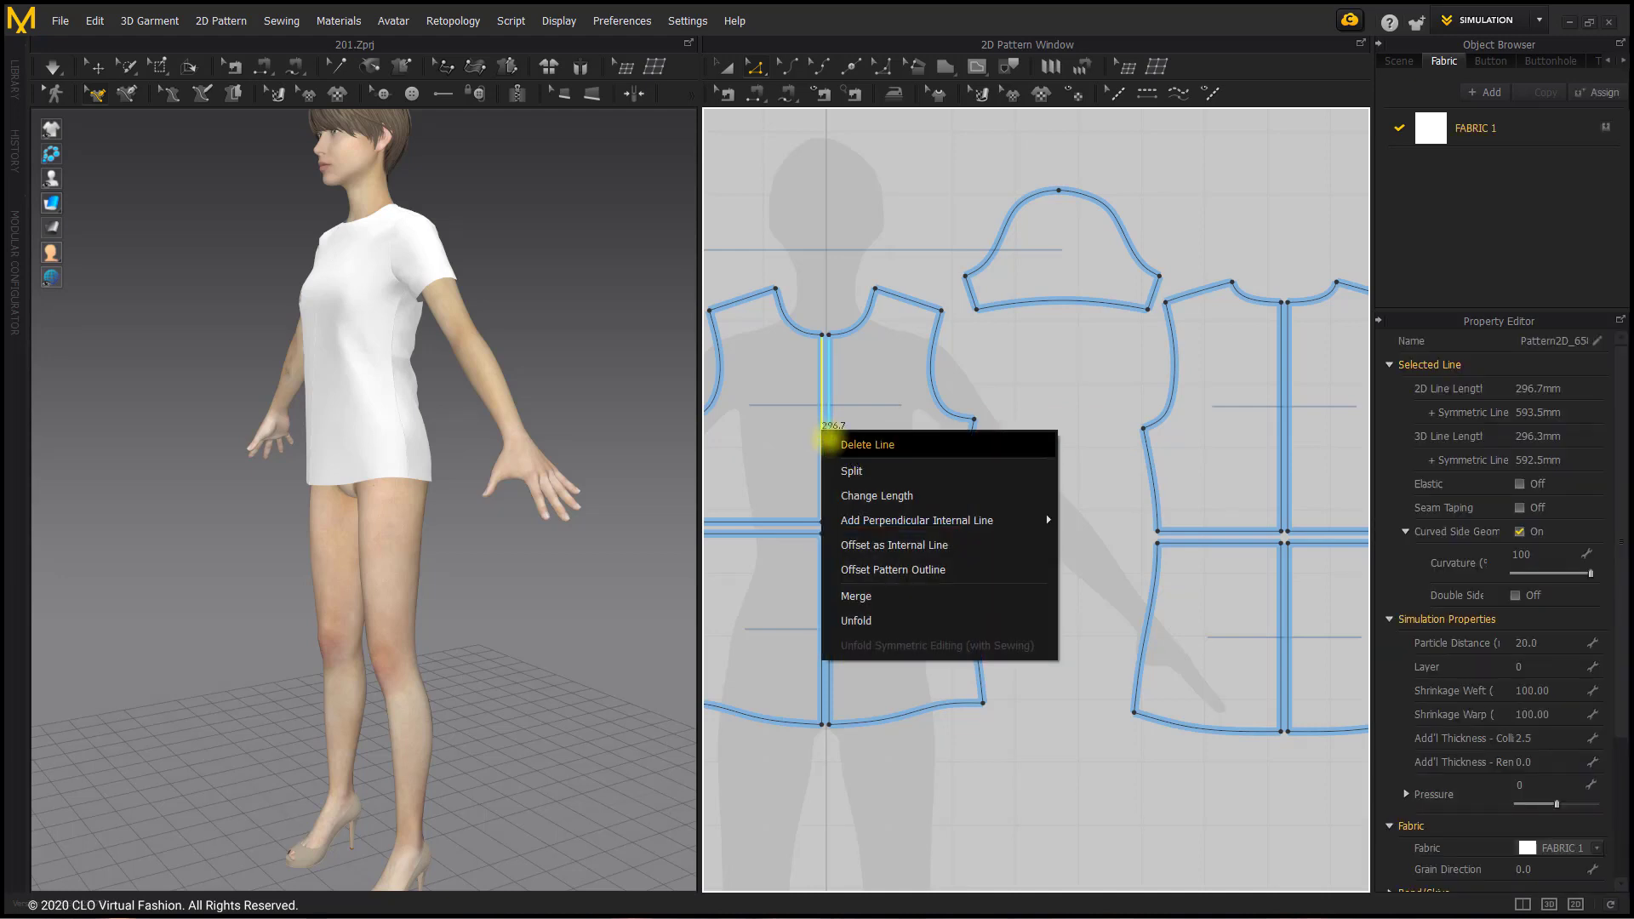
pyautogui.click(925, 599)
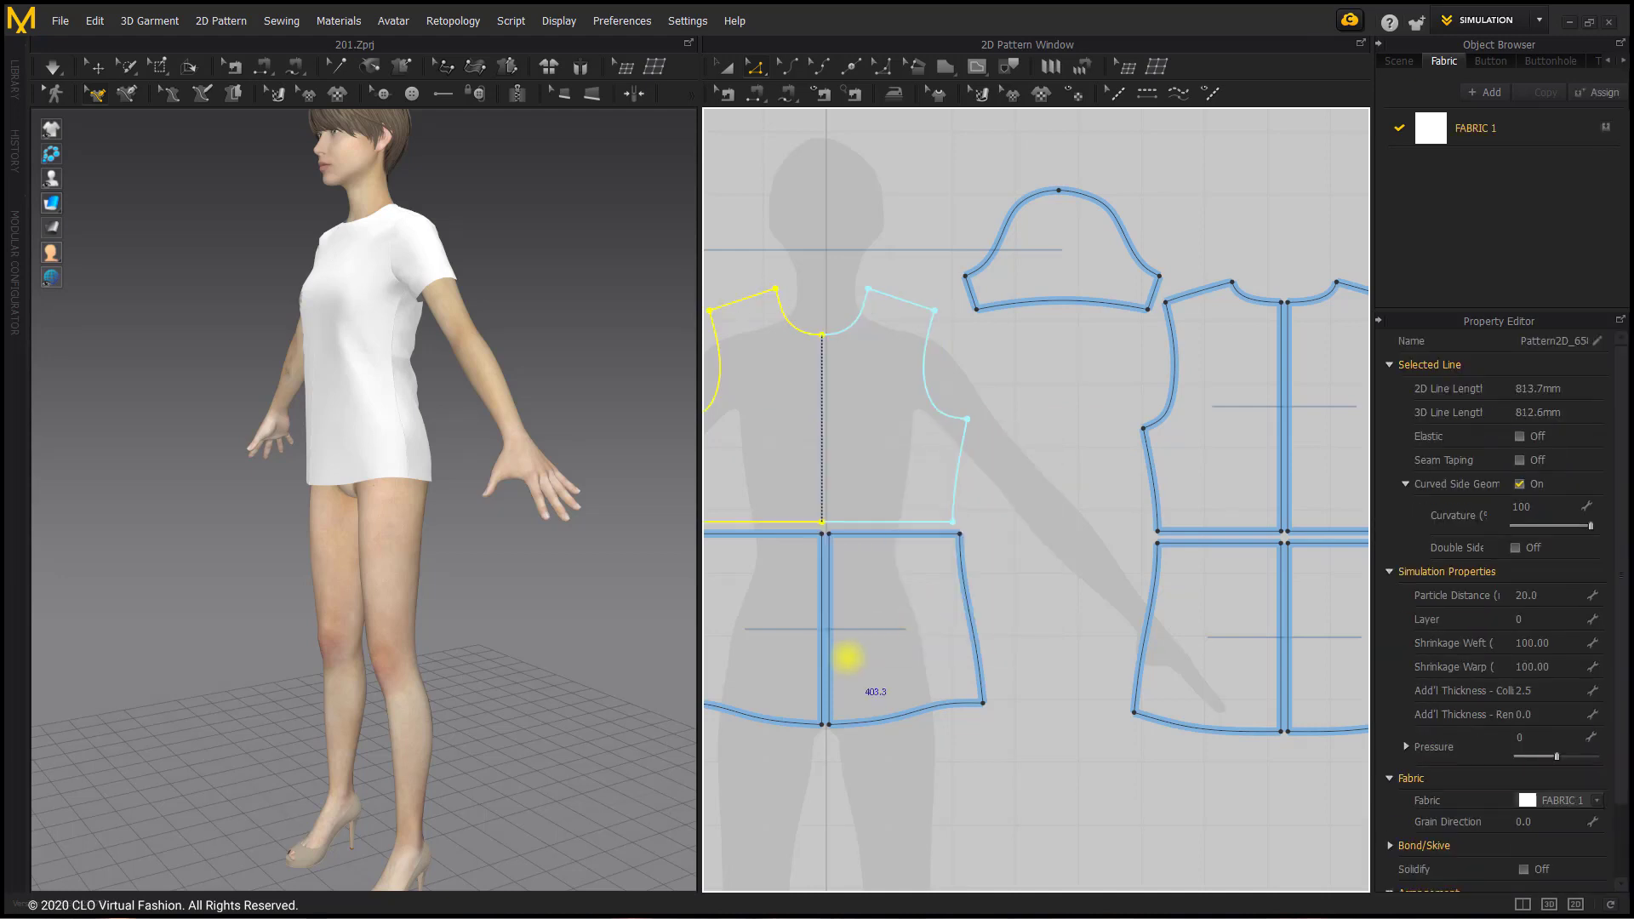
# Step: Merge the two lower front pieces along their centre front line
pyautogui.rightClick(813, 619)
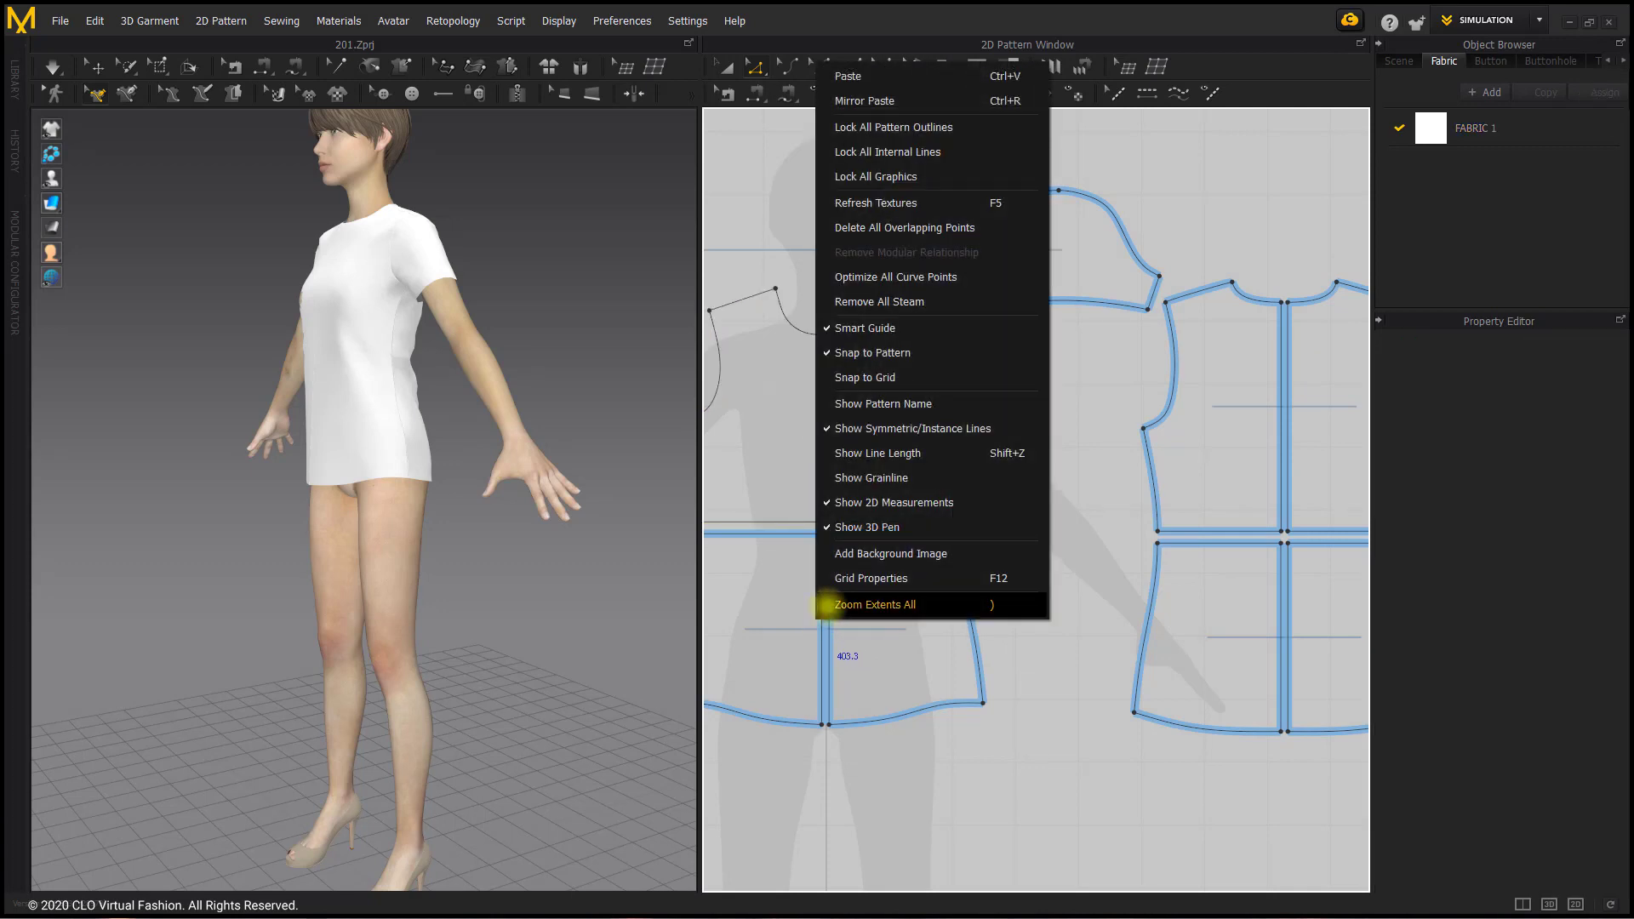
pyautogui.click(776, 694)
pyautogui.rightClick(822, 630)
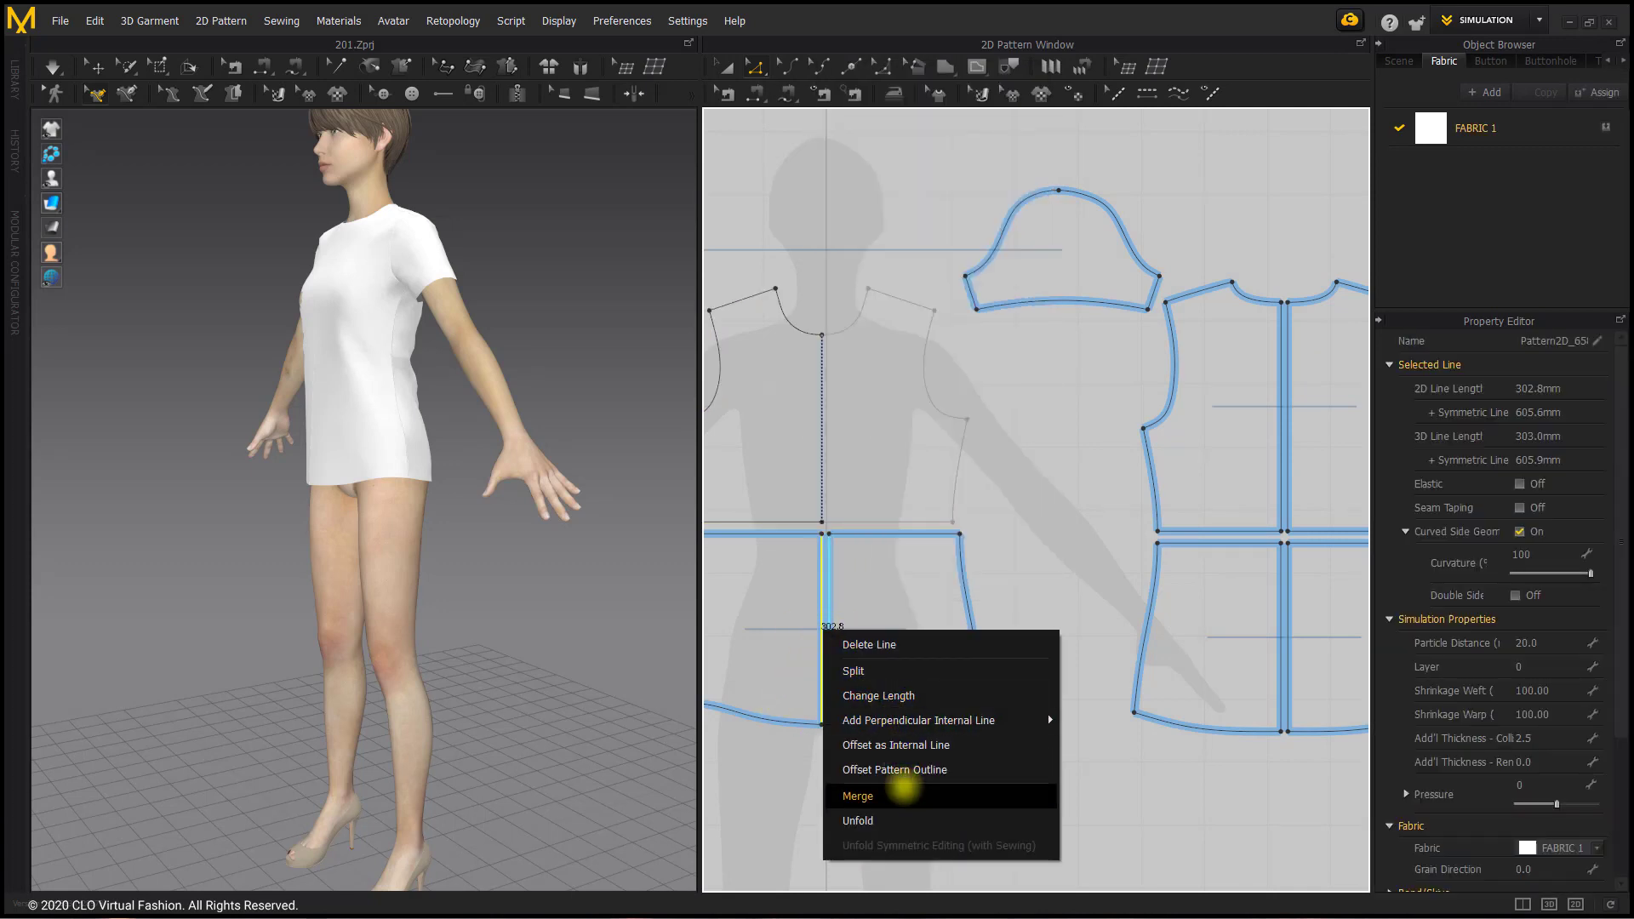
pyautogui.click(903, 792)
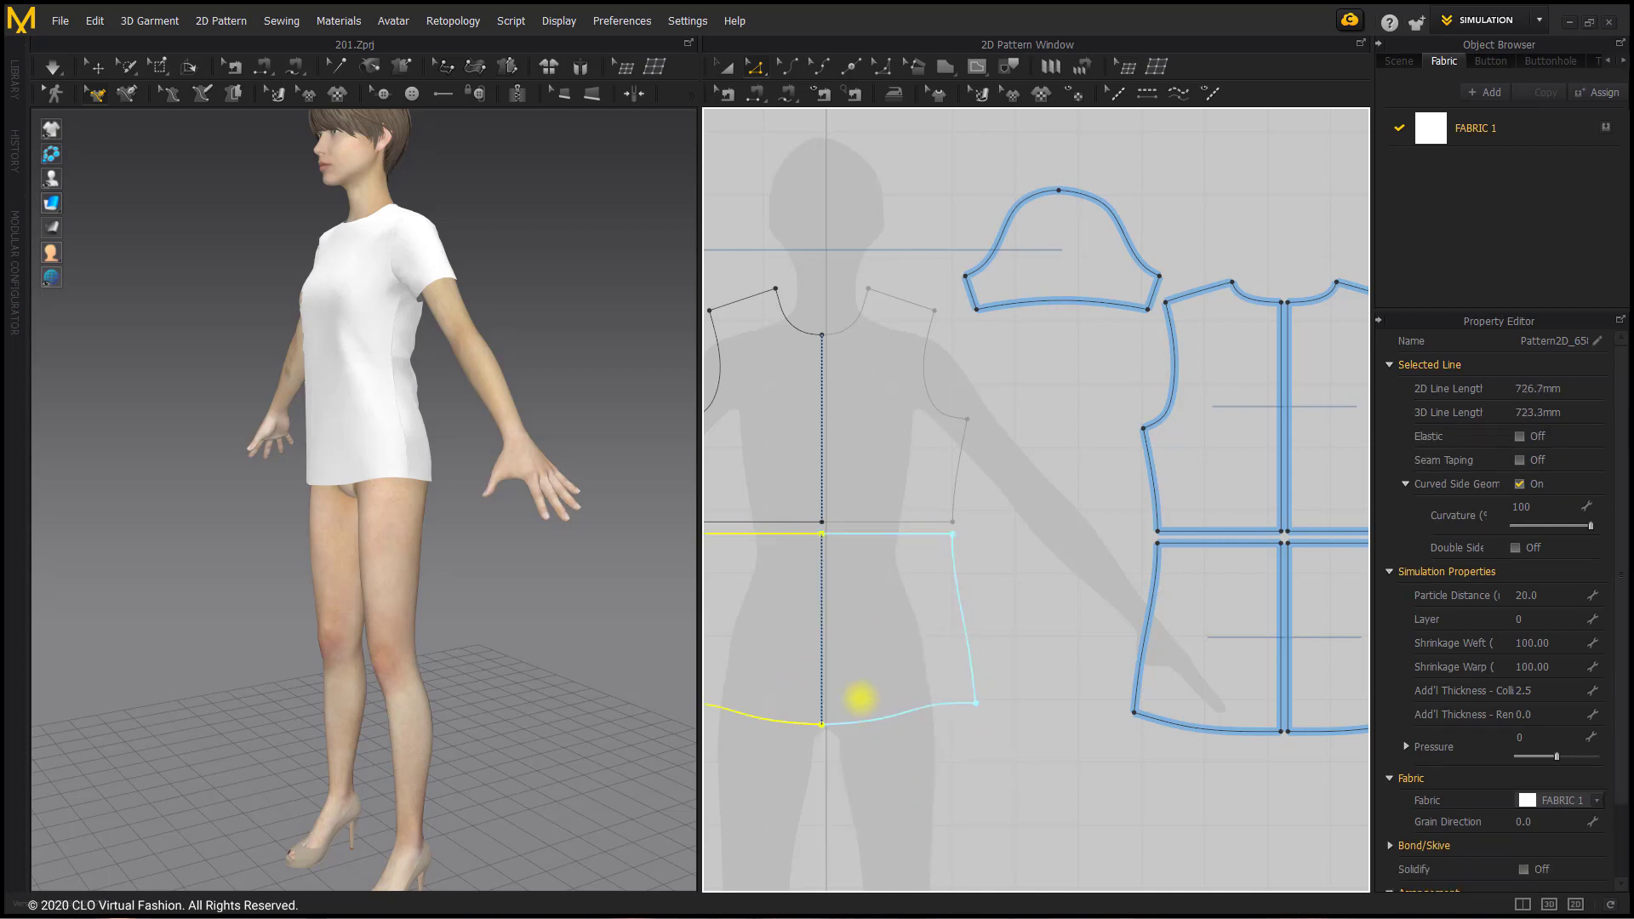
# Step: Delete all curve points from the upper and lower side seams of the front and back pieces
pyautogui.scroll(-2, 887, 689)
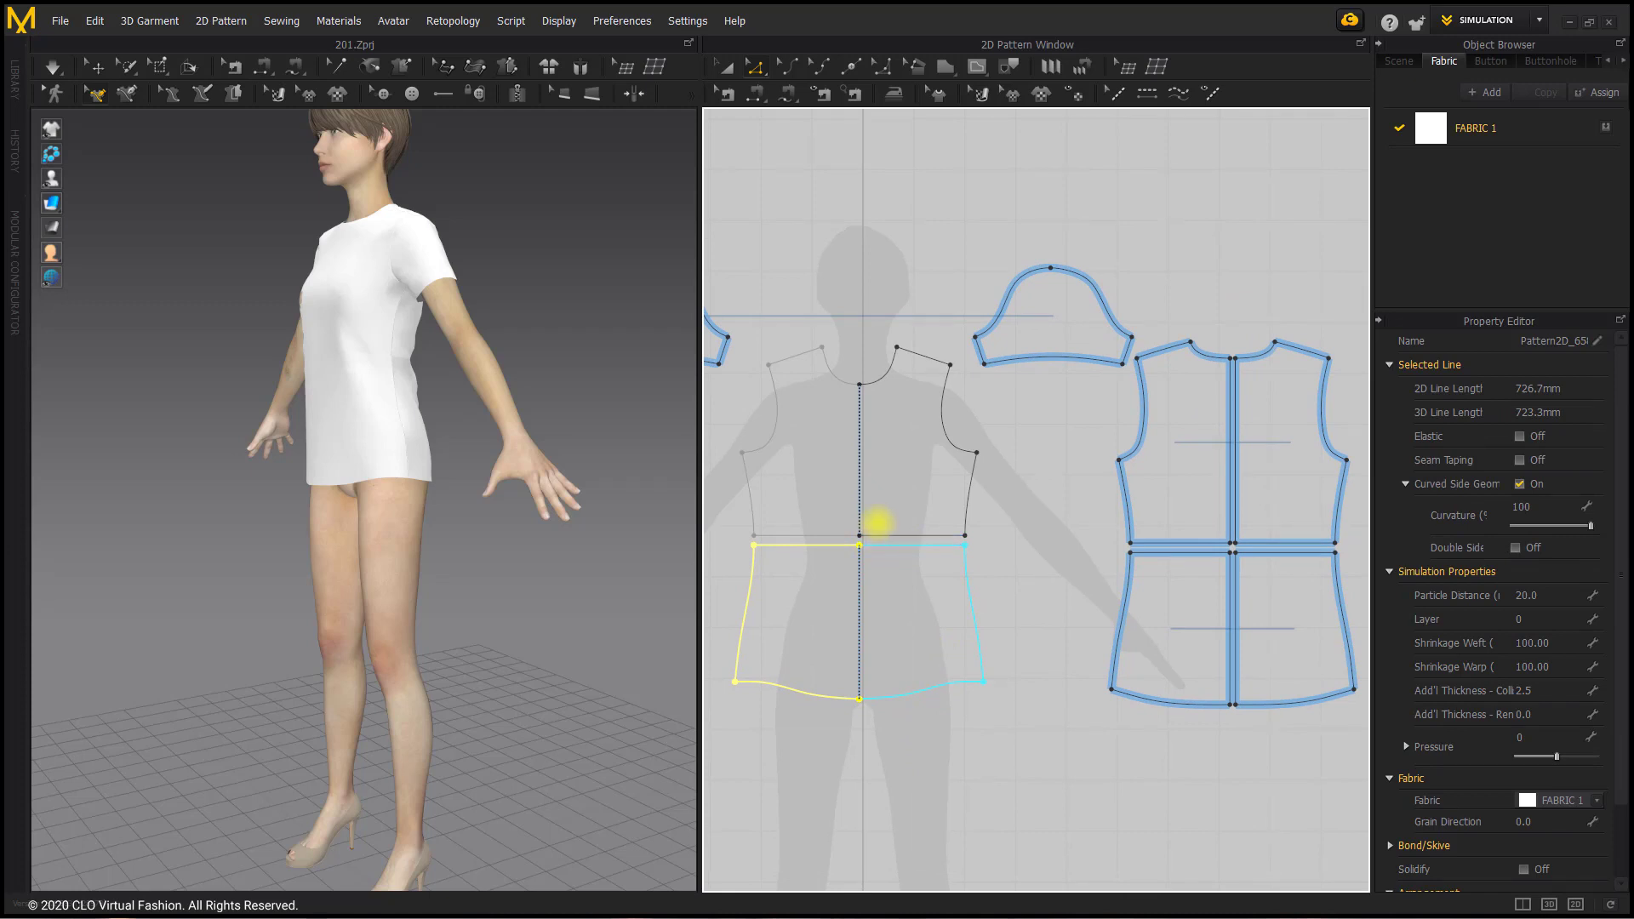
pyautogui.scroll(-2, 902, 549)
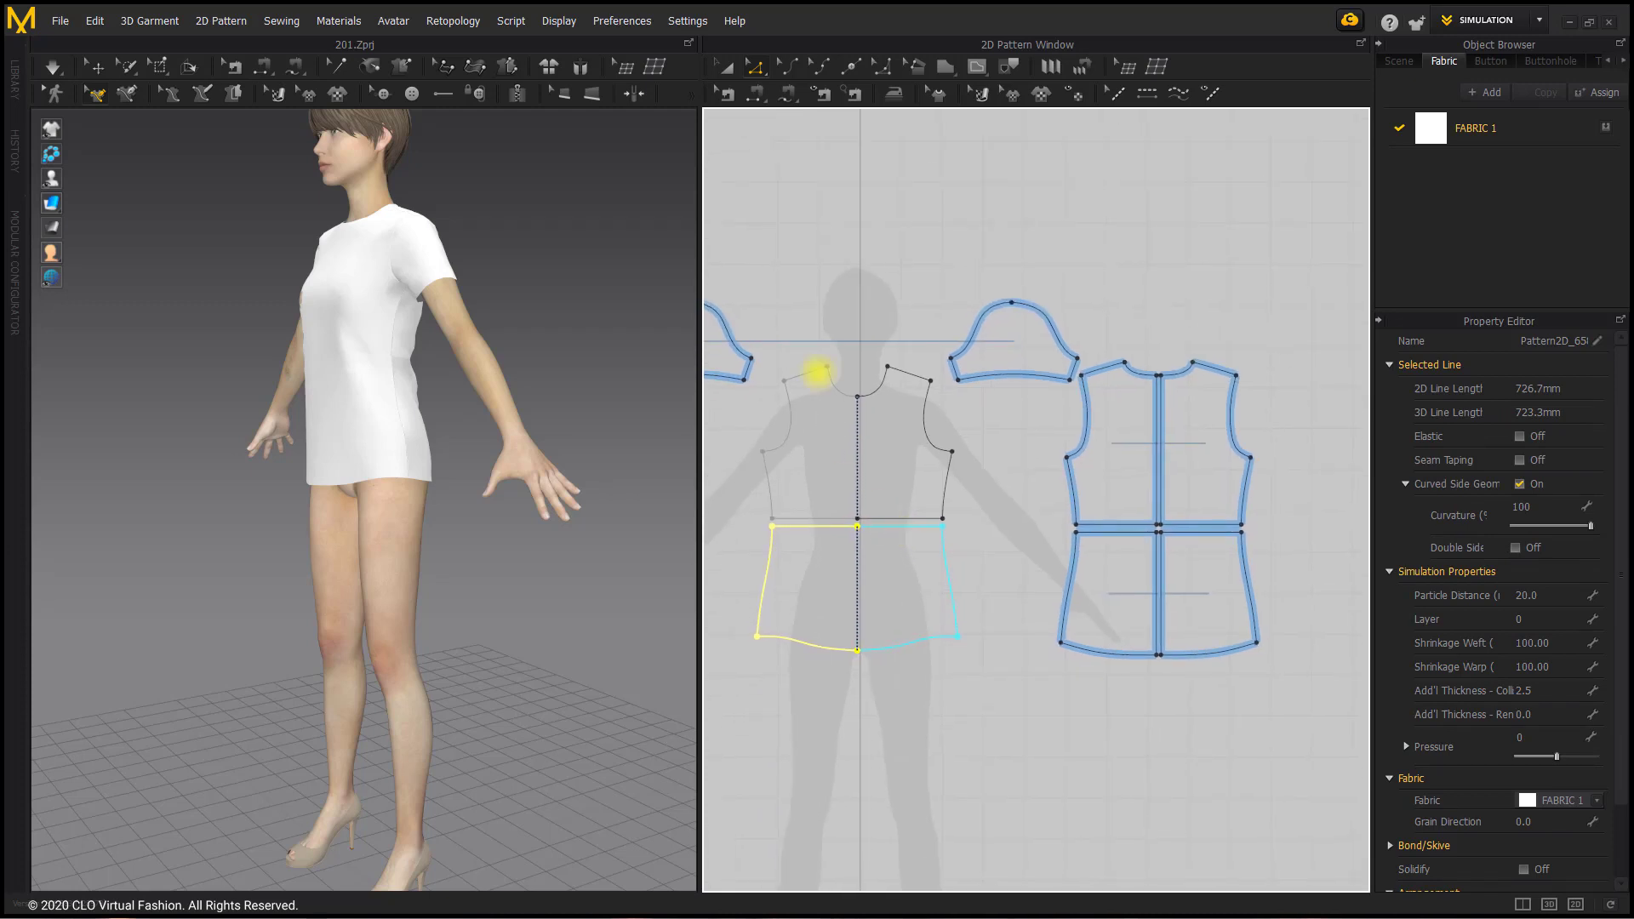
pyautogui.scroll(3, 919, 452)
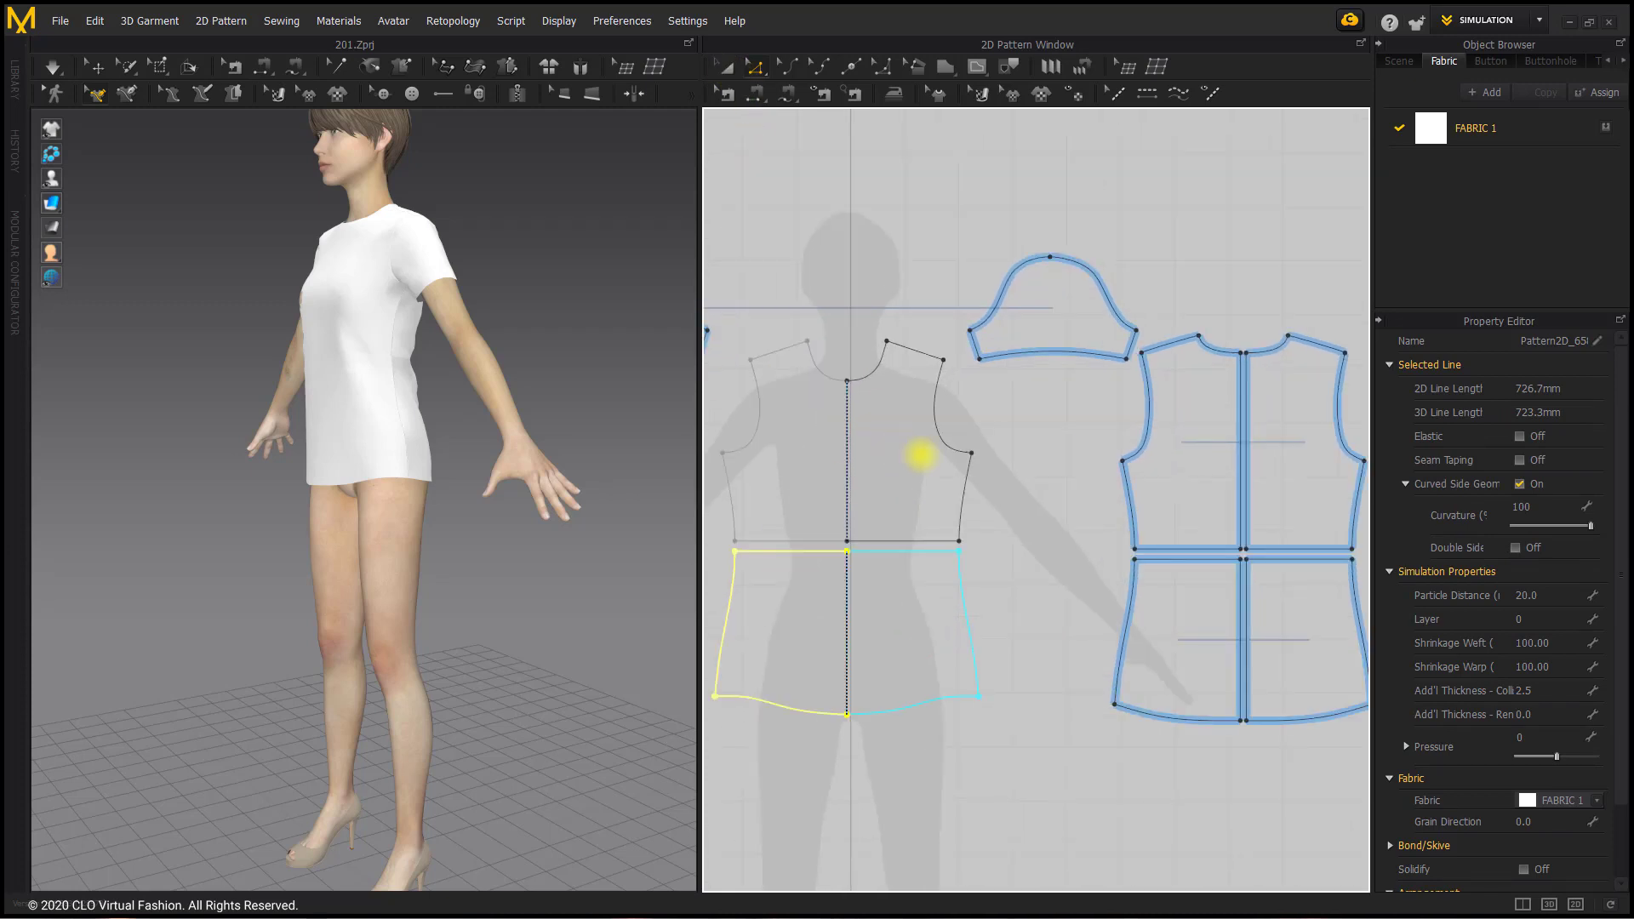
pyautogui.moveTo(975, 469); pyautogui.dragTo(924, 419, button='middle')
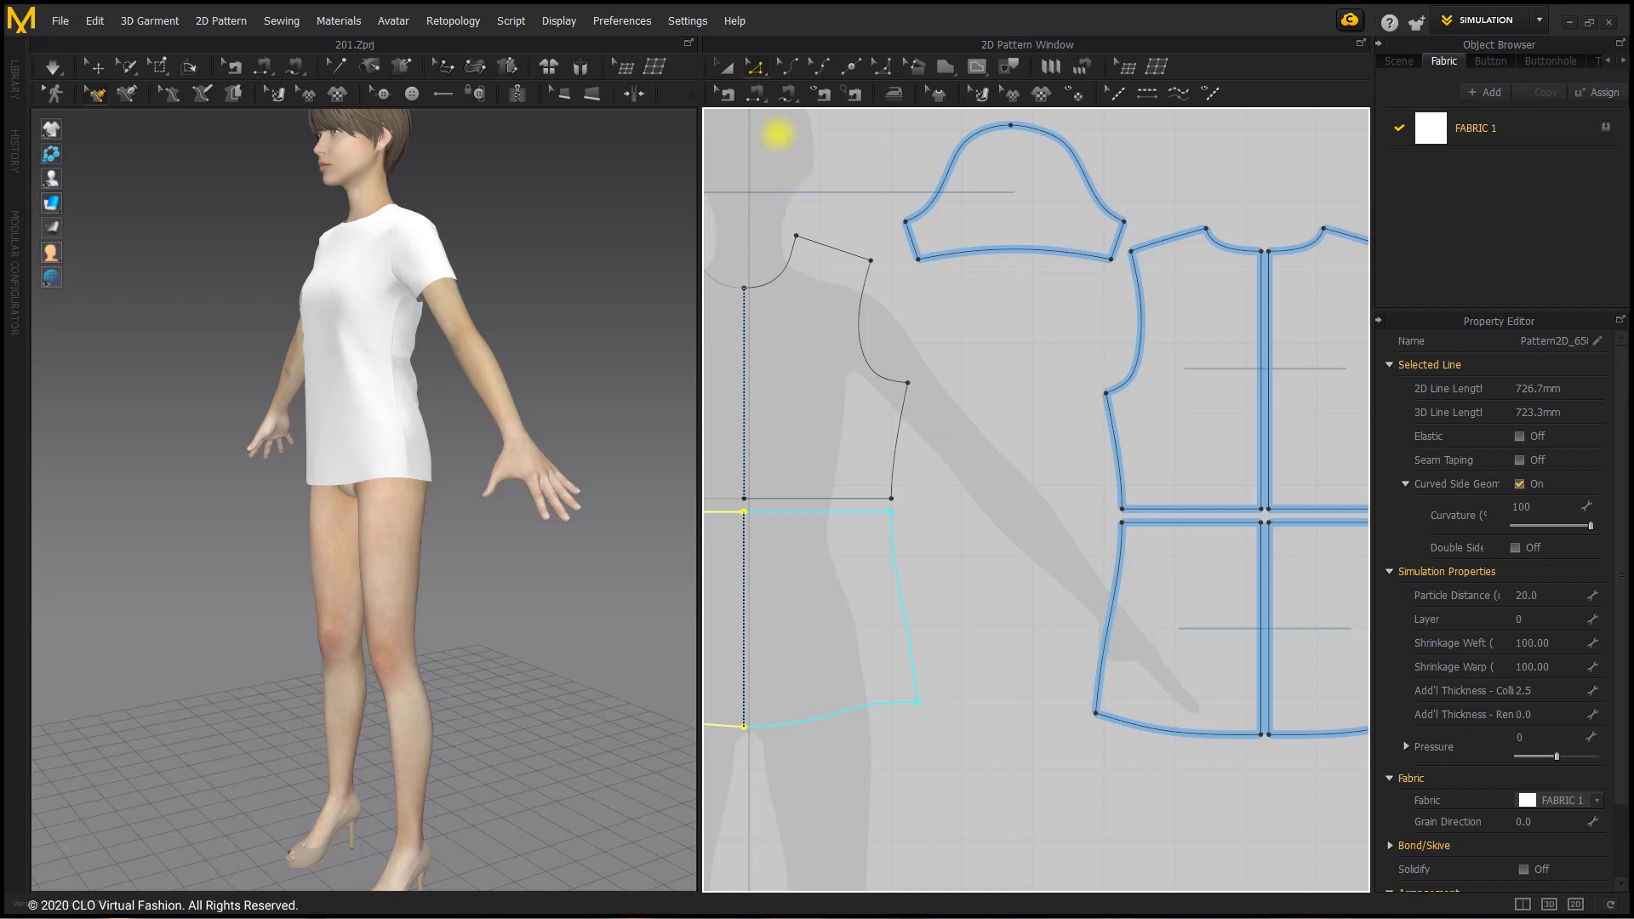
pyautogui.click(911, 391)
pyautogui.keyDown('shift'); pyautogui.click(893, 476); pyautogui.keyUp('shift')
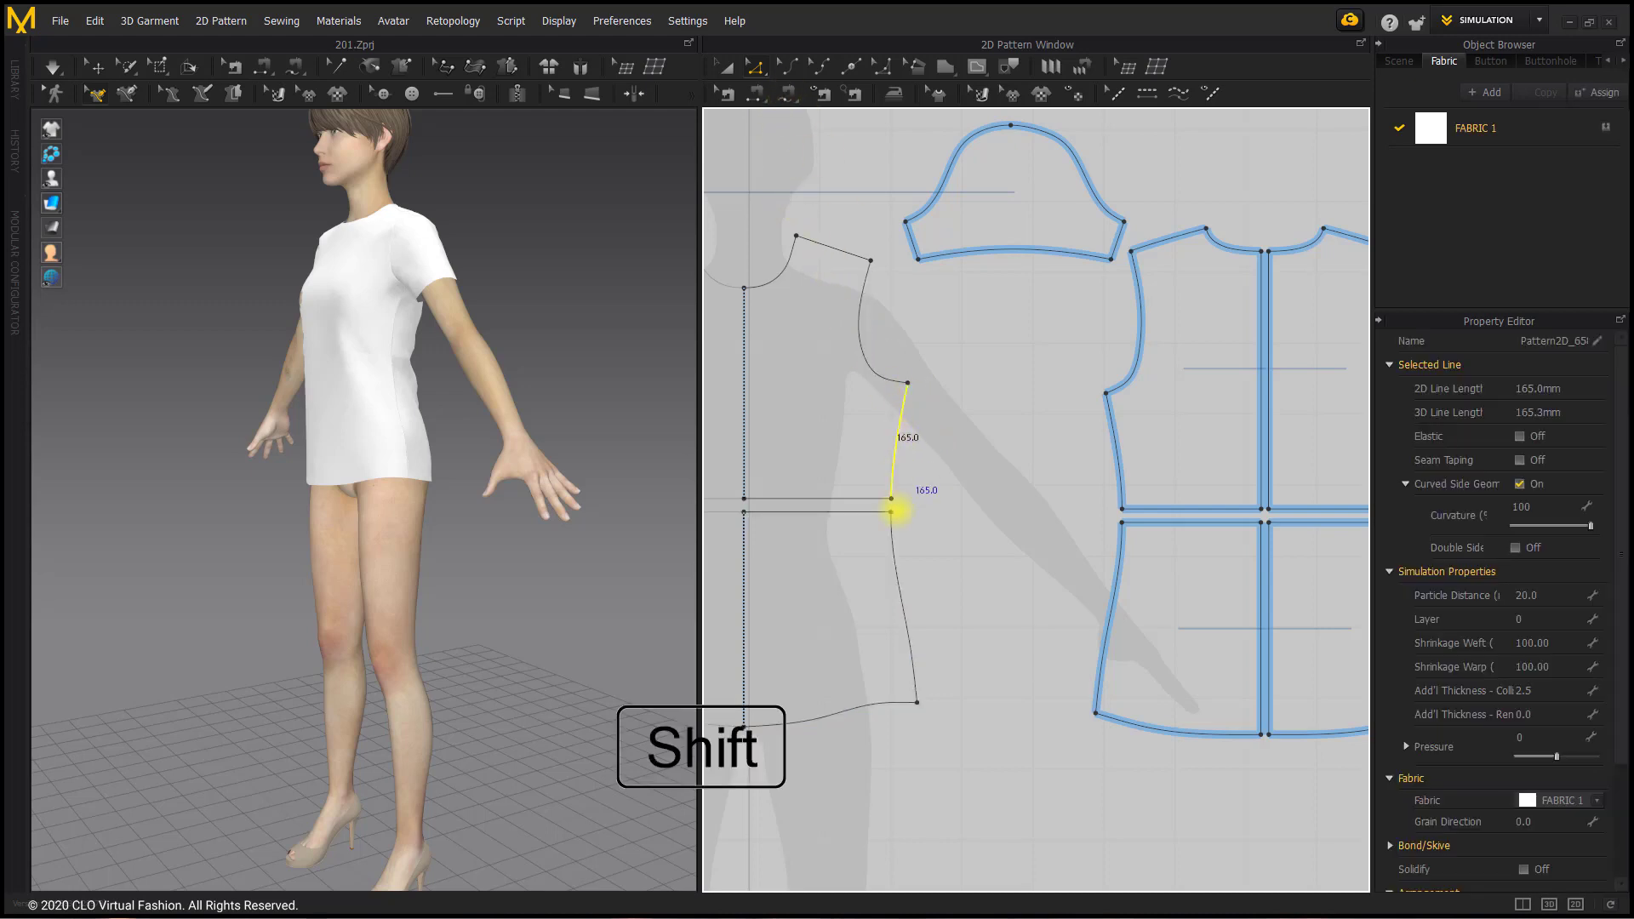
pyautogui.keyDown('shift'); pyautogui.click(894, 532); pyautogui.keyUp('shift')
pyautogui.keyDown('shift'); pyautogui.click(1110, 434); pyautogui.keyUp('shift')
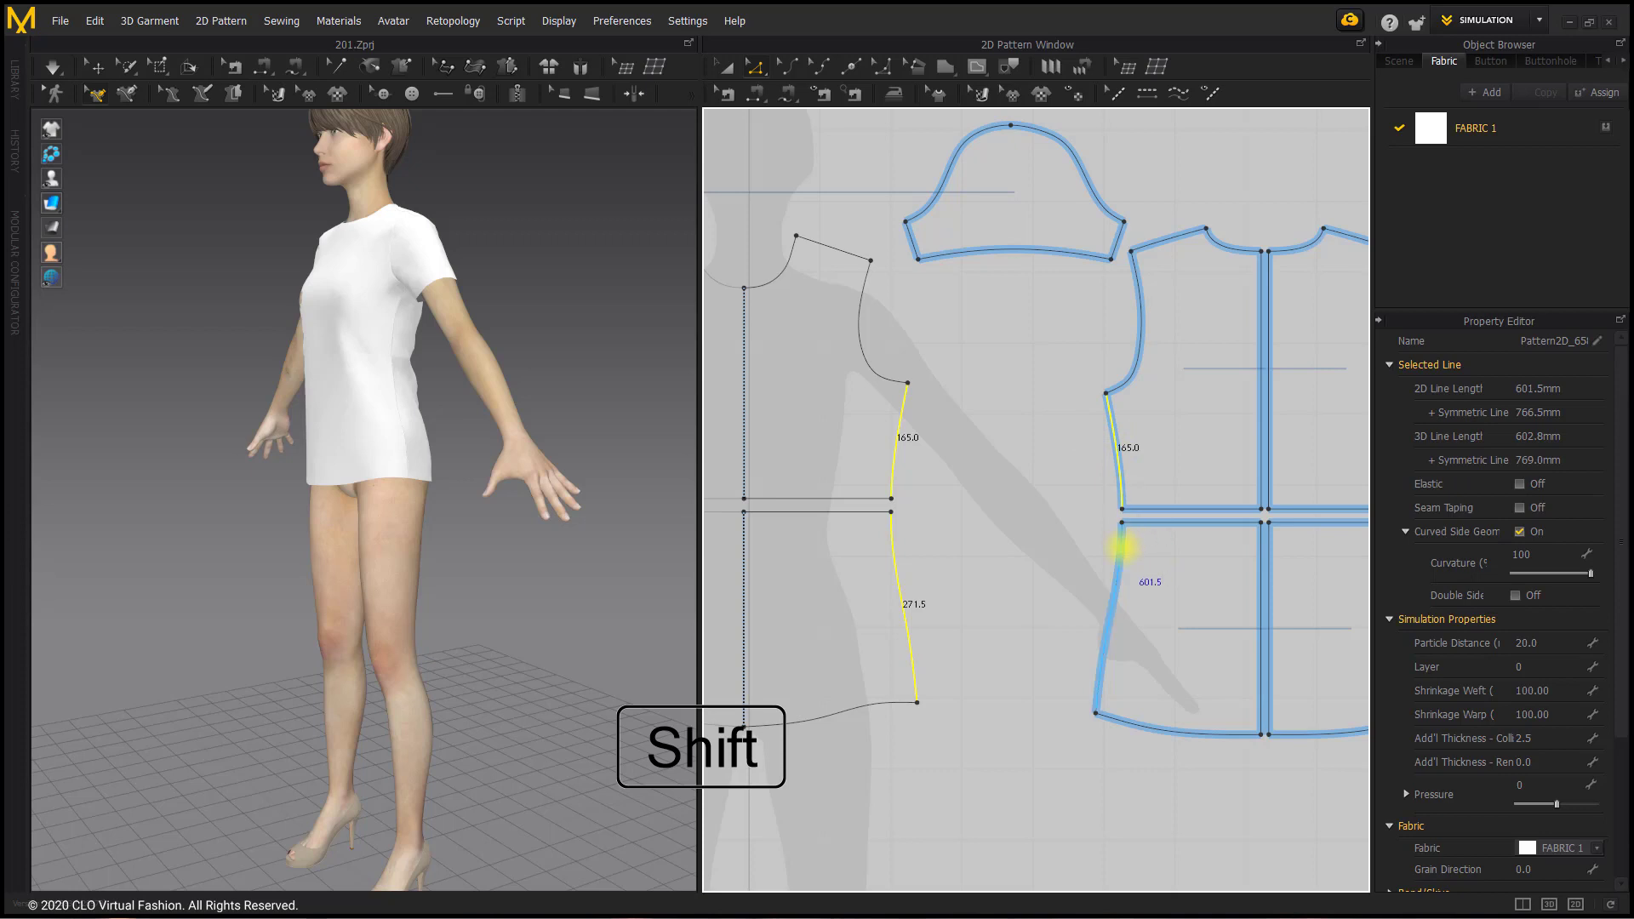
pyautogui.keyDown('shift'); pyautogui.click(1121, 547); pyautogui.keyUp('shift')
pyautogui.rightClick(1121, 547)
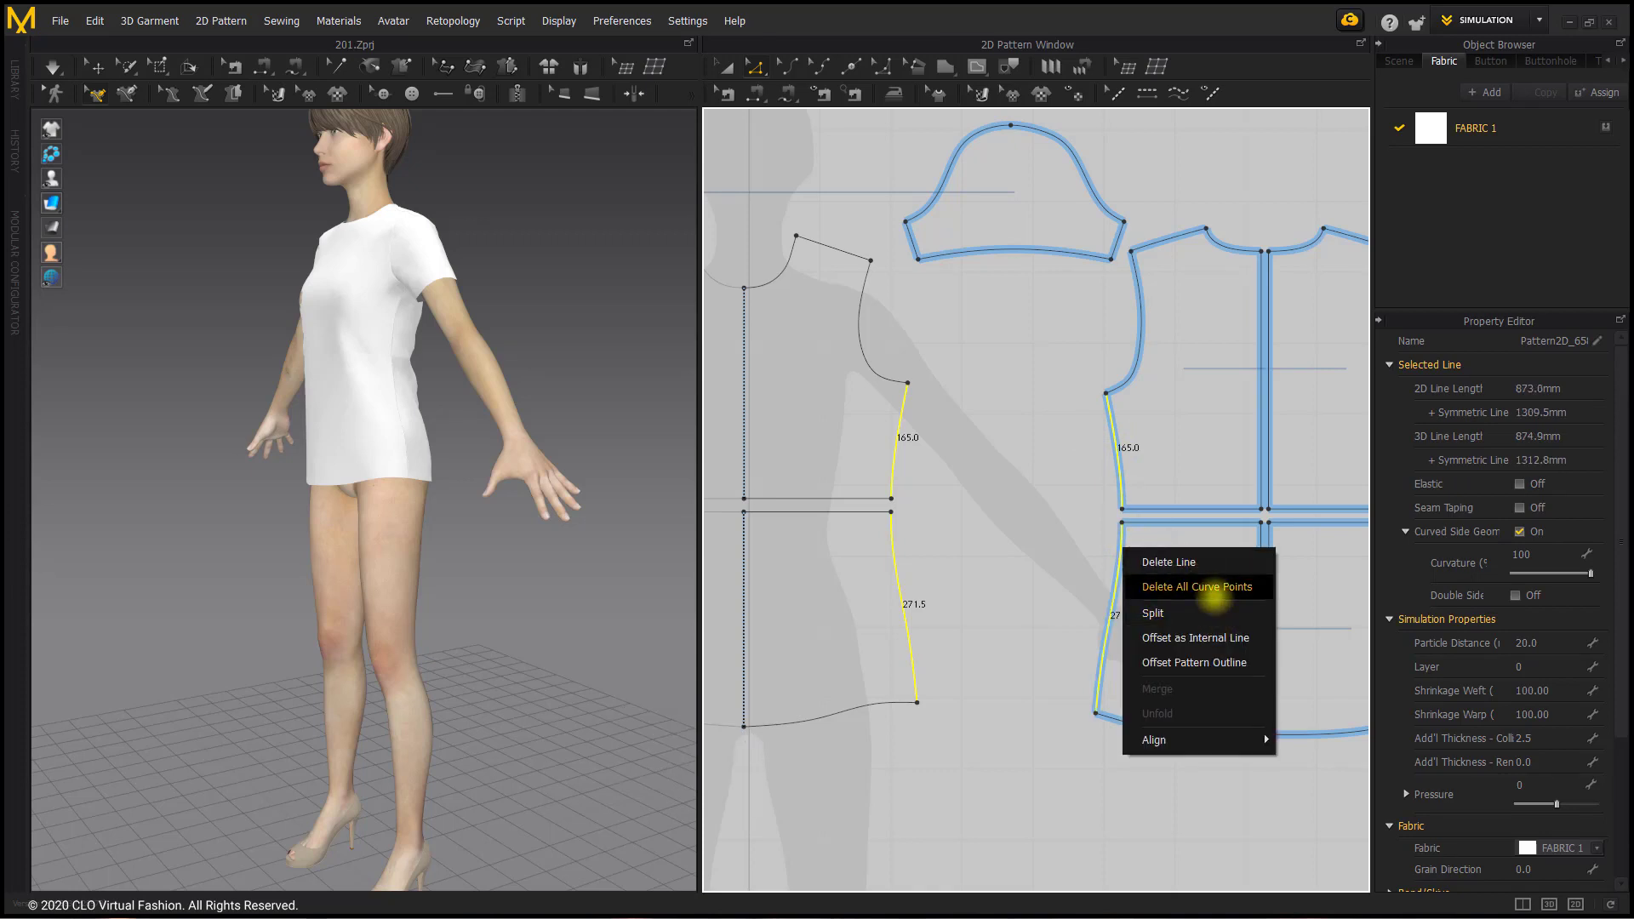
pyautogui.click(1214, 587)
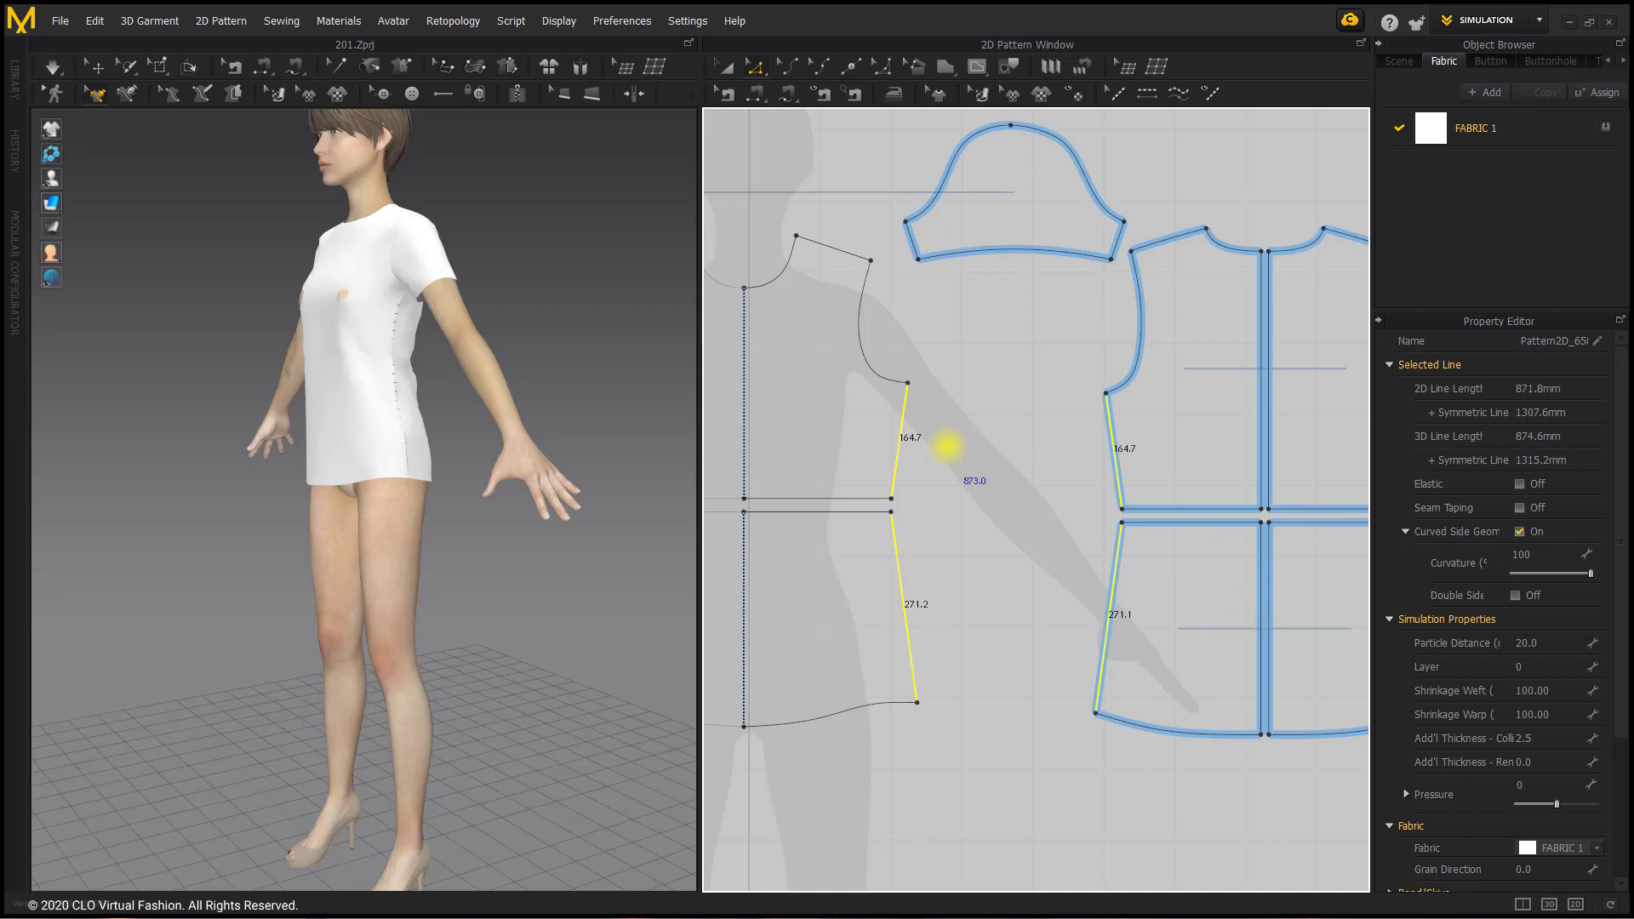
# Step: Move the waist corner points of the upper front and back pieces outward so their side seams run vertically below the armholes
pyautogui.click(947, 446)
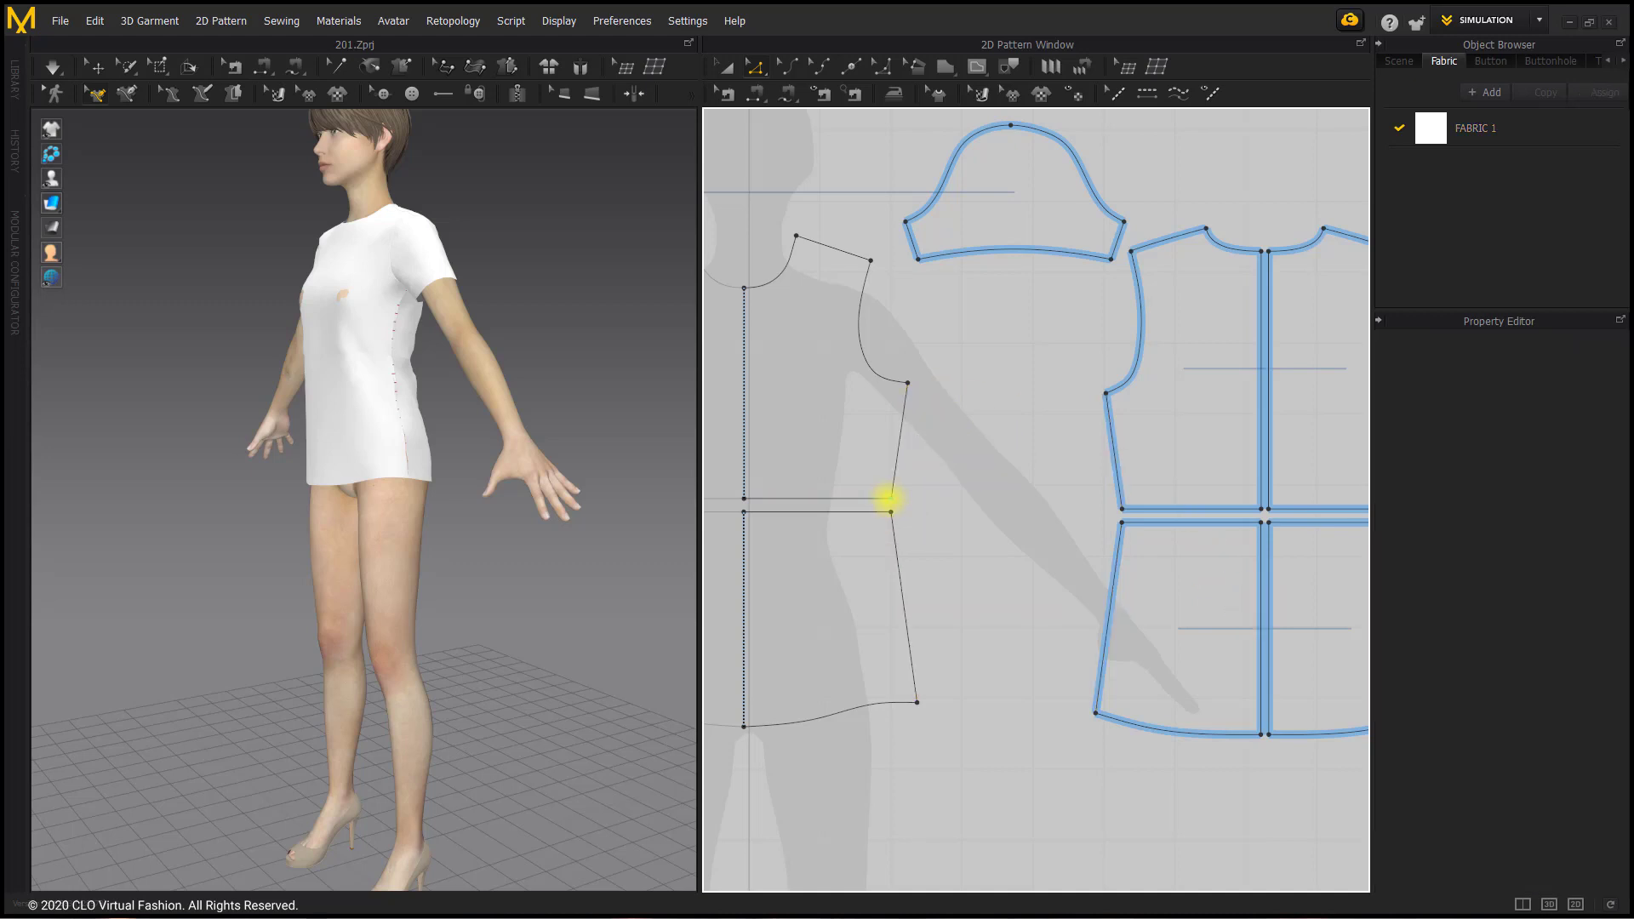
pyautogui.moveTo(887, 498); pyautogui.dragTo(908, 498)
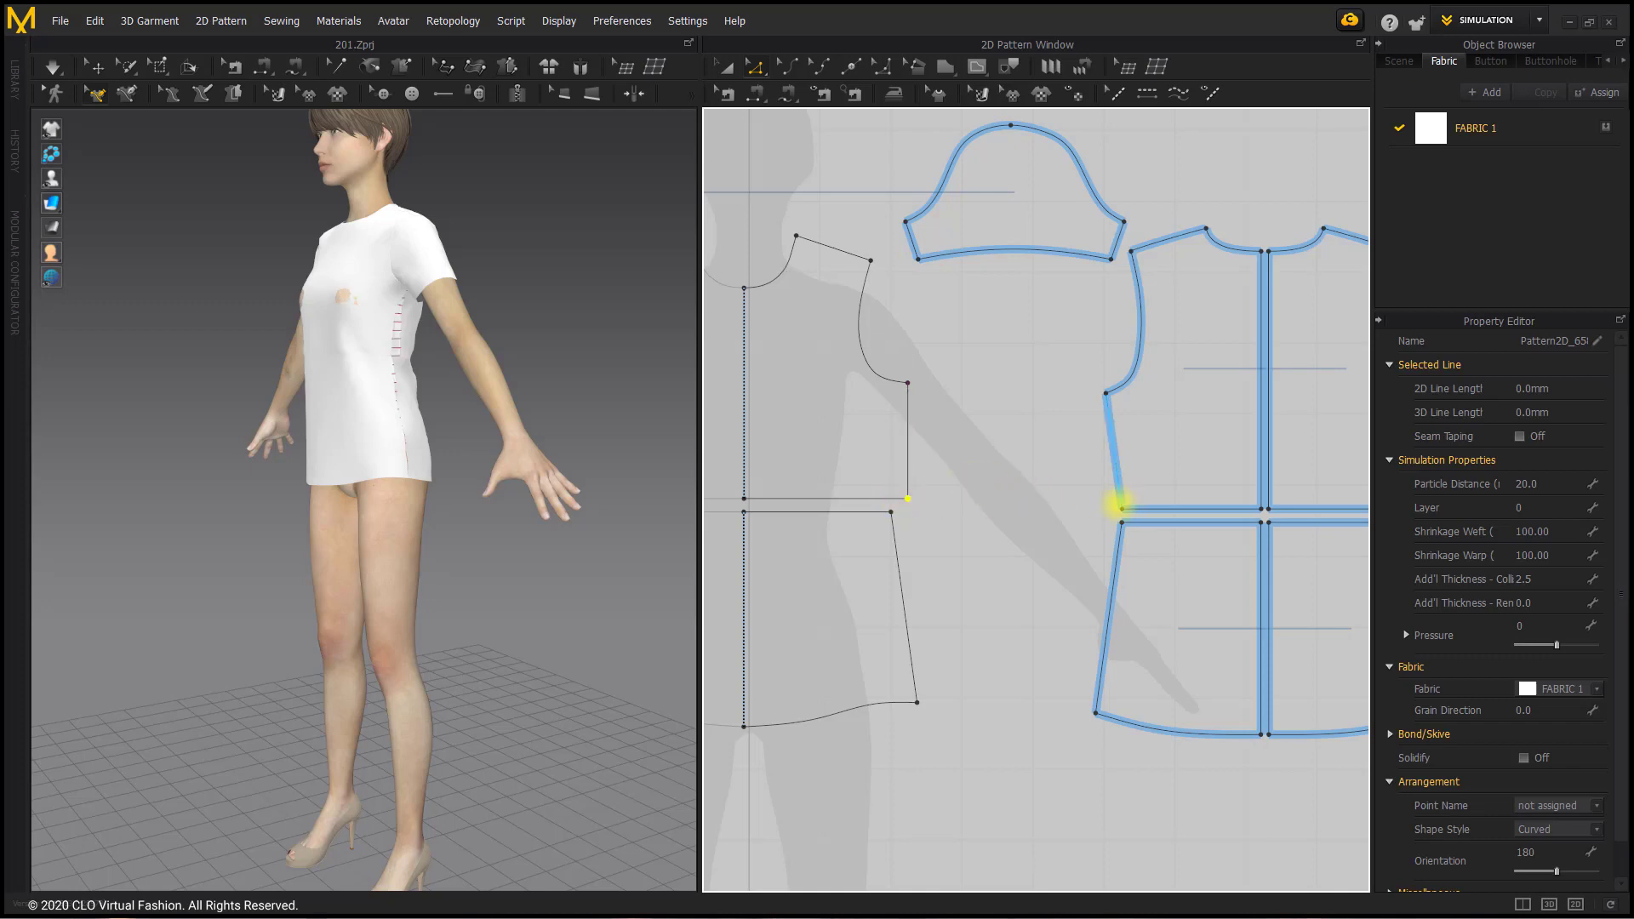
pyautogui.moveTo(1118, 506); pyautogui.dragTo(1106, 508)
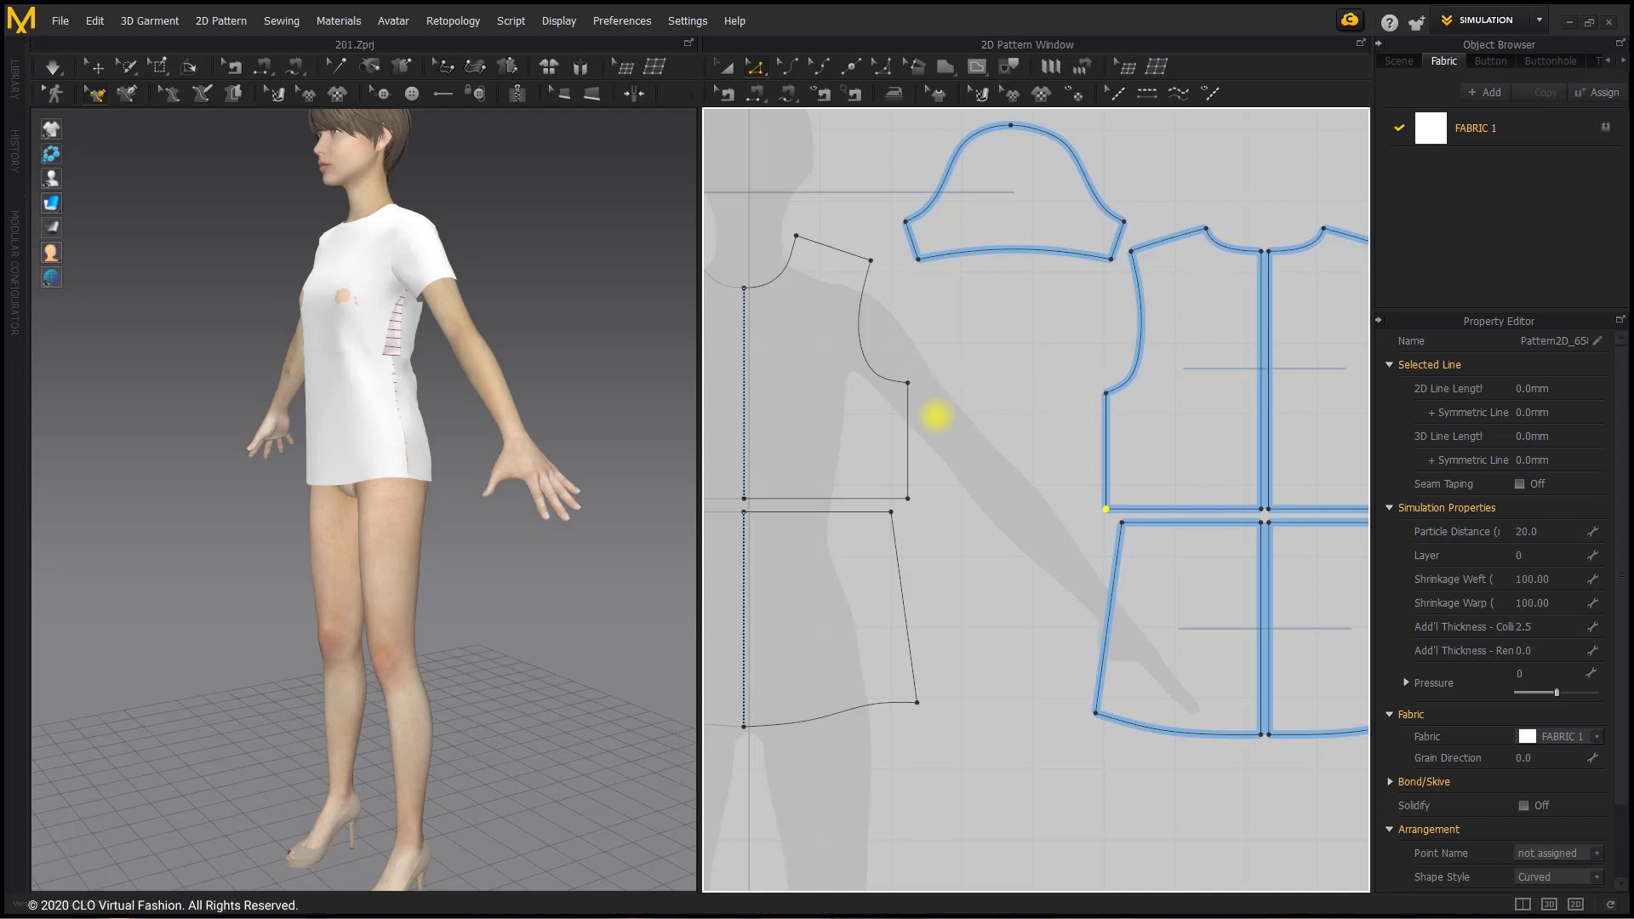
# Step: Move the lower front and back pieces together straight down, leaving a gap below the upper pieces
pyautogui.scroll(-2, 906, 537)
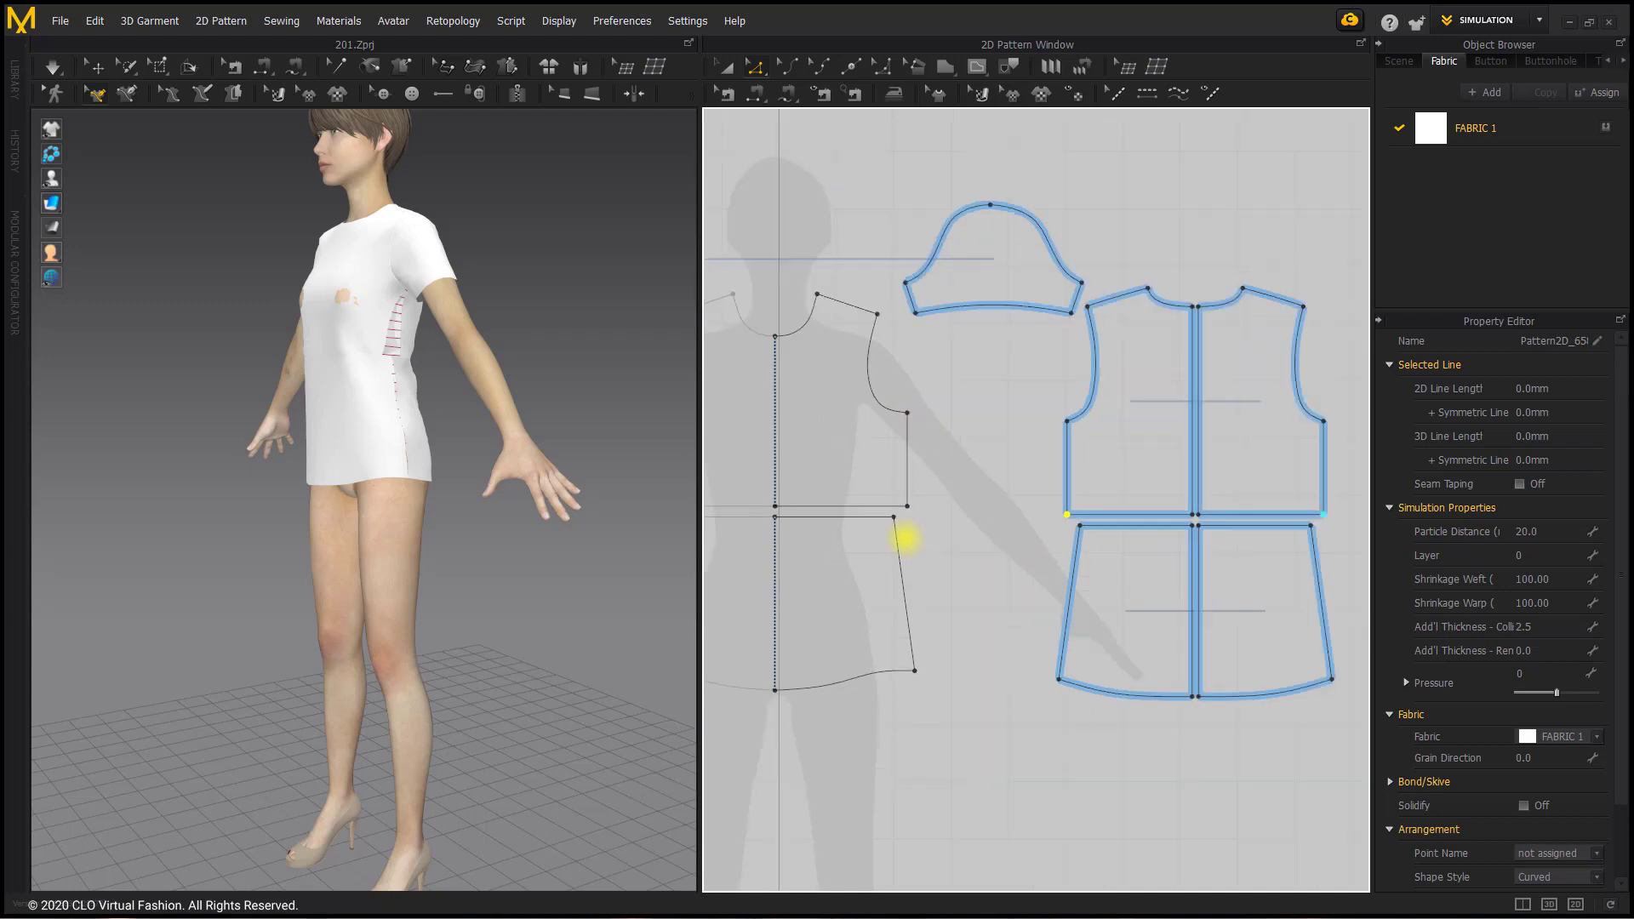
pyautogui.scroll(-2, 906, 537)
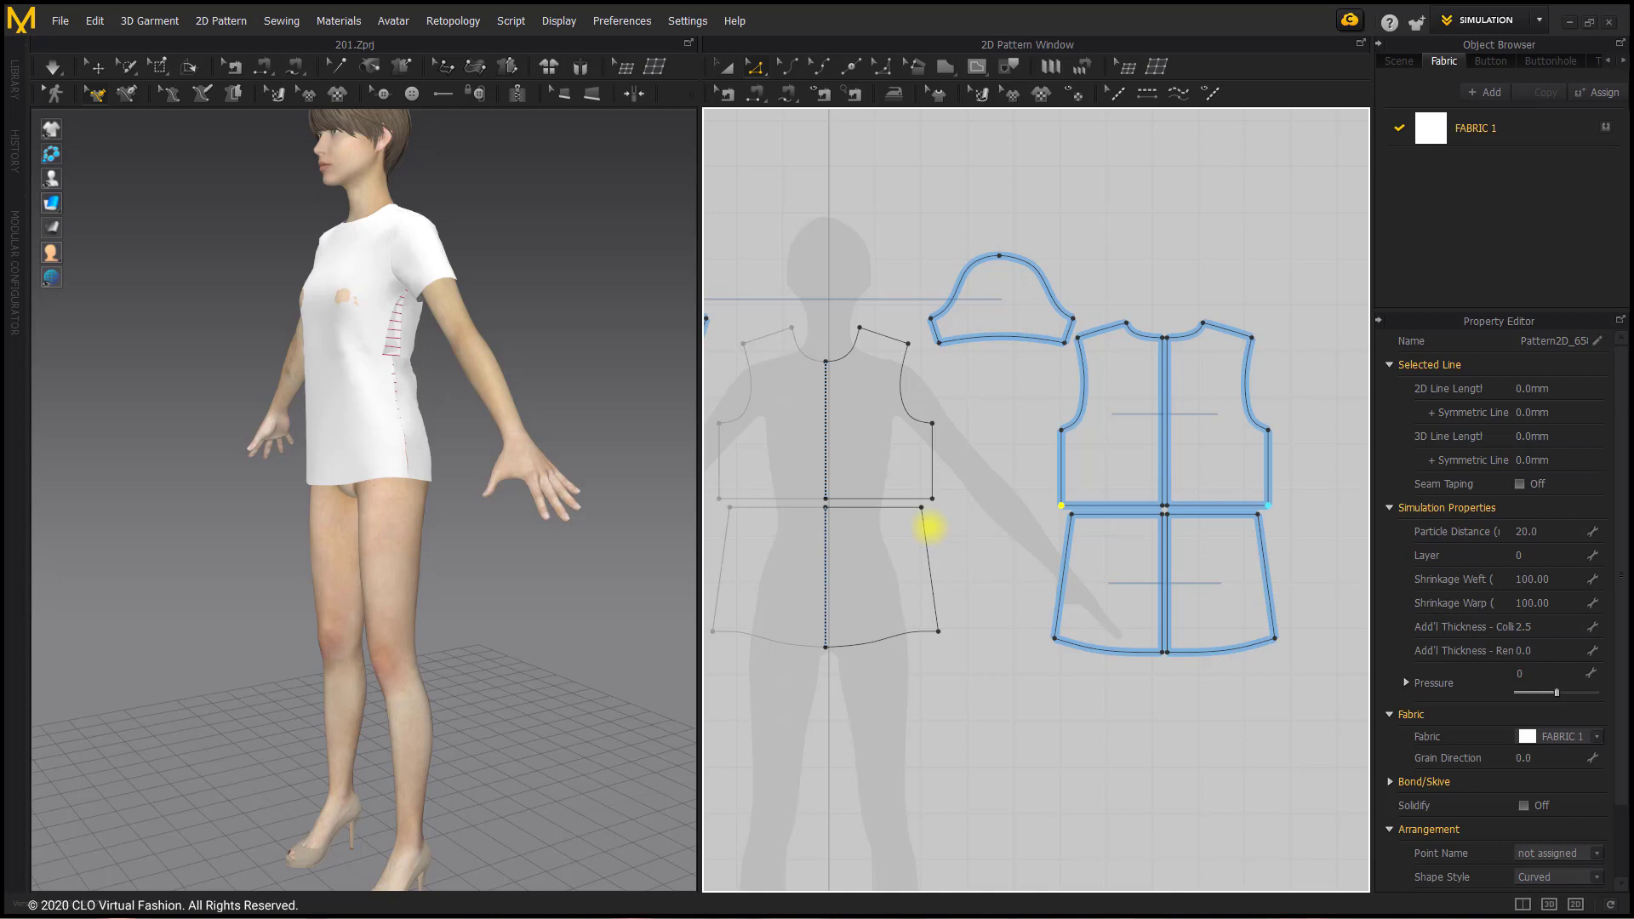
pyautogui.click(932, 526)
pyautogui.scroll(-2, 954, 514)
pyautogui.moveTo(956, 514); pyautogui.dragTo(989, 489, button='right')
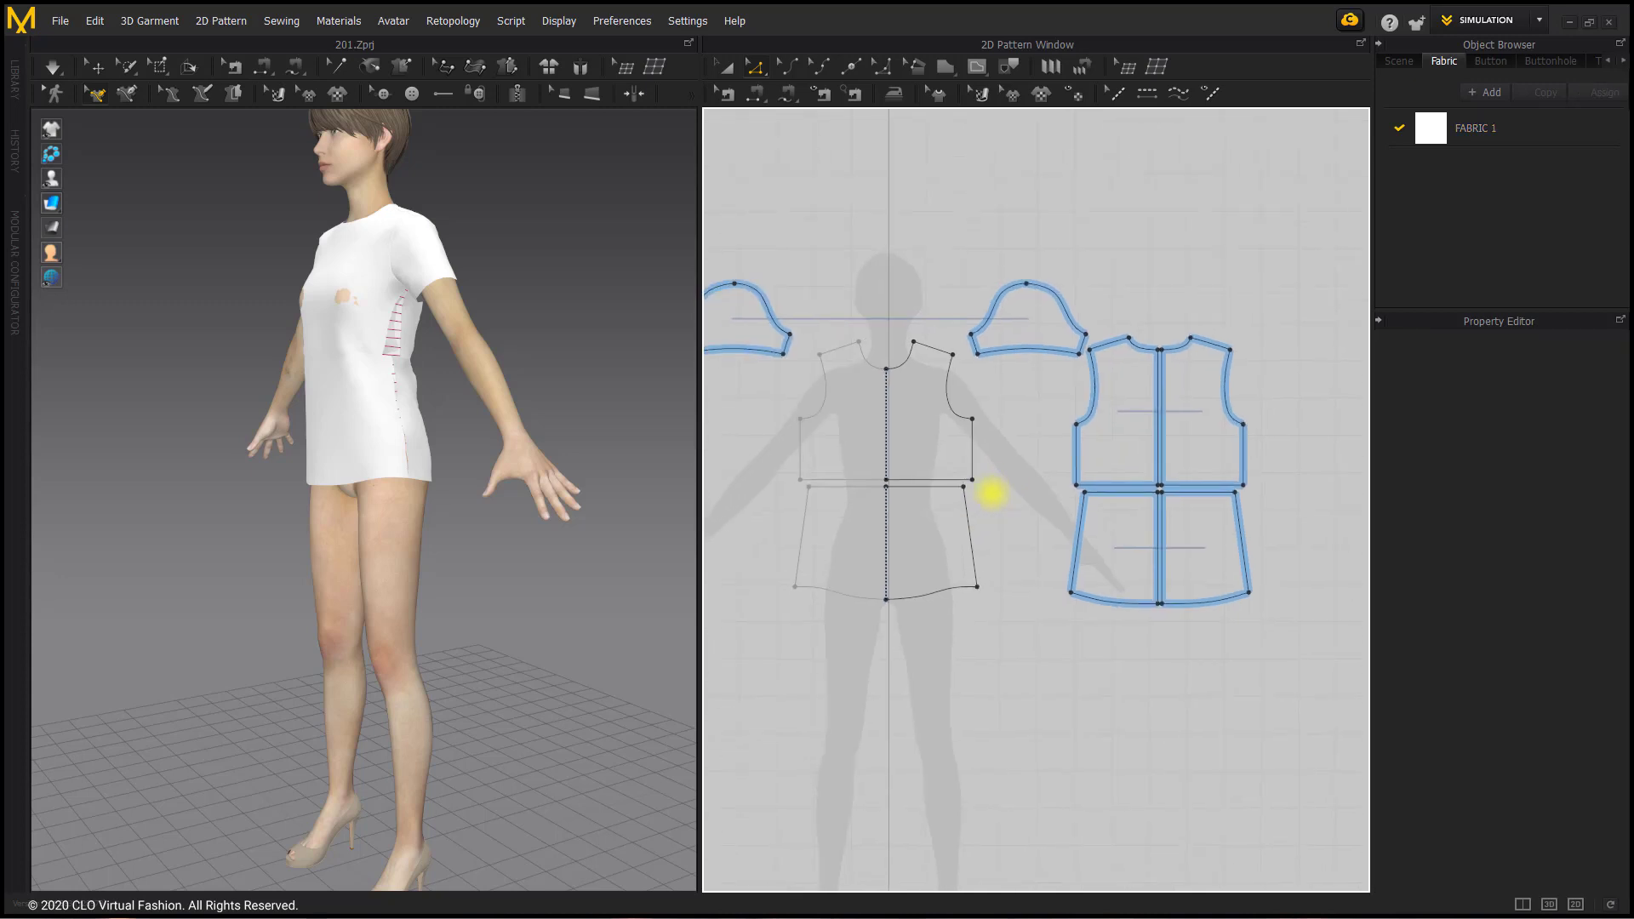
pyautogui.click(725, 65)
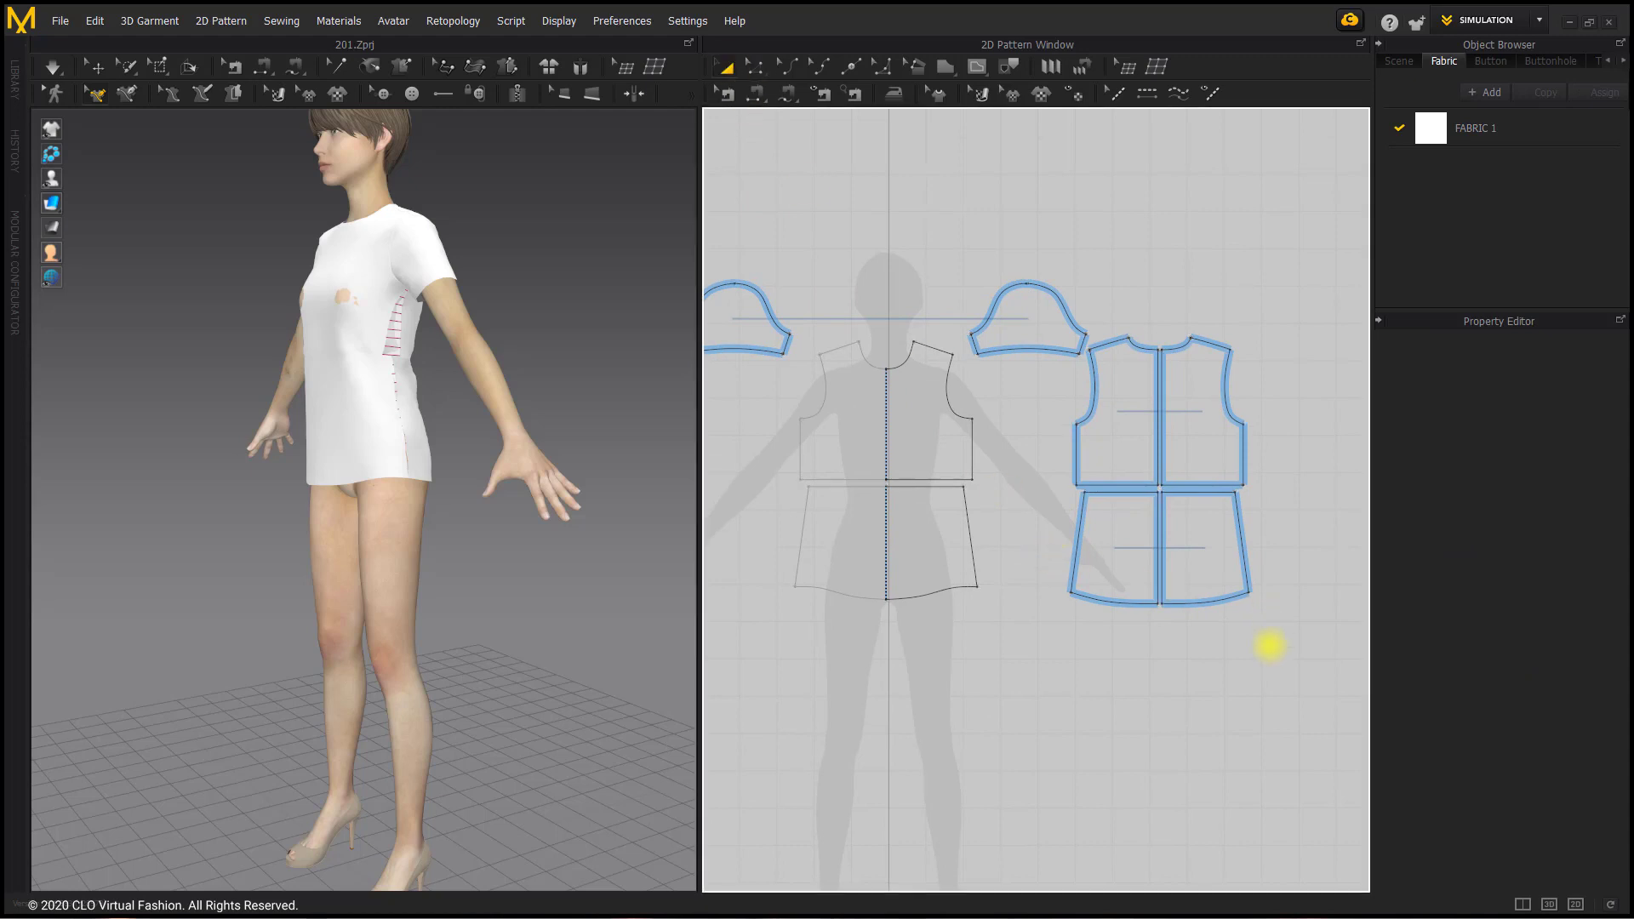
pyautogui.click(1203, 542)
pyautogui.keyDown('shift'); pyautogui.click(1107, 542); pyautogui.keyUp('shift')
pyautogui.keyDown('shift'); pyautogui.click(937, 547); pyautogui.keyUp('shift')
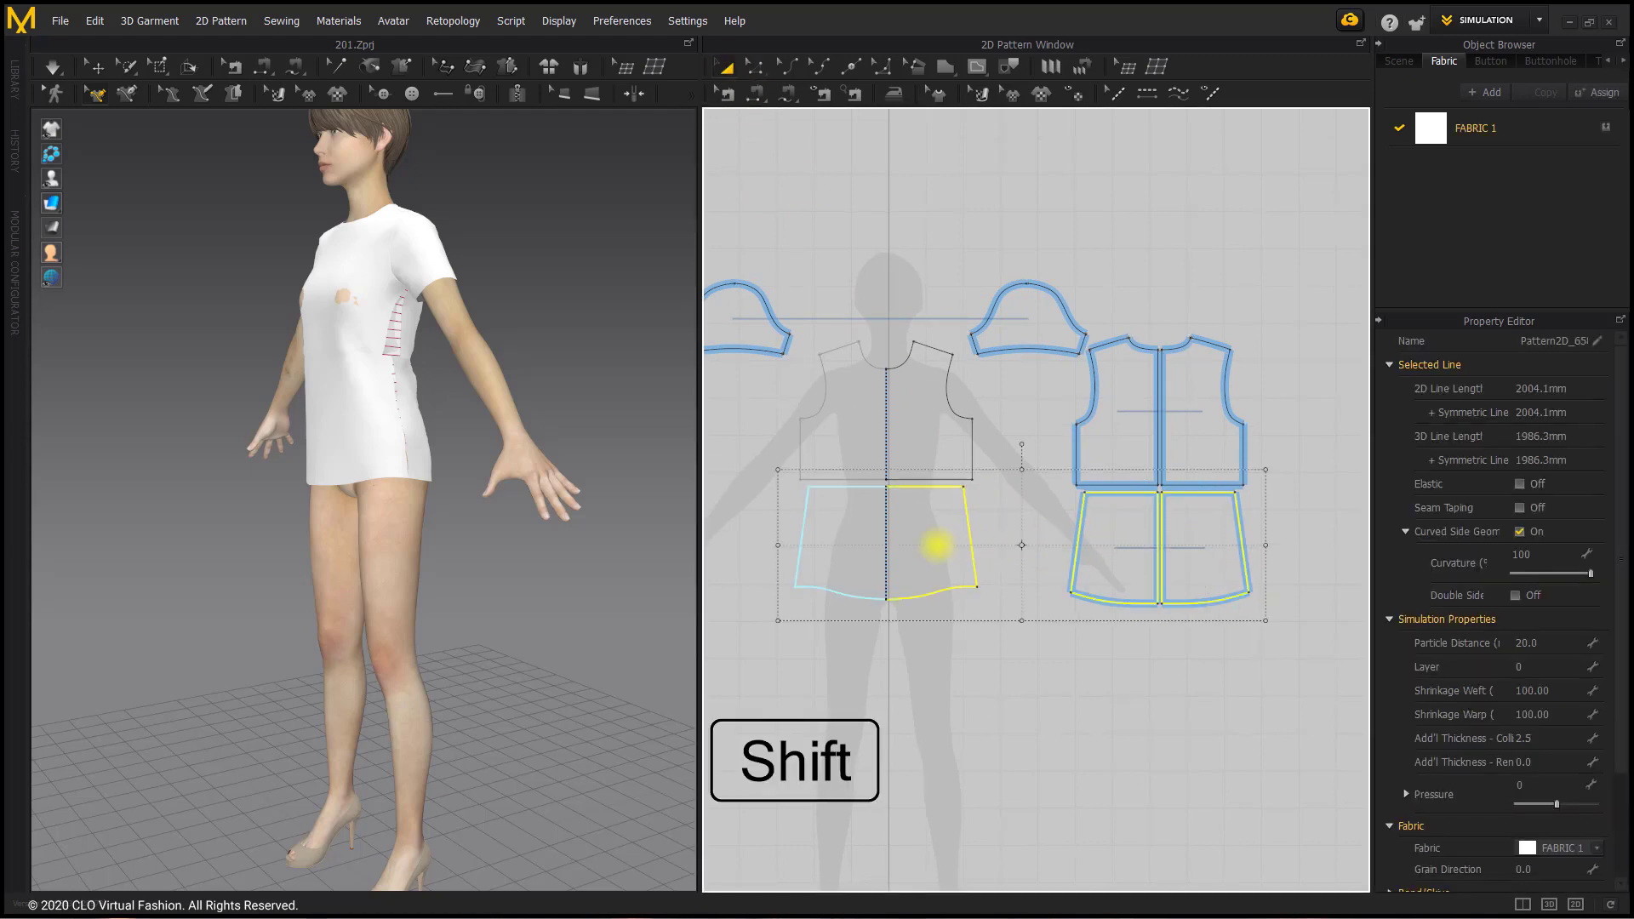
pyautogui.moveTo(936, 552); pyautogui.dragTo(937, 604)
pyautogui.click(953, 685)
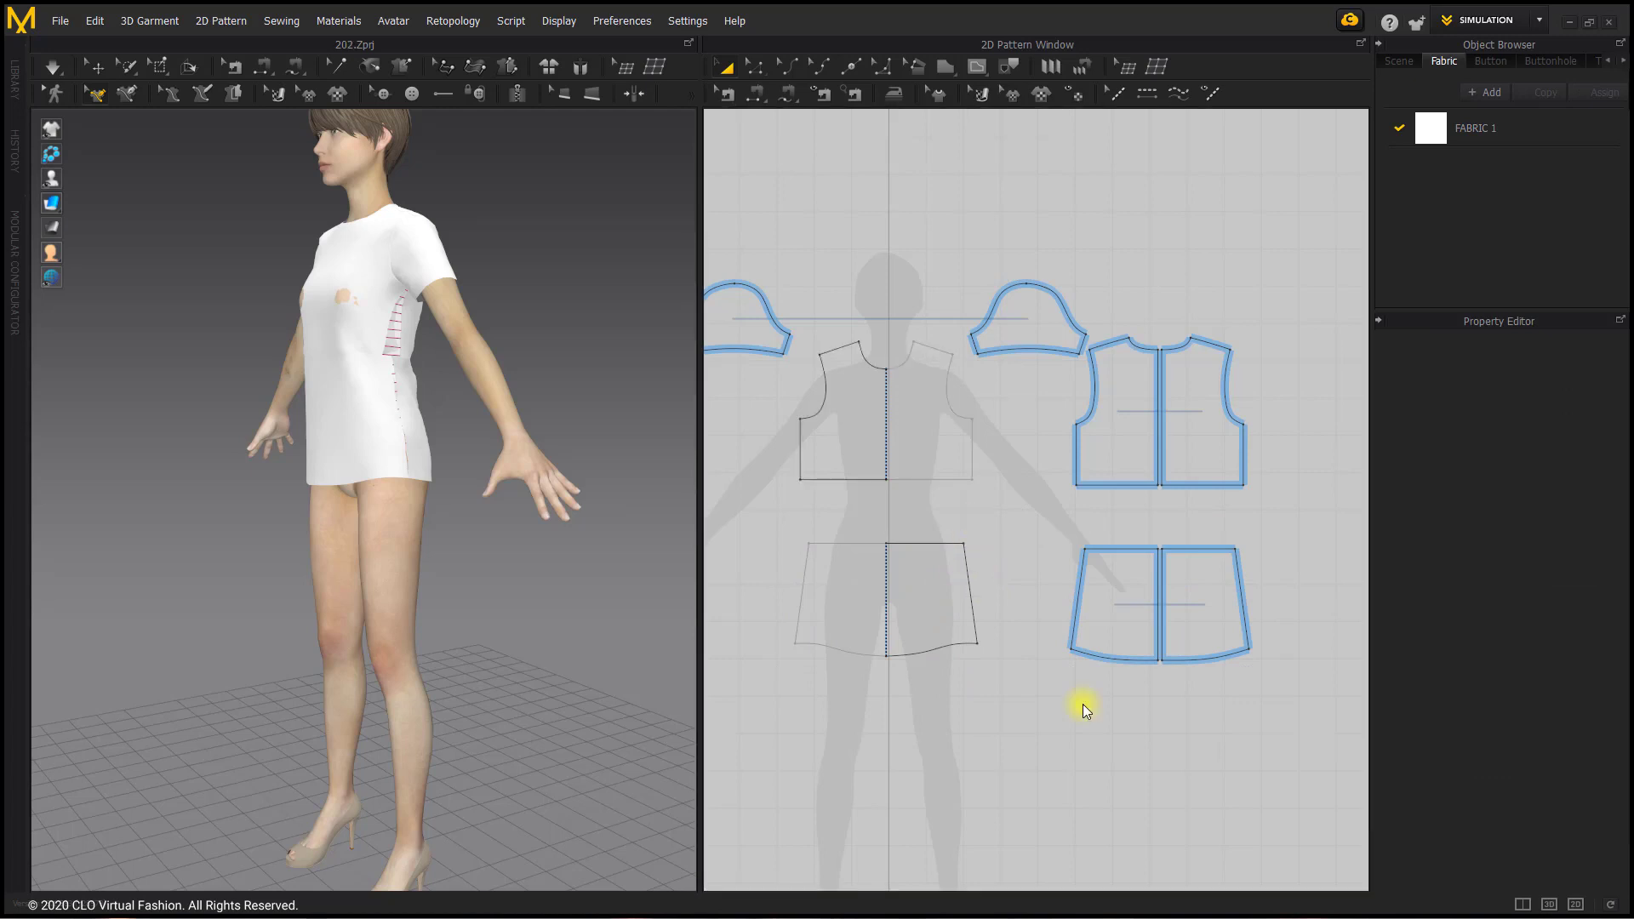
# Step: Measure the combined front and back waist edges, and begin a rectangle pattern below the upper front piece with a width of 449.3 mm
pyautogui.click(755, 67)
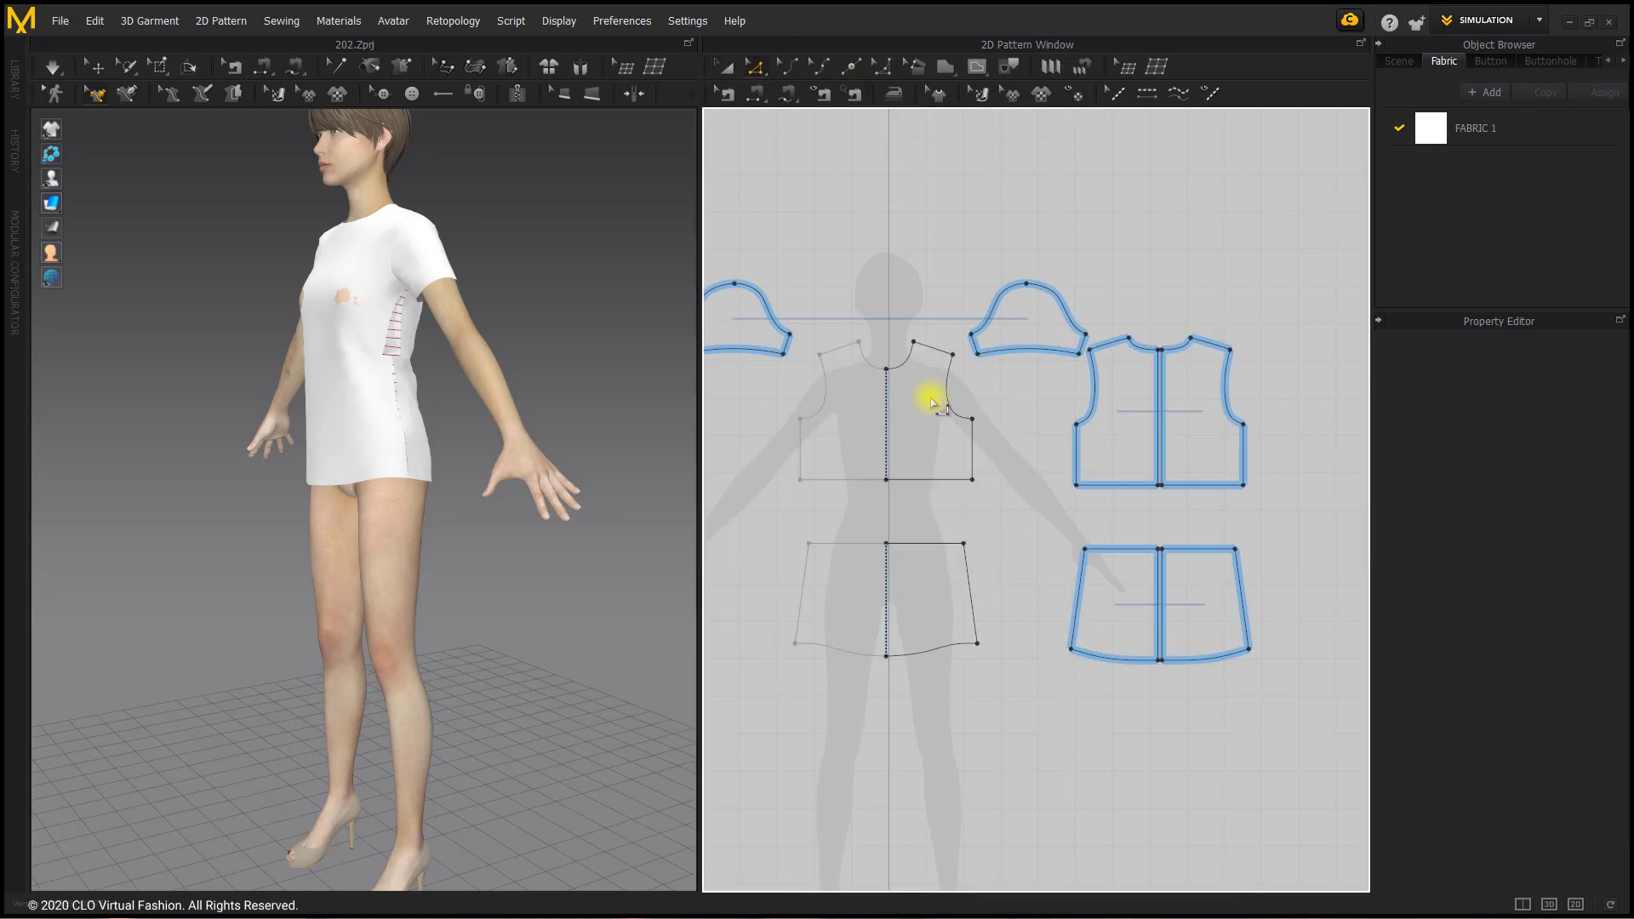
pyautogui.click(934, 480)
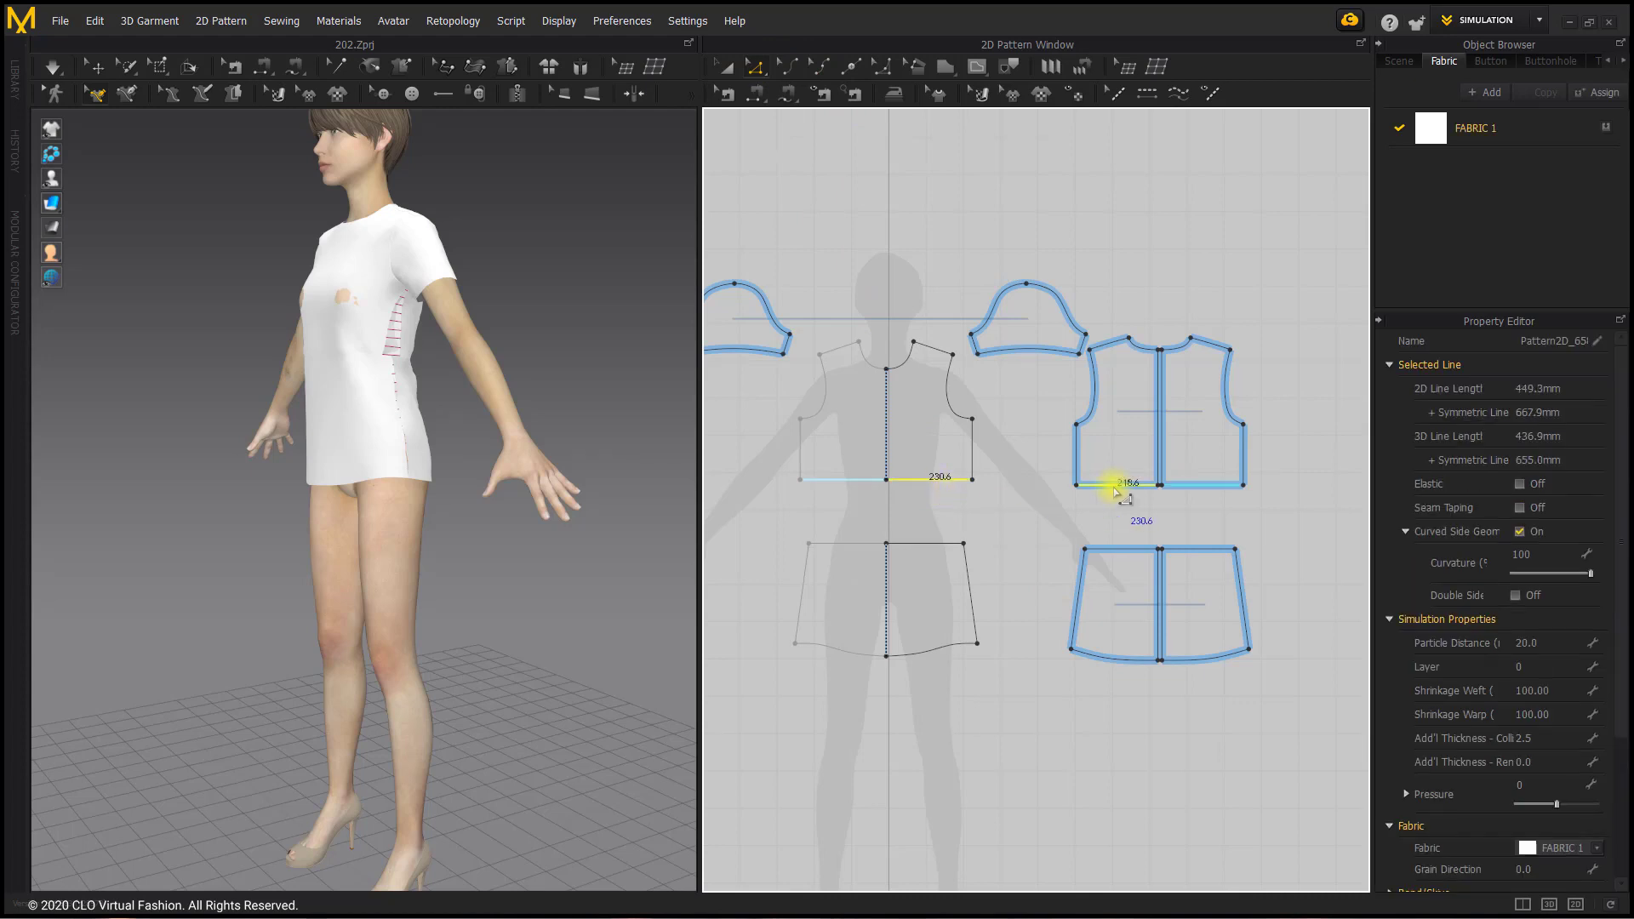
pyautogui.click(947, 75)
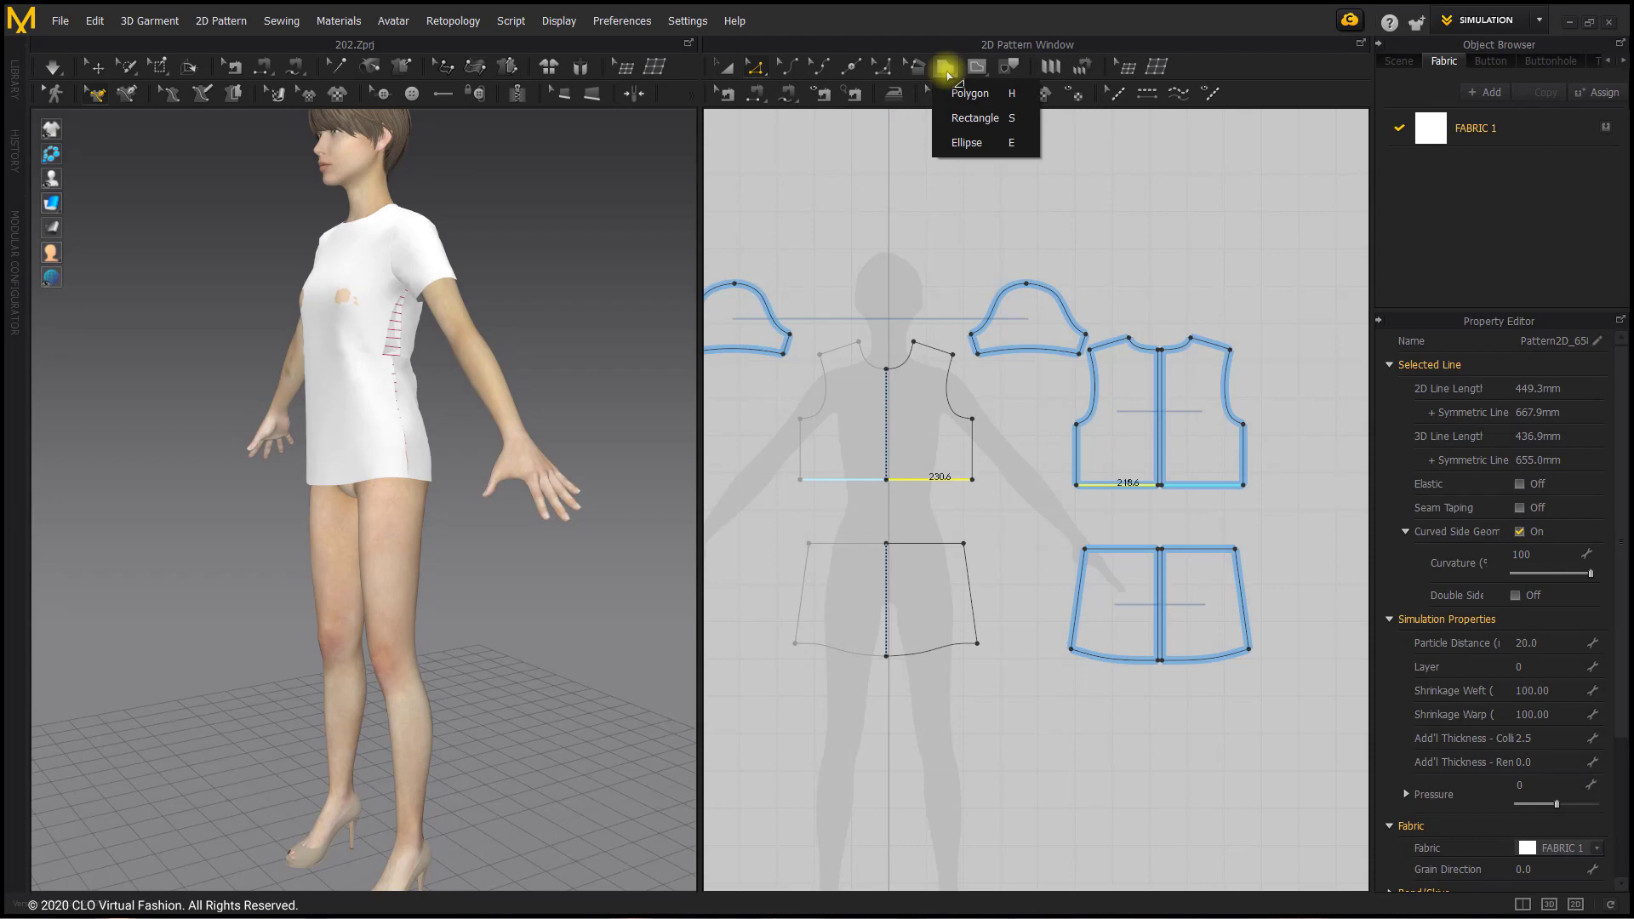
pyautogui.click(970, 119)
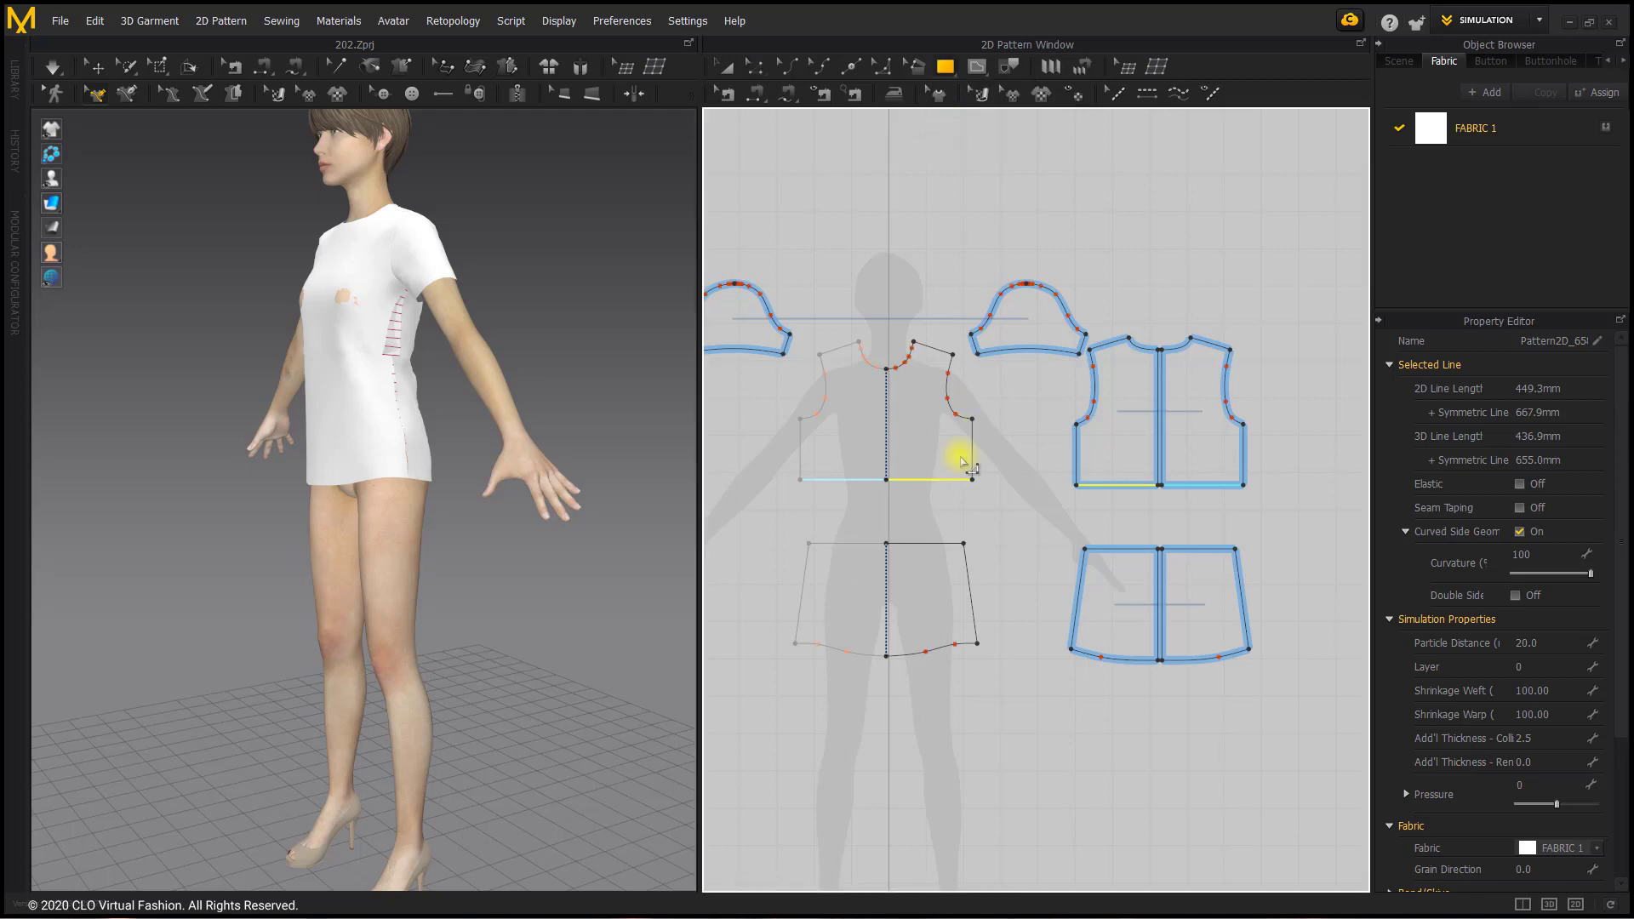
pyautogui.click(888, 509)
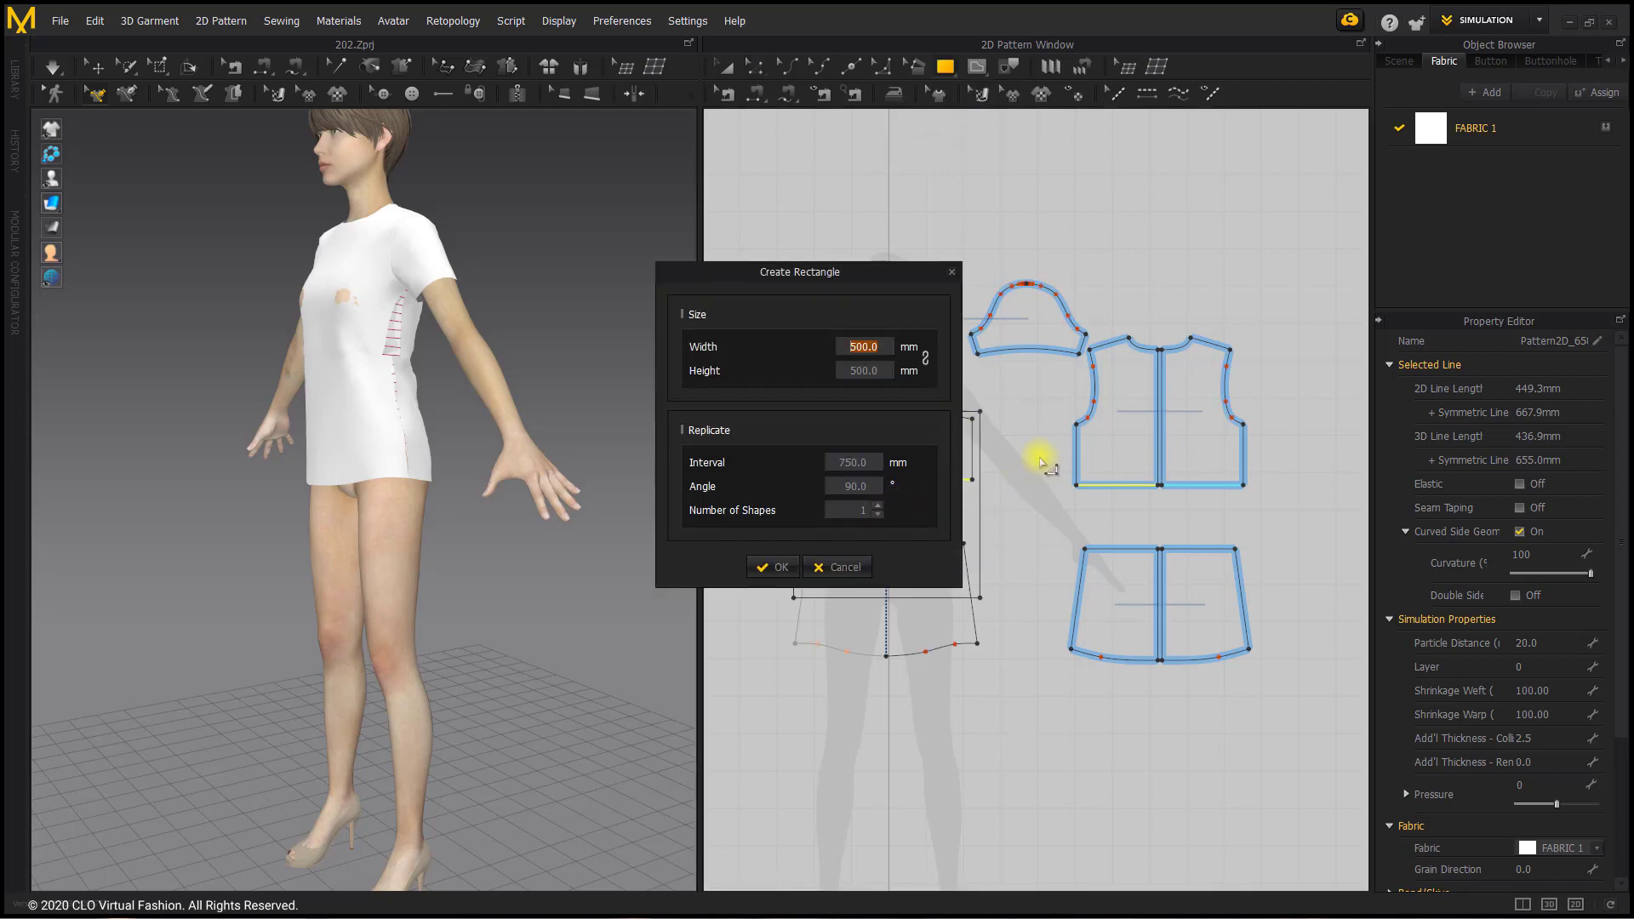
pyautogui.write('449.3')
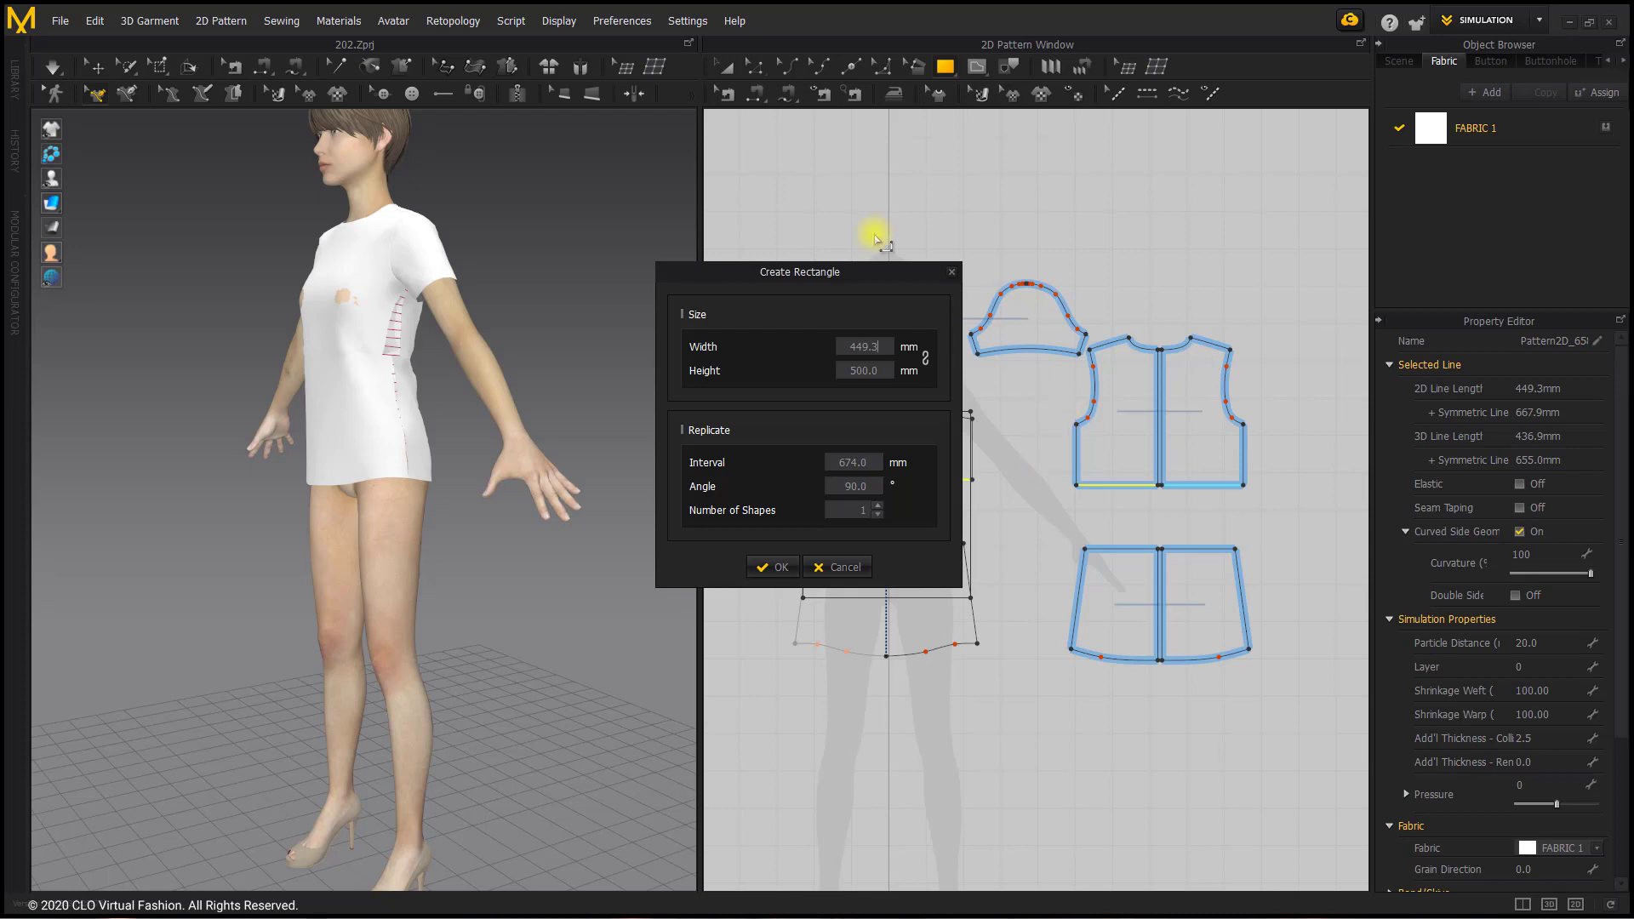
# Step: Set the rectangle's height to 120 mm and create the piece
pyautogui.moveTo(860, 272); pyautogui.dragTo(605, 261)
pyautogui.click(627, 358)
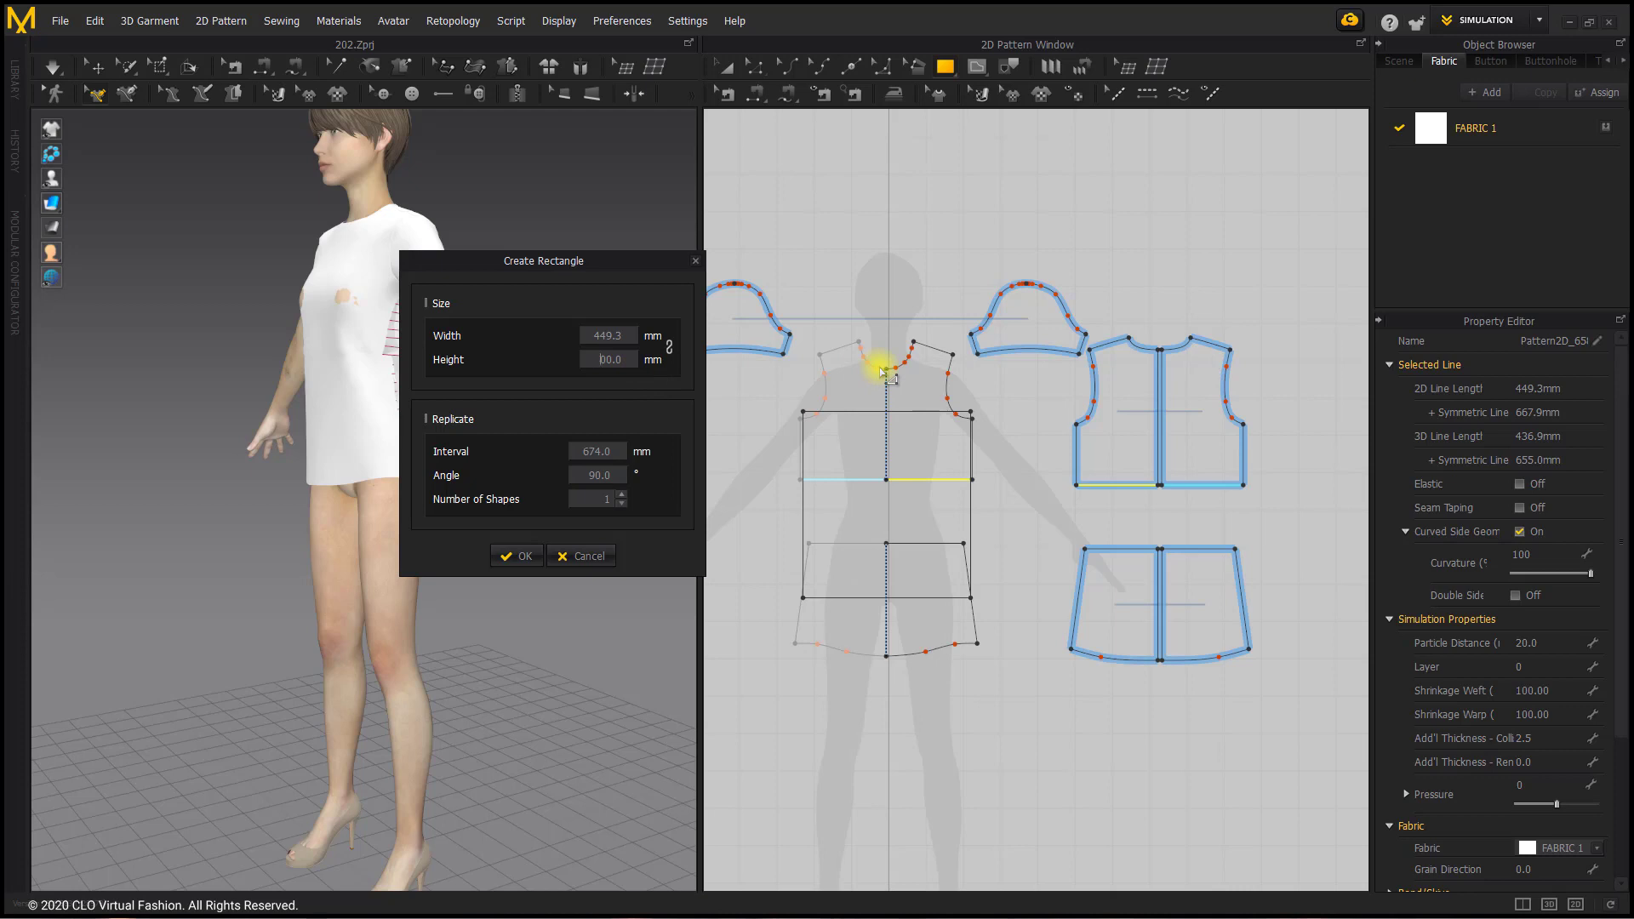
pyautogui.moveTo(599, 360); pyautogui.dragTo(639, 364)
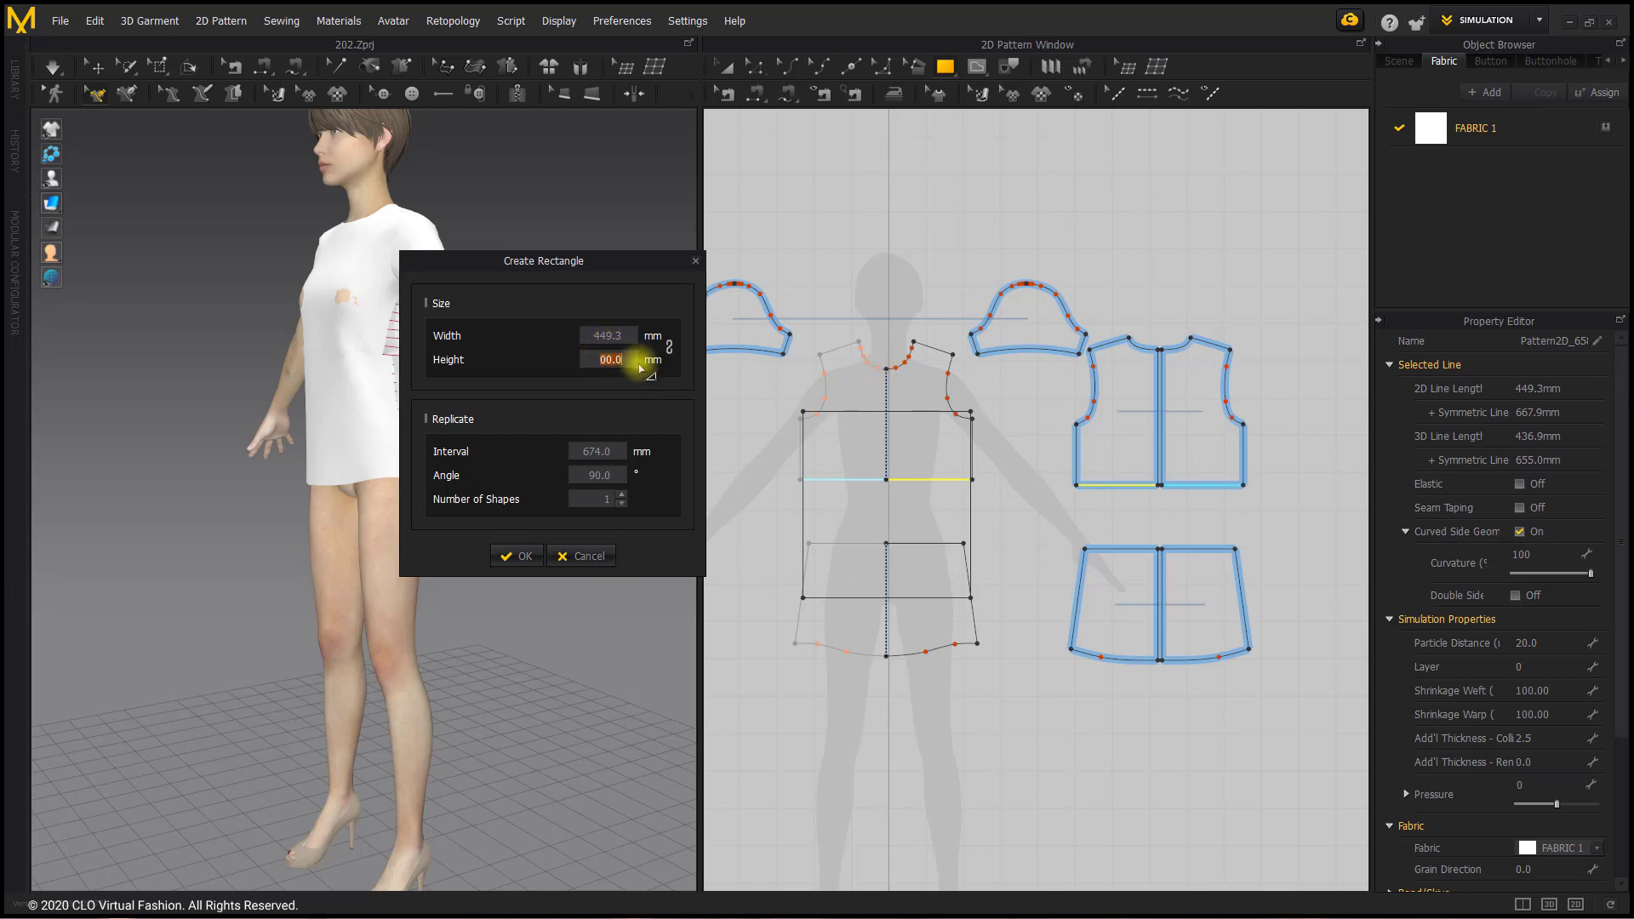
pyautogui.write('150')
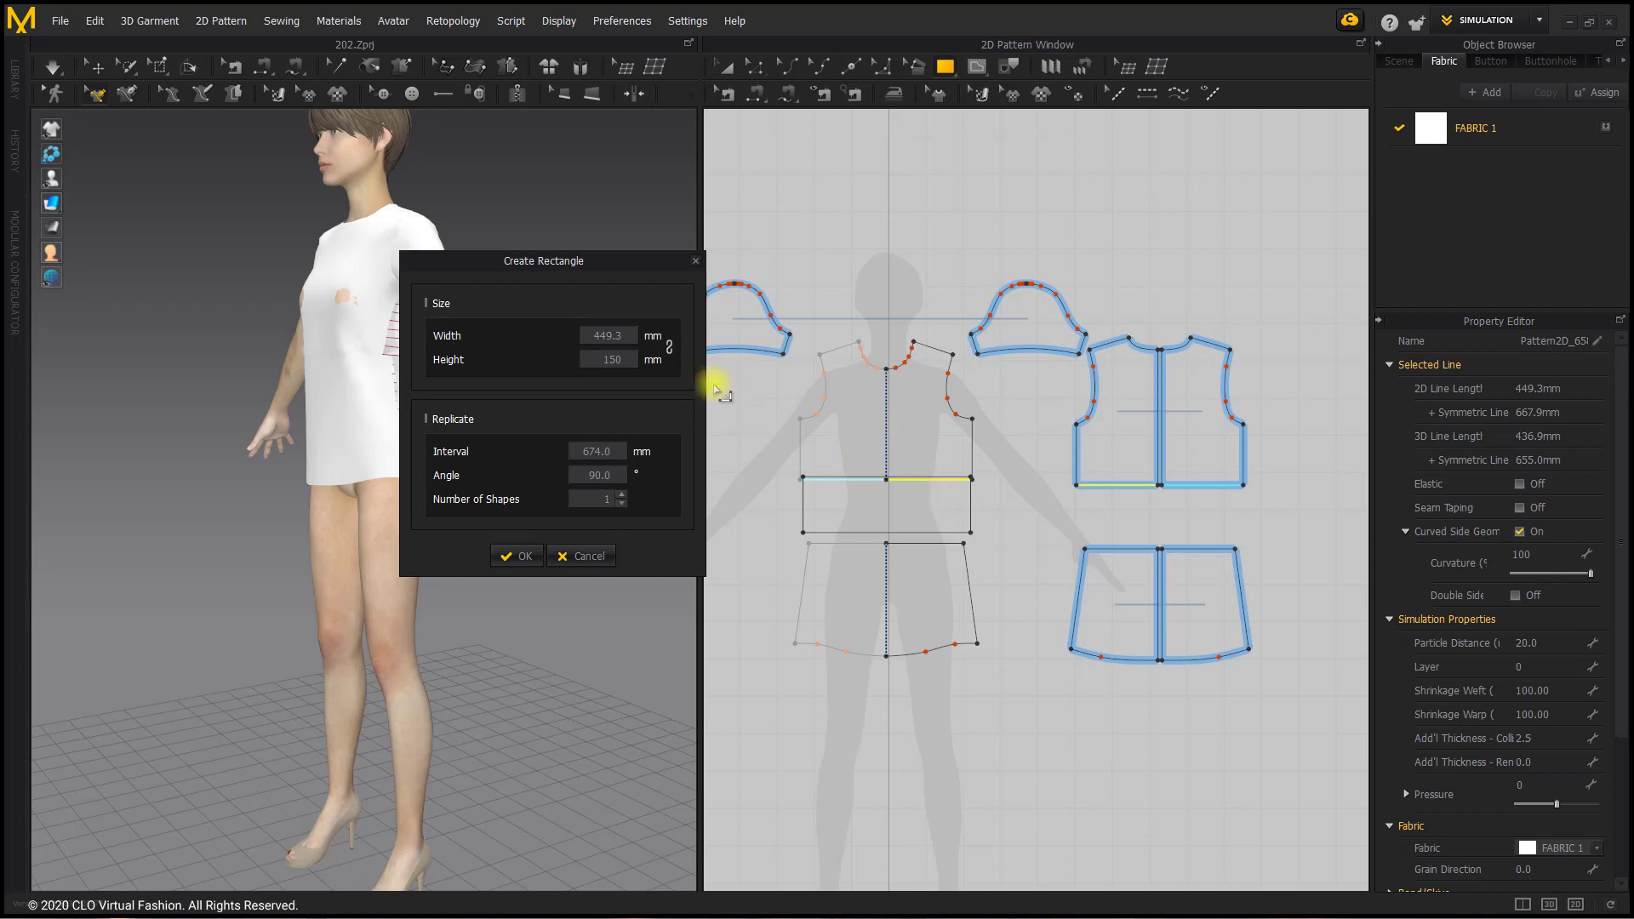
pyautogui.press('BackSpace')
pyautogui.press('BackSpace')
pyautogui.write('20')
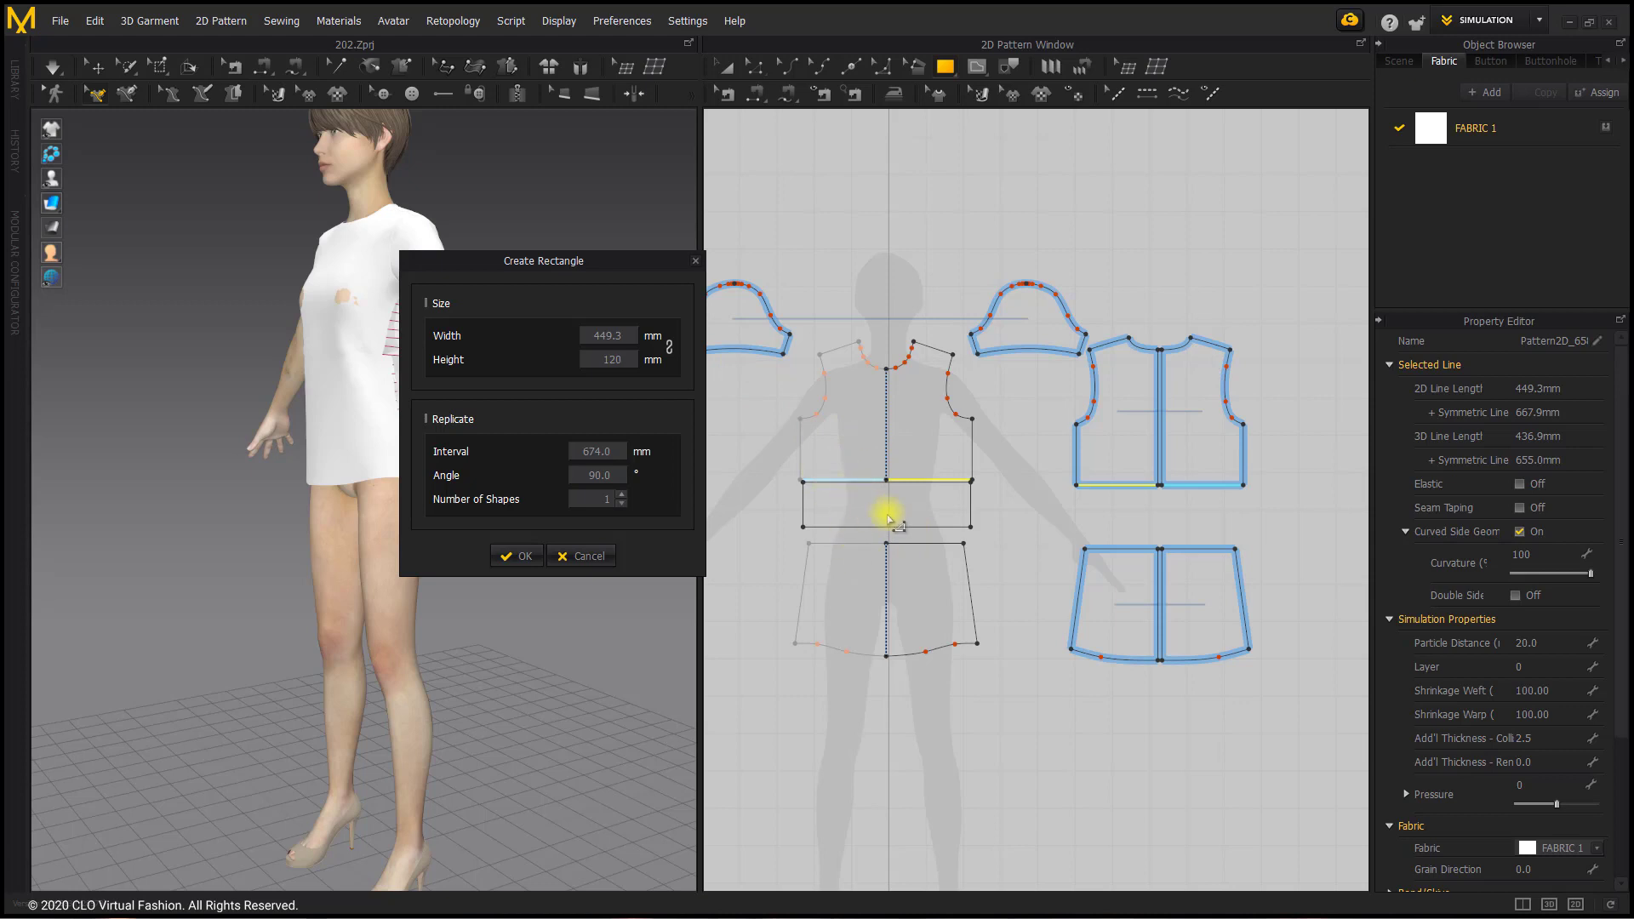
pyautogui.click(525, 556)
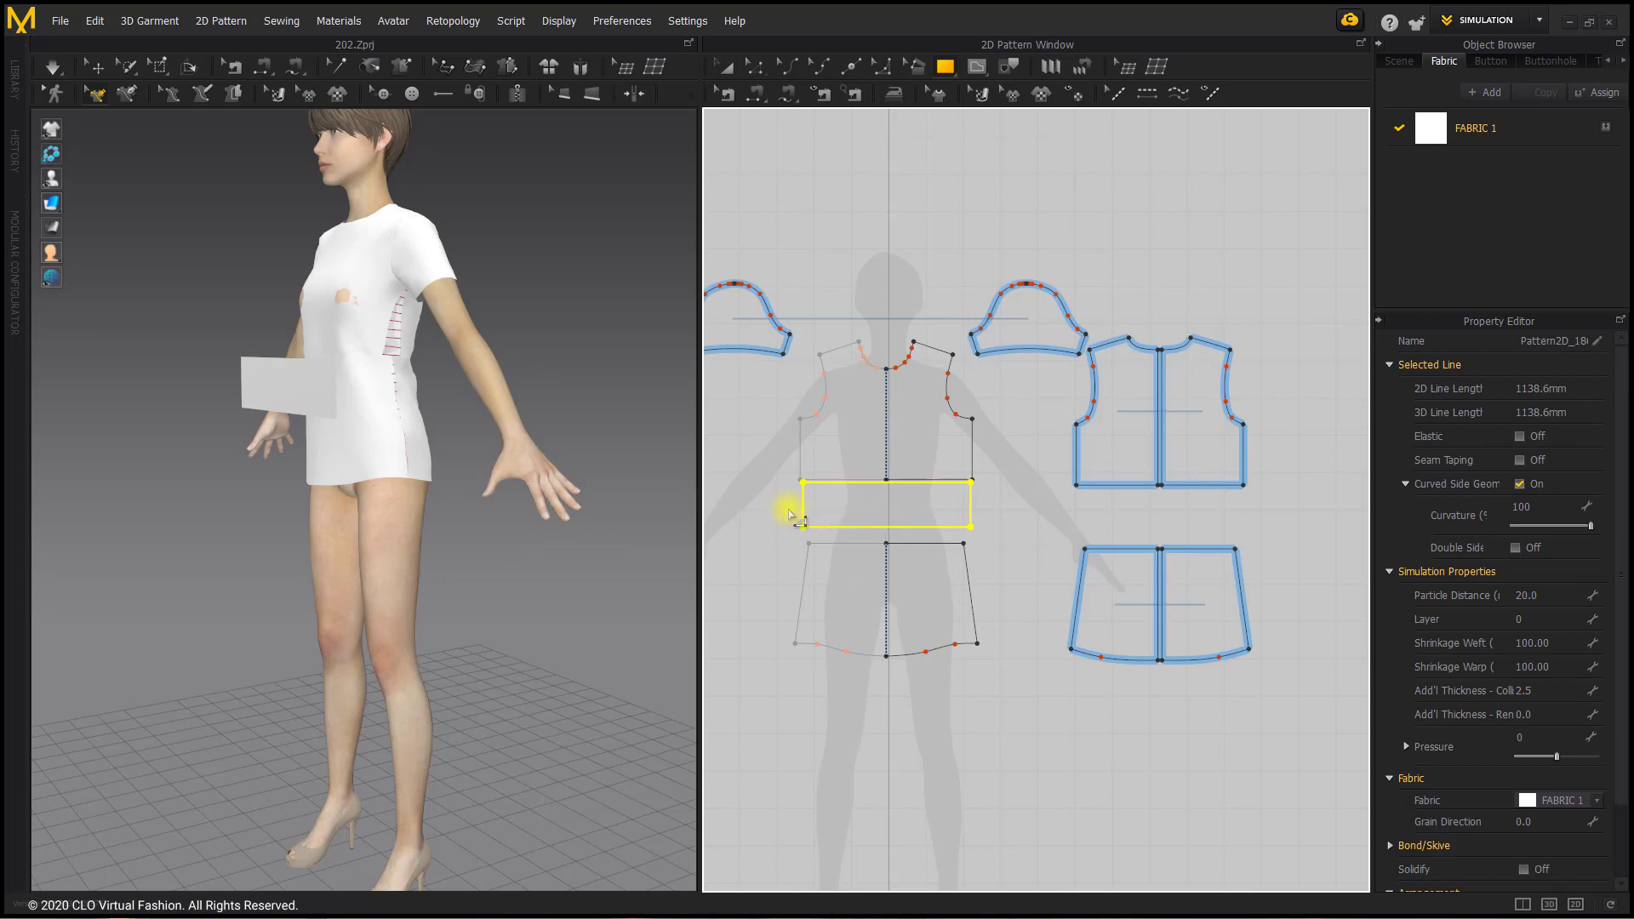
# Step: Unfold the rectangle about the short edge nearest the back pieces to double its width
pyautogui.moveTo(379, 390); pyautogui.dragTo(468, 394, button='right')
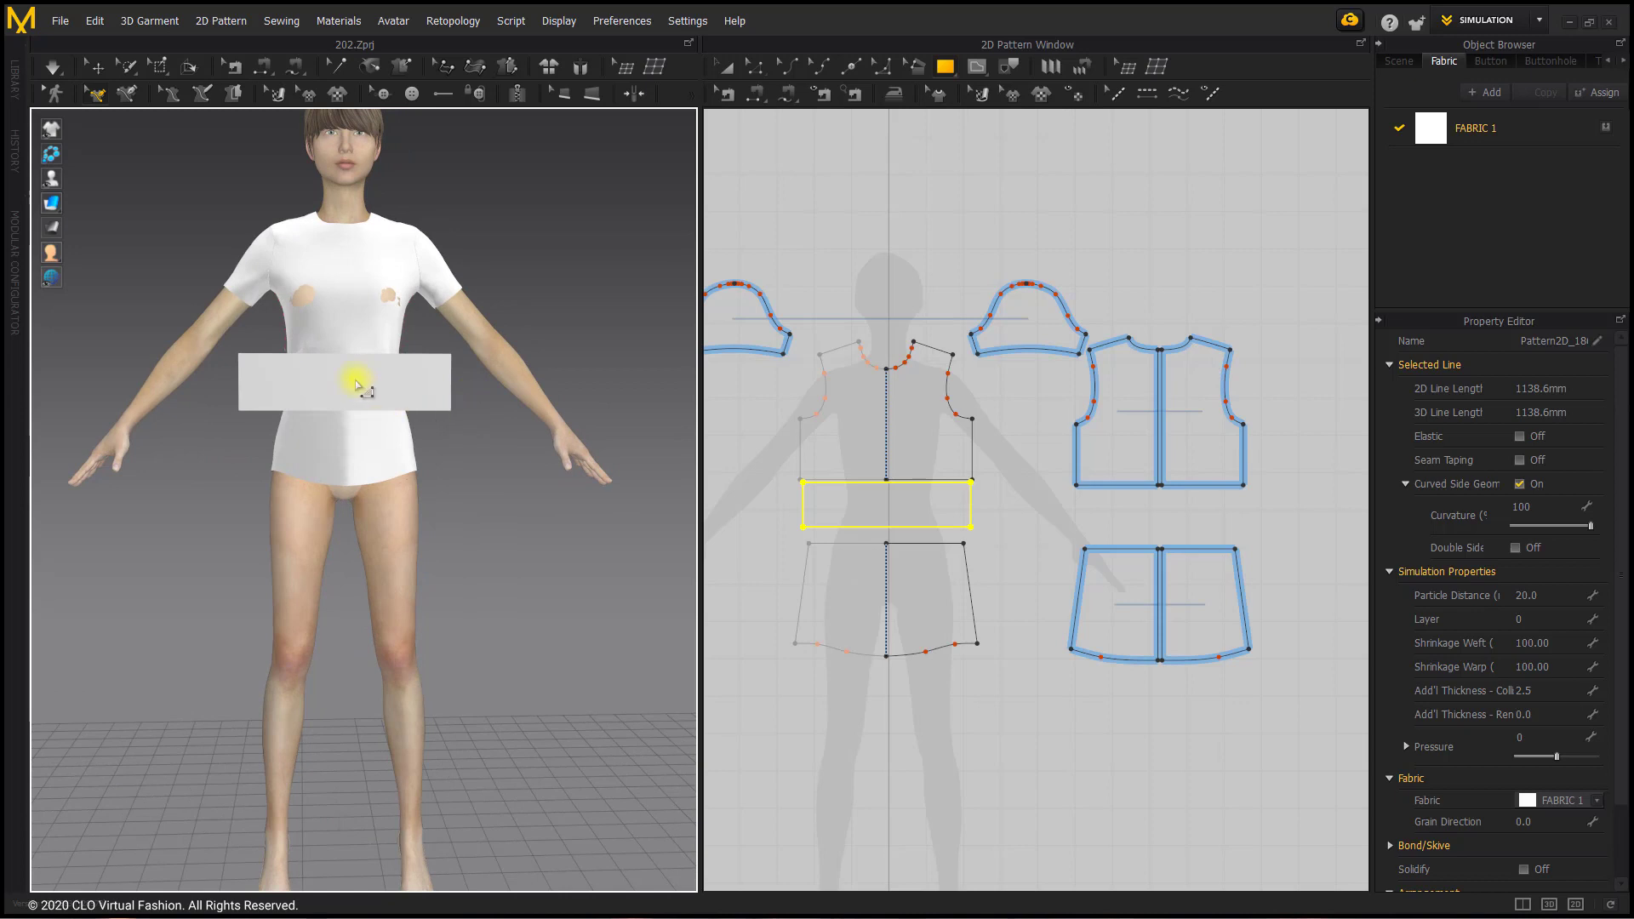
pyautogui.click(755, 67)
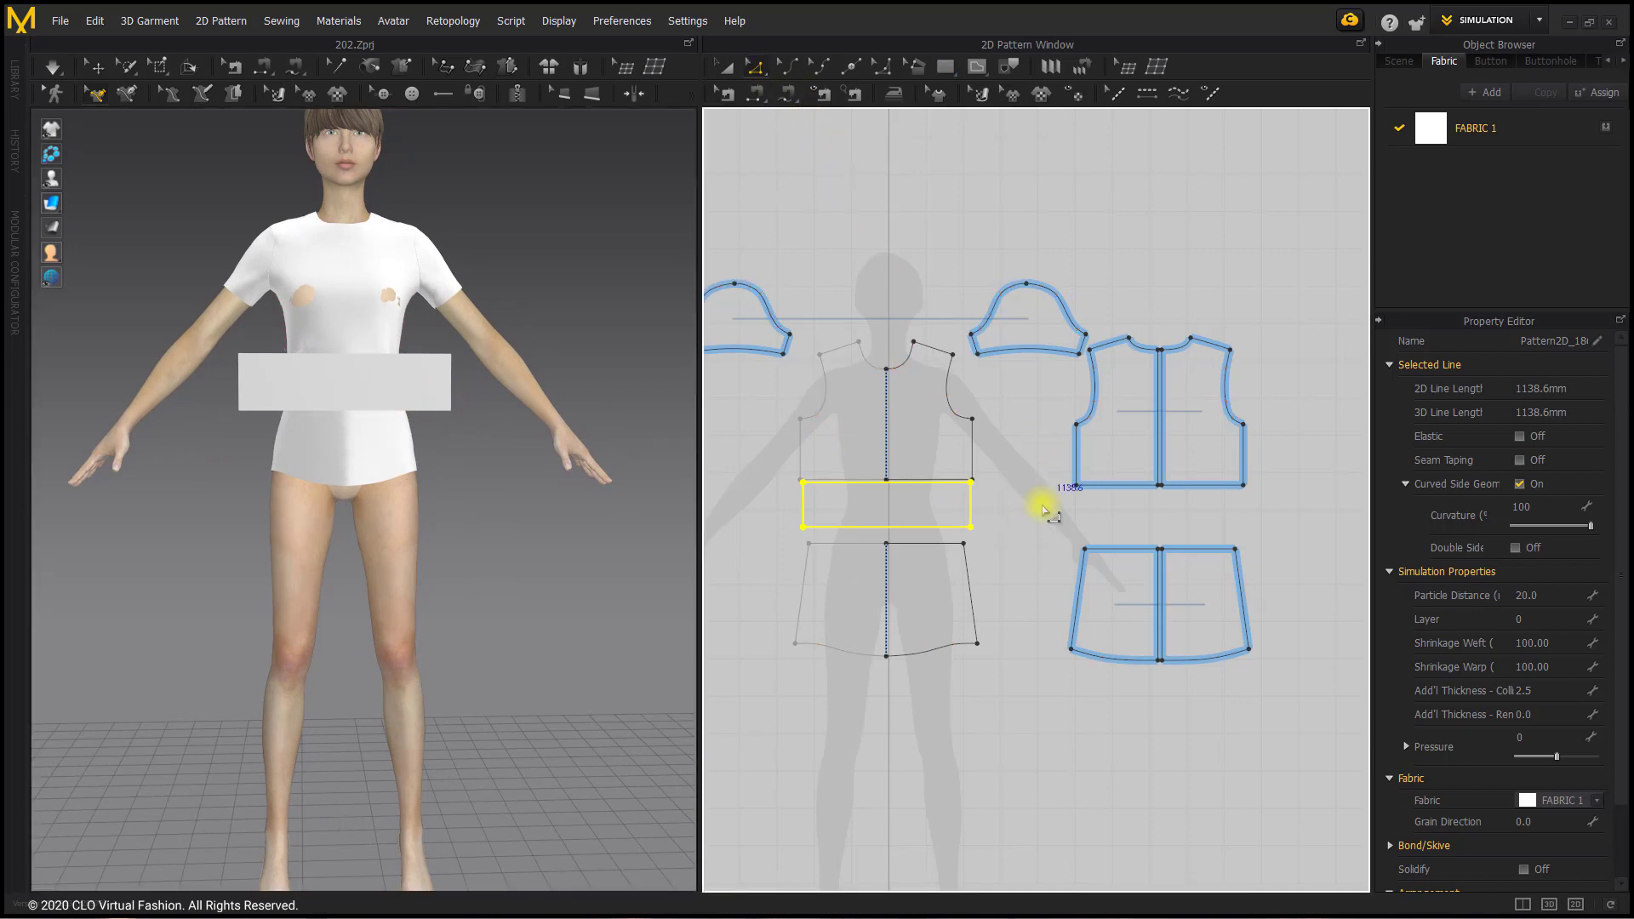
pyautogui.click(983, 505)
pyautogui.rightClick(979, 504)
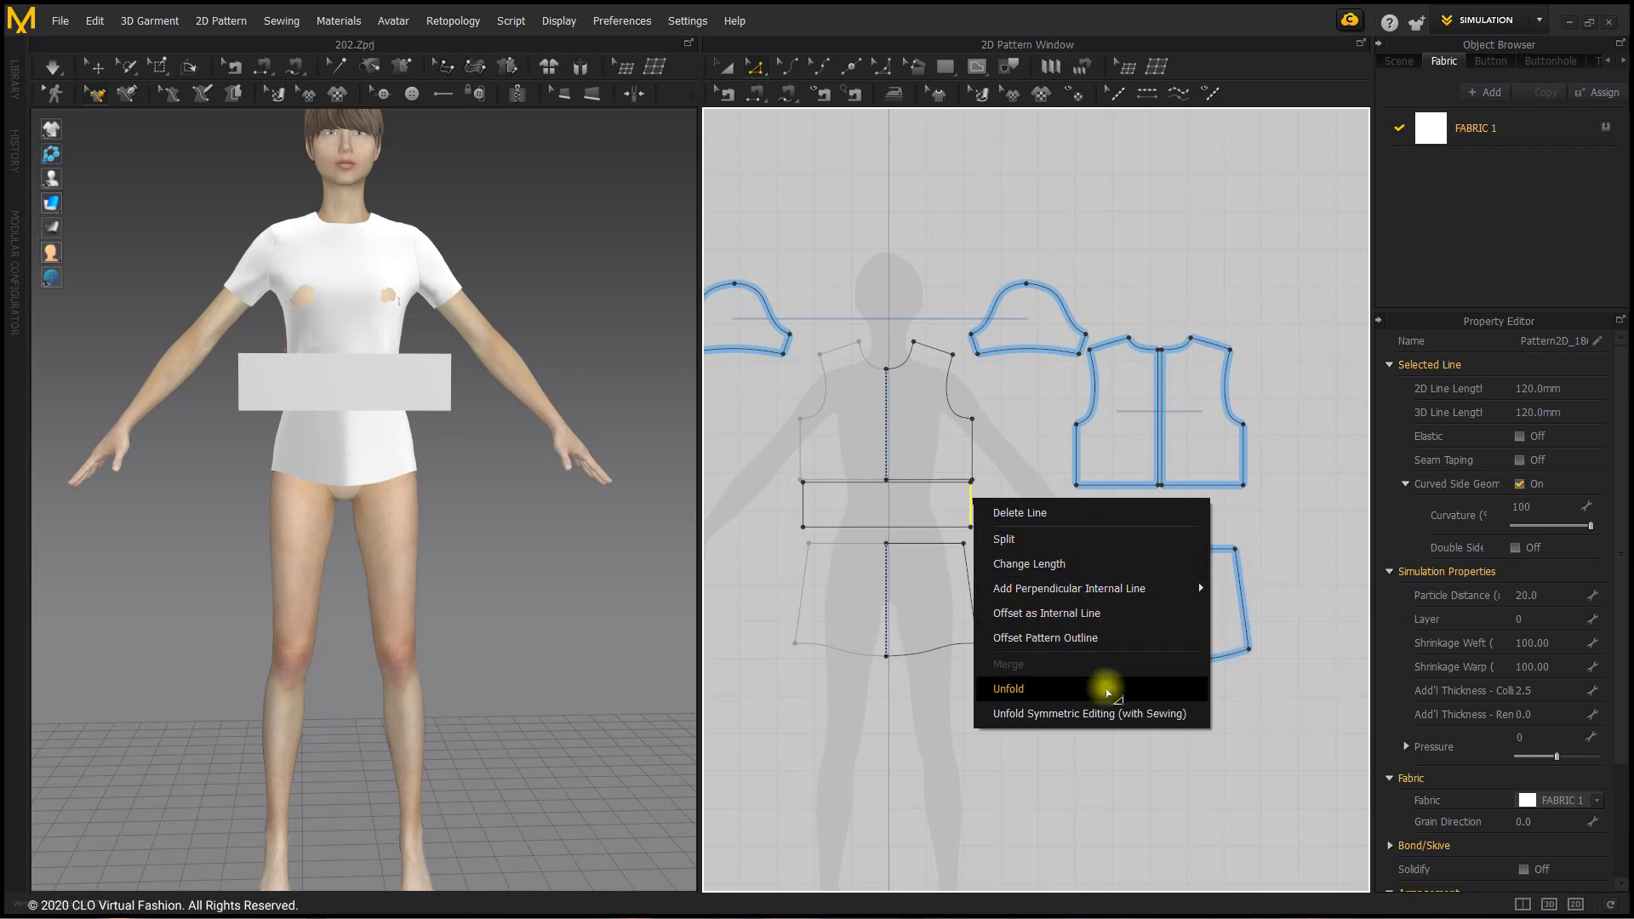
pyautogui.click(1106, 690)
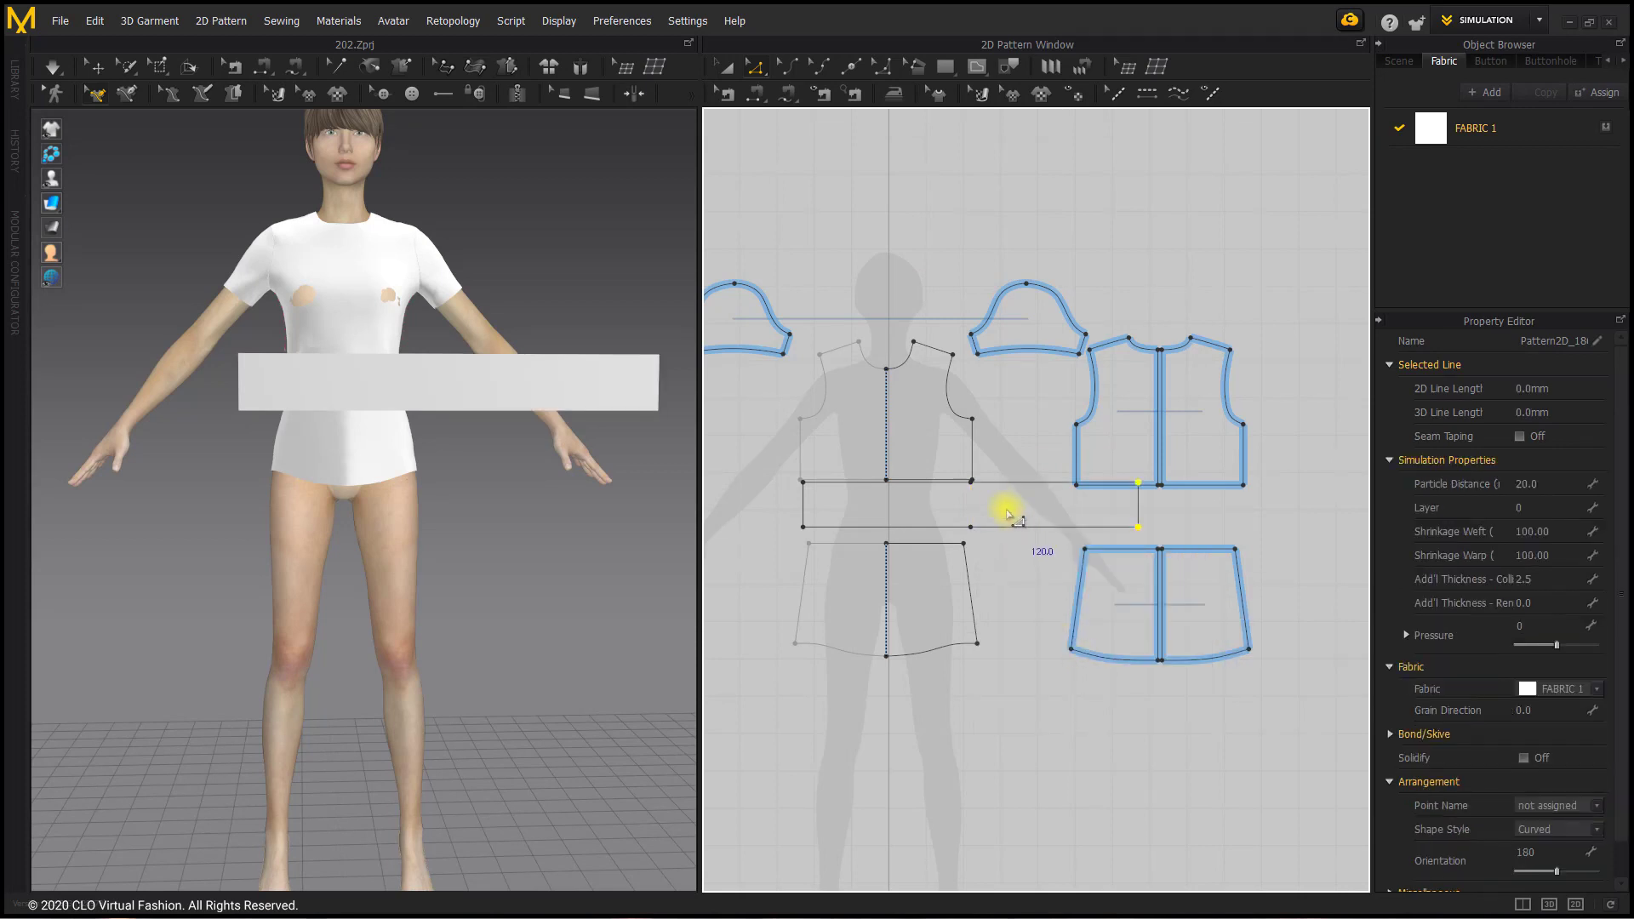
# Step: Delete the two leftover points at the former fold line on the rectangle's long edges
pyautogui.click(985, 534)
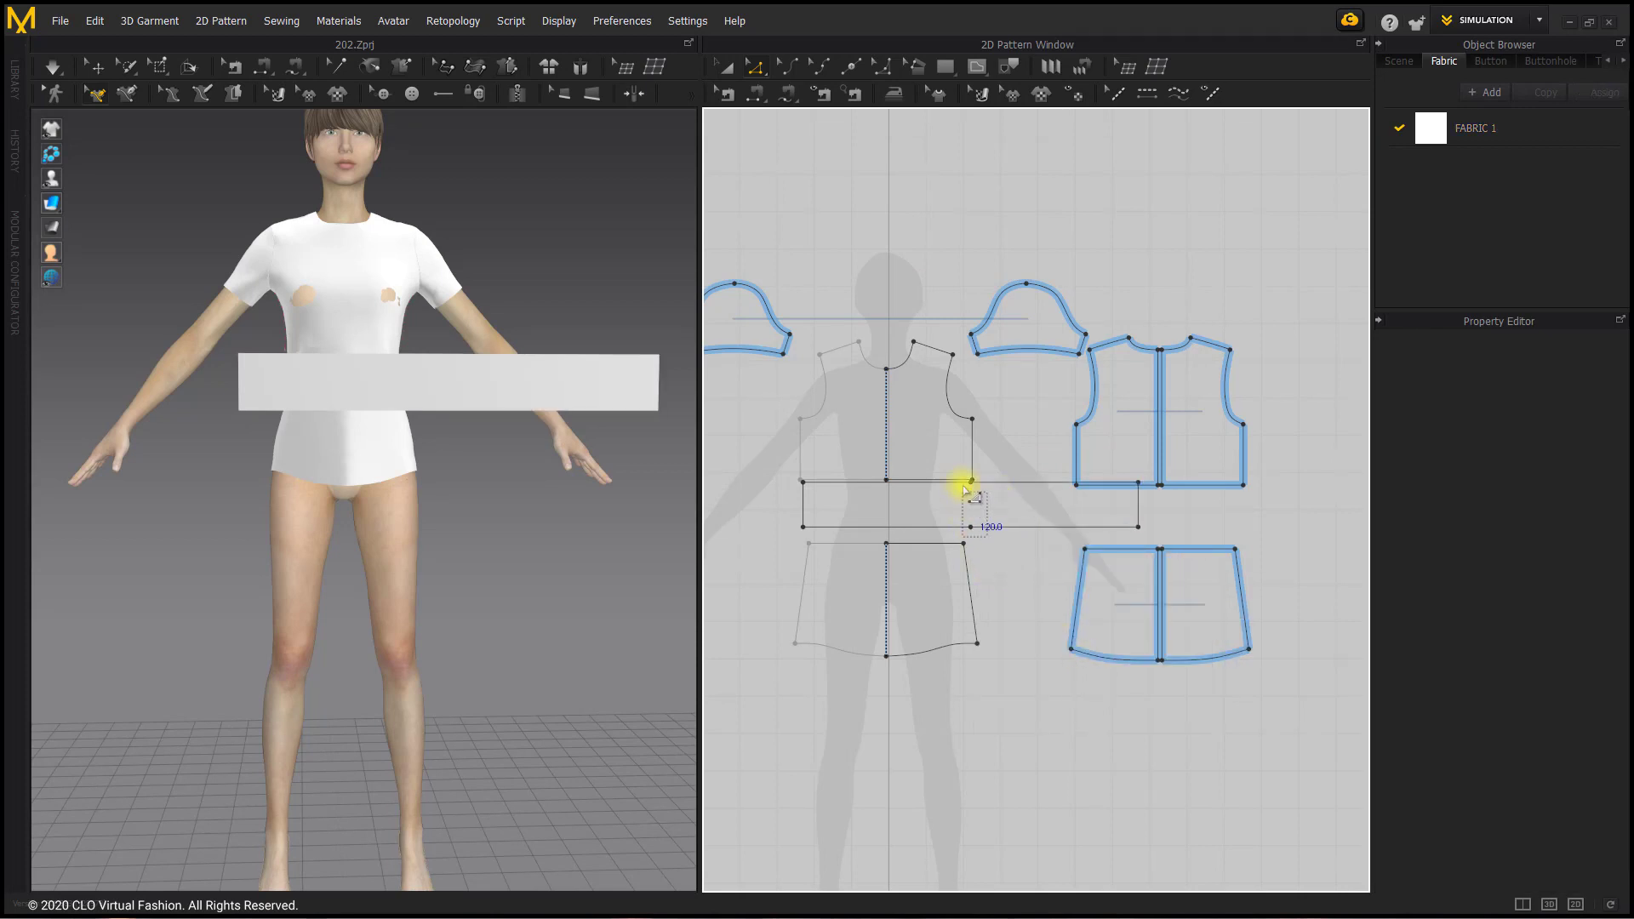
pyautogui.moveTo(960, 475); pyautogui.dragTo(989, 538)
pyautogui.click(985, 511)
# Step: Move the unfolded rectangle so it is centred on the avatar's centre line between the upper and lower front pieces
pyautogui.click(725, 68)
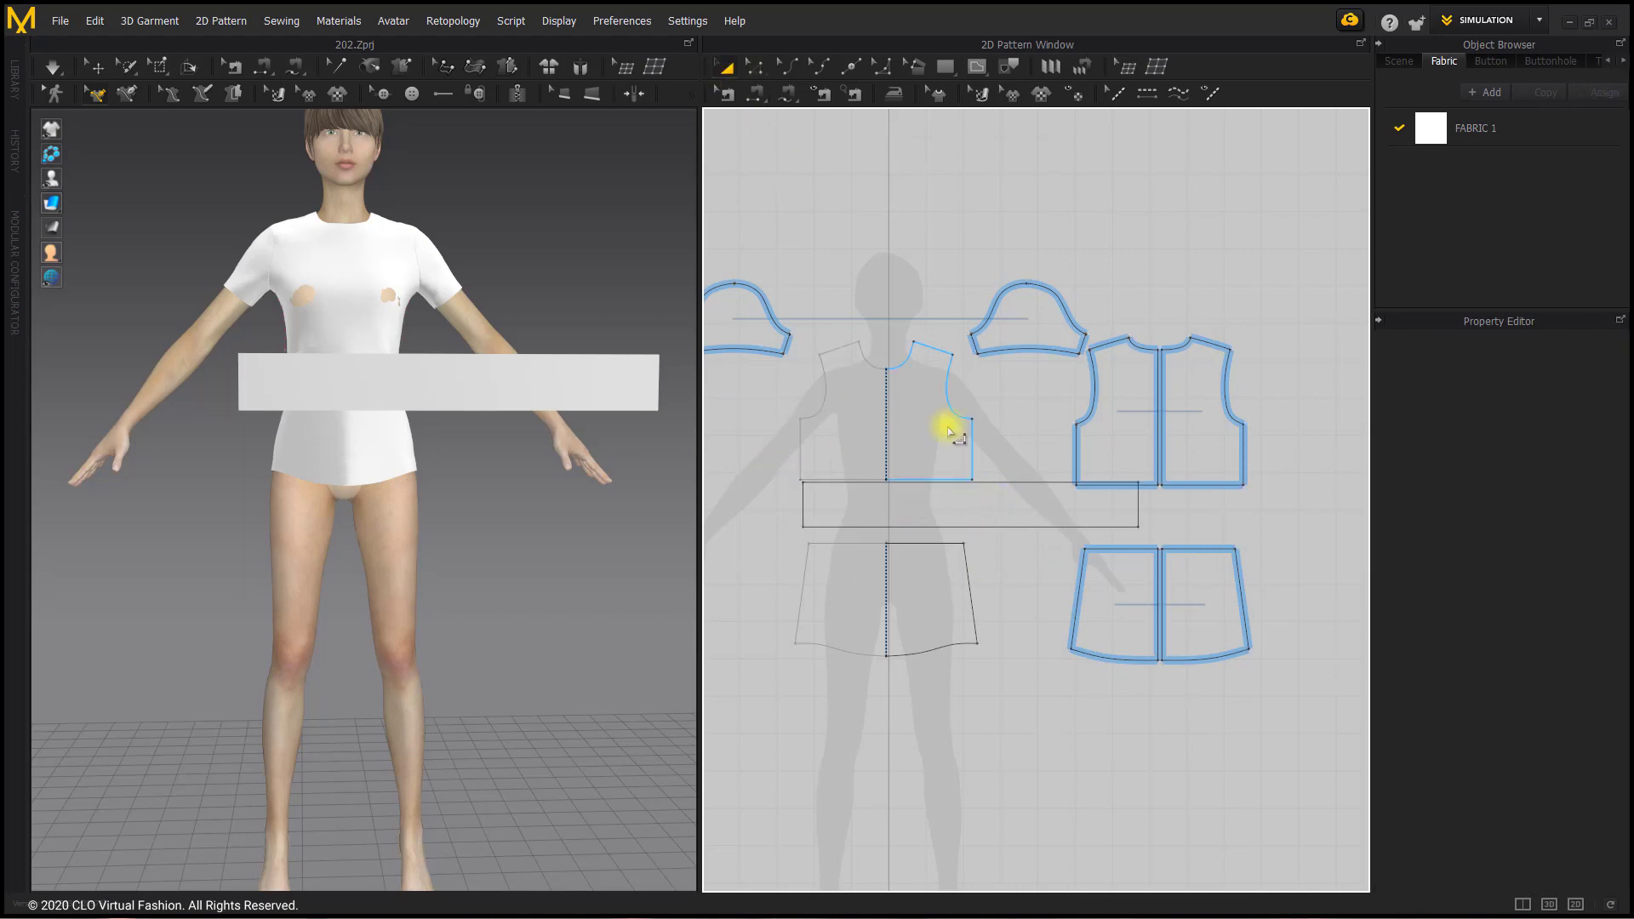
pyautogui.moveTo(978, 511); pyautogui.dragTo(911, 509)
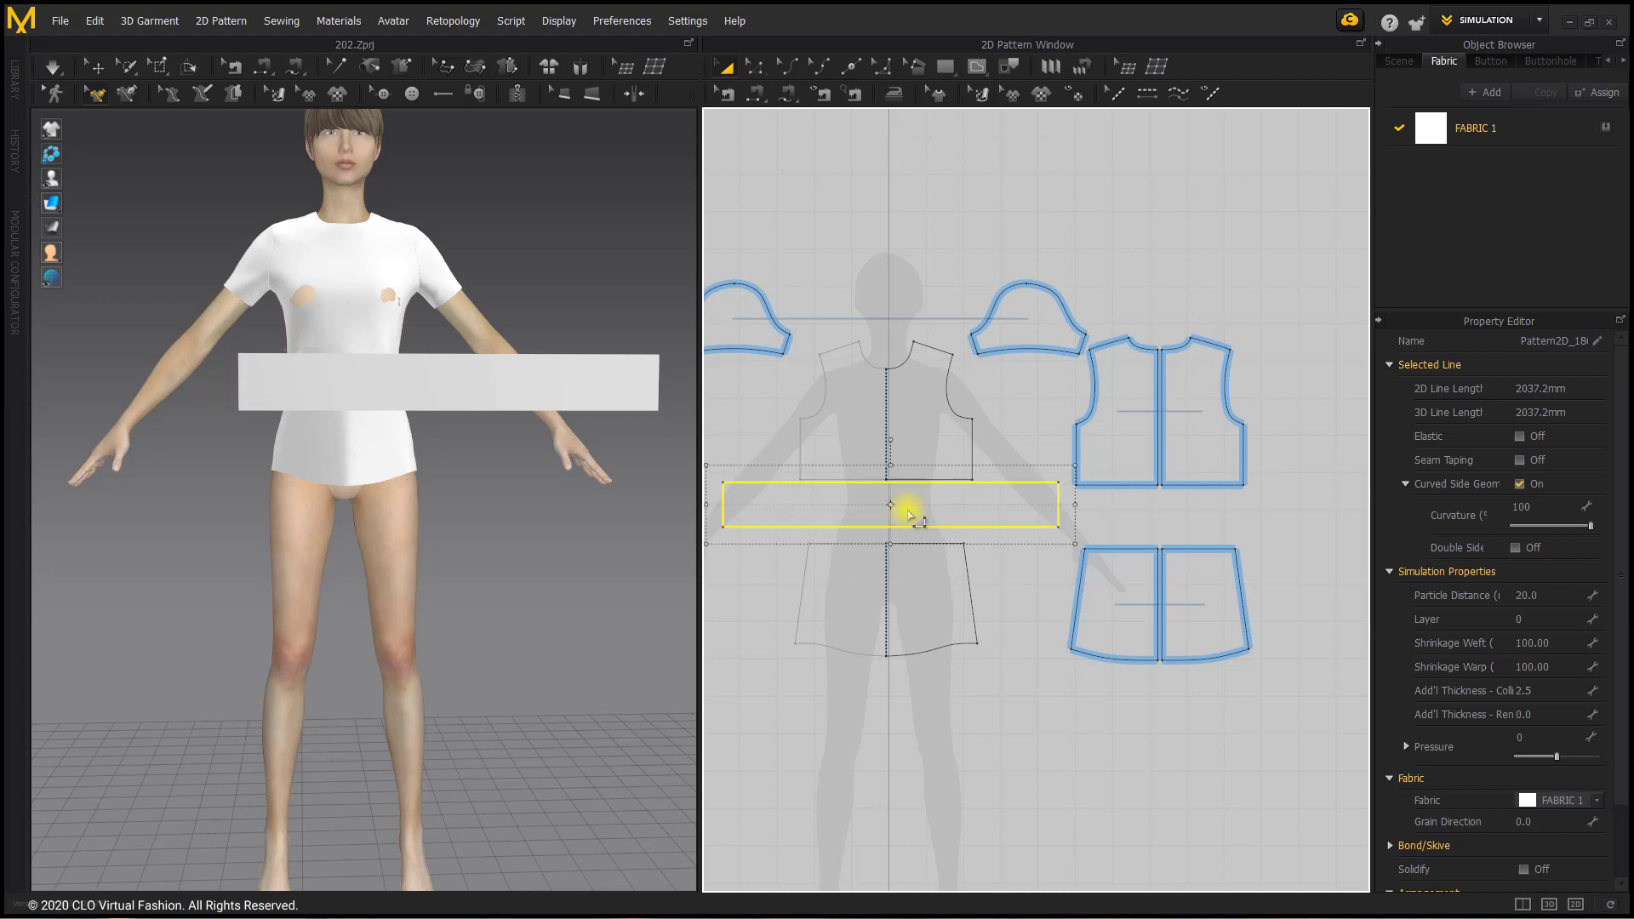
pyautogui.click(1004, 447)
pyautogui.moveTo(945, 321); pyautogui.dragTo(992, 310, button='middle')
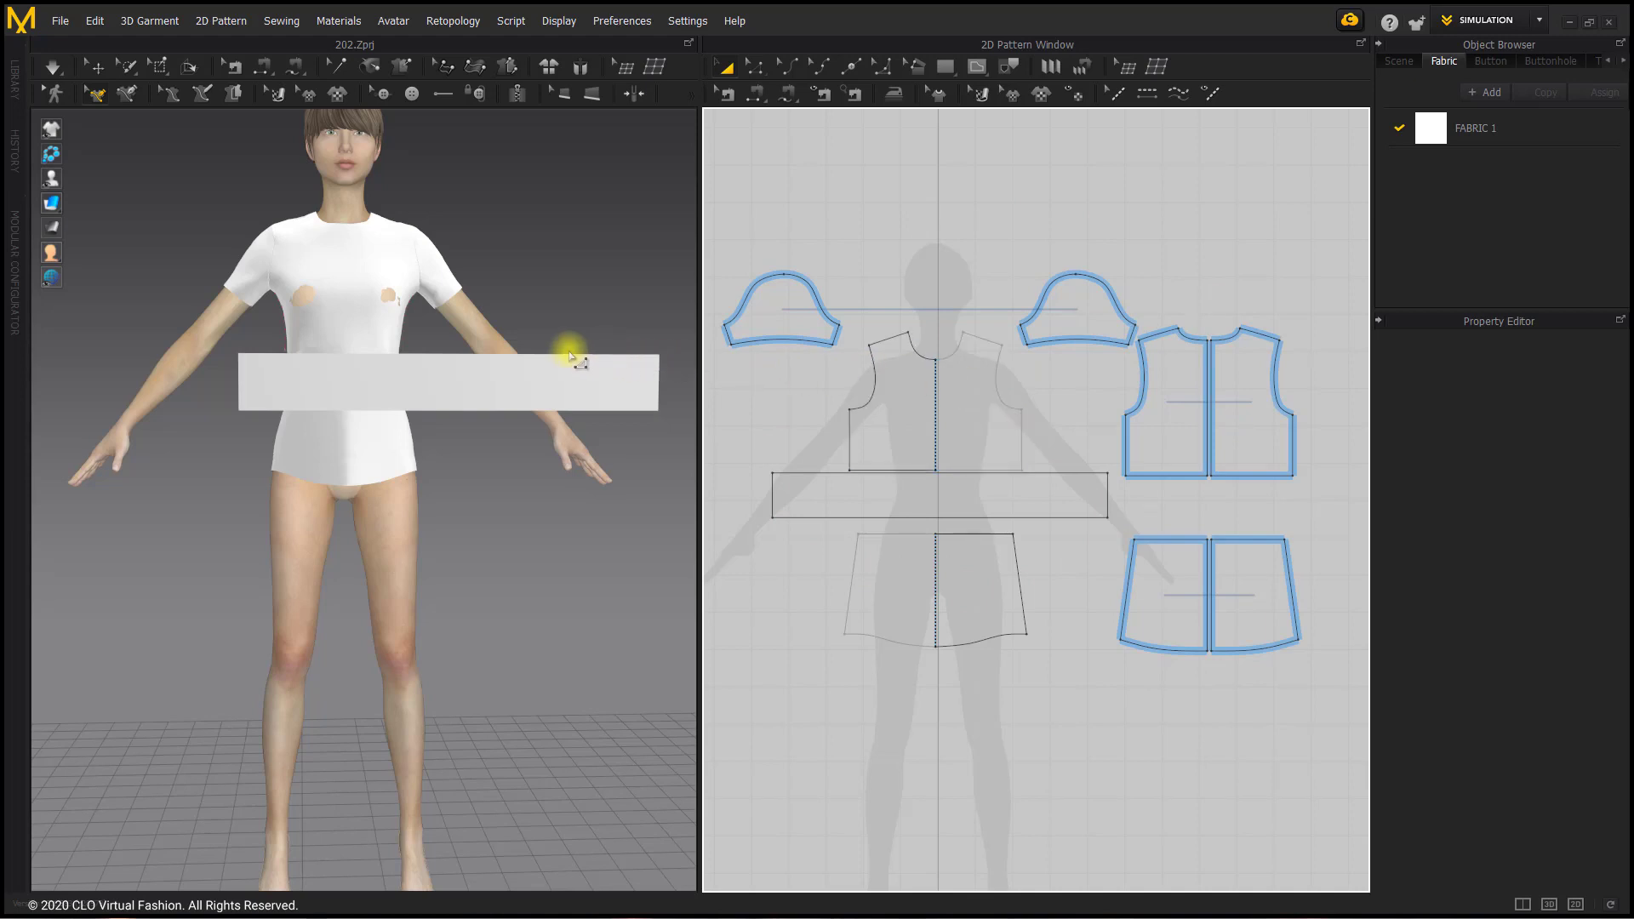
# Step: Display the avatar's arrangement points and place the lower front piece on the centre-front point below the hips
pyautogui.moveTo(52, 178)
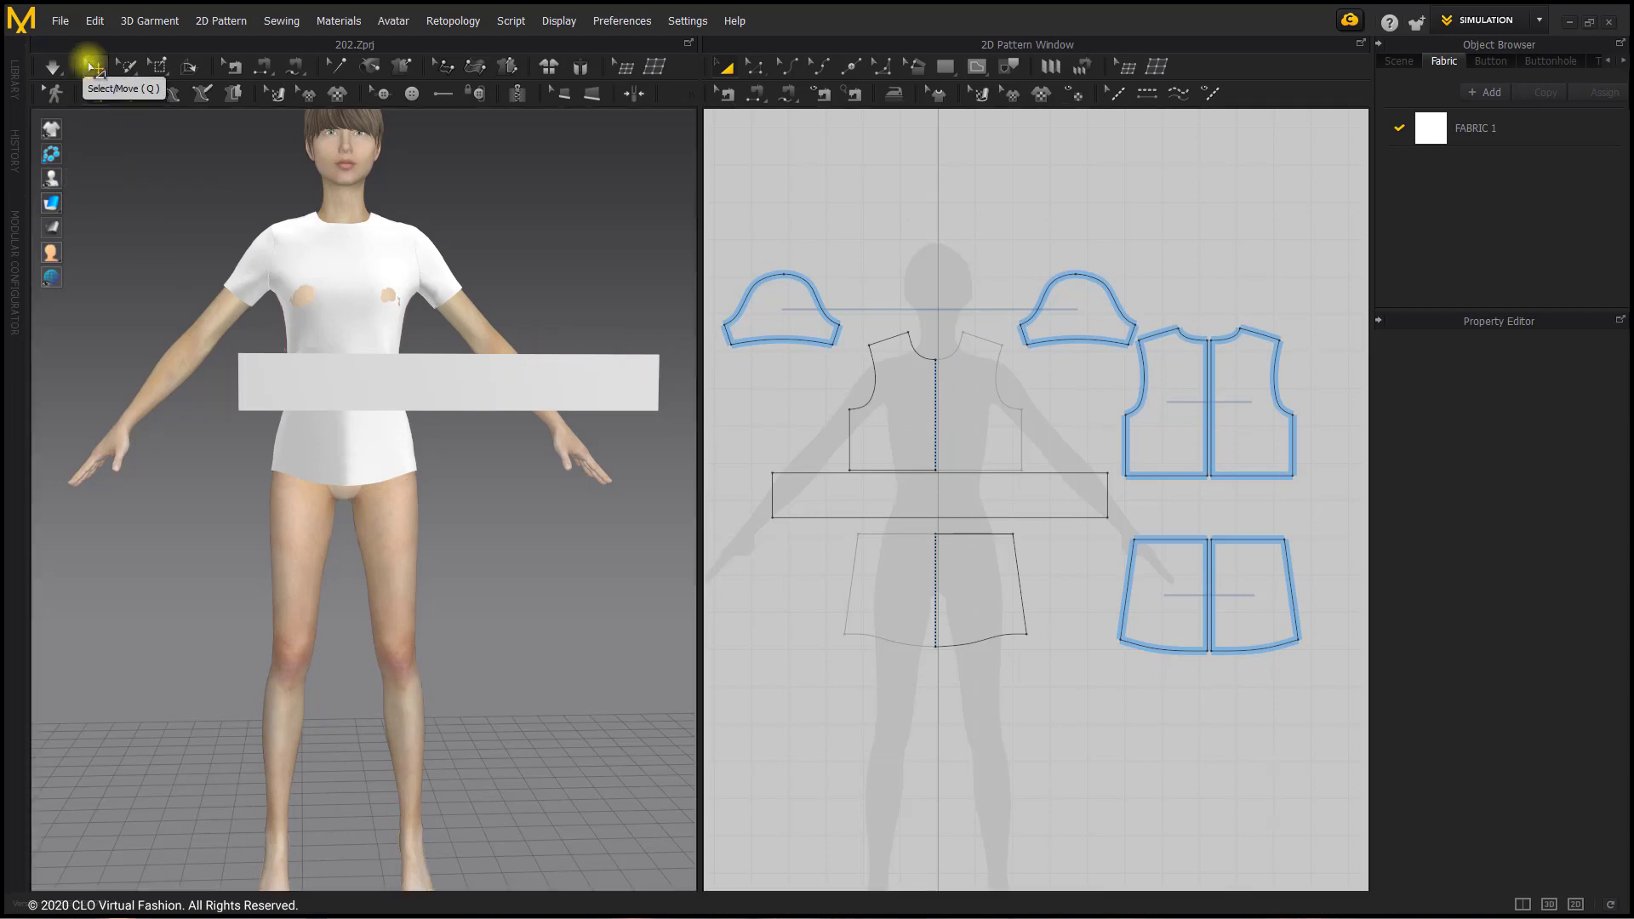
pyautogui.click(91, 67)
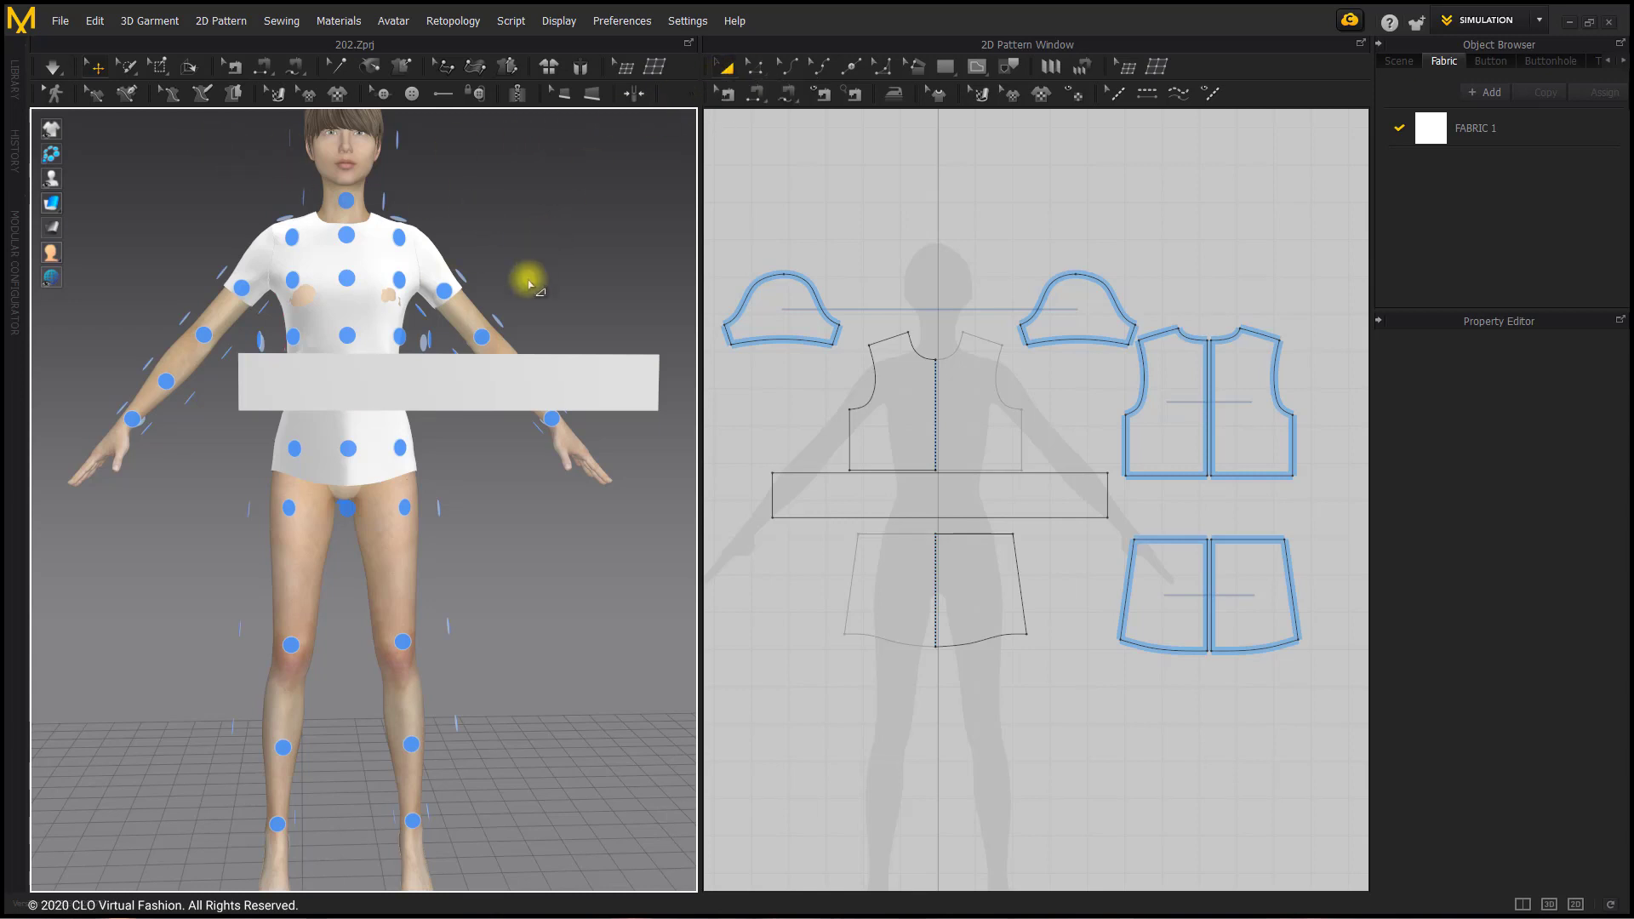
pyautogui.click(325, 427)
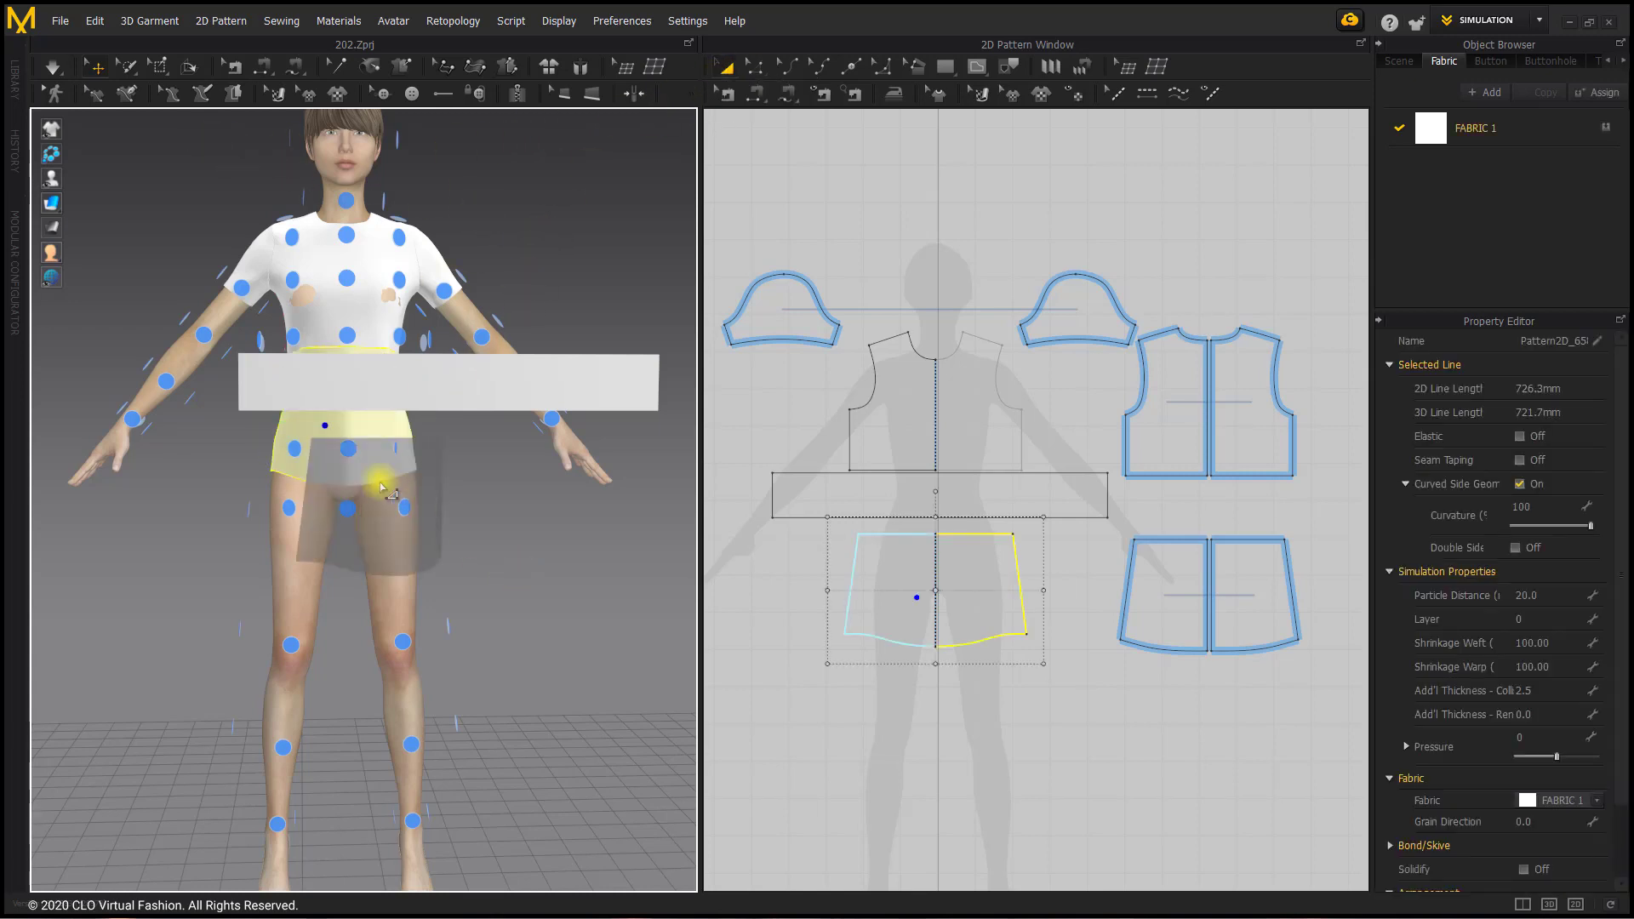
pyautogui.click(345, 509)
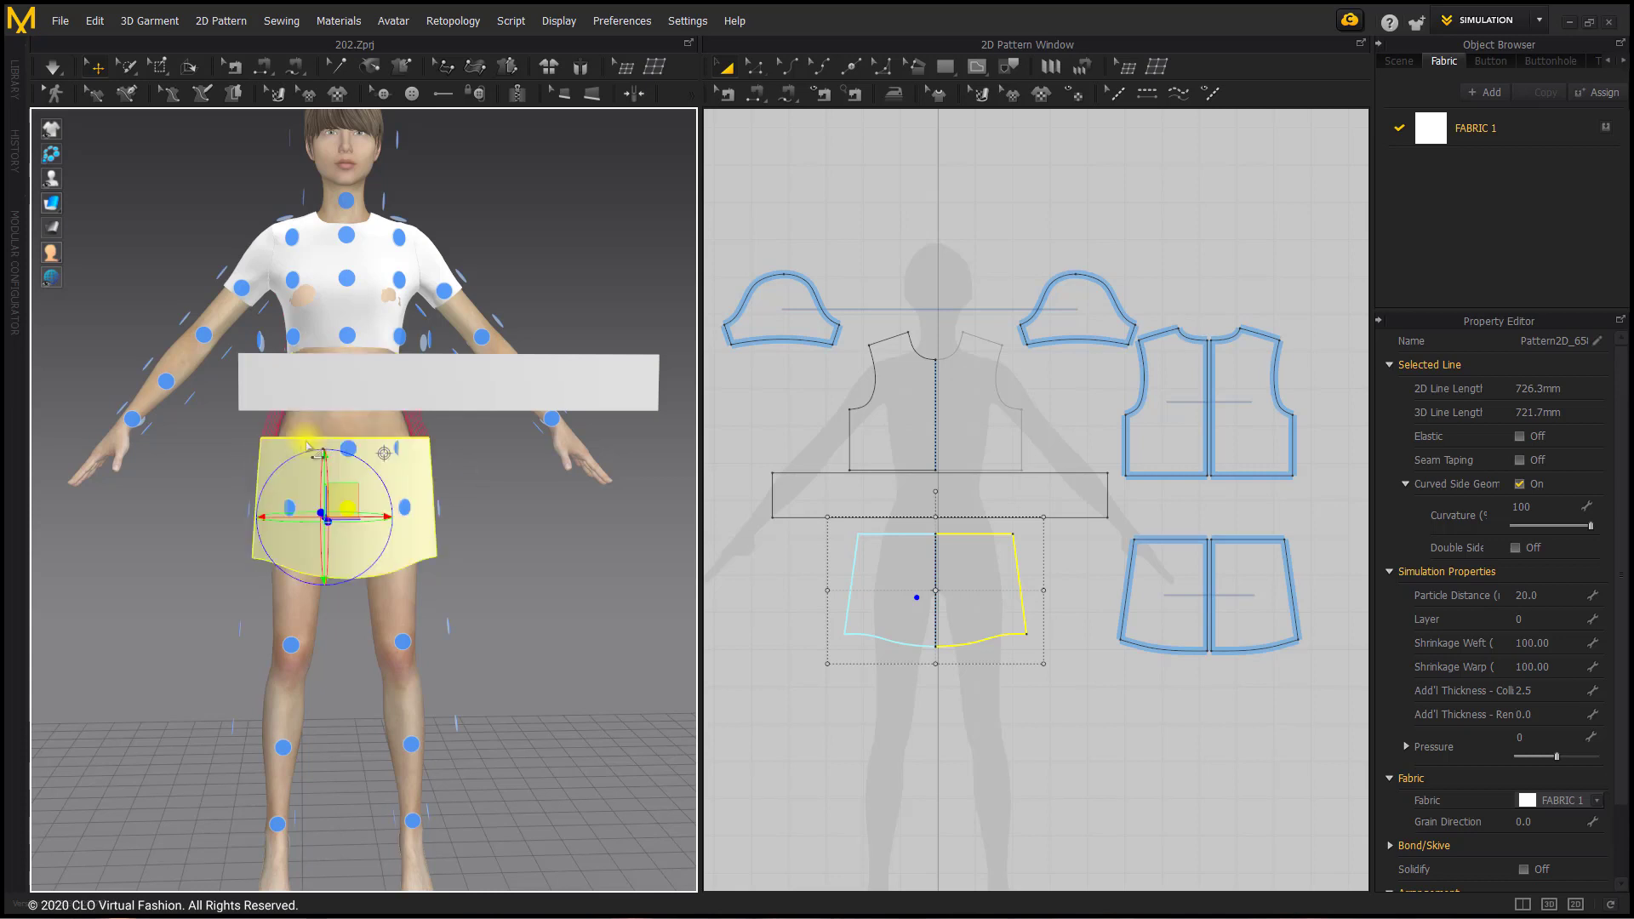
# Step: Wrap the rectangular piece around the avatar's waist using the centre-front waist arrangement point
pyautogui.click(390, 377)
pyautogui.moveTo(333, 414); pyautogui.dragTo(389, 428, button='right')
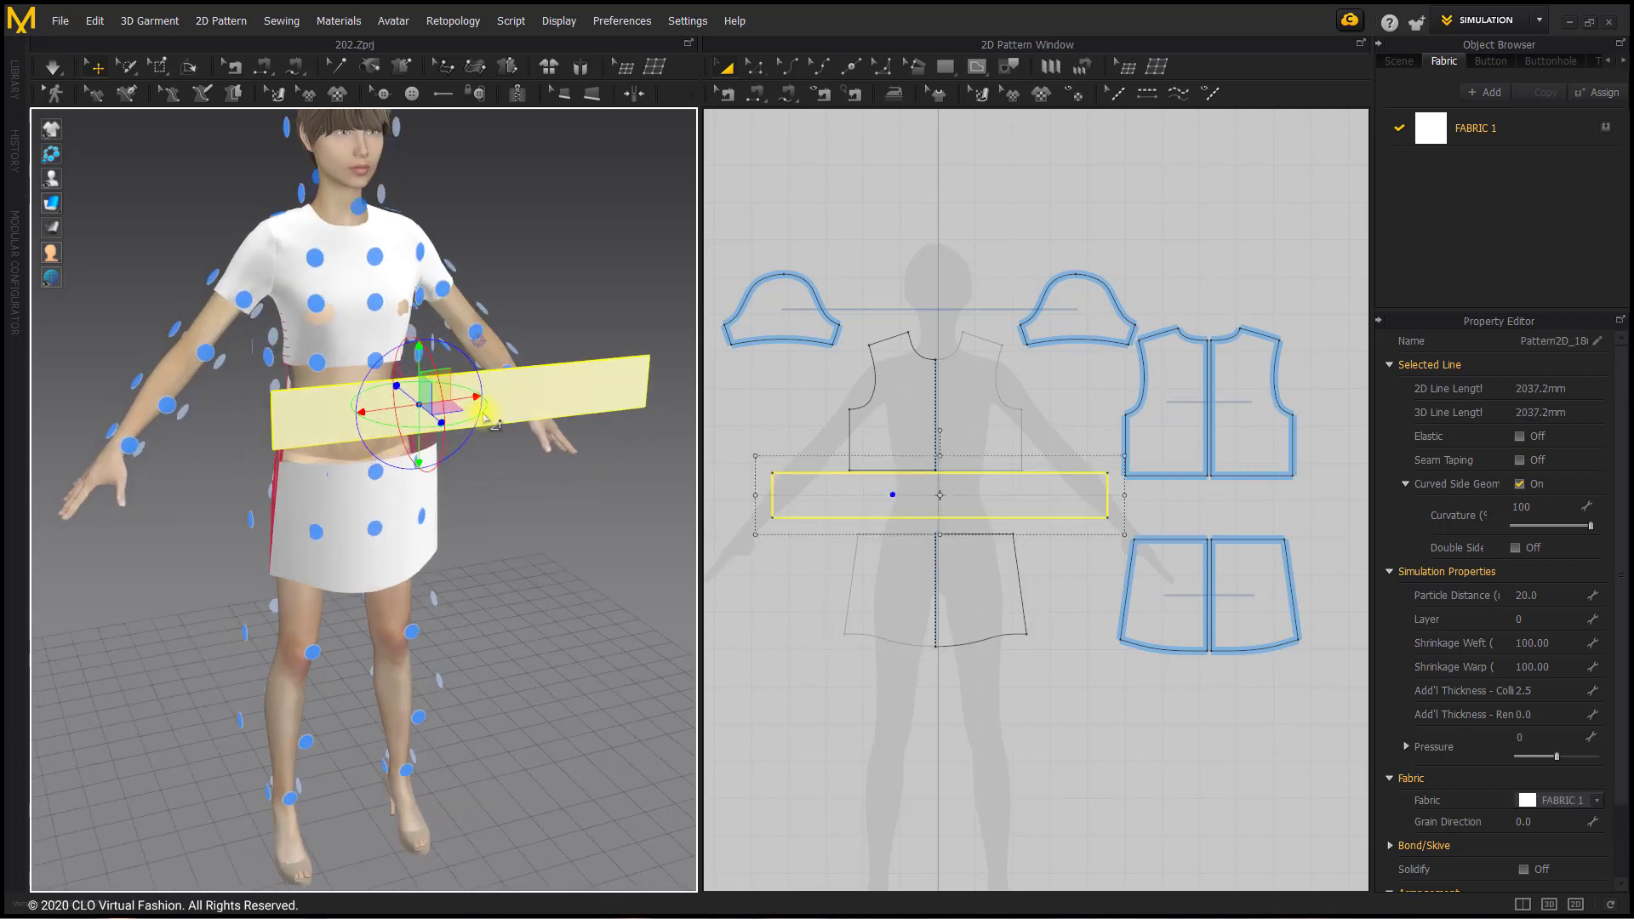
pyautogui.moveTo(389, 426); pyautogui.dragTo(522, 321)
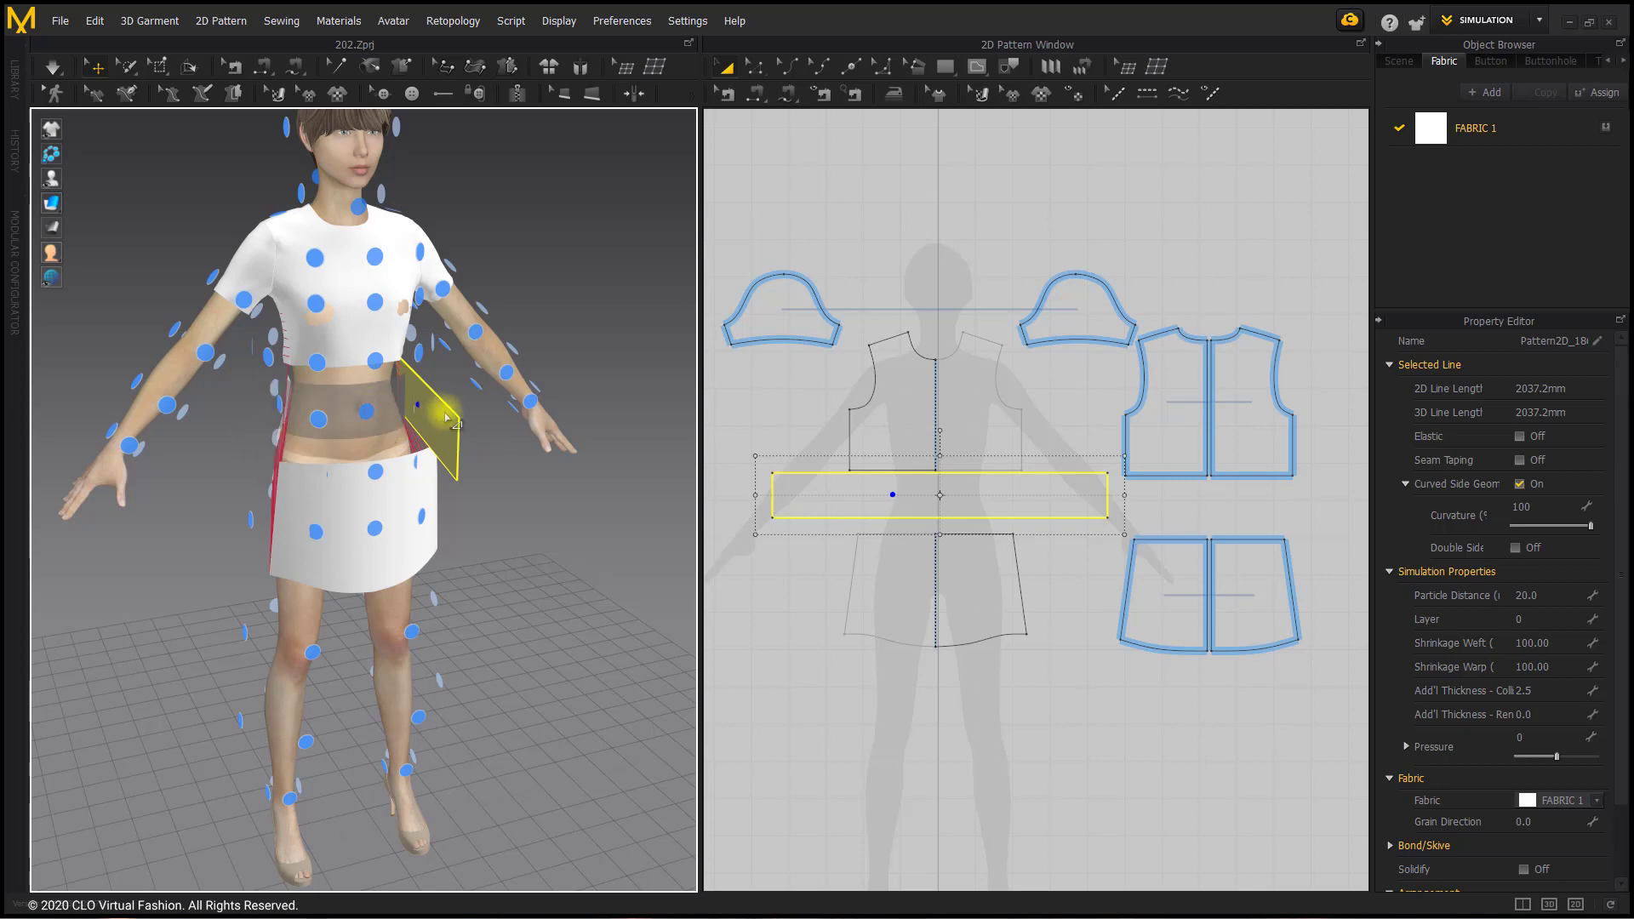
pyautogui.moveTo(443, 414); pyautogui.dragTo(594, 371)
pyautogui.click(517, 424)
pyautogui.click(566, 389)
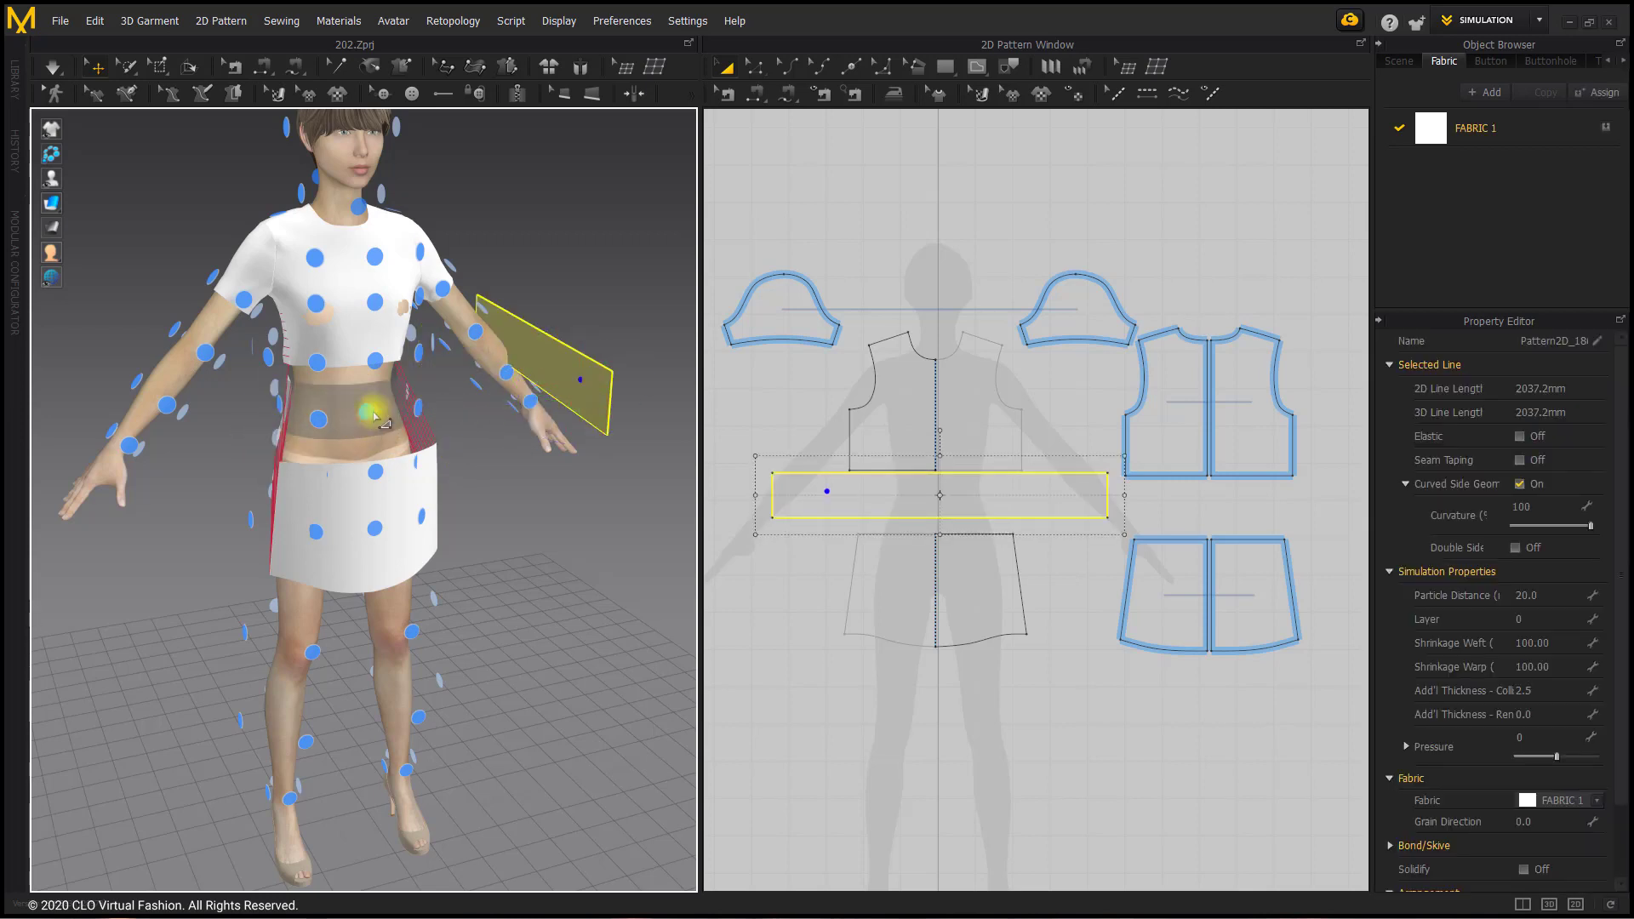
pyautogui.click(366, 410)
pyautogui.moveTo(366, 411); pyautogui.dragTo(639, 434, button='right')
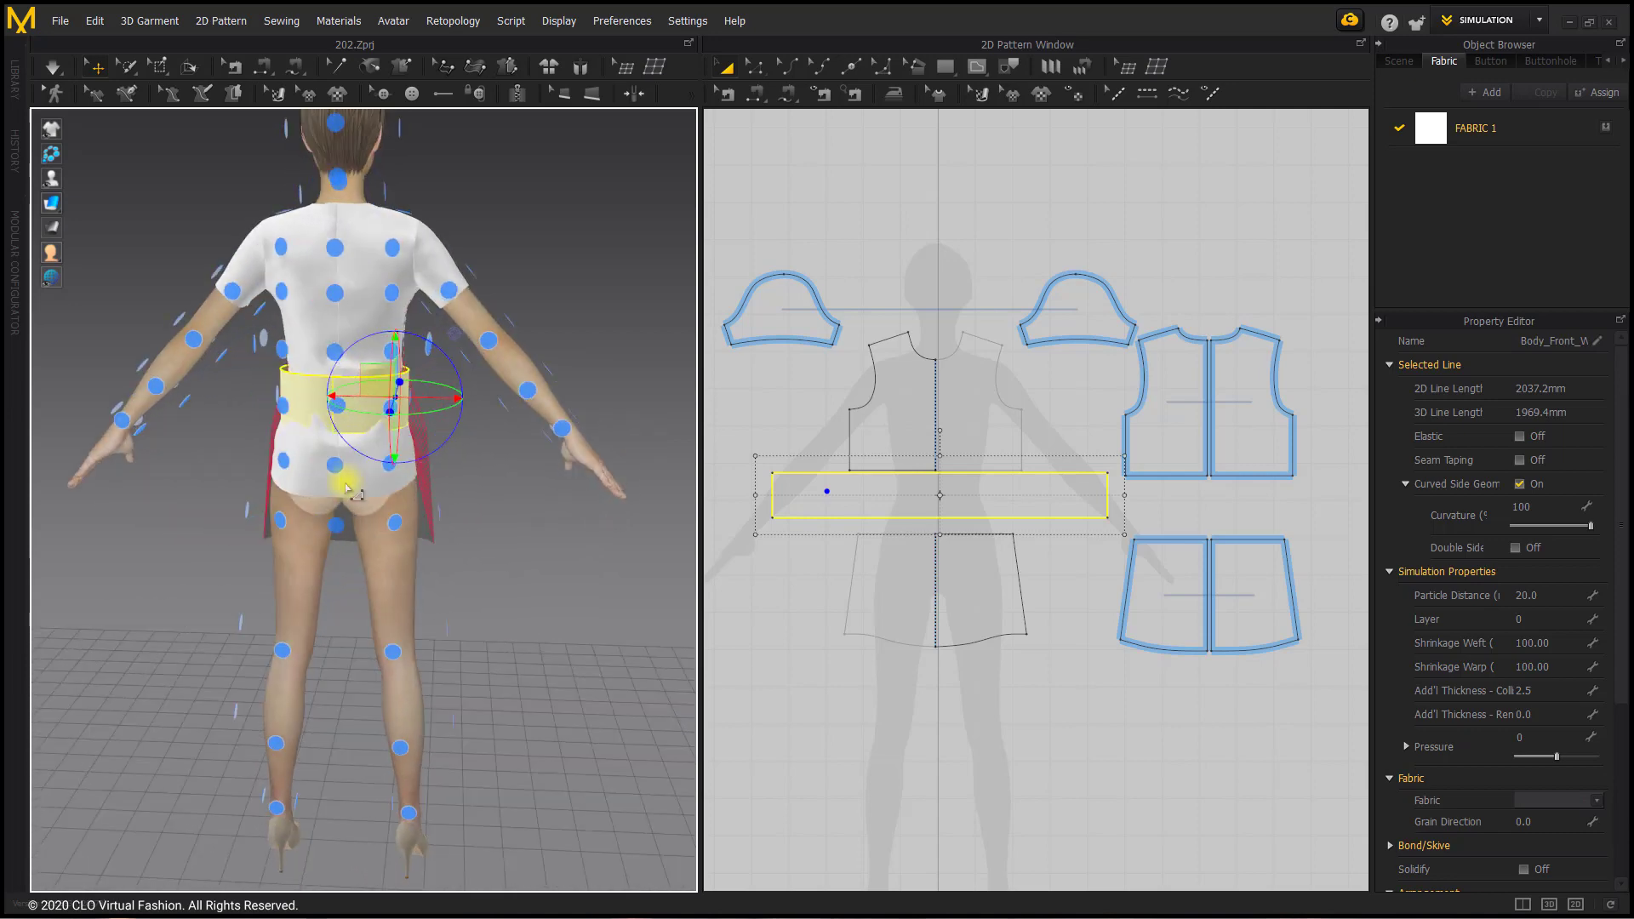
pyautogui.click(389, 468)
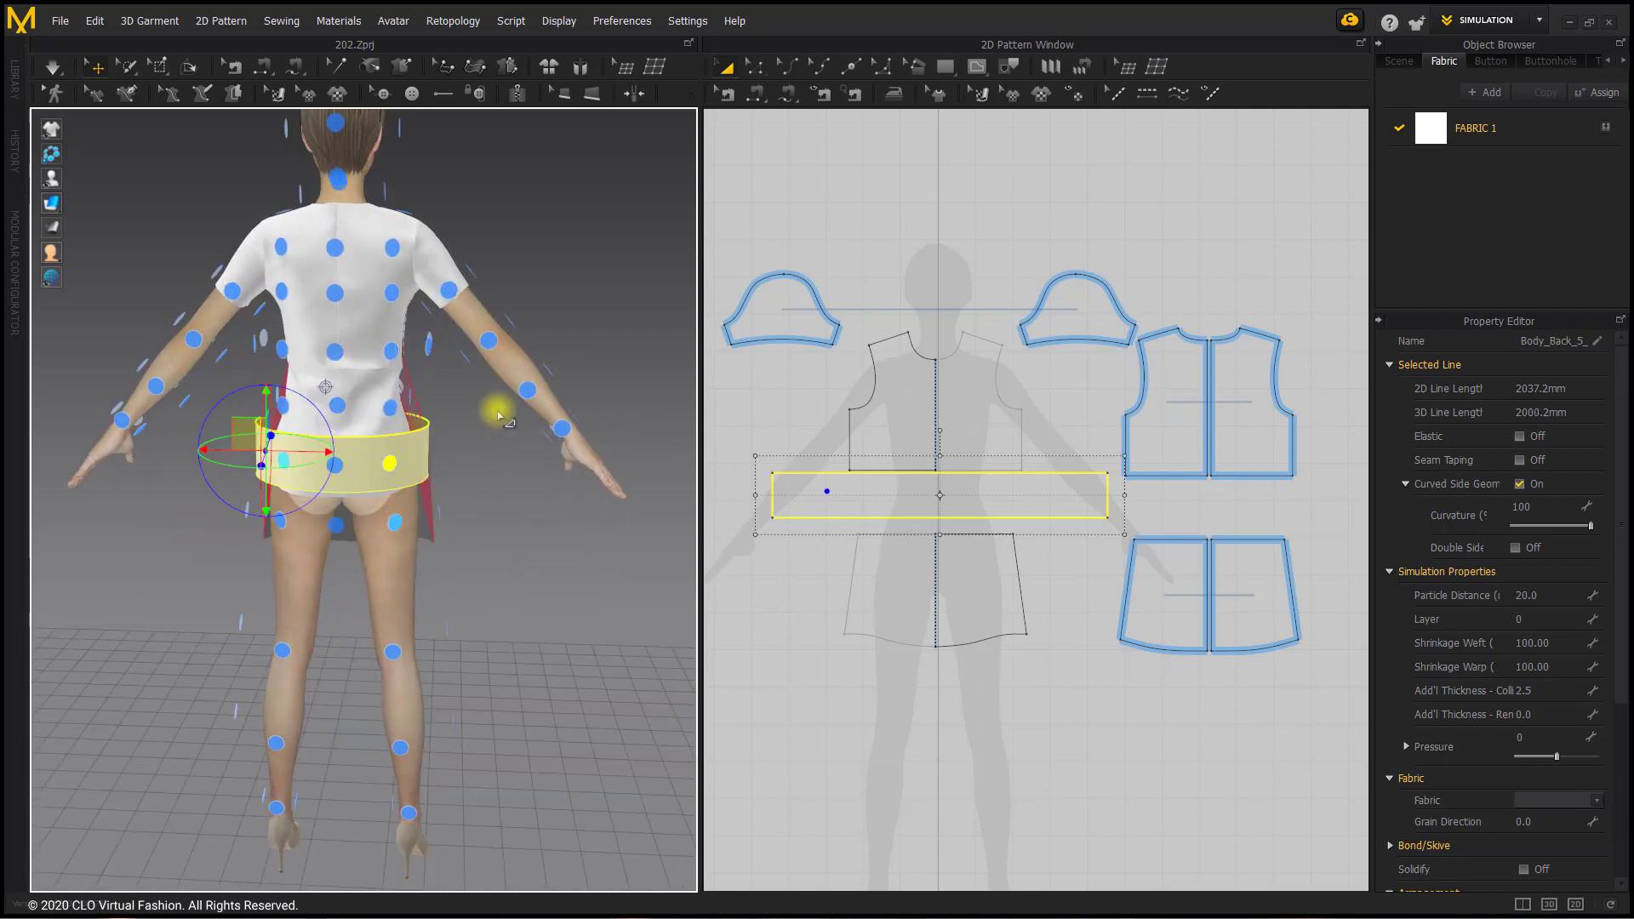
pyautogui.hotkey('ctrl', 'z')
pyautogui.click(510, 555)
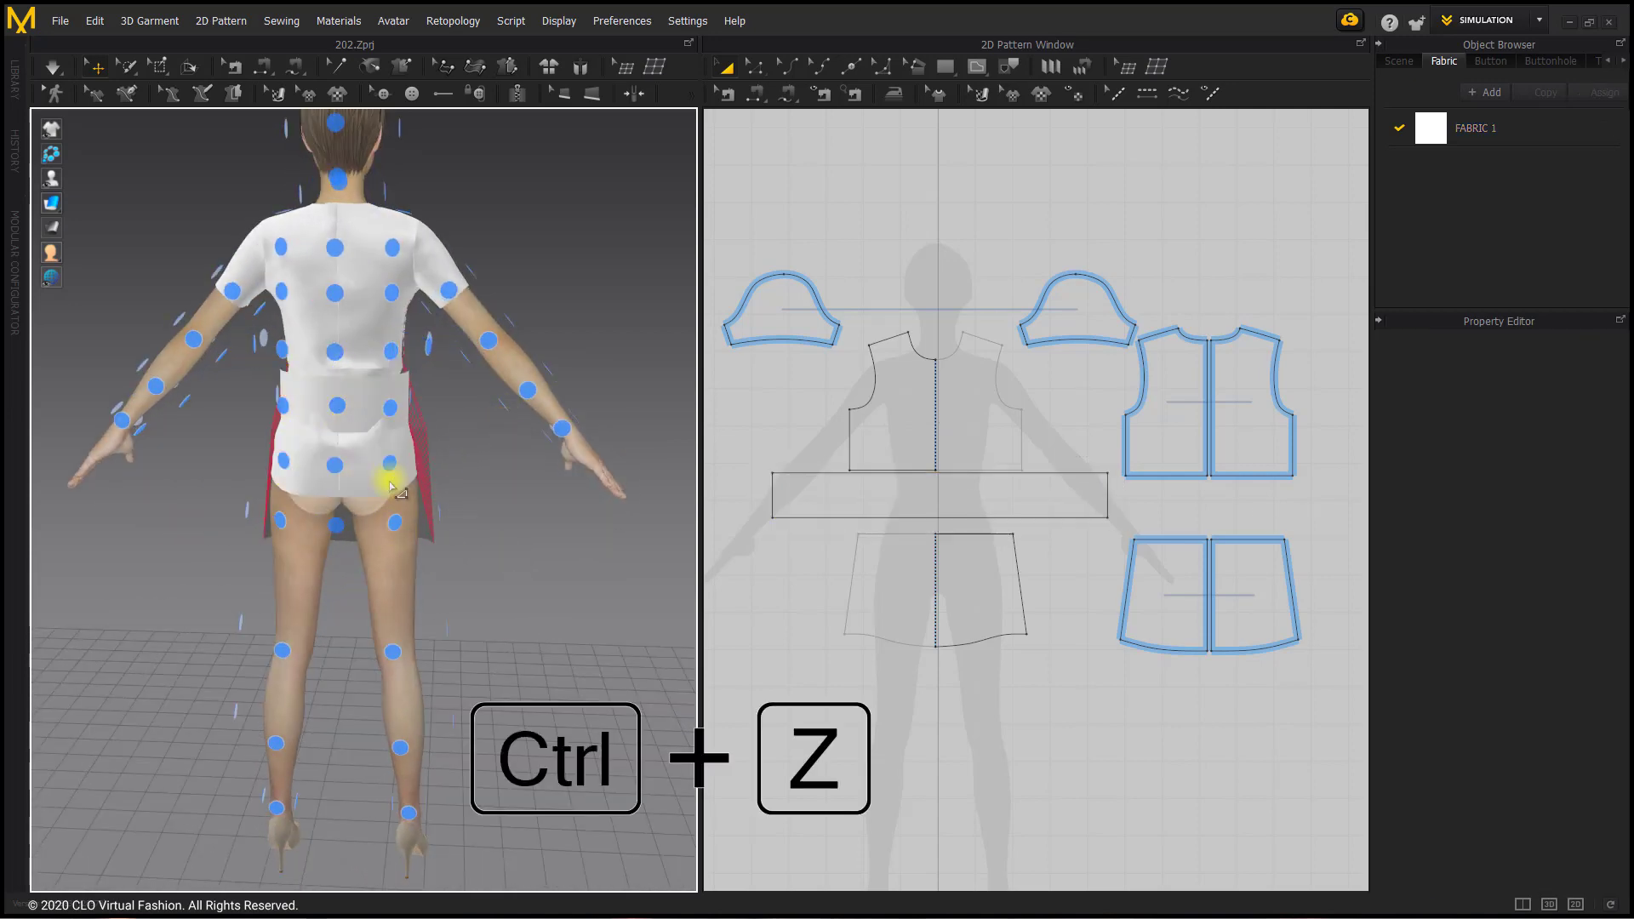
# Step: Place the lower back piece, together with its symmetric partner, on the rear side arrangement point below the hips
pyautogui.click(390, 478)
pyautogui.click(395, 522)
pyautogui.moveTo(468, 464); pyautogui.dragTo(144, 443, button='right')
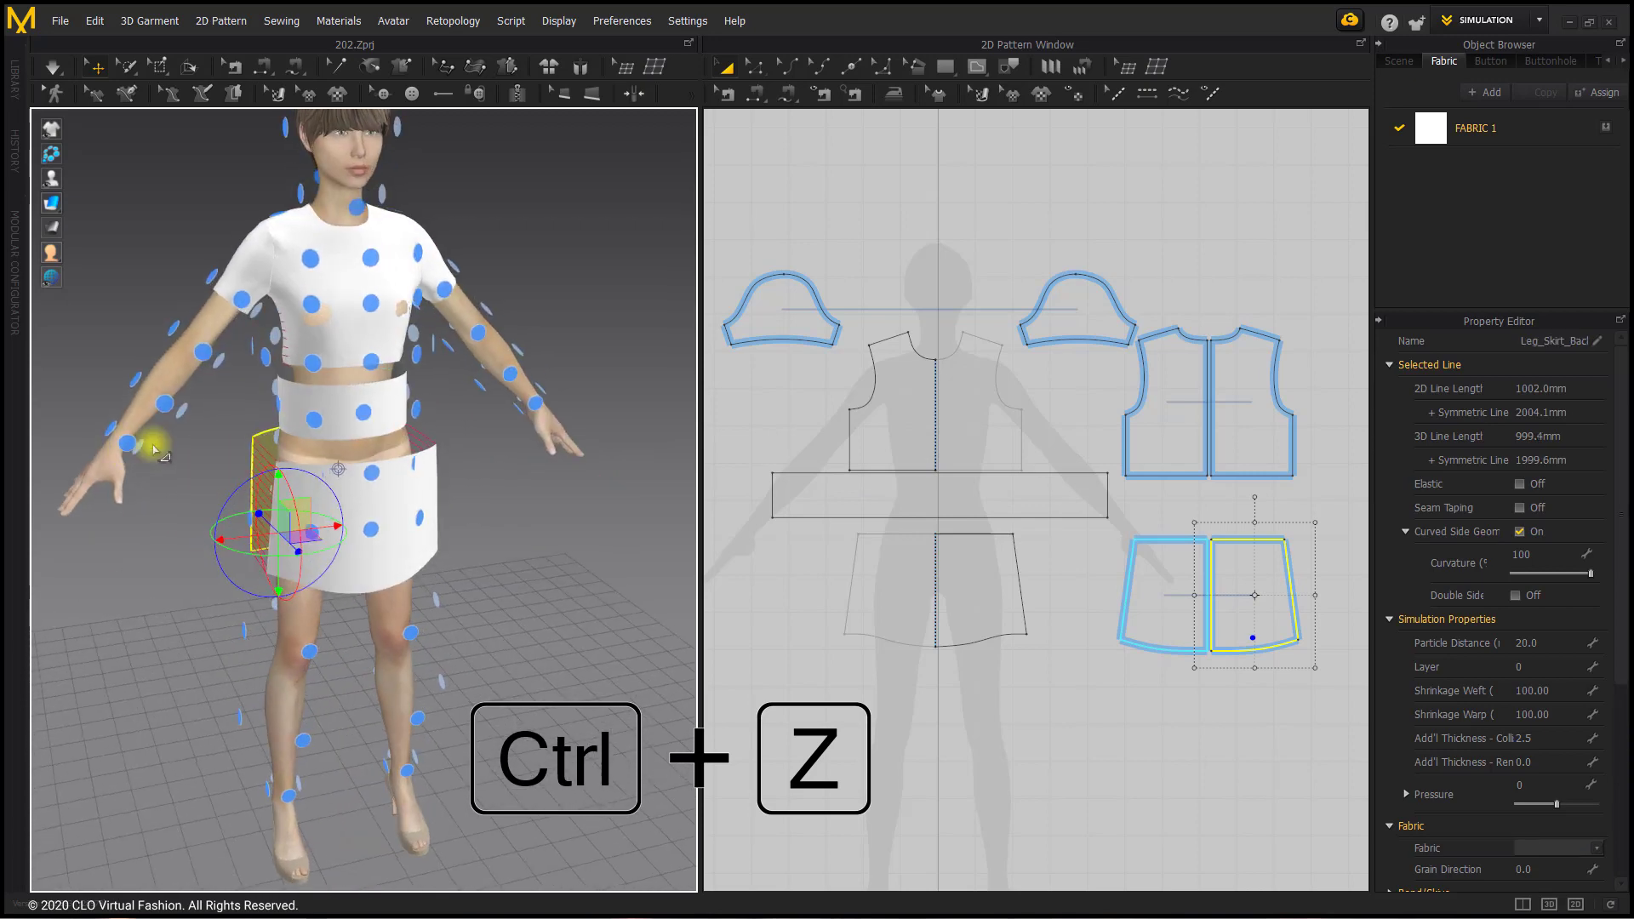
# Step: Select the rectangular waistband in 3D and hide the avatar's arrangement points
pyautogui.click(357, 412)
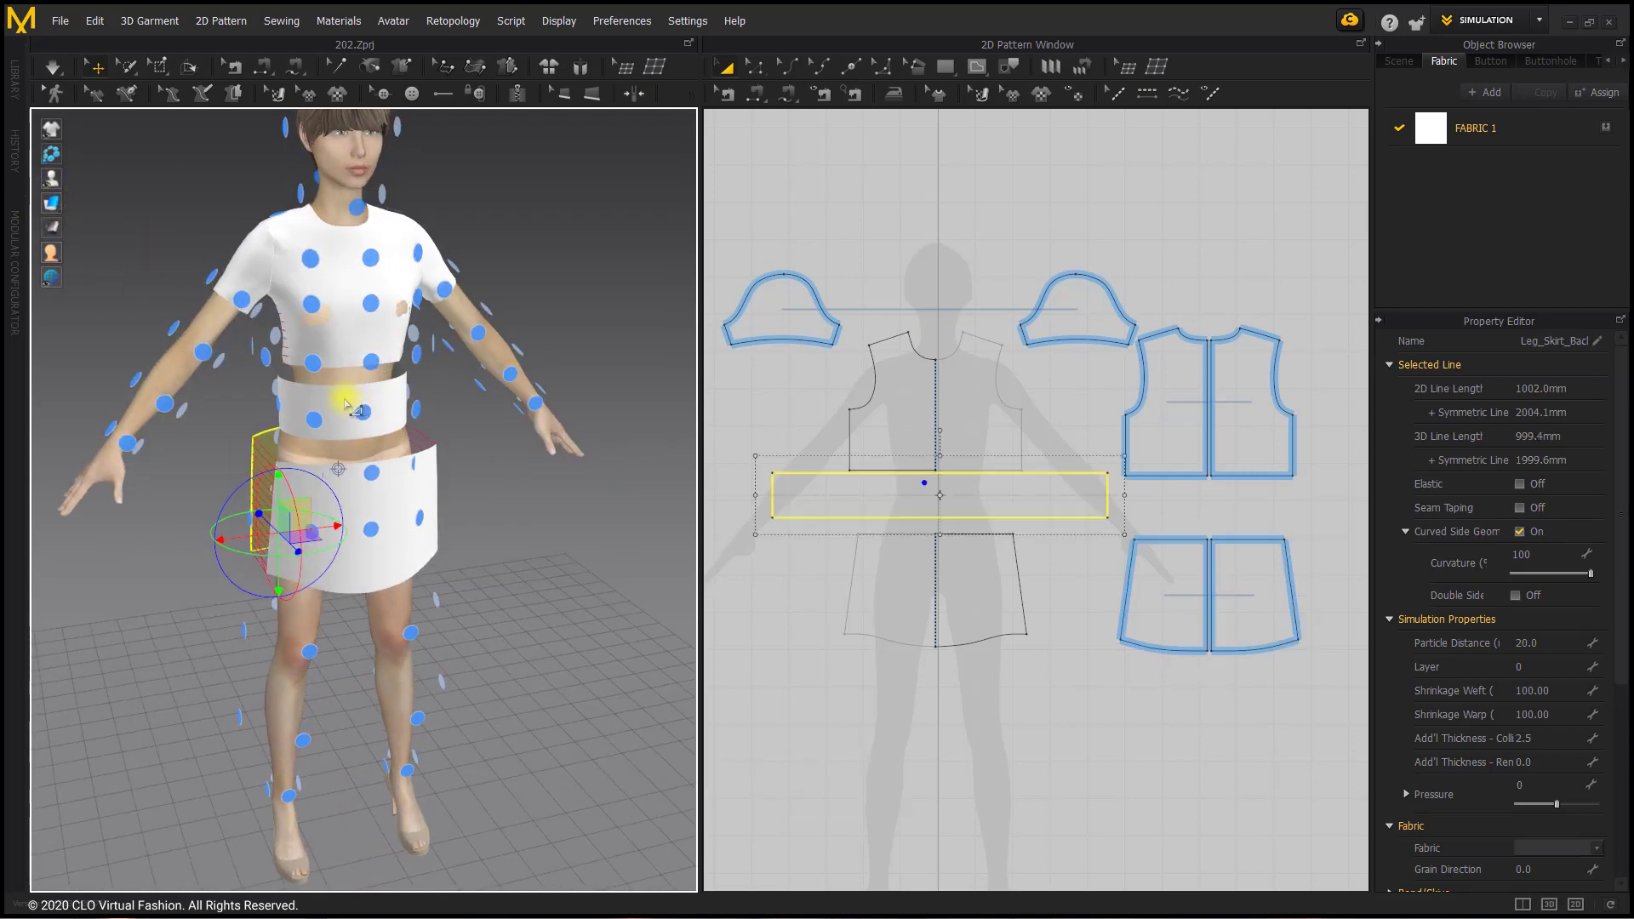
pyautogui.moveTo(358, 412); pyautogui.dragTo(538, 407, button='right')
pyautogui.scroll(4, 427, 426)
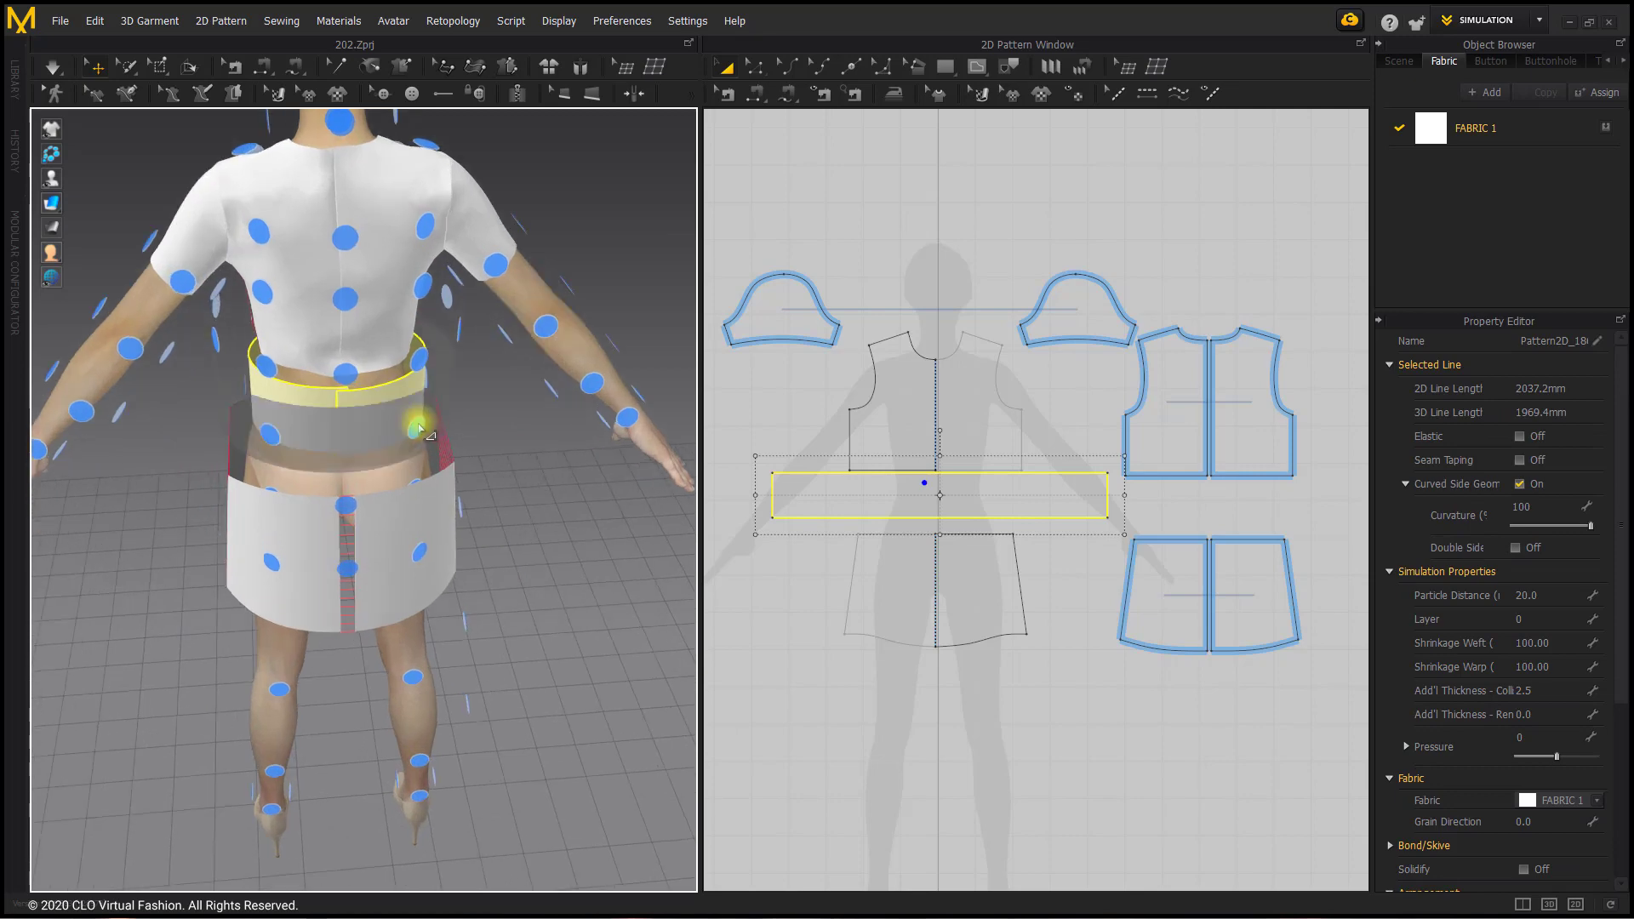
pyautogui.moveTo(420, 423); pyautogui.dragTo(415, 451, button='right')
pyautogui.moveTo(515, 290); pyautogui.dragTo(151, 250, button='right')
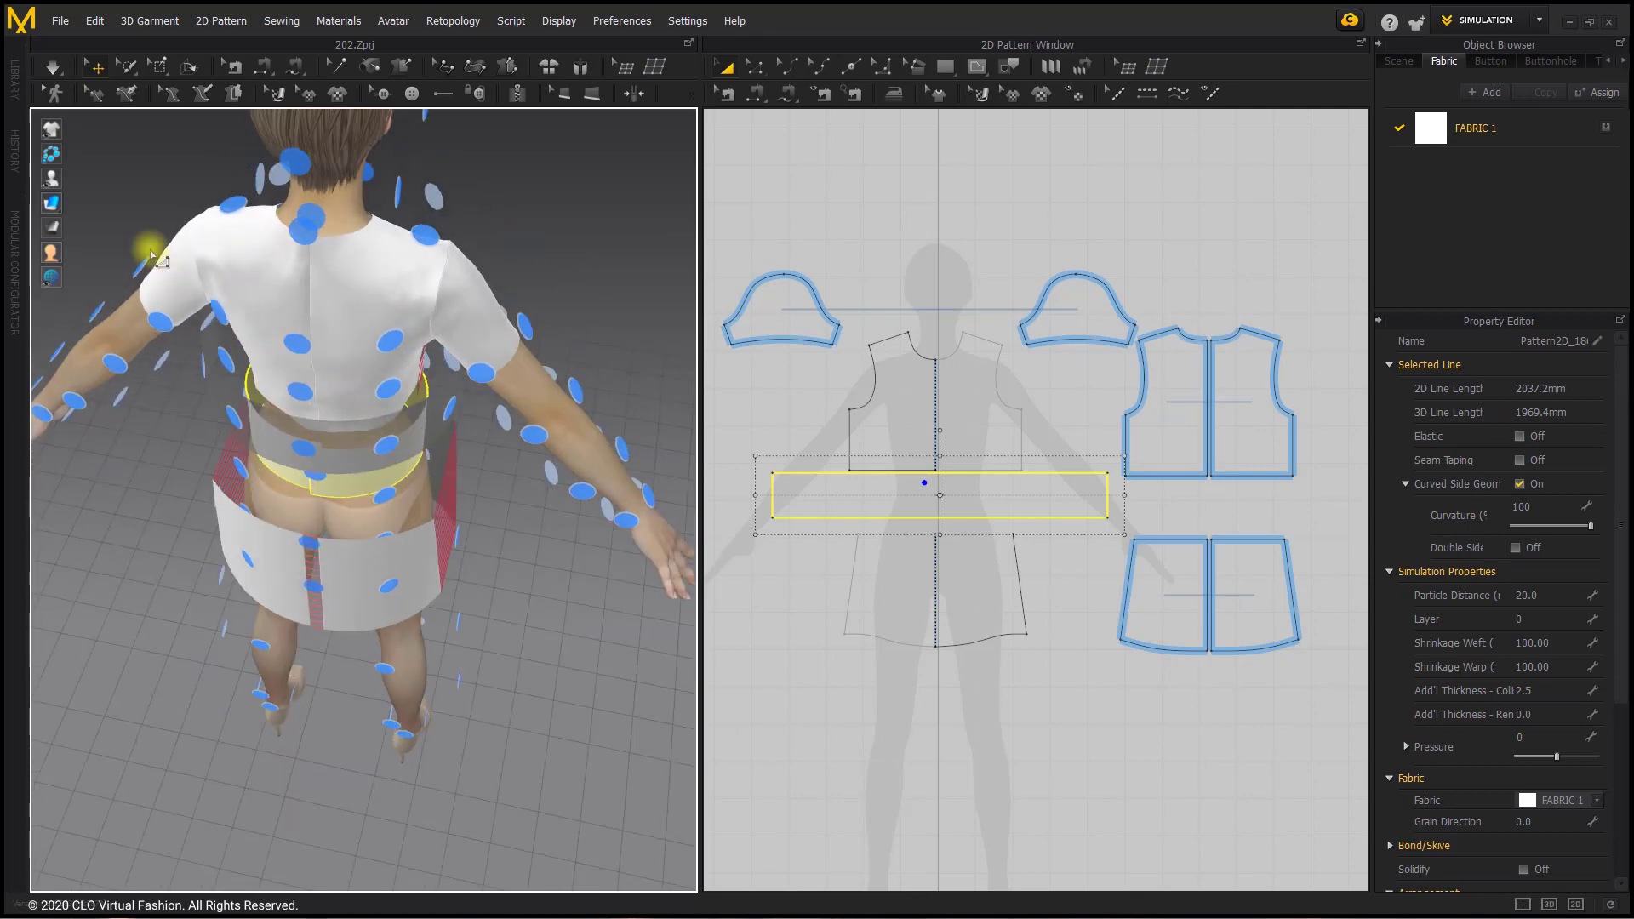
pyautogui.click(99, 179)
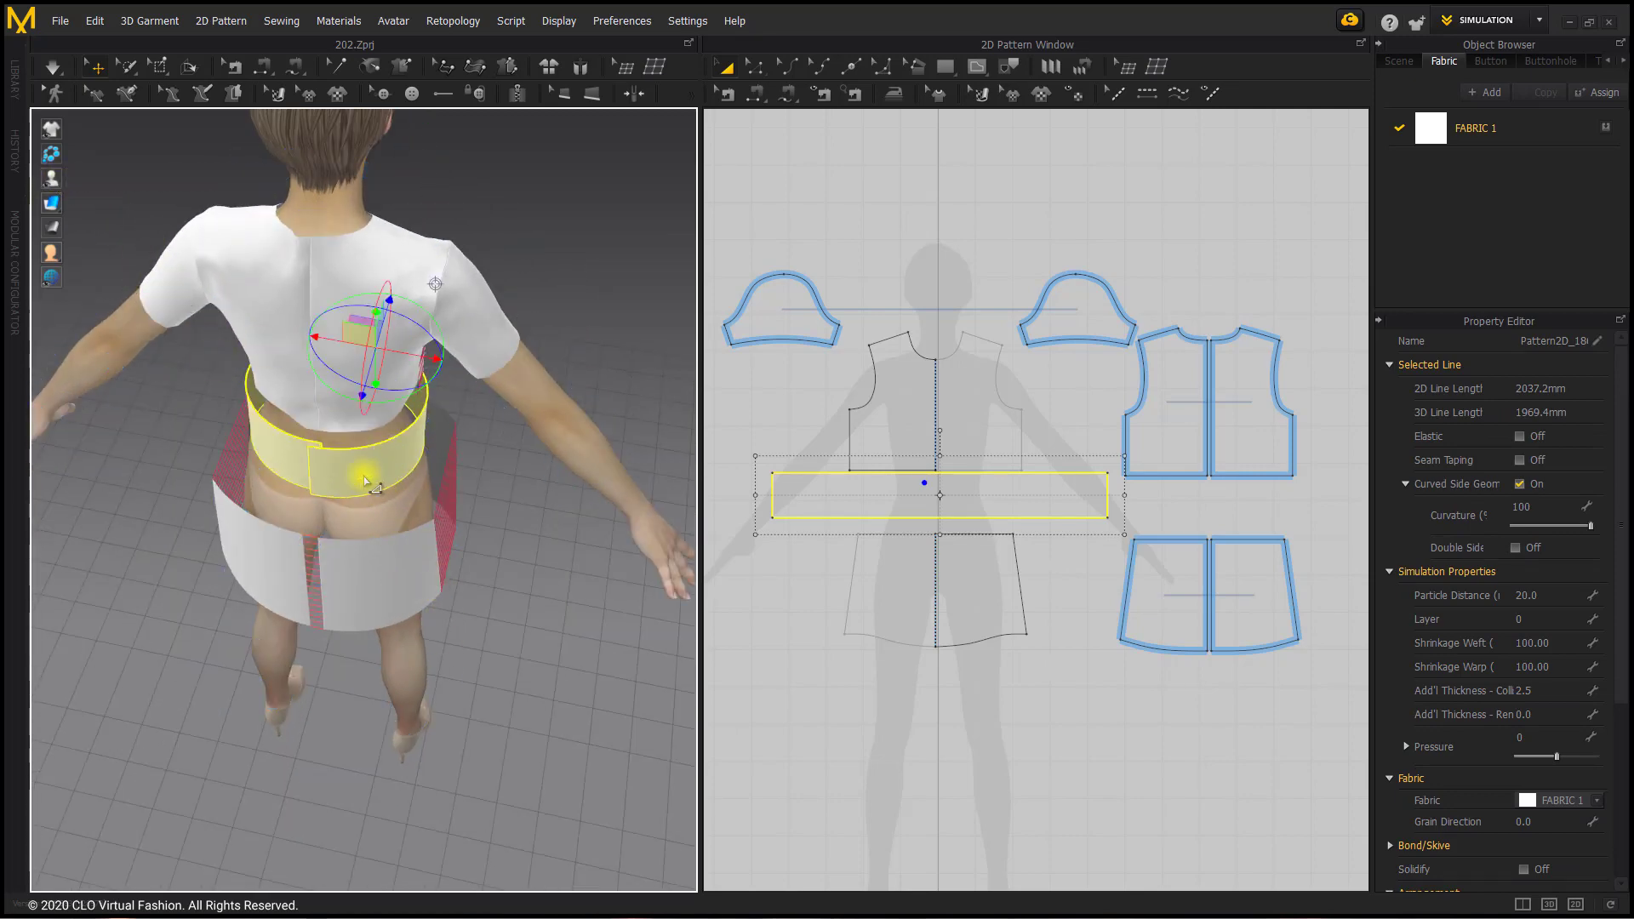
pyautogui.moveTo(365, 467)
pyautogui.mouseDown(button='right')
pyautogui.moveTo(391, 467)
pyautogui.moveTo(369, 471)
pyautogui.mouseUp(button='right')
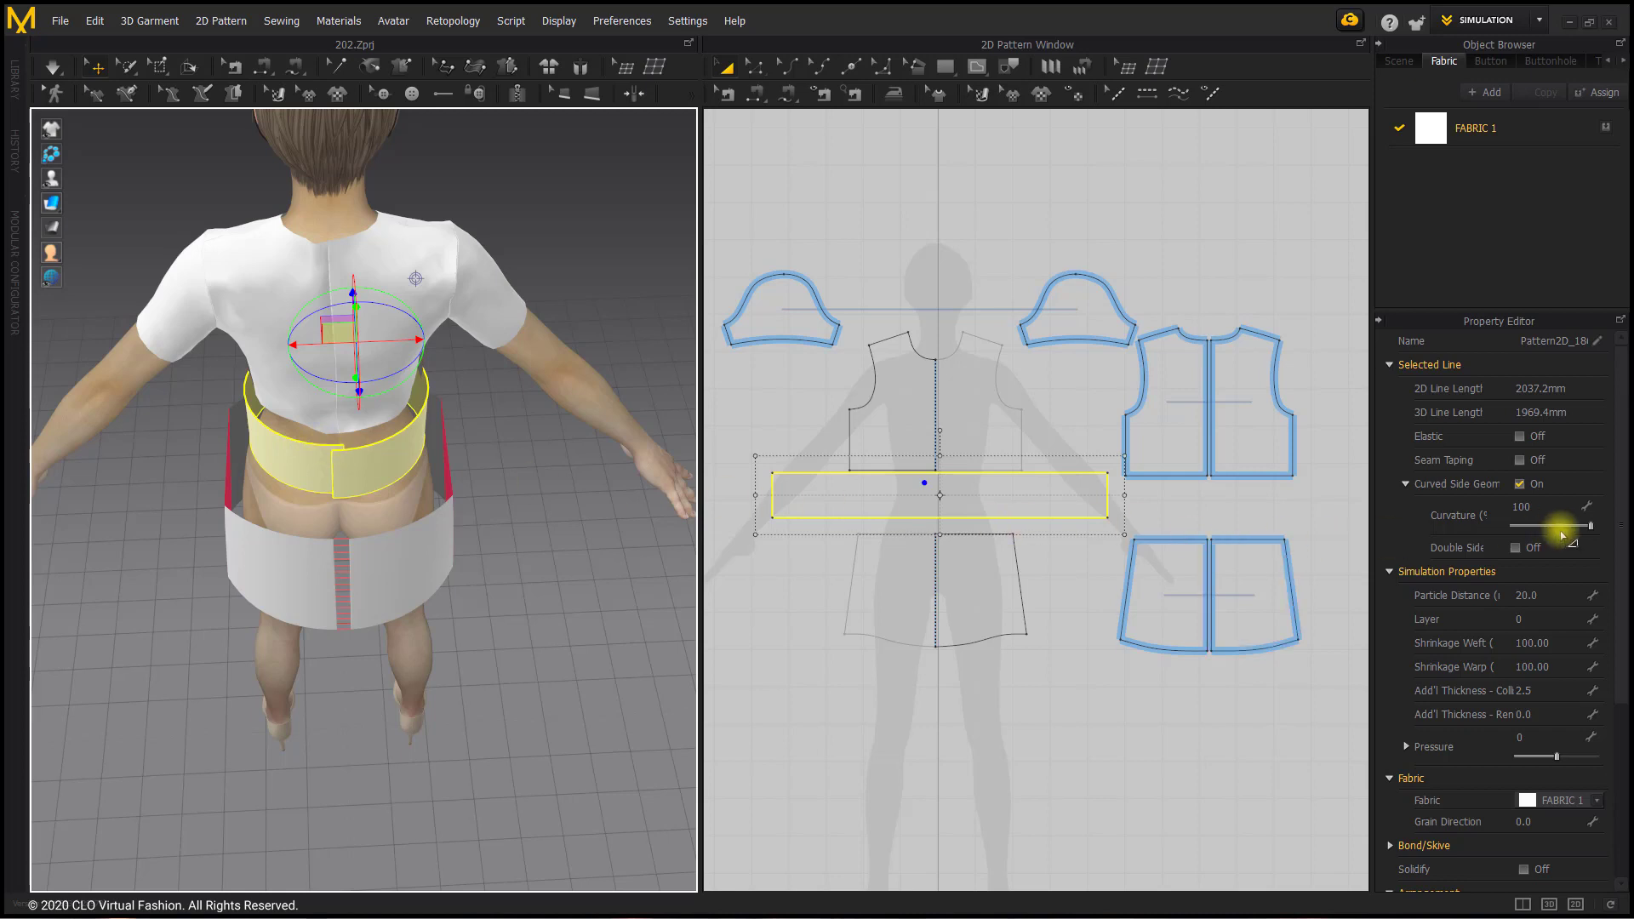
# Step: Set the waistband's arrangement offset to 29 and switch to free sewing for the 2D patterns
pyautogui.scroll(-5, 1532, 553)
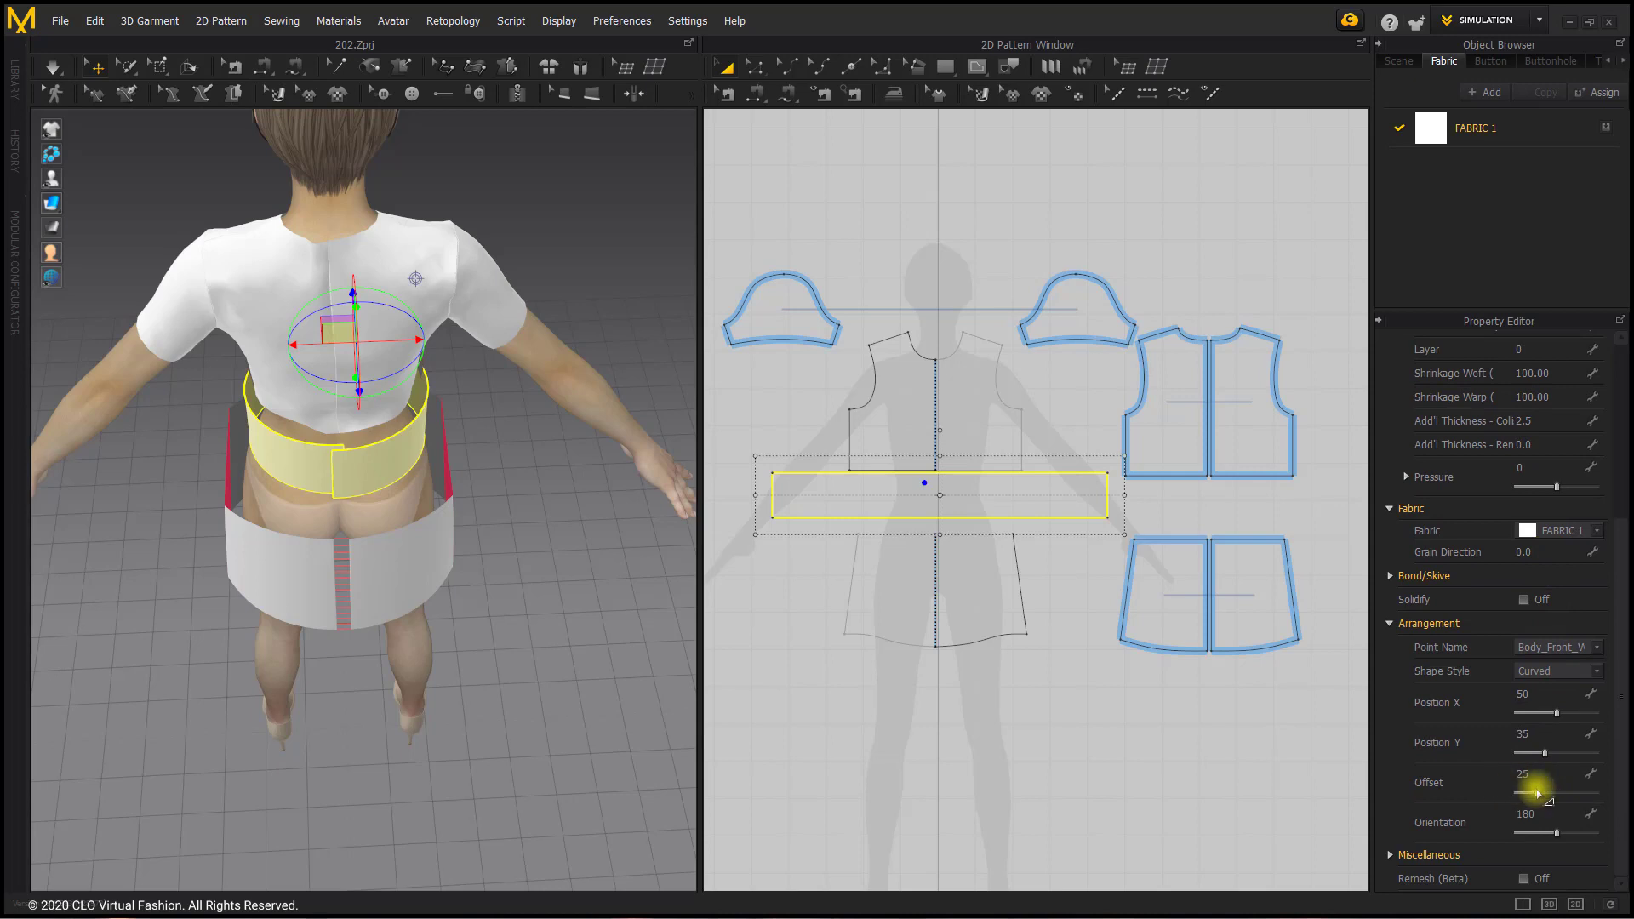
pyautogui.moveTo(1537, 794); pyautogui.dragTo(1541, 794)
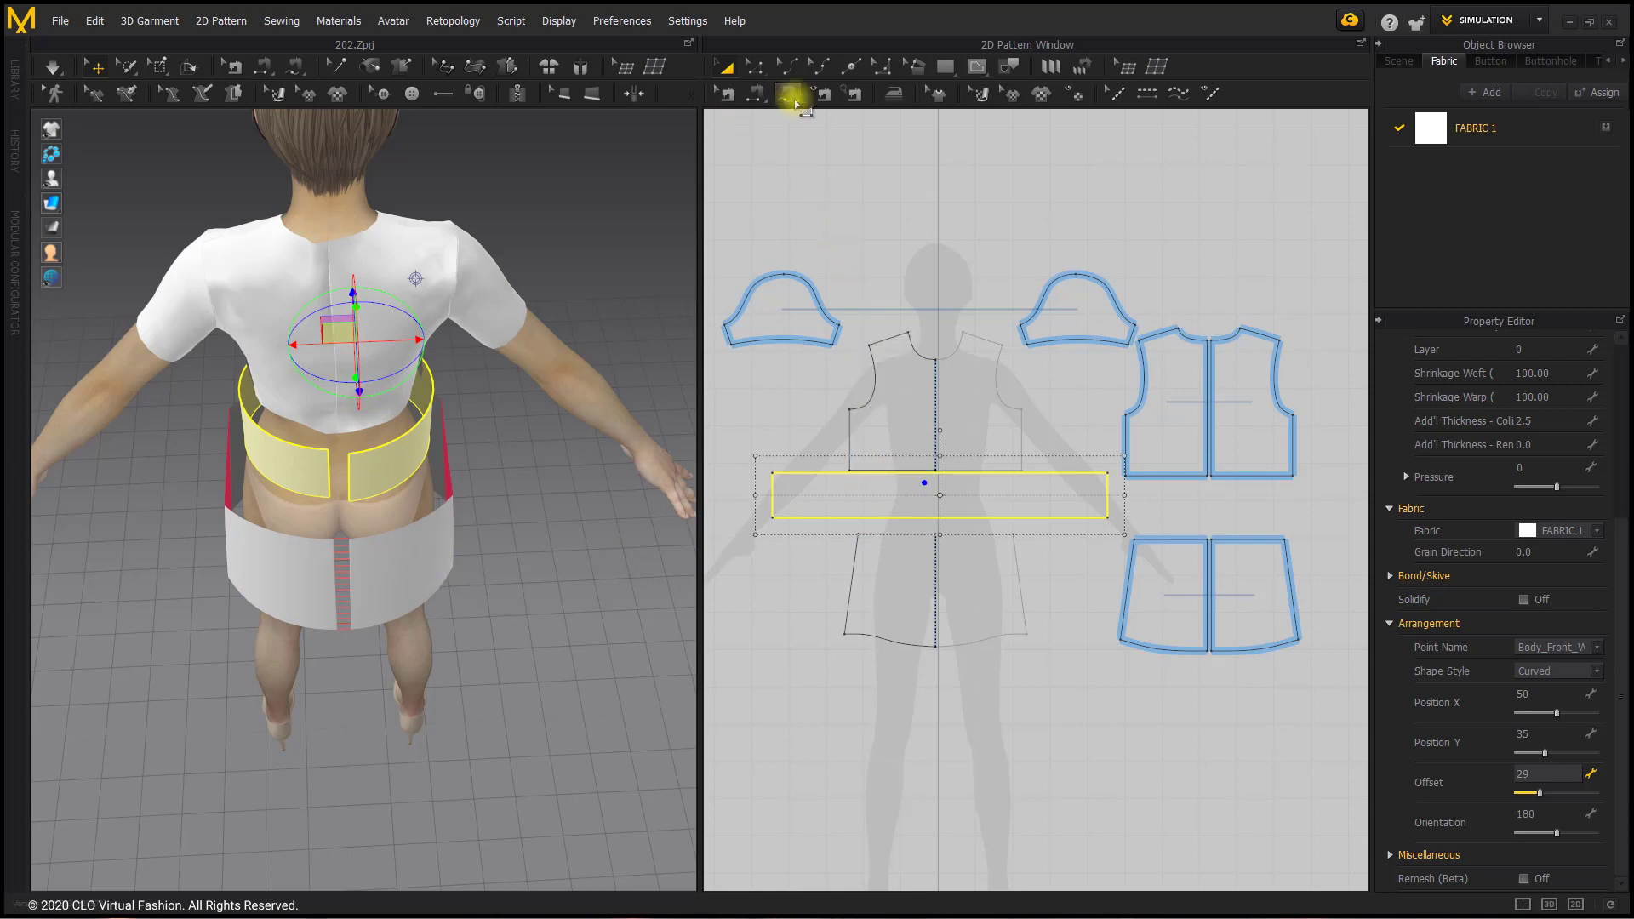
pyautogui.moveTo(792, 96); pyautogui.dragTo(813, 114)
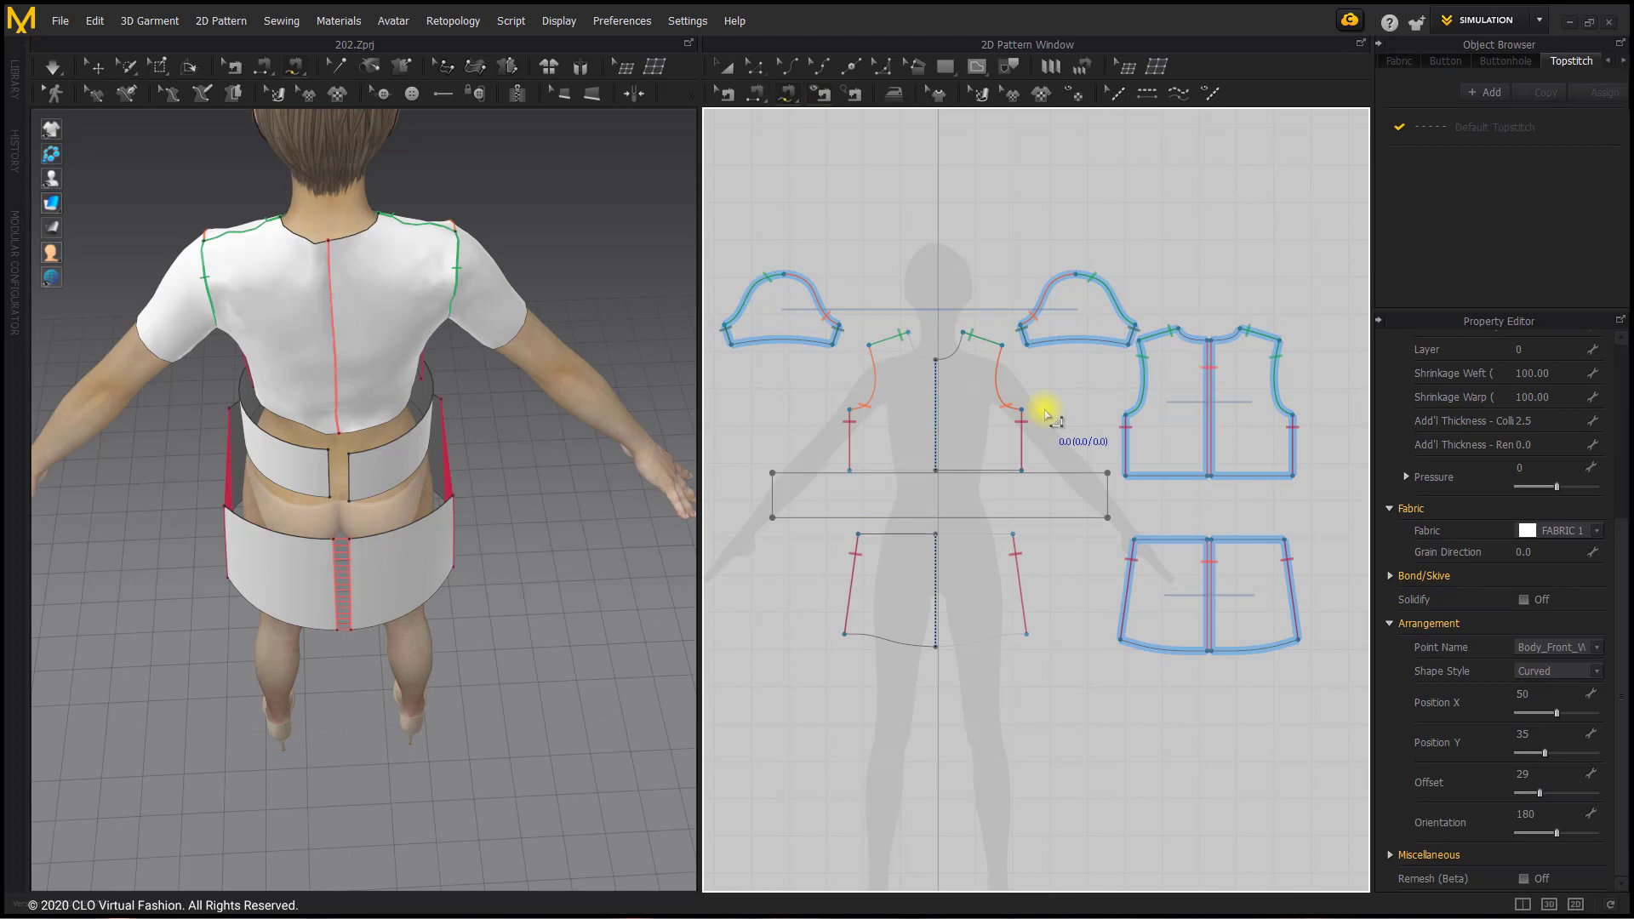
pyautogui.click(1107, 475)
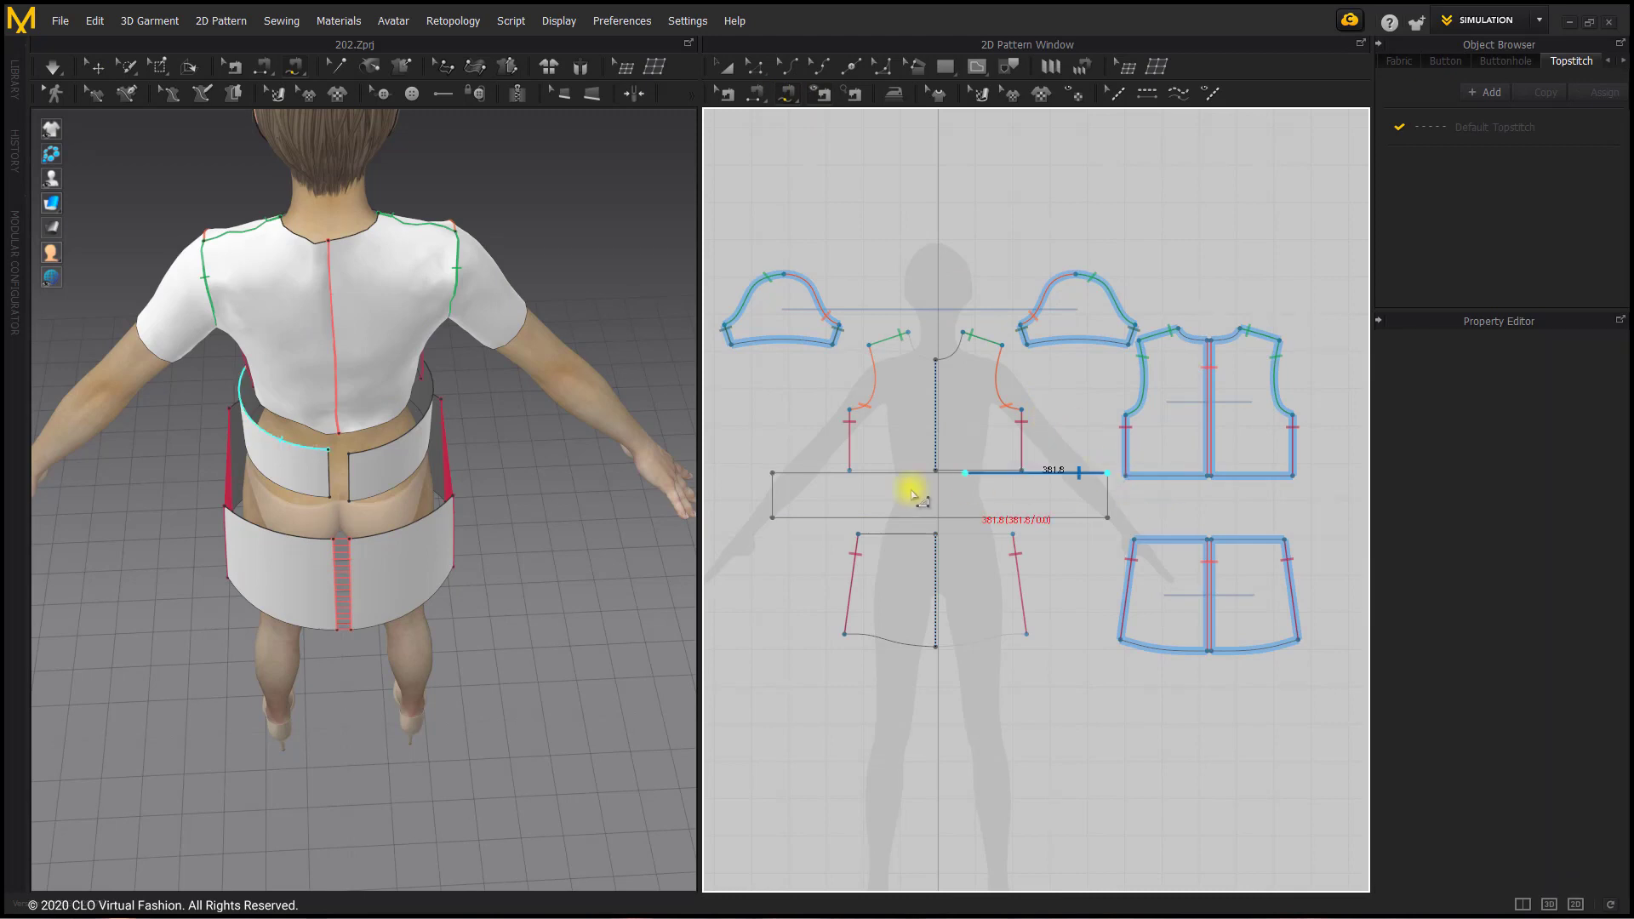
pyautogui.click(772, 475)
pyautogui.click(1207, 475)
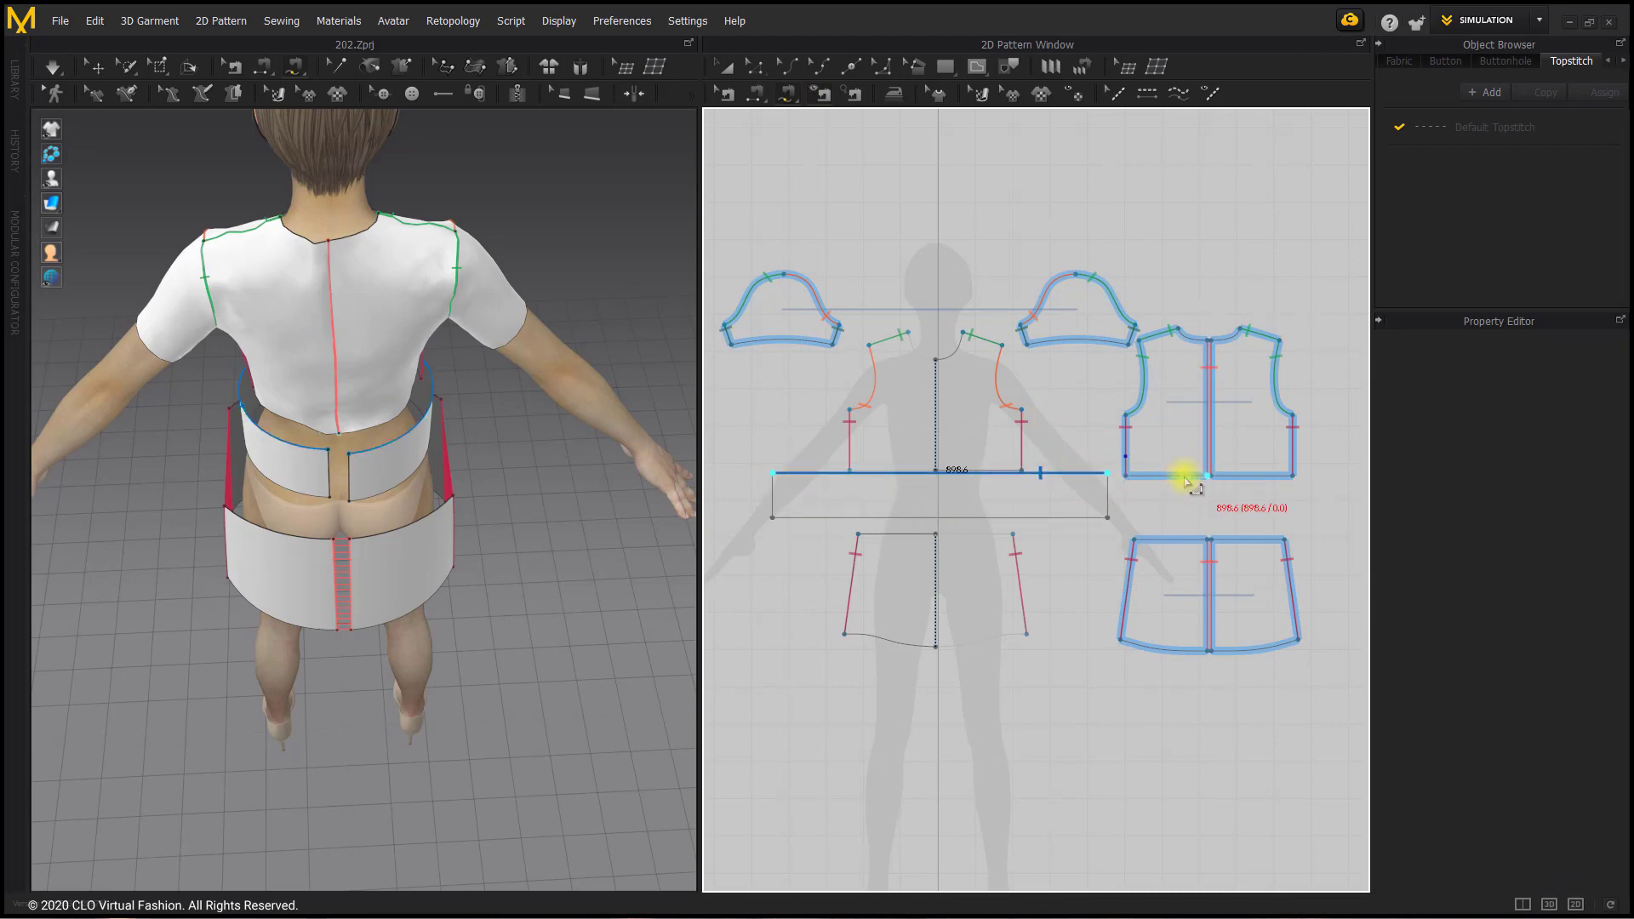
pyautogui.click(1081, 475)
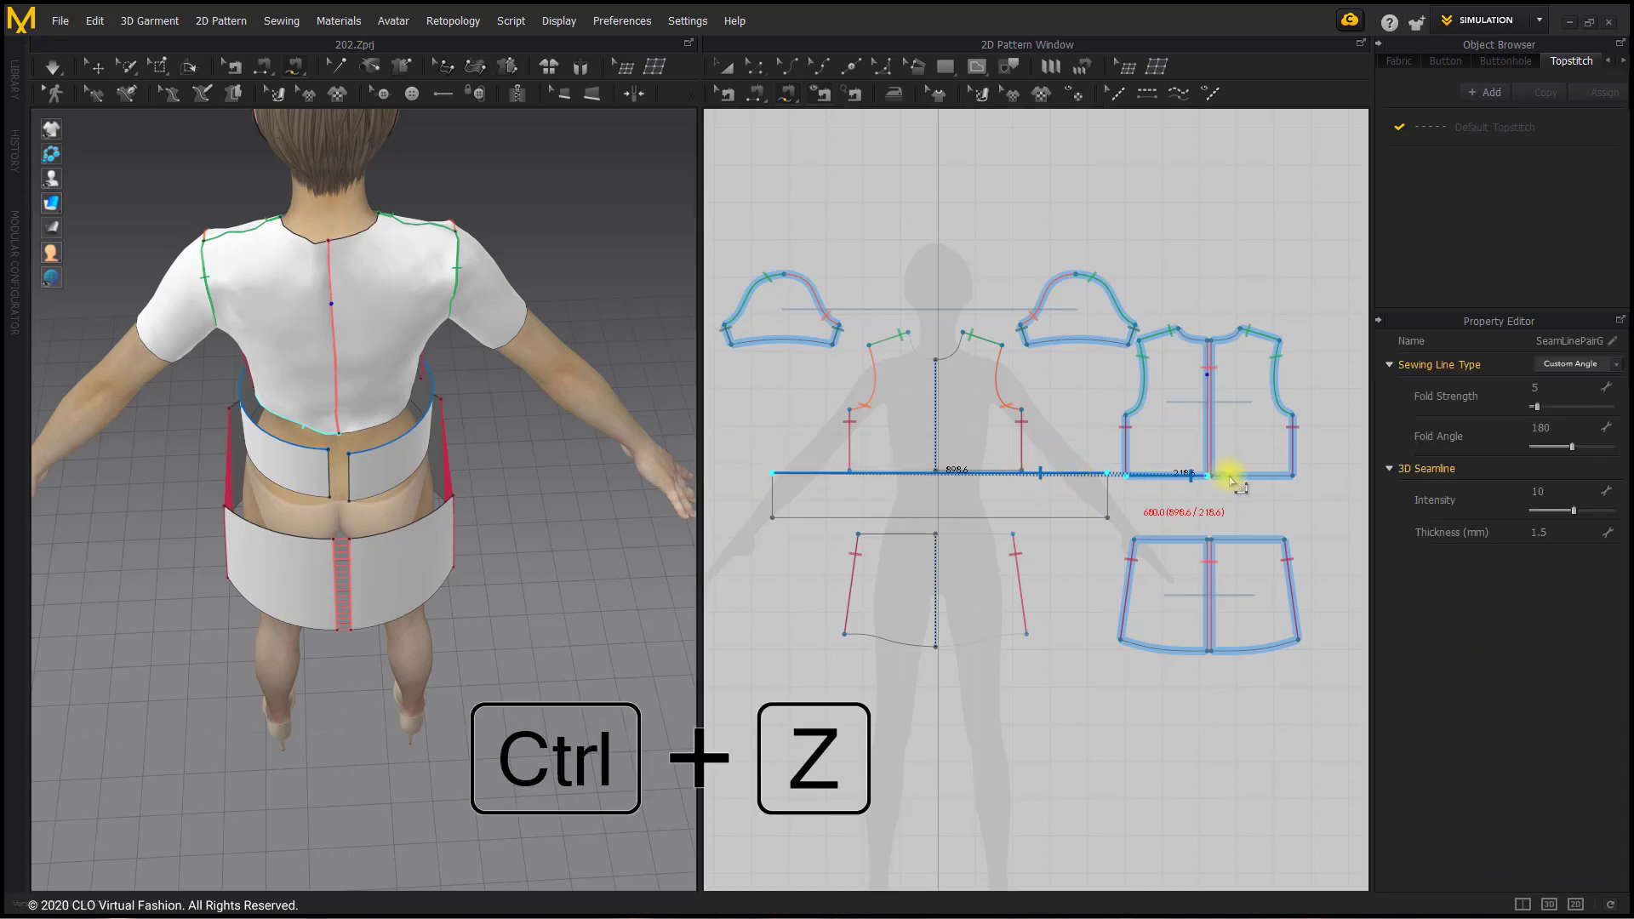
pyautogui.hotkey('ctrl', 'z')
# Step: Sew the waistband's full upper edge to the bottom edges of the upper front and both upper back pieces as one seam group
pyautogui.click(1107, 476)
pyautogui.click(773, 477)
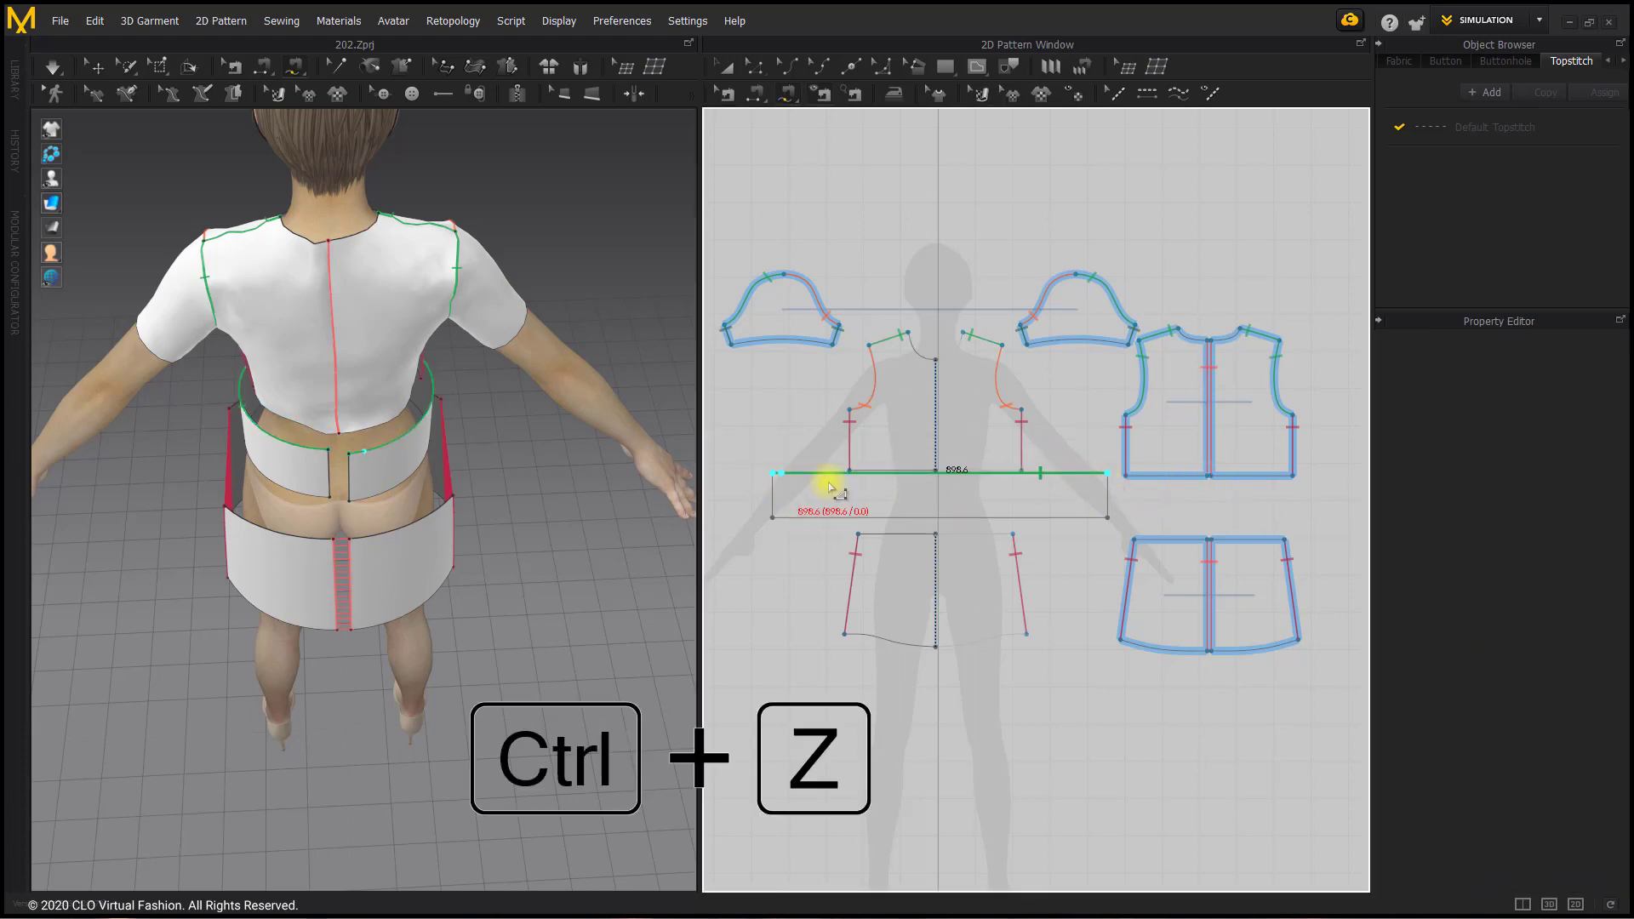
pyautogui.click(1207, 475)
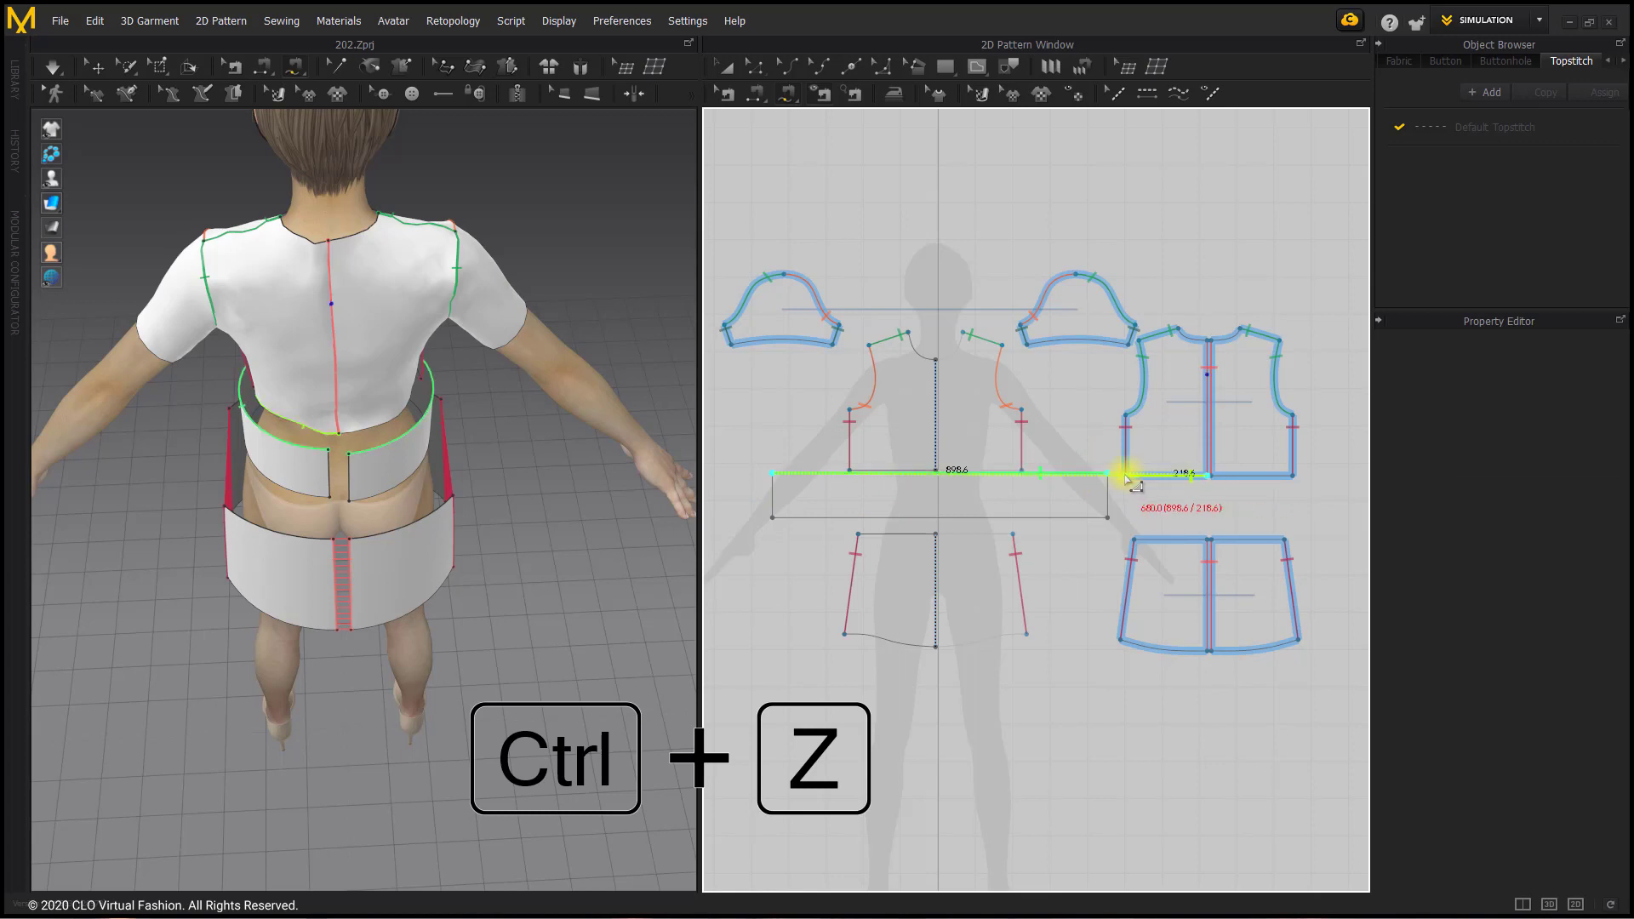
pyautogui.scroll(5, 1025, 468)
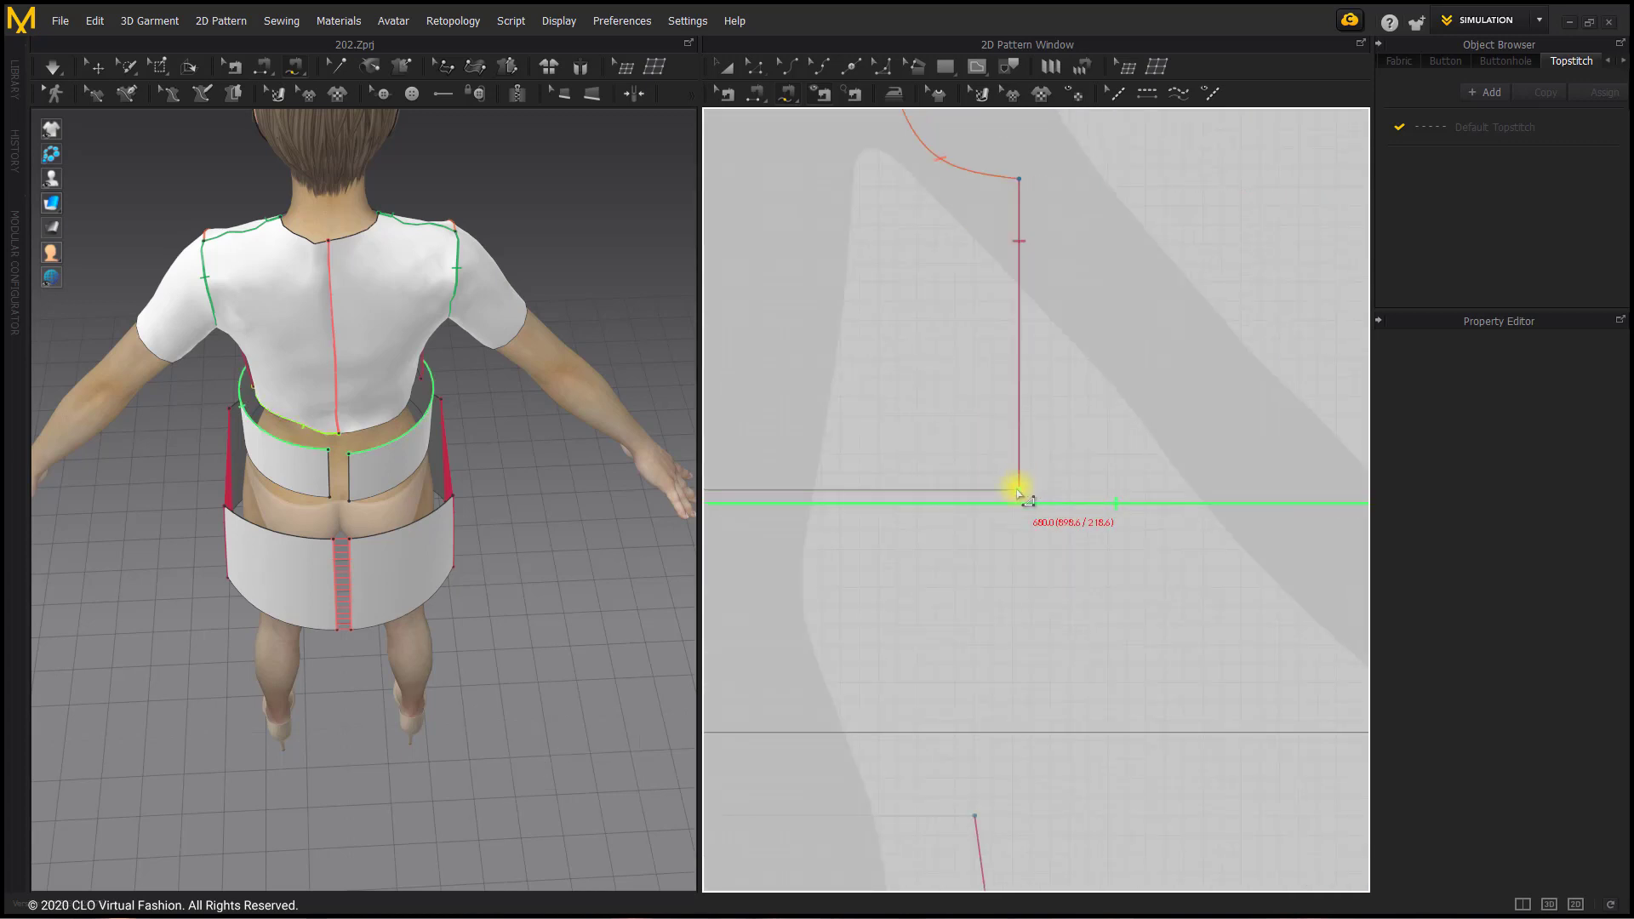
pyautogui.scroll(-5, 1021, 485)
pyautogui.scroll(3, 877, 494)
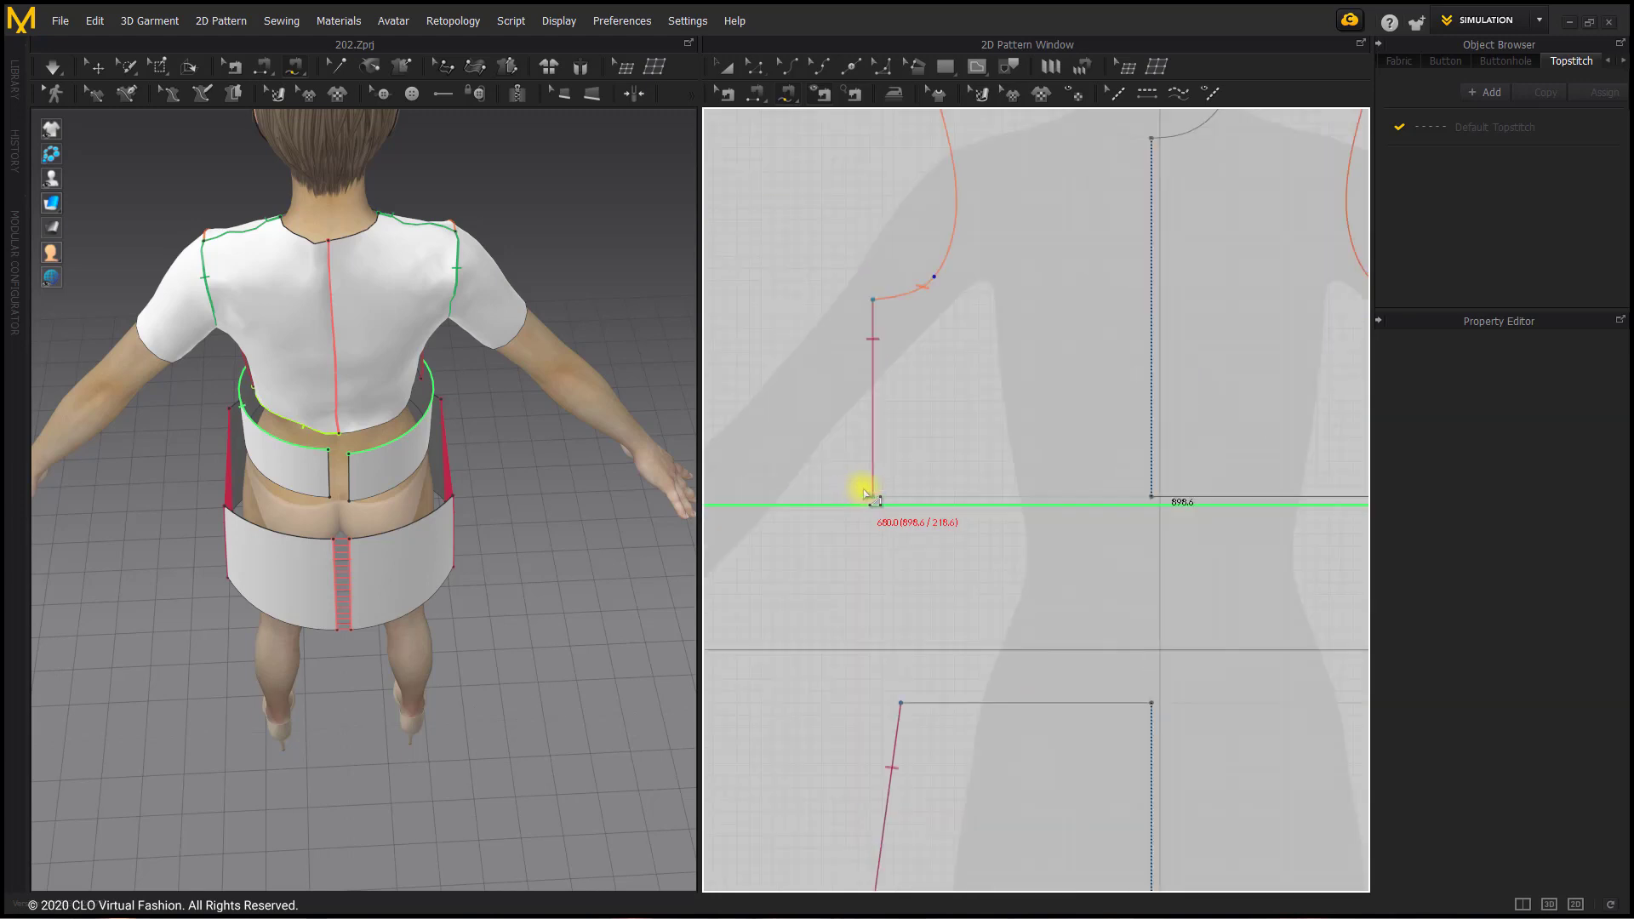
pyautogui.scroll(-5, 875, 492)
pyautogui.moveTo(930, 501); pyautogui.dragTo(925, 500, button='middle')
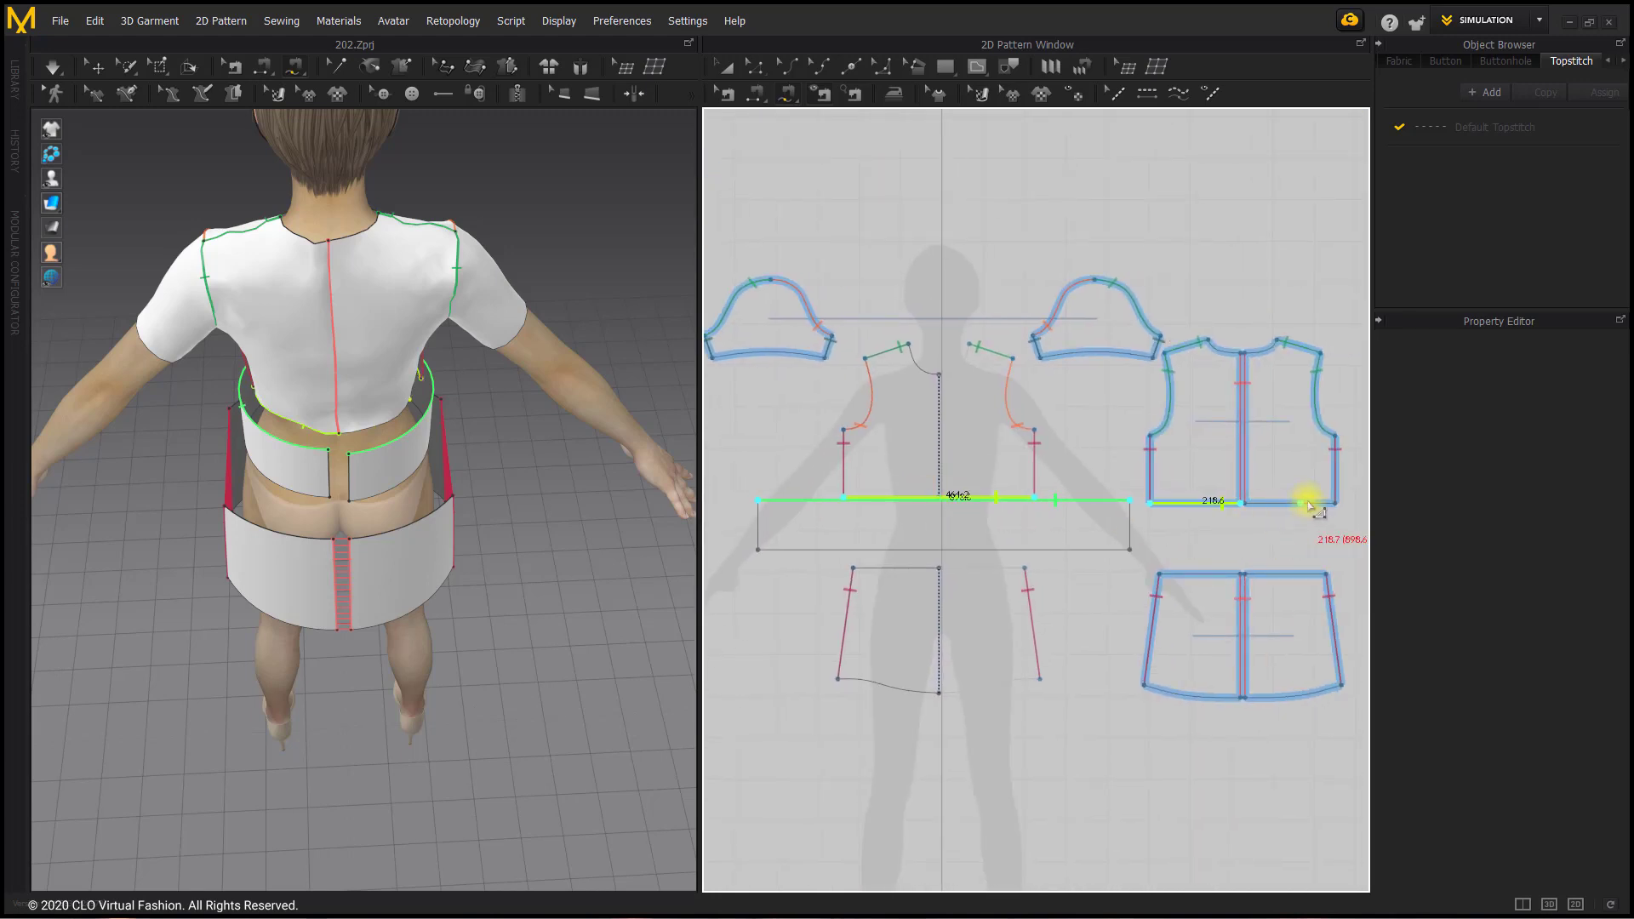
pyautogui.click(1336, 503)
pyautogui.click(1253, 503)
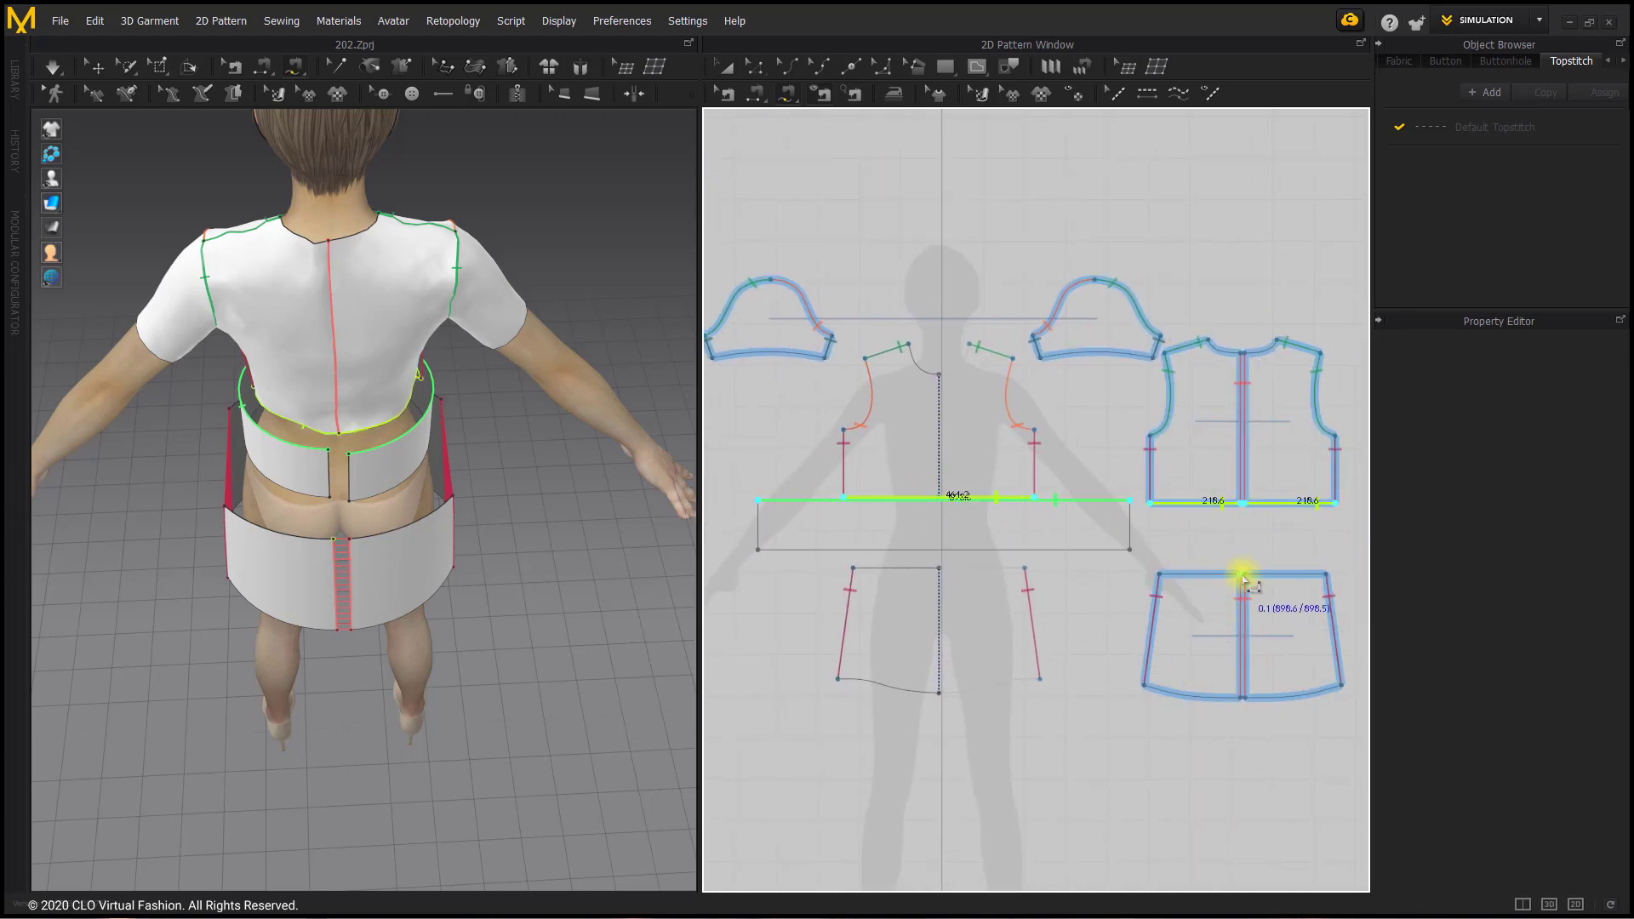
pyautogui.press('Return')
# Step: Sew the waistband's full lower edge to the top edges of the lower front and both lower back pieces as one seam group
pyautogui.click(1130, 550)
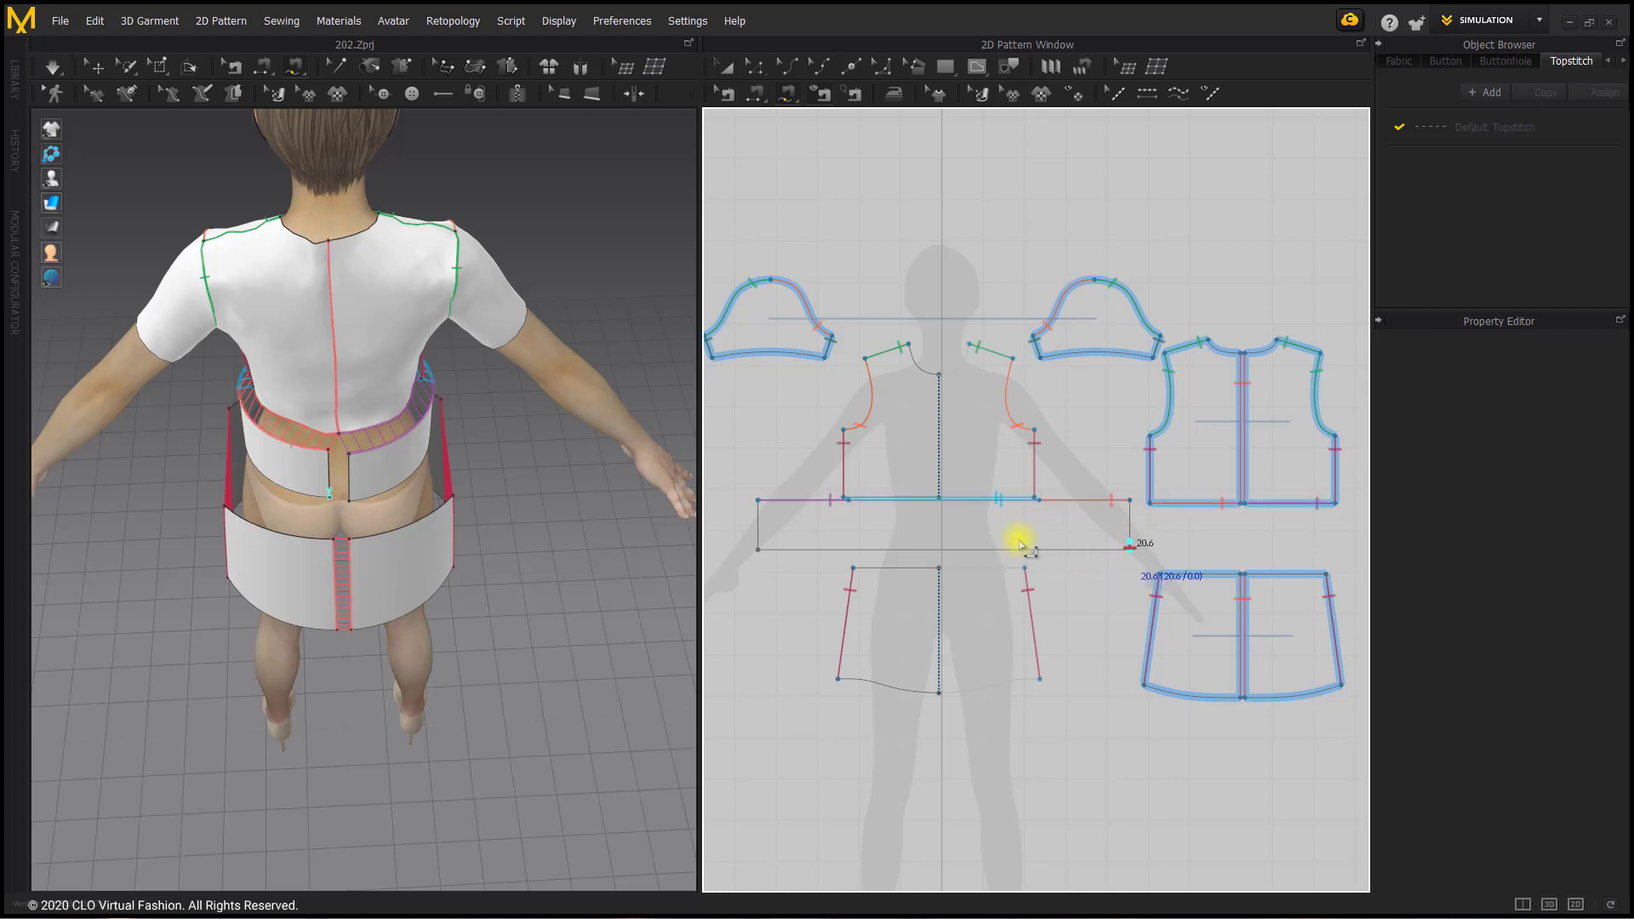
pyautogui.click(758, 550)
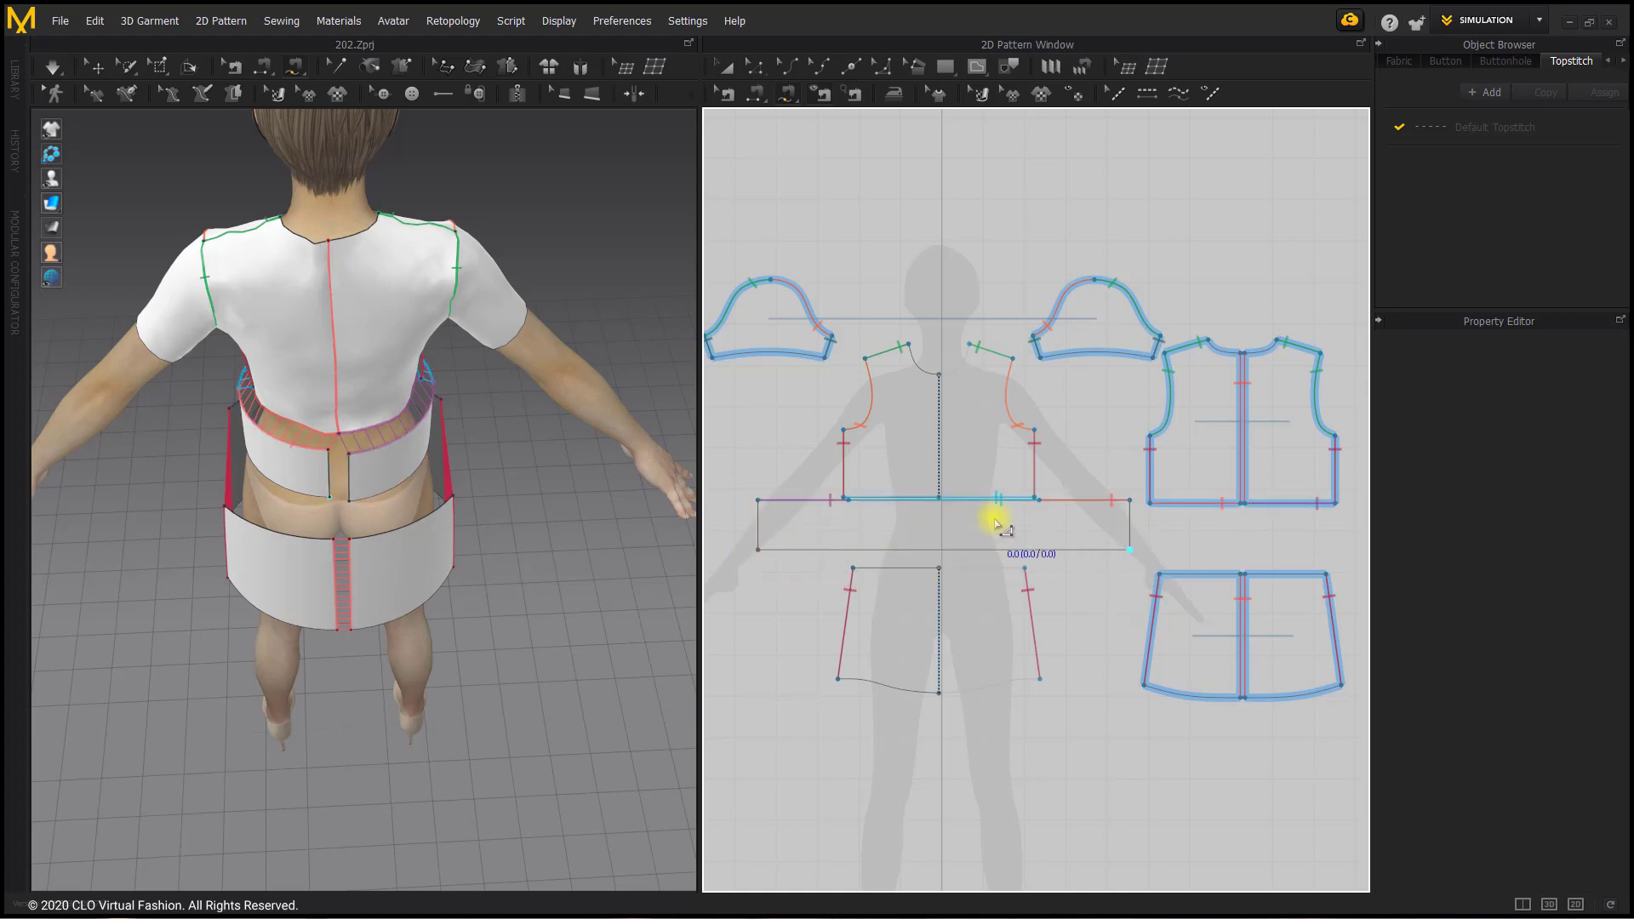
pyautogui.click(1131, 550)
pyautogui.click(759, 550)
pyautogui.click(1243, 575)
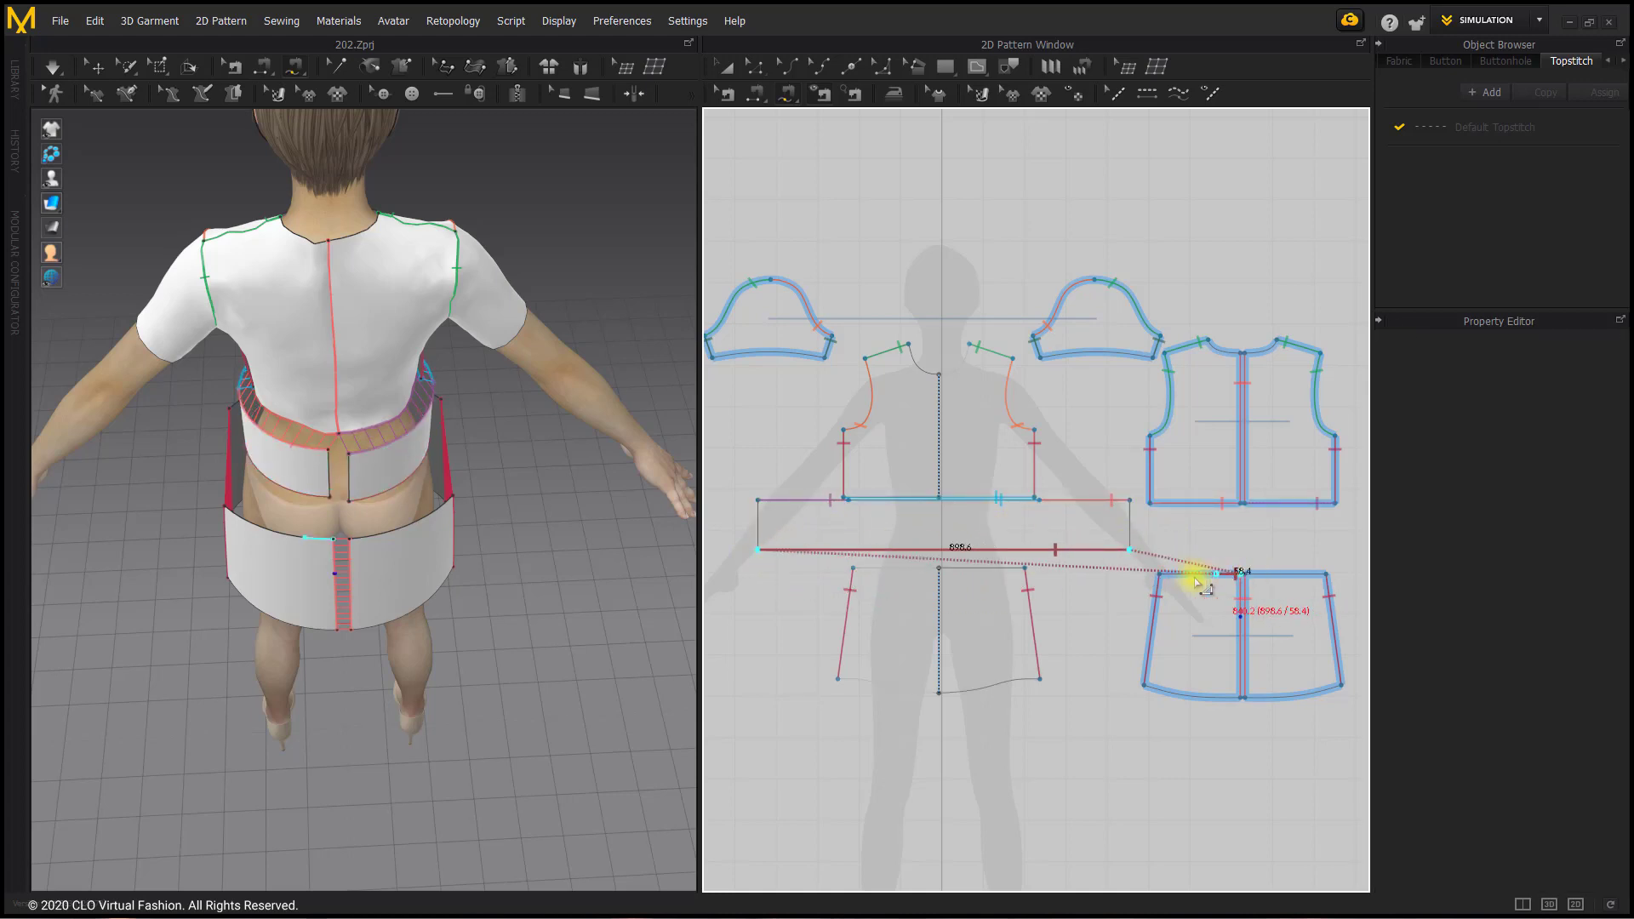
pyautogui.click(1160, 573)
pyautogui.click(1026, 567)
pyautogui.click(853, 568)
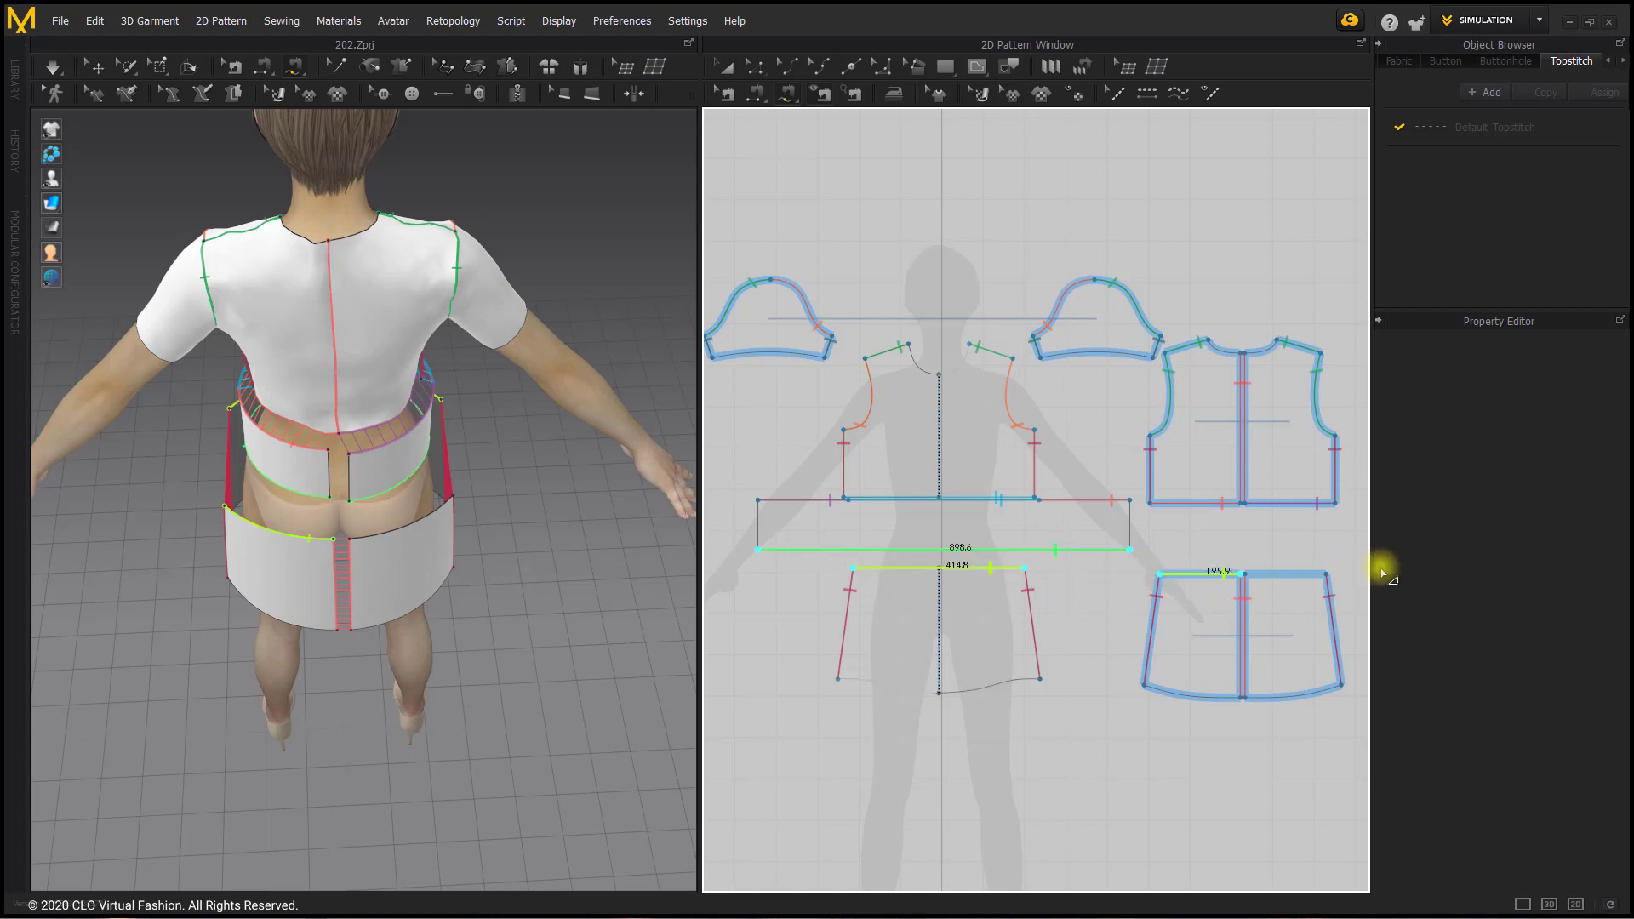
pyautogui.click(1326, 575)
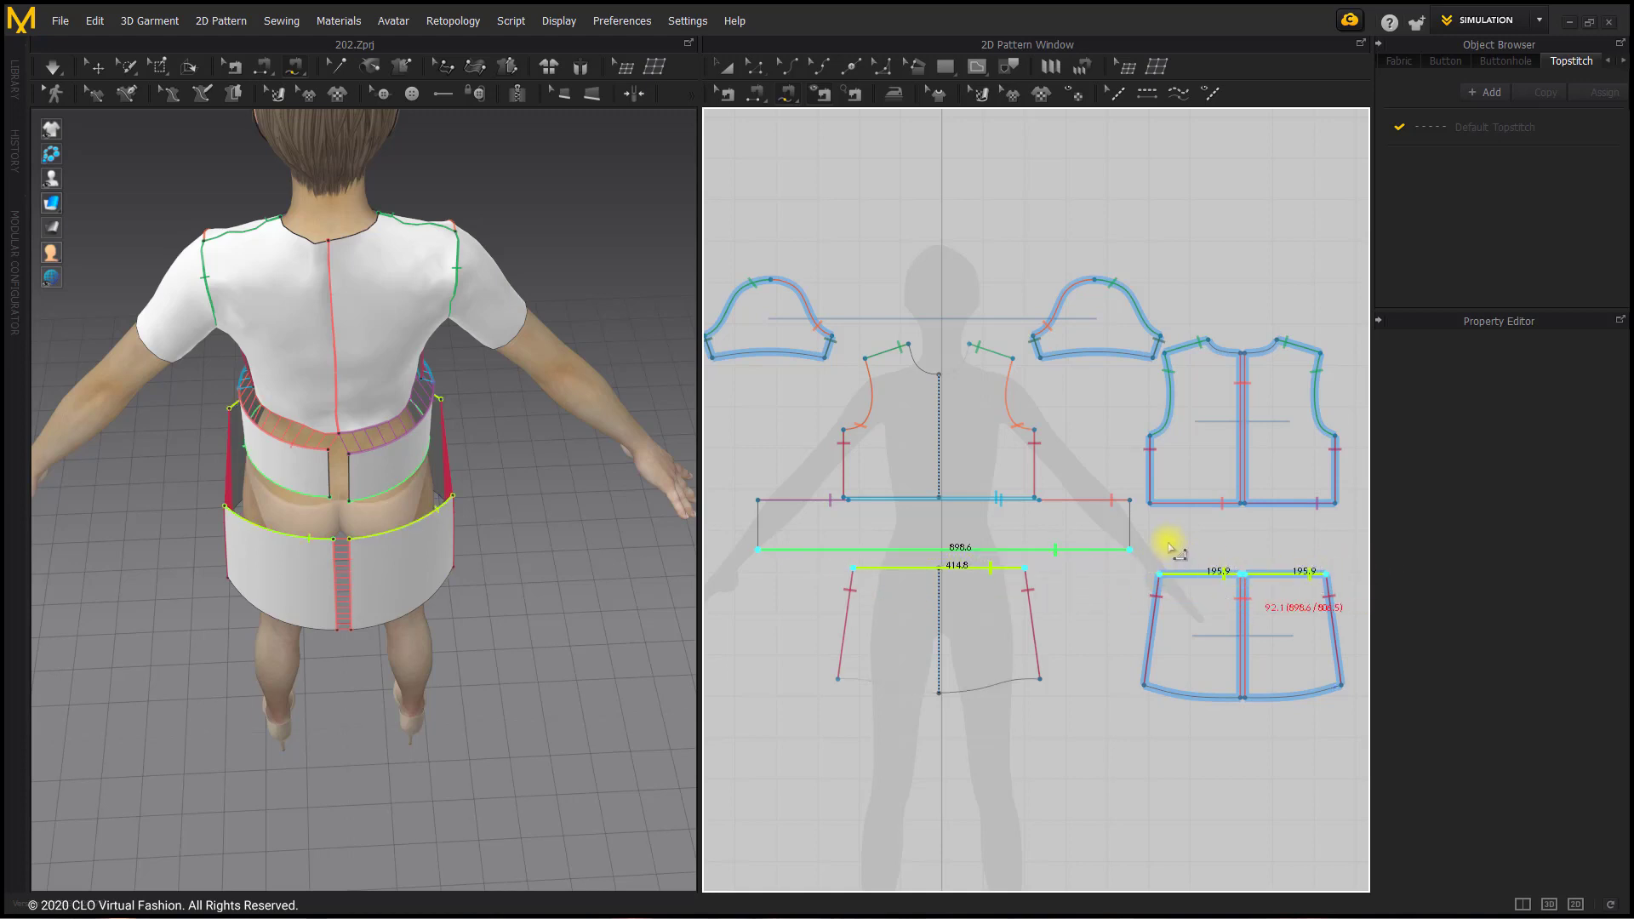
pyautogui.press('Return')
# Step: Sew the waistband's two short ends together with a free seam
pyautogui.click(1131, 524)
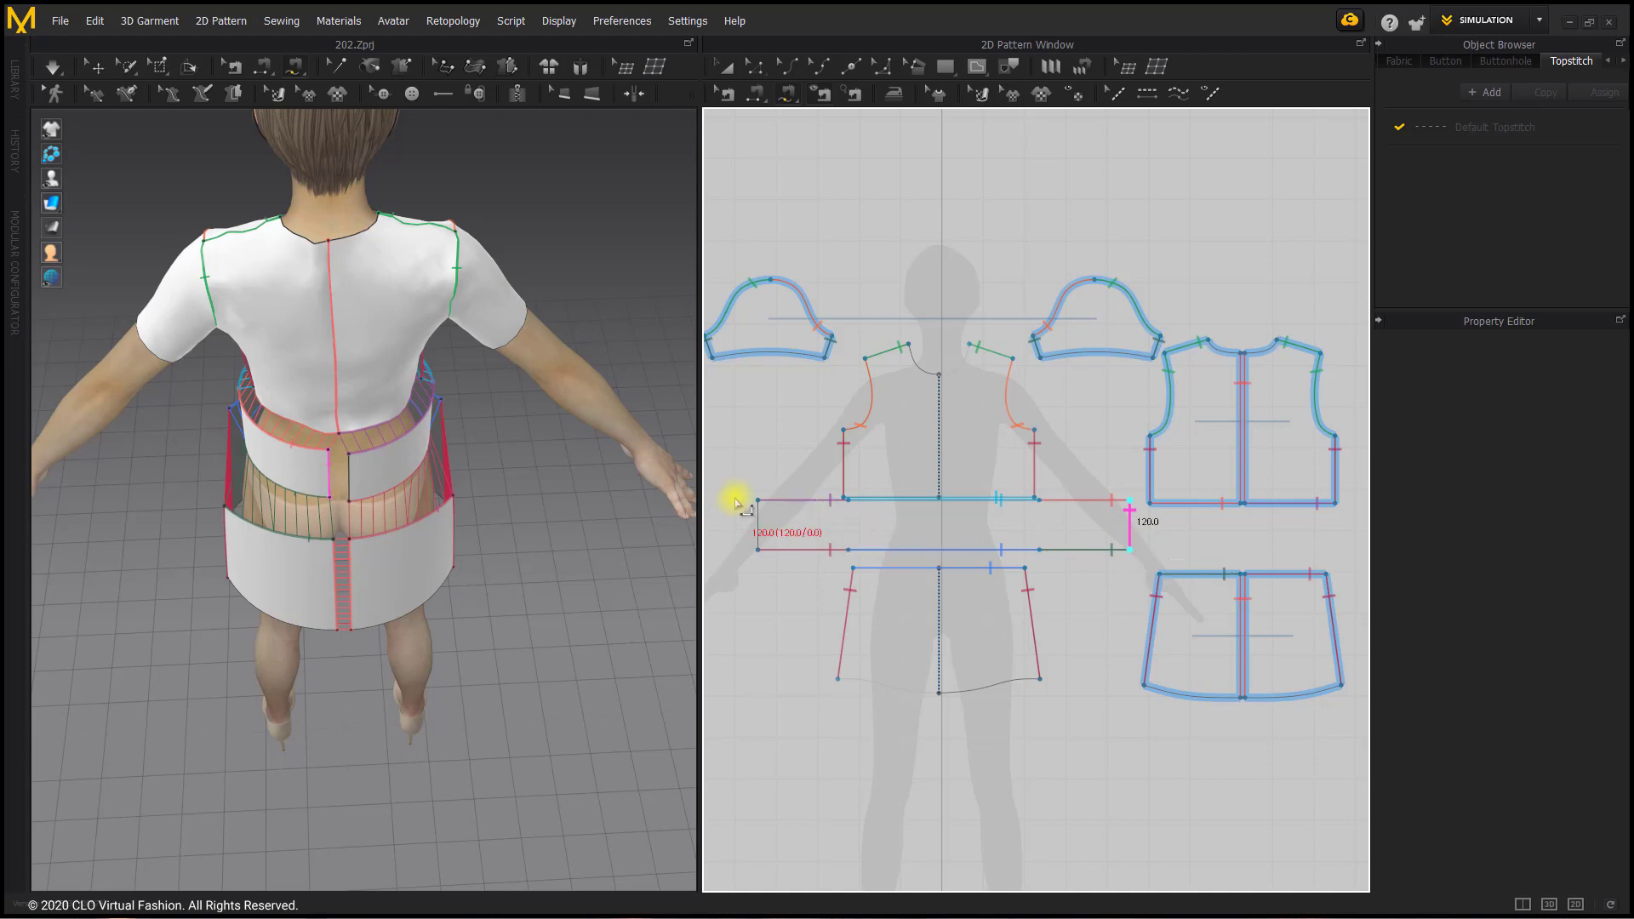
pyautogui.click(760, 532)
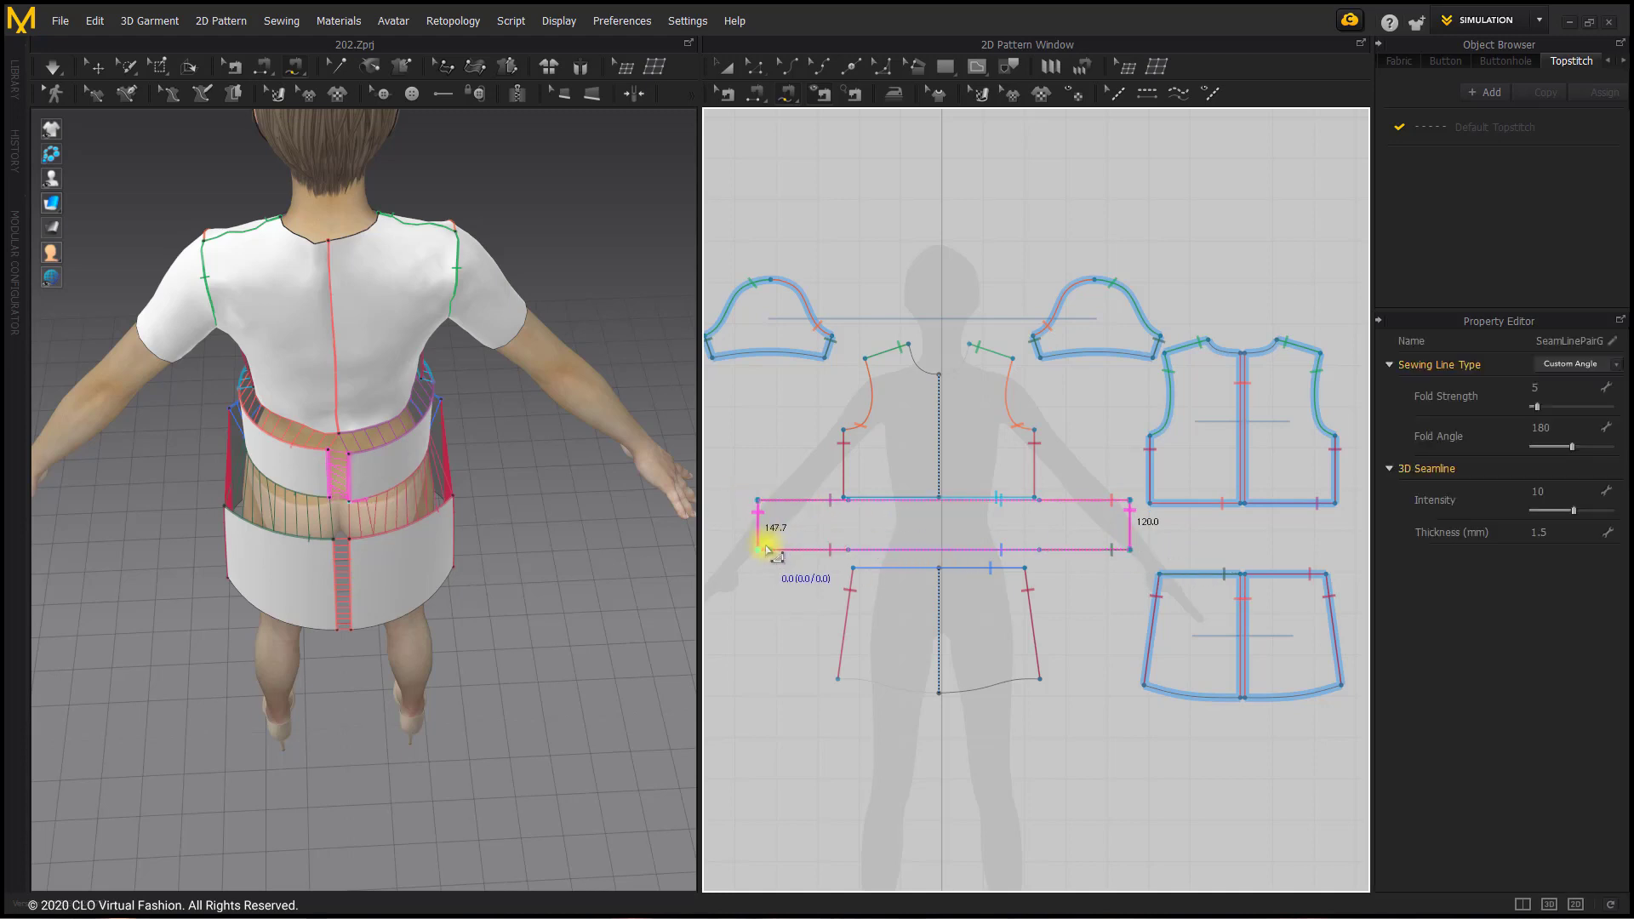
pyautogui.click(758, 501)
pyautogui.click(759, 550)
pyautogui.click(1130, 501)
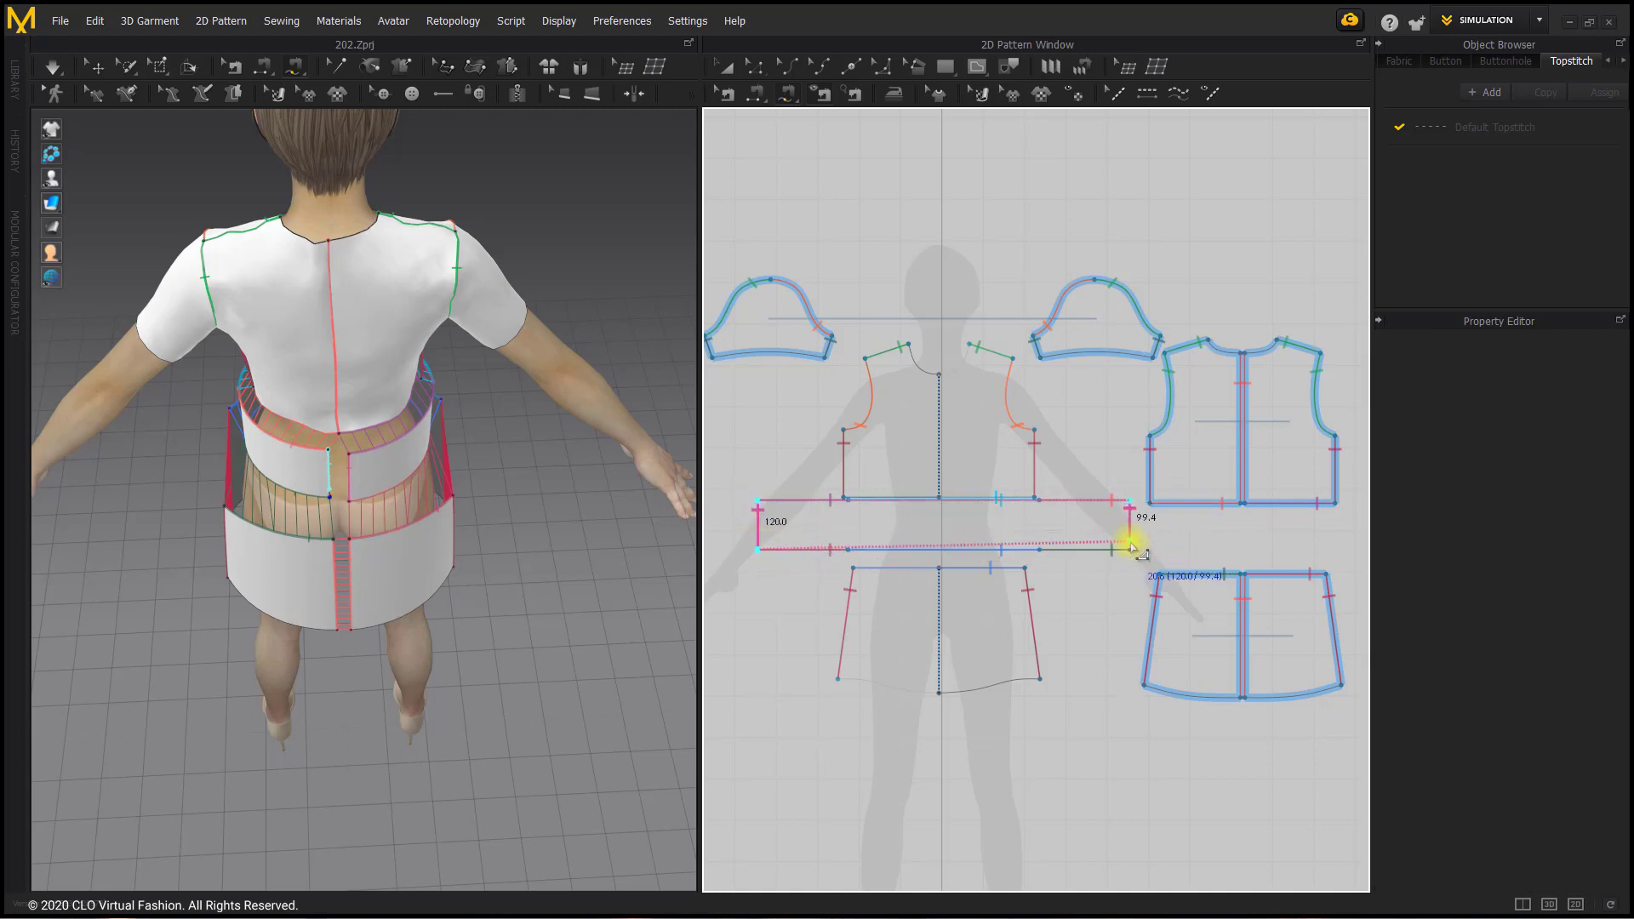
pyautogui.click(1131, 550)
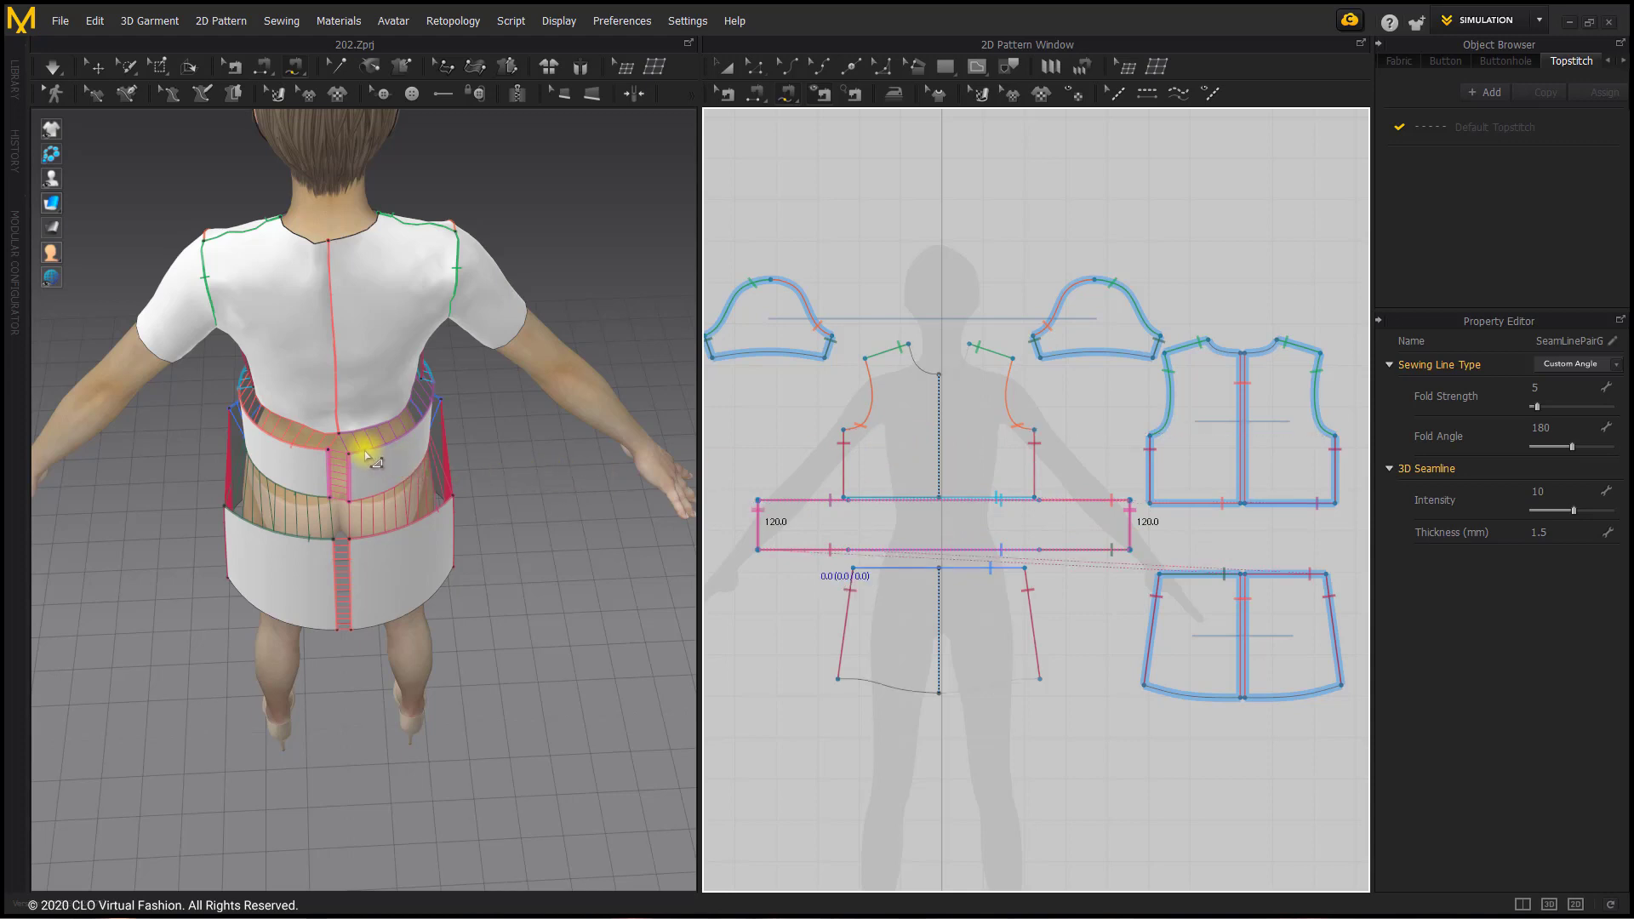
# Step: Check the new seams around the avatar's waist and simulate the garment
pyautogui.moveTo(367, 457); pyautogui.dragTo(586, 417, button='right')
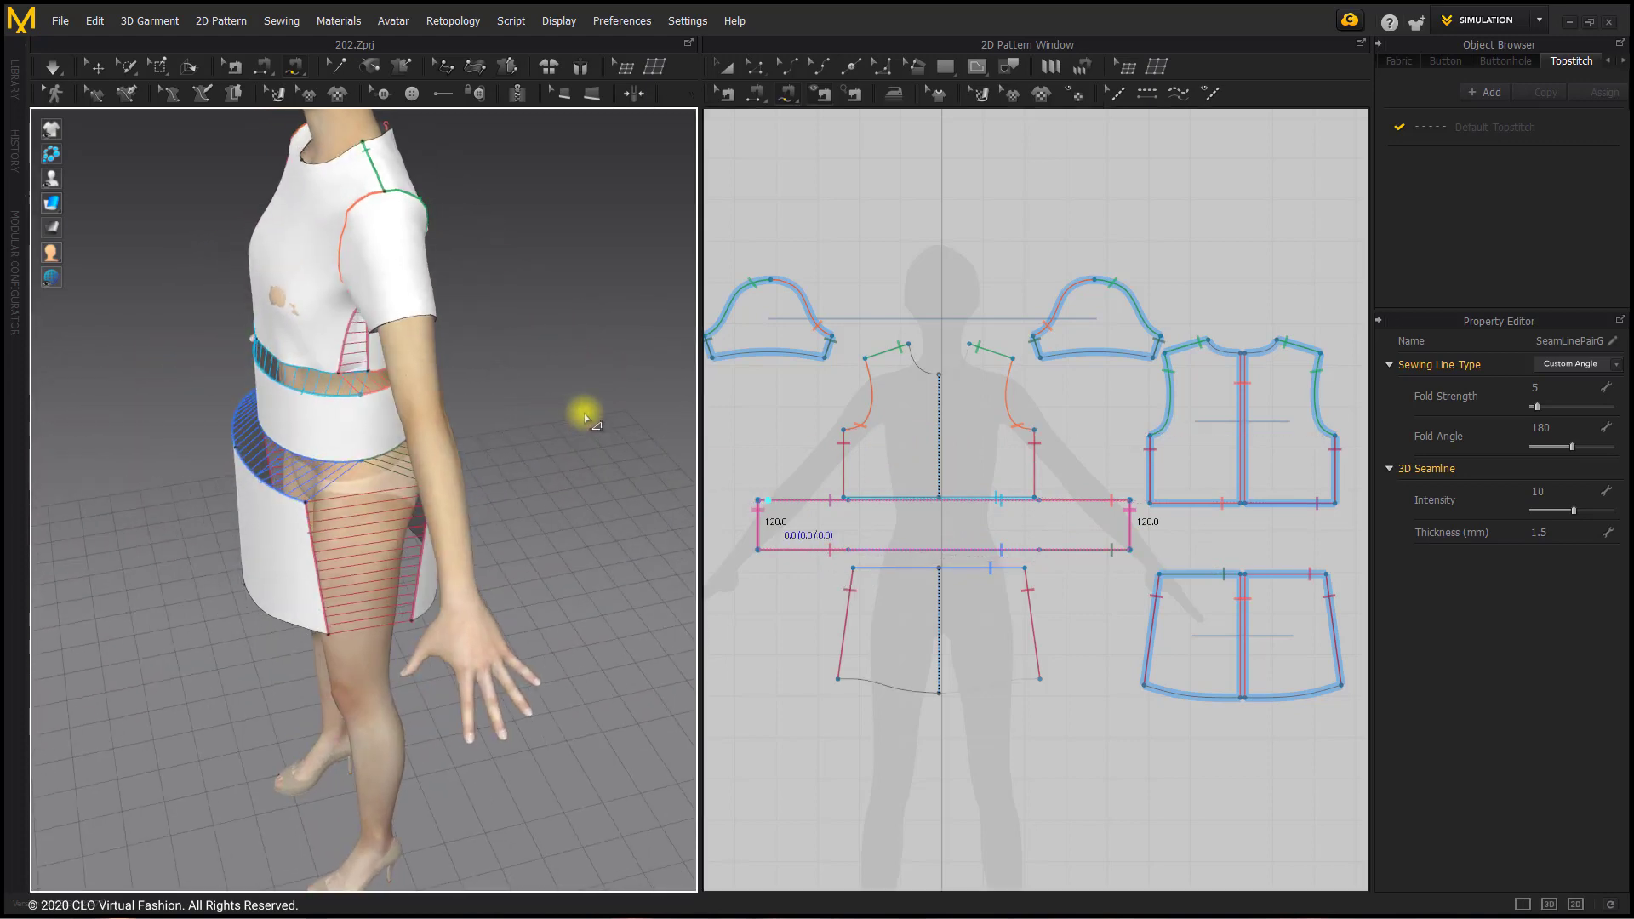
pyautogui.moveTo(320, 400); pyautogui.dragTo(394, 411, button='right')
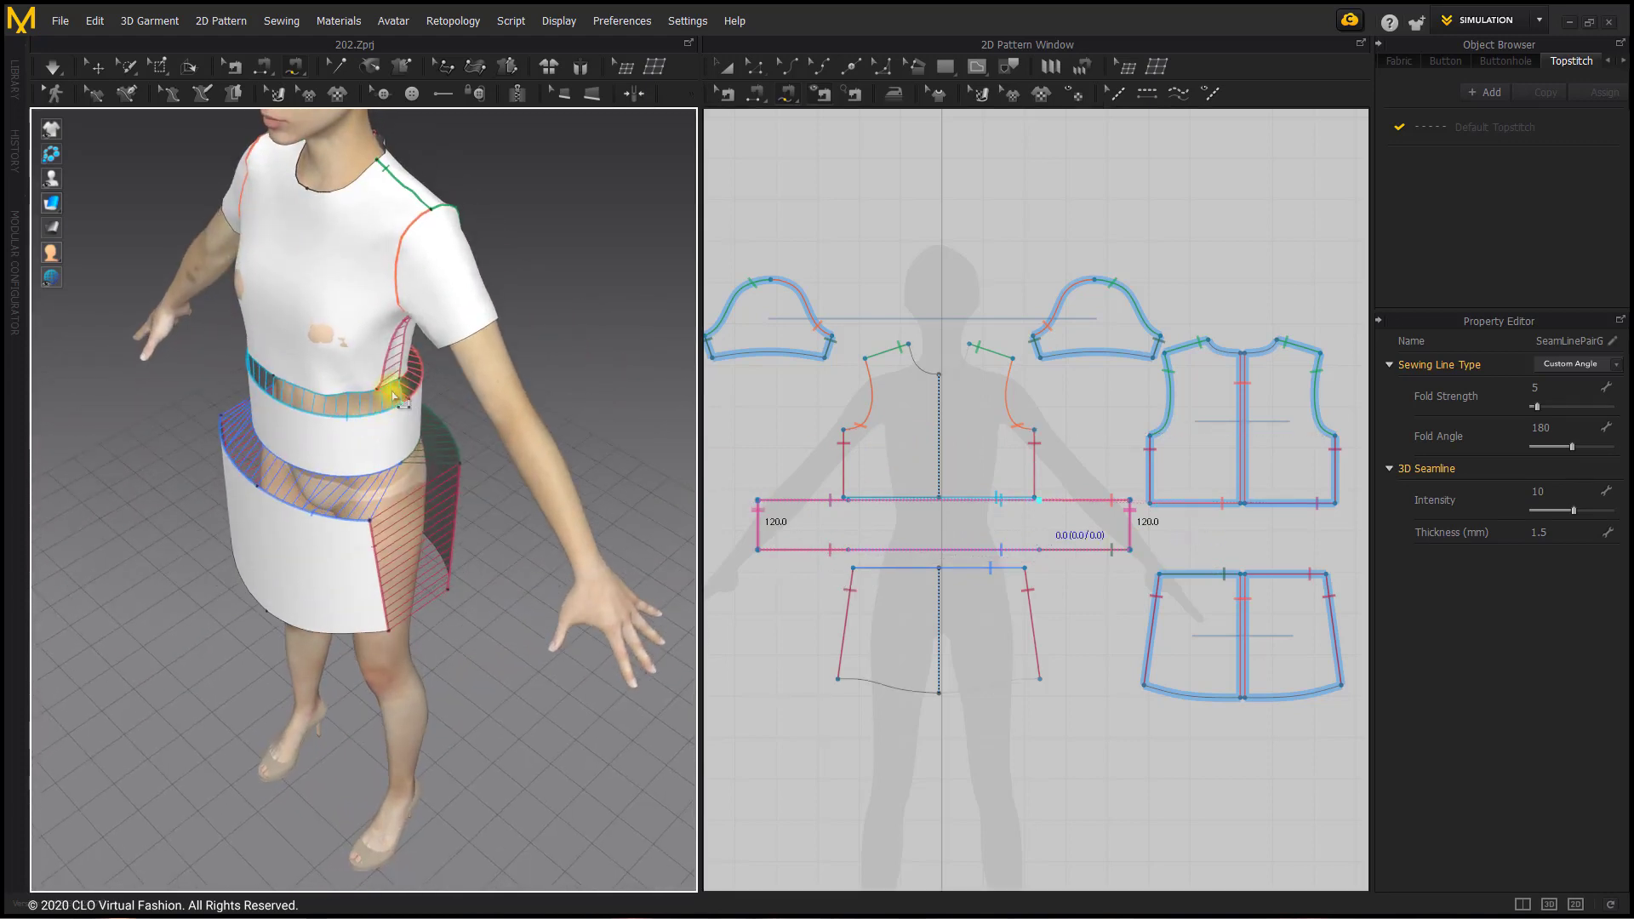
pyautogui.moveTo(330, 481); pyautogui.dragTo(400, 447, button='right')
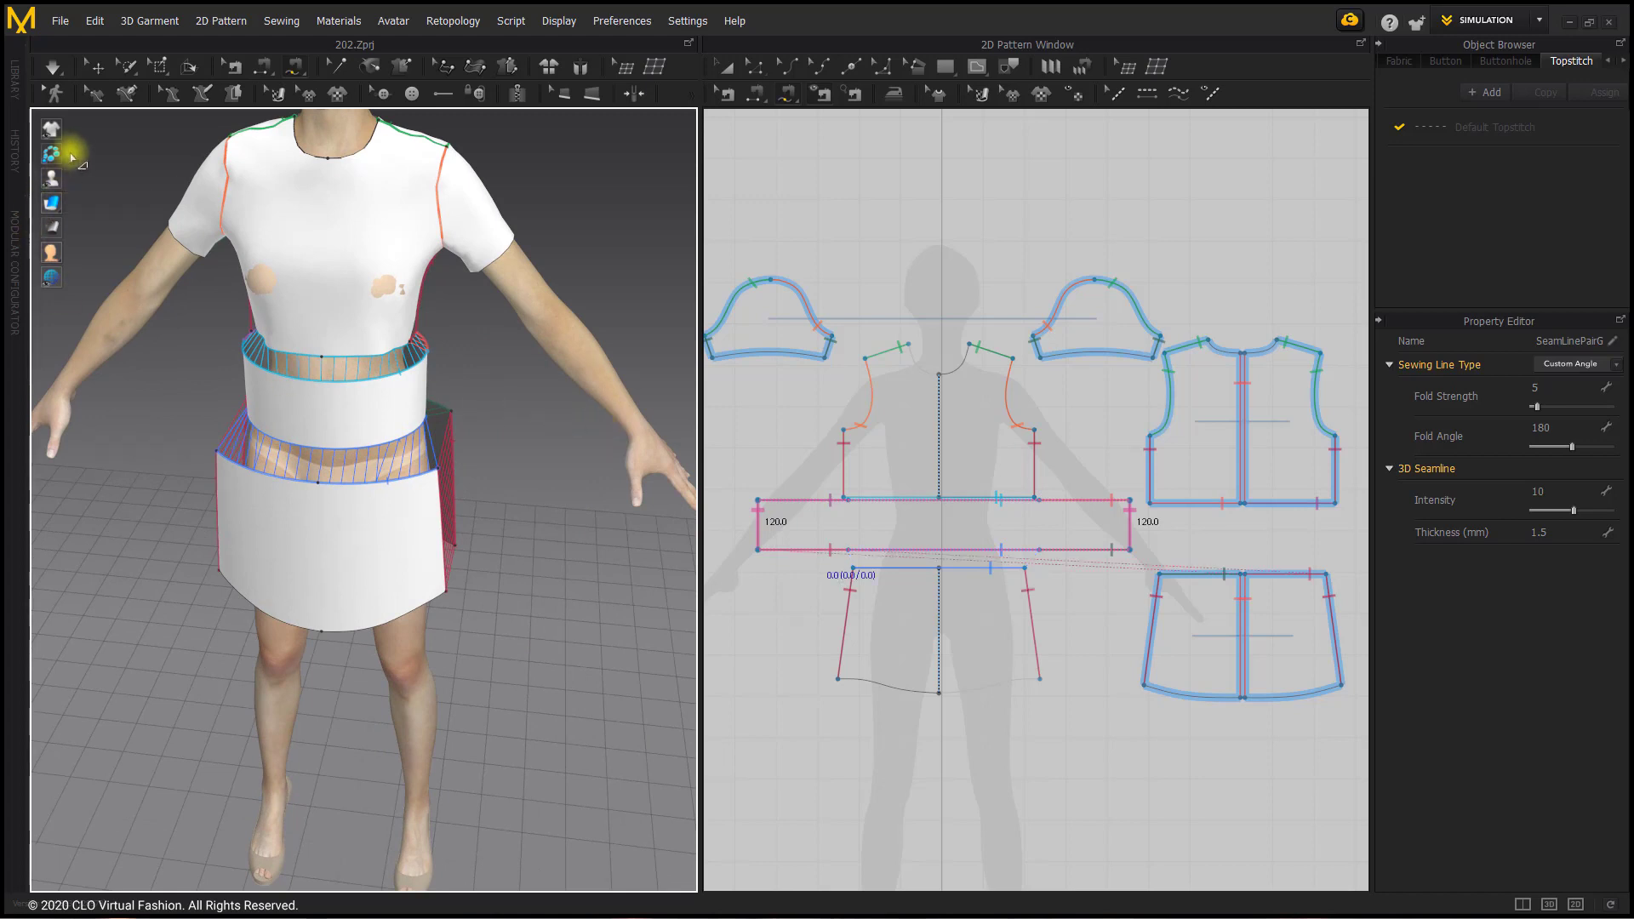
pyautogui.press('space')
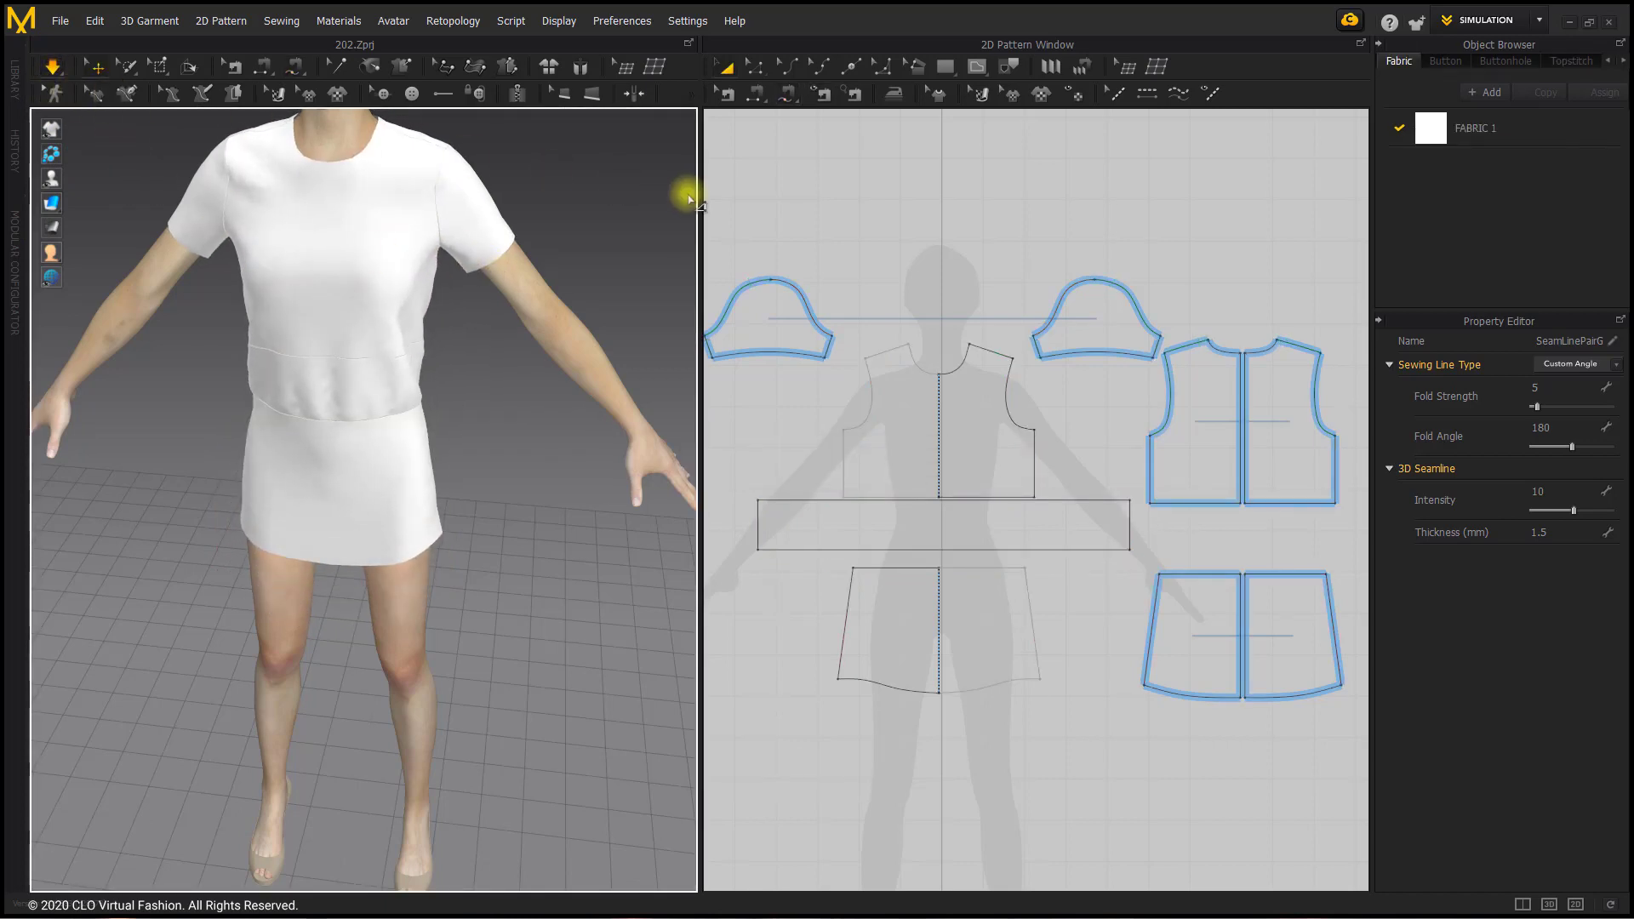
pyautogui.scroll(3, 463, 420)
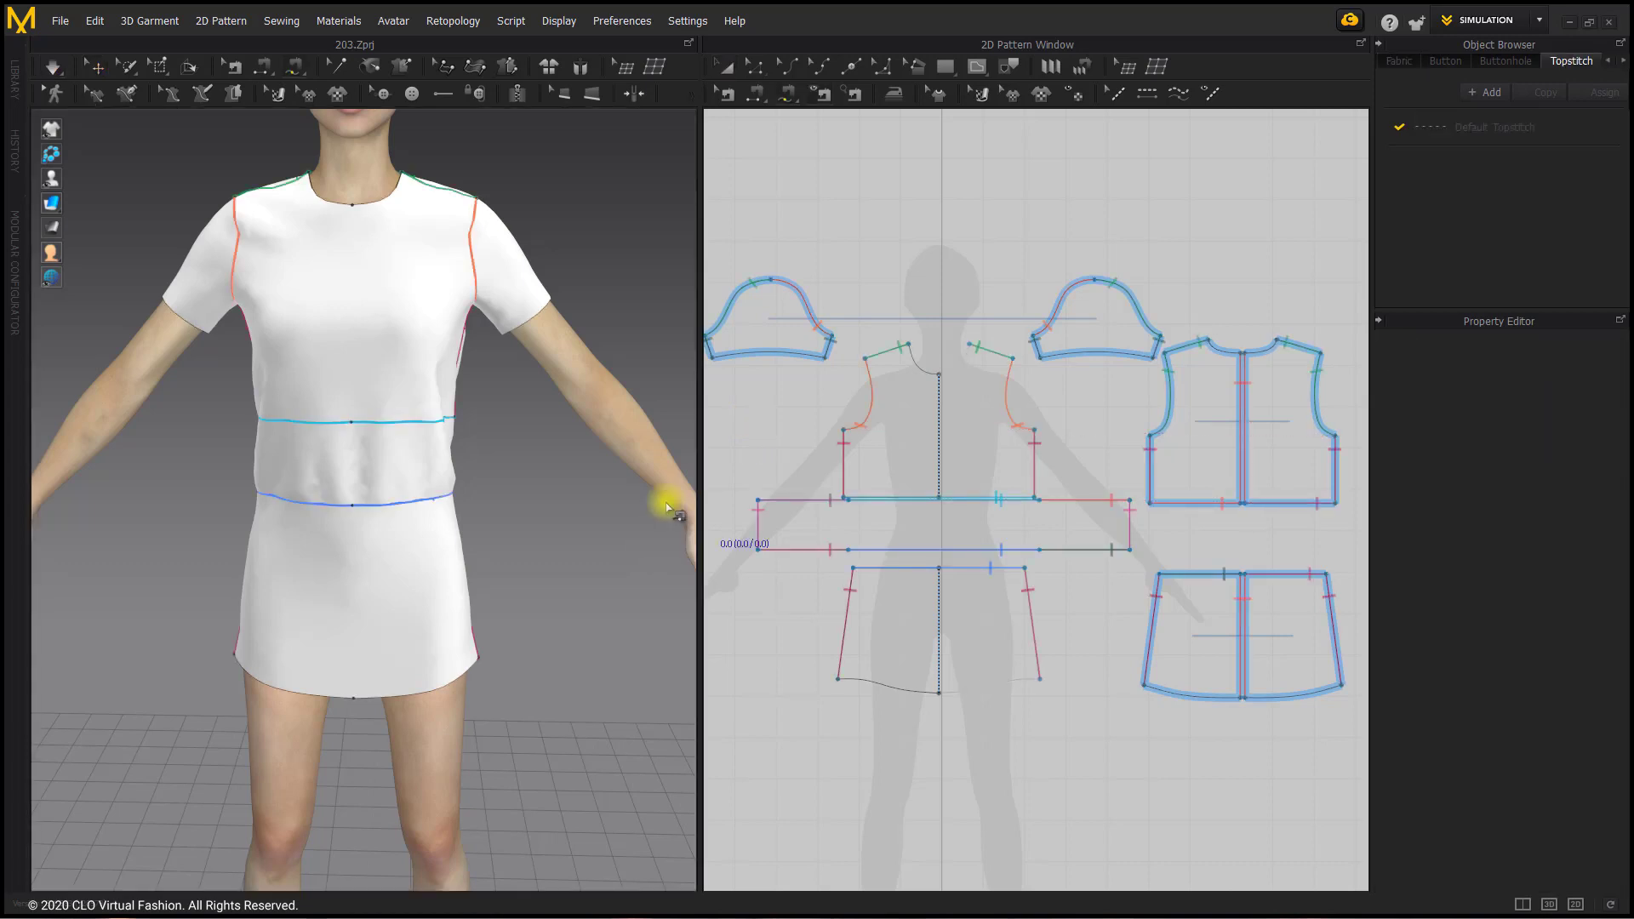
# Step: Create five straight internal lines between the waistband's upper and lower edges with Offset as Internal Line along Curved
pyautogui.click(758, 68)
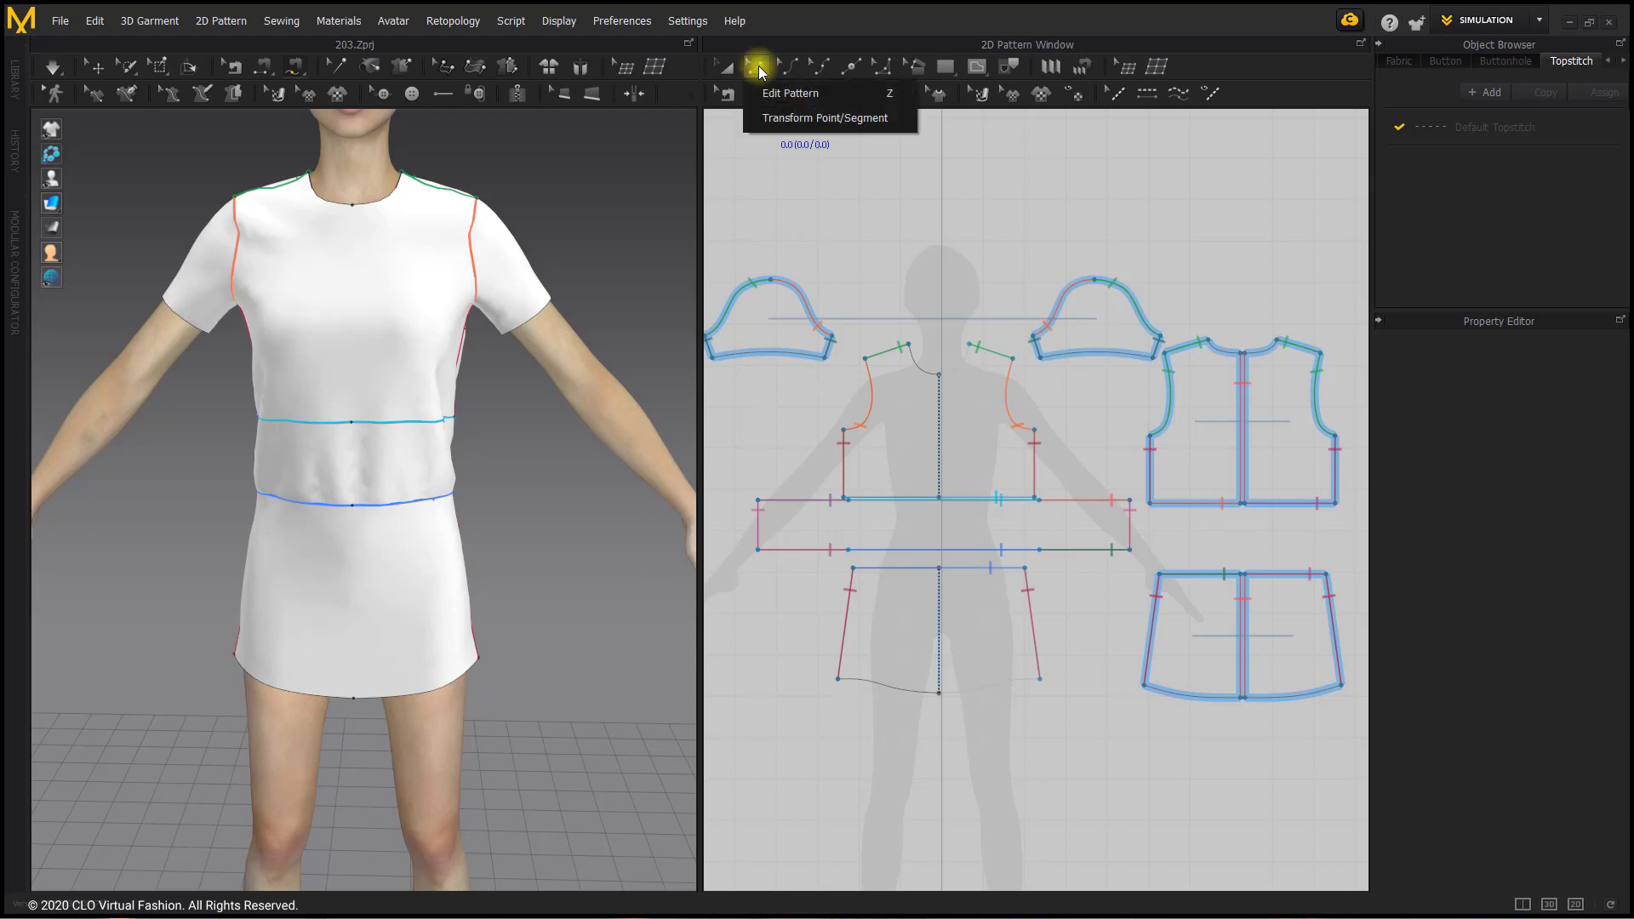
pyautogui.click(819, 502)
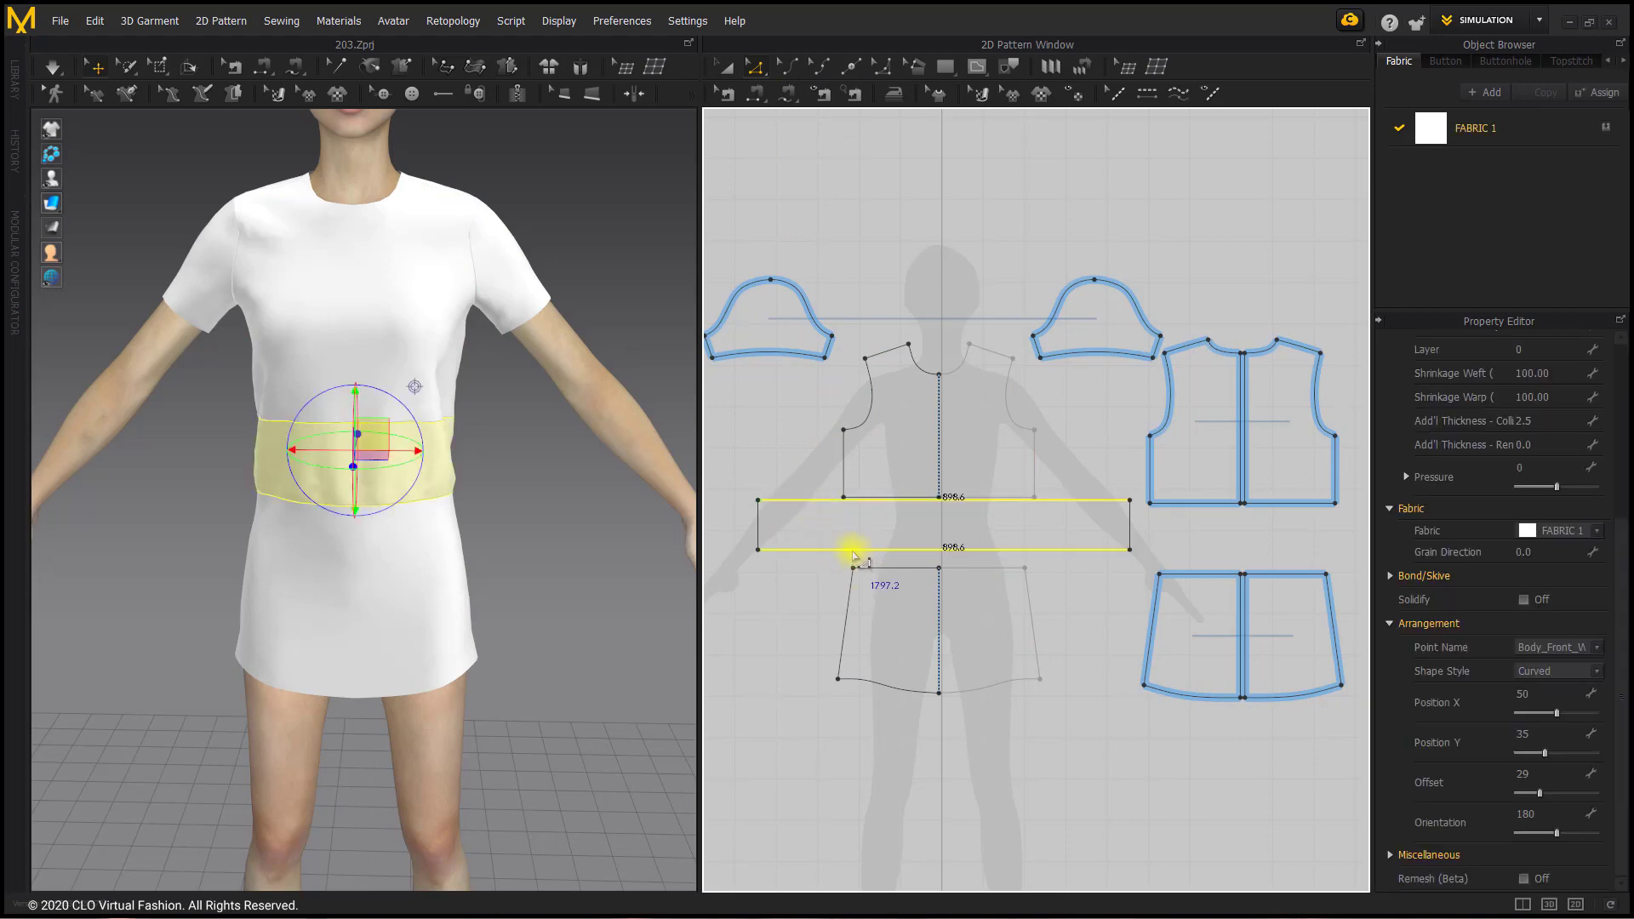
pyautogui.rightClick(850, 553)
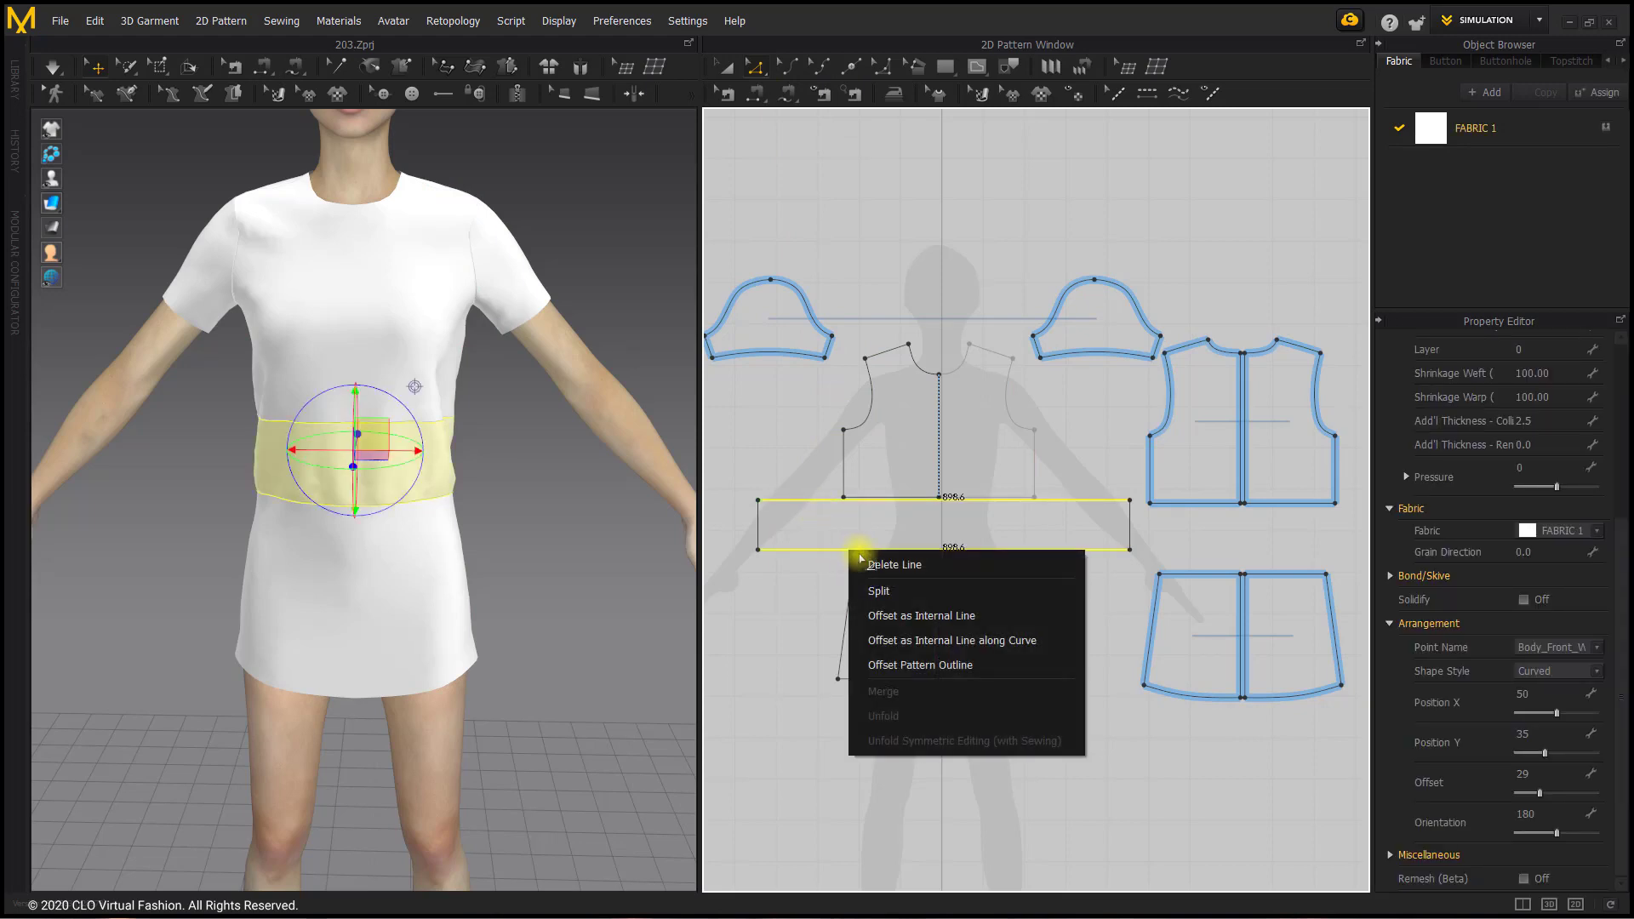
pyautogui.click(1053, 640)
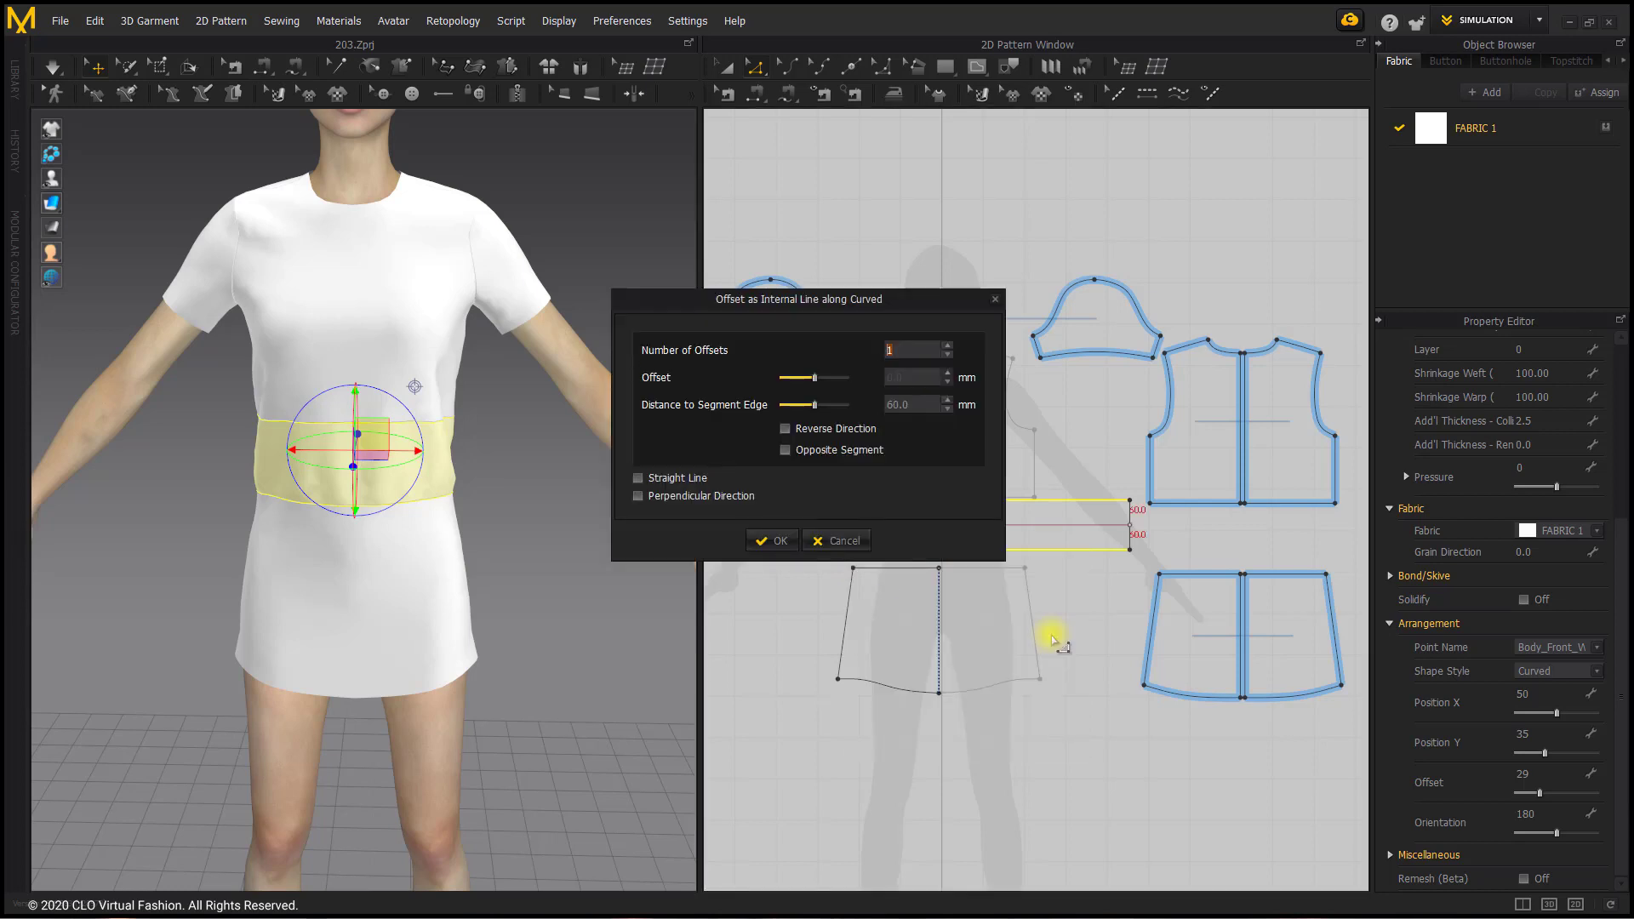
pyautogui.moveTo(919, 298); pyautogui.dragTo(659, 237)
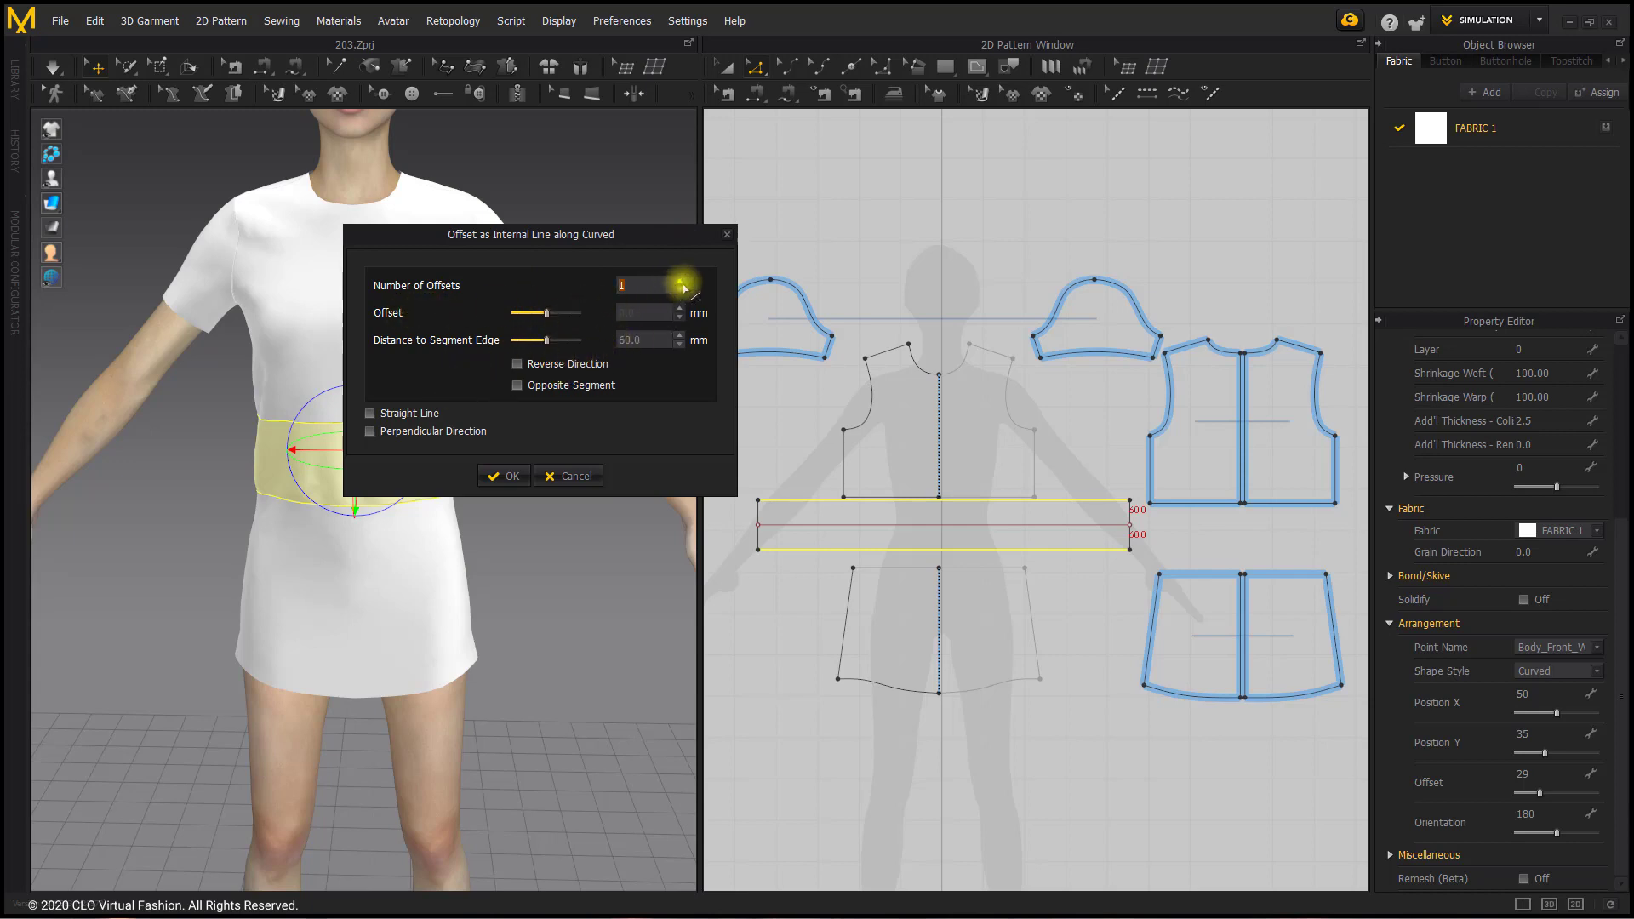
pyautogui.click(679, 280)
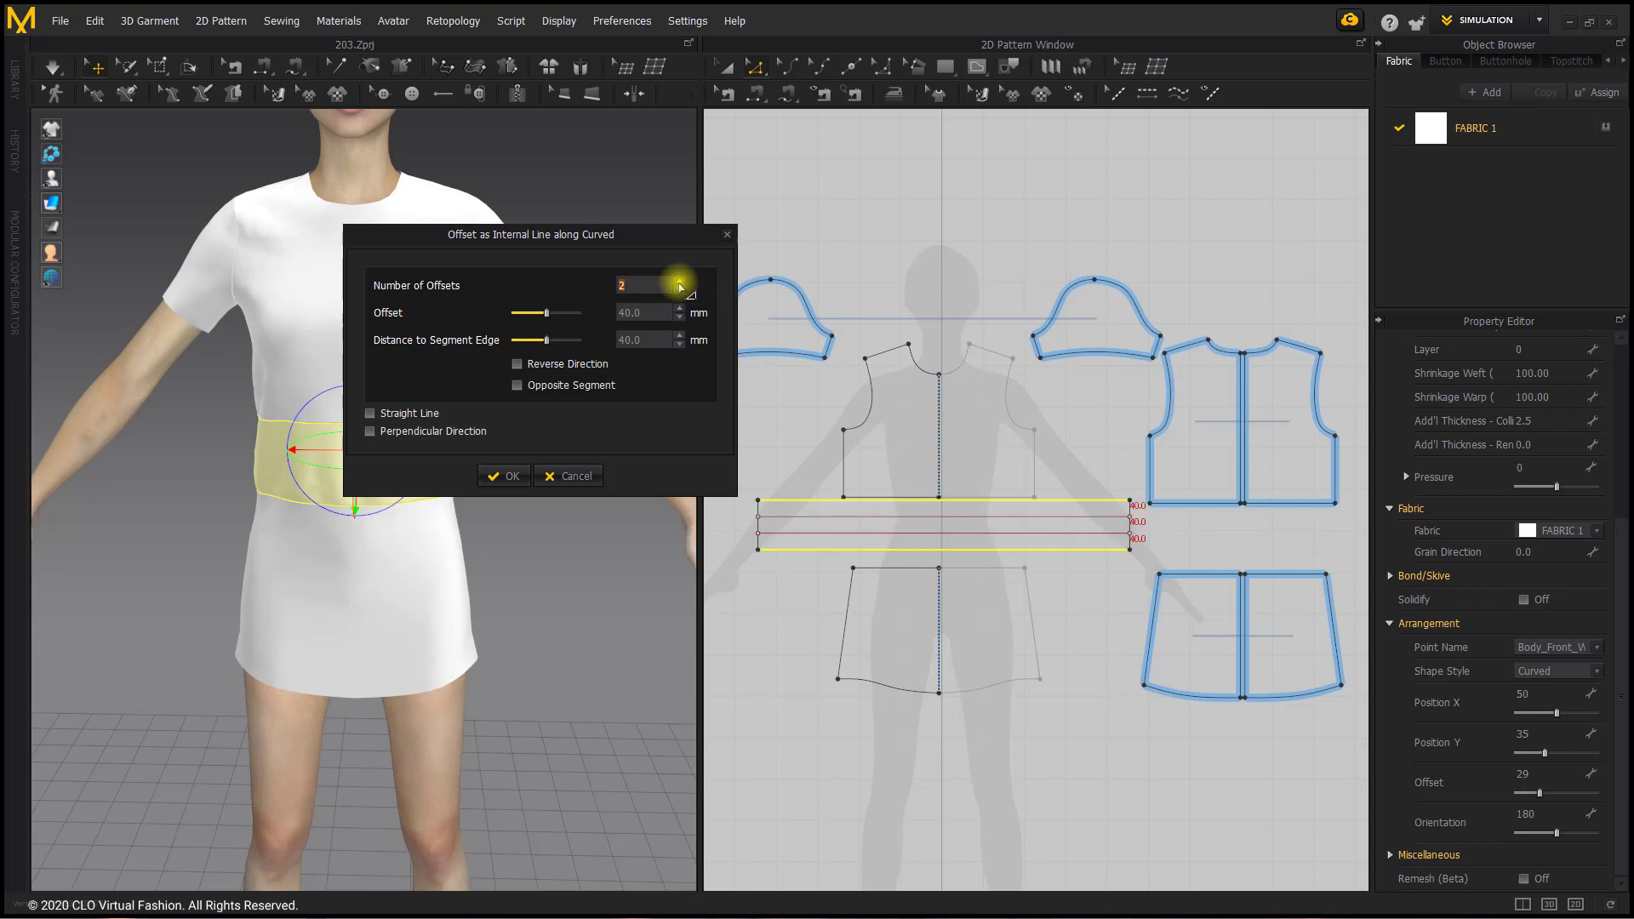
pyautogui.click(679, 280)
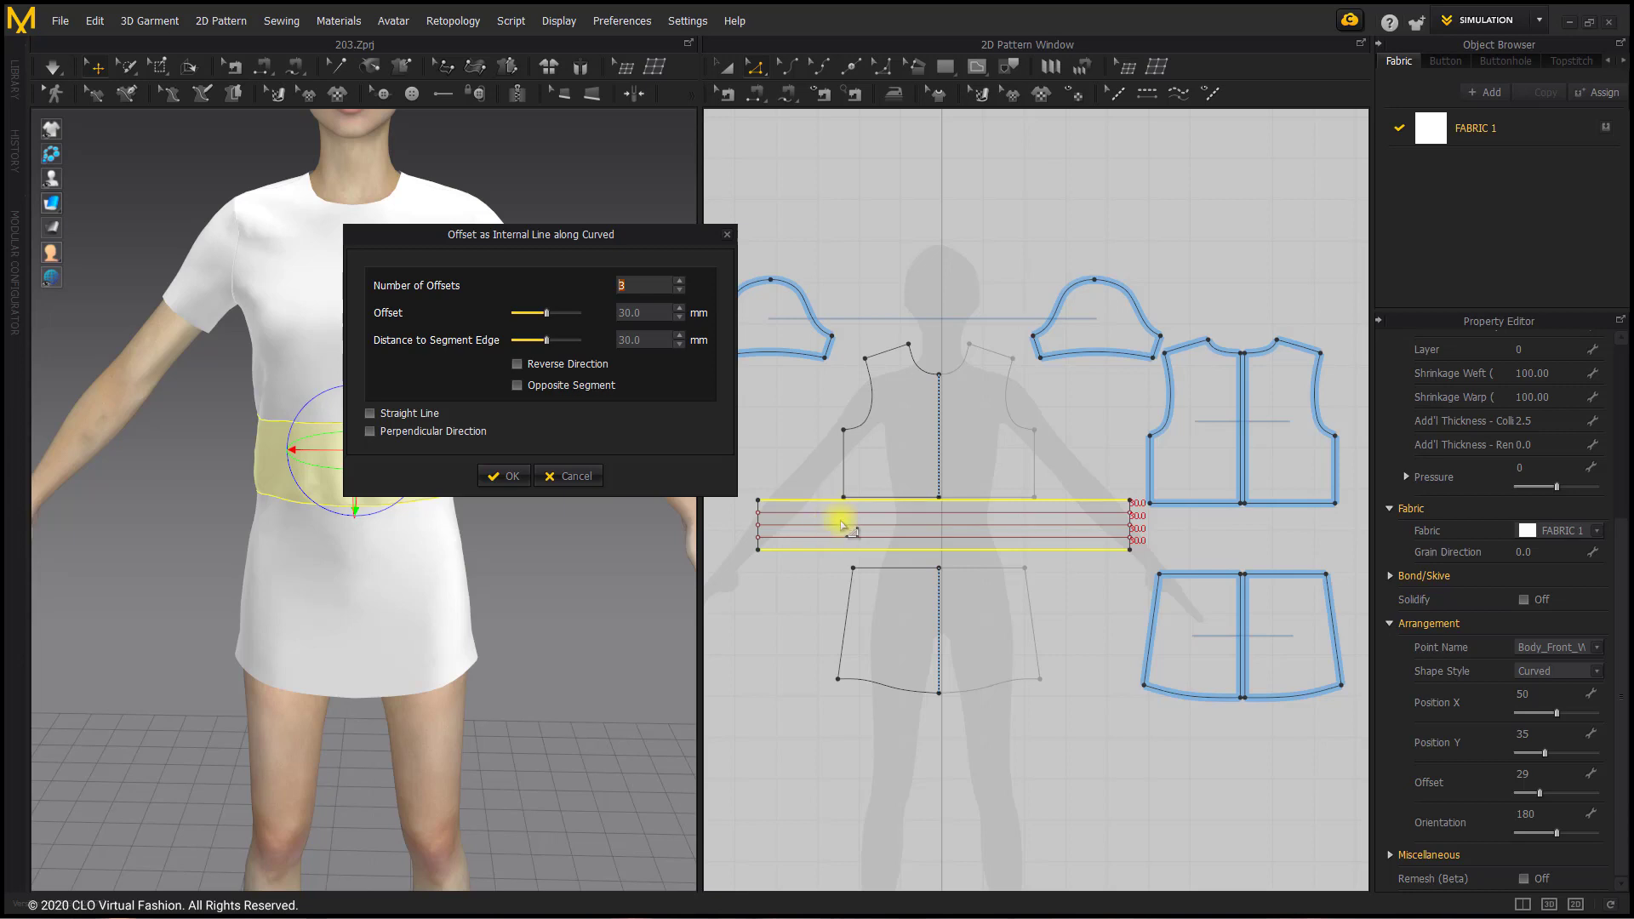
pyautogui.click(679, 281)
pyautogui.click(679, 281)
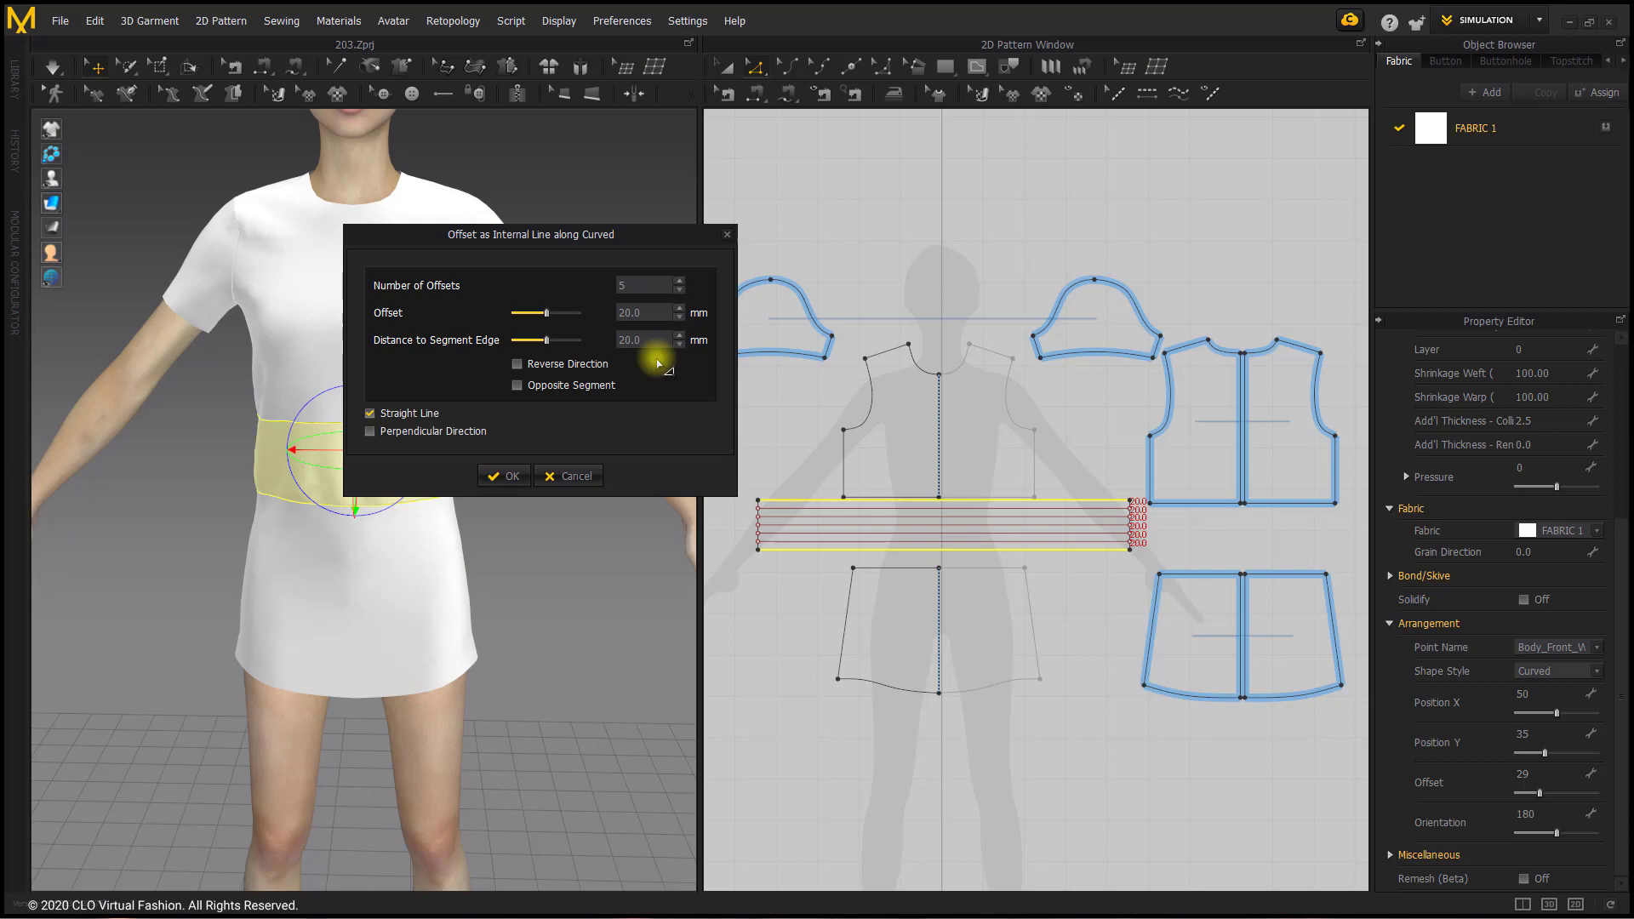
pyautogui.click(509, 477)
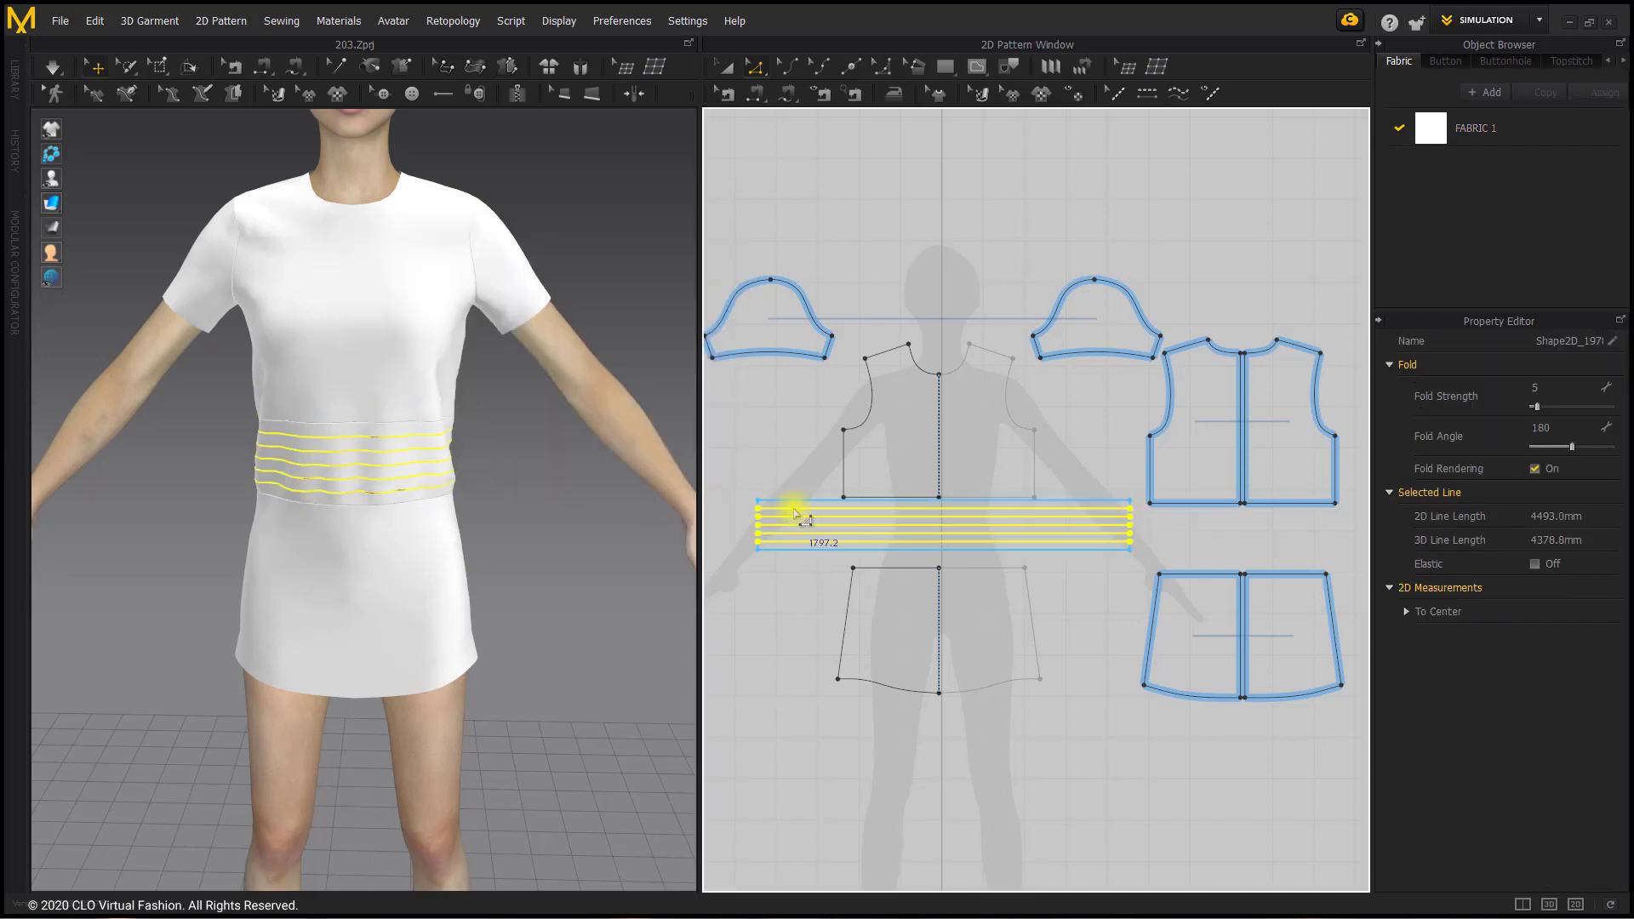
# Step: Turn on Elastic for the waistband's upper and lower edges and its five internal lines, then simulate and tug the waistband
pyautogui.scroll(2, 800, 502)
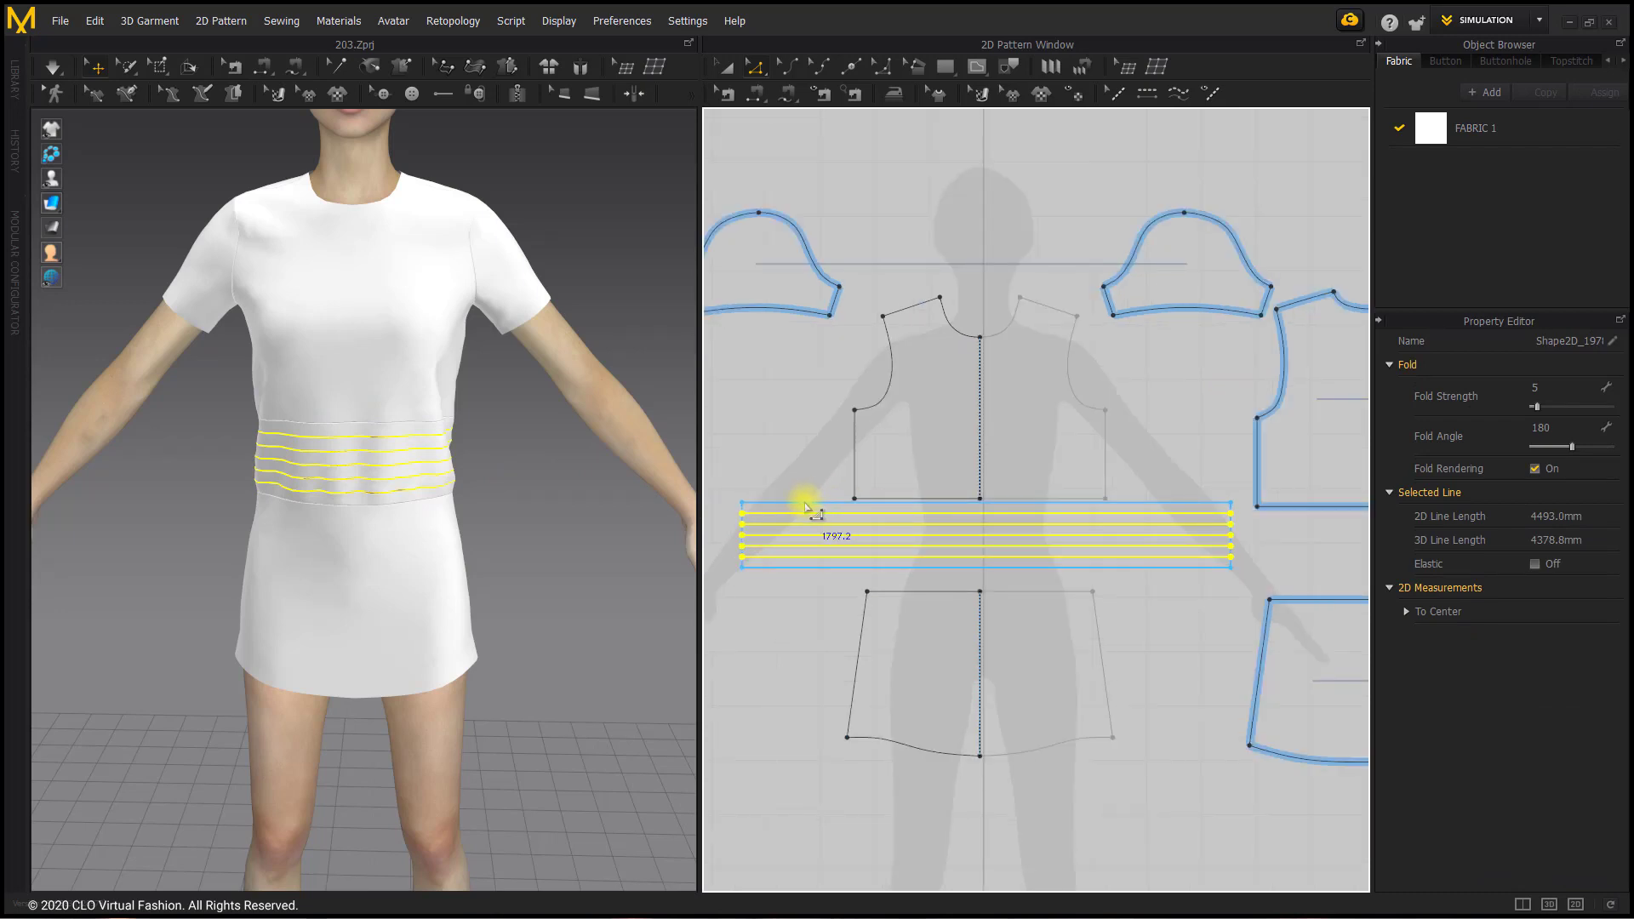
pyautogui.click(806, 507)
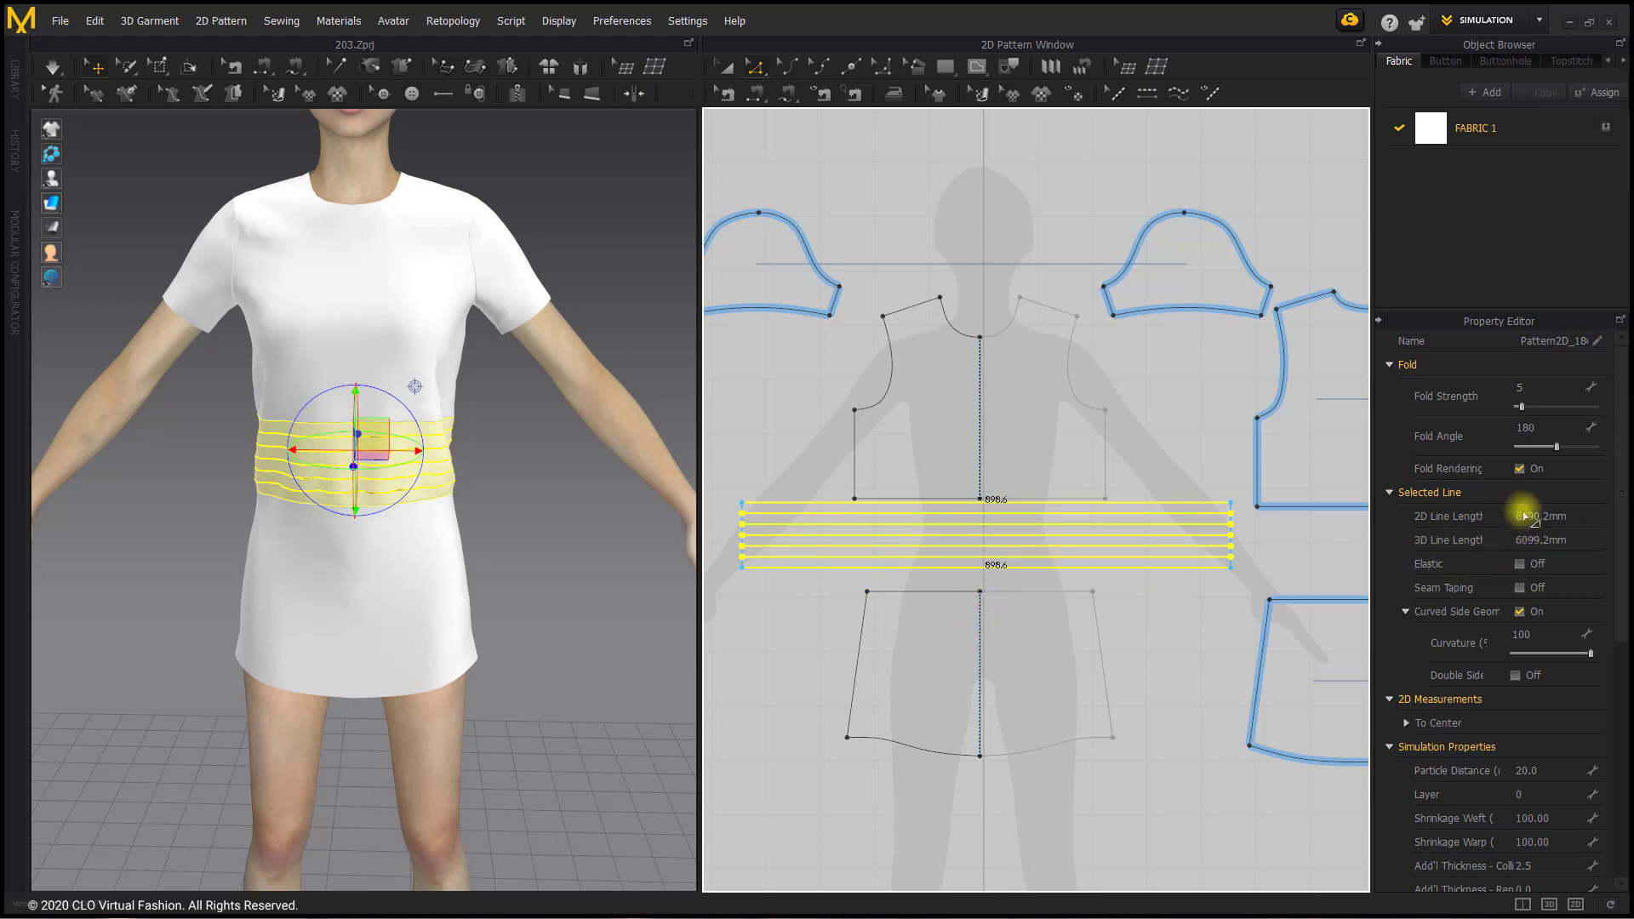
pyautogui.click(1520, 565)
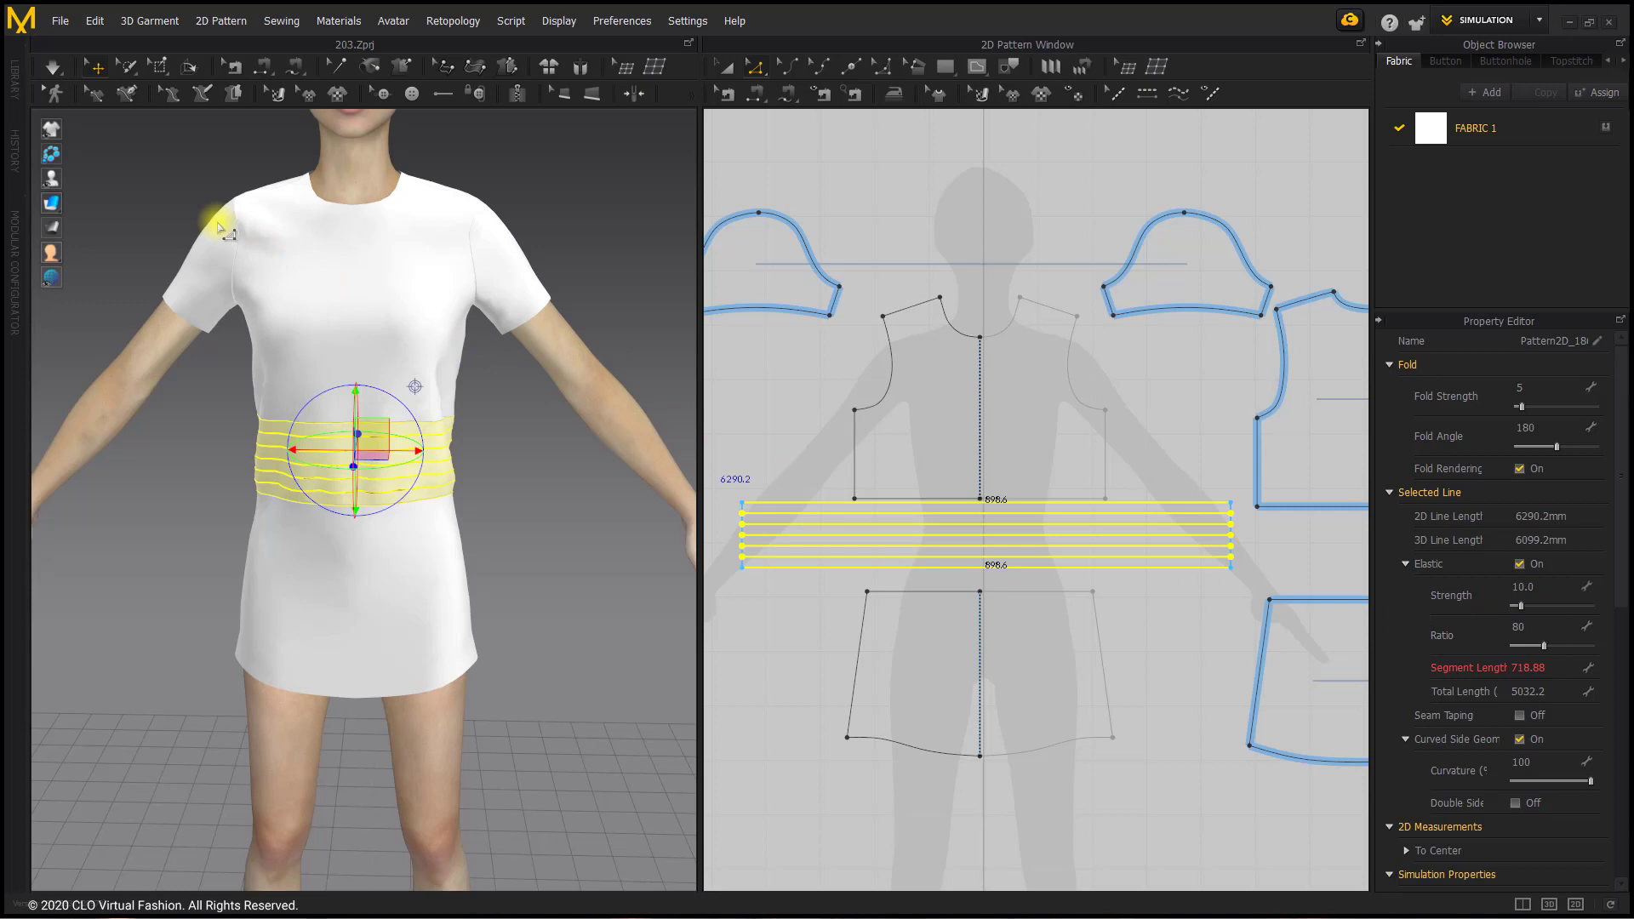
pyautogui.click(53, 67)
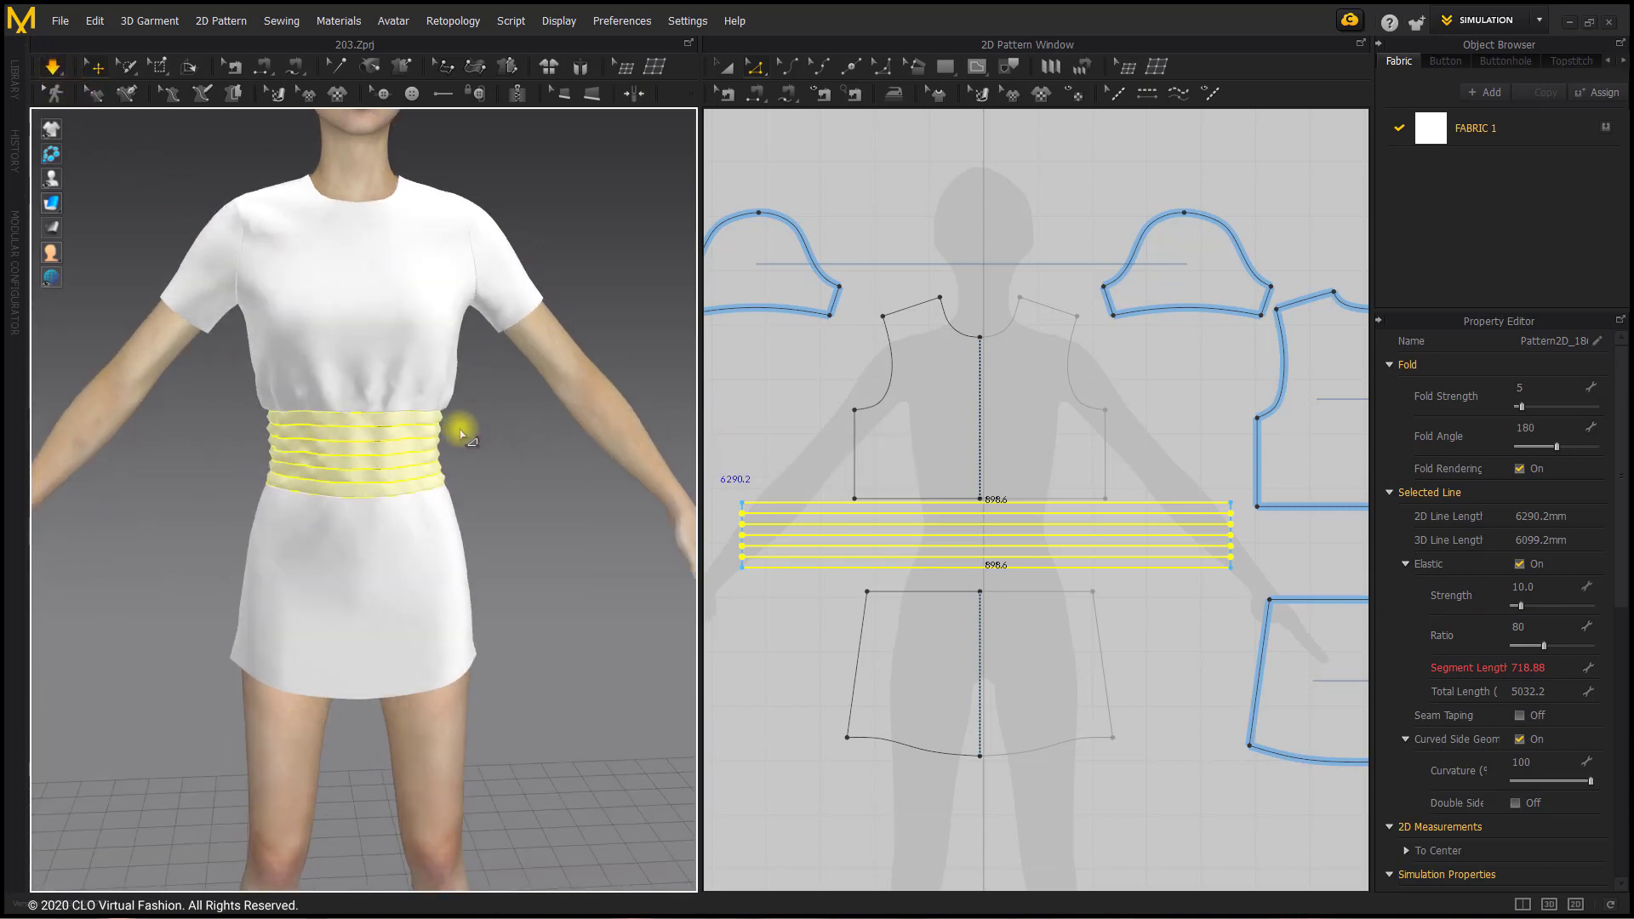
pyautogui.click(437, 451)
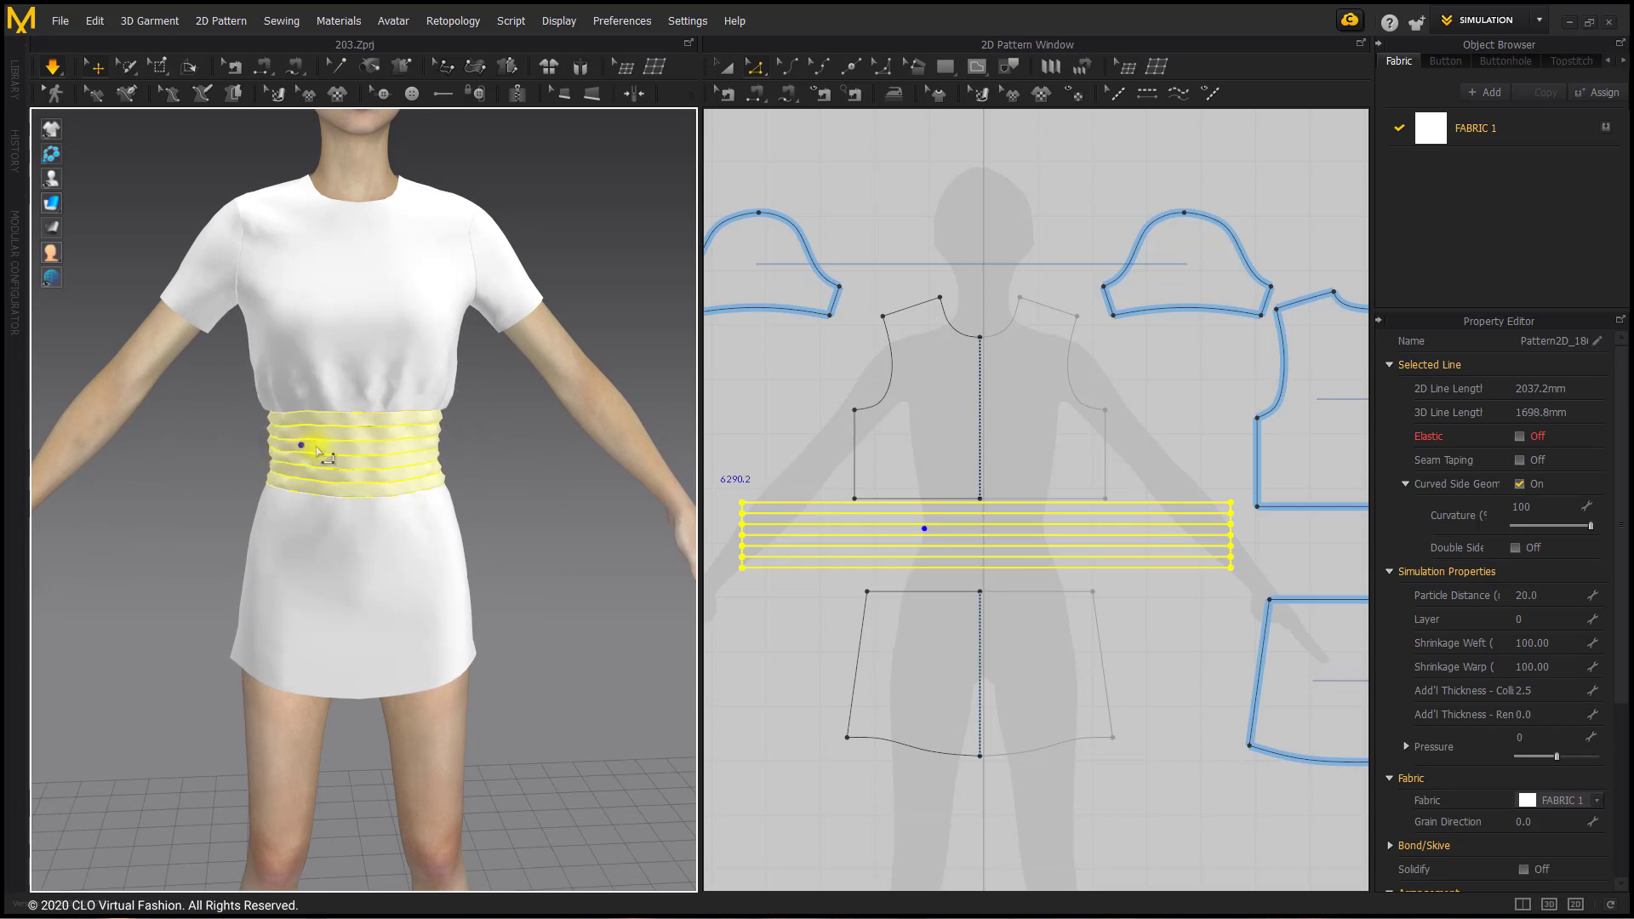
pyautogui.click(809, 438)
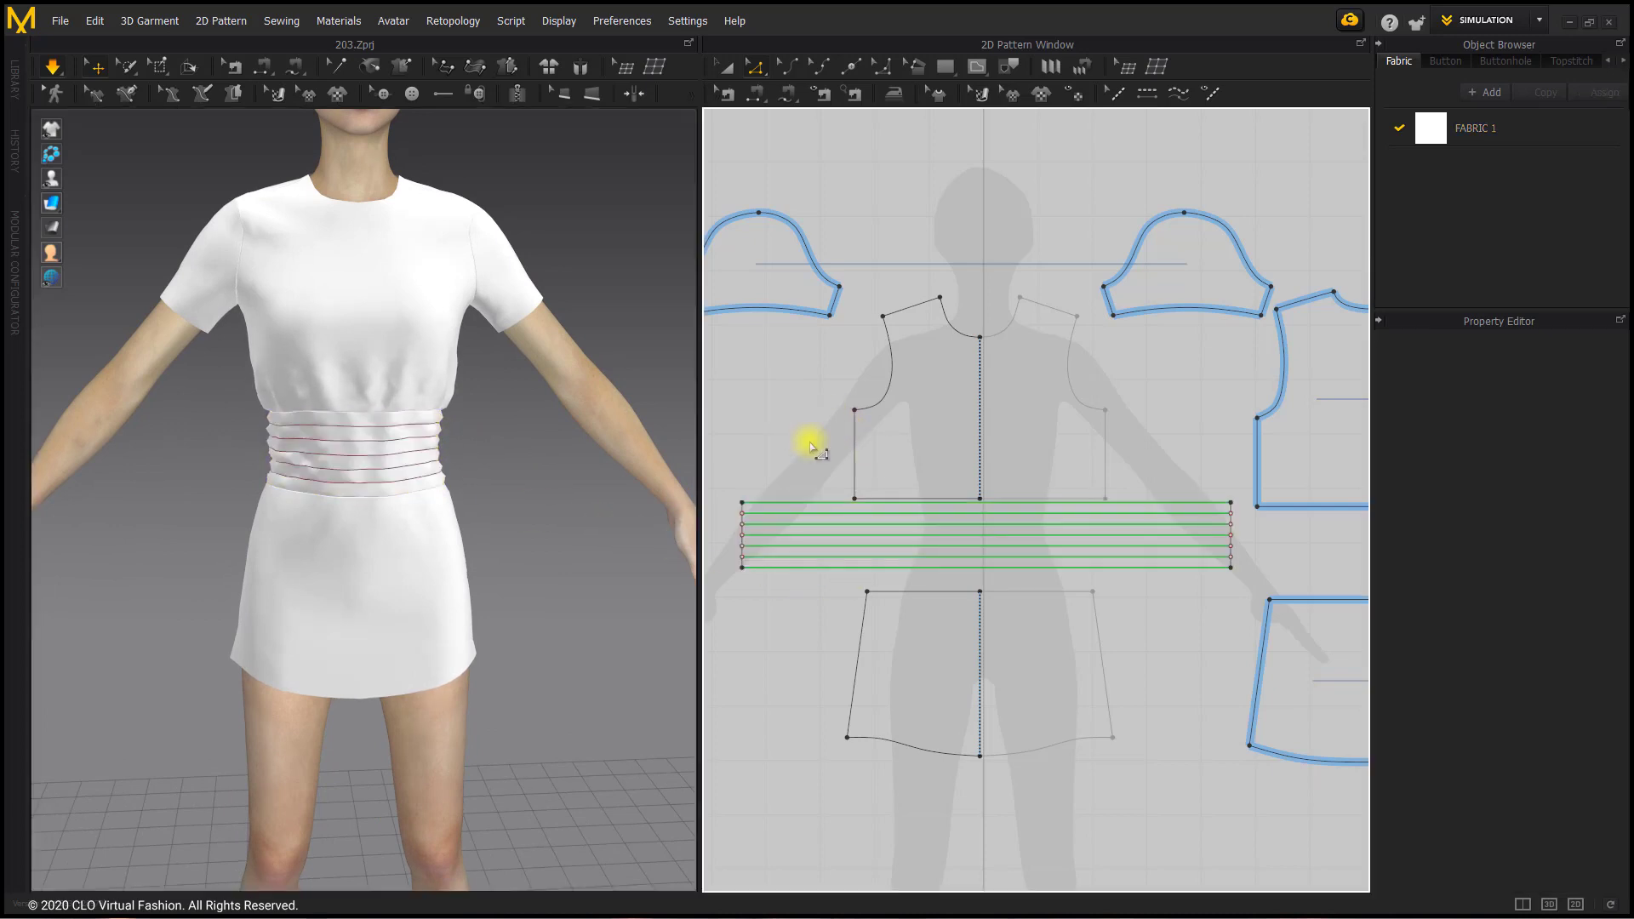
# Step: Set the elastic ratio of the waistband's middle internal line to 55
pyautogui.click(850, 536)
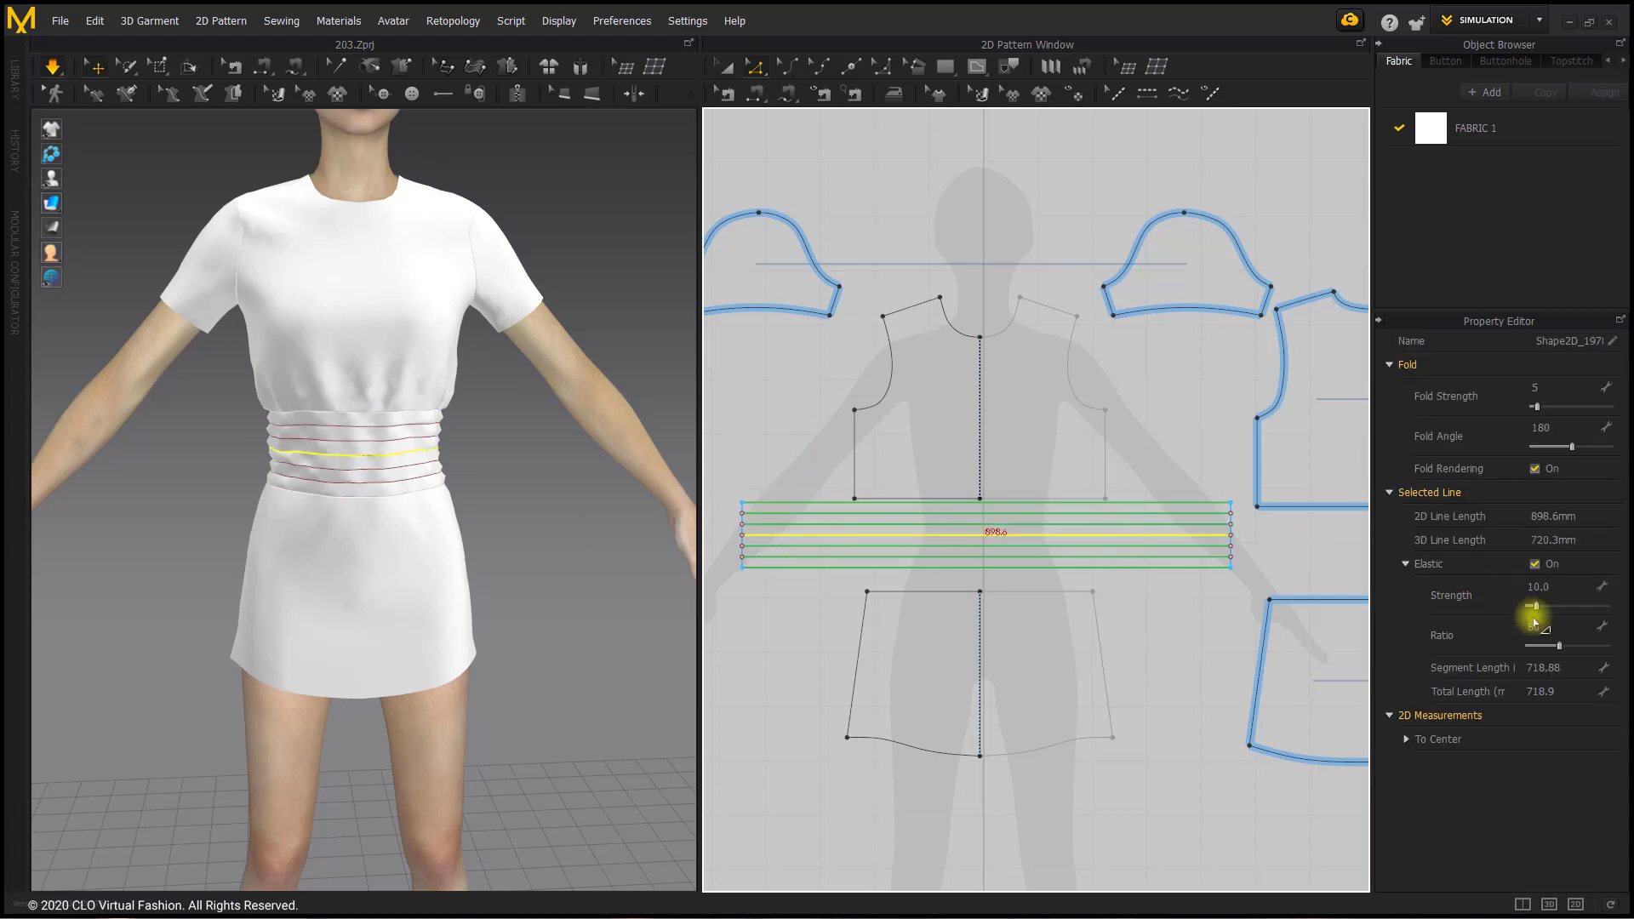
pyautogui.doubleClick(1587, 632)
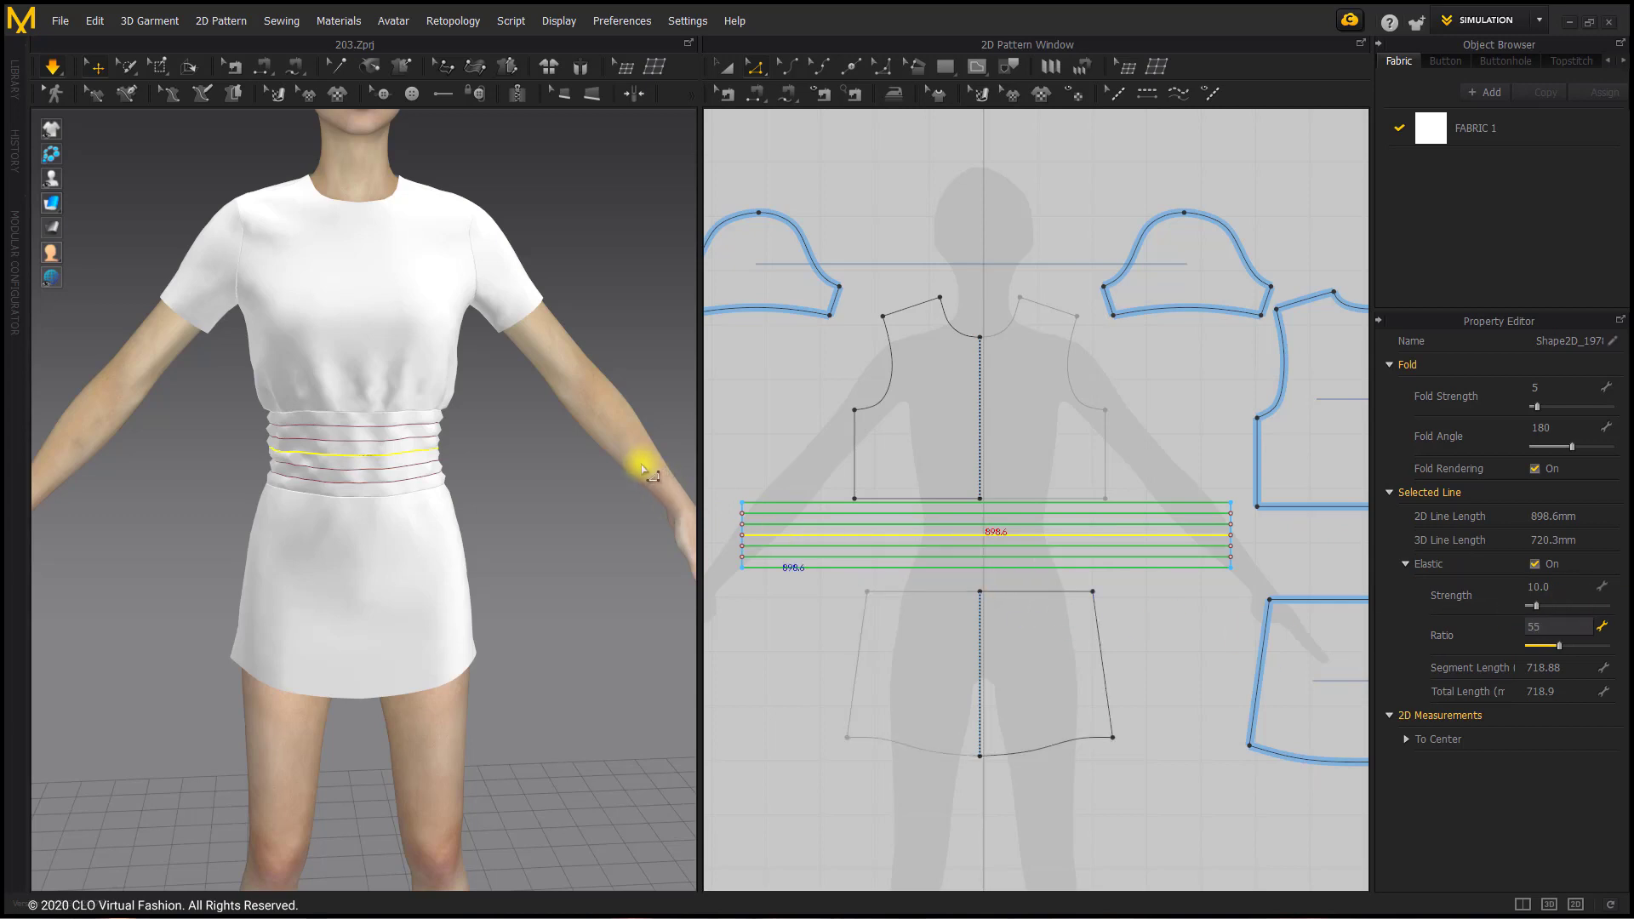
pyautogui.click(602, 472)
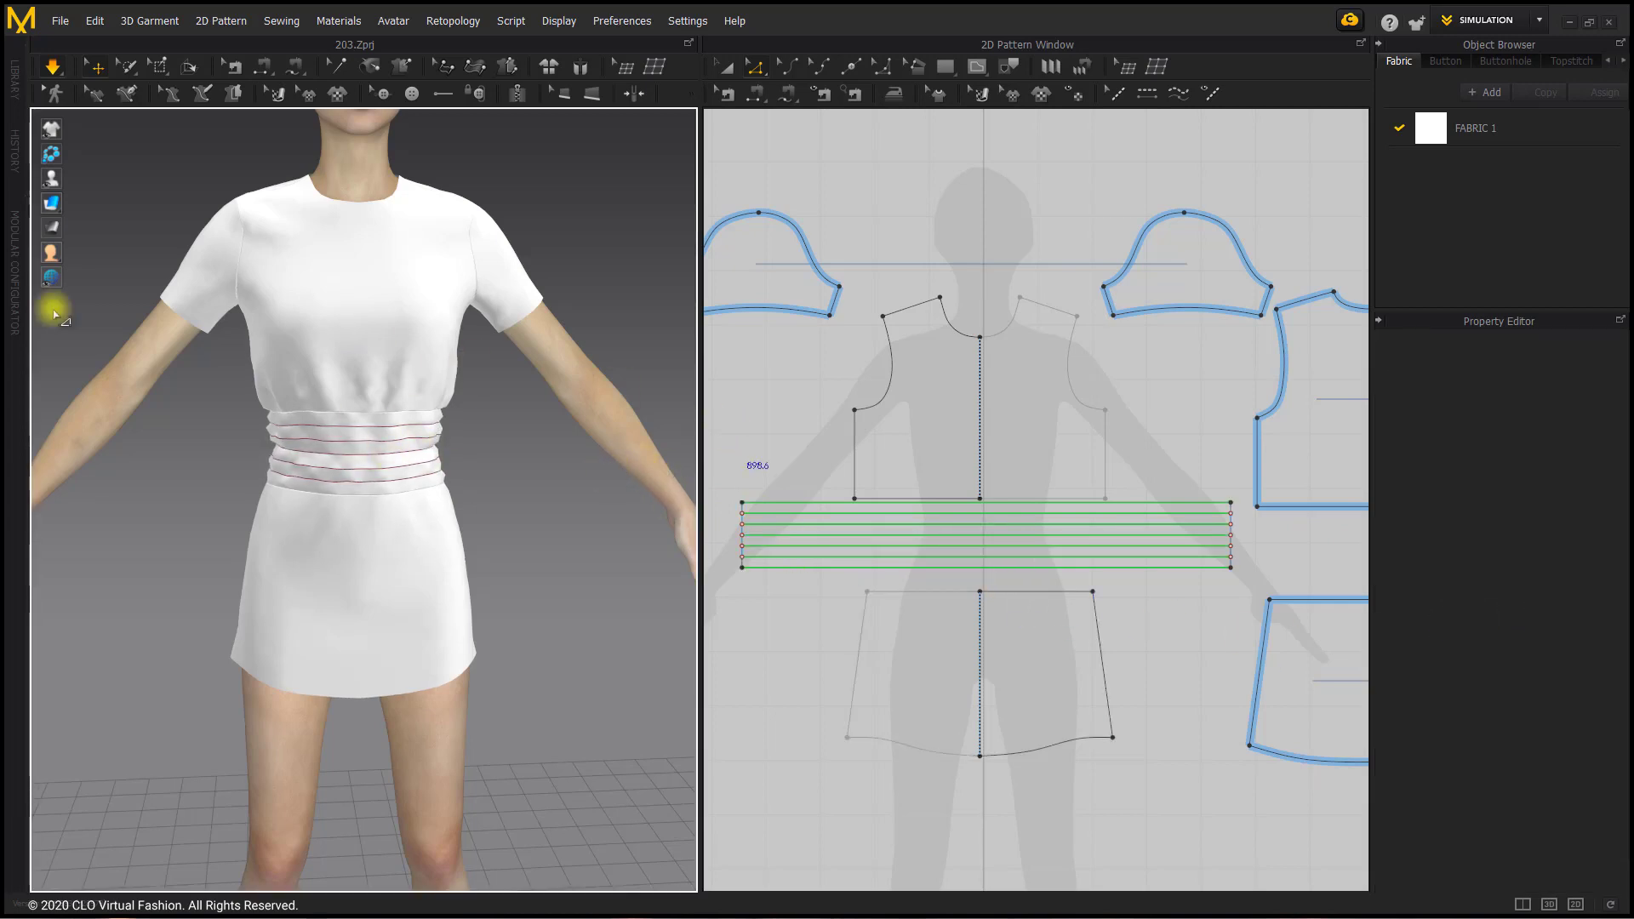
# Step: Stop the simulation, set the elastic ratio of the second internal line from the top to 65, and give the topmost line a new ratio
pyautogui.click(53, 66)
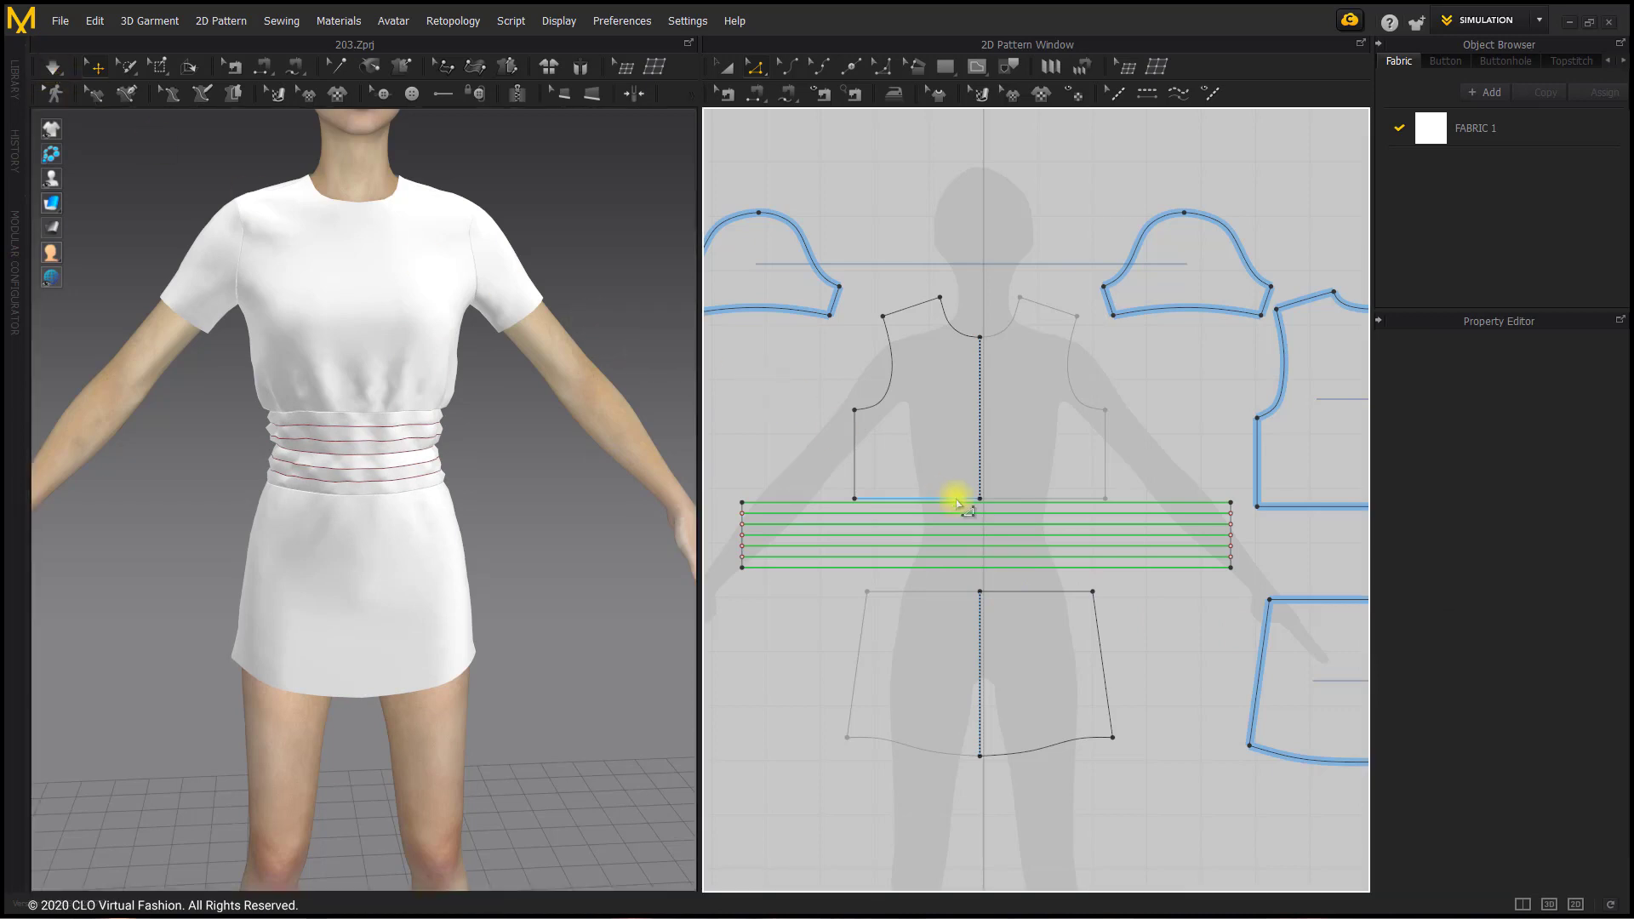
pyautogui.click(1034, 524)
pyautogui.click(1563, 627)
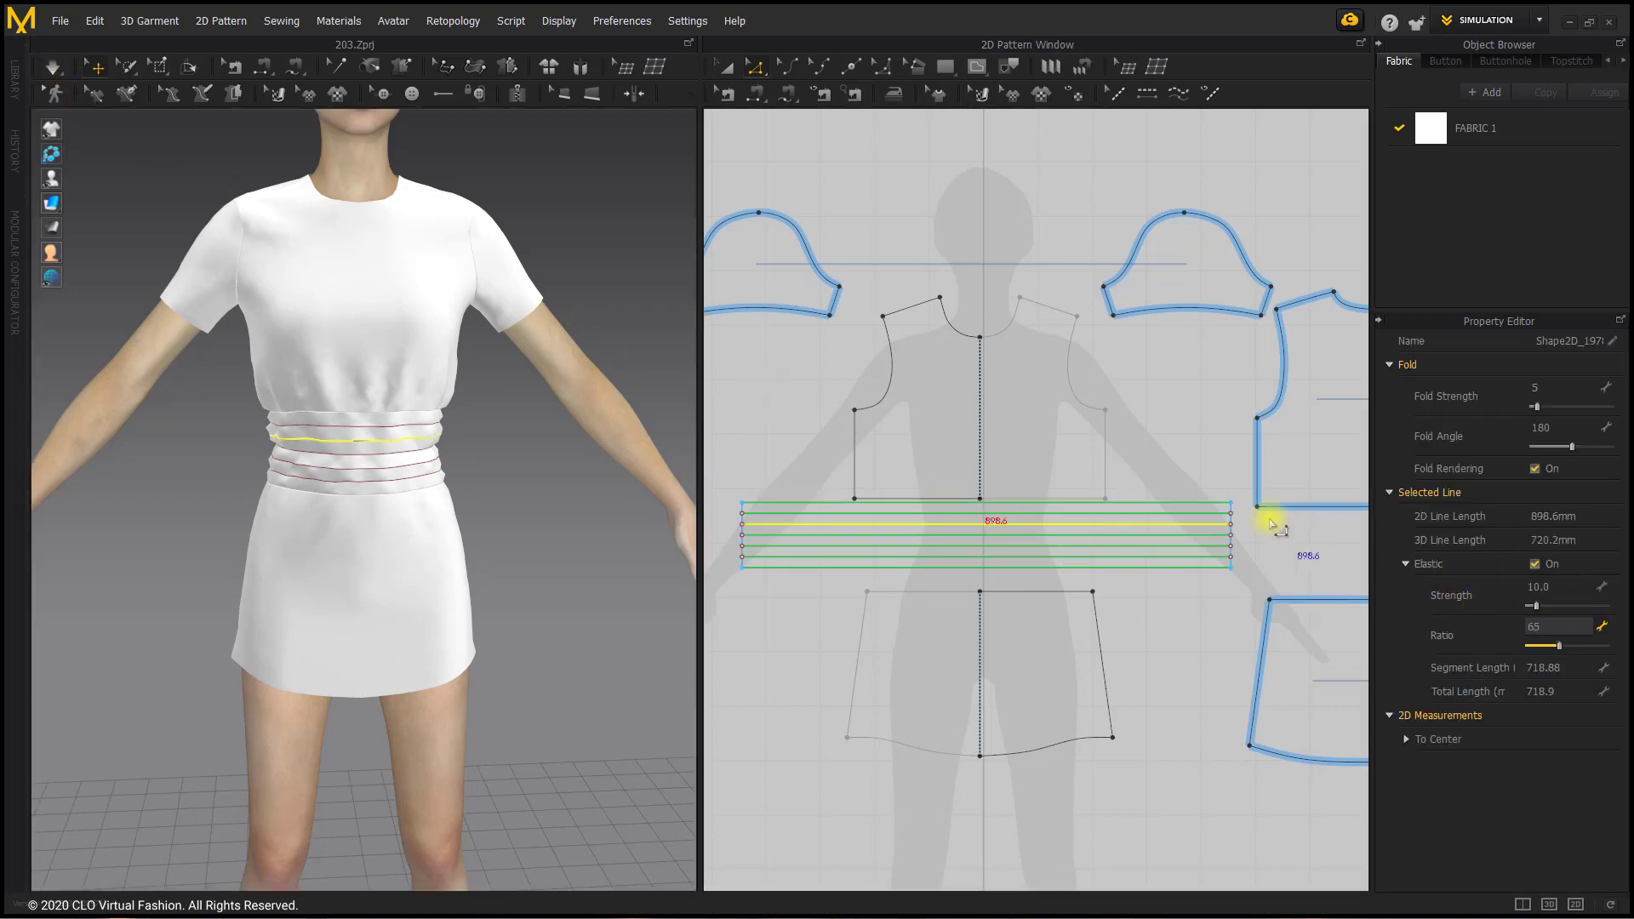
pyautogui.click(1191, 513)
pyautogui.click(1548, 628)
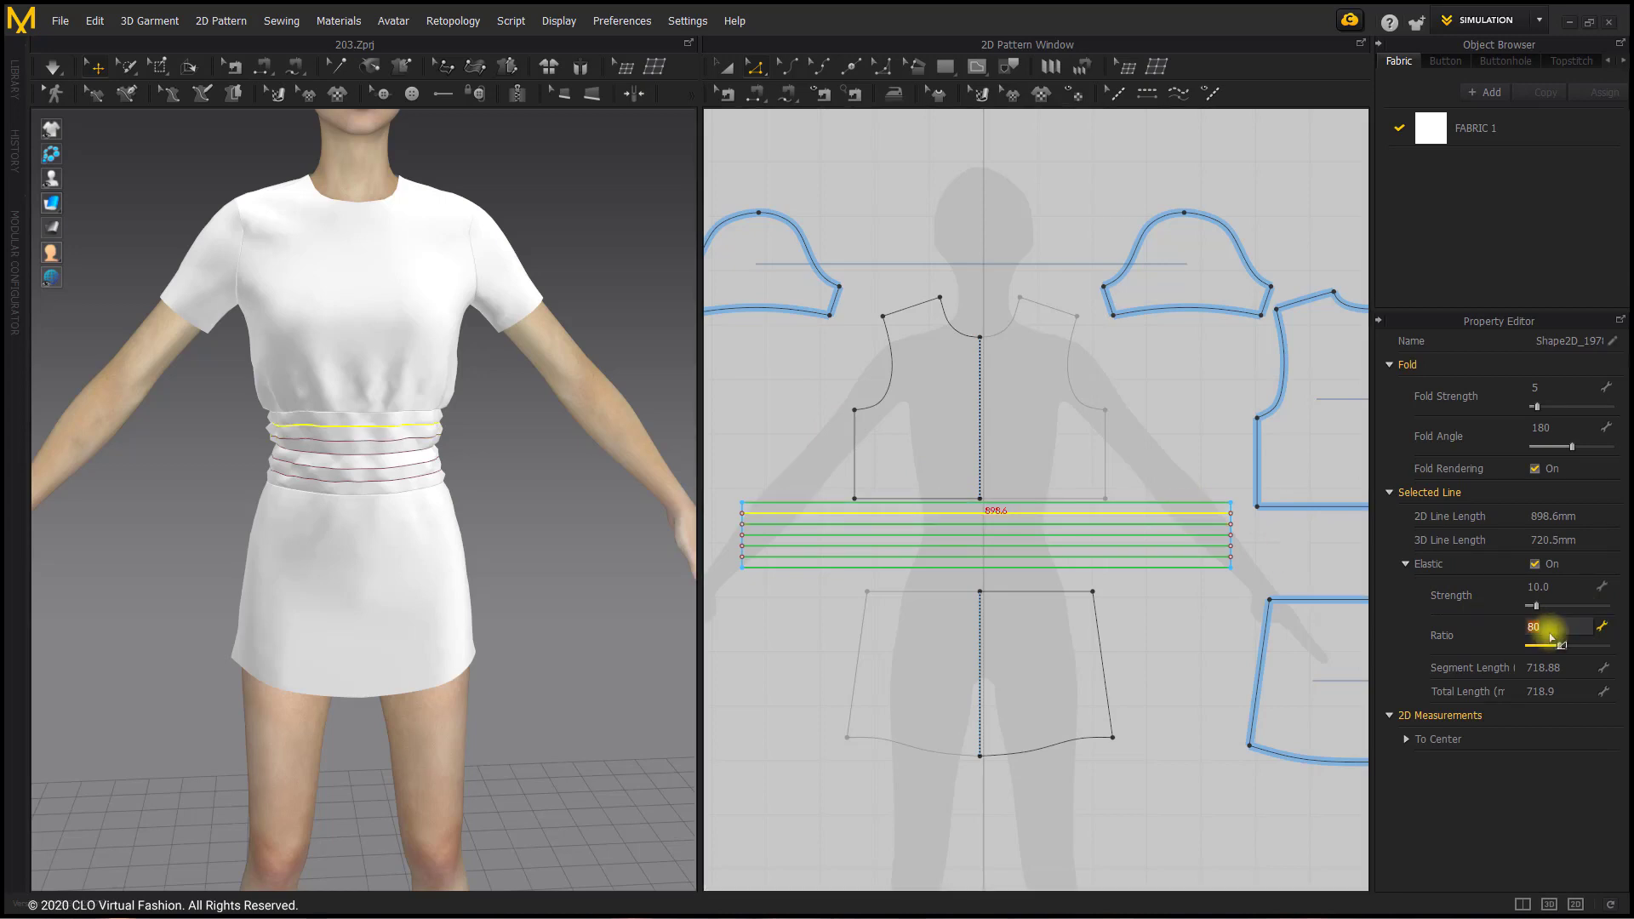
# Step: Set the elastic ratio of the fourth internal line from the top to 65 and lower the ratio of the lowest internal line
pyautogui.click(1203, 546)
pyautogui.click(1560, 629)
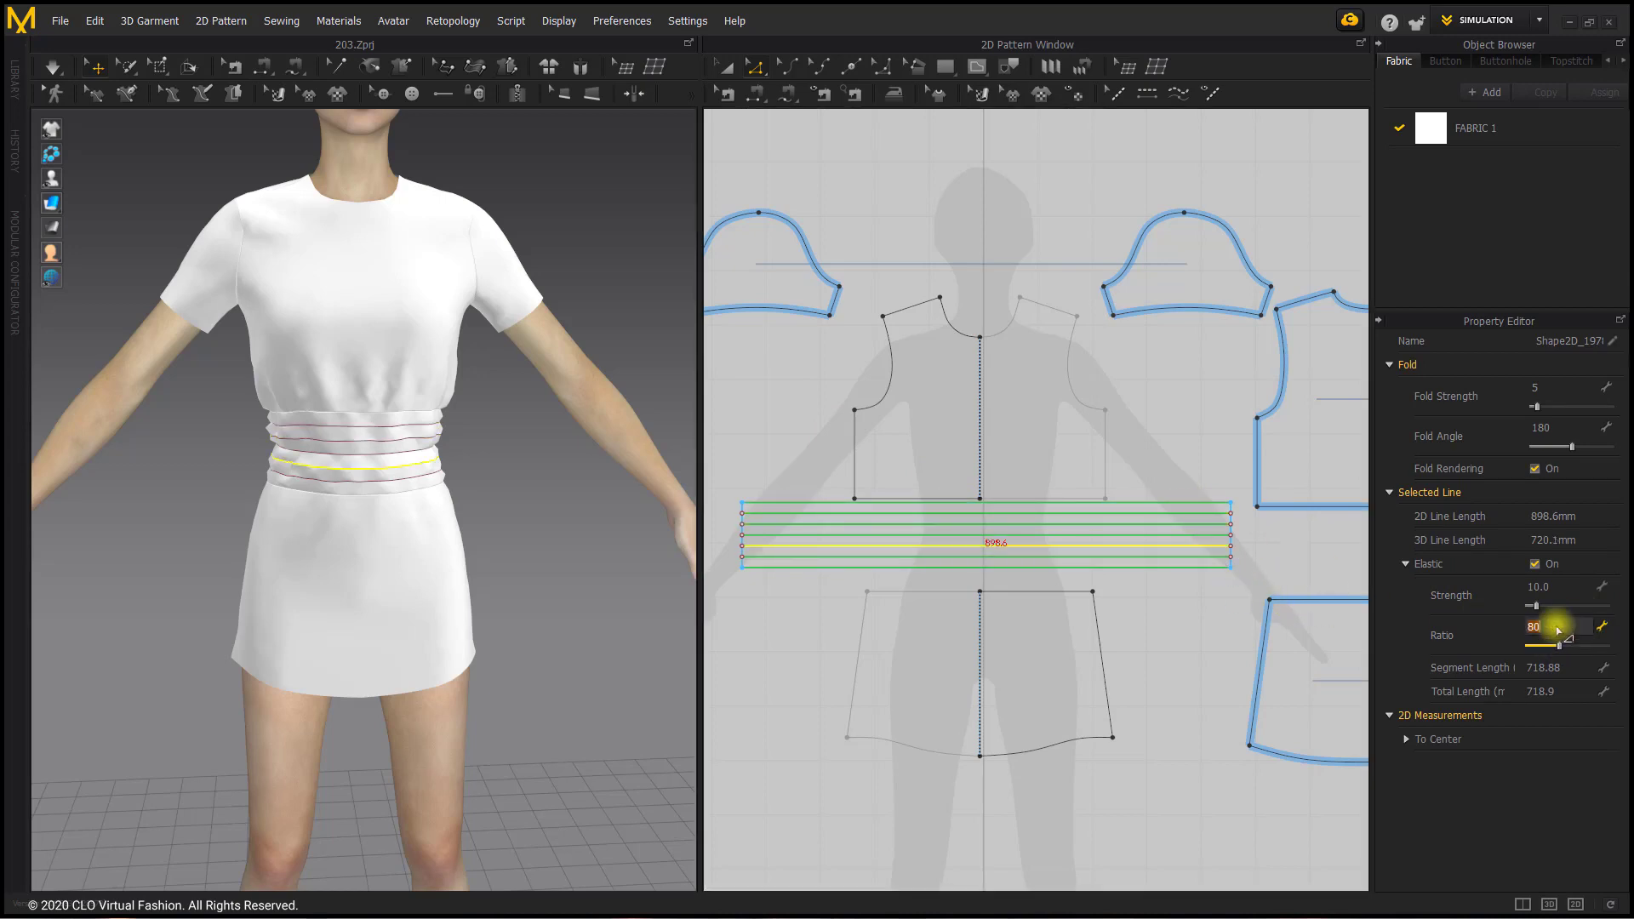
pyautogui.click(1153, 557)
pyautogui.click(1554, 629)
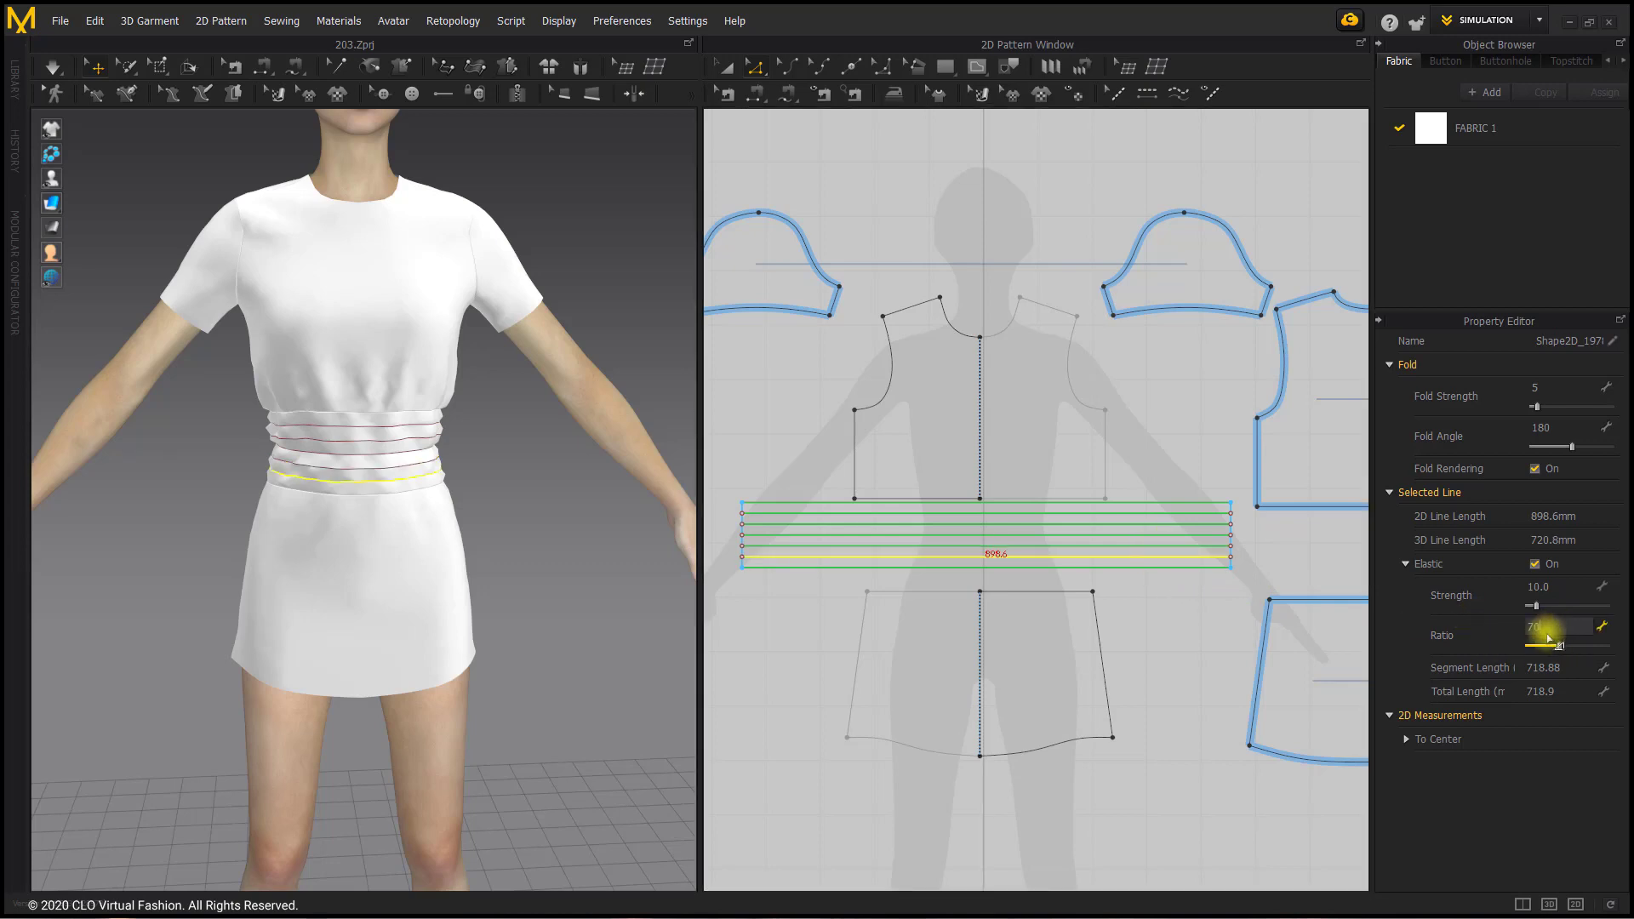
pyautogui.click(578, 325)
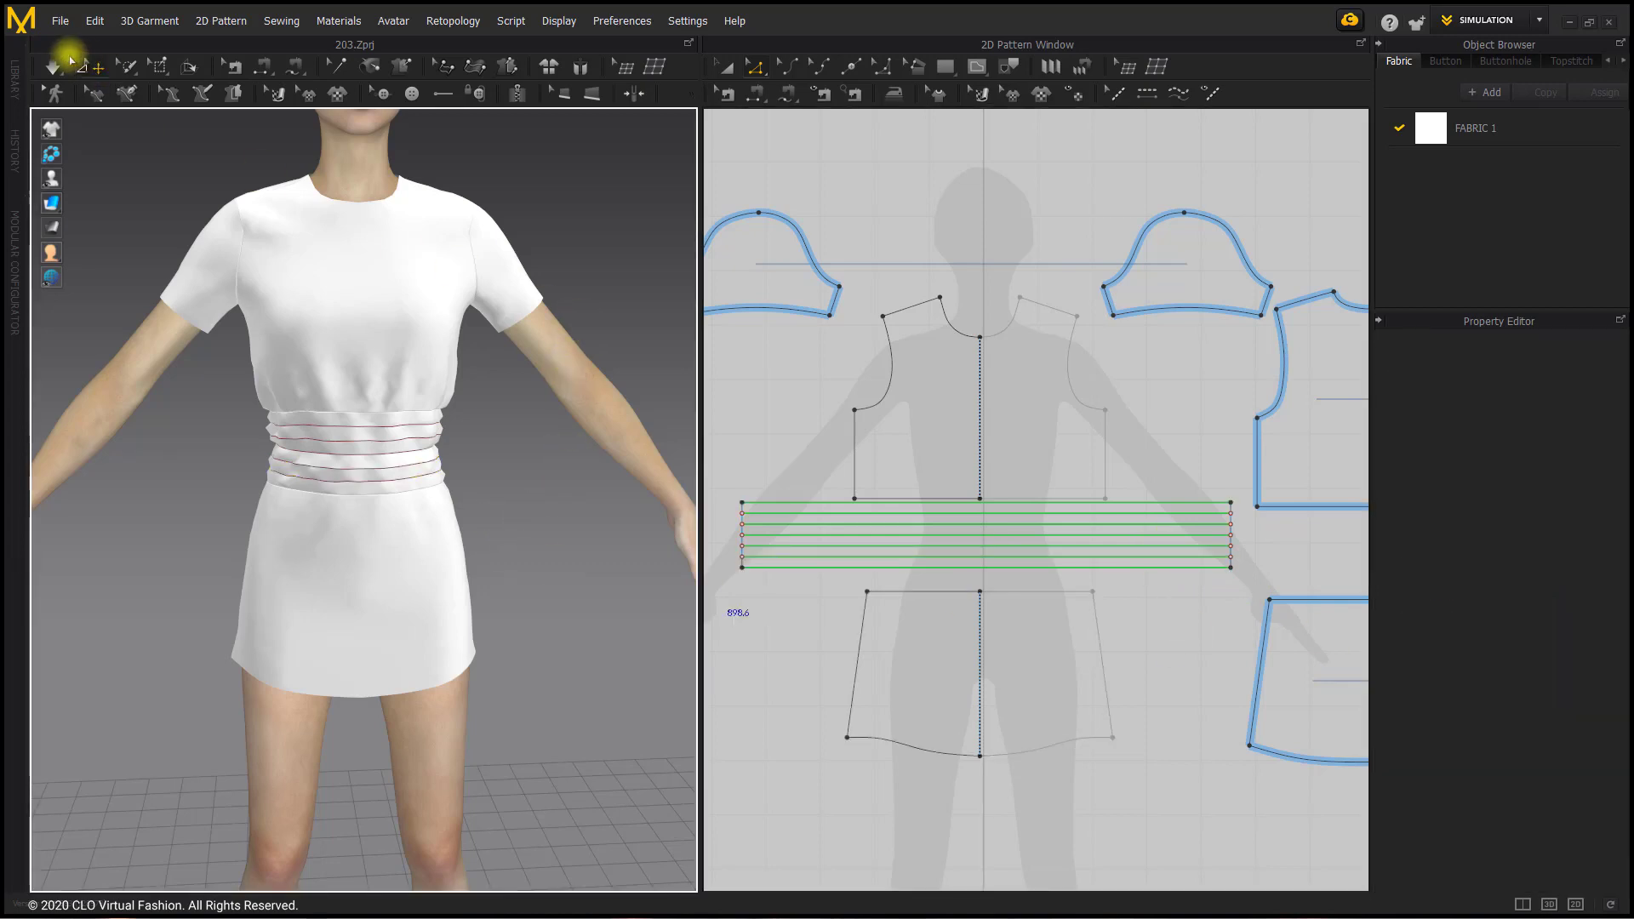
# Step: Simulate the garment and tug the upper and lower back pieces into place around the waistband
pyautogui.click(54, 66)
pyautogui.moveTo(408, 460); pyautogui.dragTo(565, 468, button='right')
pyautogui.click(380, 335)
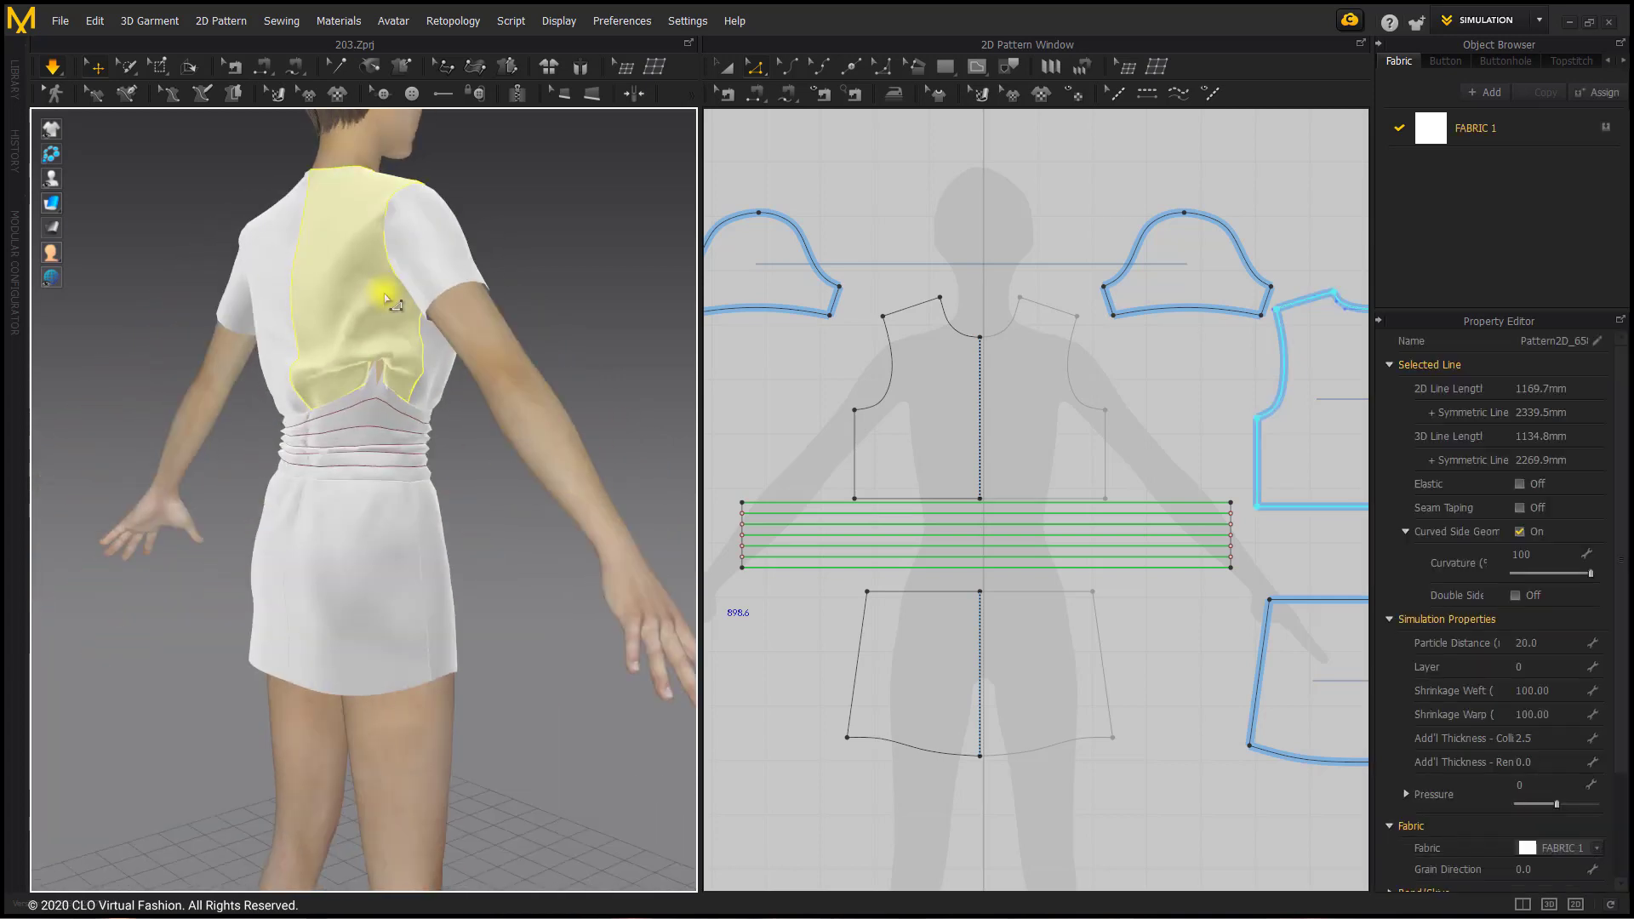
pyautogui.click(401, 500)
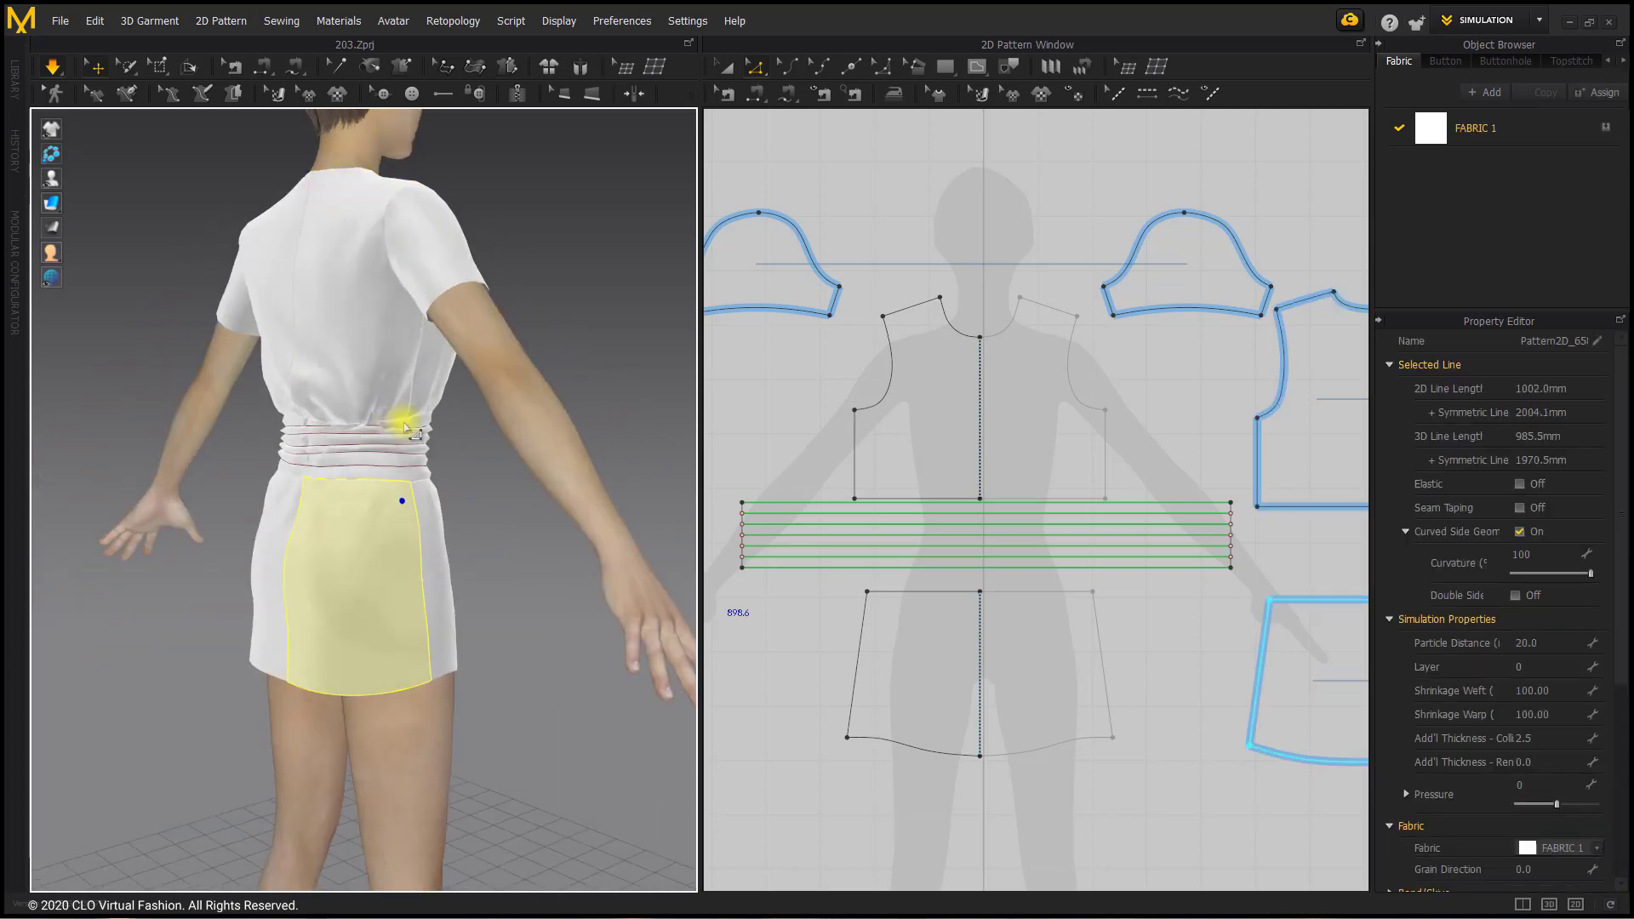
pyautogui.moveTo(584, 383); pyautogui.dragTo(412, 440, button='right')
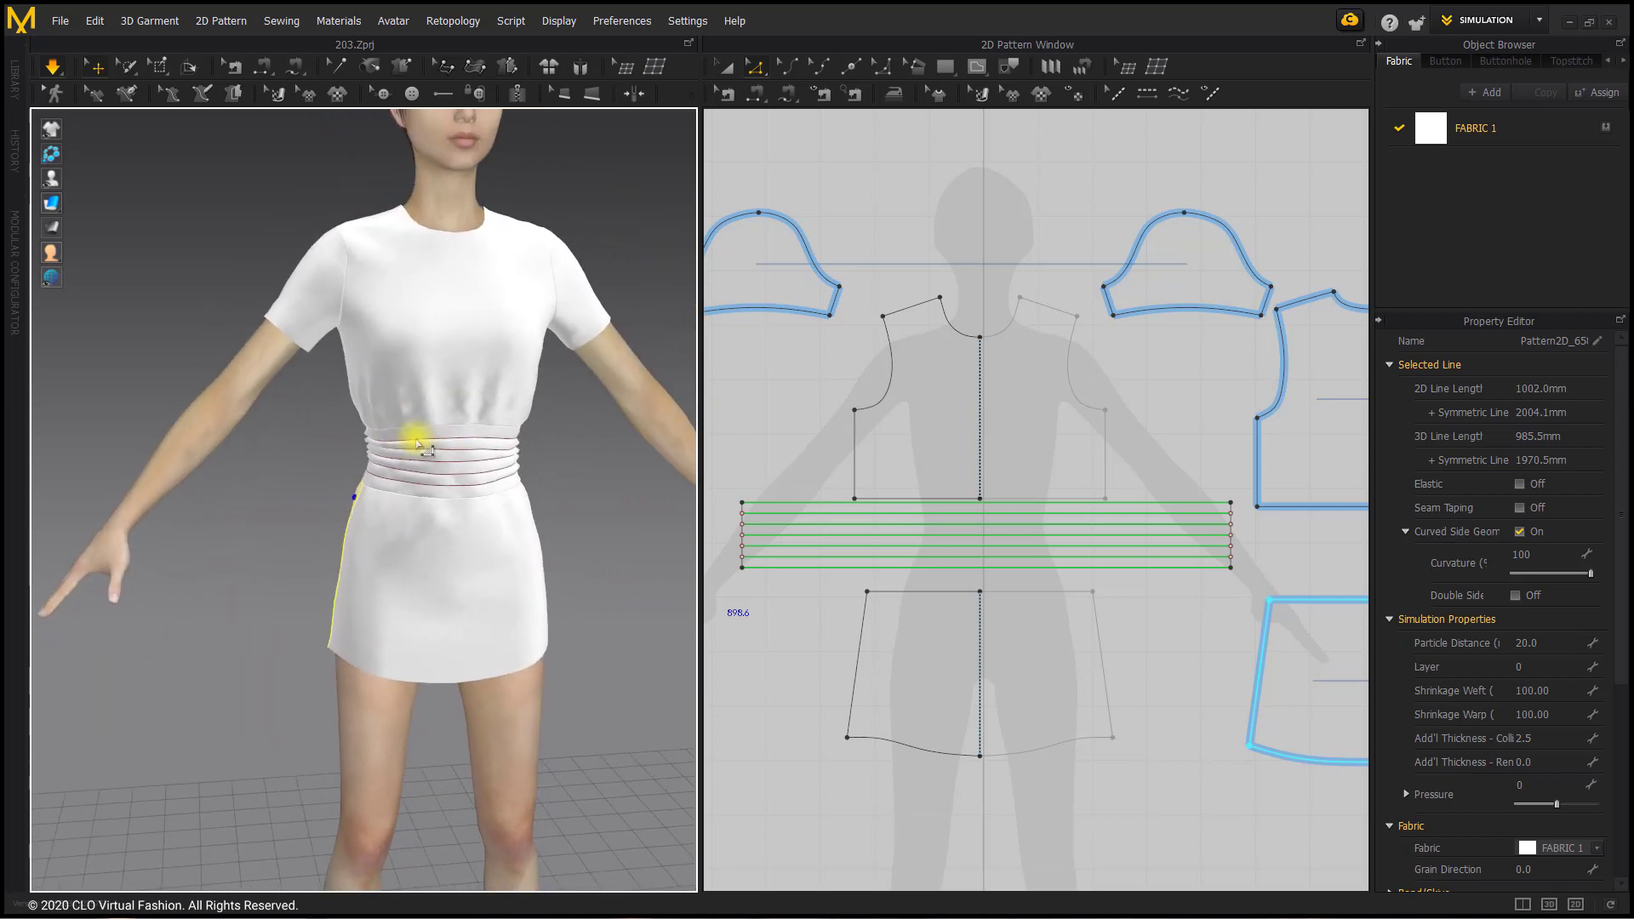
# Step: Tug the waistband and the upper front piece near the side of the waist to settle the gathers
pyautogui.click(517, 444)
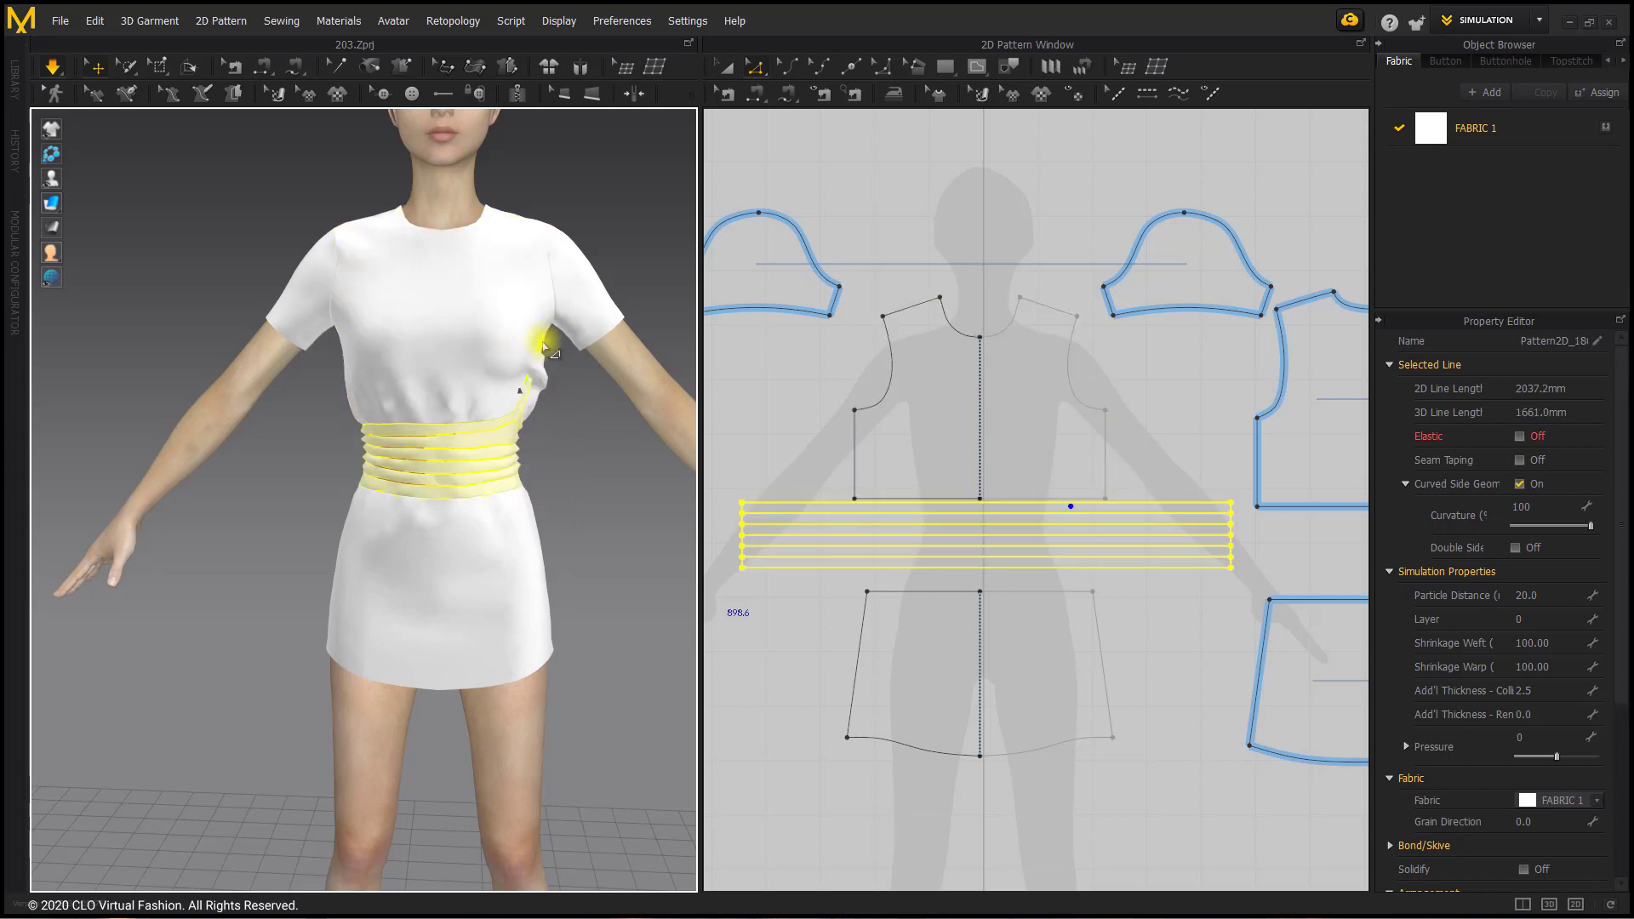
pyautogui.click(544, 381)
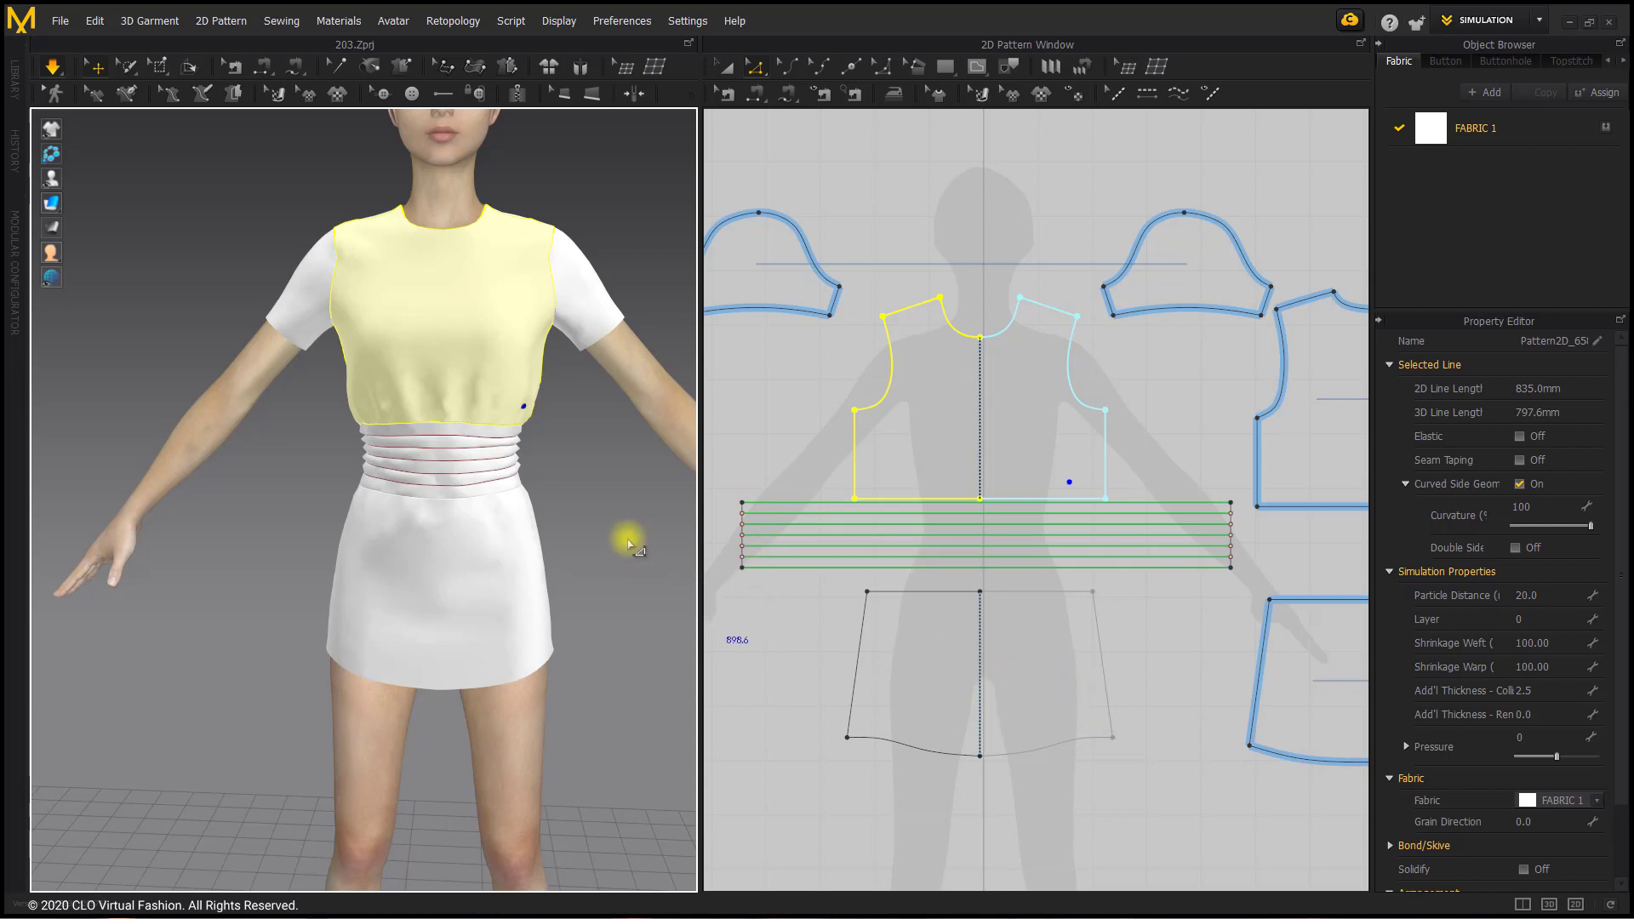
pyautogui.click(460, 437)
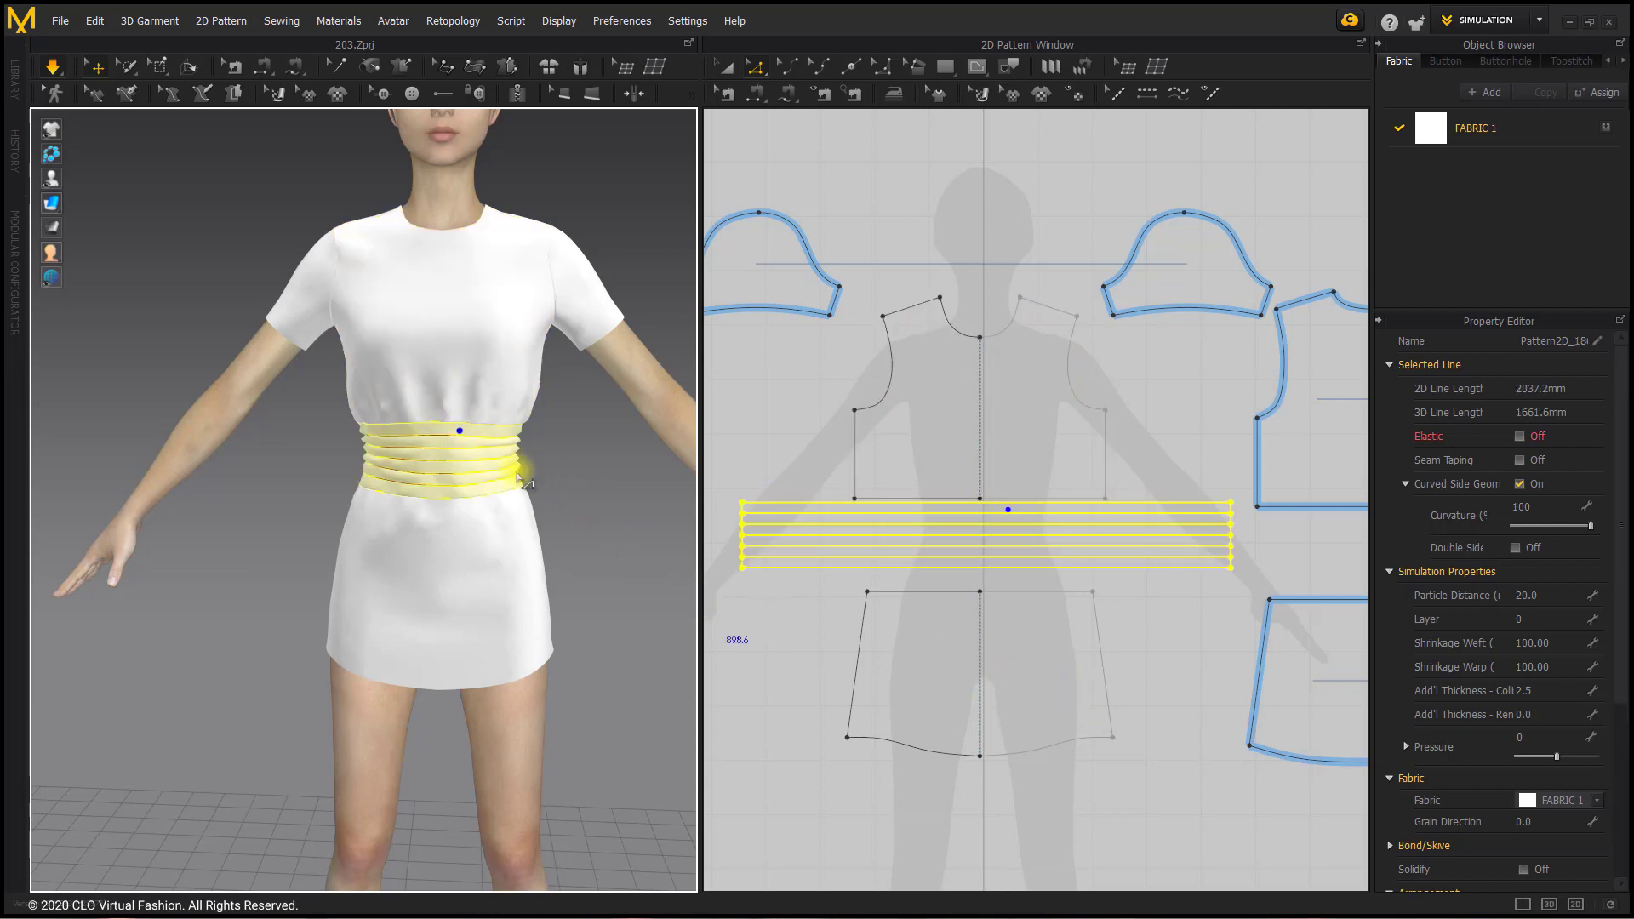
pyautogui.scroll(2, 548, 450)
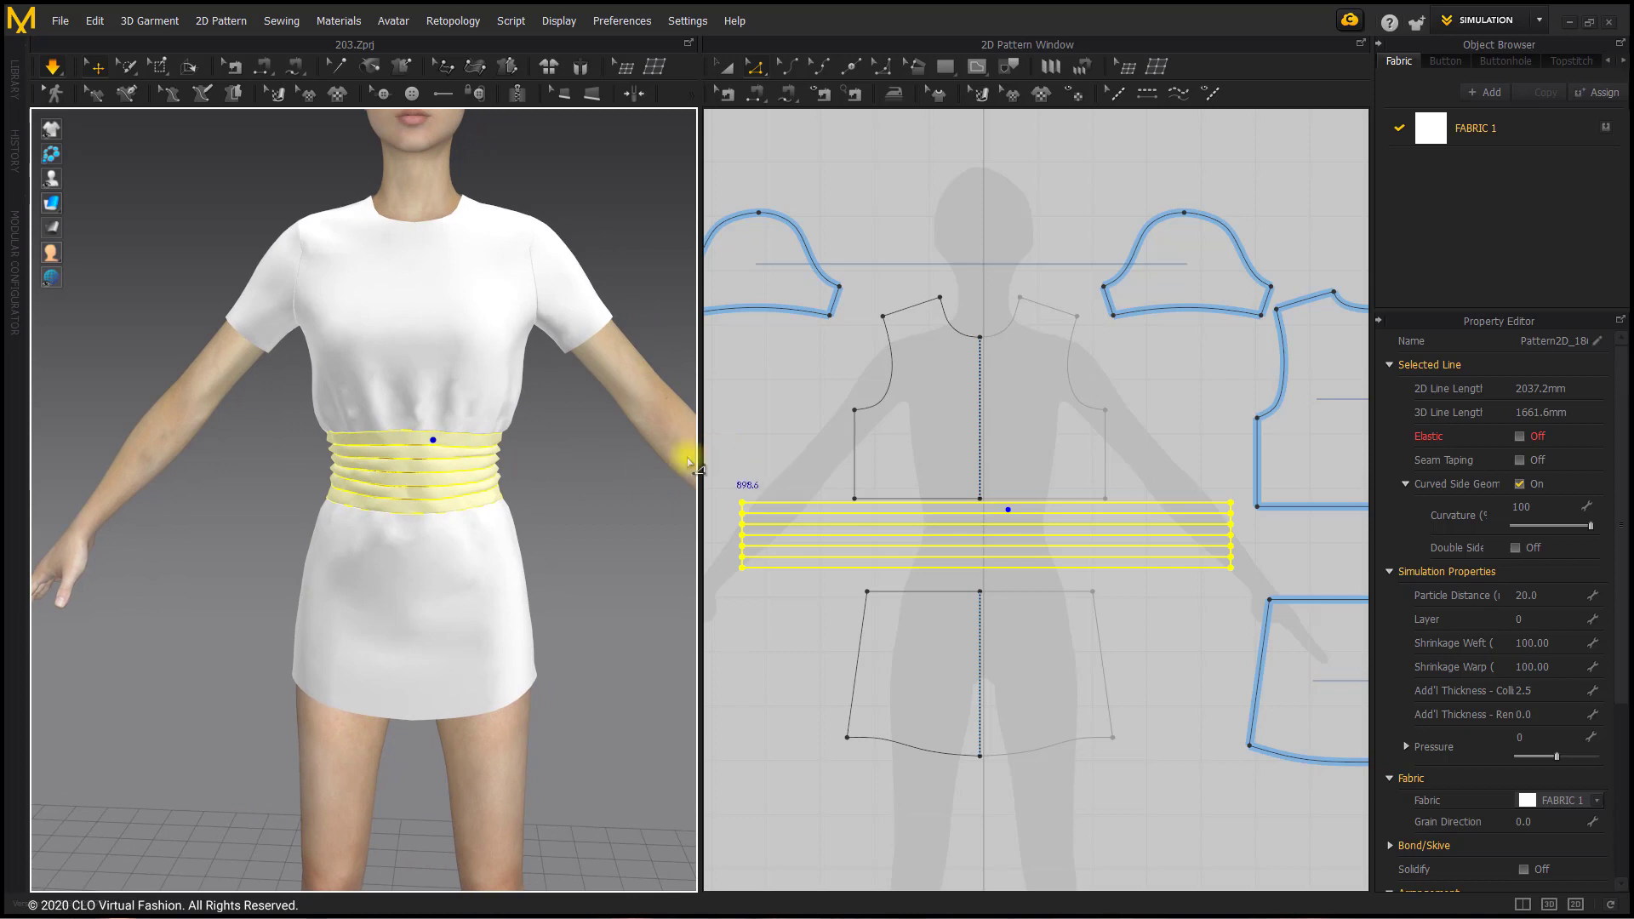
pyautogui.click(755, 409)
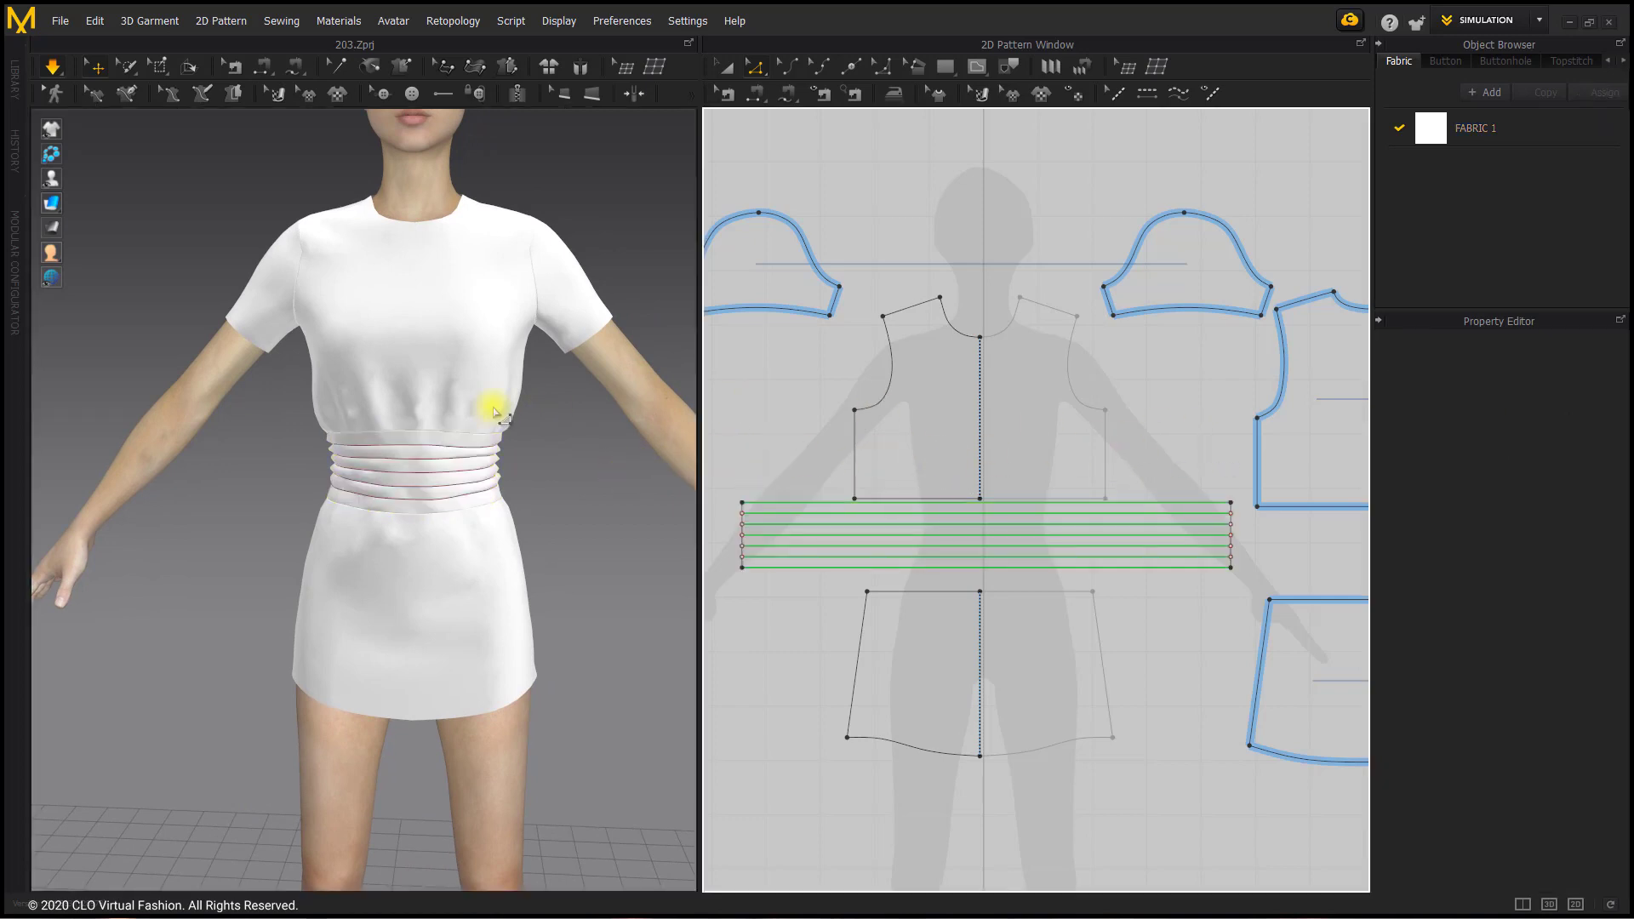
# Step: Set the waistband's particle distance to 5 and restart the simulation
pyautogui.click(450, 441)
pyautogui.click(1545, 595)
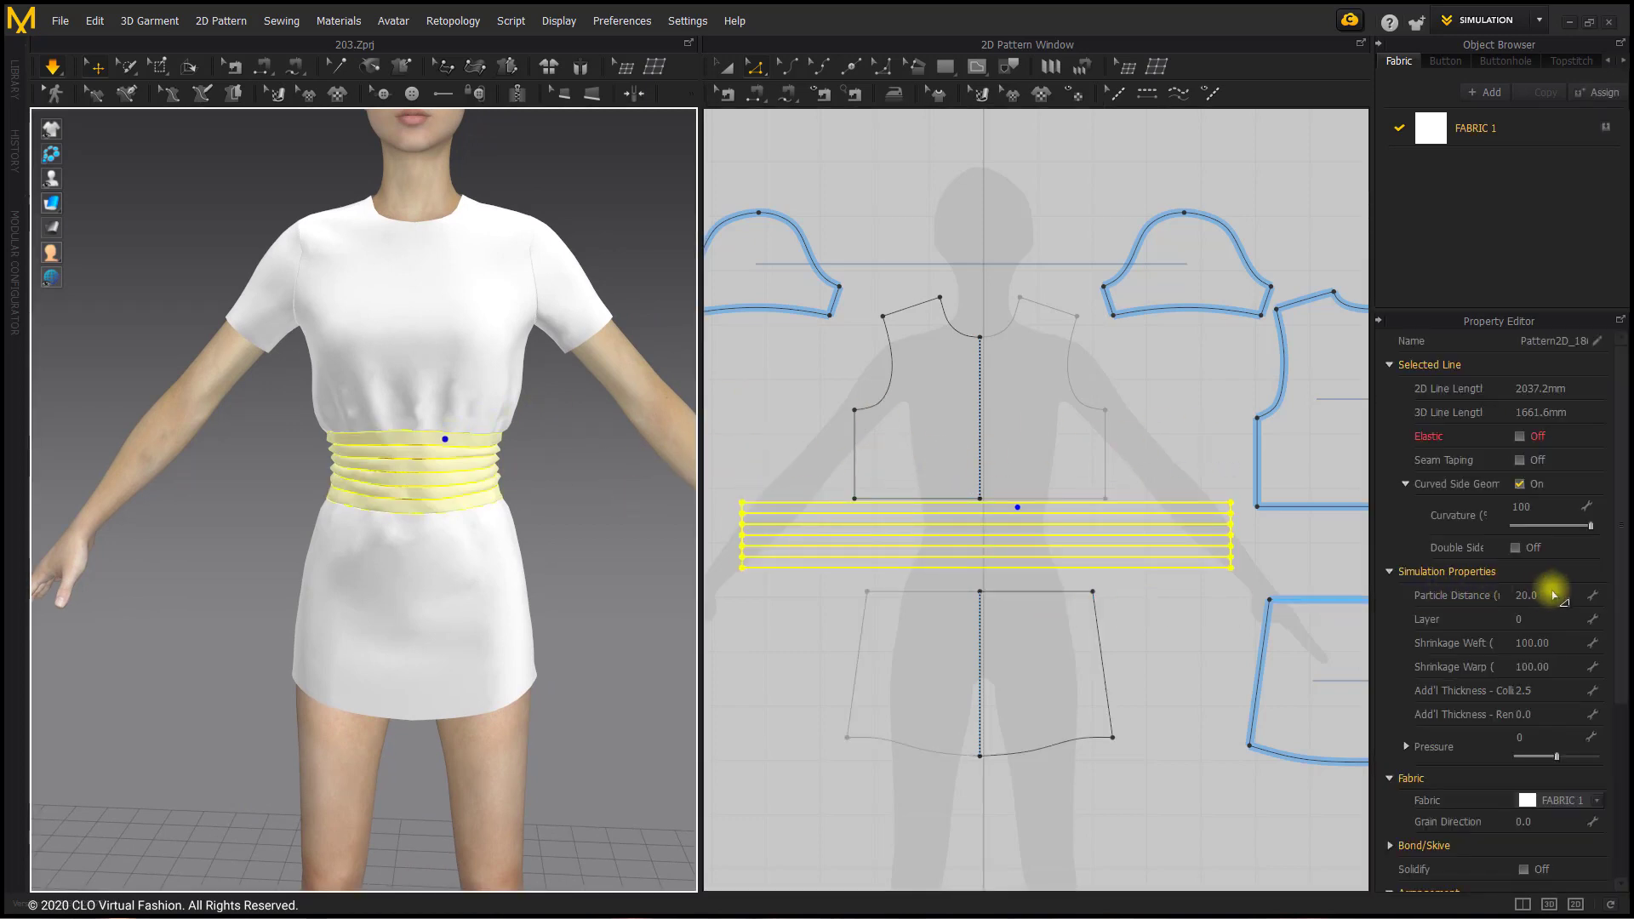
pyautogui.write('5')
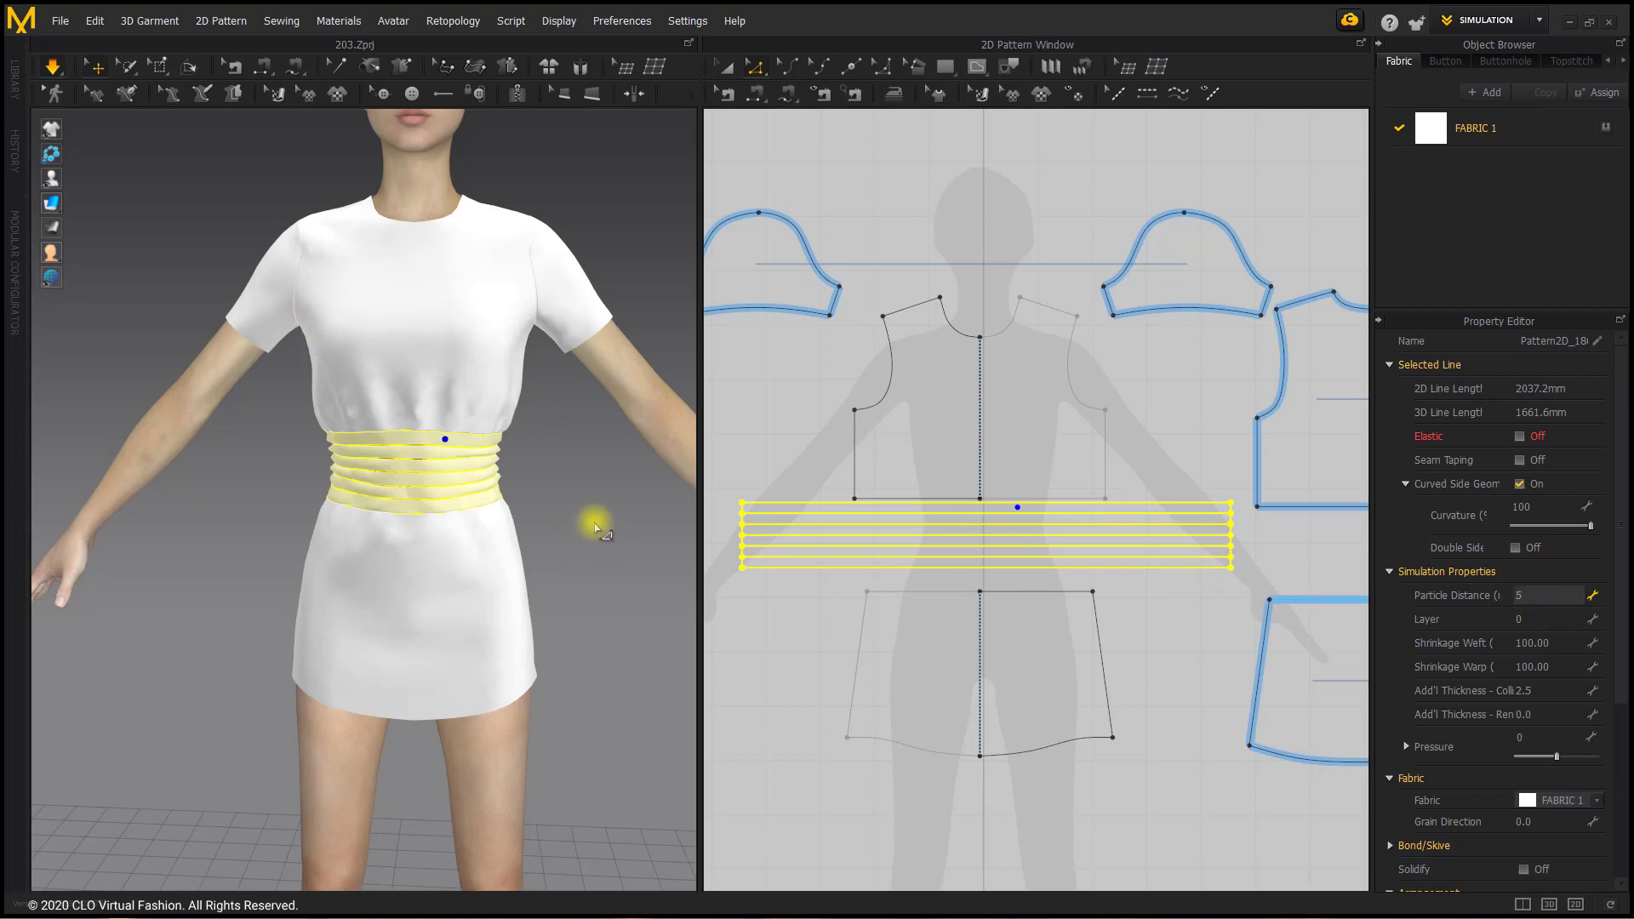
pyautogui.press('Return')
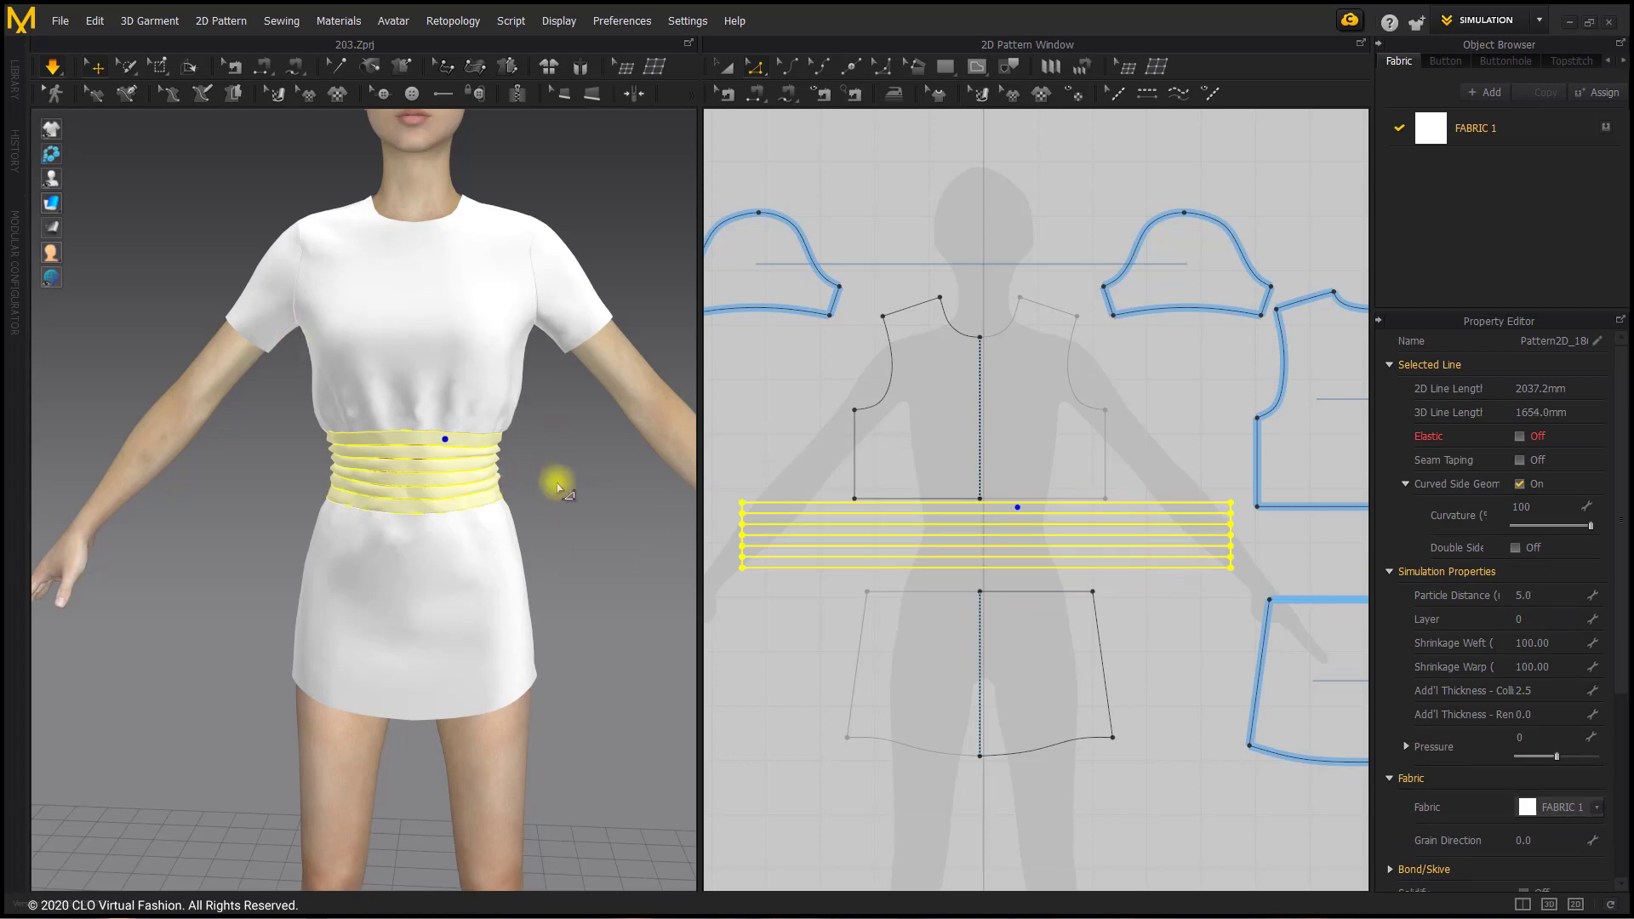
pyautogui.press('space')
pyautogui.press('space')
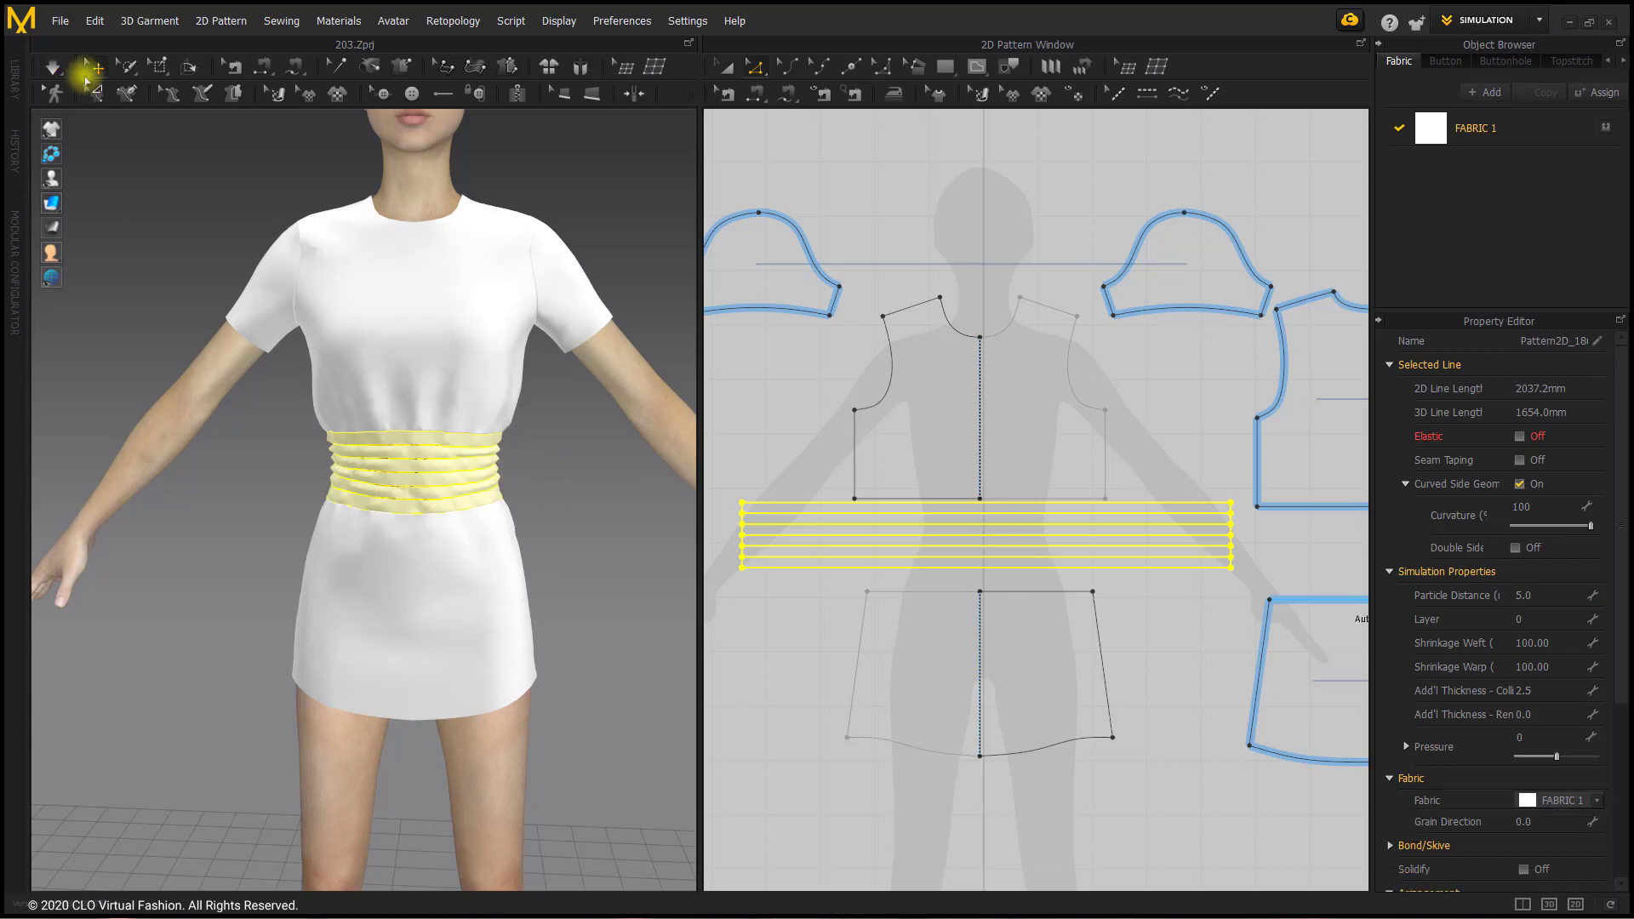
# Step: Tug the side of the waistband during simulation and inspect its gathers up close
pyautogui.click(551, 453)
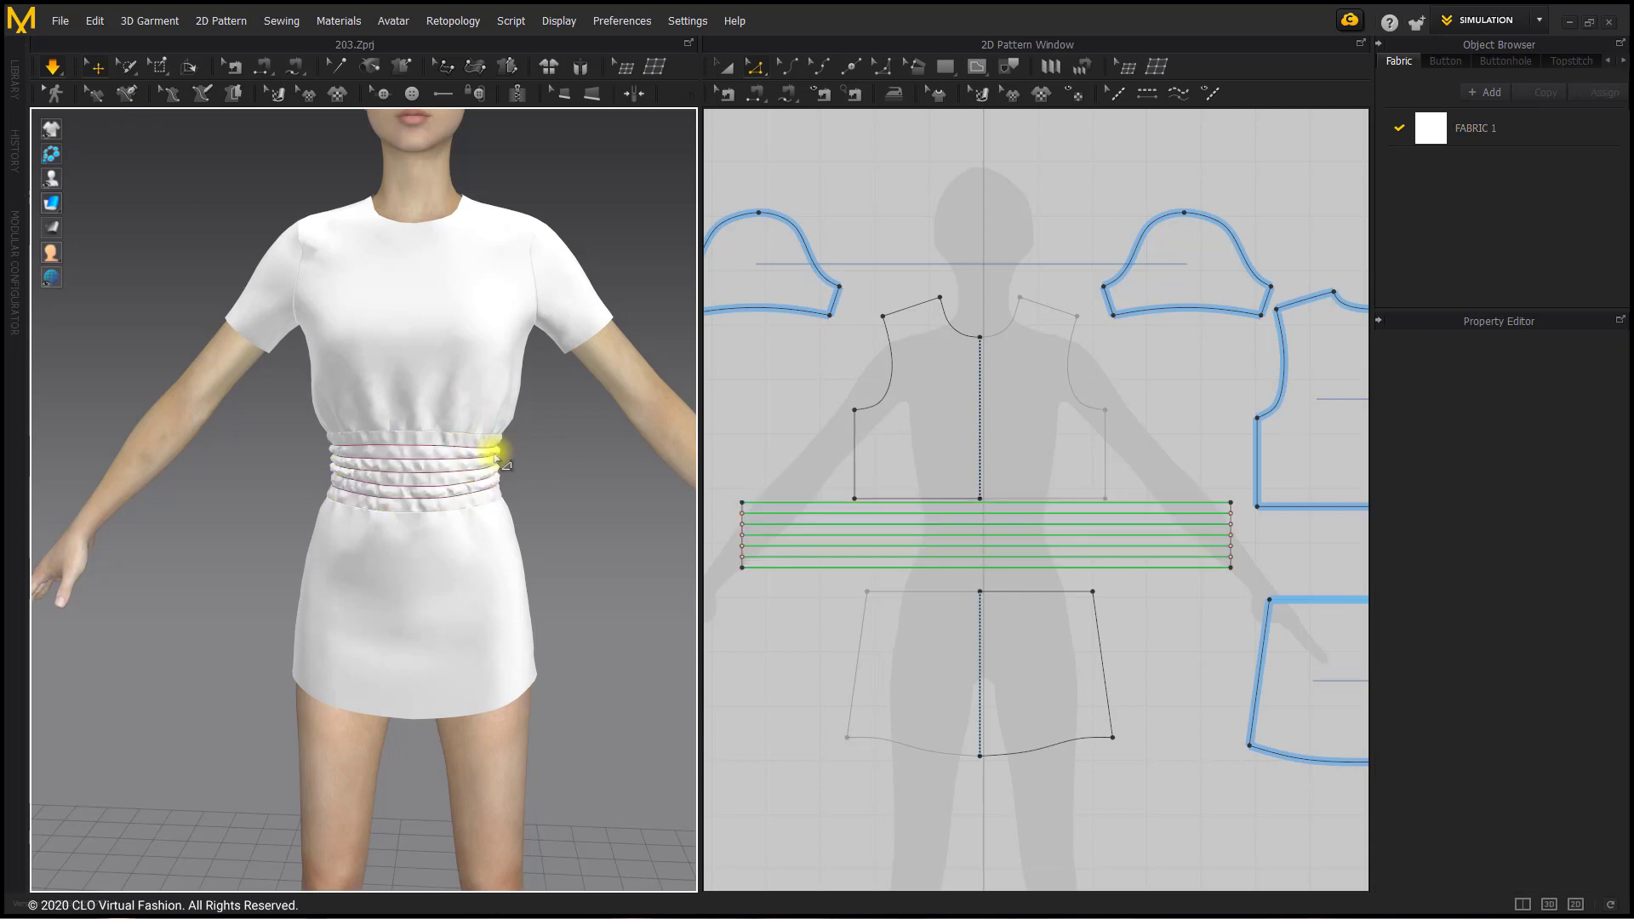
pyautogui.moveTo(497, 458)
pyautogui.mouseDown(button='right')
pyautogui.moveTo(525, 460)
pyautogui.moveTo(511, 459)
pyautogui.mouseUp(button='right')
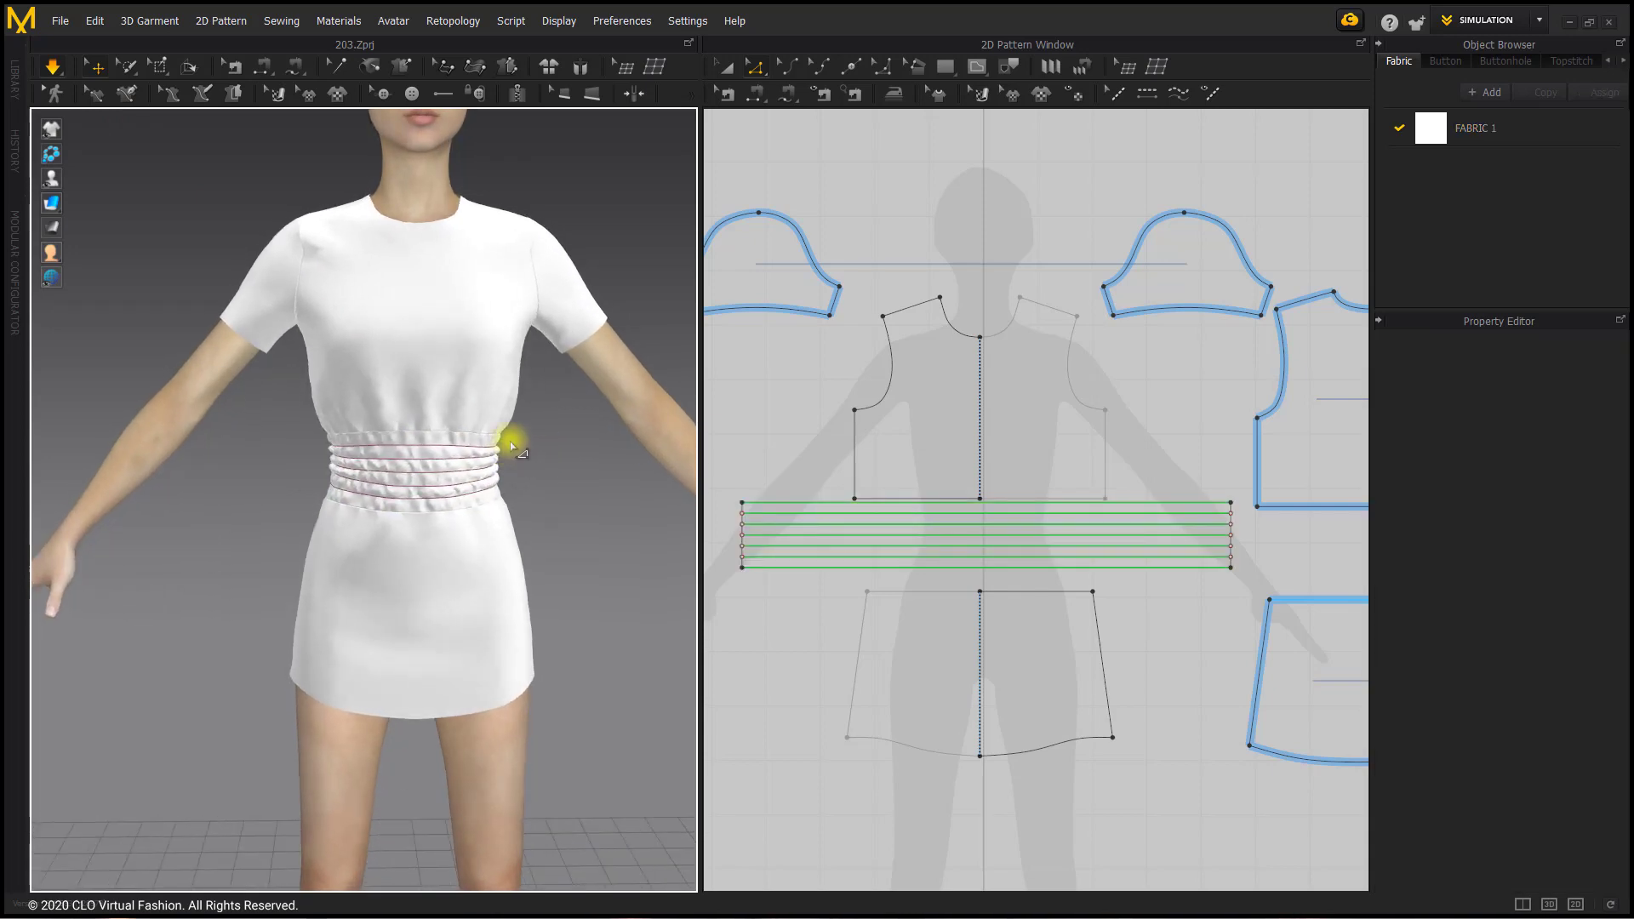
pyautogui.scroll(2, 505, 446)
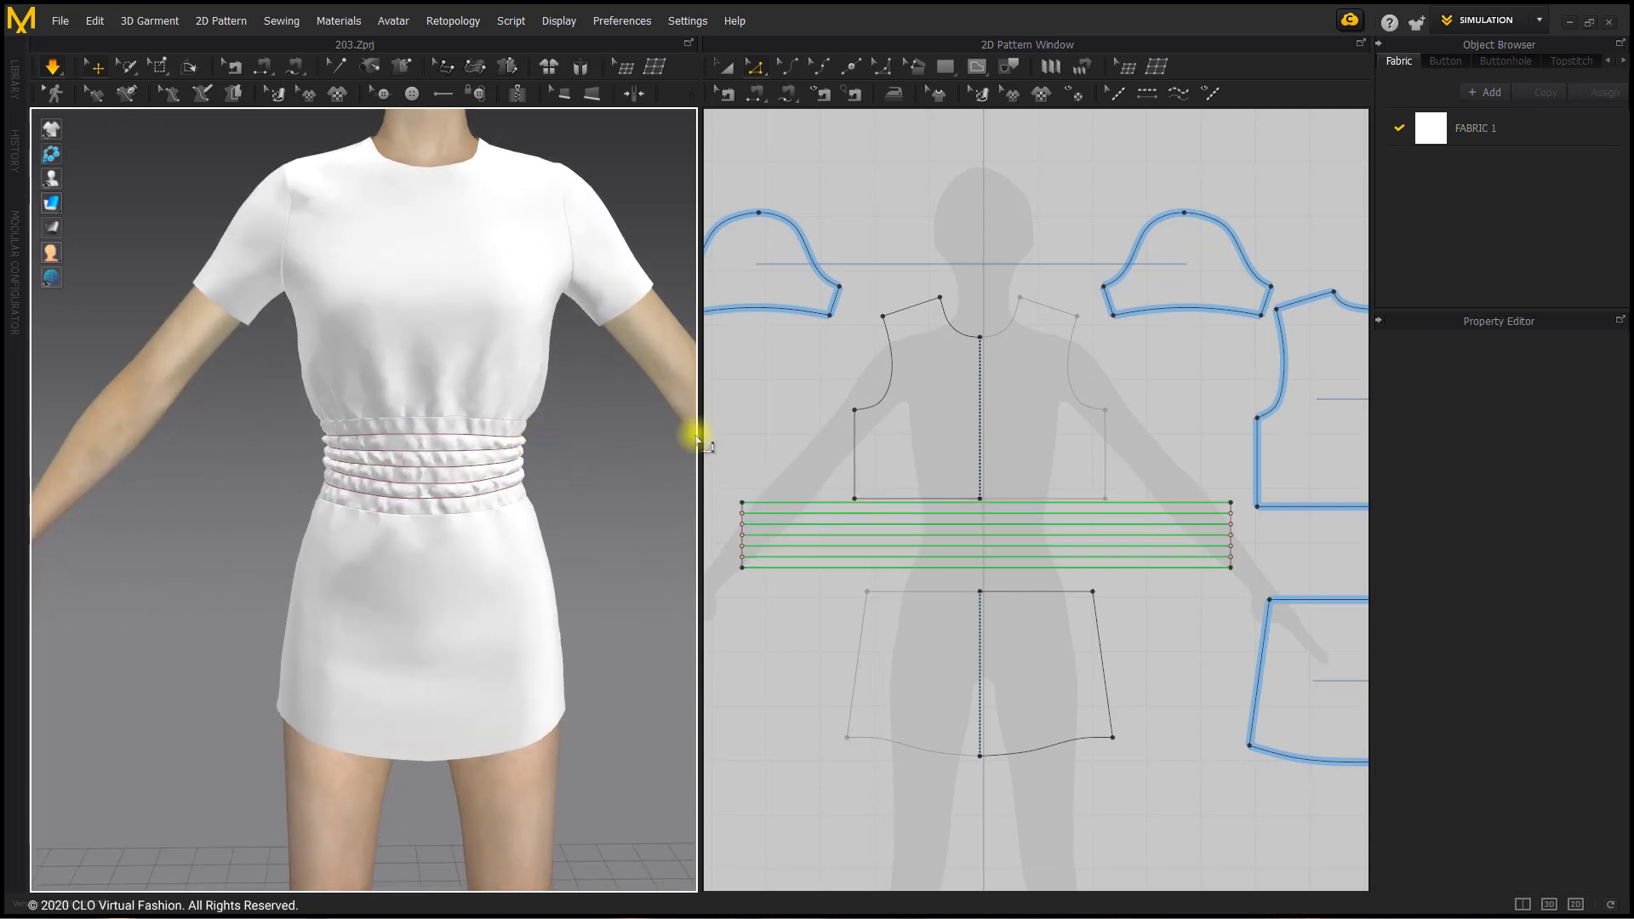
# Step: Raise the fold angle of the waistband's upper and lower edges together with its five internal lines
pyautogui.keyDown('shift'); pyautogui.click(785, 514); pyautogui.keyUp('shift')
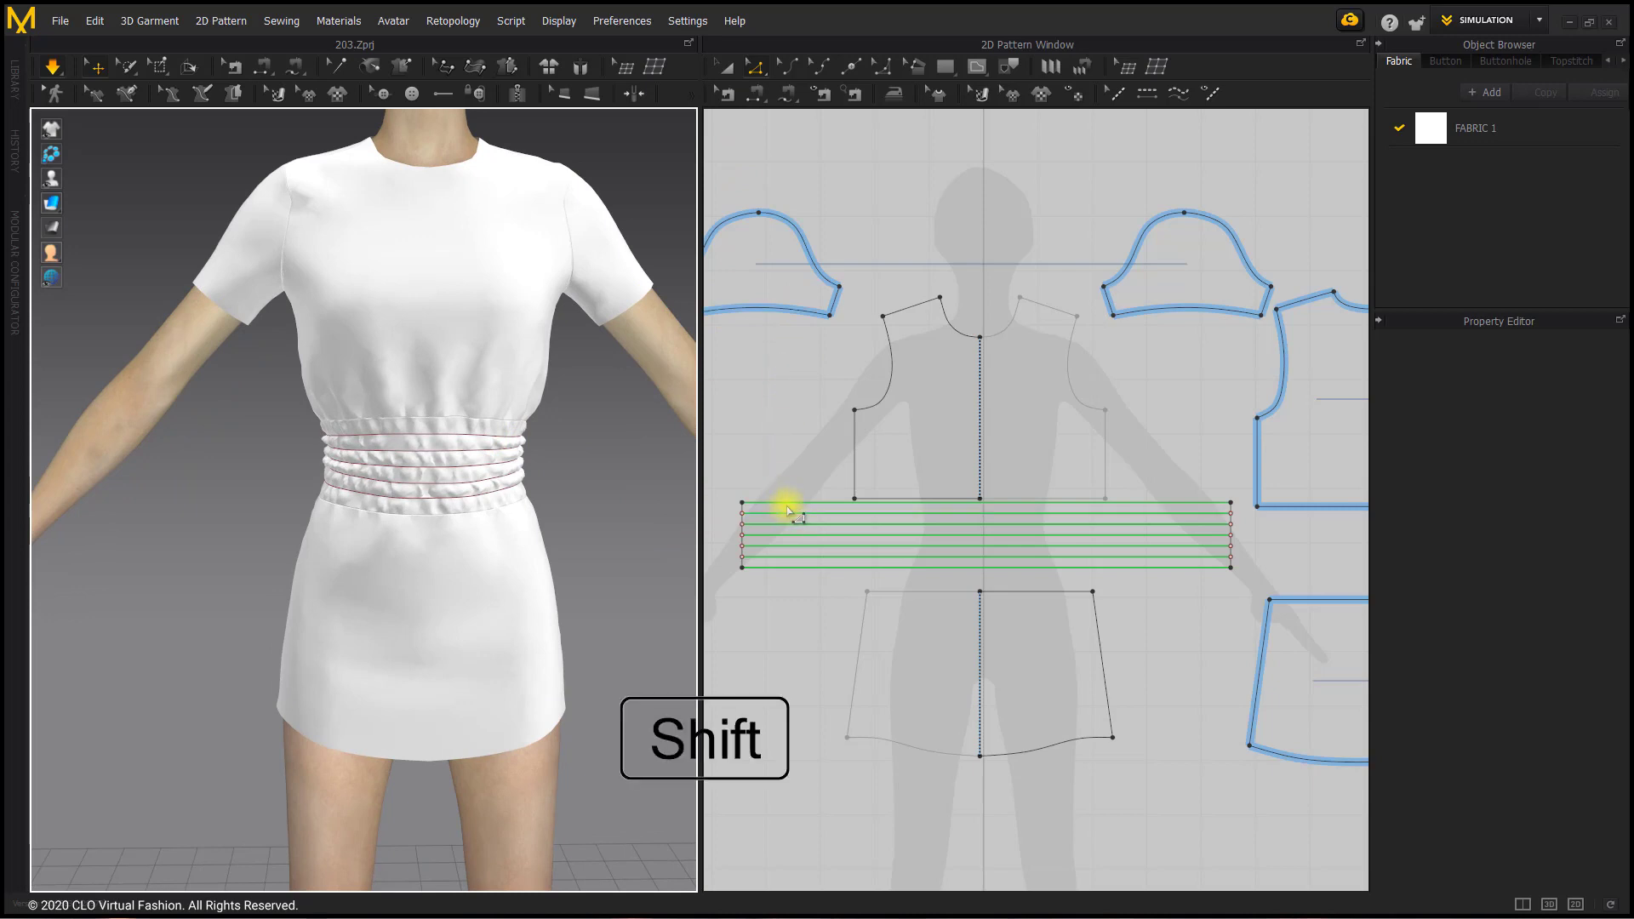
pyautogui.keyDown('shift'); pyautogui.click(787, 504); pyautogui.keyUp('shift')
pyautogui.keyDown('shift'); pyautogui.click(797, 513); pyautogui.keyUp('shift')
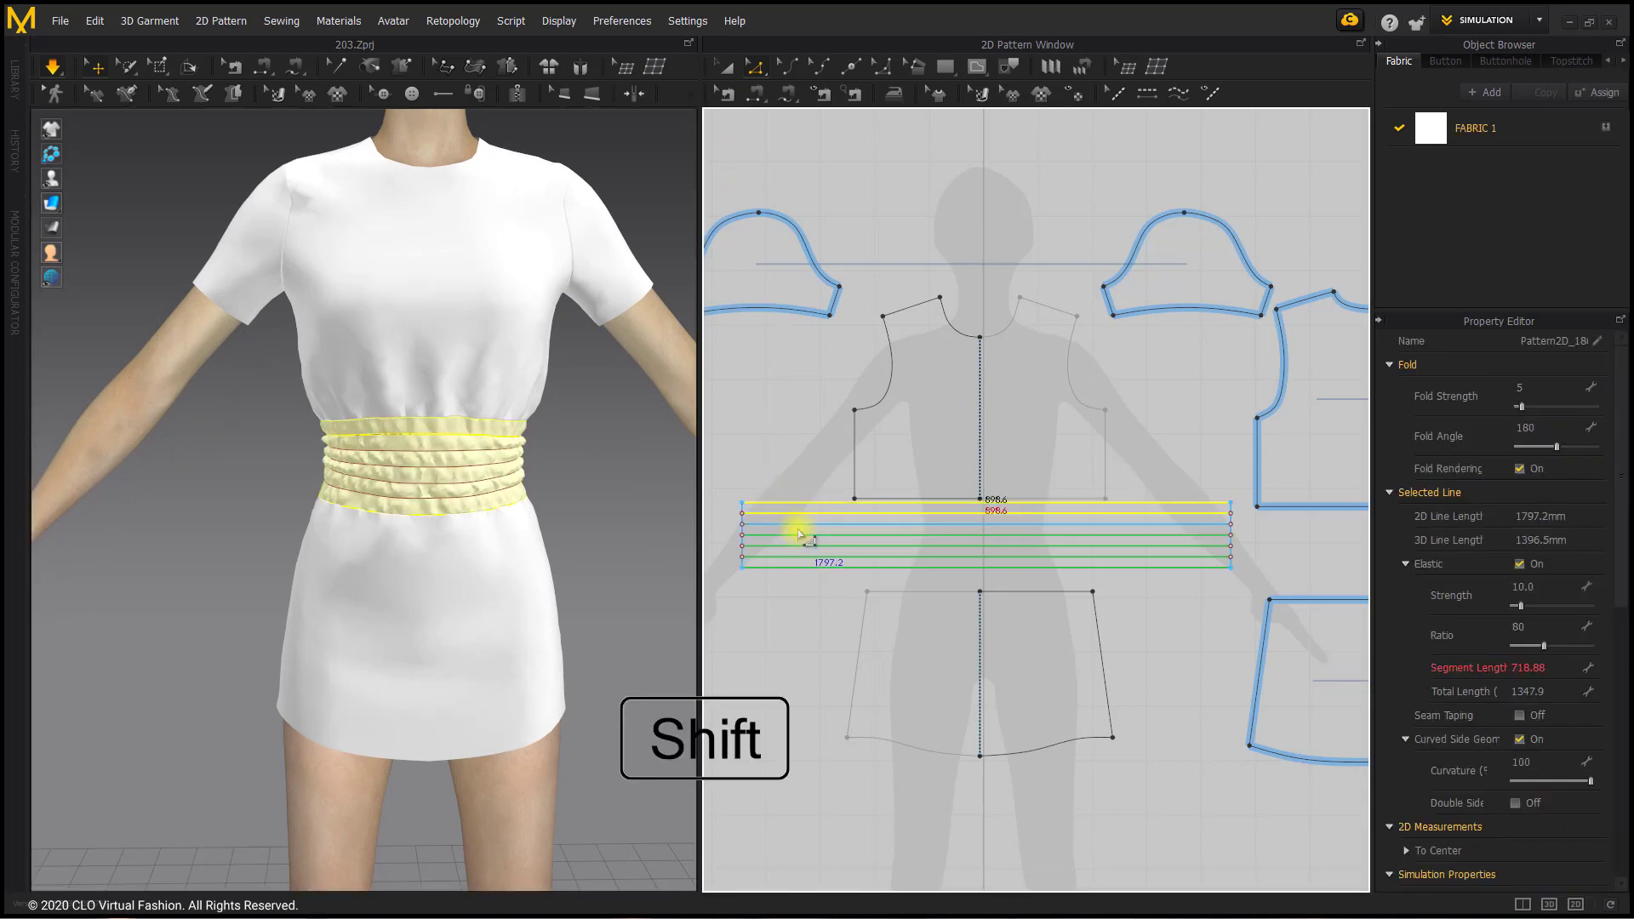
pyautogui.keyDown('shift'); pyautogui.click(800, 524); pyautogui.keyUp('shift')
pyautogui.keyDown('shift'); pyautogui.click(799, 535); pyautogui.keyUp('shift')
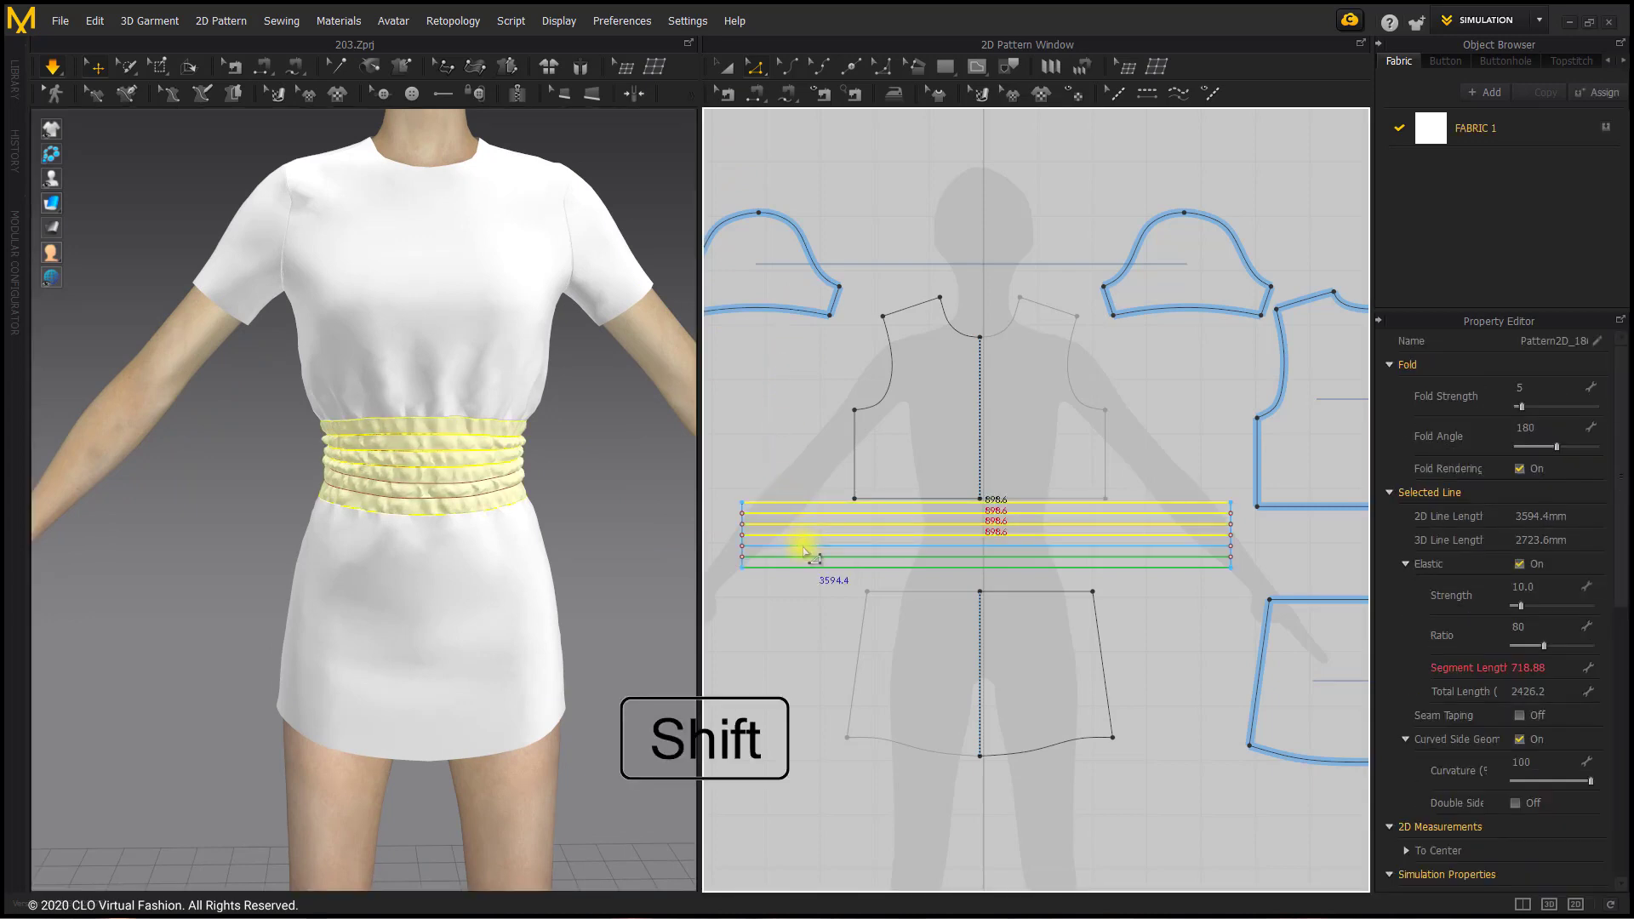
pyautogui.keyDown('shift'); pyautogui.click(802, 546); pyautogui.keyUp('shift')
pyautogui.keyDown('shift'); pyautogui.click(805, 557); pyautogui.keyUp('shift')
pyautogui.keyDown('shift'); pyautogui.click(804, 570); pyautogui.keyUp('shift')
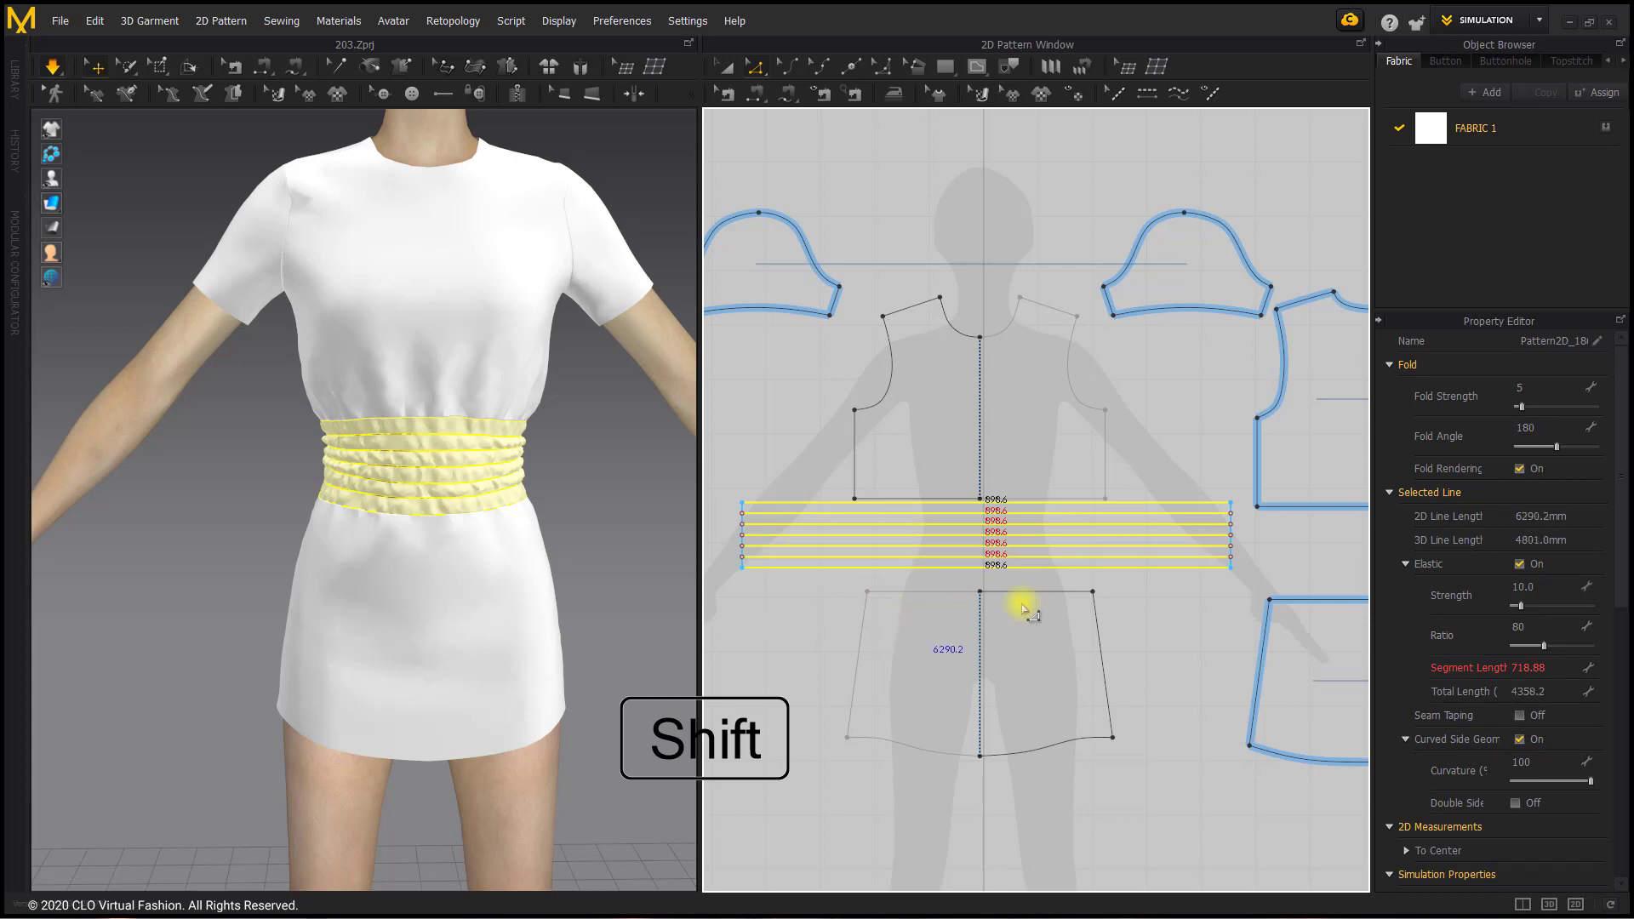
pyautogui.moveTo(1557, 446); pyautogui.dragTo(1596, 446)
pyautogui.click(766, 452)
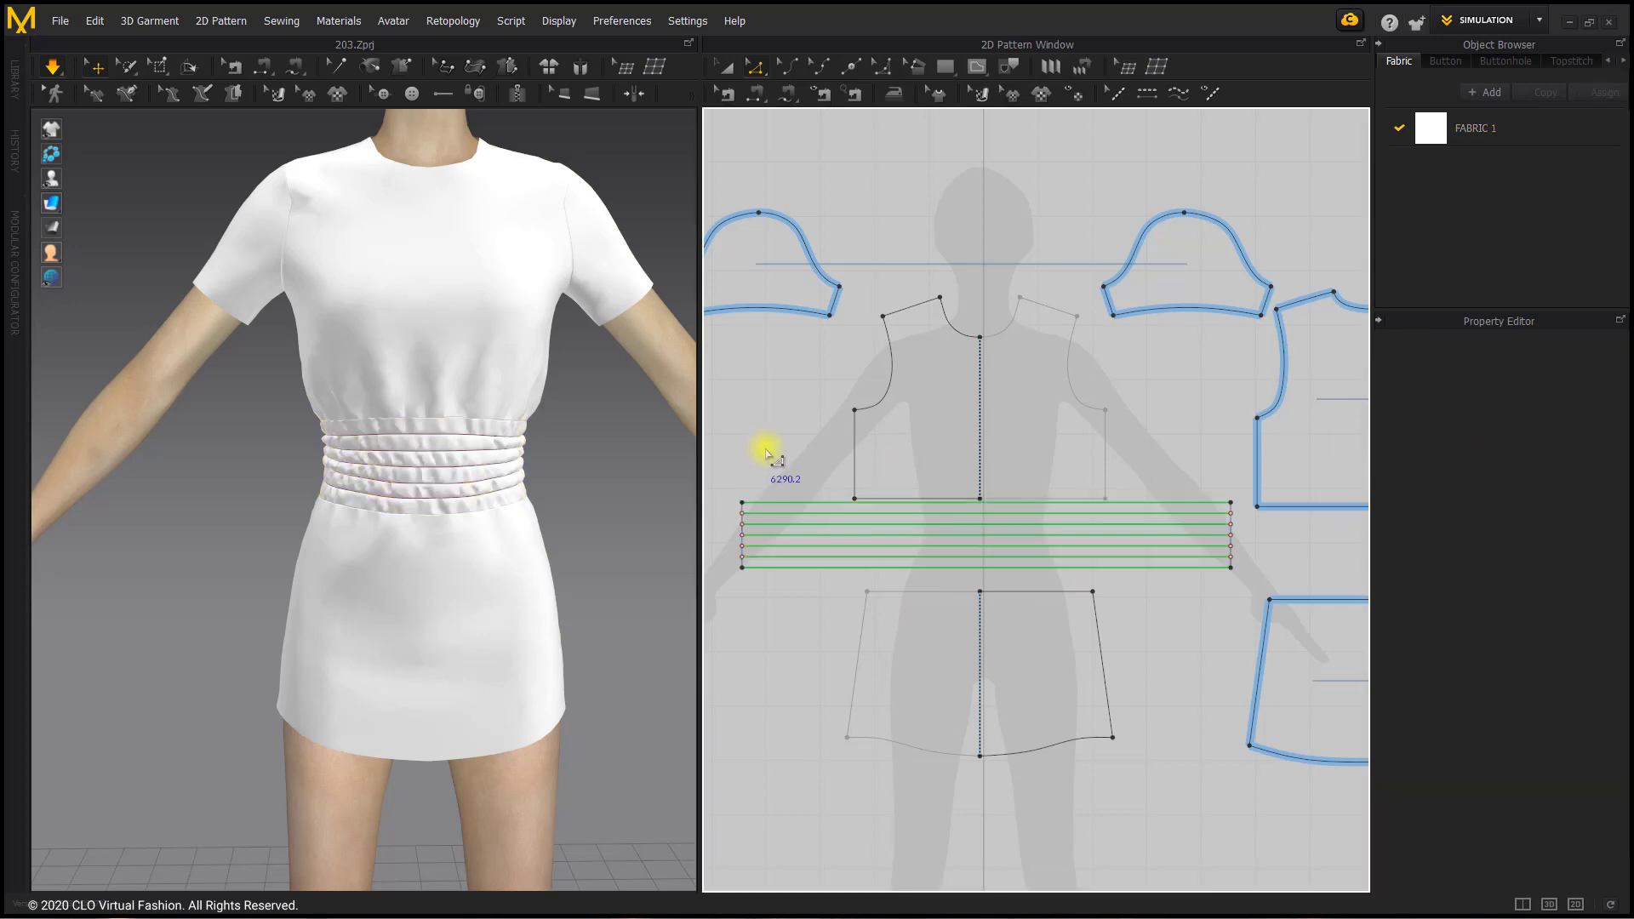
# Step: Stop the simulation and deactivate the waistband with the pattern-only option
pyautogui.scroll(5, 502, 425)
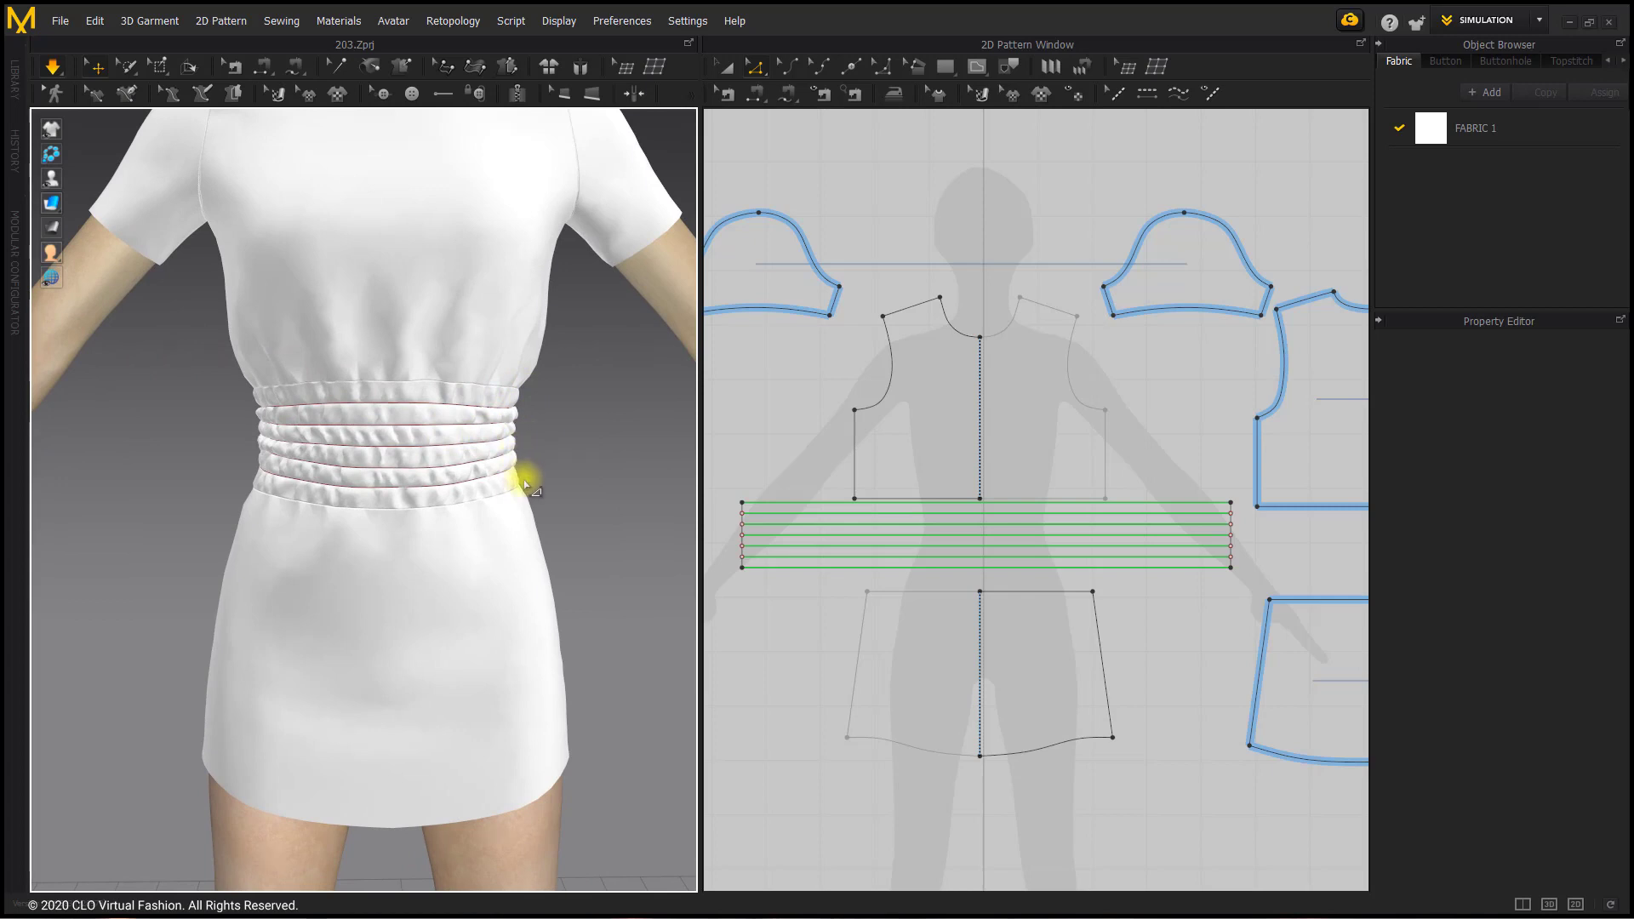
pyautogui.scroll(-2, 515, 509)
pyautogui.moveTo(515, 509)
pyautogui.mouseDown(button='right')
pyautogui.moveTo(216, 493)
pyautogui.moveTo(243, 509)
pyautogui.moveTo(507, 511)
pyautogui.mouseUp(button='right')
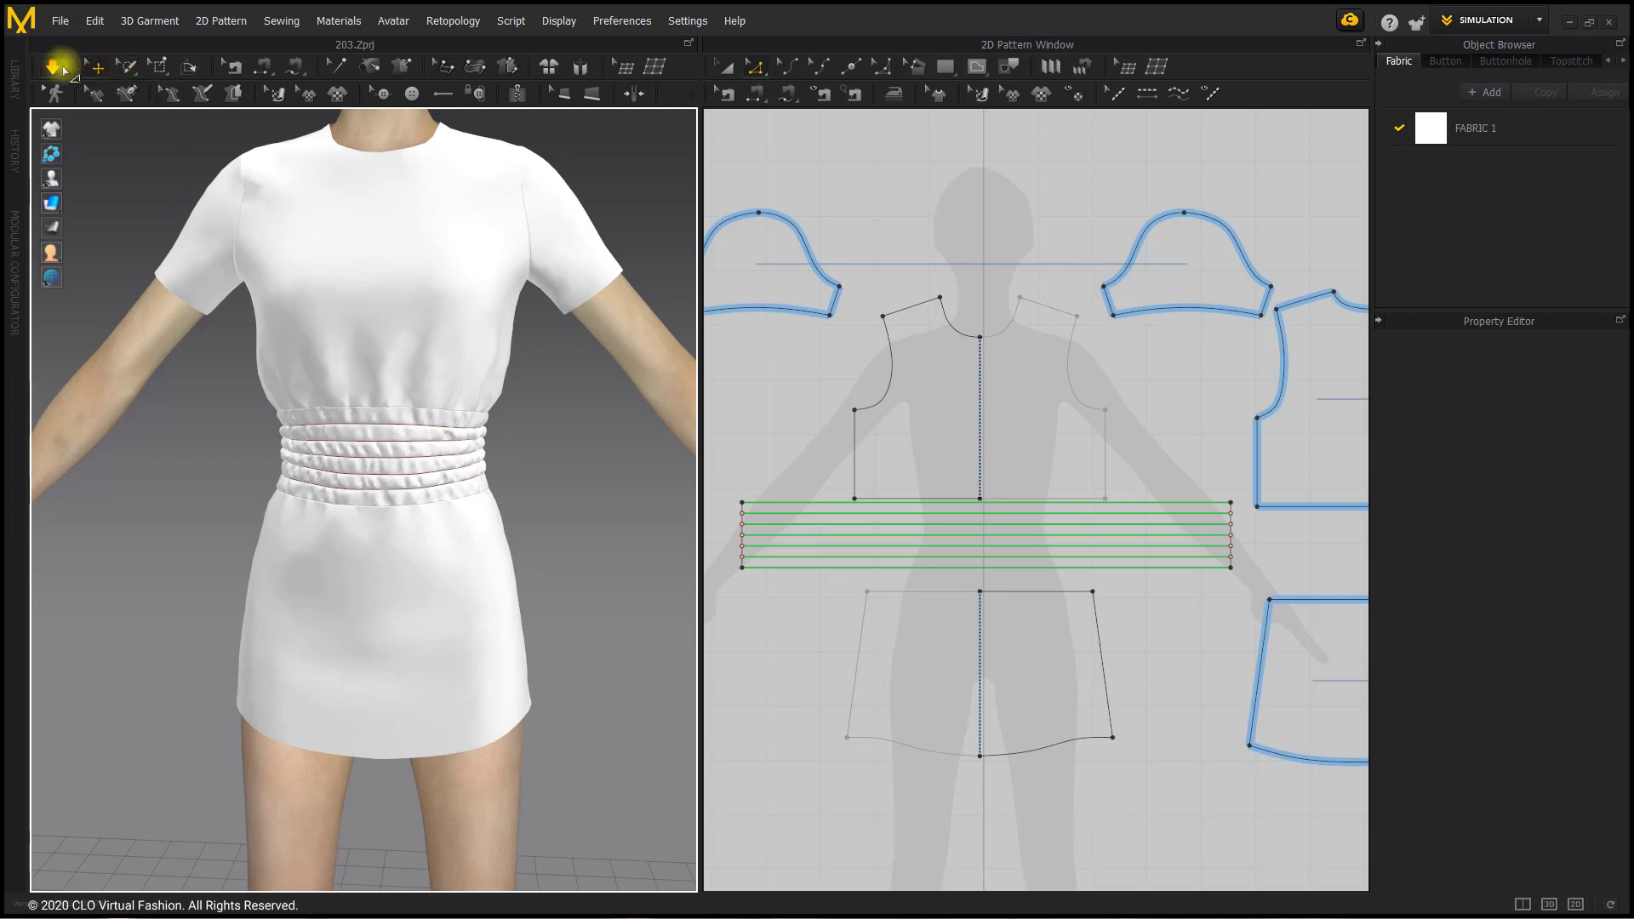
pyautogui.click(52, 66)
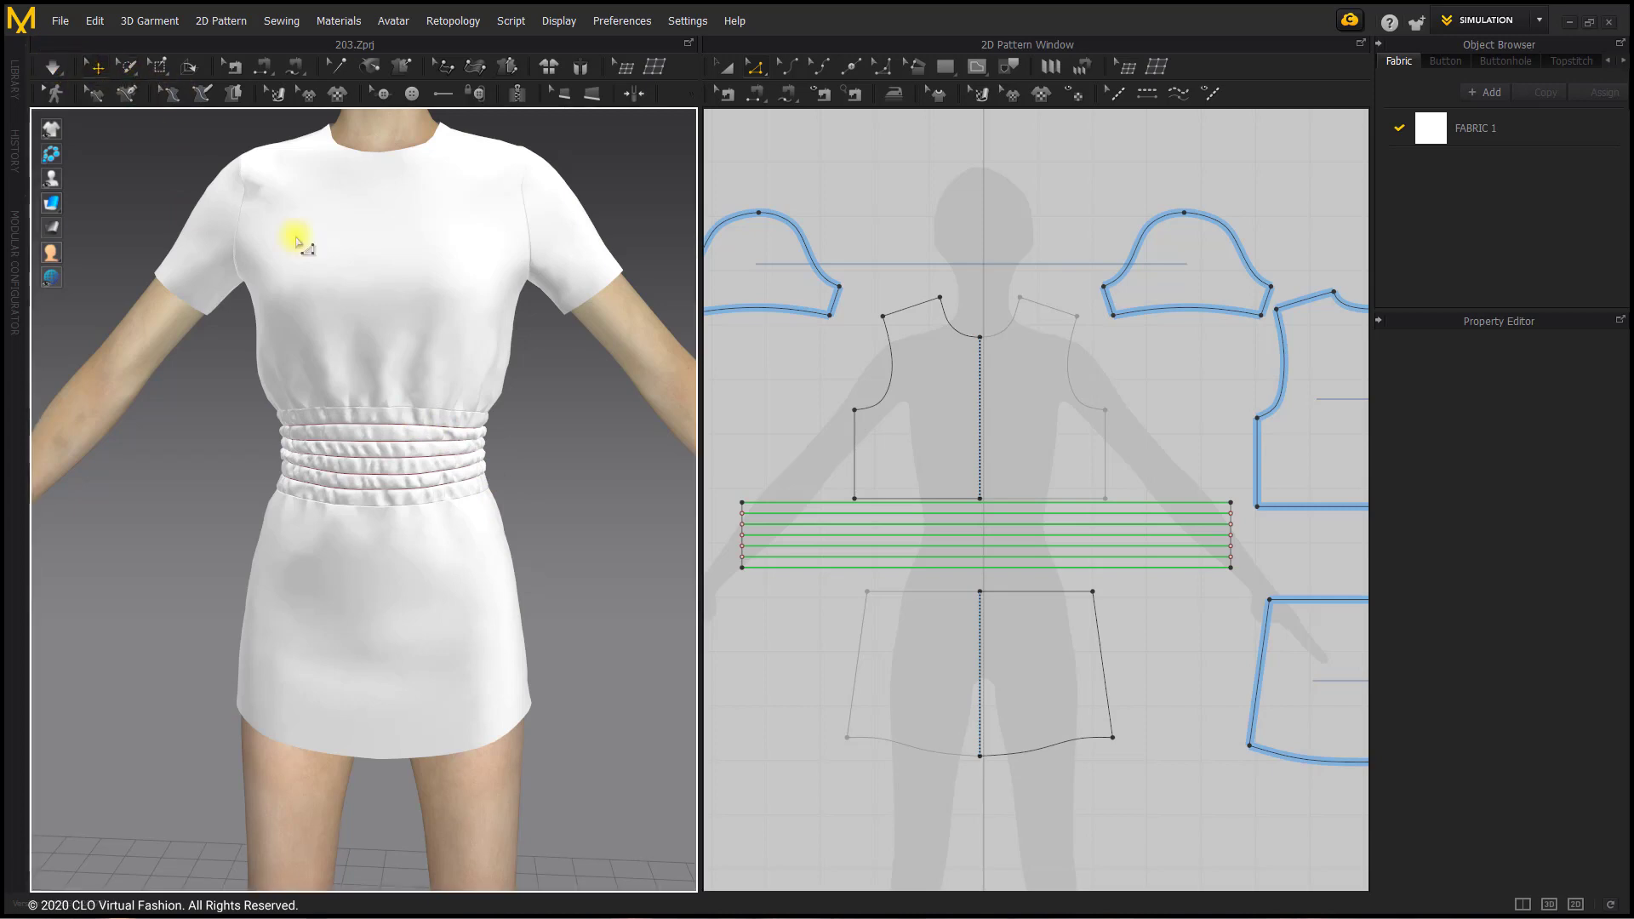
pyautogui.rightClick(423, 424)
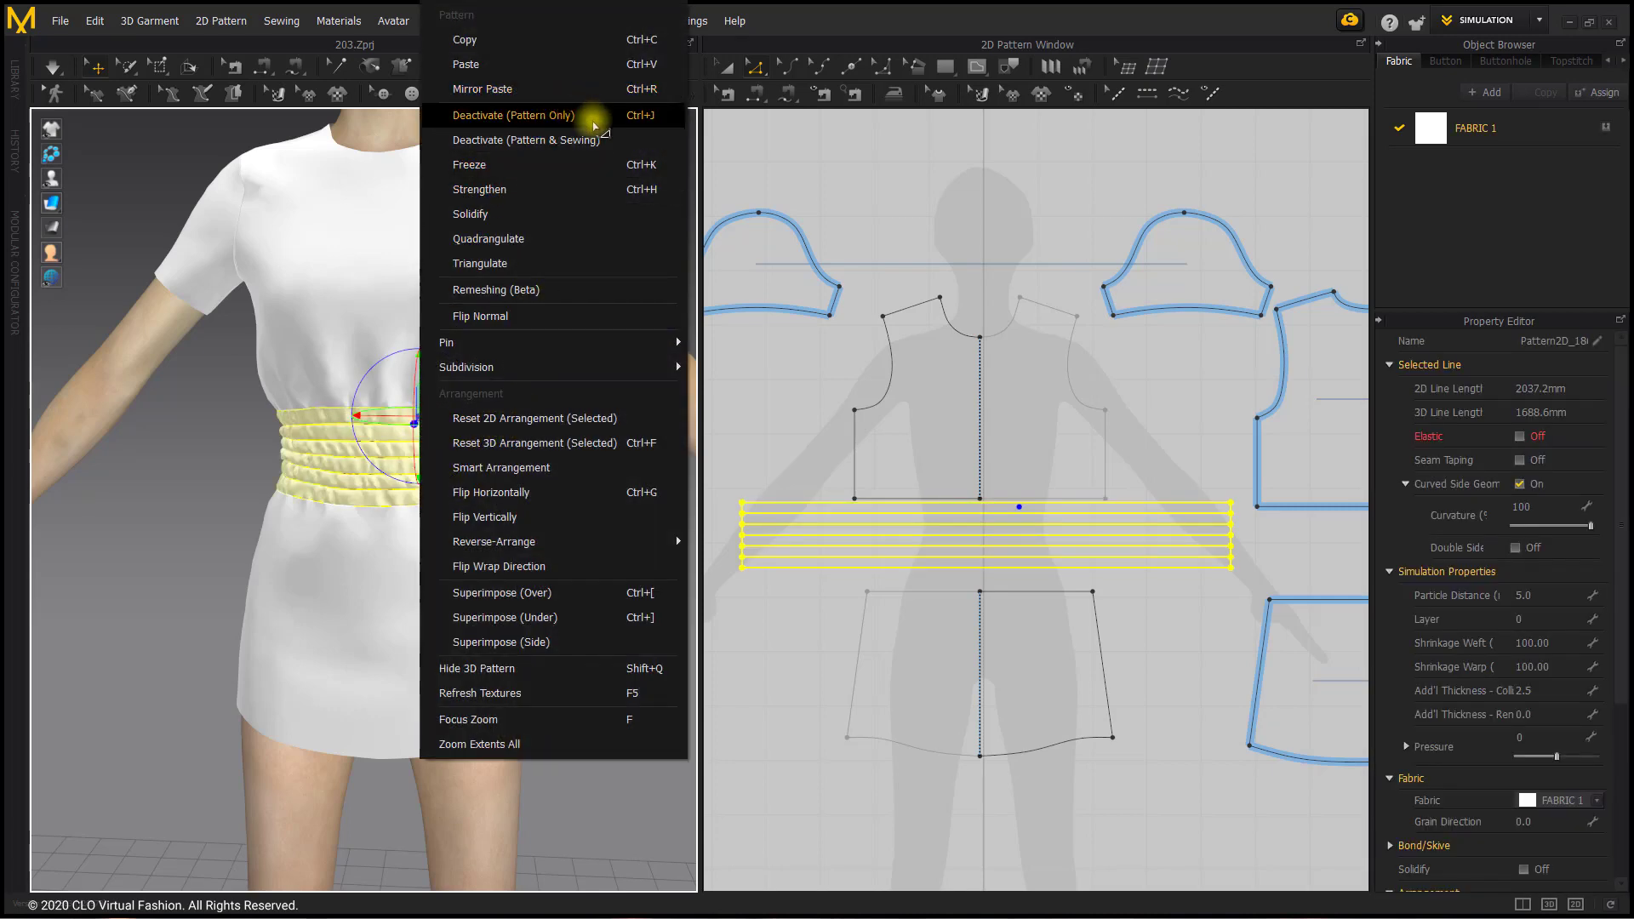
pyautogui.click(593, 120)
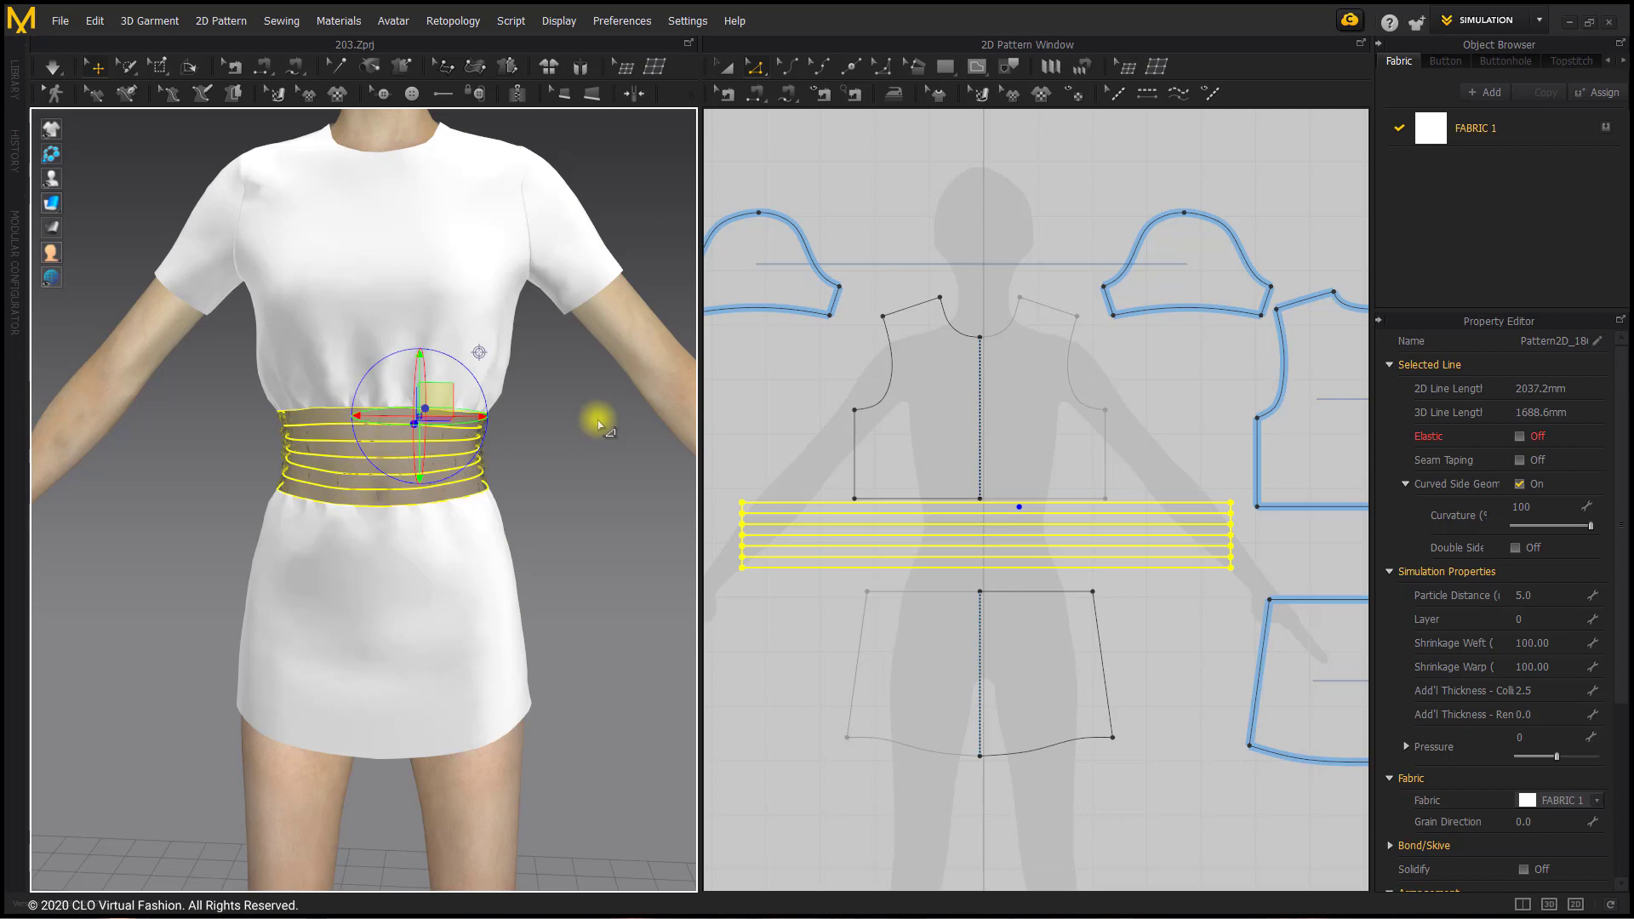
pyautogui.click(599, 424)
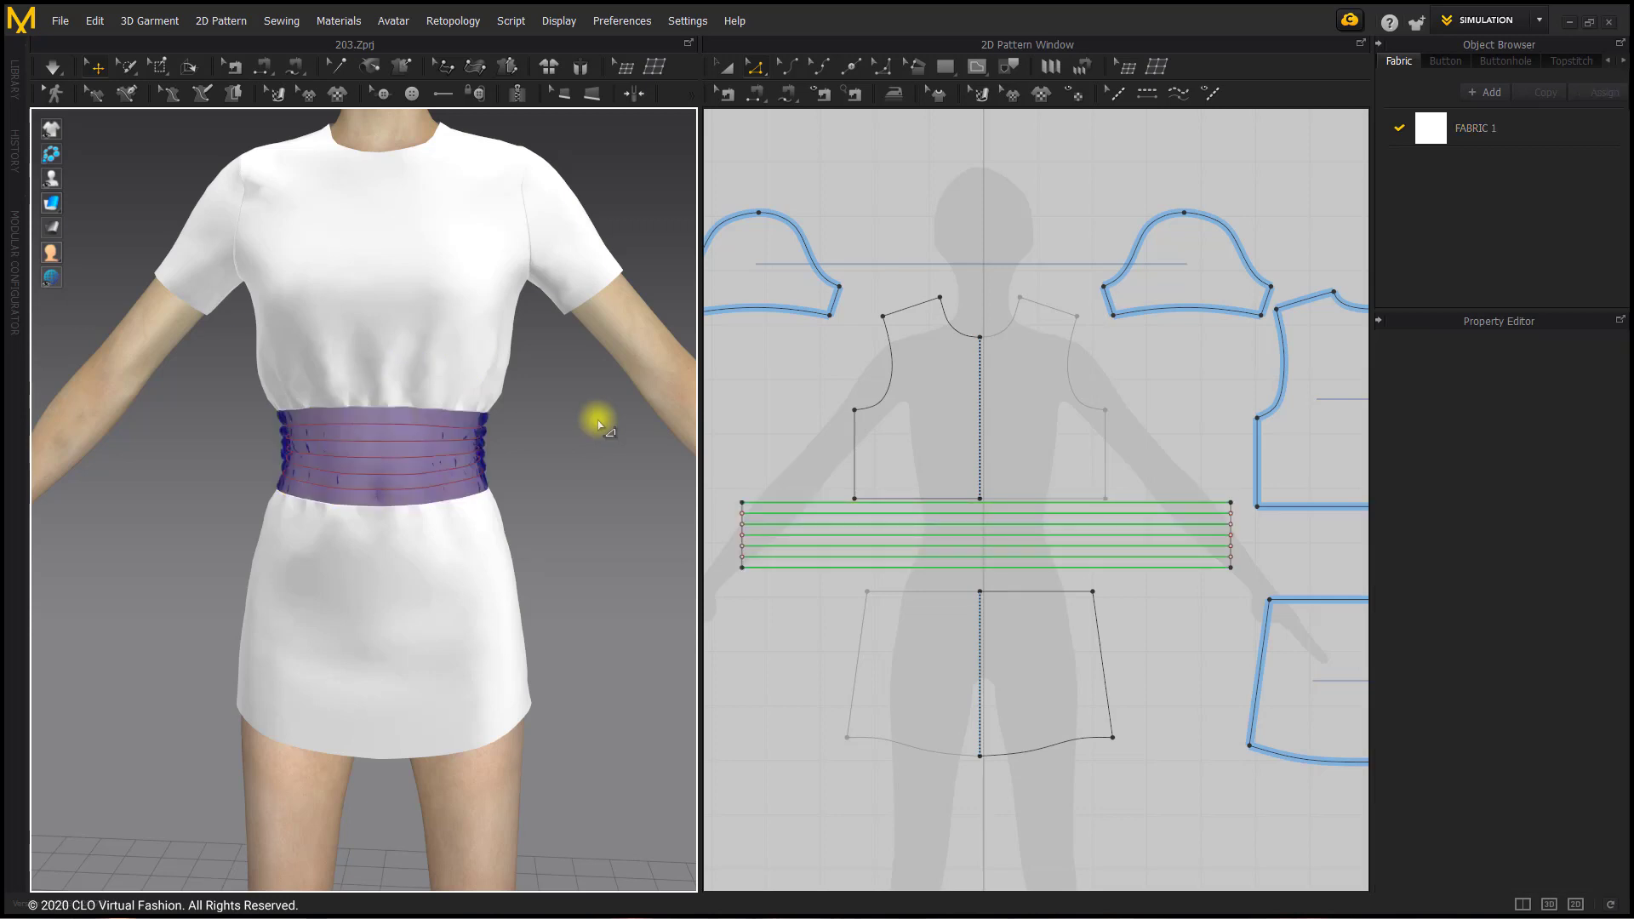
# Step: Lengthen the front and back skirt pieces by moving their hemlines straight down together, giving the front a side edge of about 535 mm
pyautogui.scroll(-3, 839, 678)
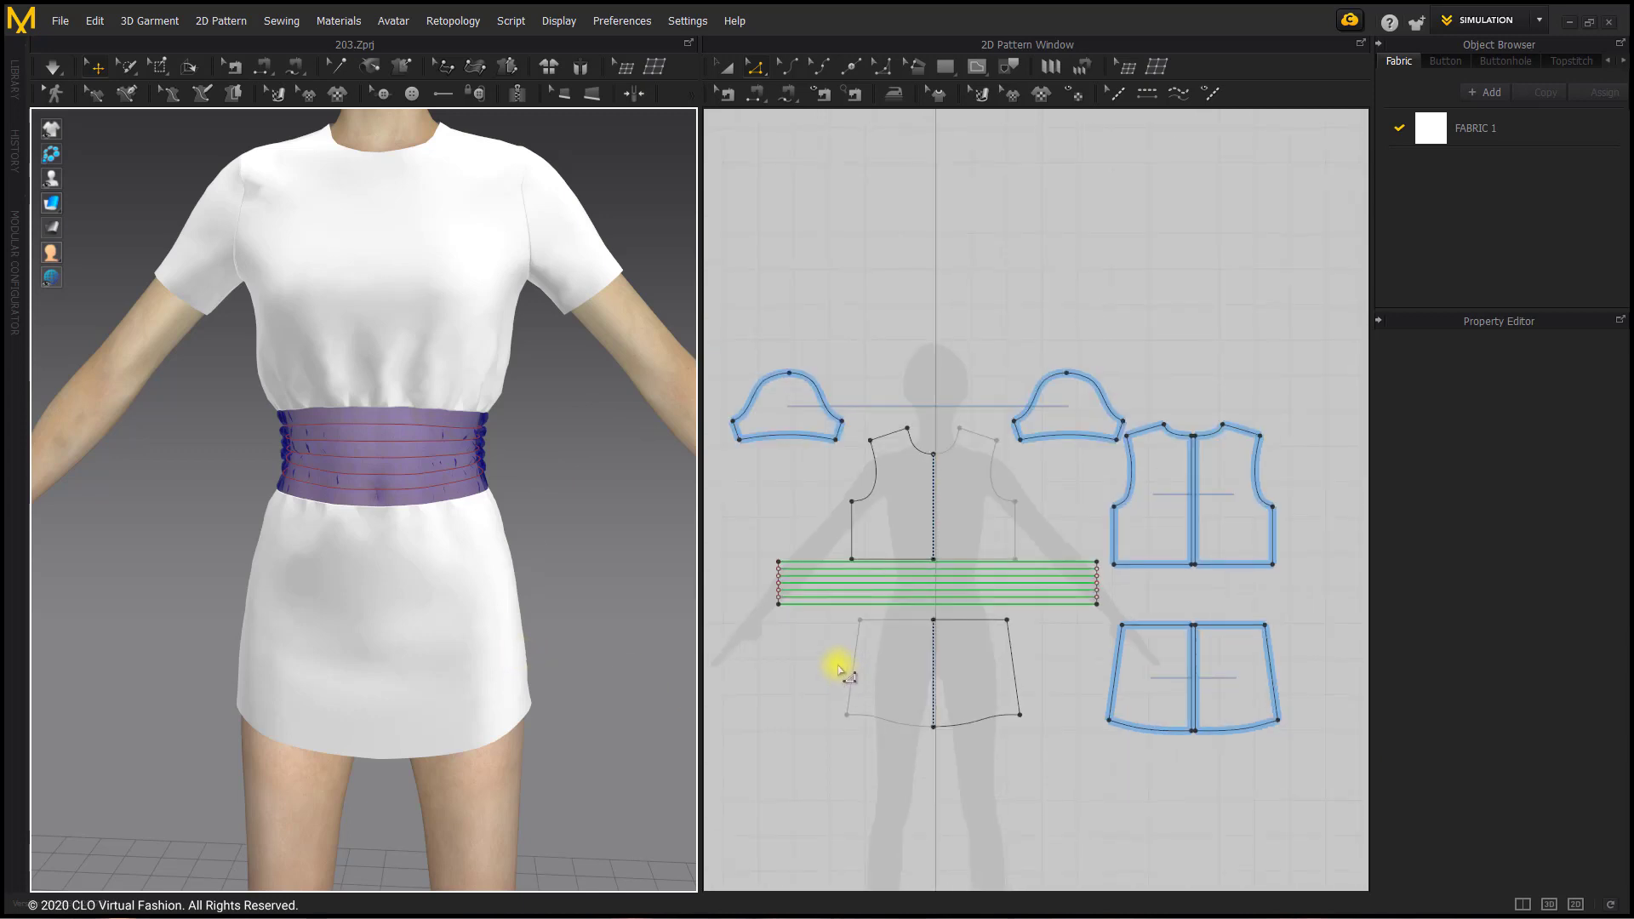
pyautogui.scroll(5, 515, 539)
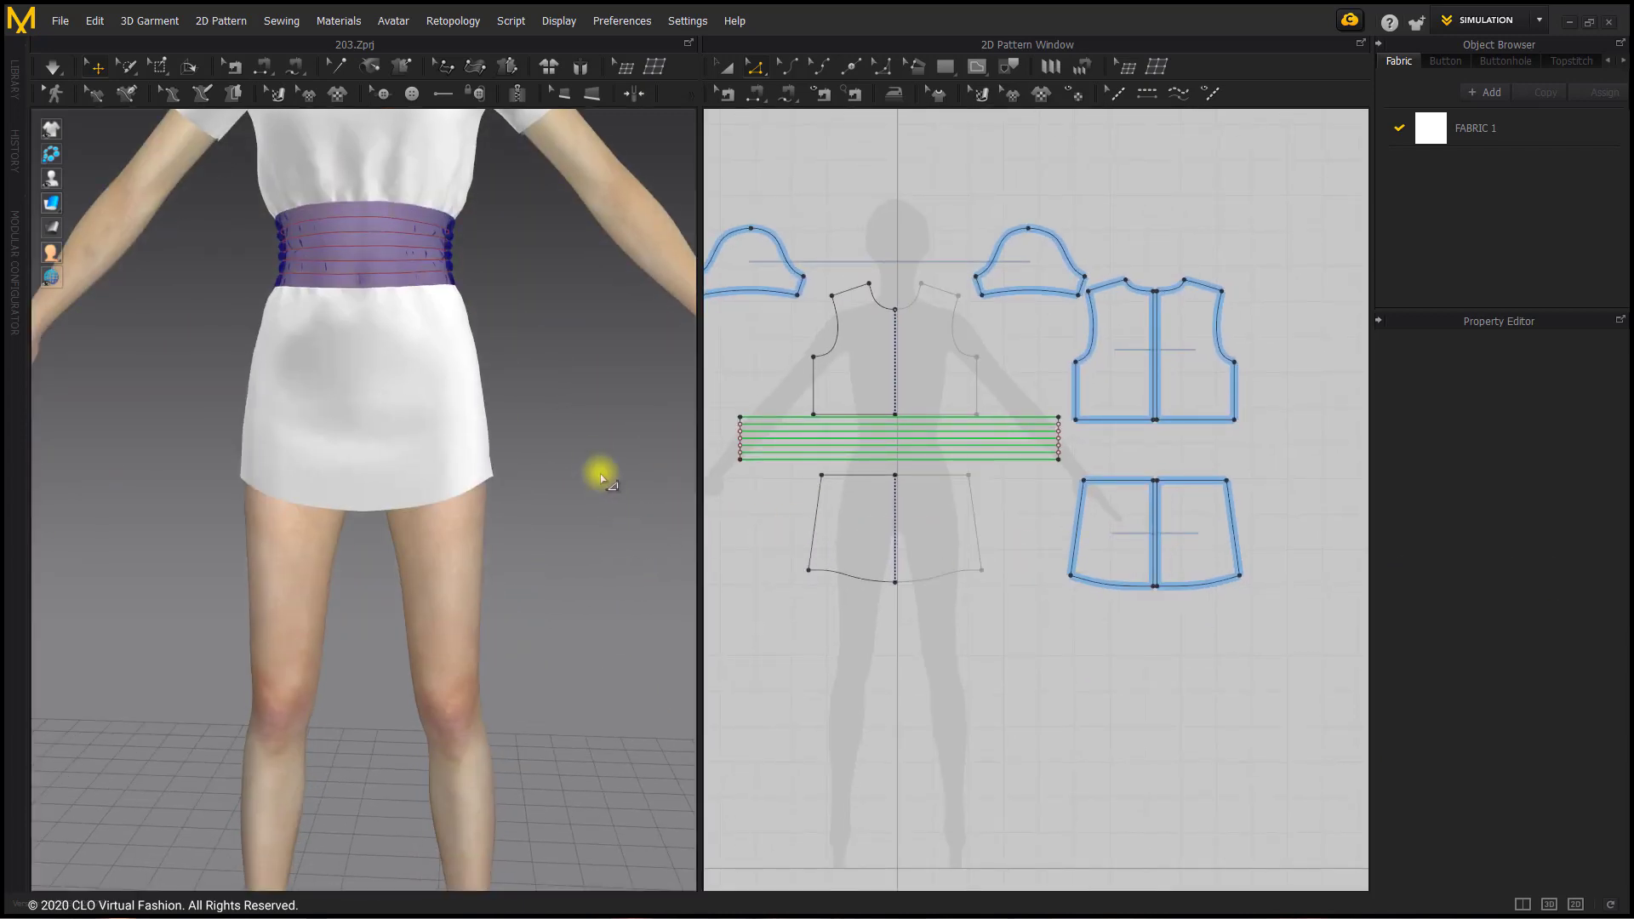
pyautogui.moveTo(572, 445)
pyautogui.mouseDown(button='right')
pyautogui.moveTo(368, 452)
pyautogui.moveTo(594, 448)
pyautogui.mouseUp(button='right')
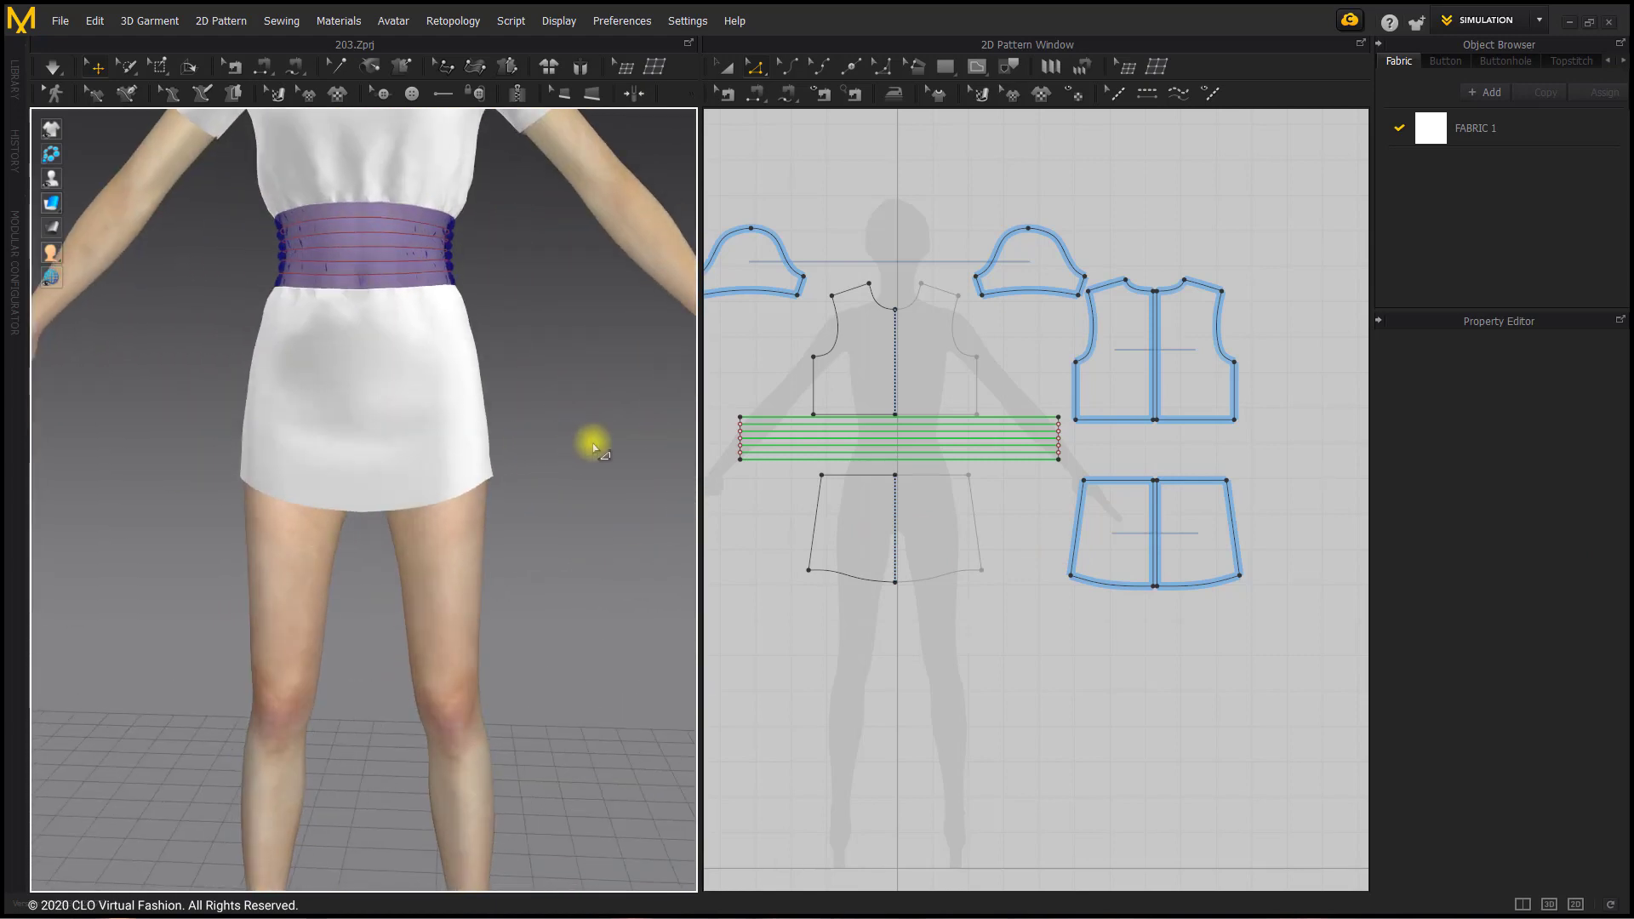
pyautogui.click(937, 583)
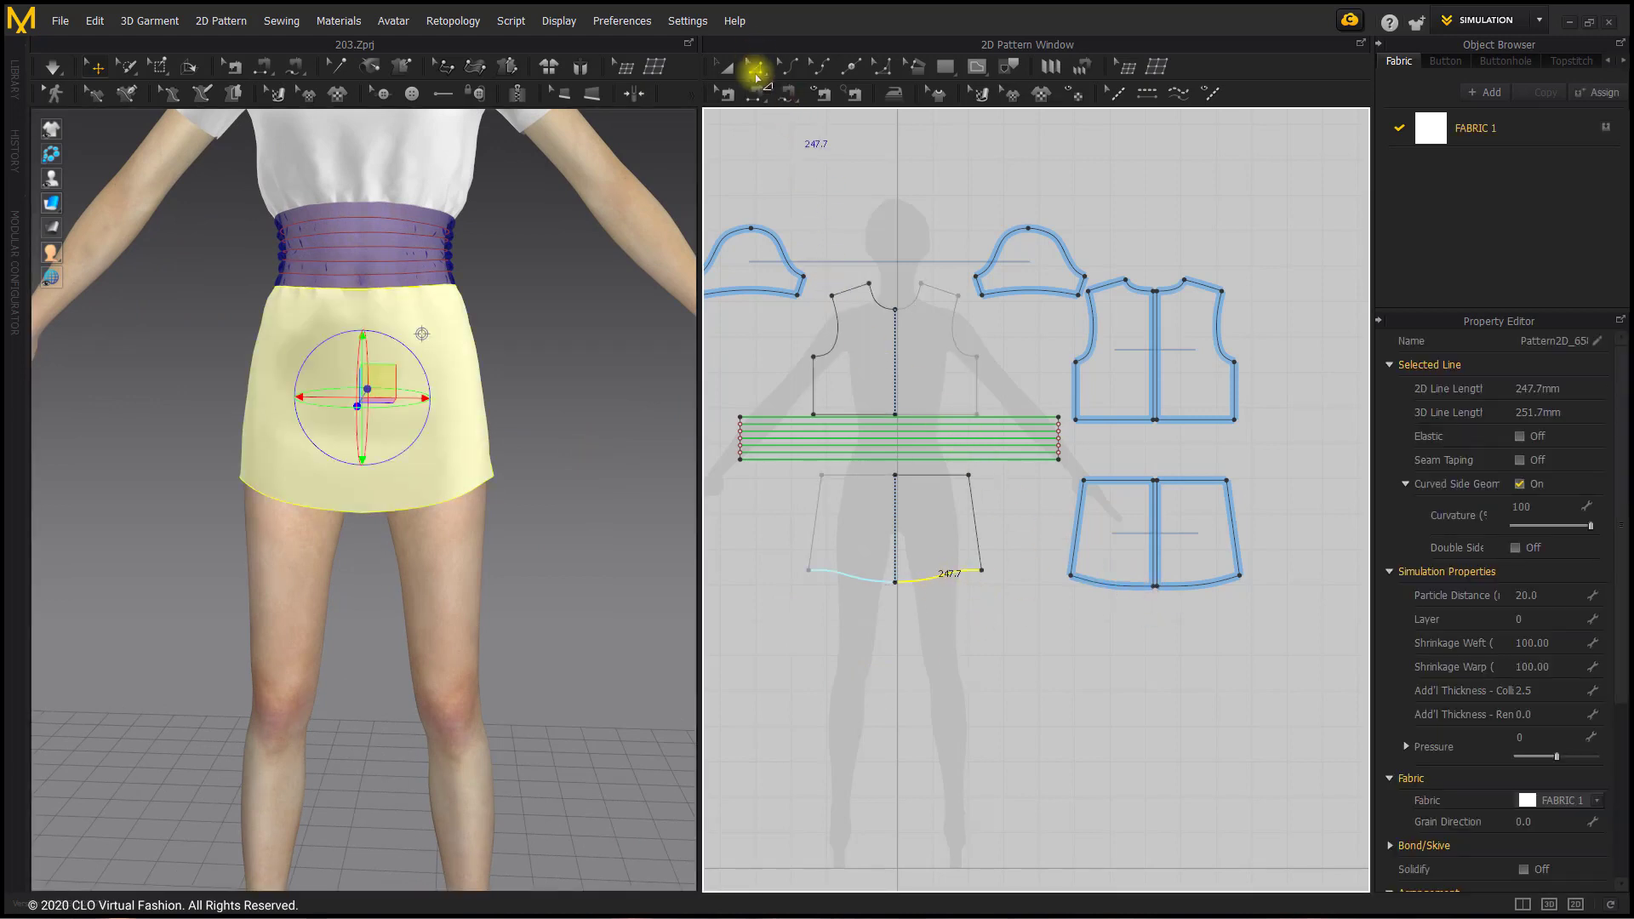
pyautogui.click(755, 73)
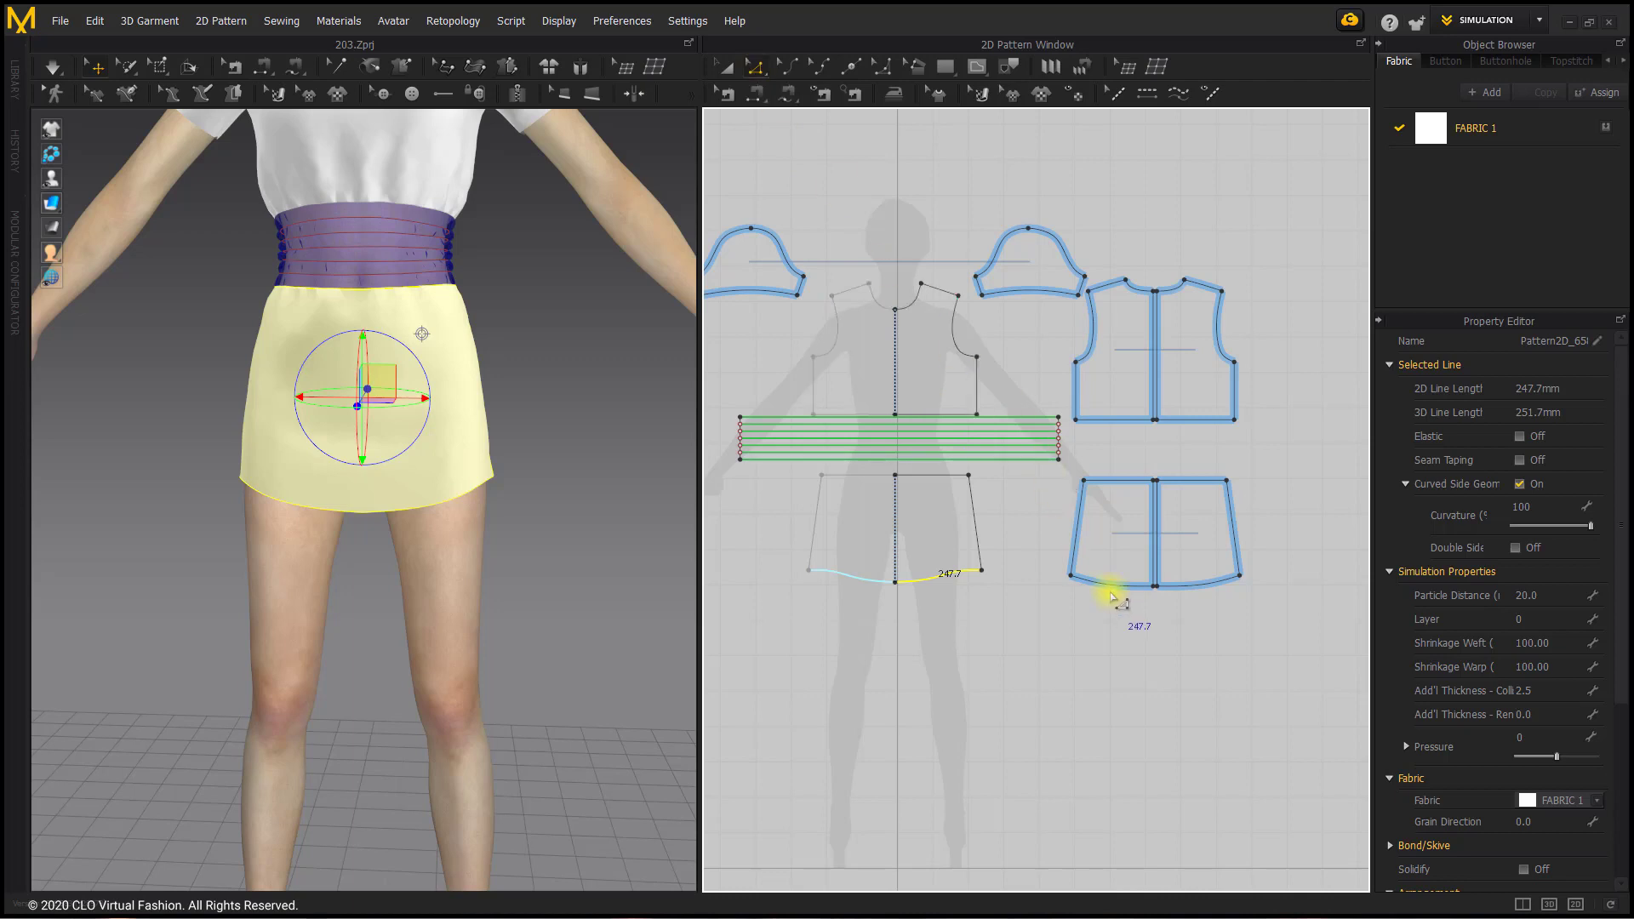
pyautogui.click(1112, 587)
pyautogui.keyDown('shift'); pyautogui.click(940, 579); pyautogui.keyUp('shift')
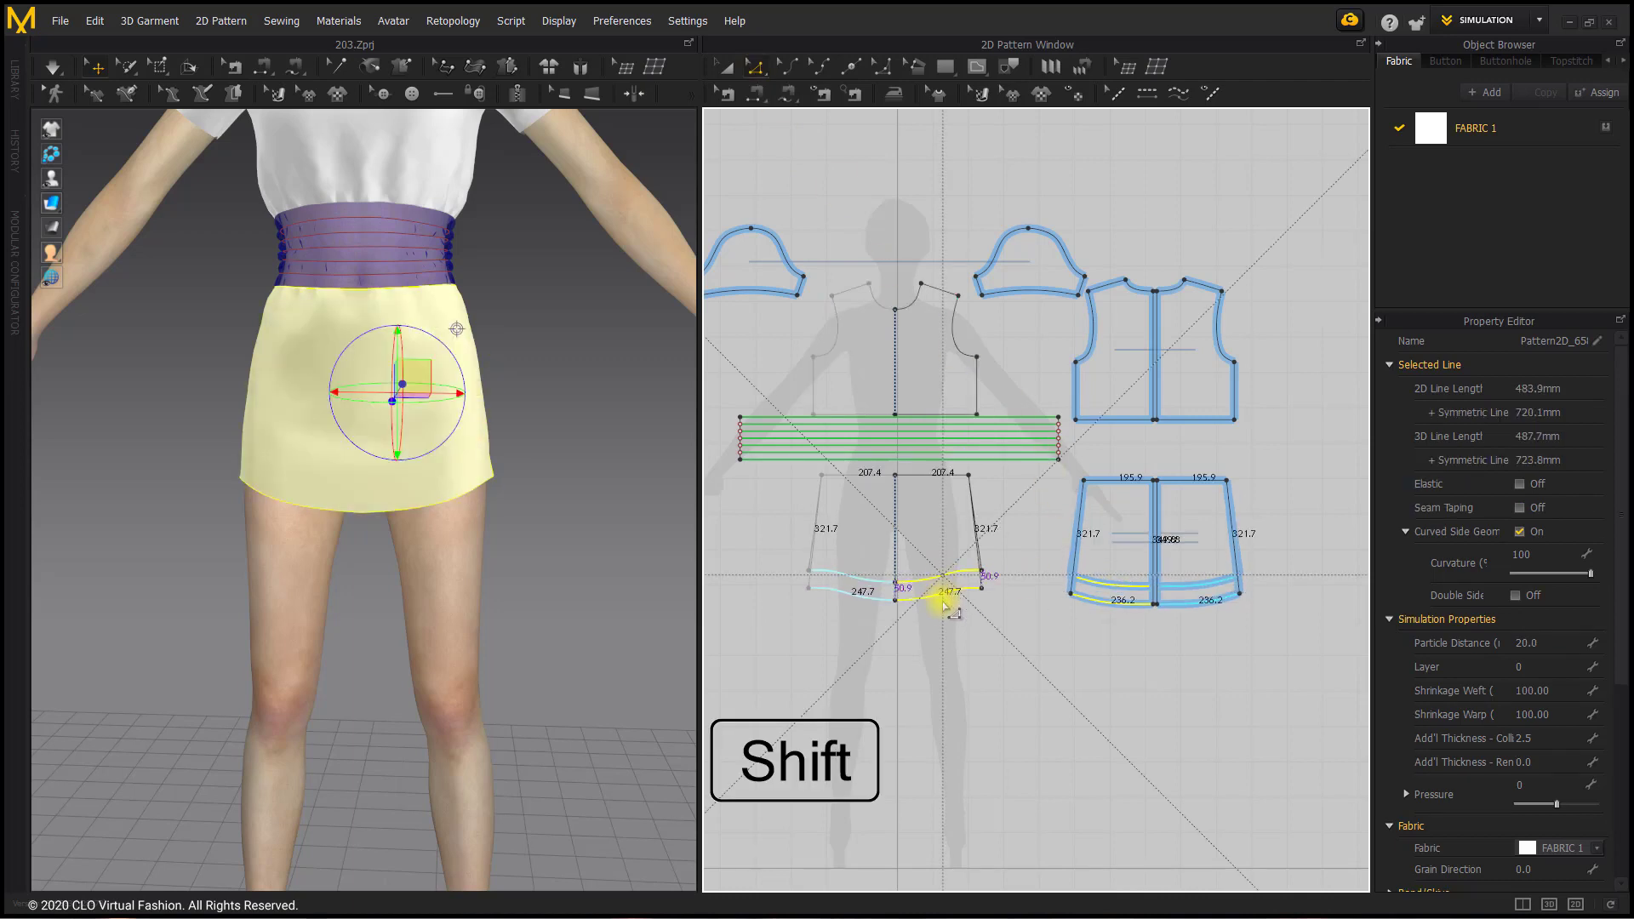
pyautogui.keyDown('shift'); pyautogui.moveTo(943, 602); pyautogui.dragTo(905, 686); pyautogui.keyUp('shift')
pyautogui.click(596, 634)
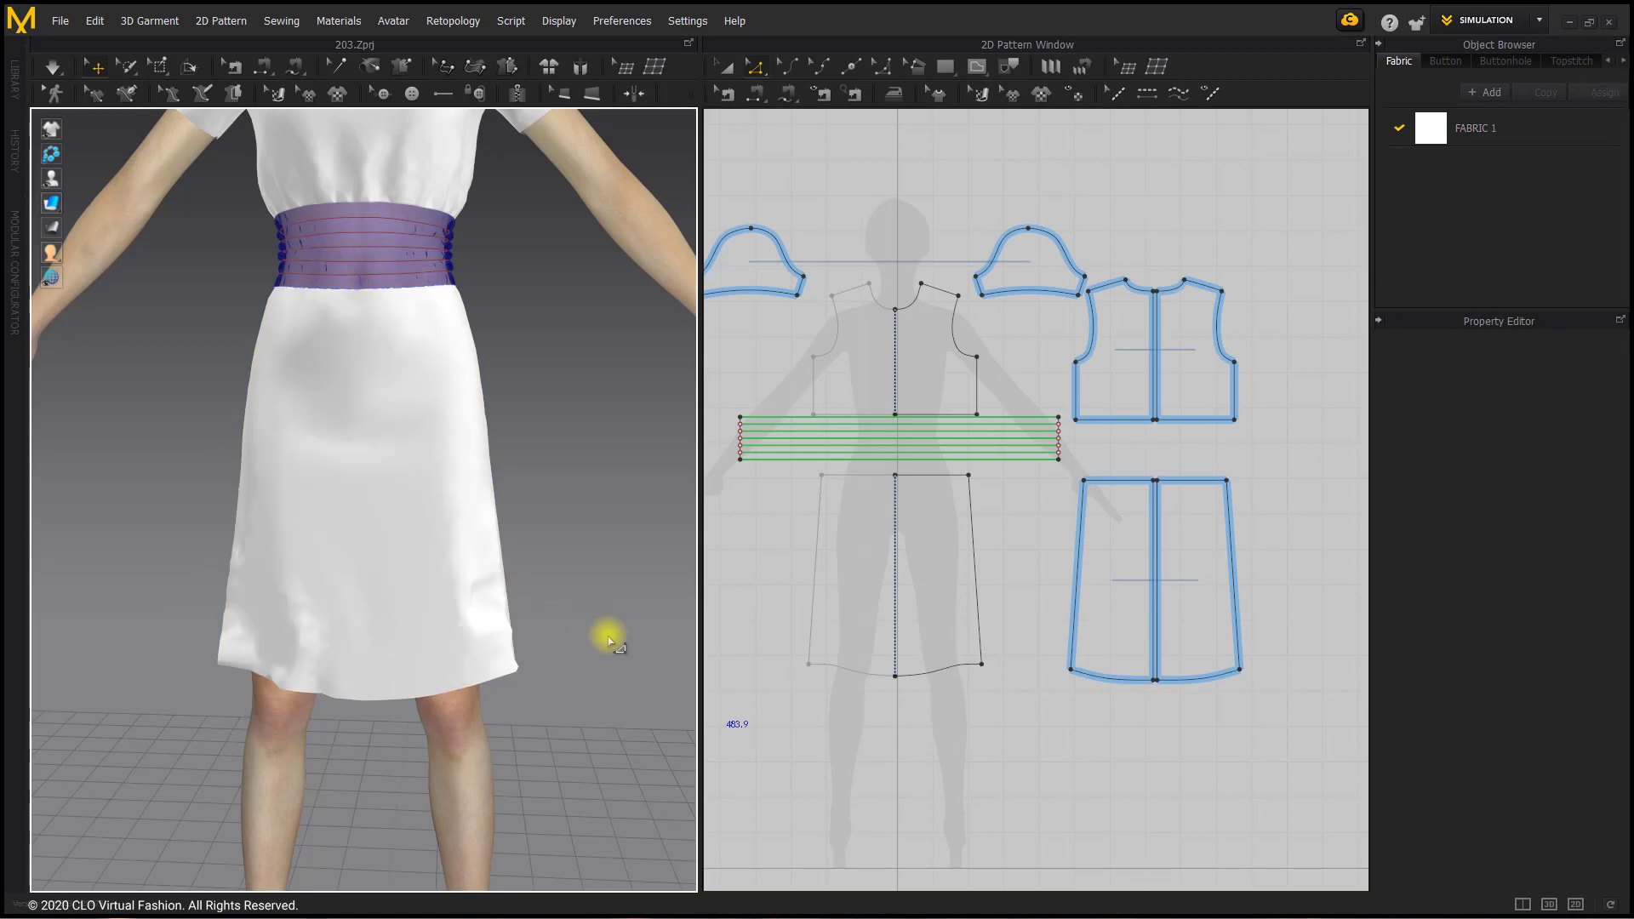
# Step: Widen the front skirt piece and the back skirt pieces horizontally by scaling them slightly outward at the sides
pyautogui.click(973, 547)
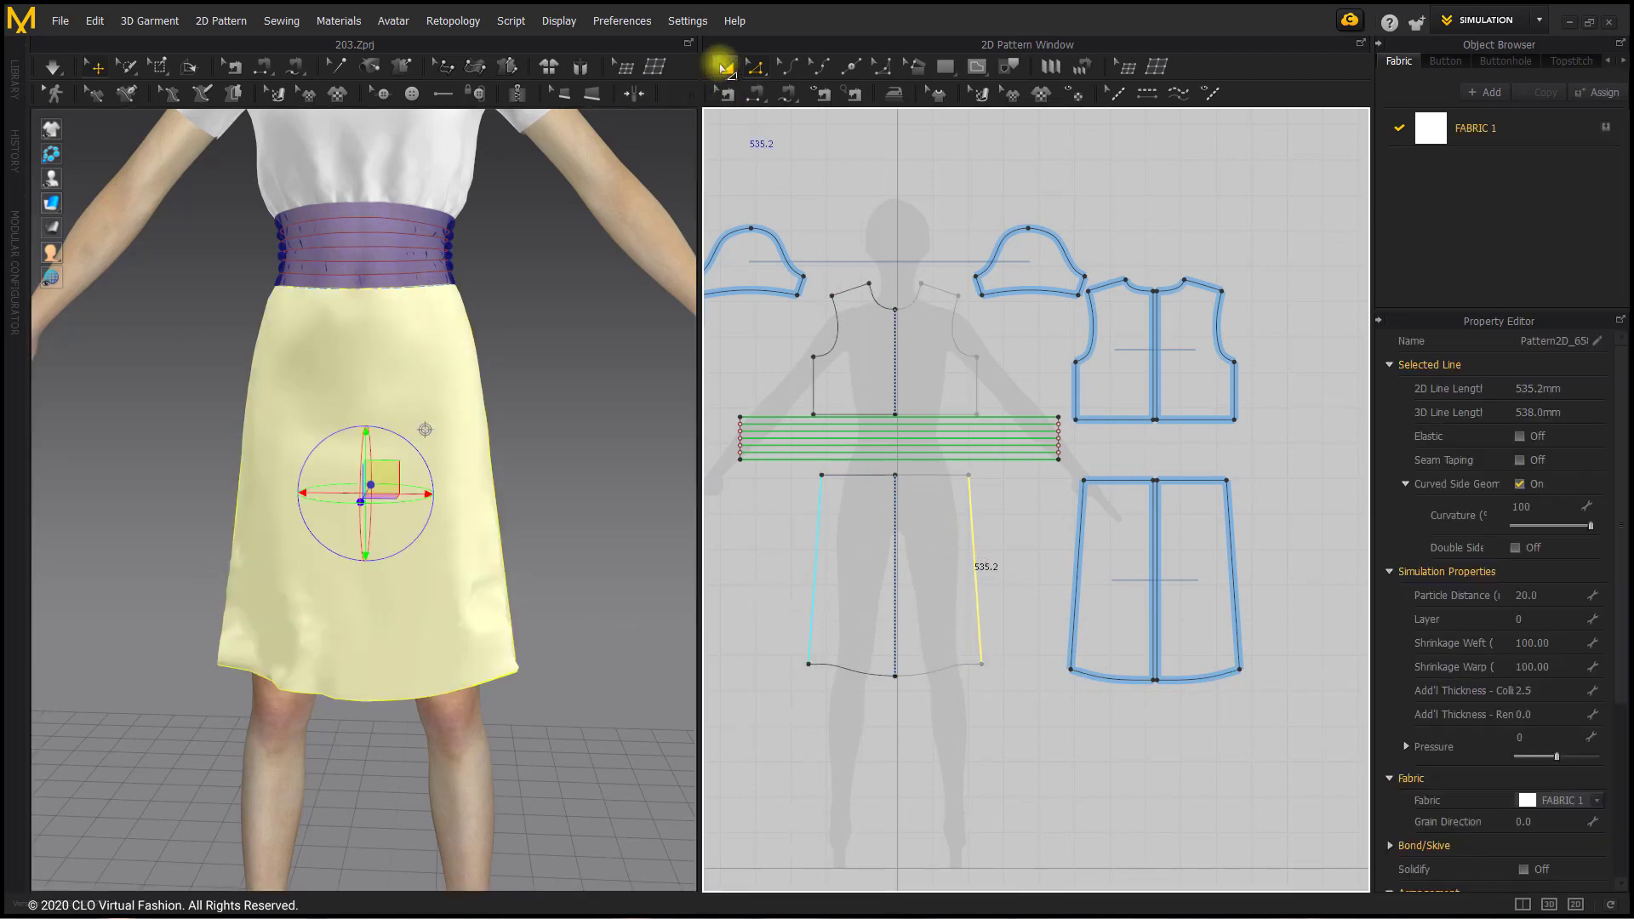
pyautogui.click(725, 69)
pyautogui.click(1001, 580)
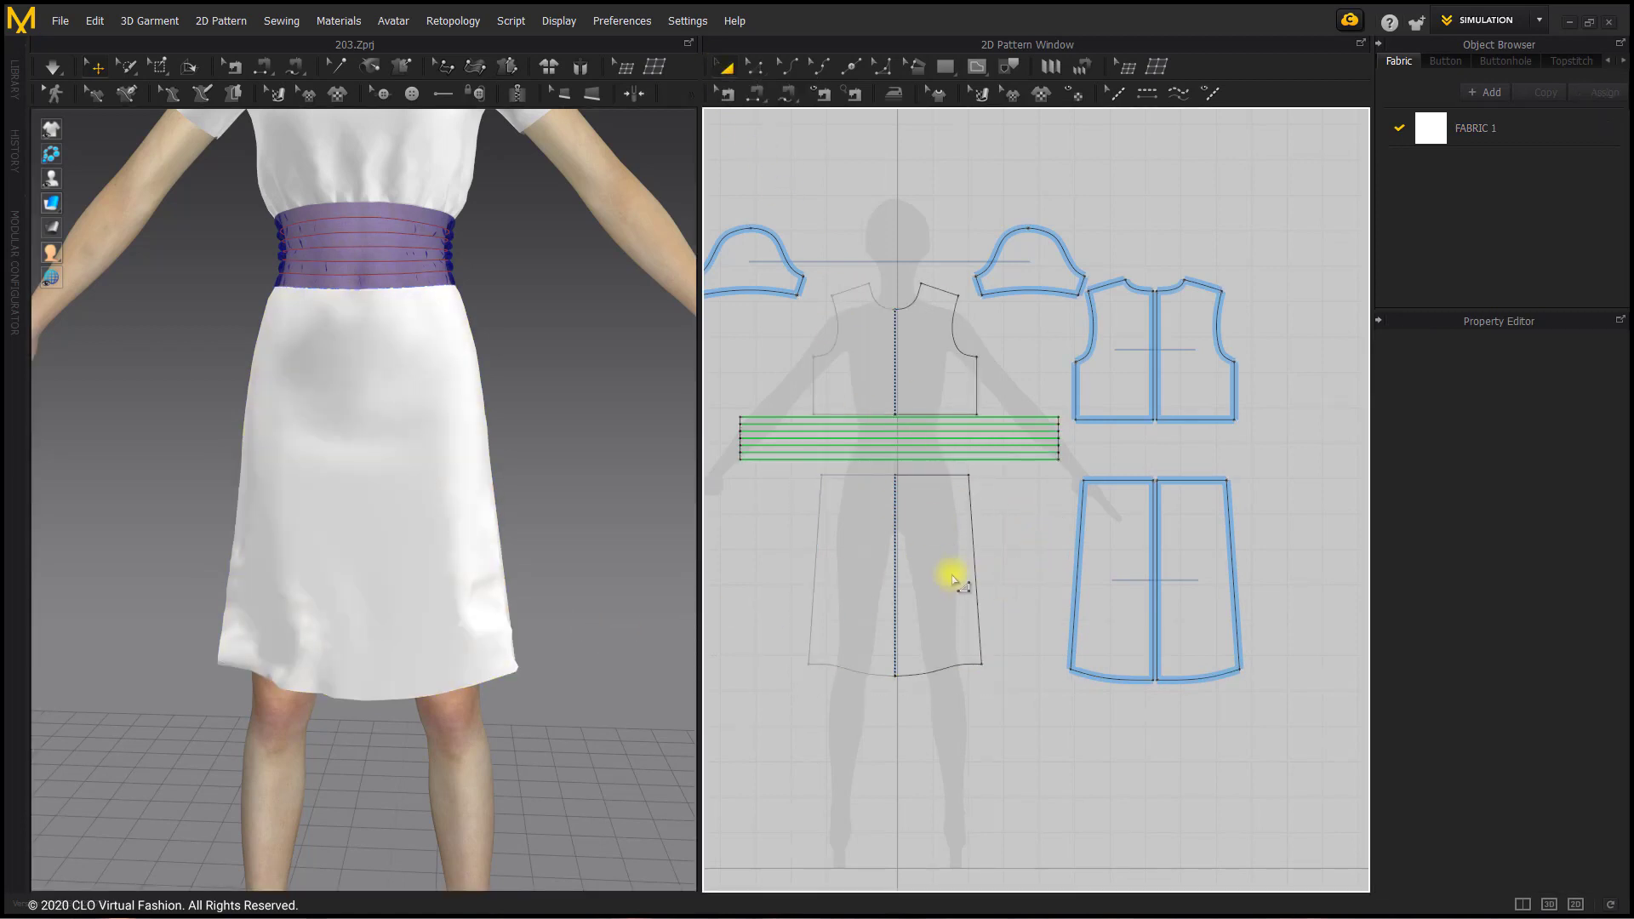
pyautogui.click(971, 582)
pyautogui.moveTo(1005, 581); pyautogui.dragTo(1024, 584)
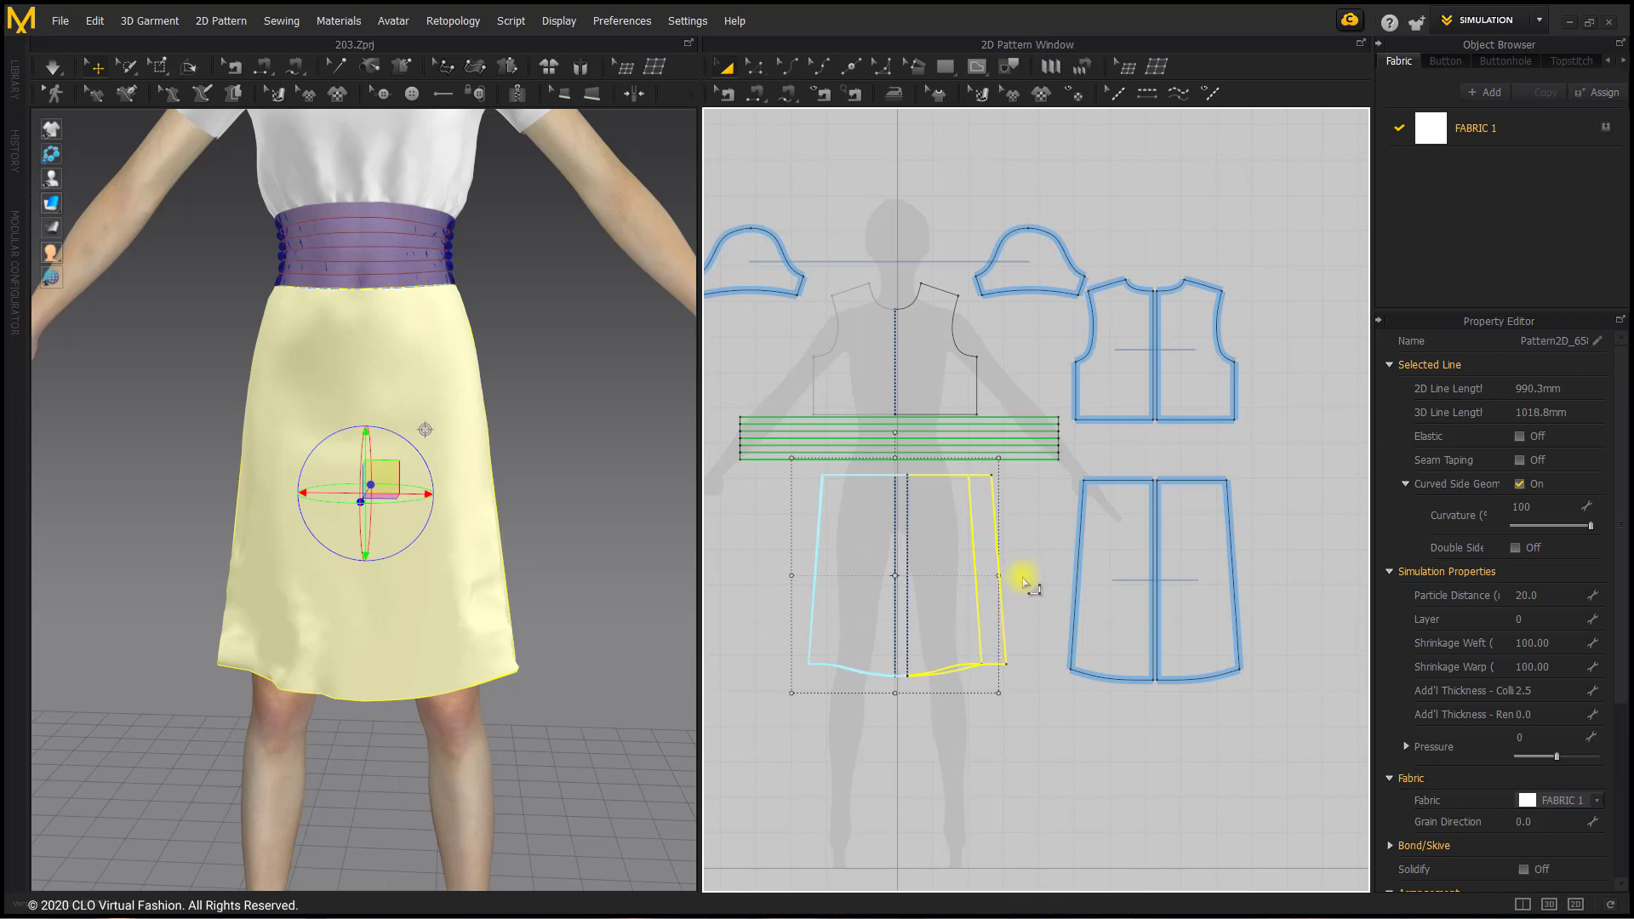
pyautogui.click(1124, 564)
pyautogui.moveTo(1055, 582); pyautogui.dragTo(1039, 583)
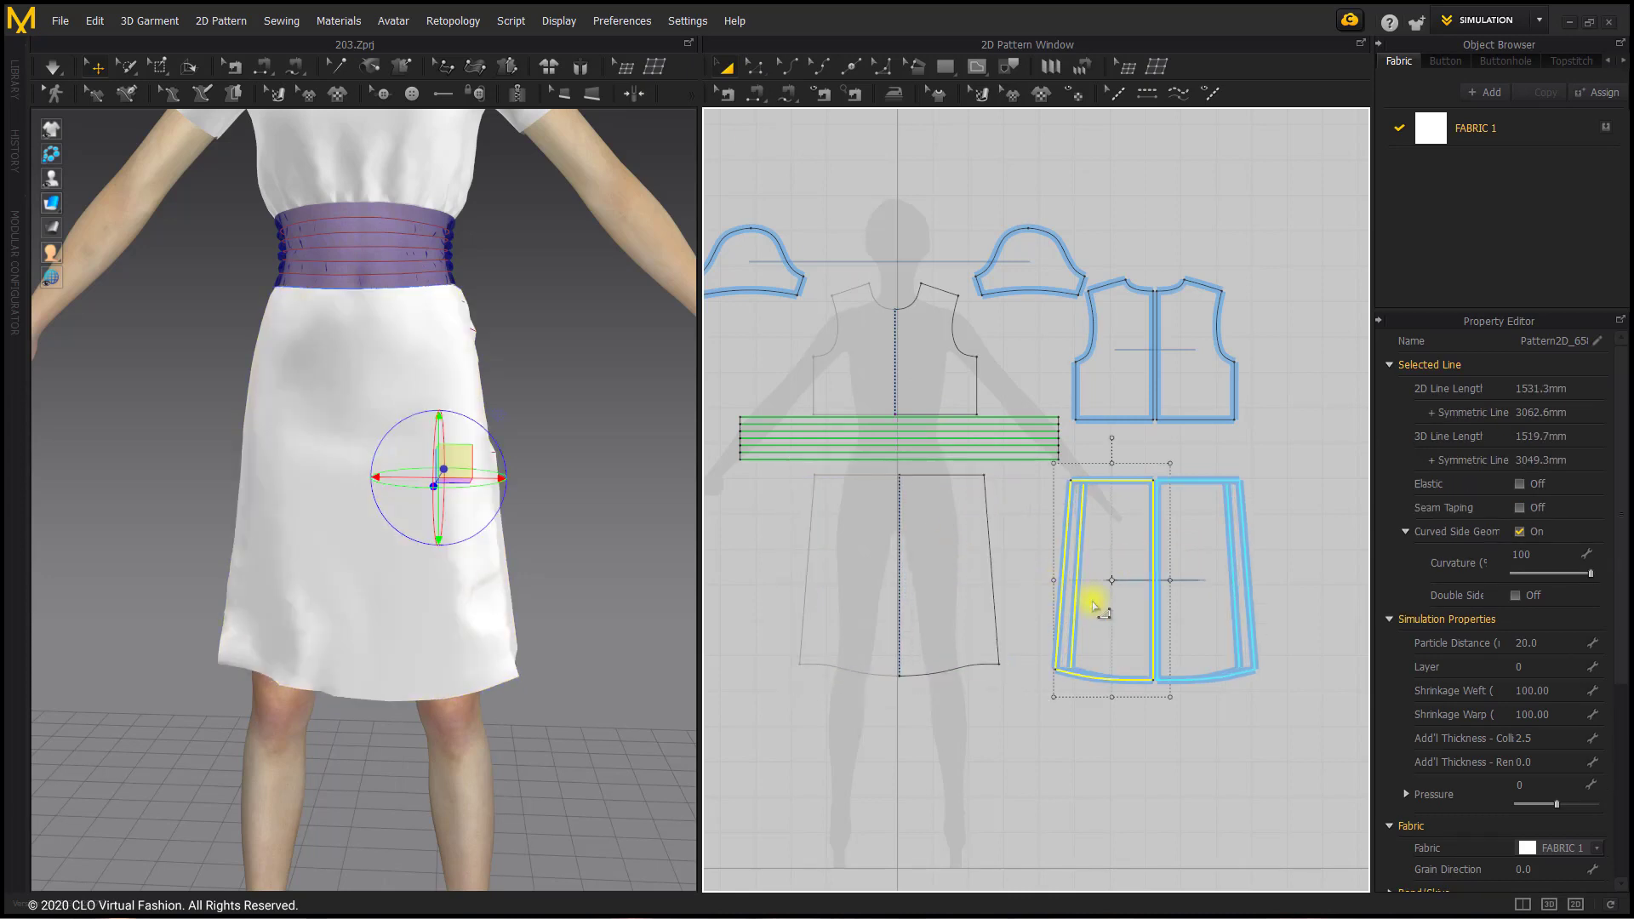
# Step: Run the simulation and tug the skirt front from the side view to settle its drape
pyautogui.press('space')
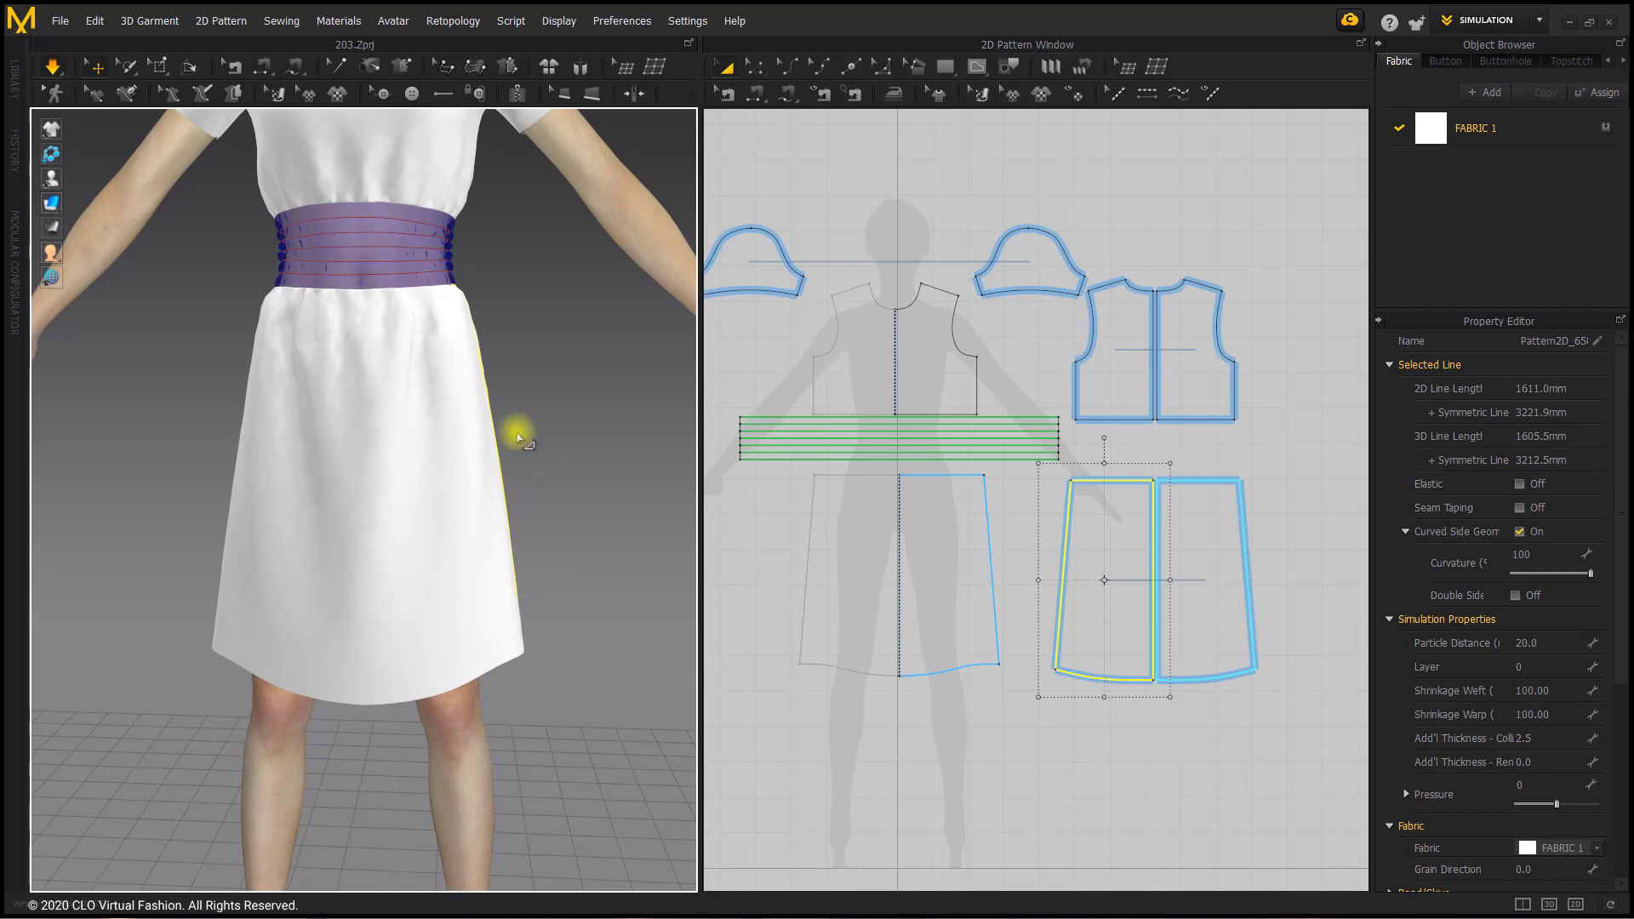
pyautogui.moveTo(443, 316); pyautogui.dragTo(406, 364, button='right')
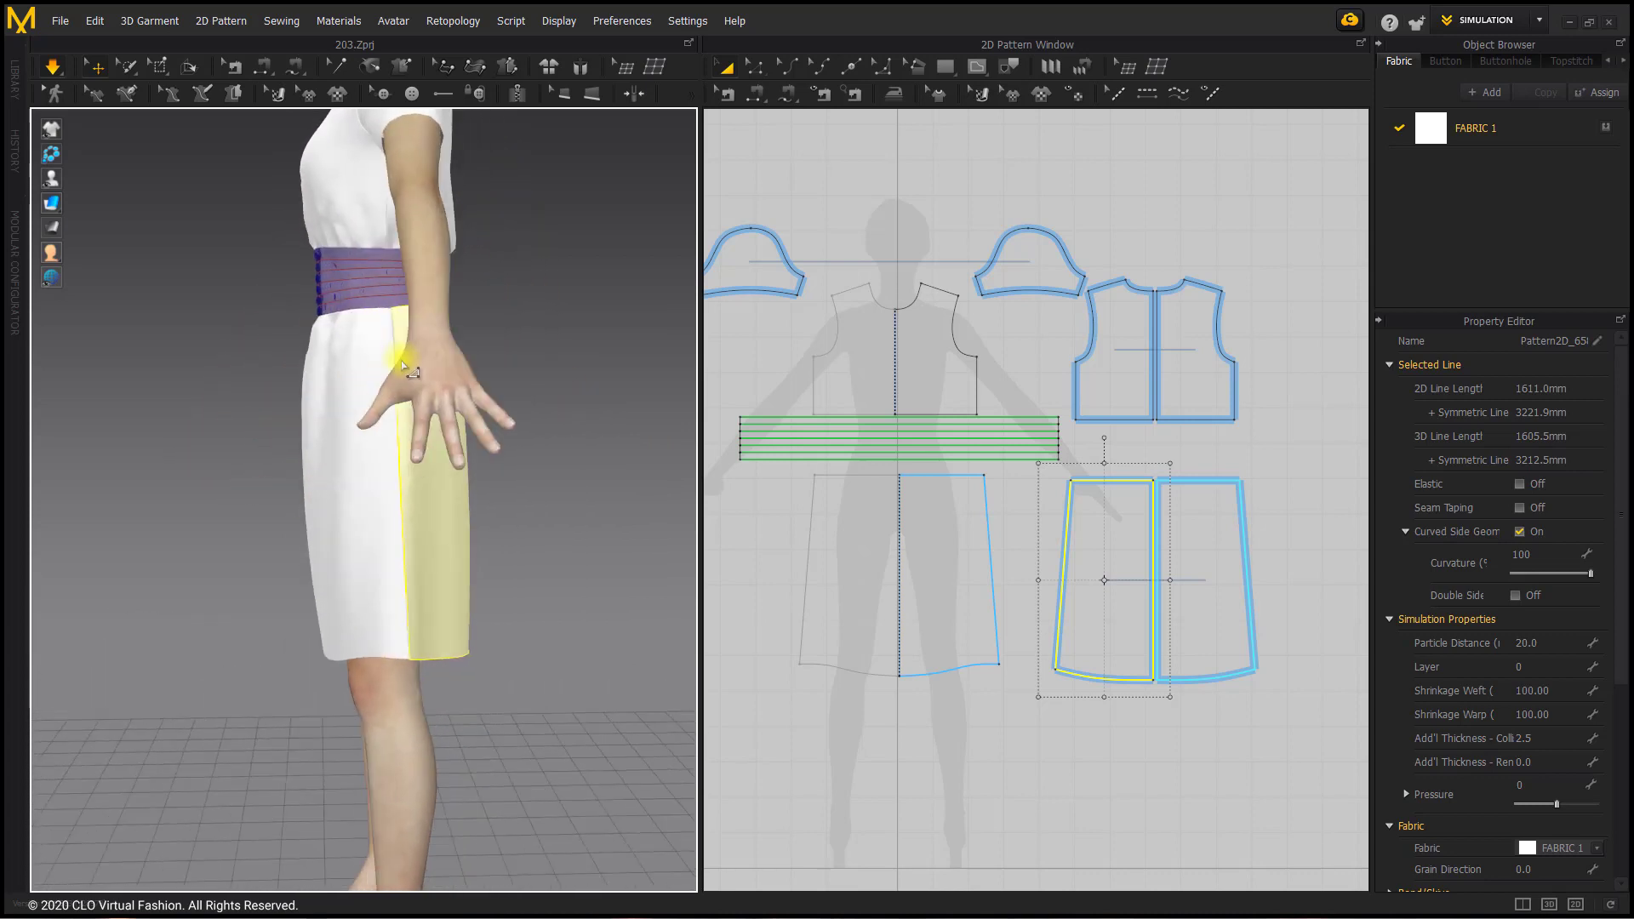
pyautogui.moveTo(506, 536); pyautogui.dragTo(413, 605, button='right')
pyautogui.click(339, 628)
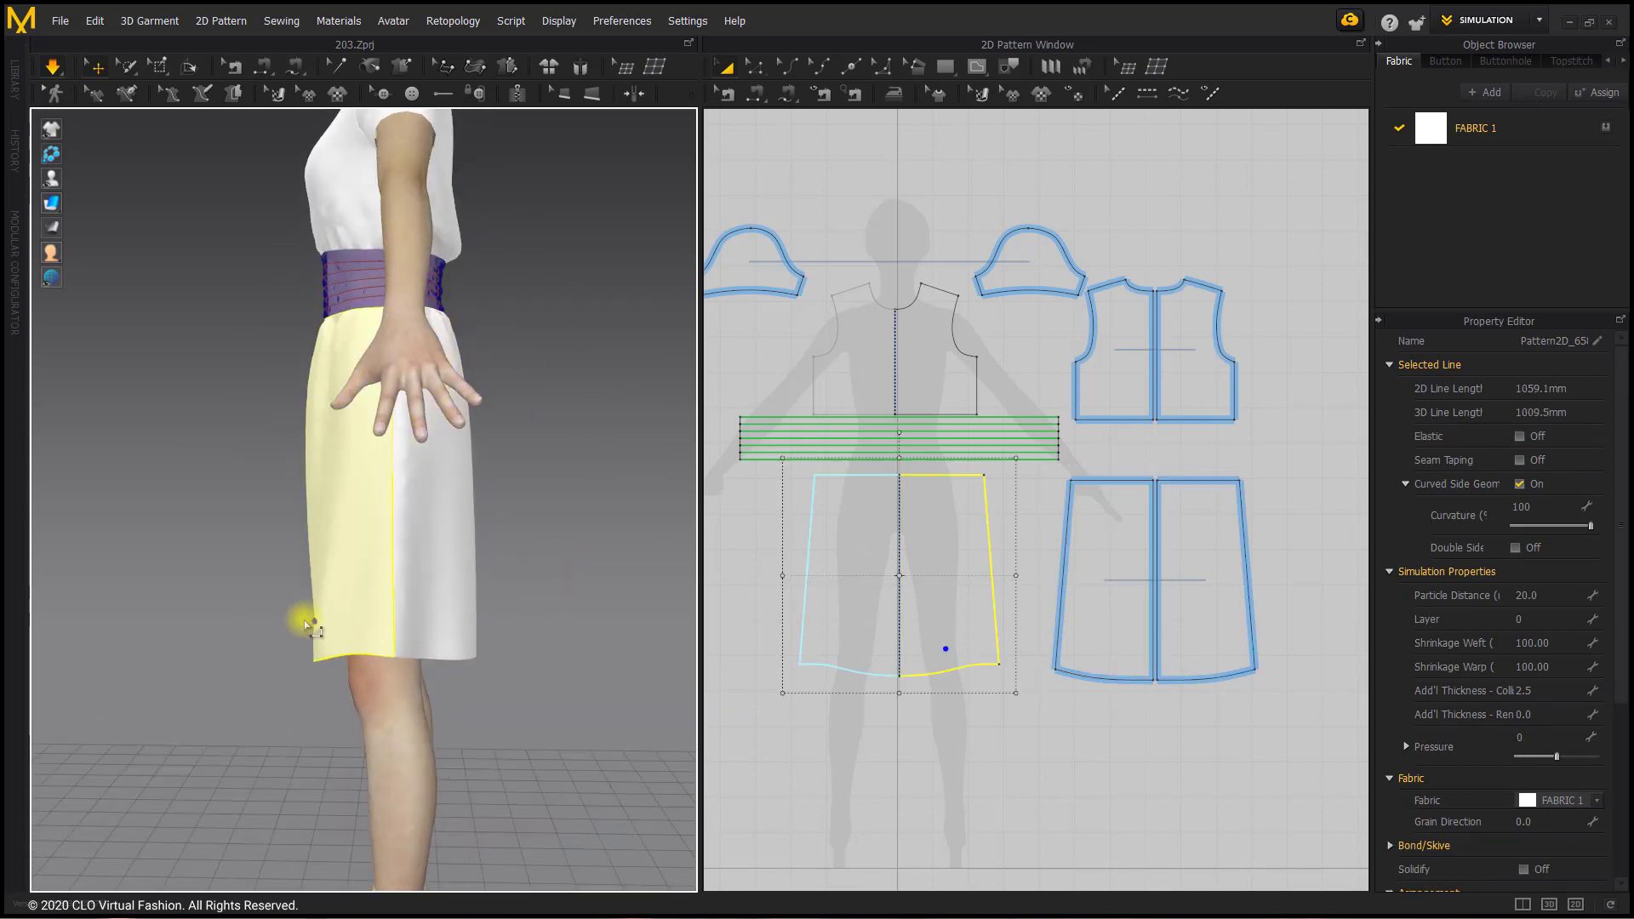
pyautogui.moveTo(299, 628); pyautogui.dragTo(357, 617, button='right')
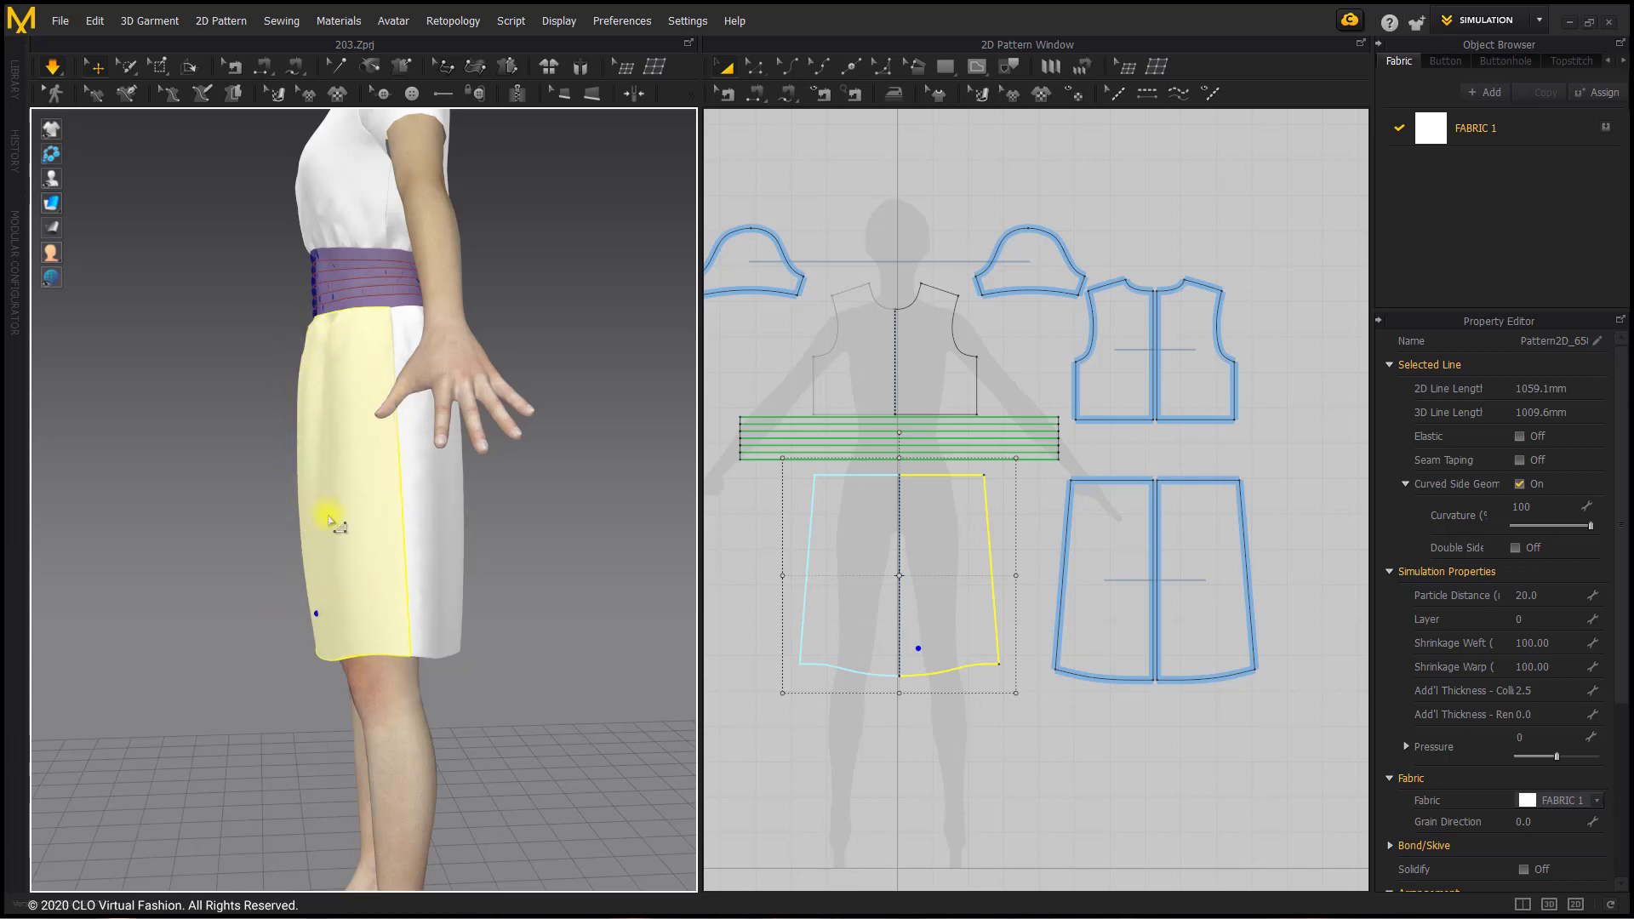
pyautogui.moveTo(300, 403); pyautogui.dragTo(287, 397, button='right')
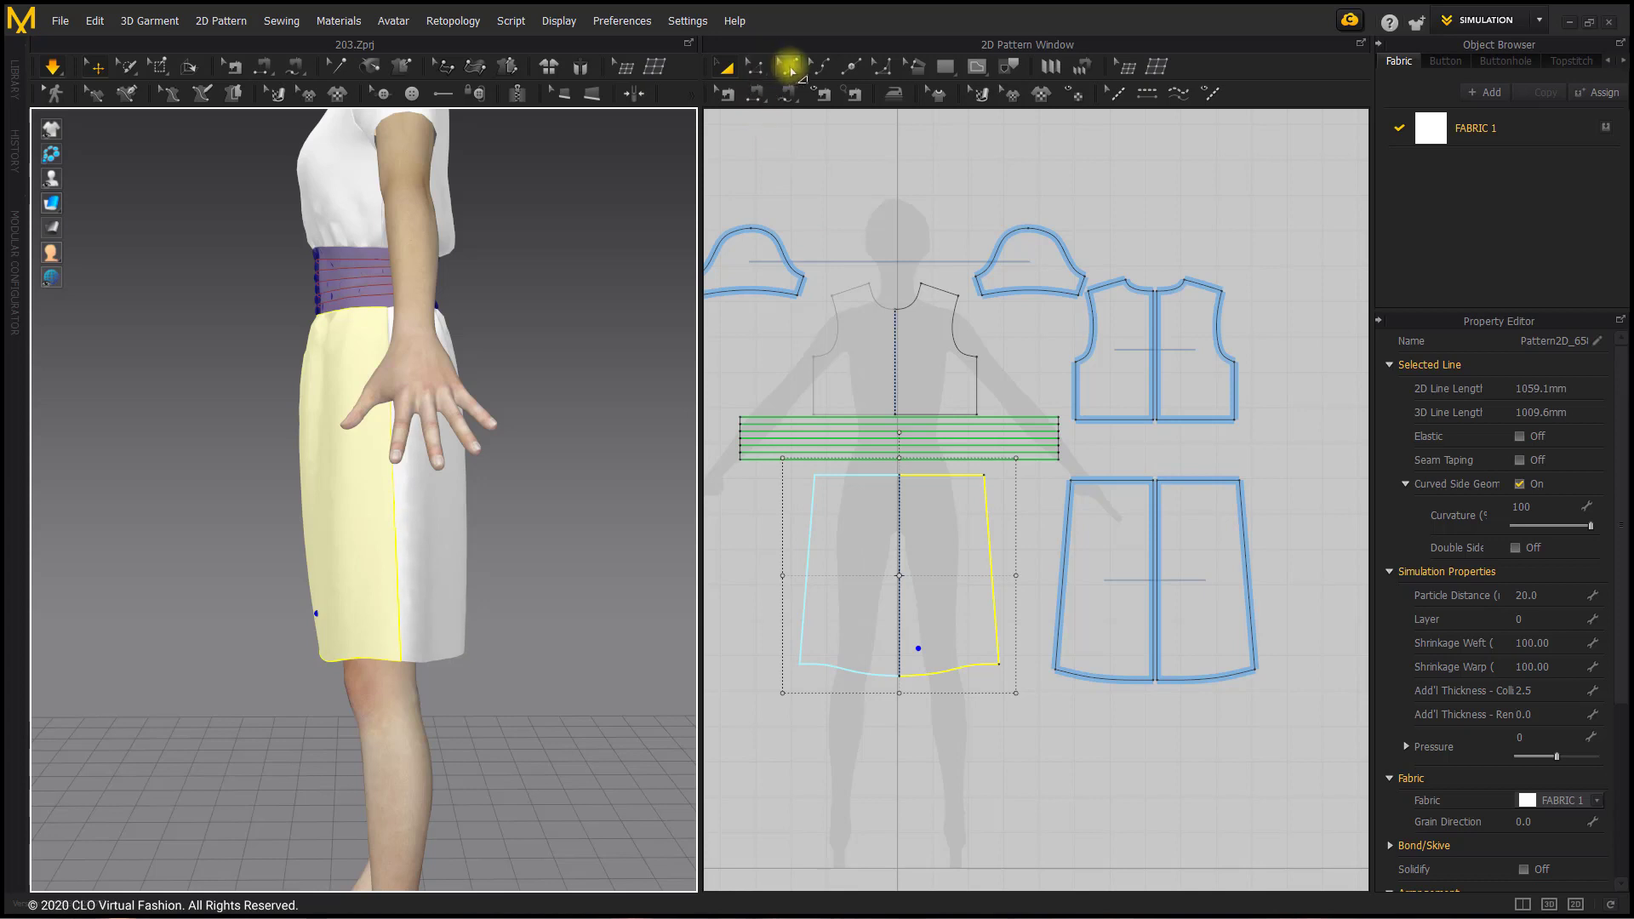
# Step: Try to curve the front skirt's waistline downward close to the centre front
pyautogui.scroll(3, 879, 445)
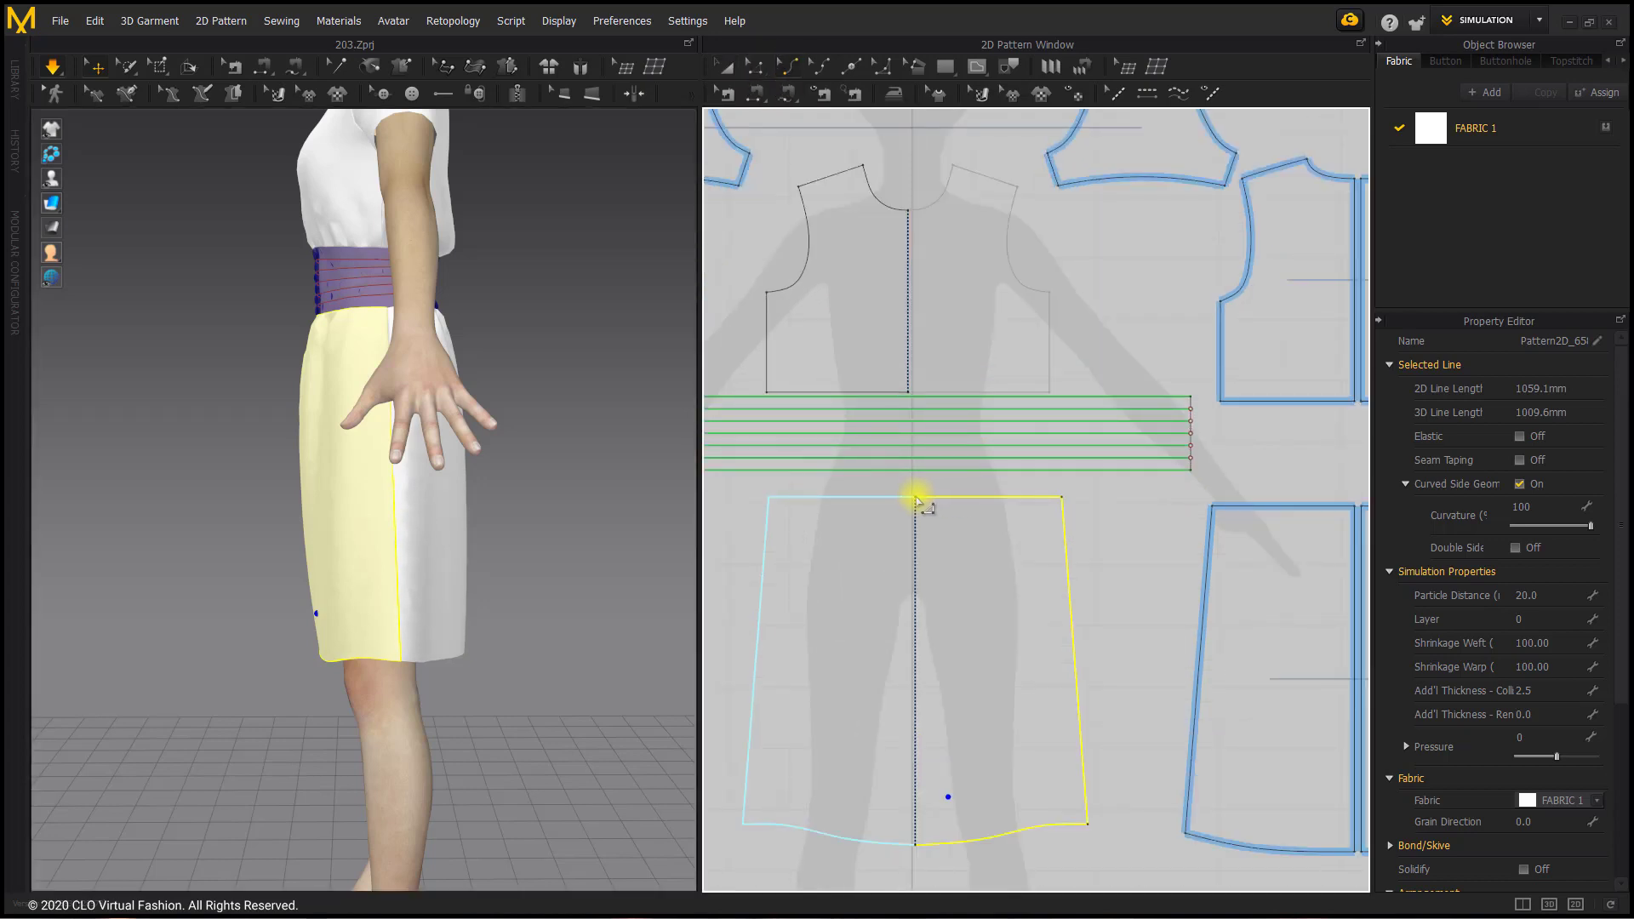
pyautogui.click(917, 499)
pyautogui.moveTo(917, 499); pyautogui.dragTo(927, 504)
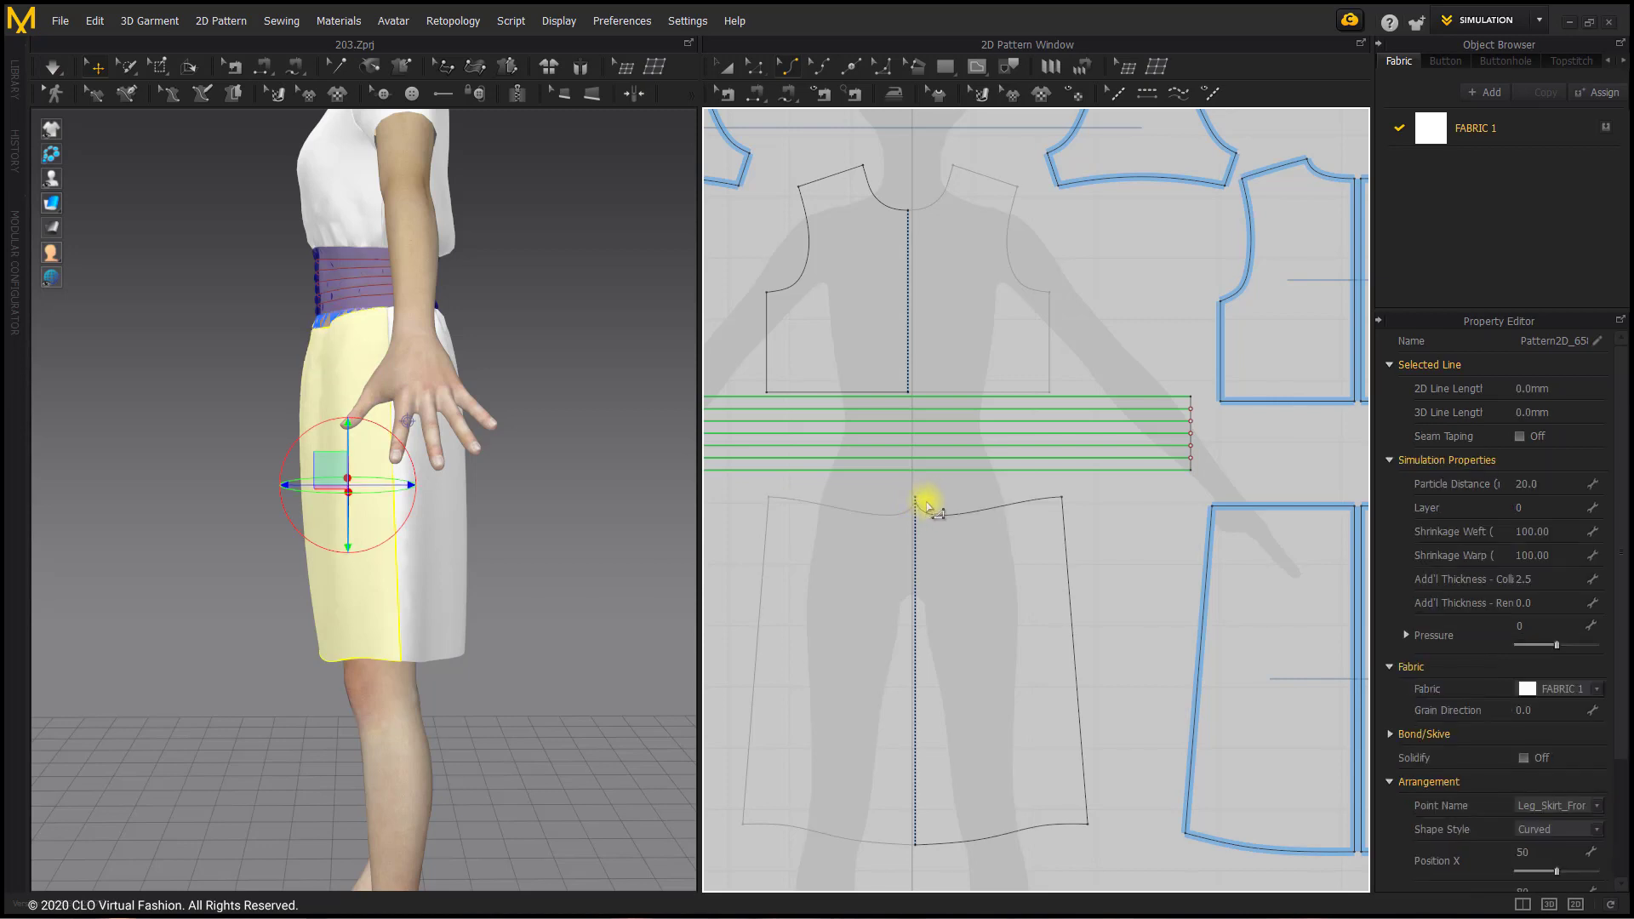
pyautogui.hotkey('ctrl', 'z')
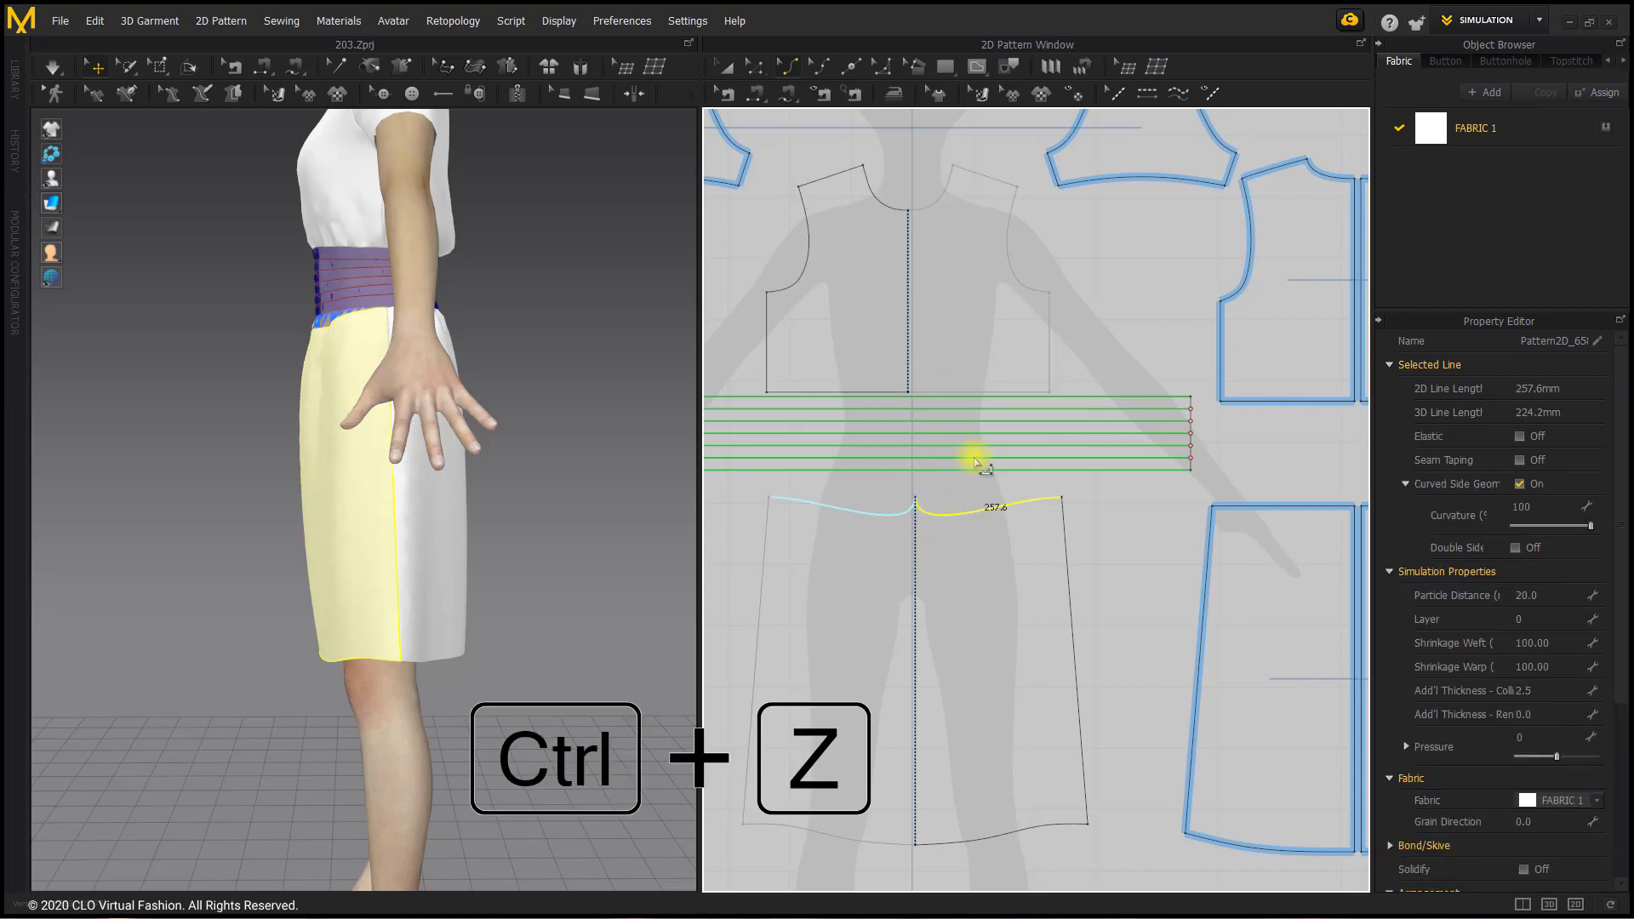
pyautogui.hotkey('ctrl', 'z')
# Step: Lower the centre point of the front skirt's waistline, curve the edge to about 241 mm per half, and simulate
pyautogui.click(755, 66)
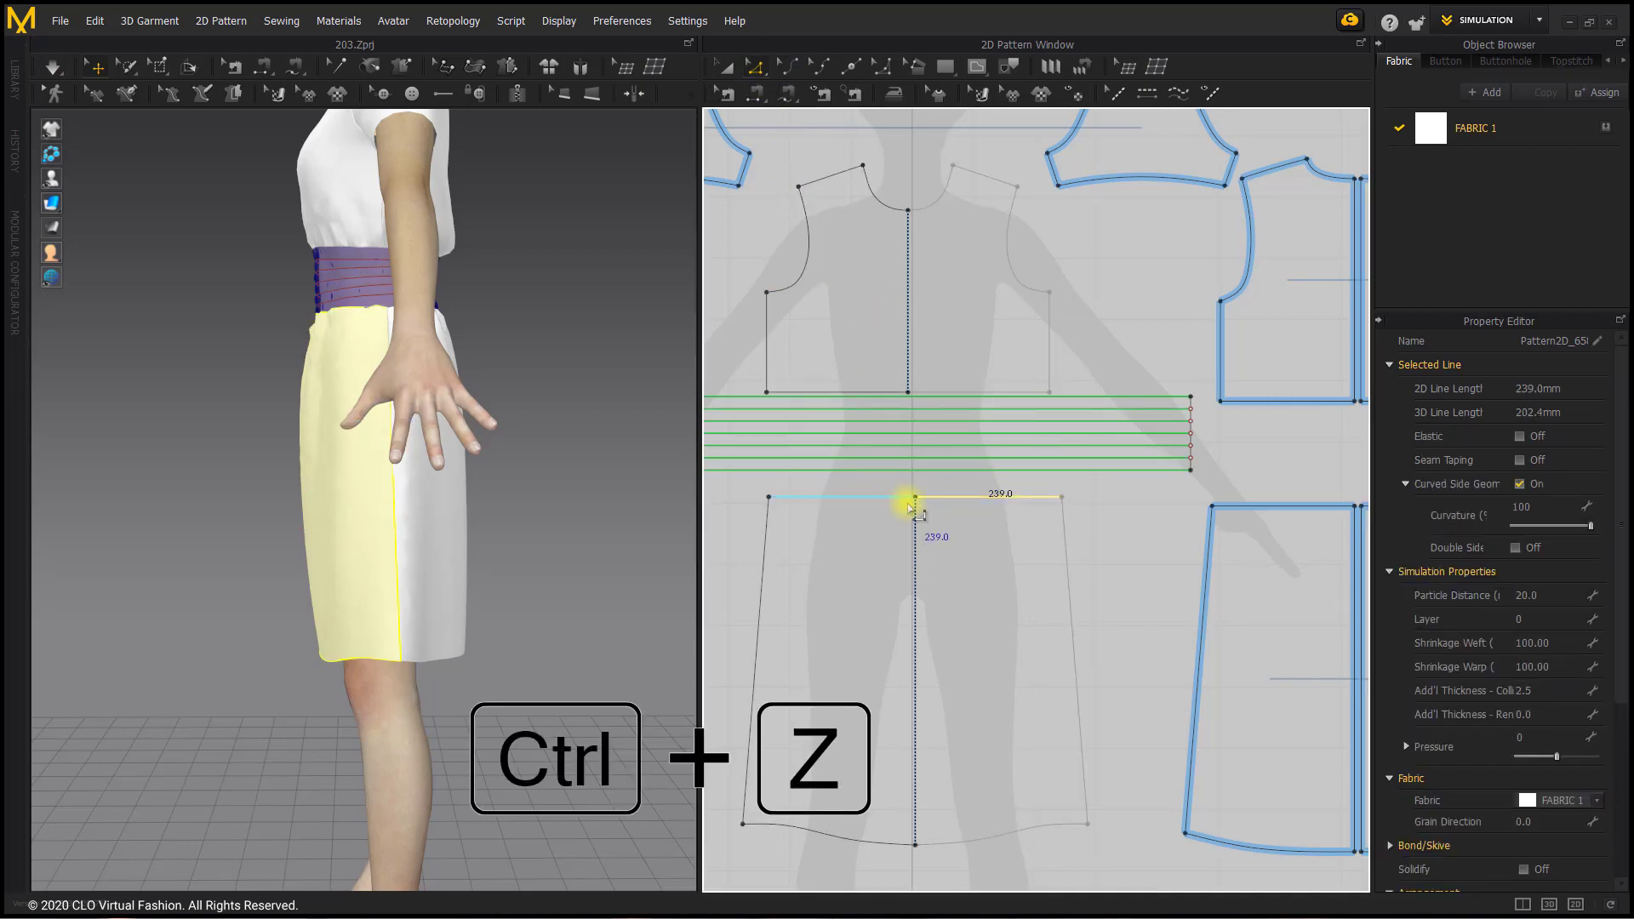
pyautogui.moveTo(915, 497); pyautogui.dragTo(915, 518)
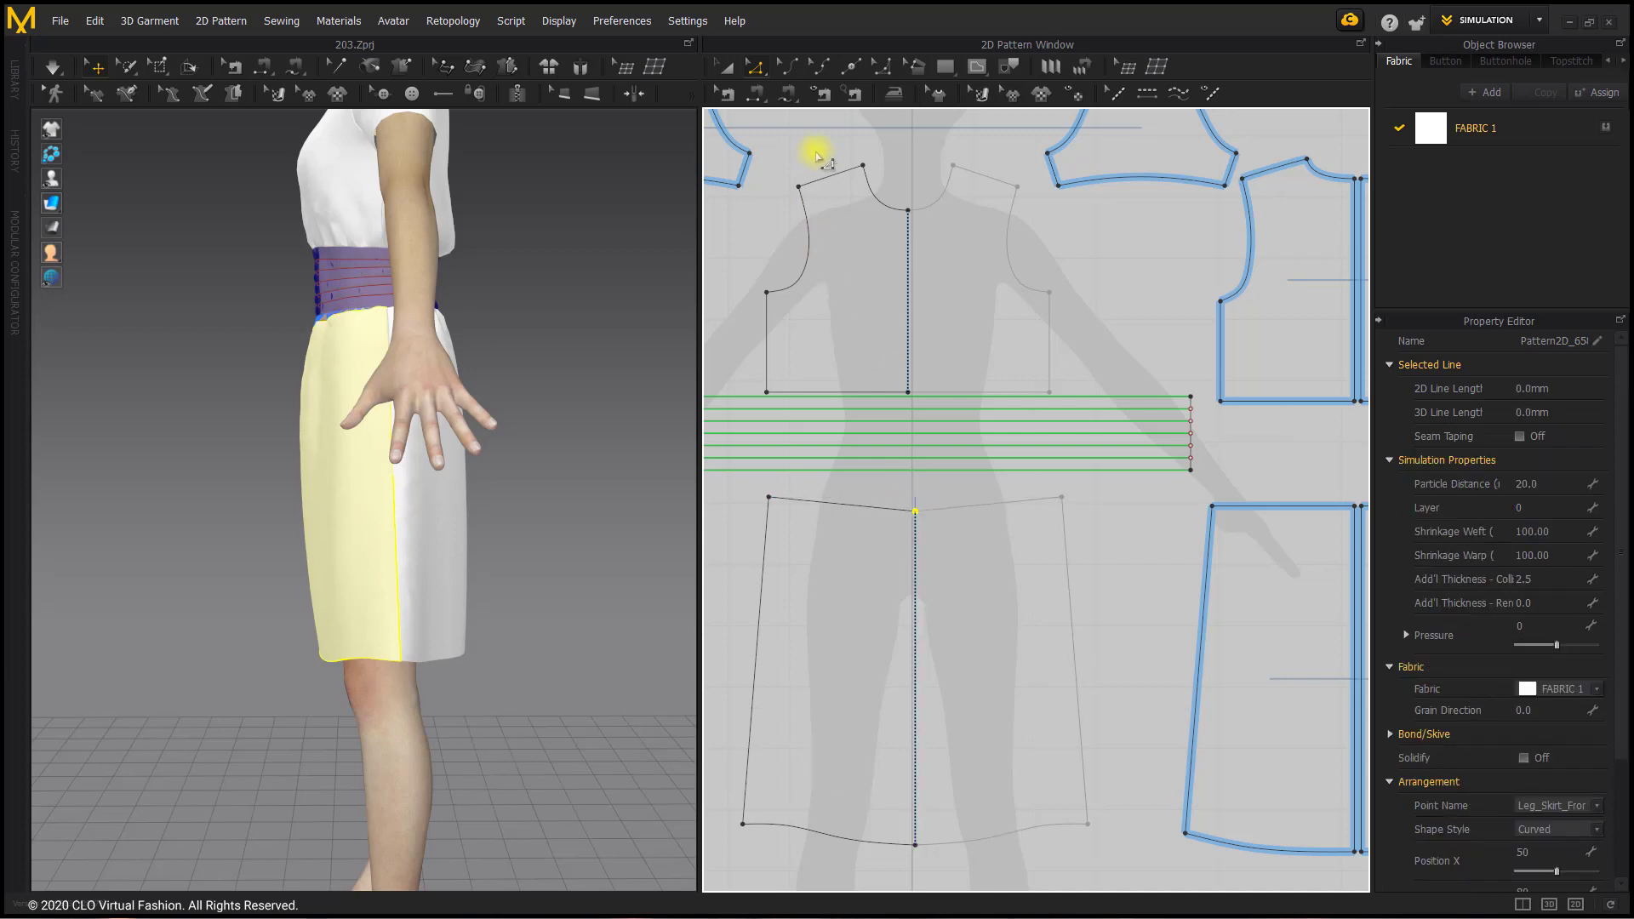
pyautogui.click(789, 65)
pyautogui.click(985, 508)
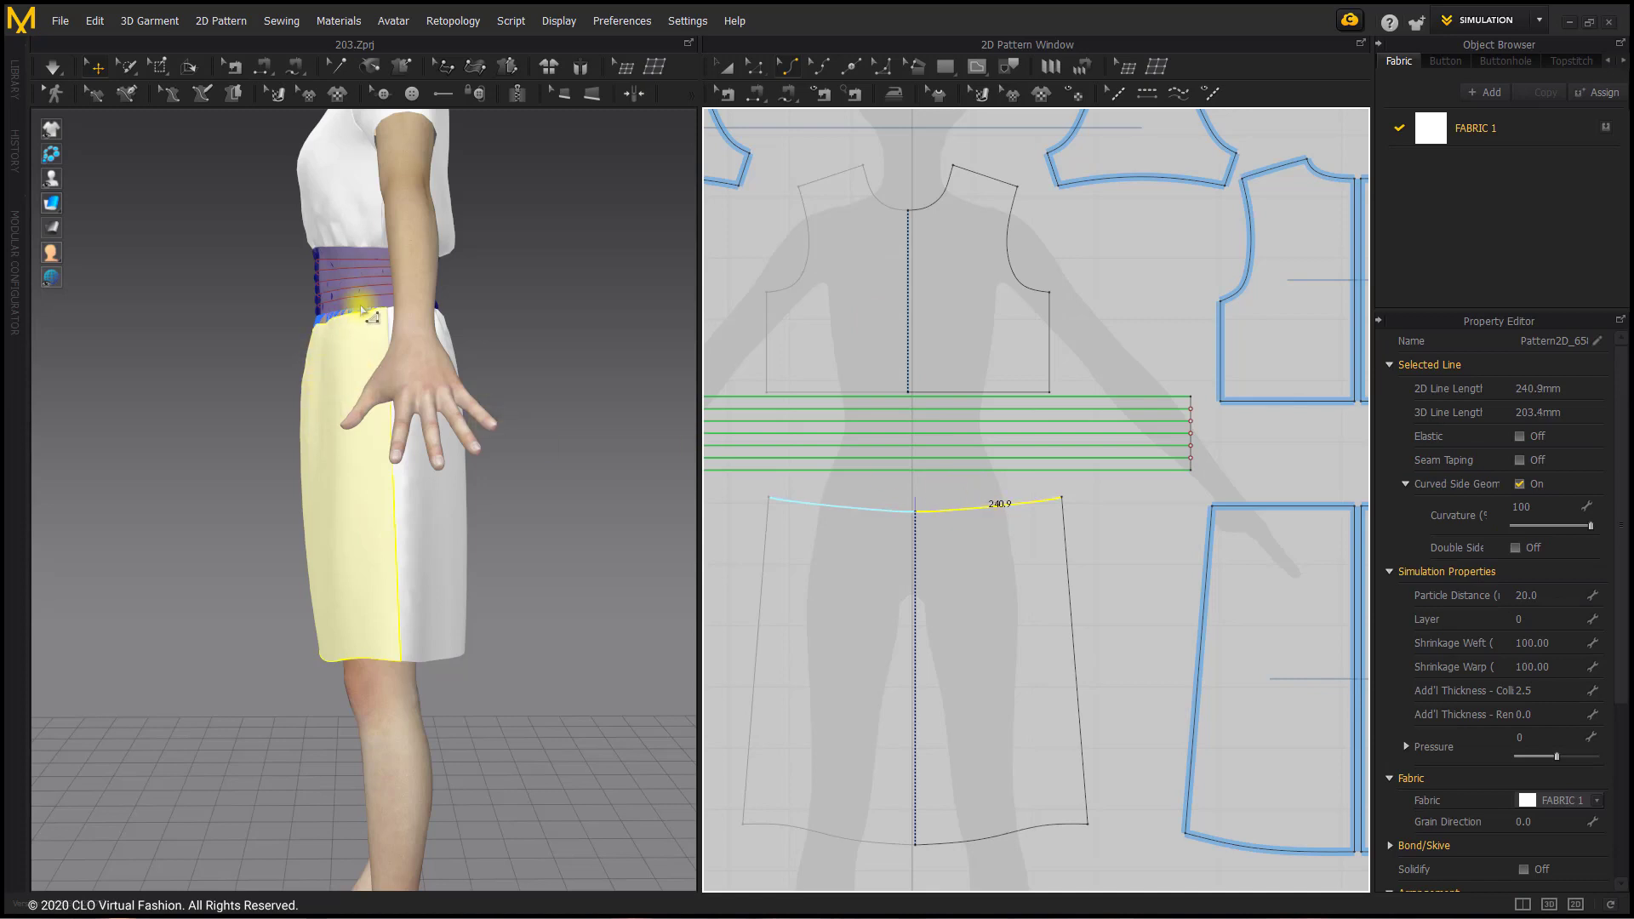
pyautogui.press('space')
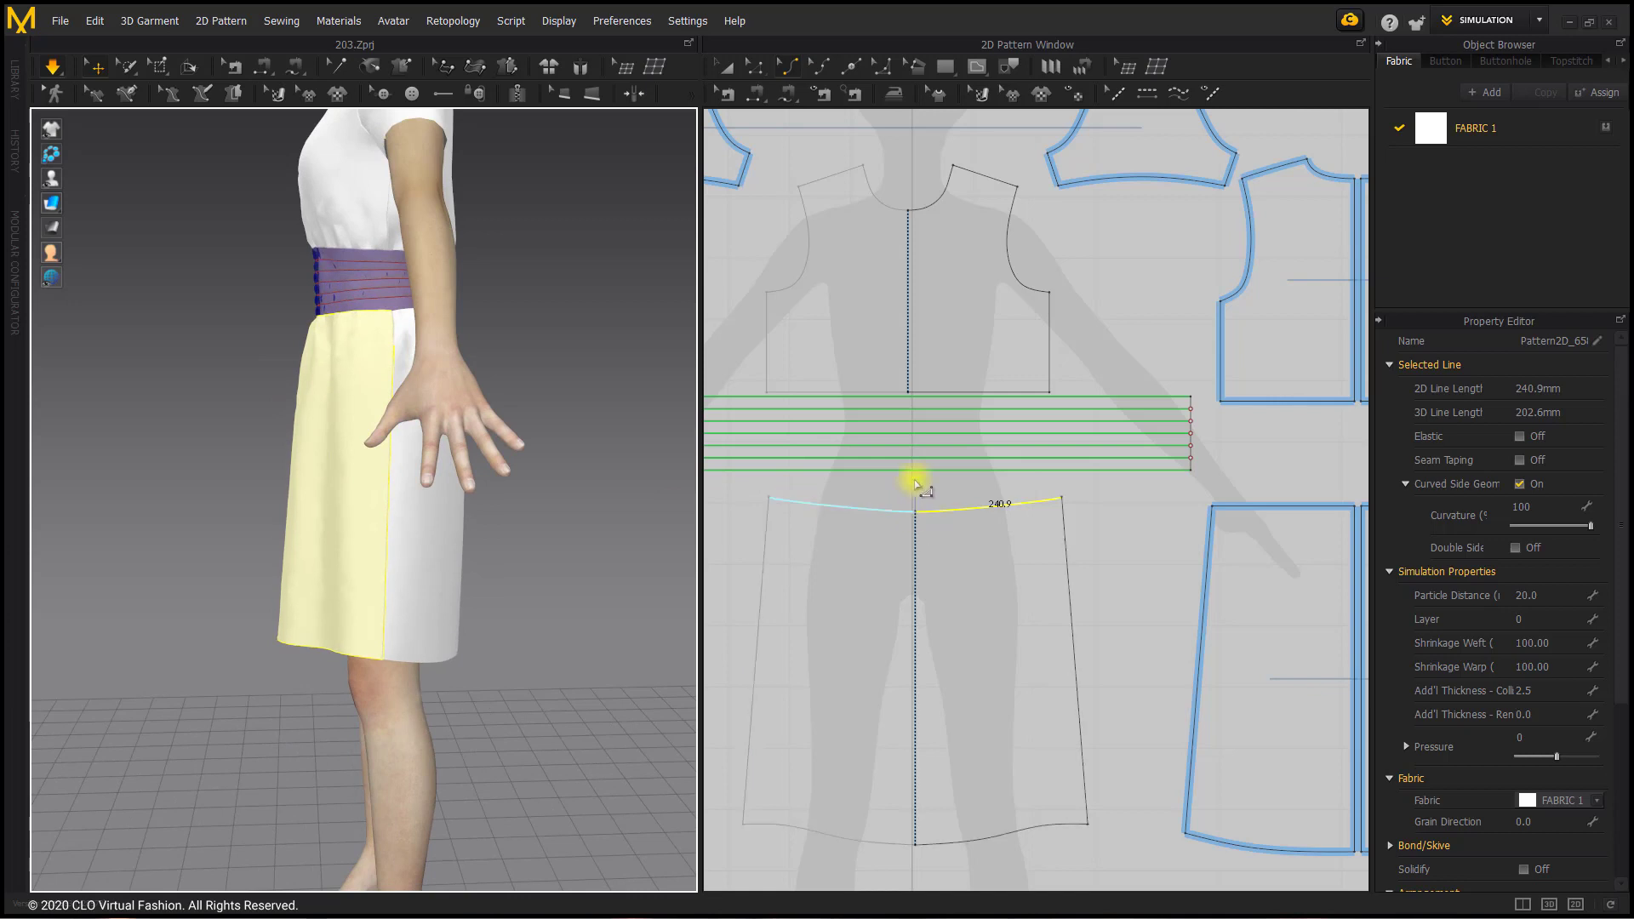
# Step: Flatten the curve handle at the centre front of the skirt's waistline and raise the centre point slightly
pyautogui.click(755, 66)
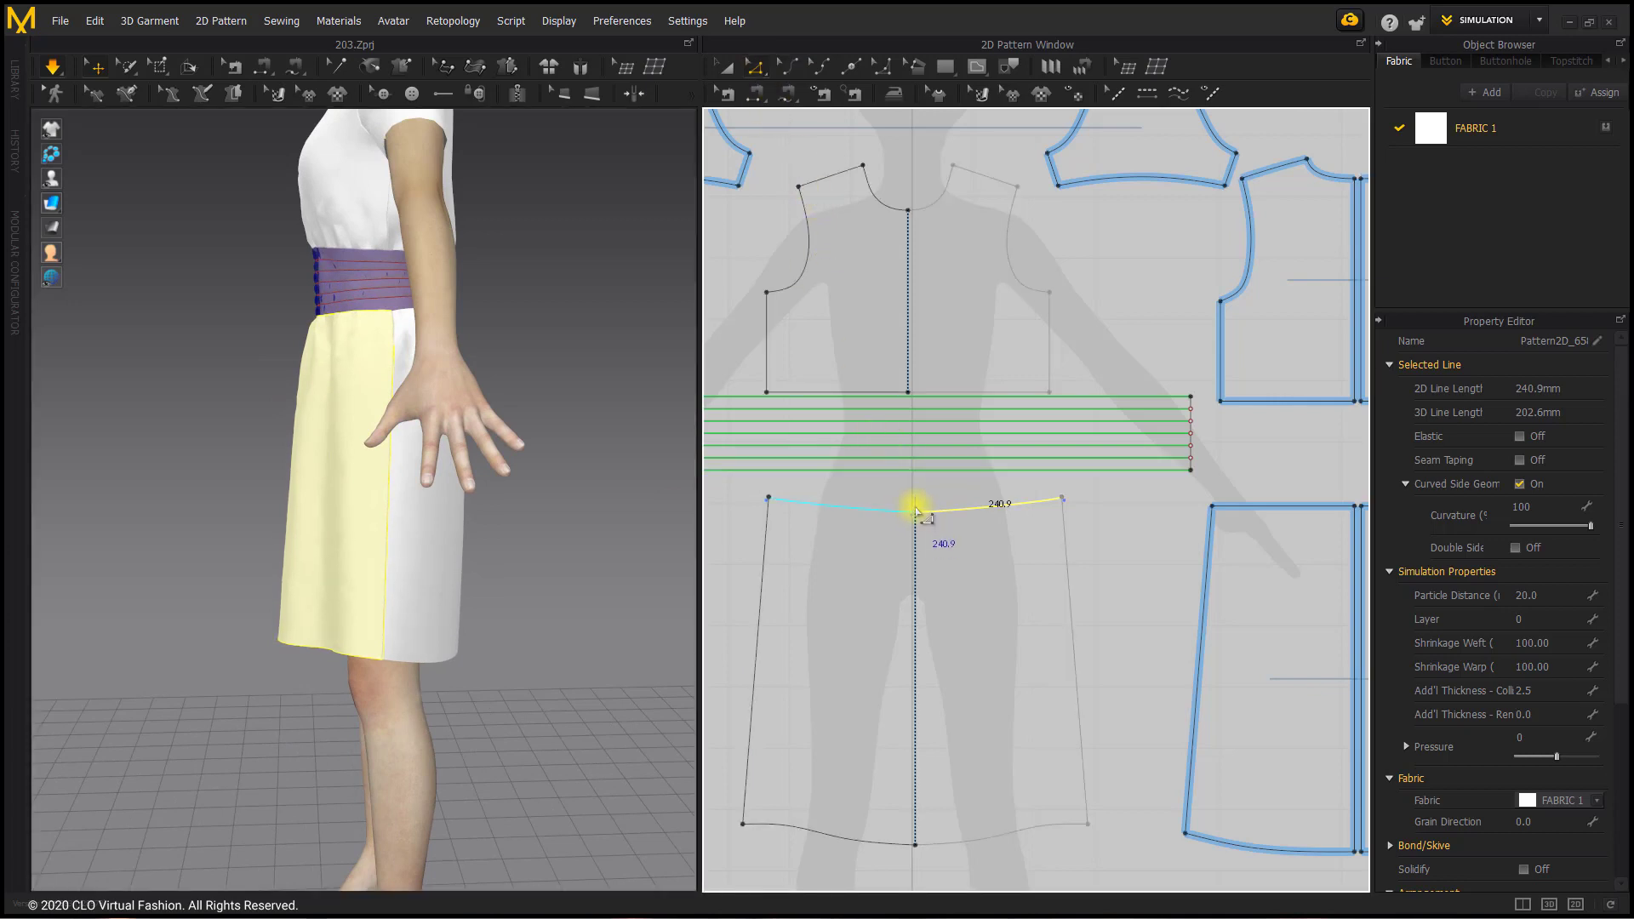
pyautogui.click(916, 509)
pyautogui.scroll(8, 919, 511)
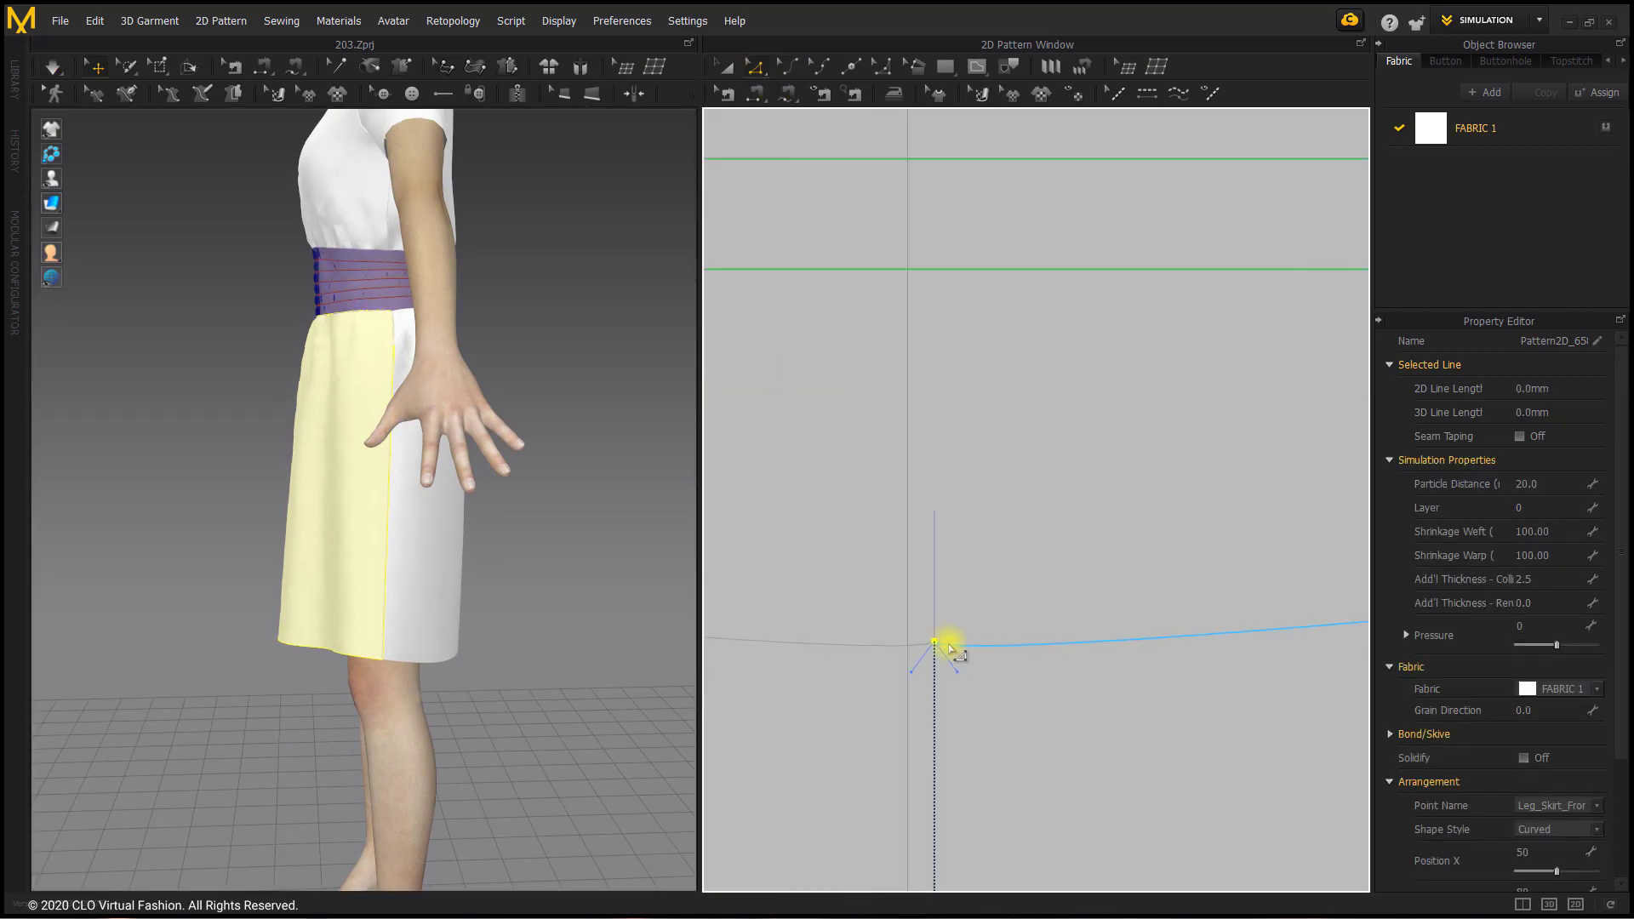
pyautogui.moveTo(958, 672); pyautogui.dragTo(1068, 657)
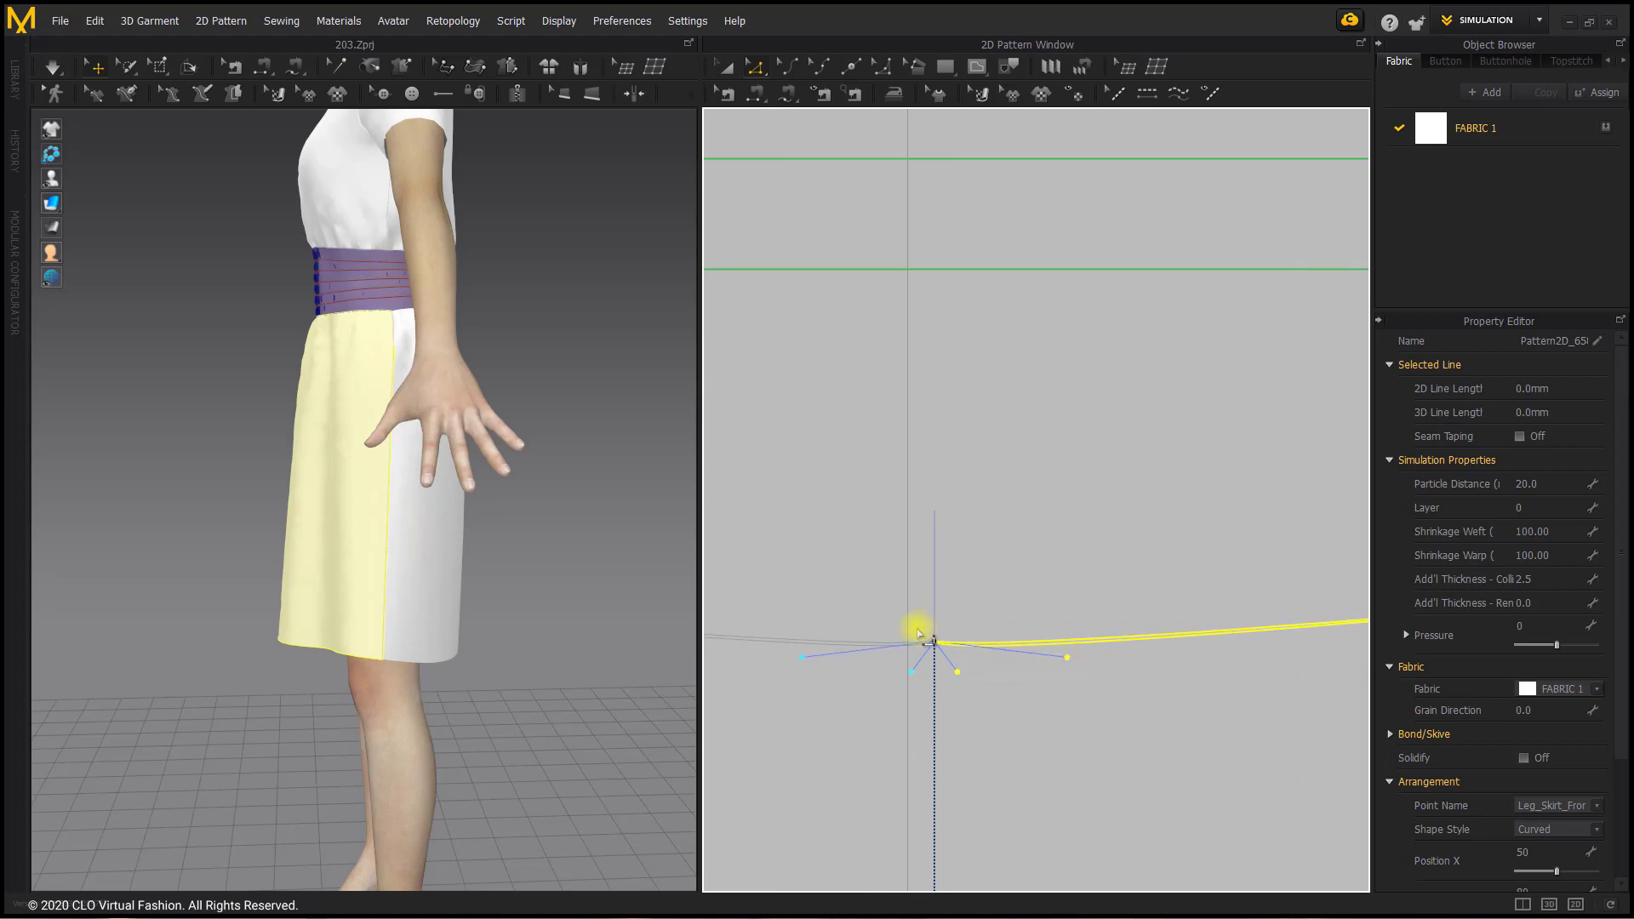
pyautogui.moveTo(935, 640); pyautogui.dragTo(935, 595)
# Step: Delete the curve handle at the side end of the front skirt's waistline
pyautogui.scroll(-8, 973, 646)
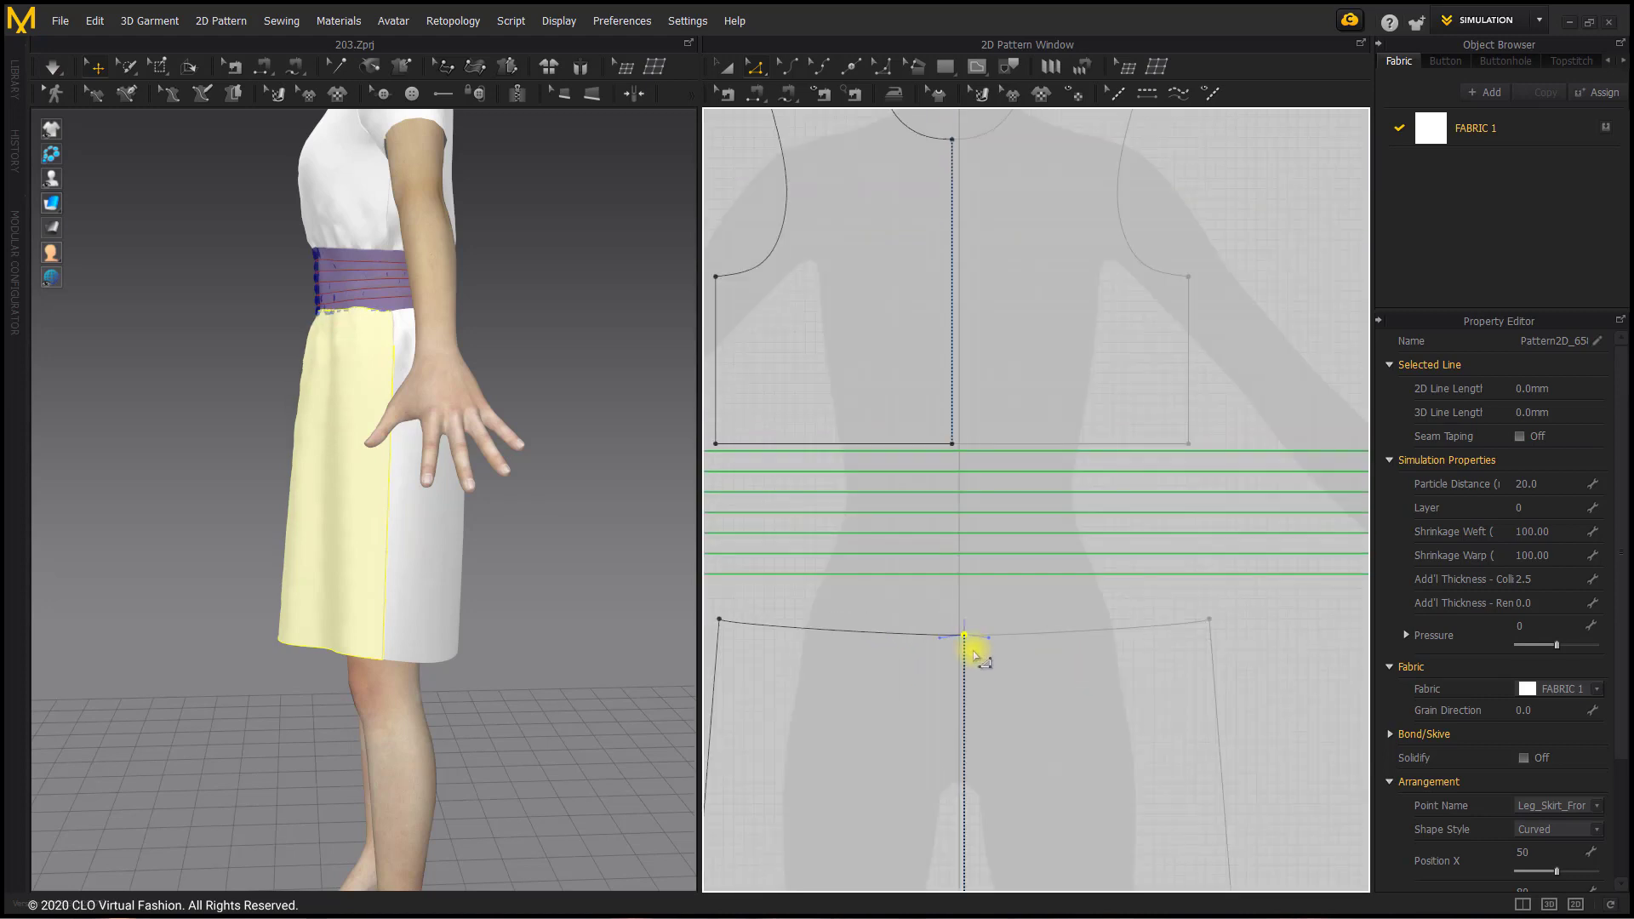
pyautogui.scroll(-3, 979, 656)
pyautogui.click(1121, 631)
pyautogui.scroll(5, 1174, 656)
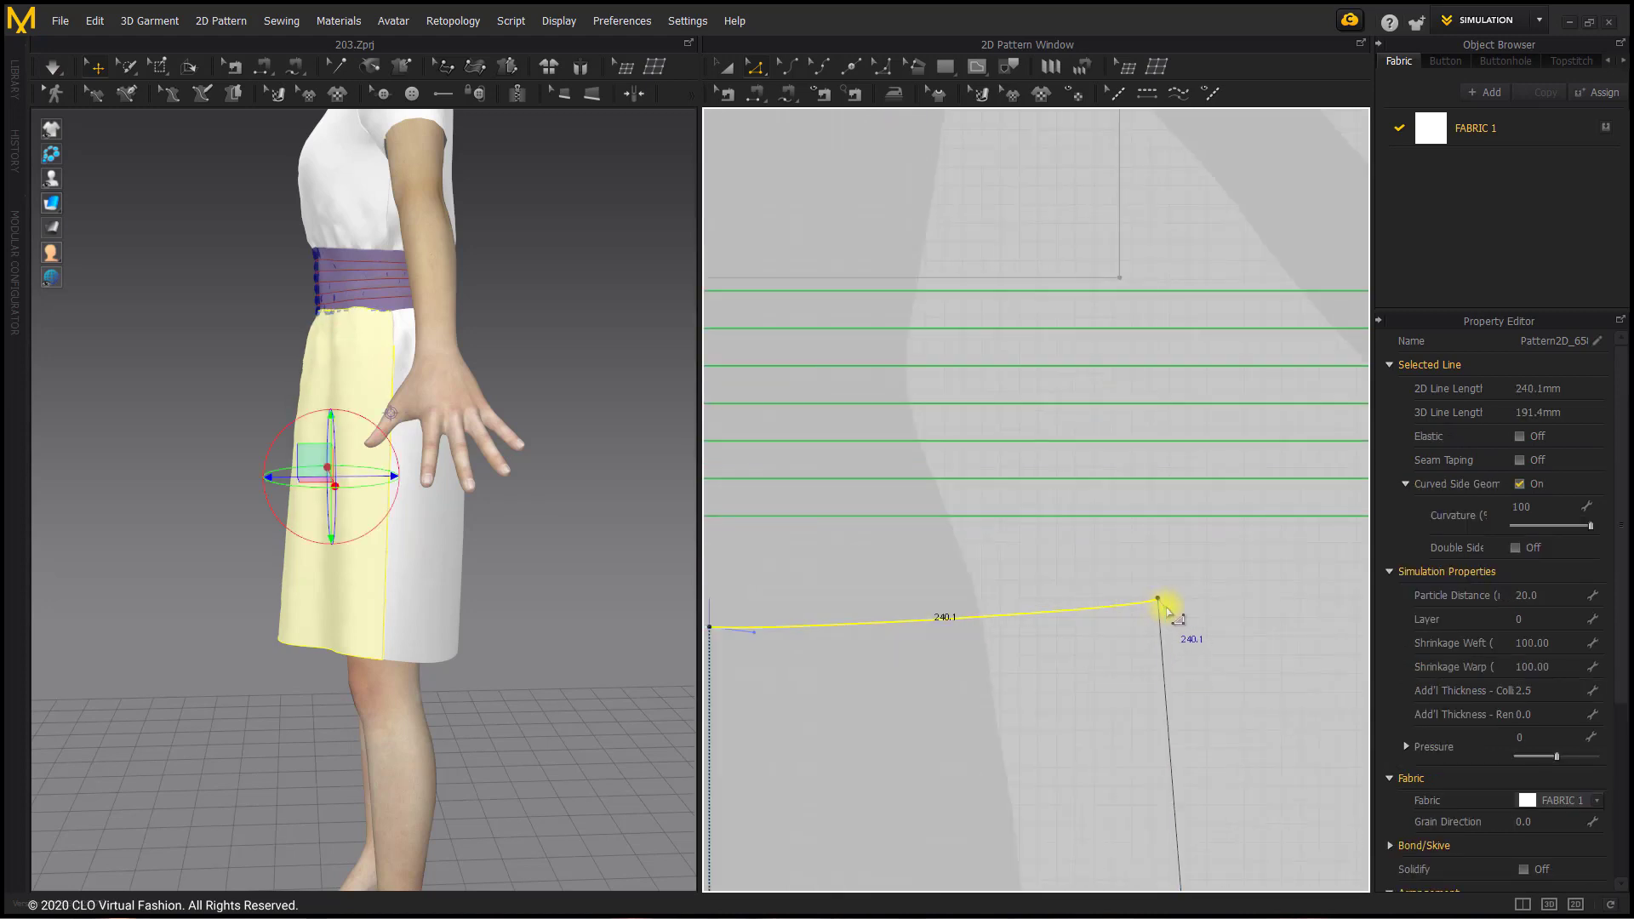
pyautogui.click(1164, 607)
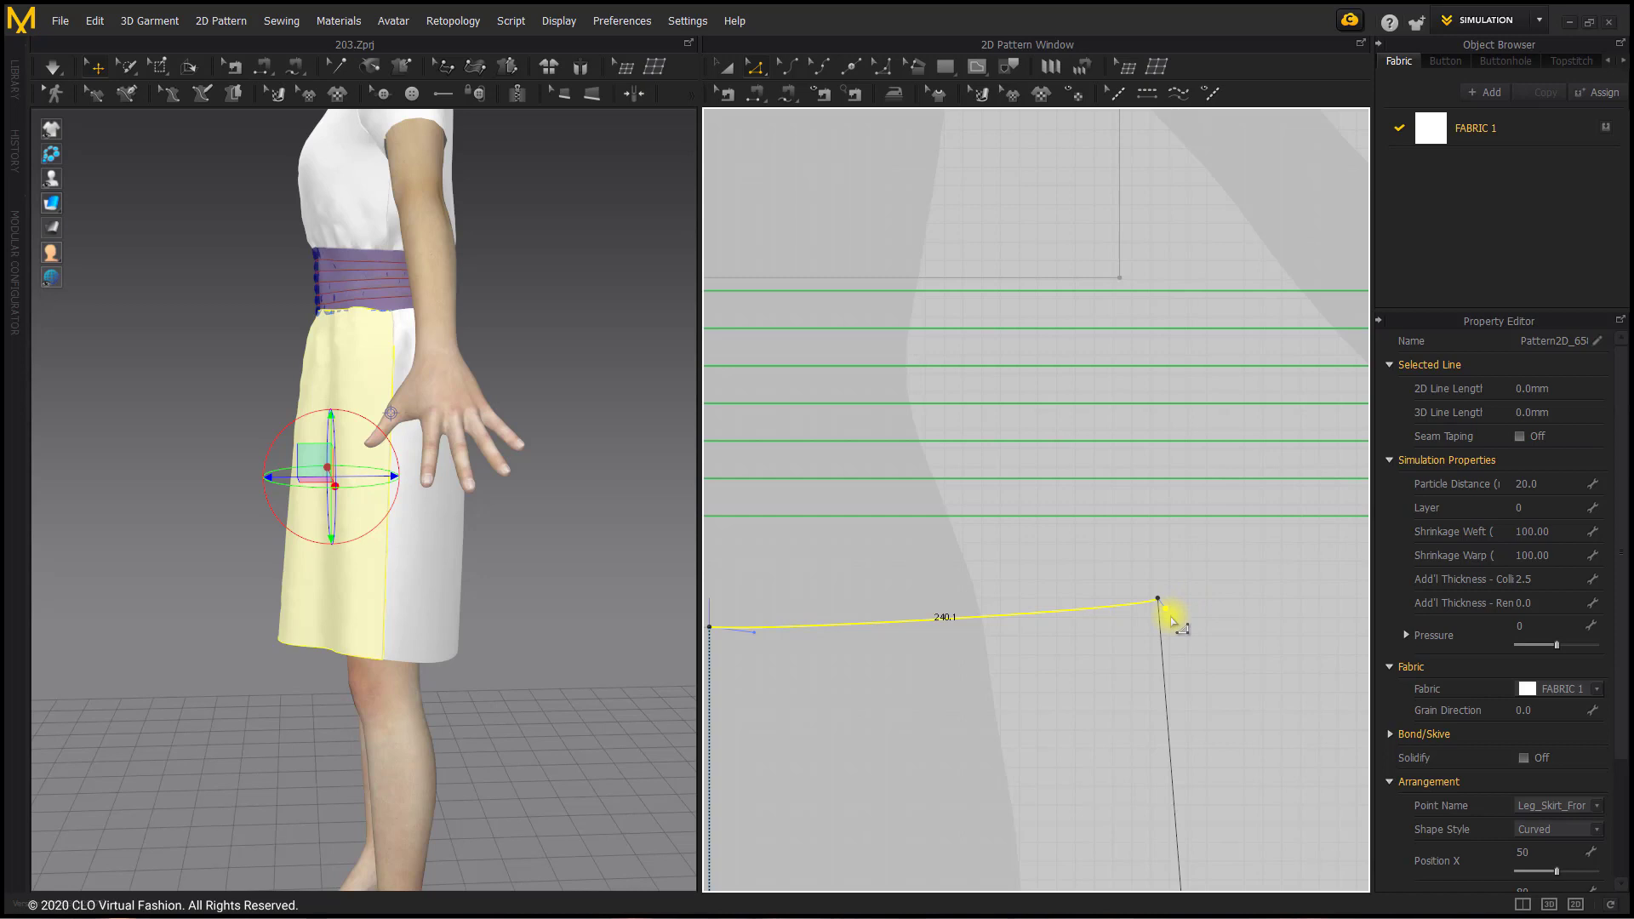
pyautogui.press('Delete')
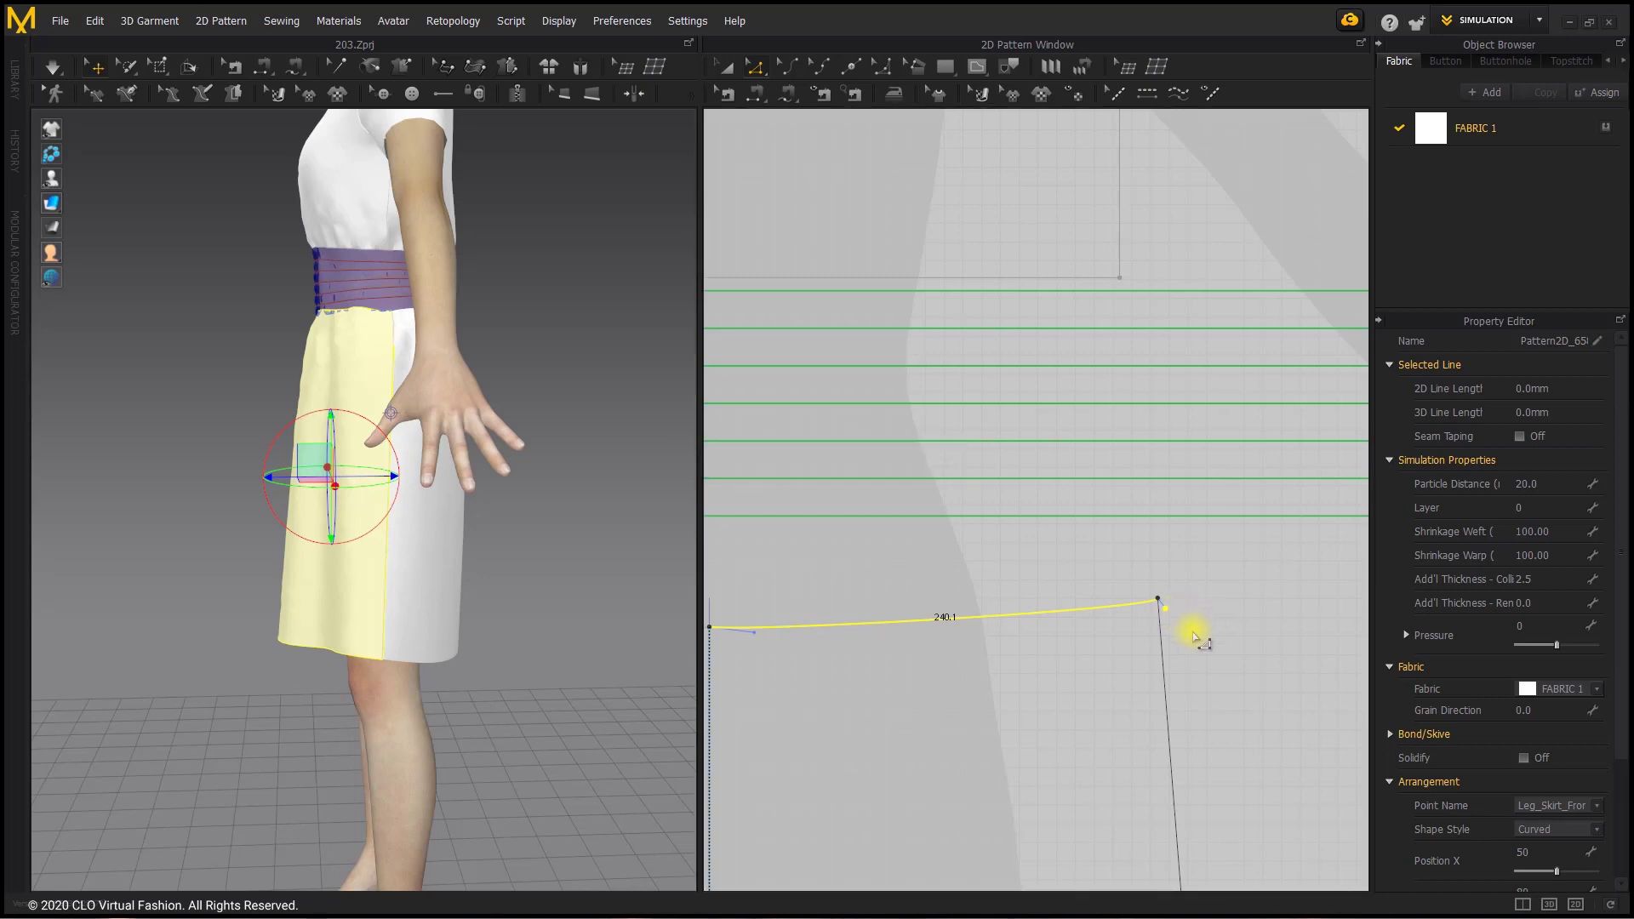
pyautogui.click(903, 663)
pyautogui.scroll(-3, 979, 651)
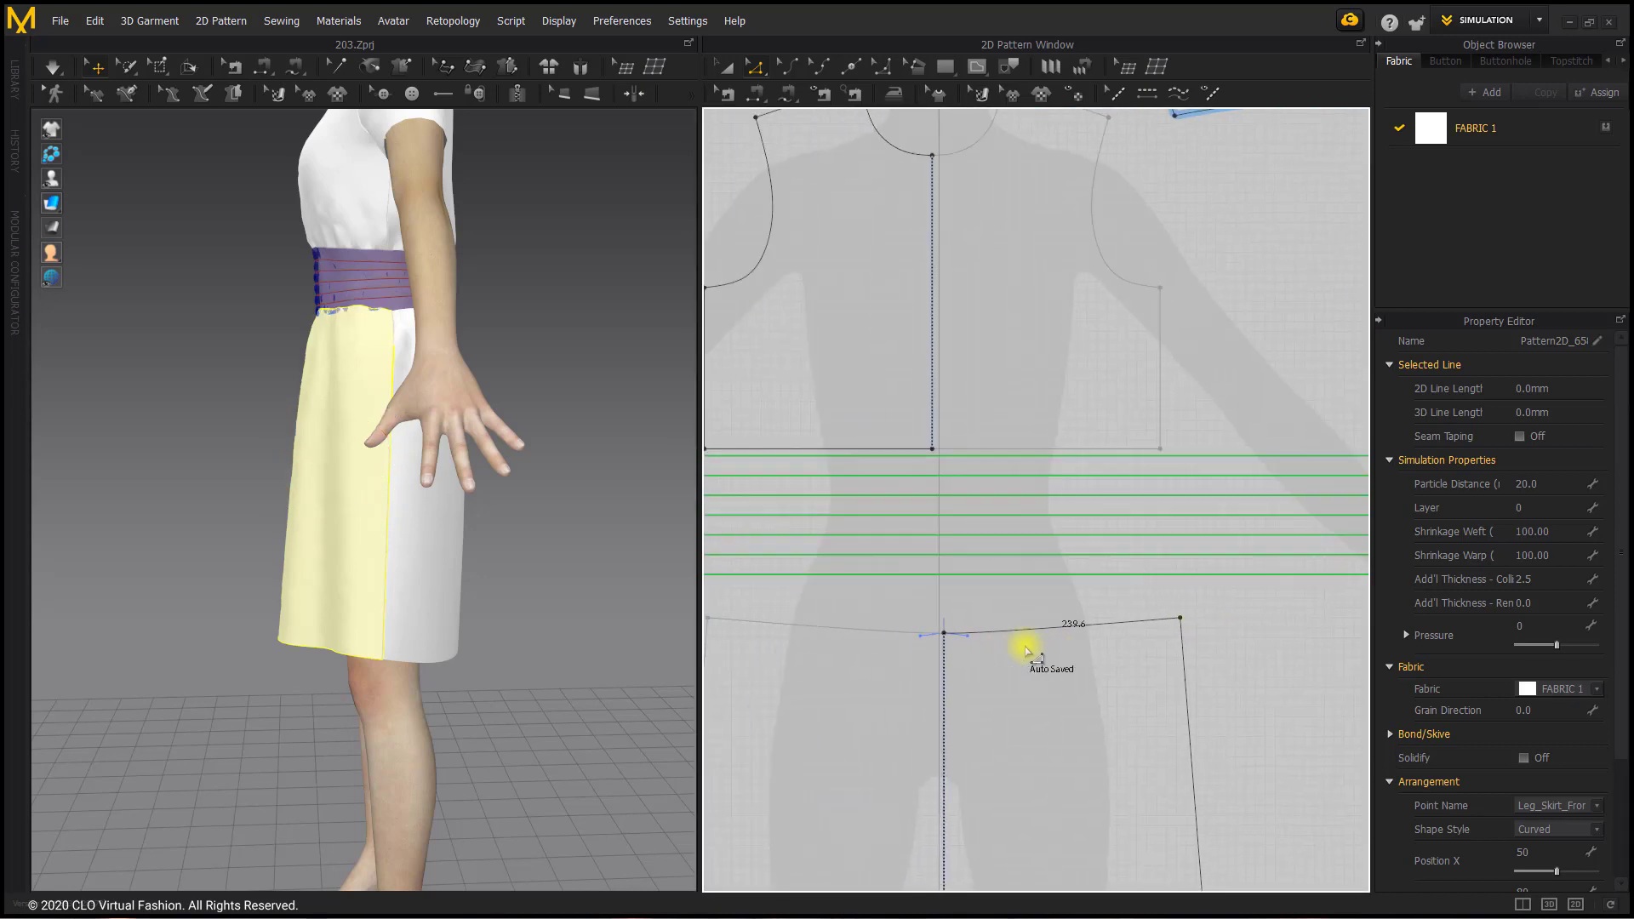
# Step: Remove the centre-front curve handle of the skirt's waistline and curve the edge gently to about 239.6 mm per half
pyautogui.moveTo(1026, 651); pyautogui.dragTo(1042, 650, button='middle')
pyautogui.click(1009, 635)
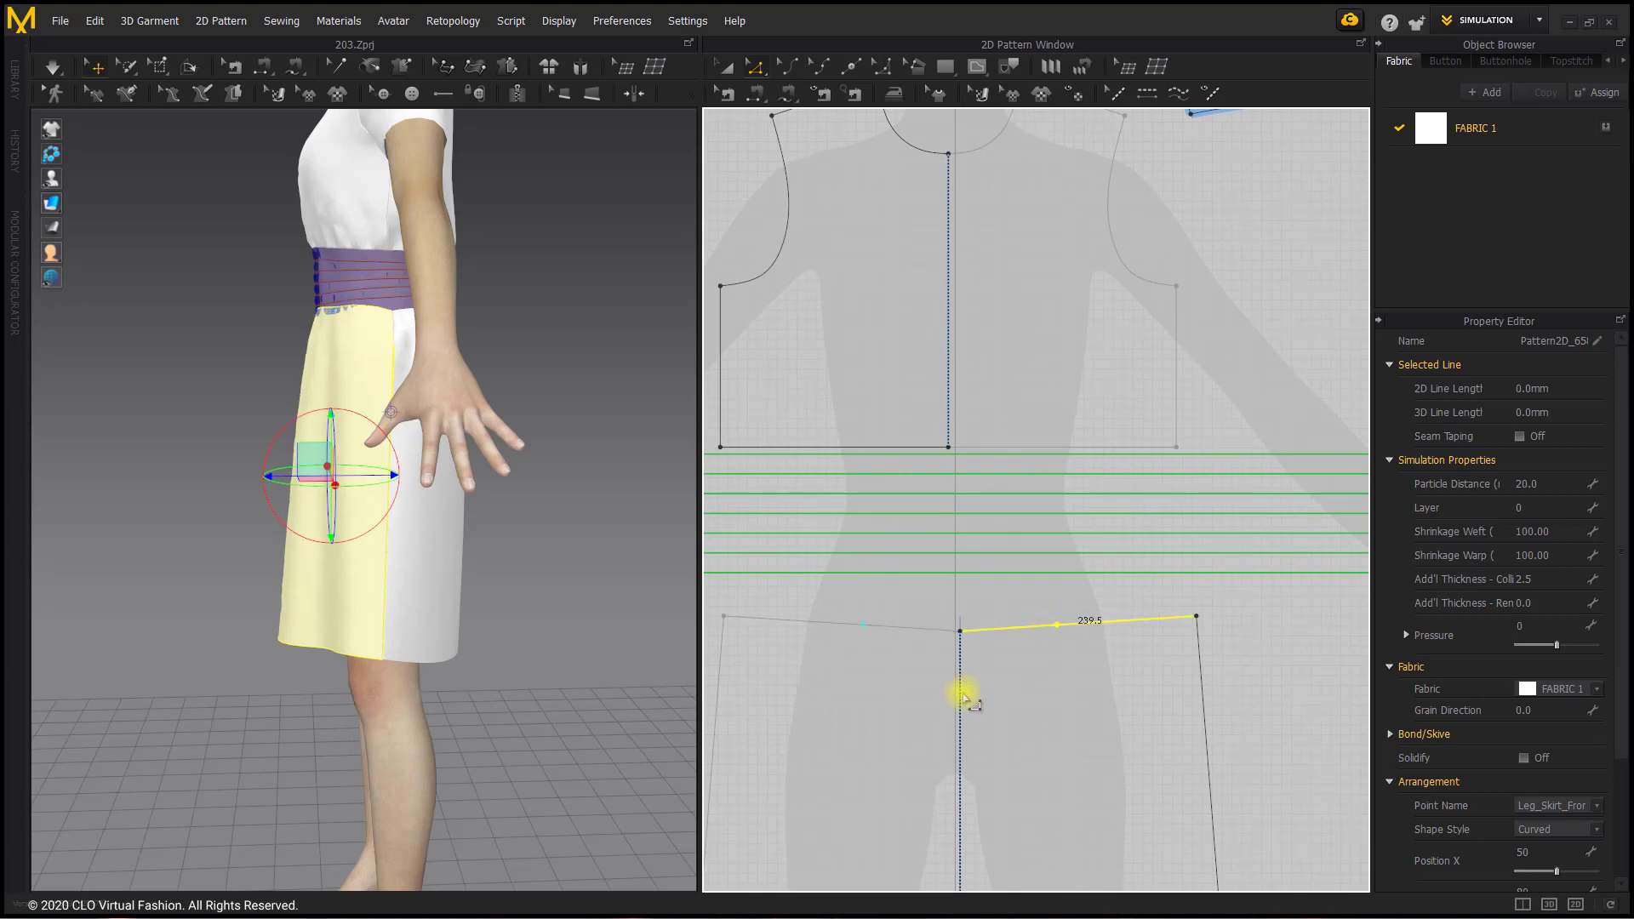
pyautogui.scroll(5, 1031, 629)
pyautogui.moveTo(1147, 636); pyautogui.dragTo(1148, 637)
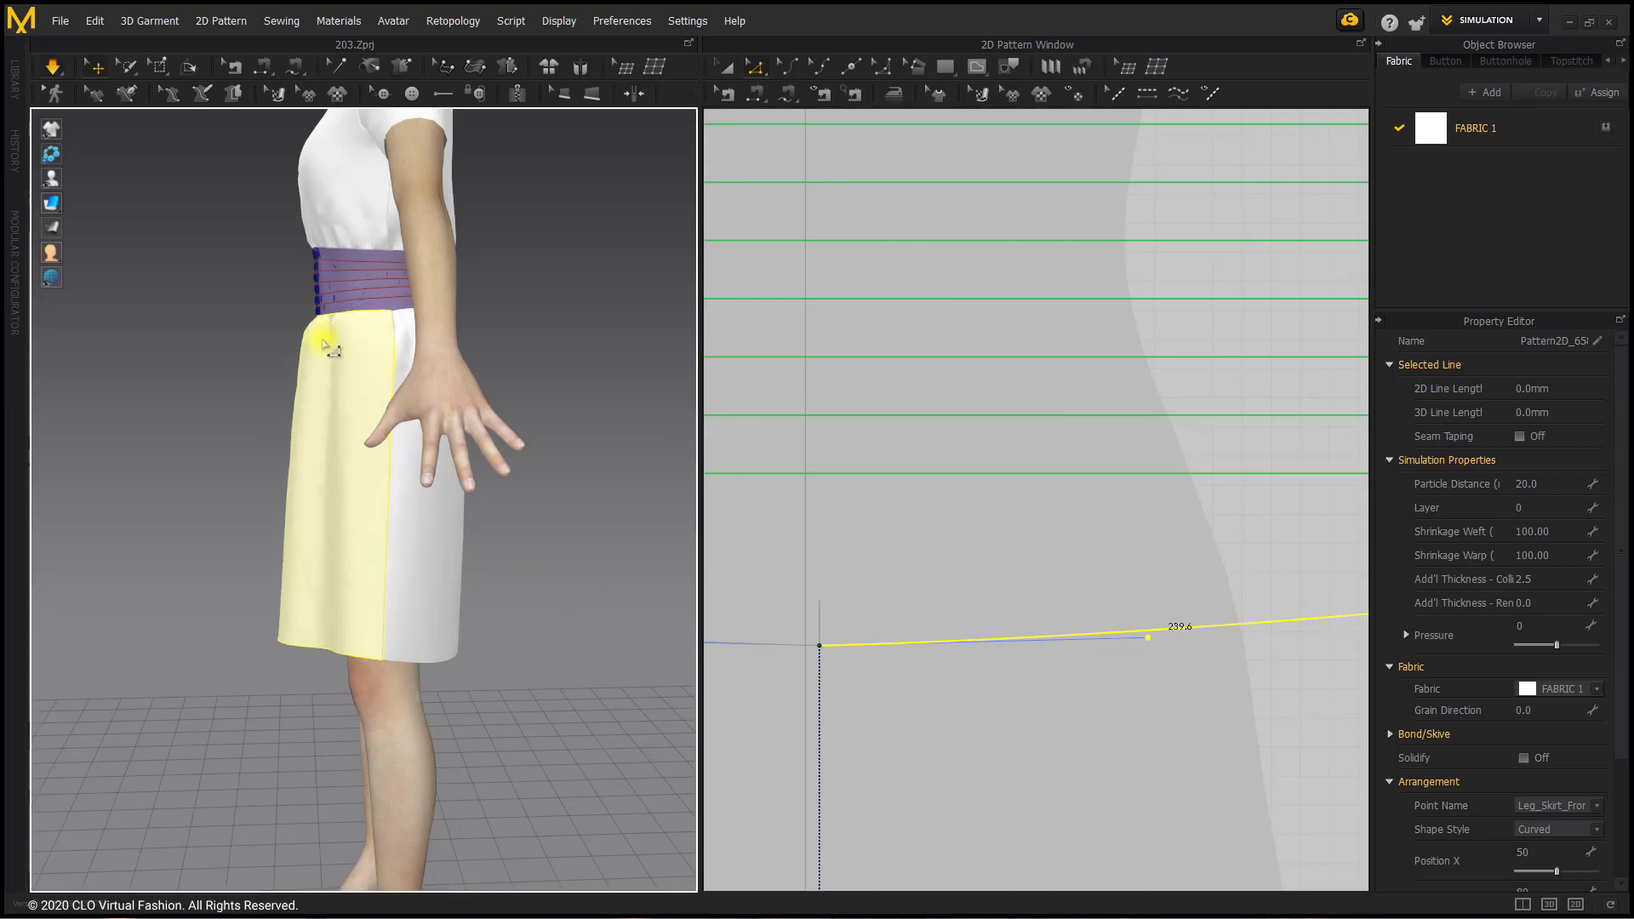
# Step: Simulate and tug the skirt front to settle the new waistline, checking the drape from the front and side
pyautogui.moveTo(337, 465); pyautogui.dragTo(346, 500, button='right')
pyautogui.moveTo(493, 517); pyautogui.dragTo(712, 518, button='right')
pyautogui.scroll(-10, 956, 656)
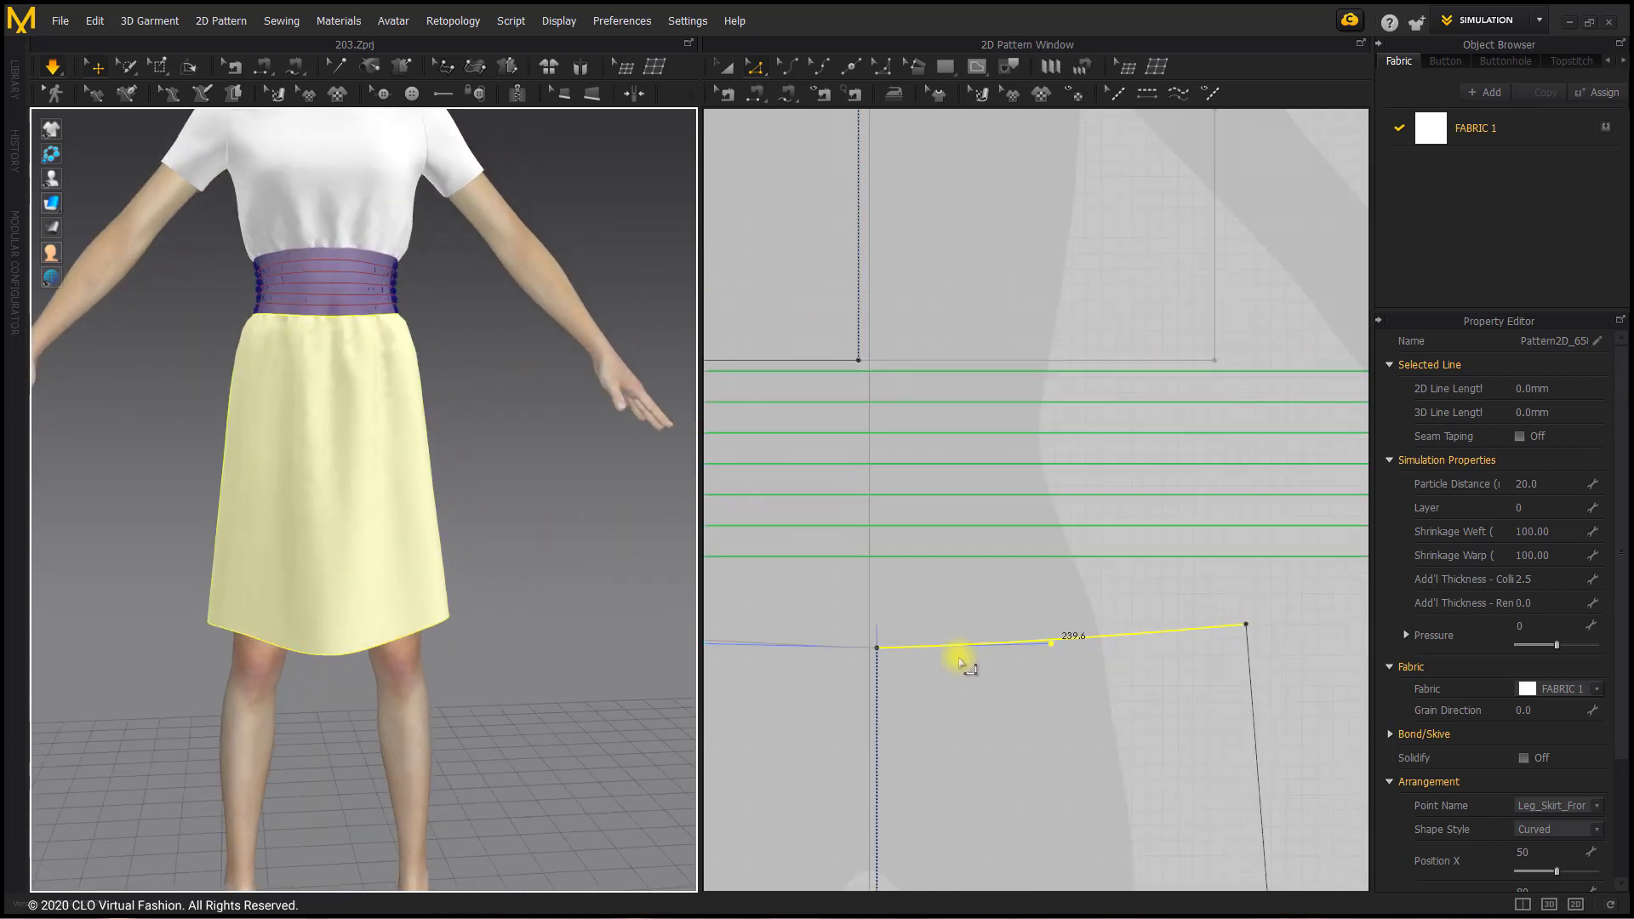
pyautogui.moveTo(973, 555); pyautogui.dragTo(942, 516, button='middle')
pyautogui.moveTo(539, 475); pyautogui.dragTo(440, 476, button='right')
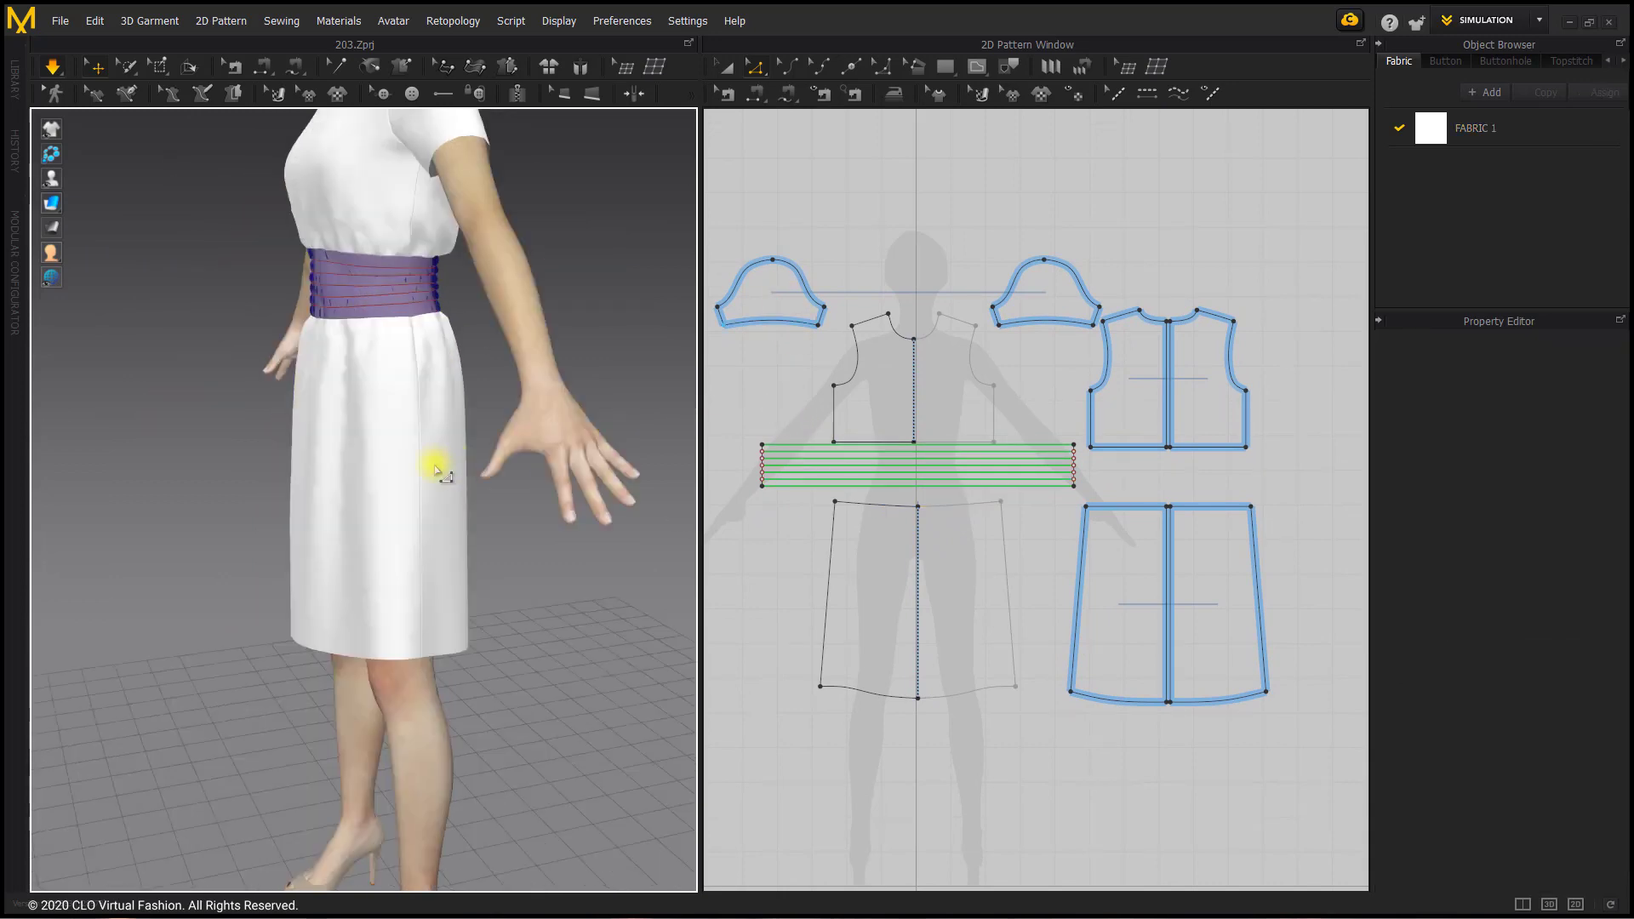
pyautogui.moveTo(486, 497); pyautogui.dragTo(607, 487, button='right')
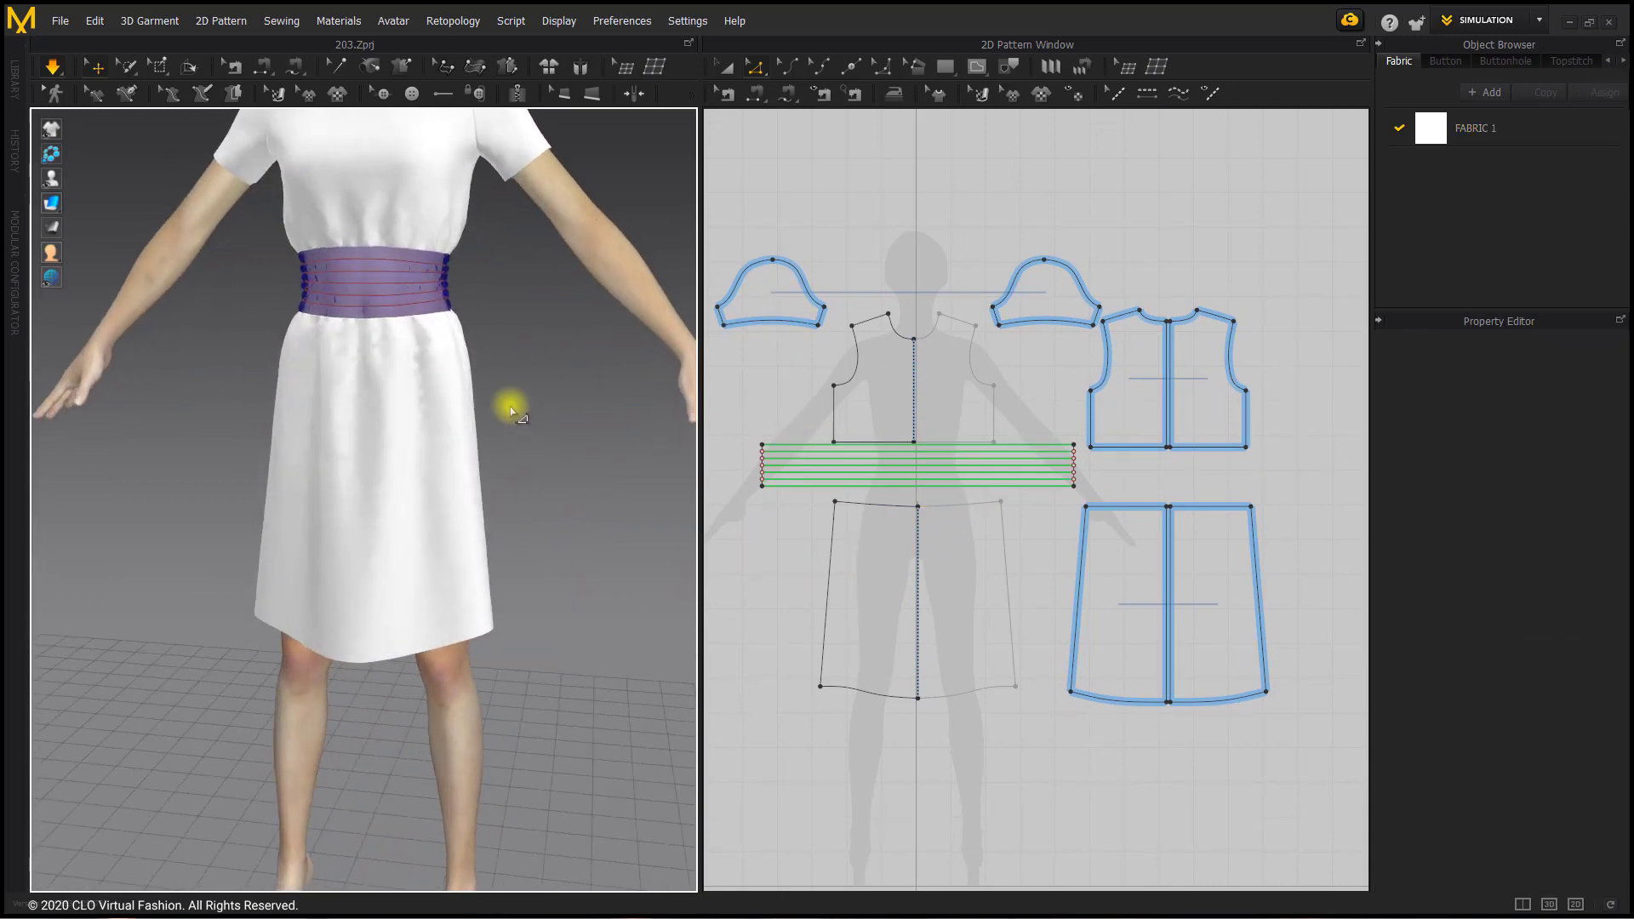
# Step: Curve the side seams of the front and back skirt pieces slightly outward, to about 536.2 mm and 535.9 mm
pyautogui.click(790, 70)
pyautogui.scroll(2, 1011, 566)
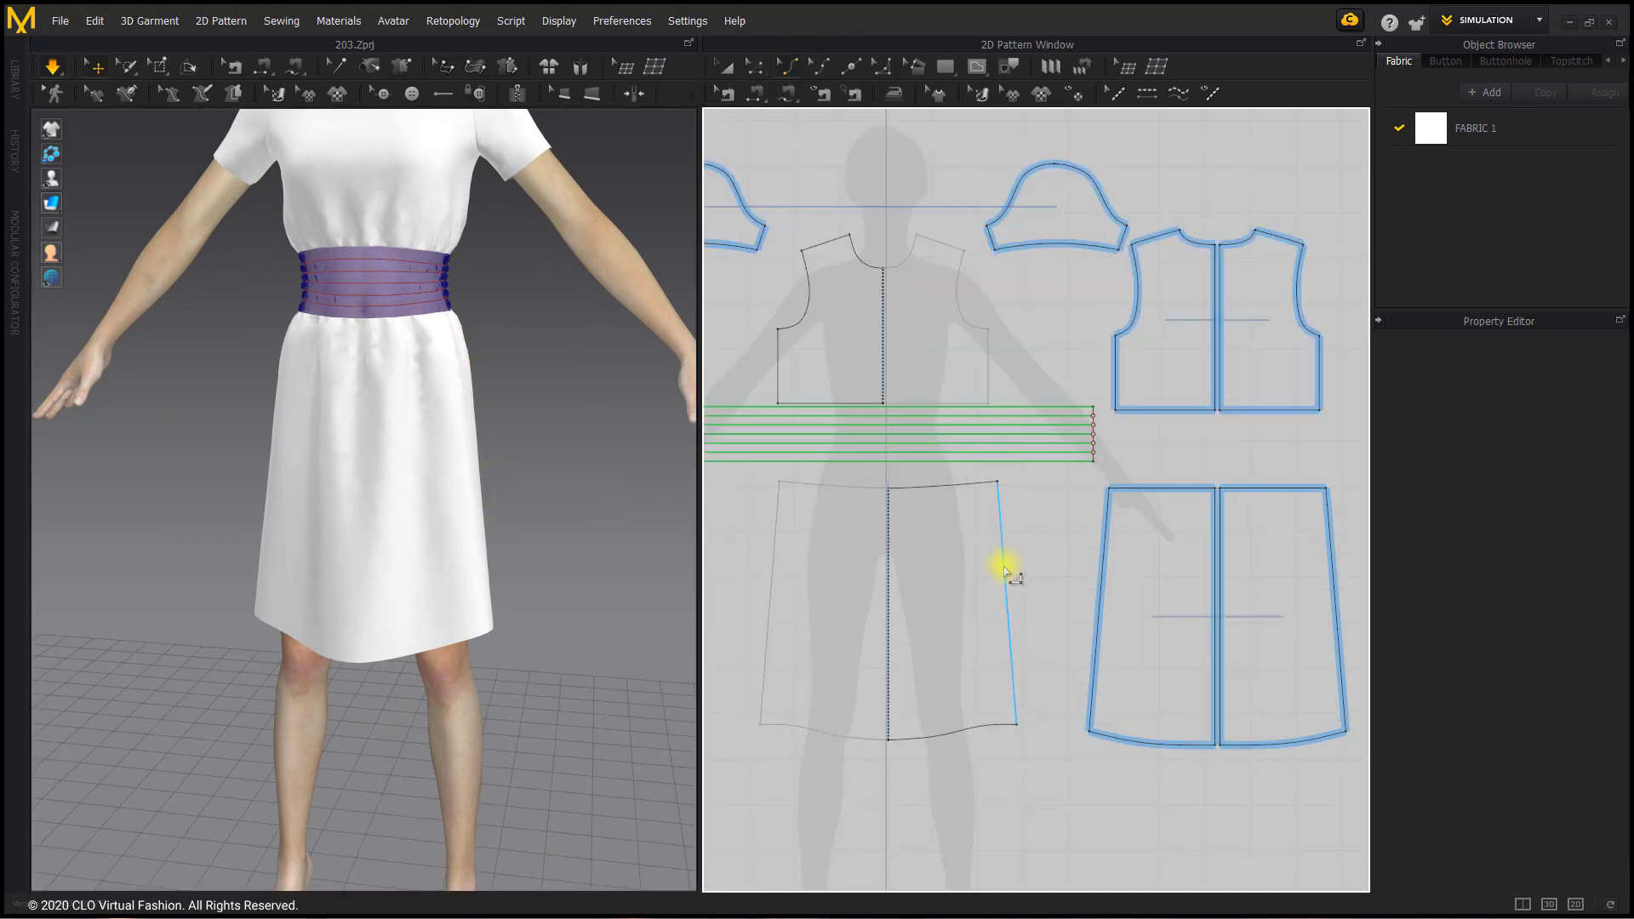
pyautogui.click(1006, 569)
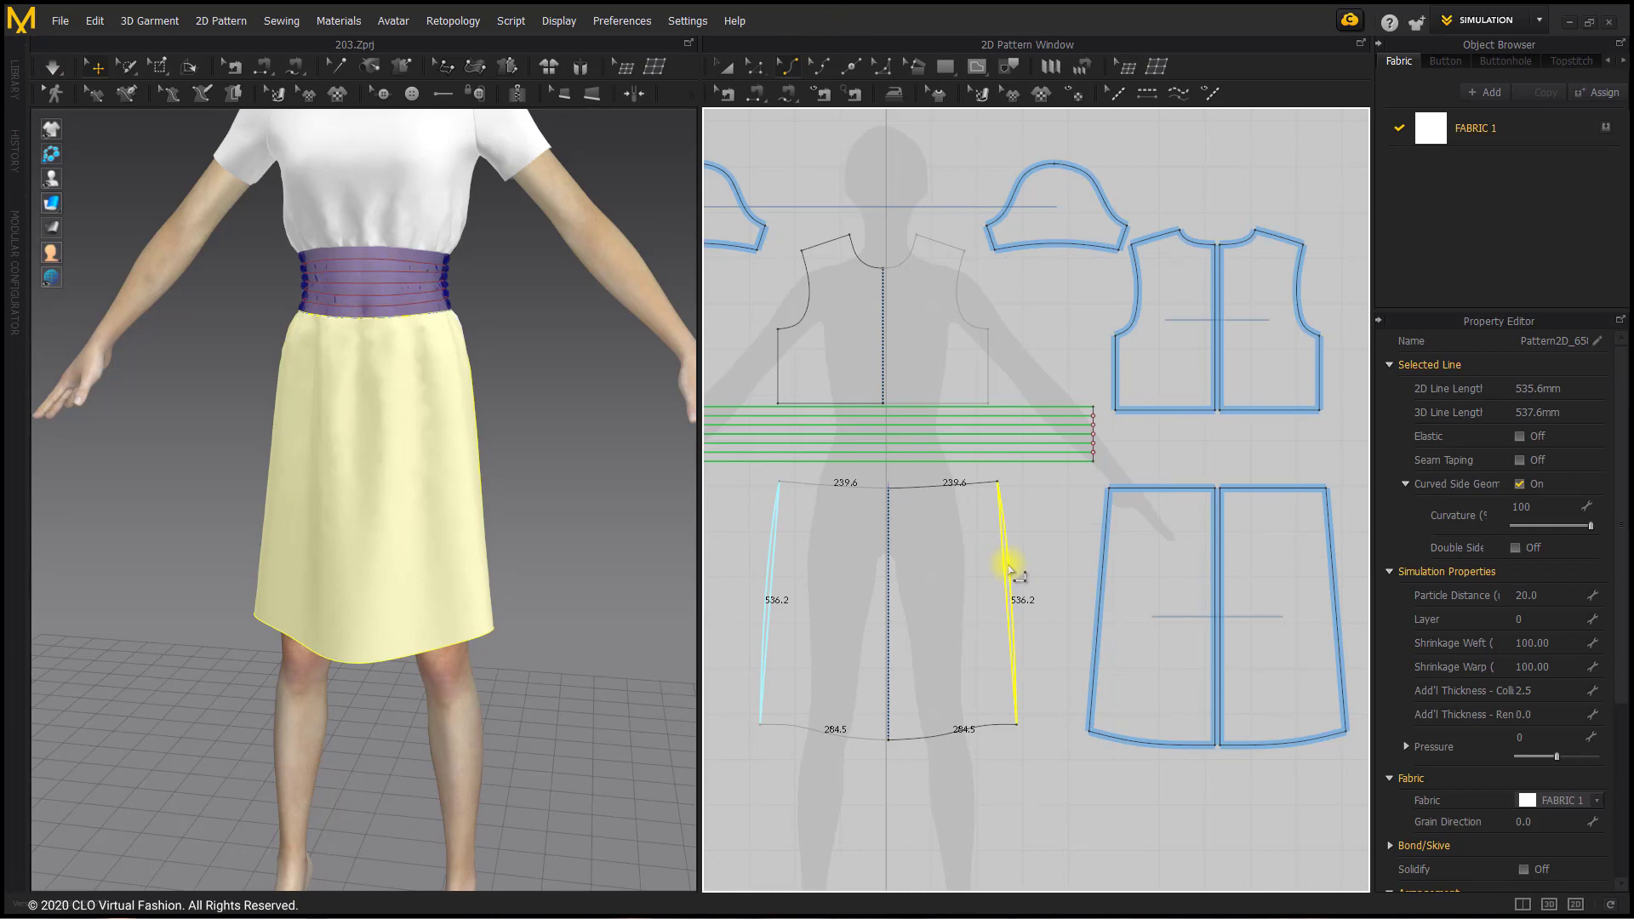
pyautogui.moveTo(1010, 570); pyautogui.dragTo(1018, 573)
pyautogui.scroll(1, 1034, 640)
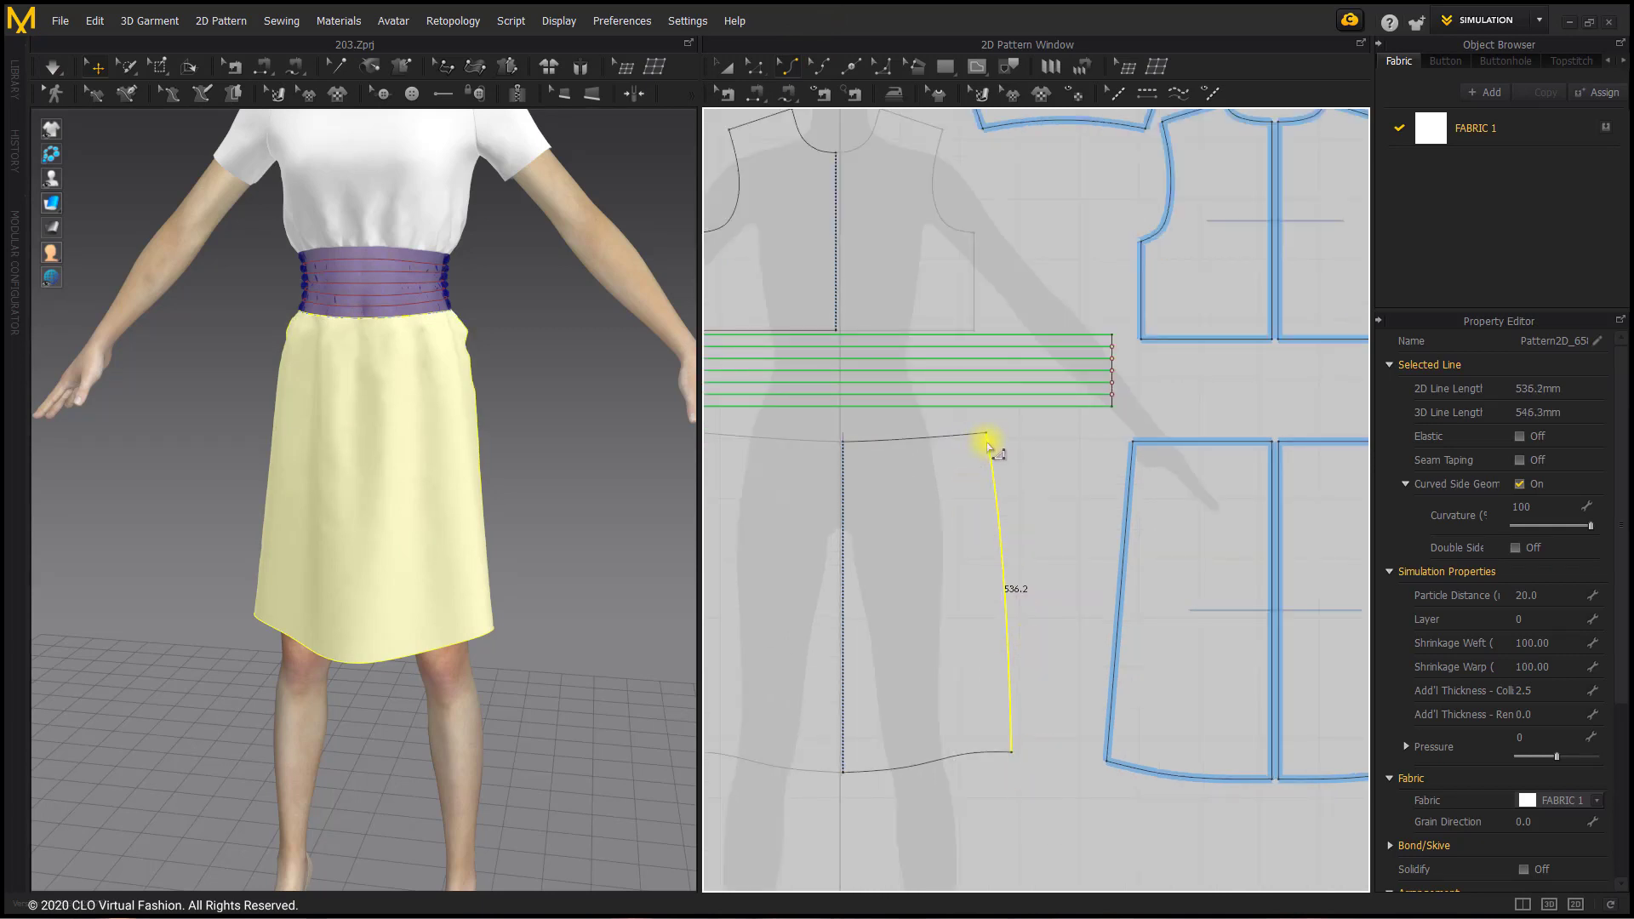
pyautogui.scroll(2, 990, 447)
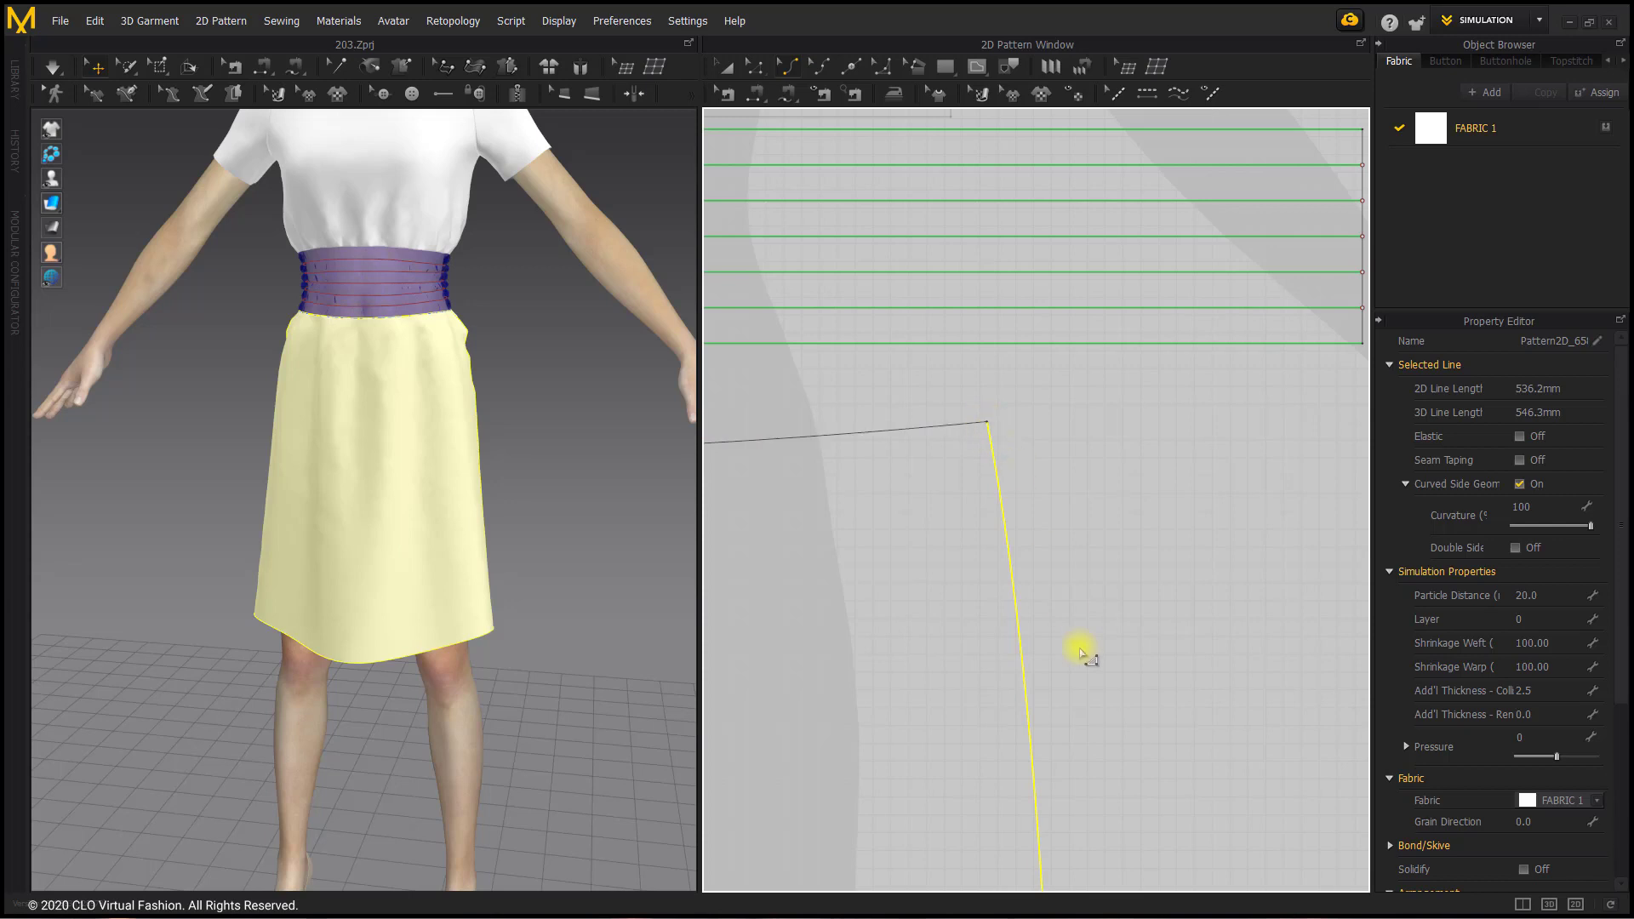
pyautogui.scroll(-2, 1080, 653)
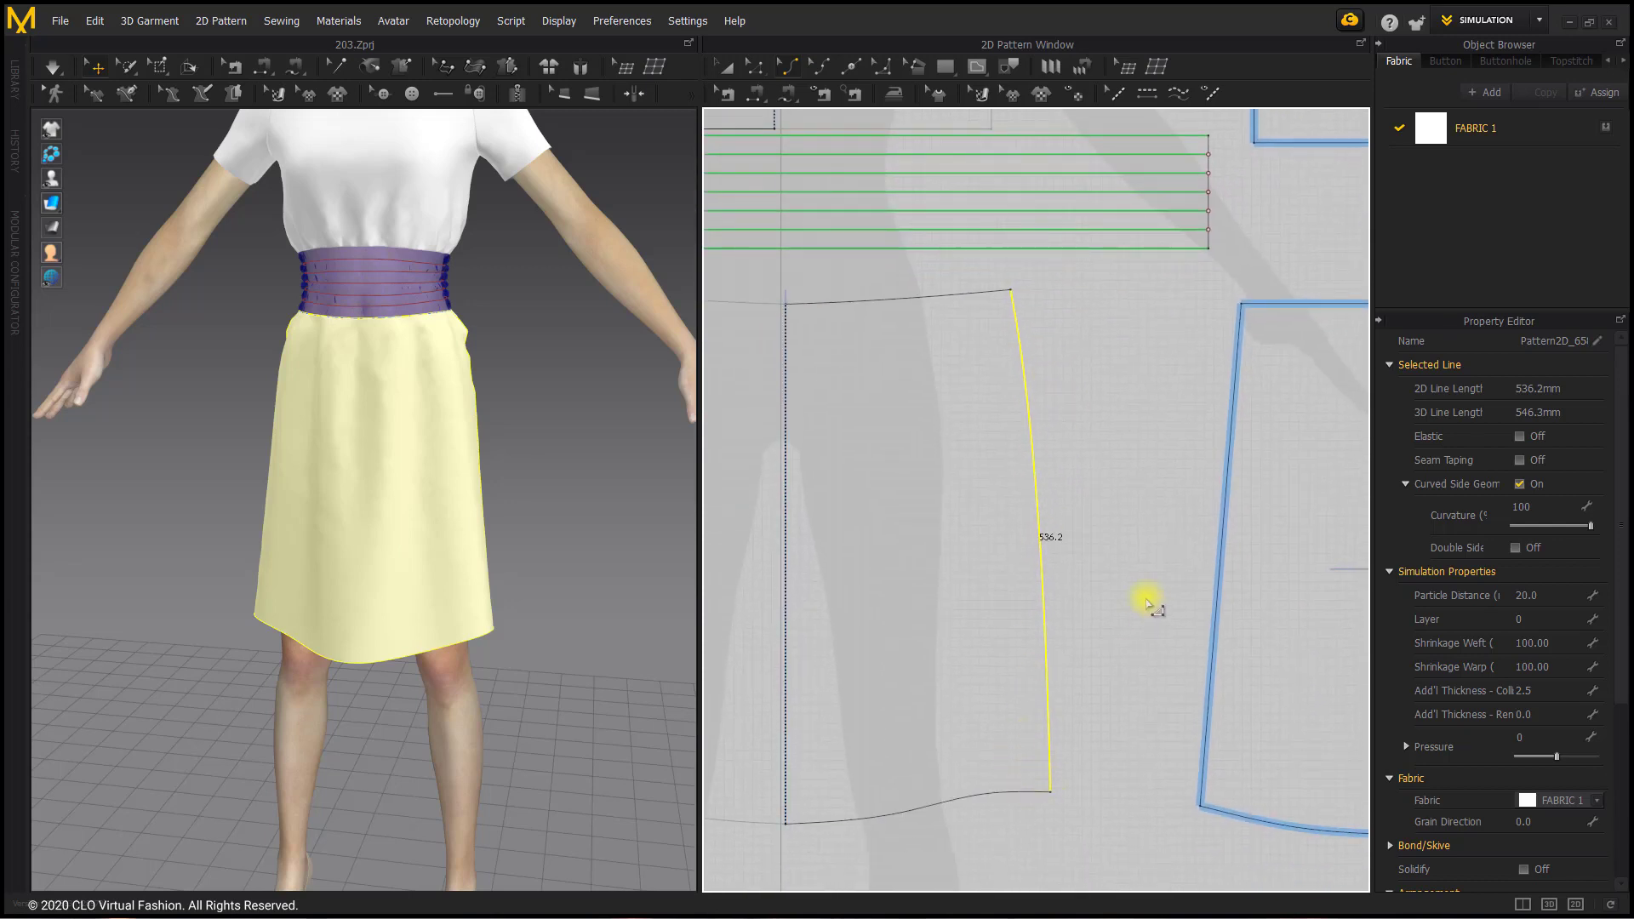
pyautogui.moveTo(1147, 603); pyautogui.dragTo(1033, 598, button='middle')
pyautogui.moveTo(1116, 489); pyautogui.dragTo(1113, 489)
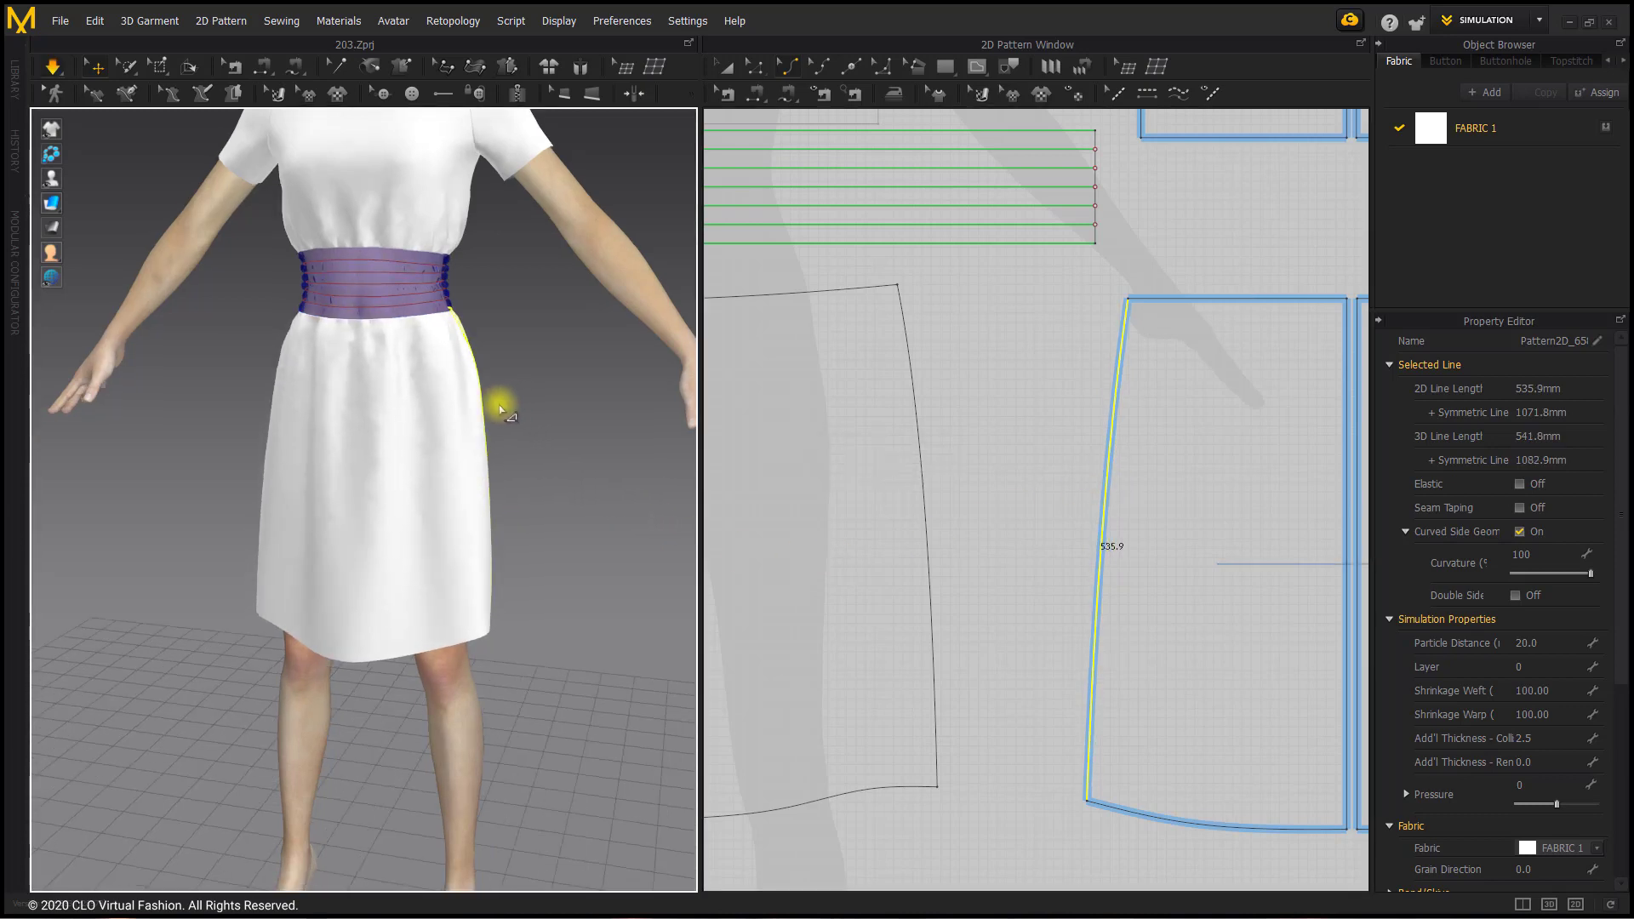
# Step: Simulate the skirt with its curved side seams and check the silhouette from the side and front
pyautogui.moveTo(499, 409); pyautogui.dragTo(437, 400, button='right')
pyautogui.moveTo(438, 504); pyautogui.dragTo(522, 463, button='right')
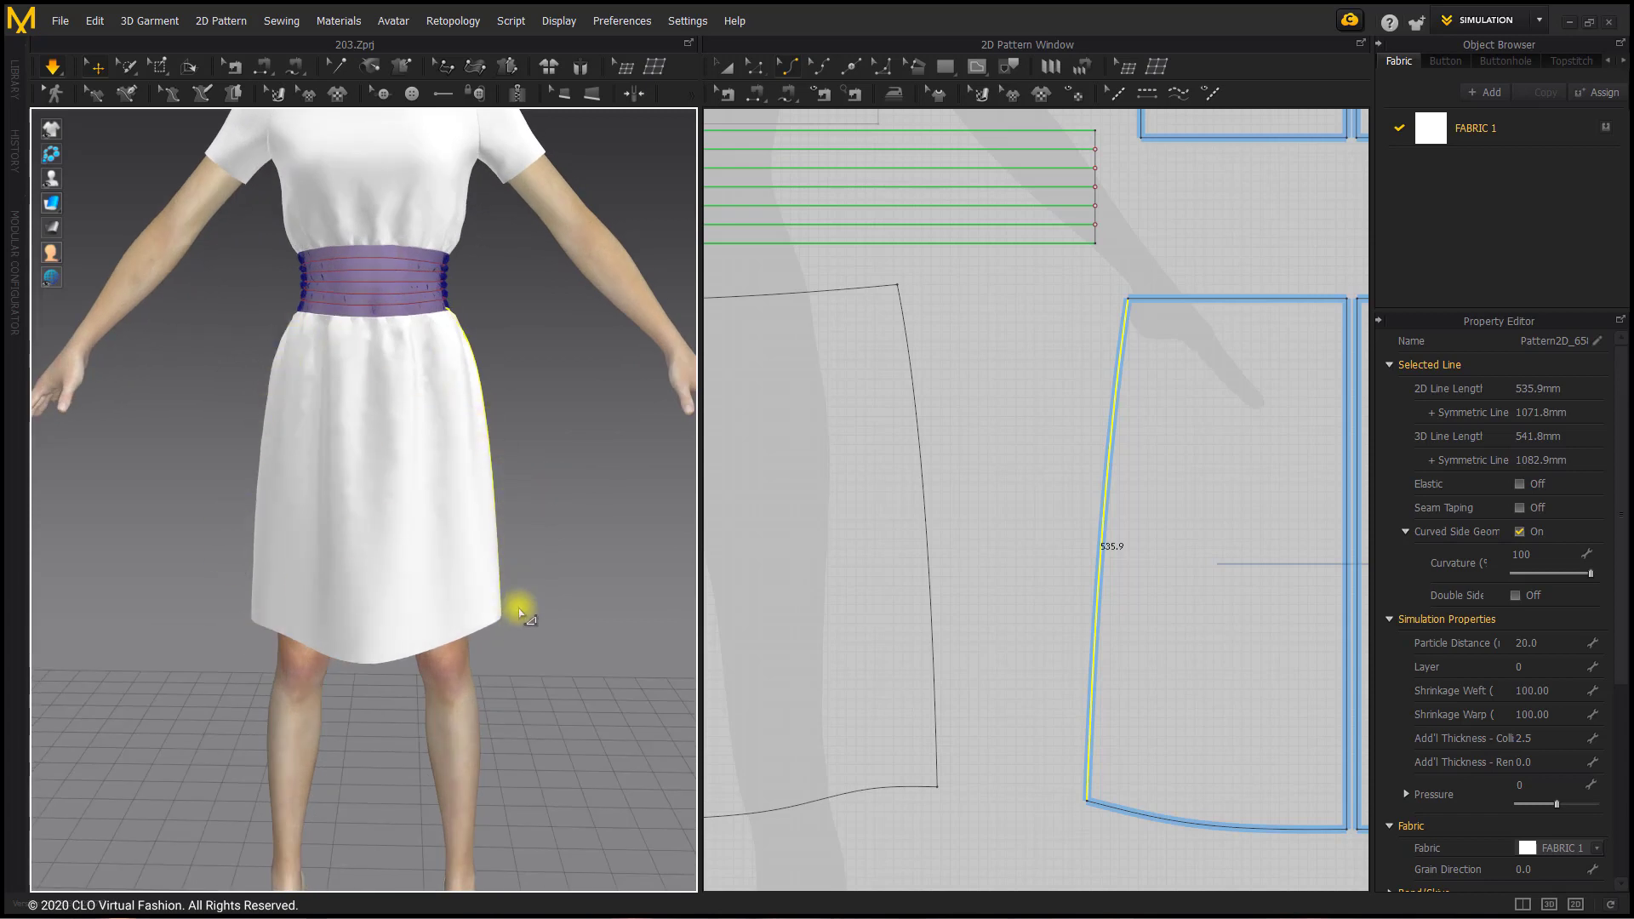
pyautogui.scroll(-2, 901, 540)
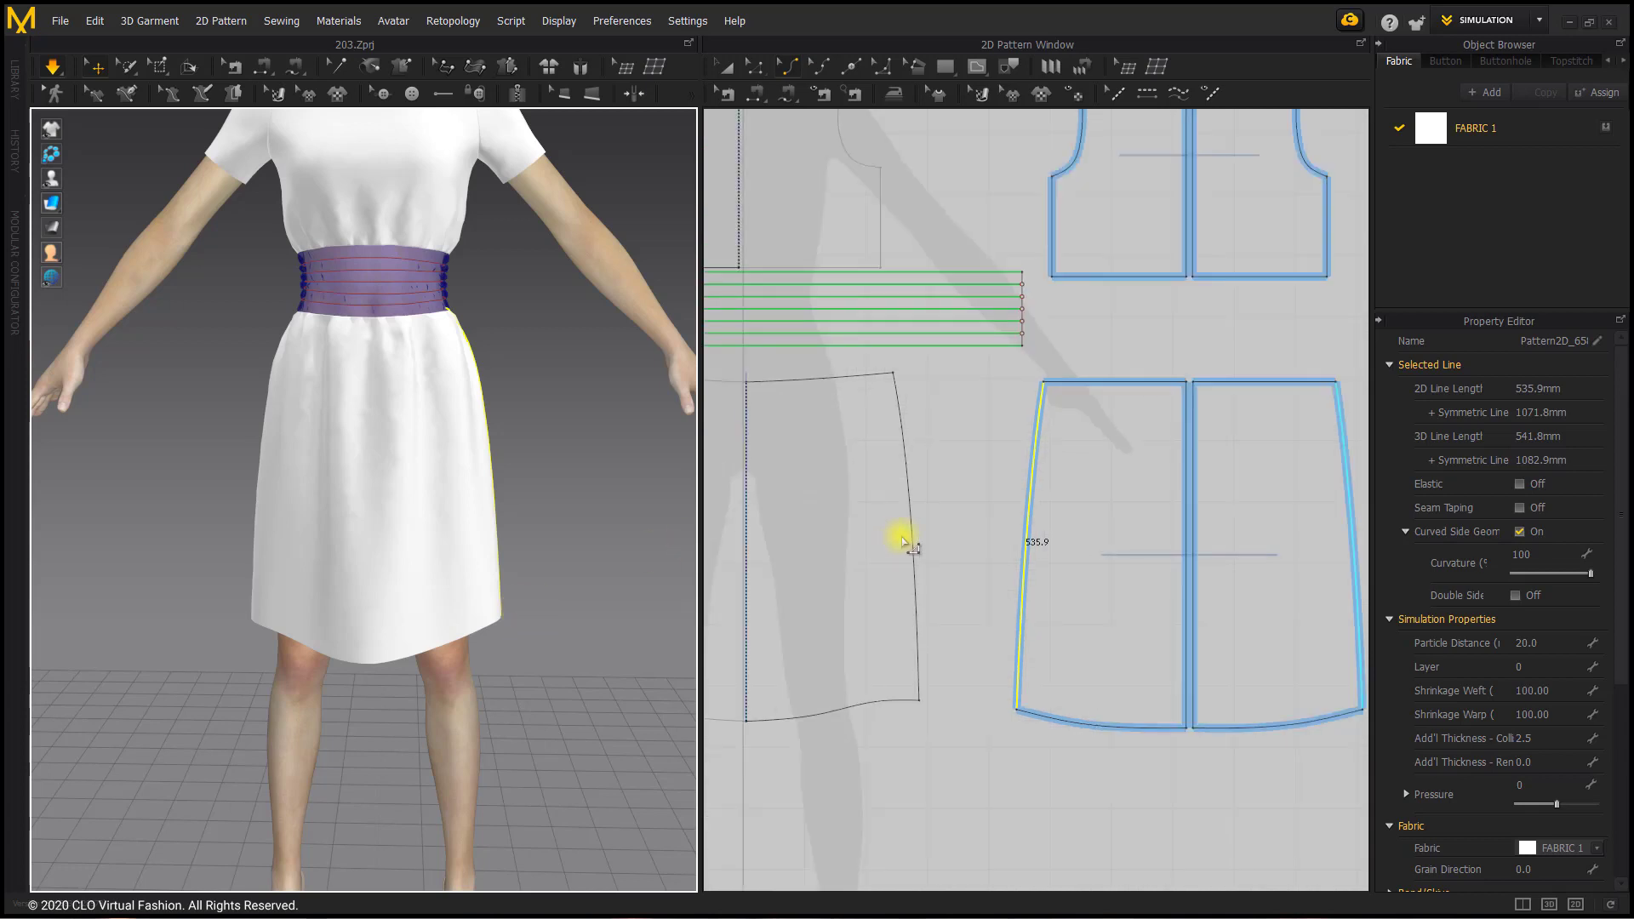
# Step: Tug the two back skirt panels during simulation to settle them, and inspect the skirt from the back, side and front
pyautogui.moveTo(584, 427); pyautogui.dragTo(204, 412, button='right')
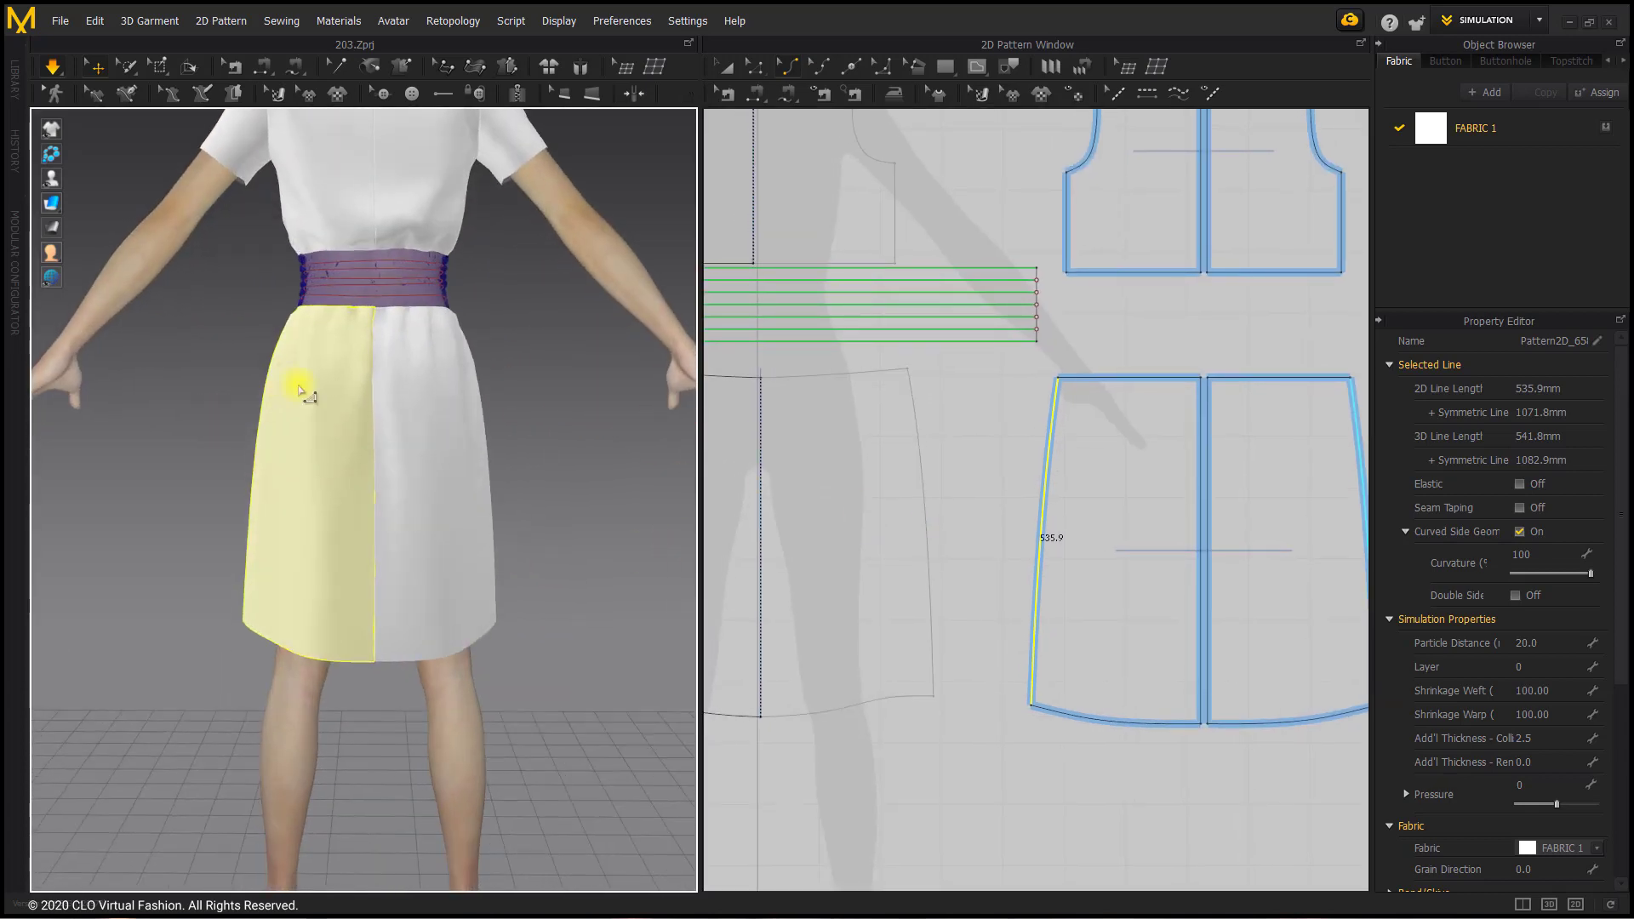
pyautogui.click(328, 340)
pyautogui.click(379, 354)
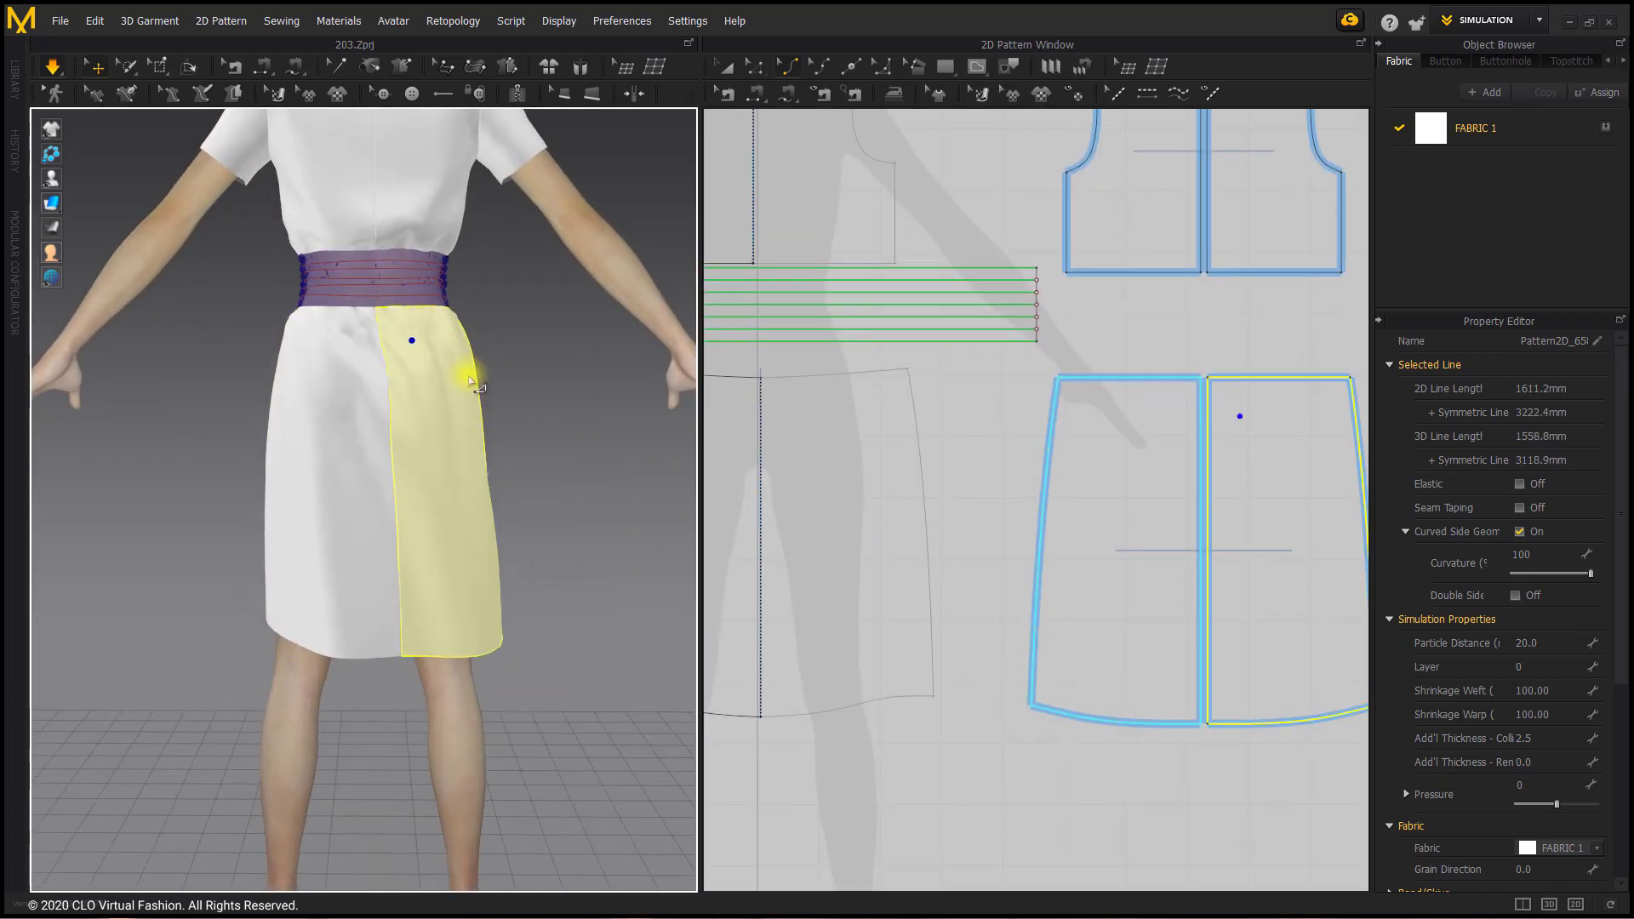
pyautogui.moveTo(511, 412); pyautogui.dragTo(704, 412, button='right')
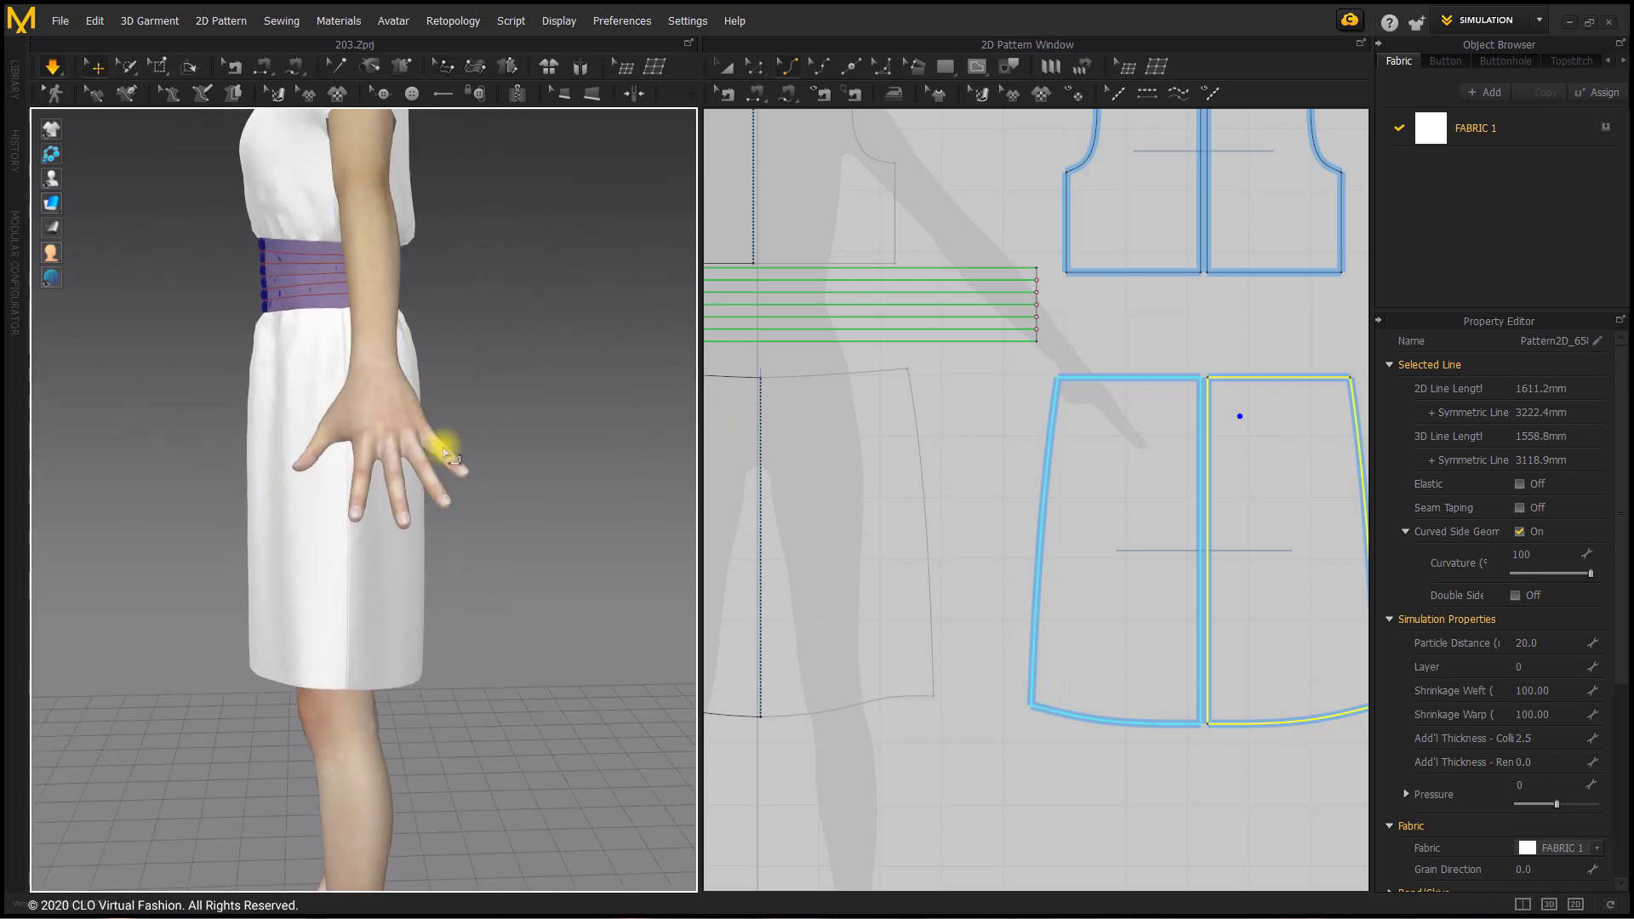
pyautogui.moveTo(438, 445); pyautogui.dragTo(499, 511, button='right')
pyautogui.scroll(3, 477, 494)
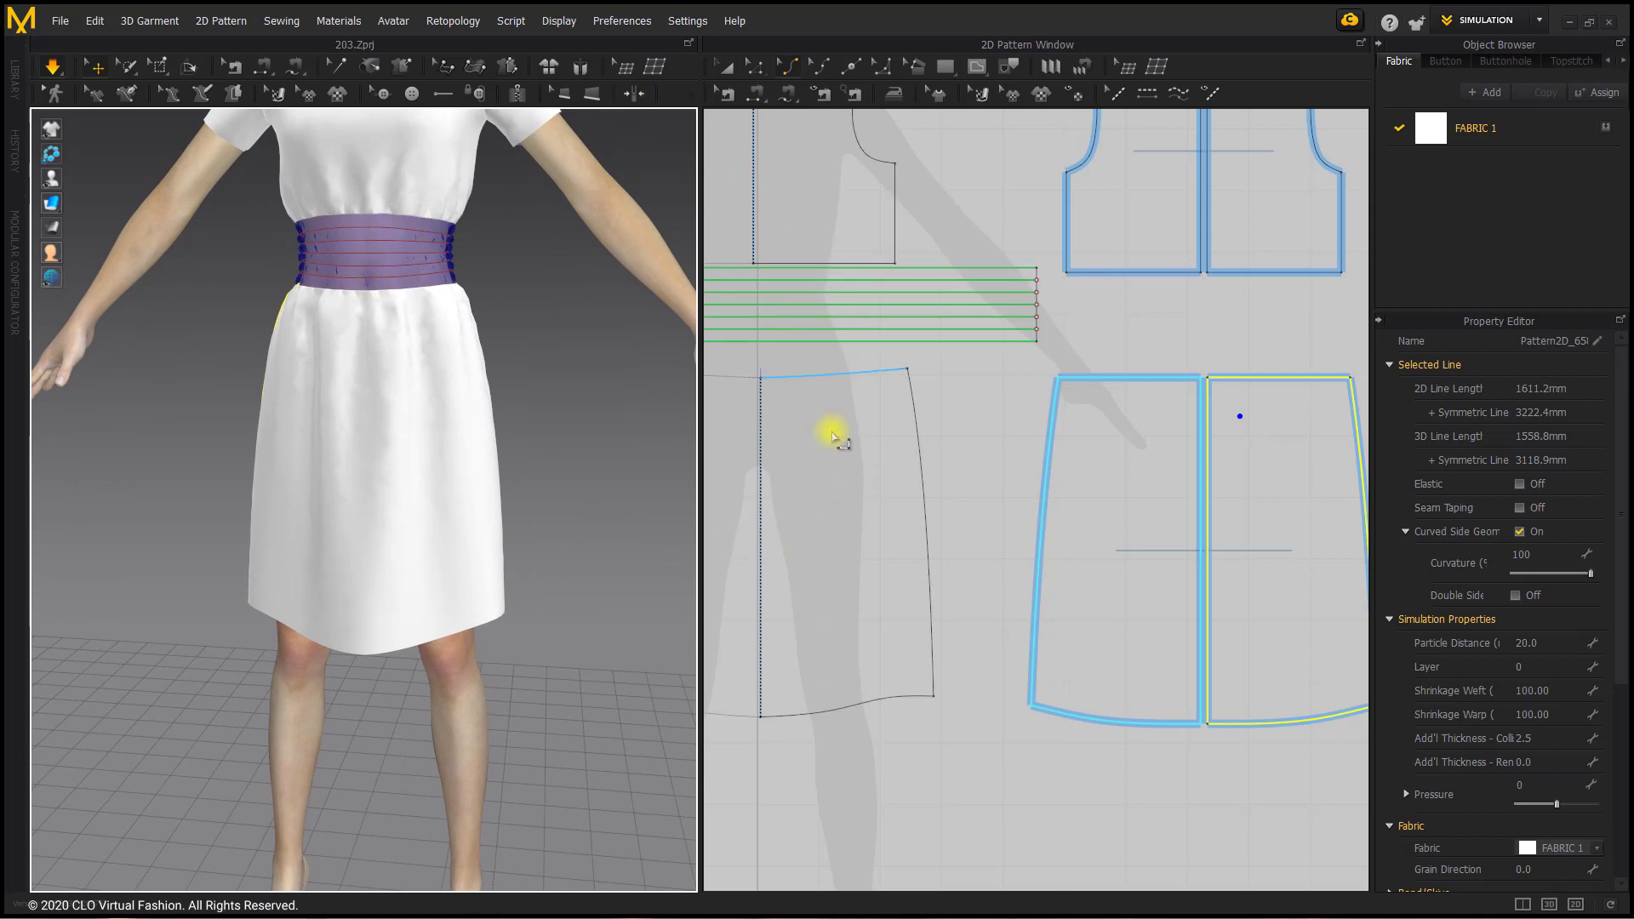
# Step: Select the front skirt's hem edge with the Edit Pattern tool
pyautogui.scroll(-3, 832, 430)
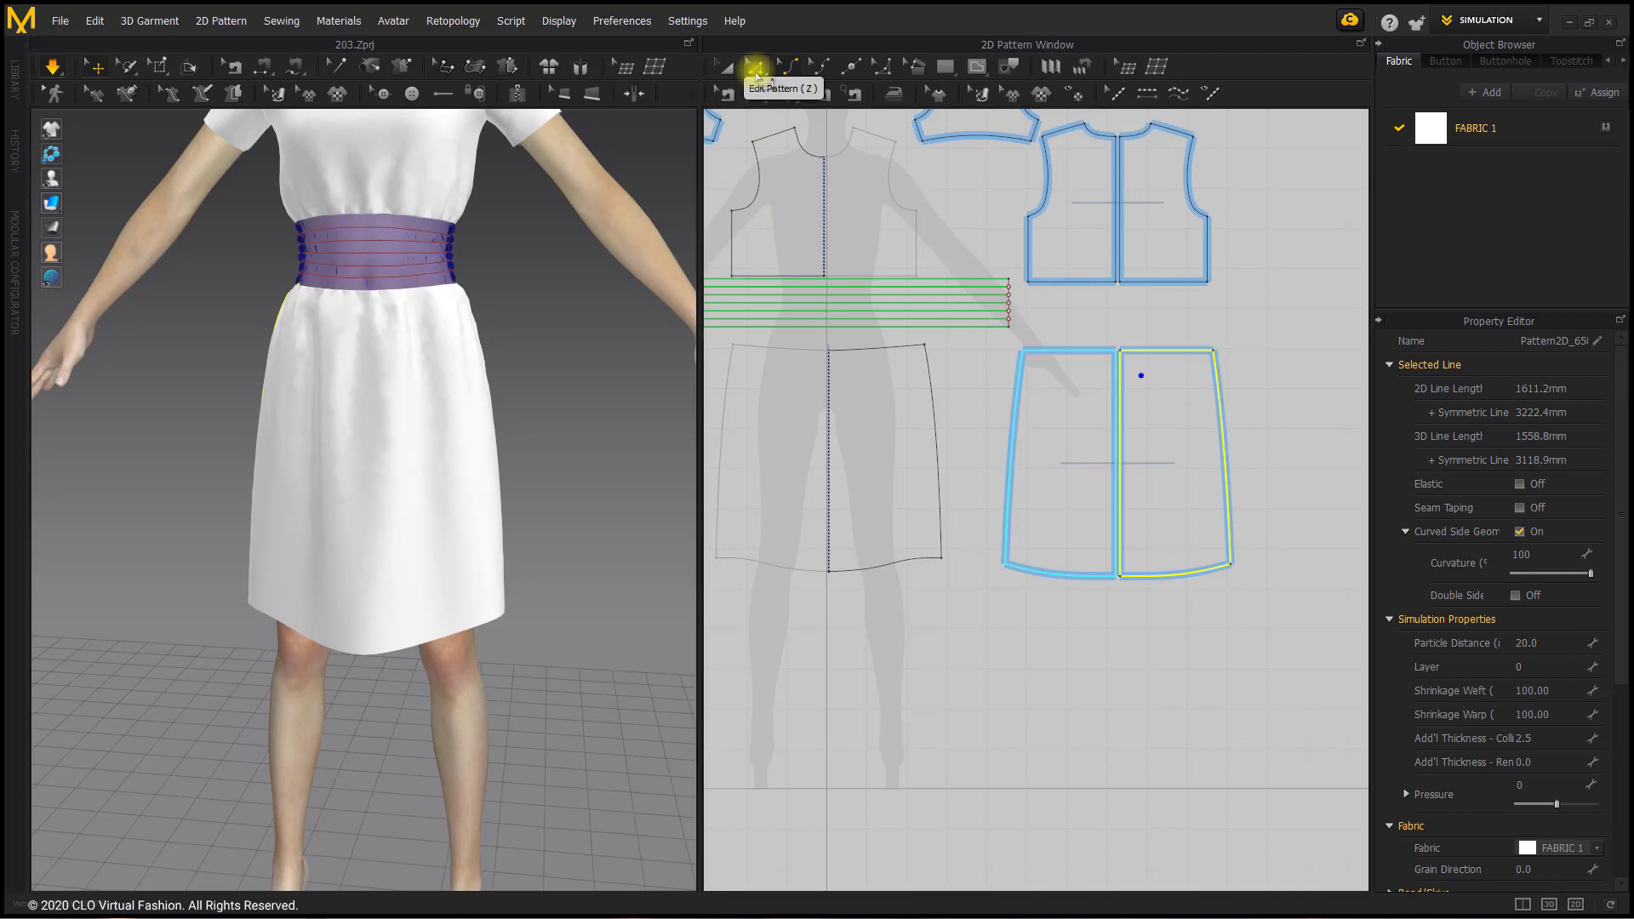
pyautogui.click(925, 610)
pyautogui.click(919, 566)
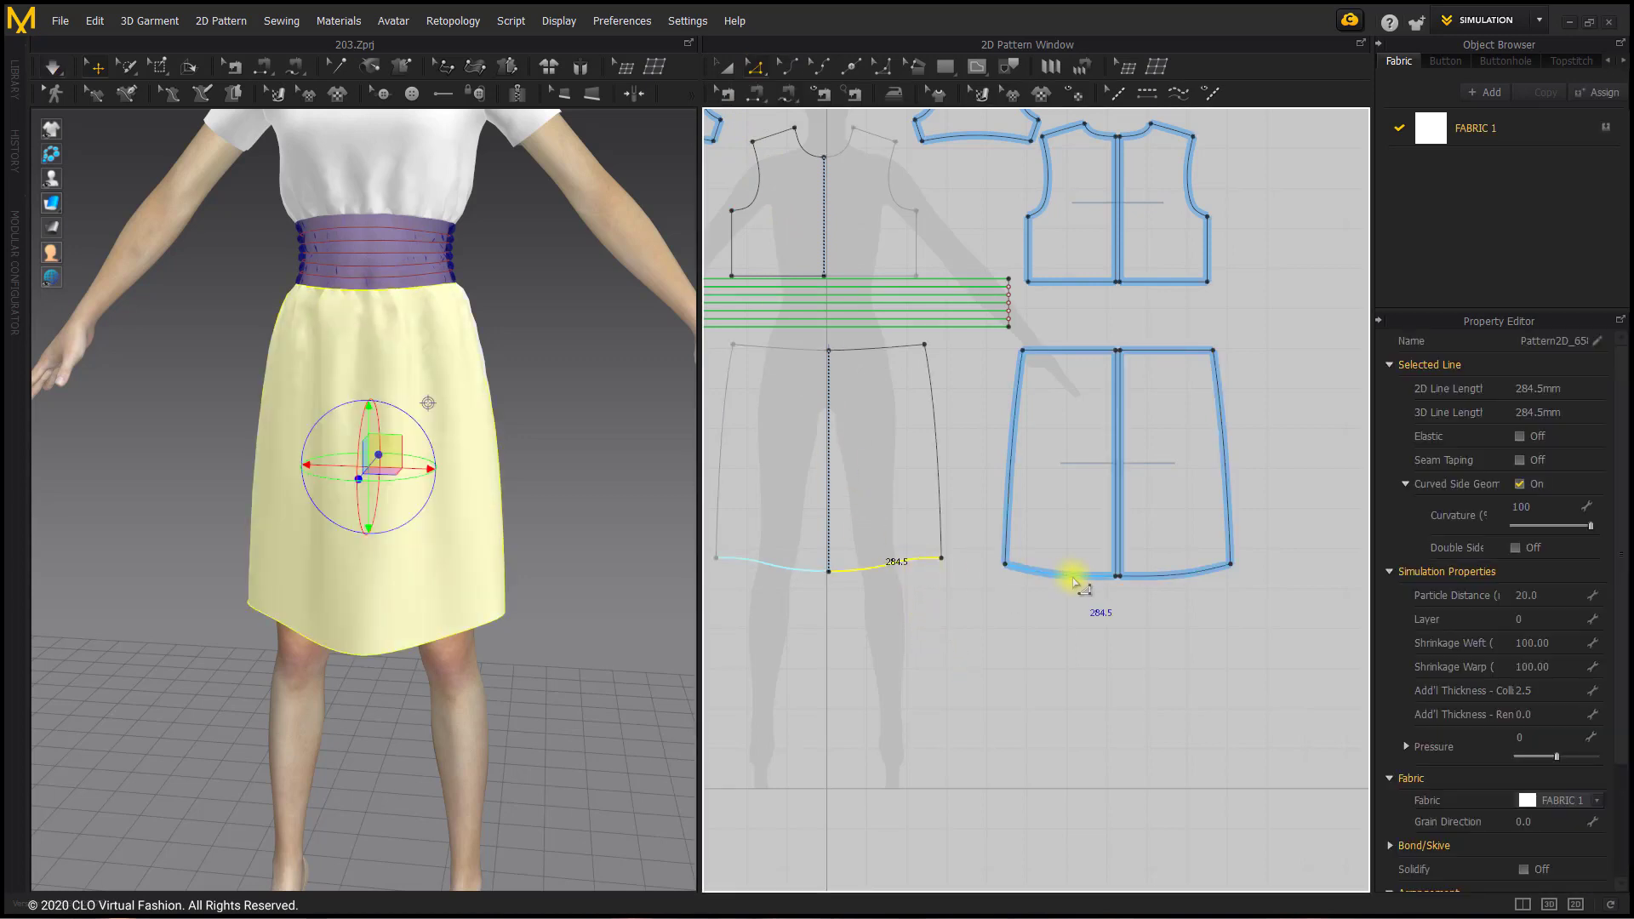
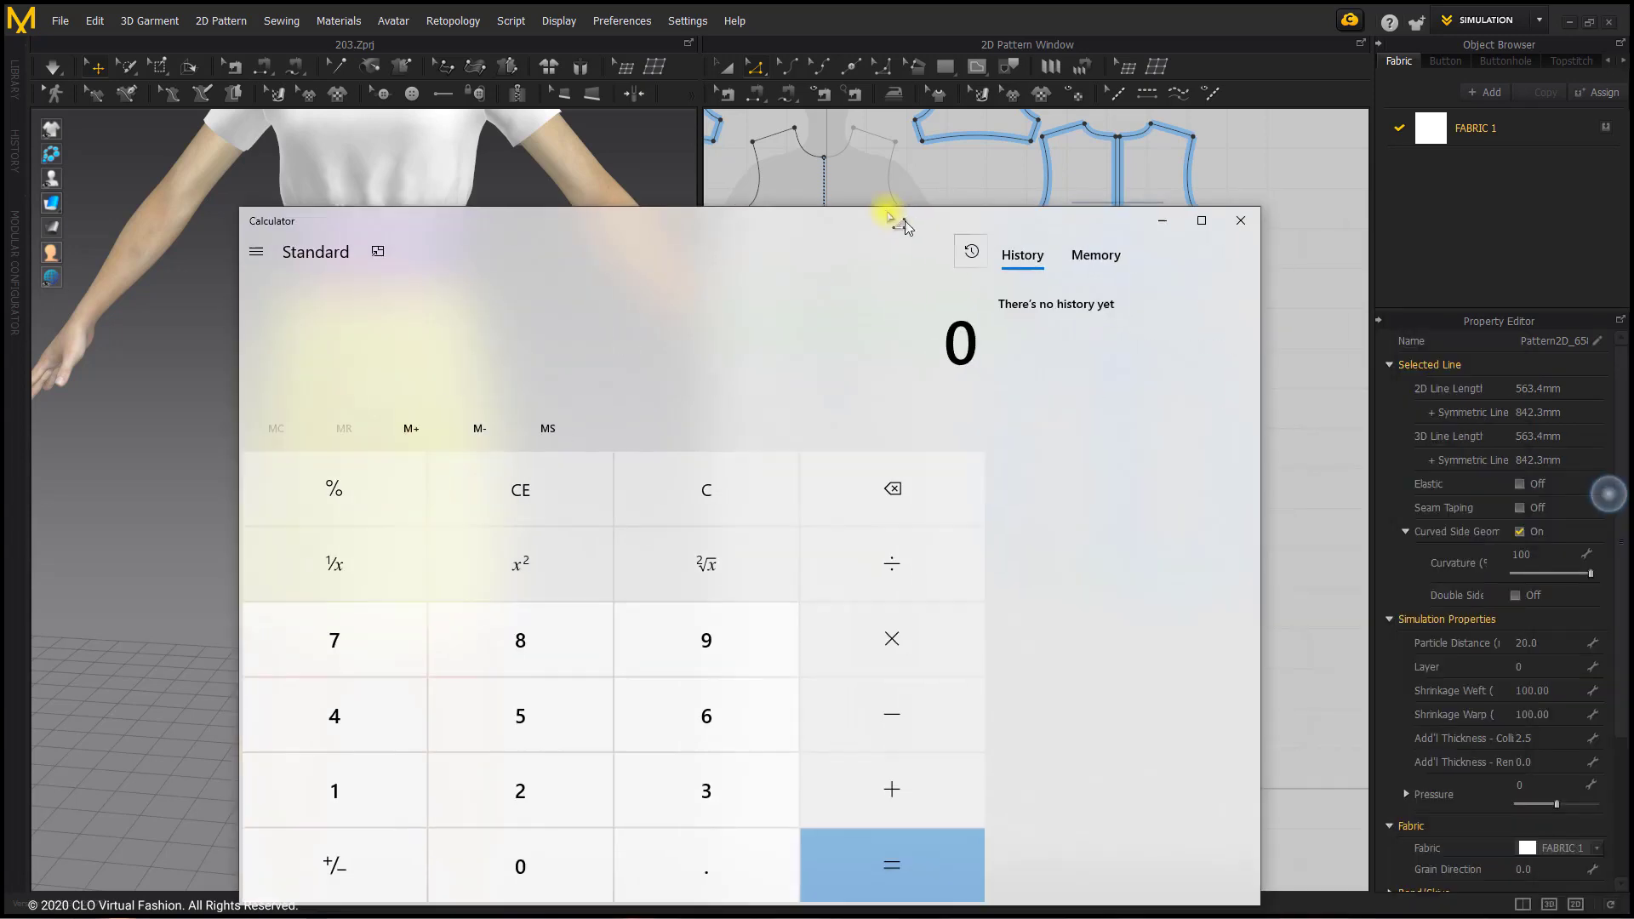
# Step: Multiply the combined front and back hem length of 563.4 by 3 in the Calculator
pyautogui.moveTo(887, 212)
pyautogui.mouseDown()
pyautogui.moveTo(1040, 169)
pyautogui.moveTo(614, 175)
pyautogui.moveTo(912, 194)
pyautogui.mouseUp()
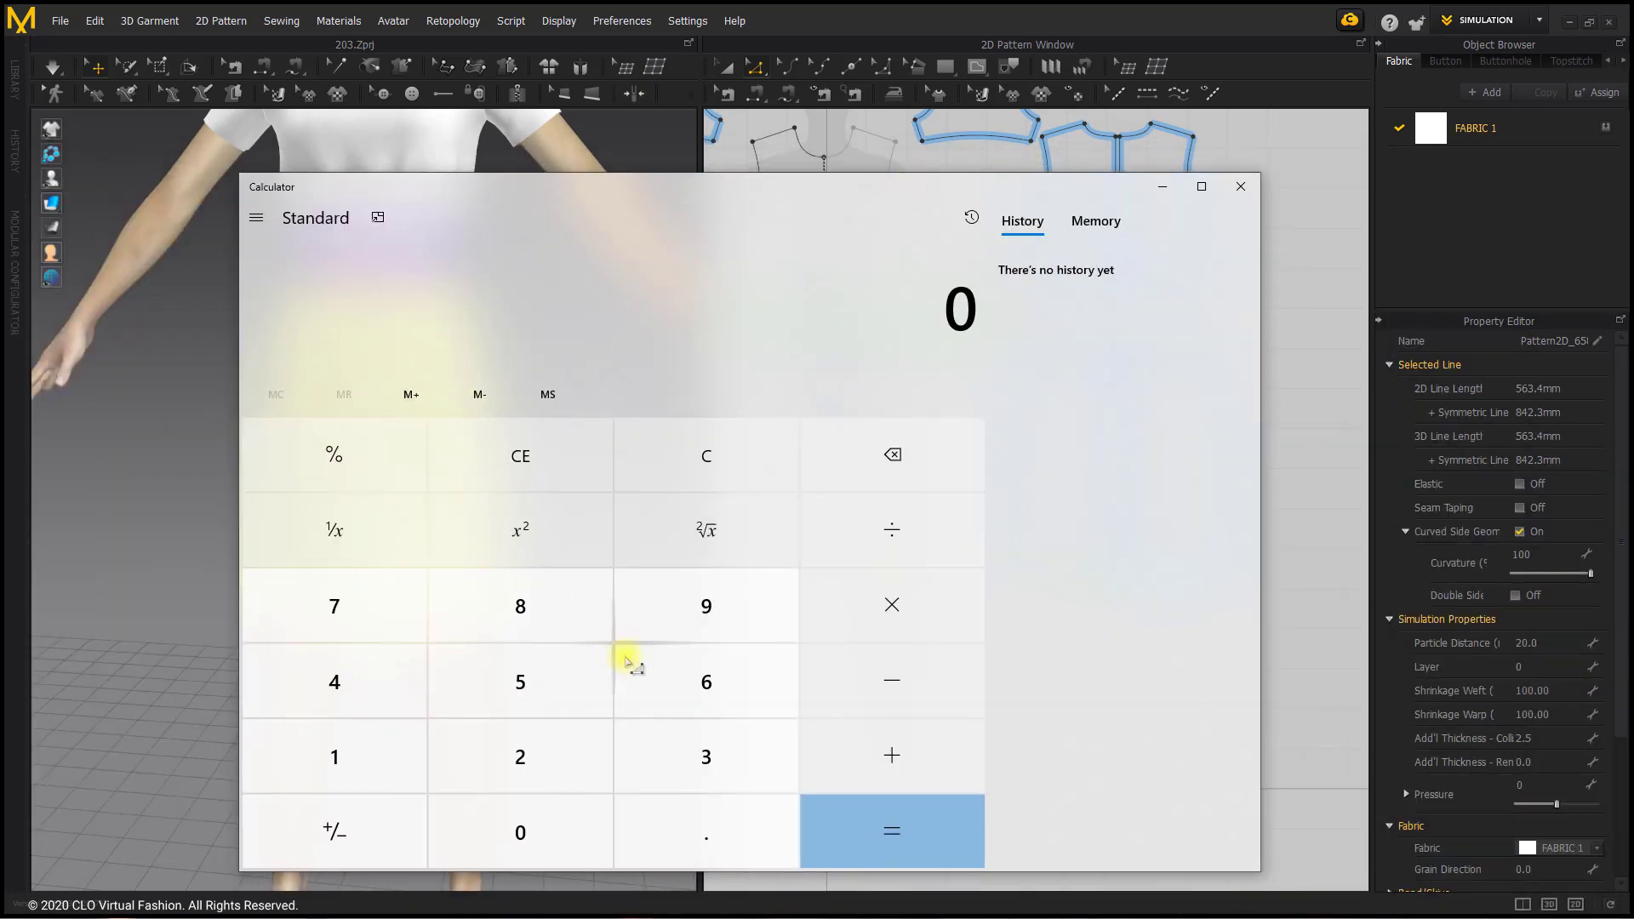
pyautogui.click(601, 704)
pyautogui.click(673, 710)
pyautogui.click(719, 759)
pyautogui.click(700, 830)
pyautogui.click(404, 704)
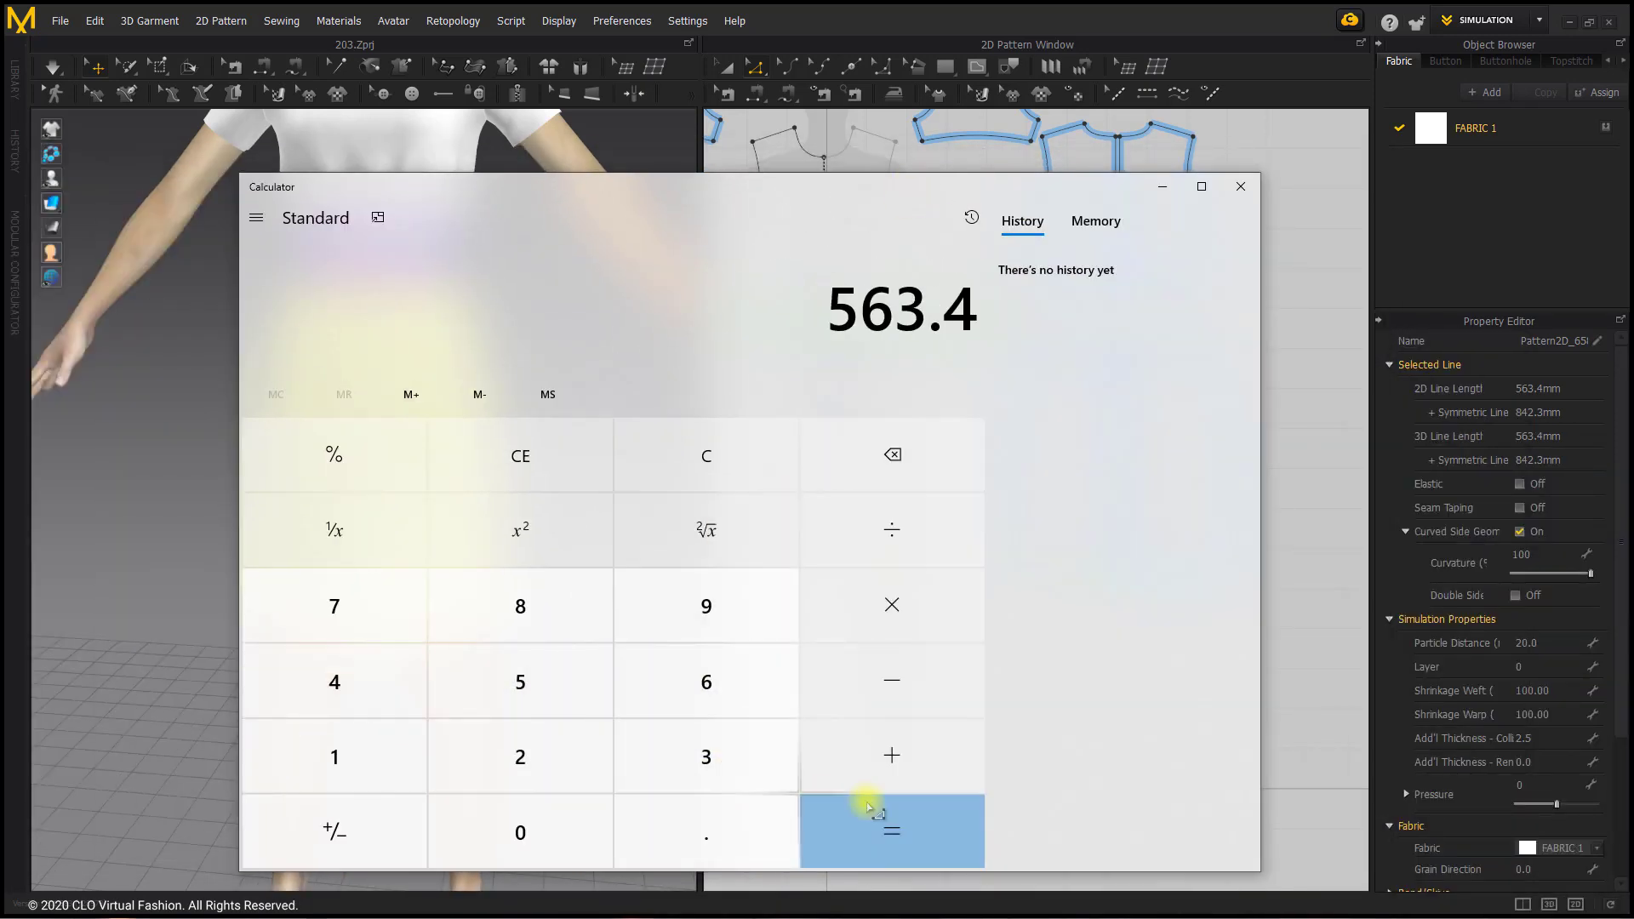
pyautogui.click(851, 611)
pyautogui.click(741, 792)
pyautogui.click(904, 811)
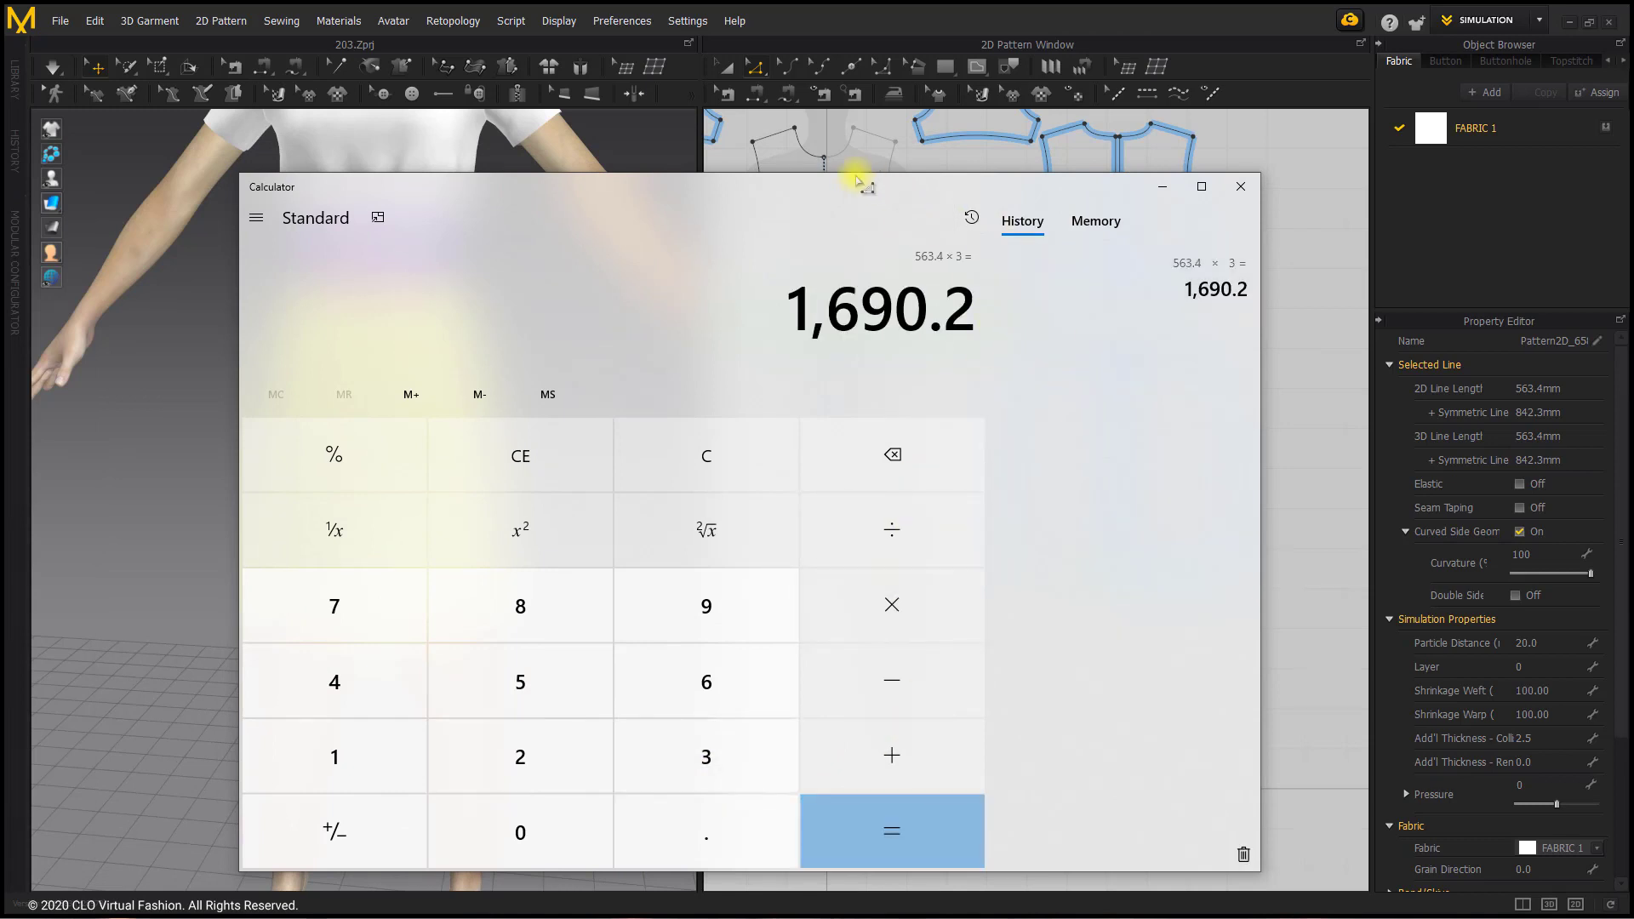
pyautogui.moveTo(860, 194); pyautogui.dragTo(1633, 655)
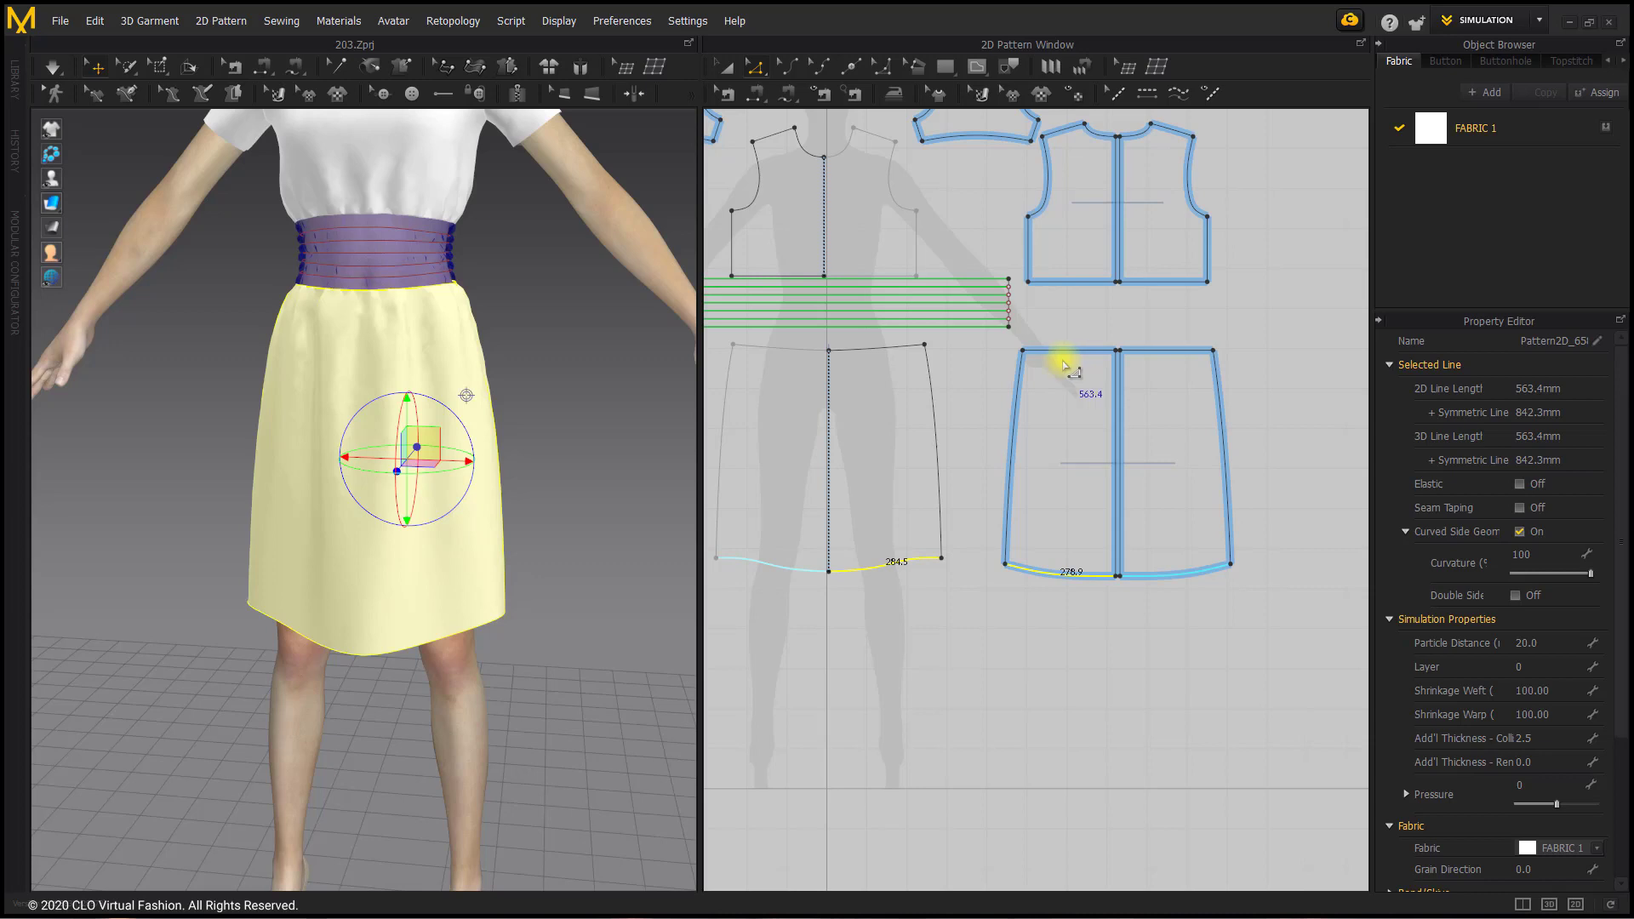
# Step: Create a rectangular strip pattern 1690.2 mm wide and 50 mm high below the skirt pieces
pyautogui.click(945, 75)
pyautogui.click(955, 109)
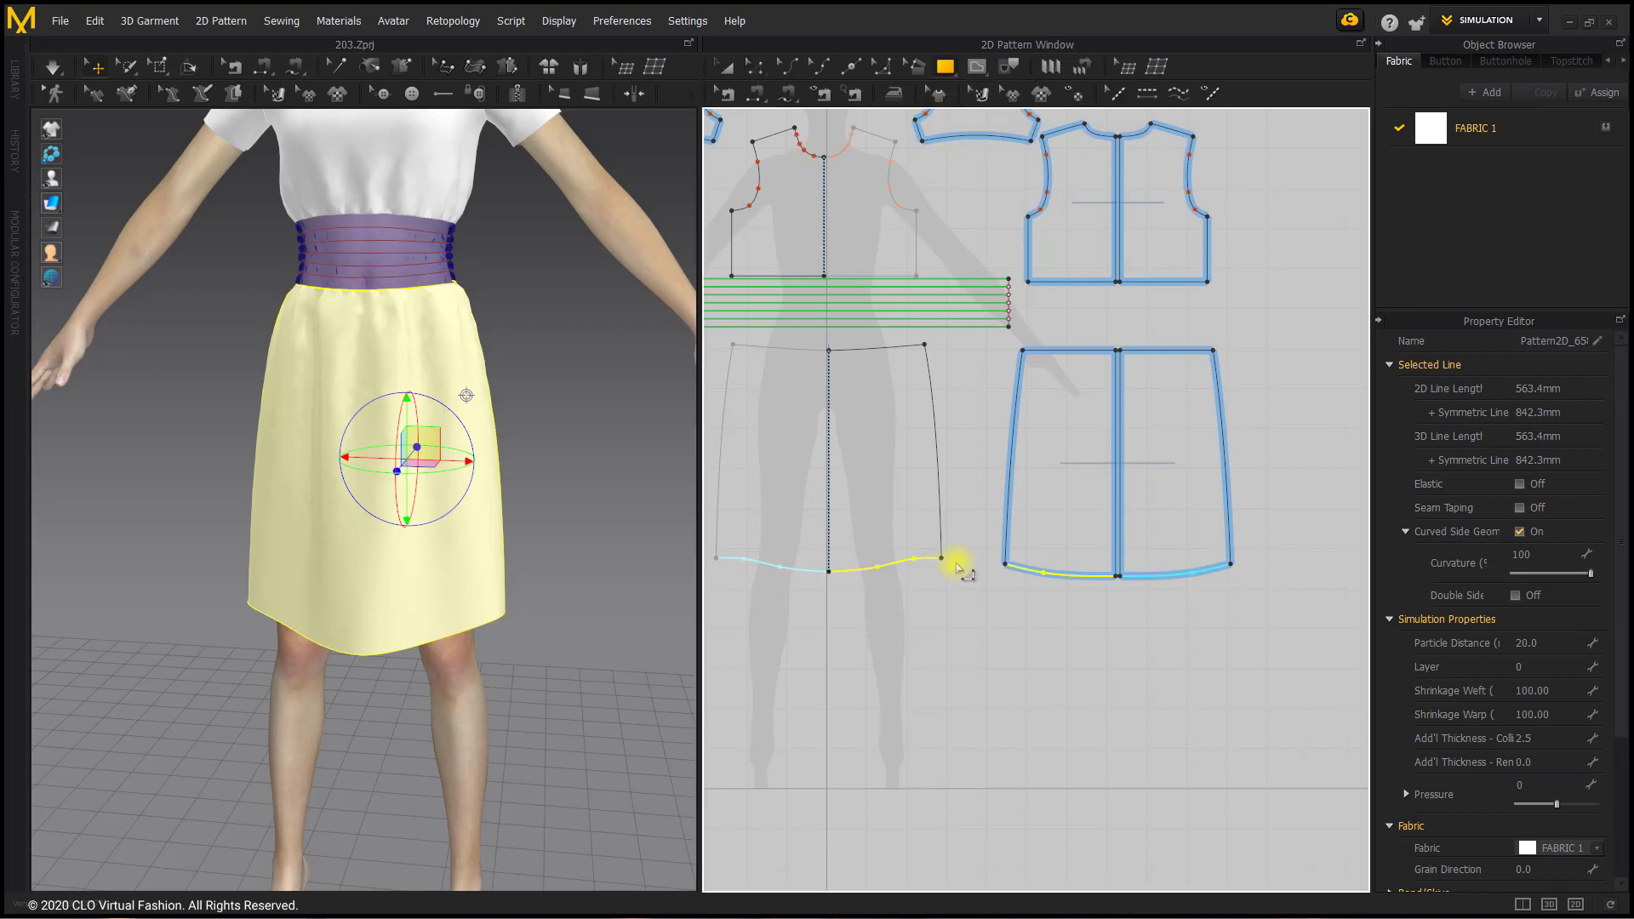
pyautogui.click(945, 647)
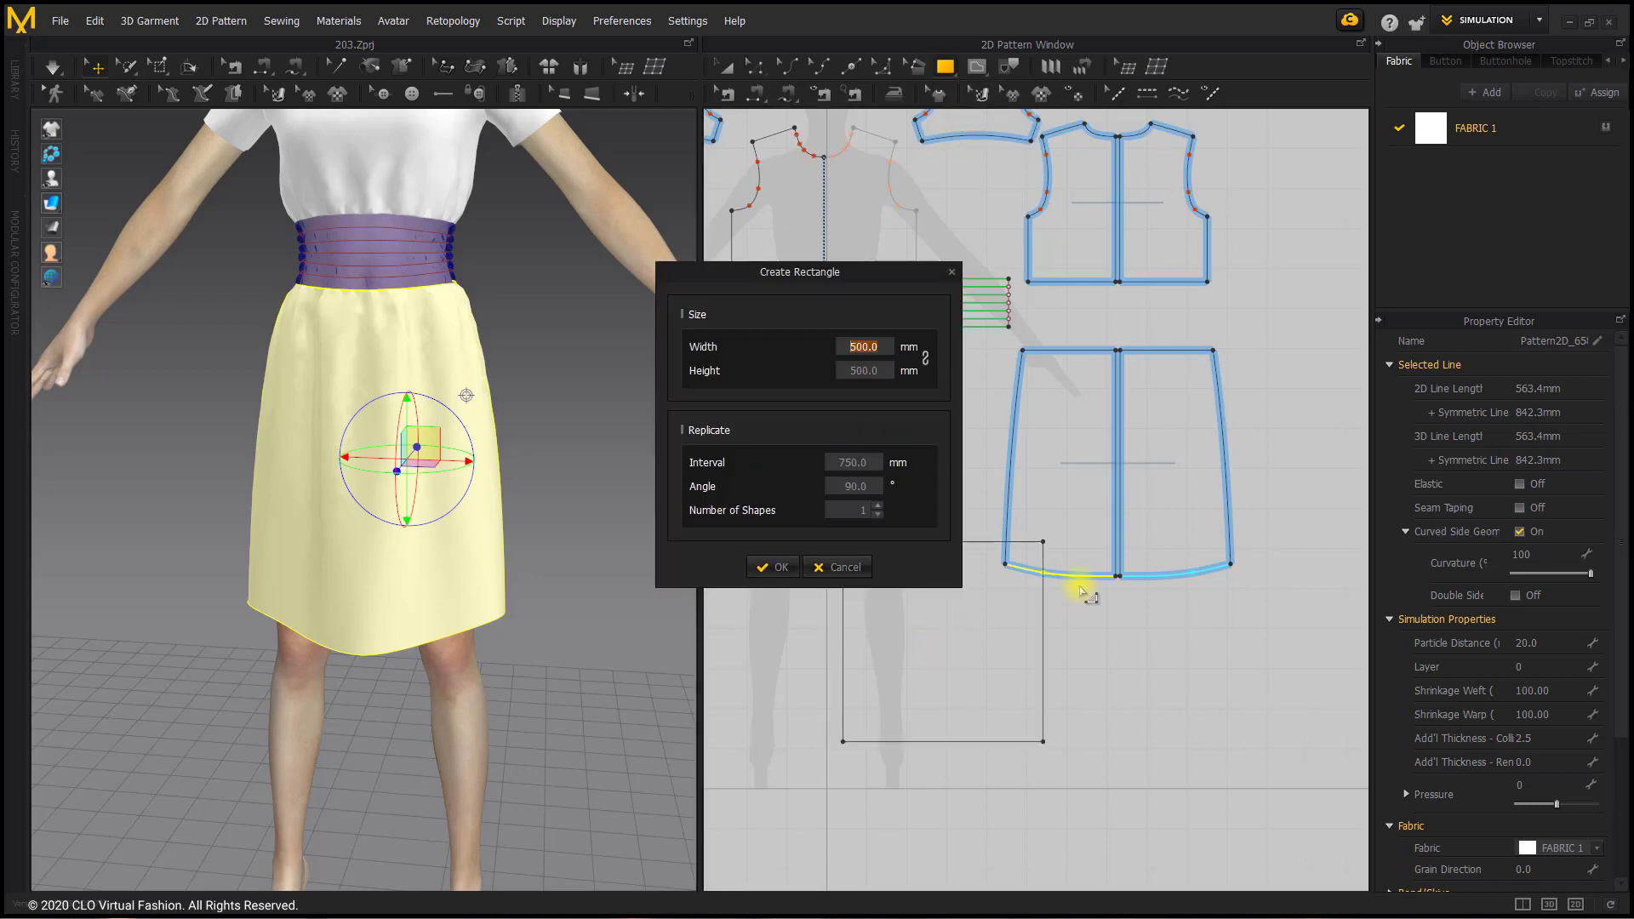
pyautogui.write('1690.2')
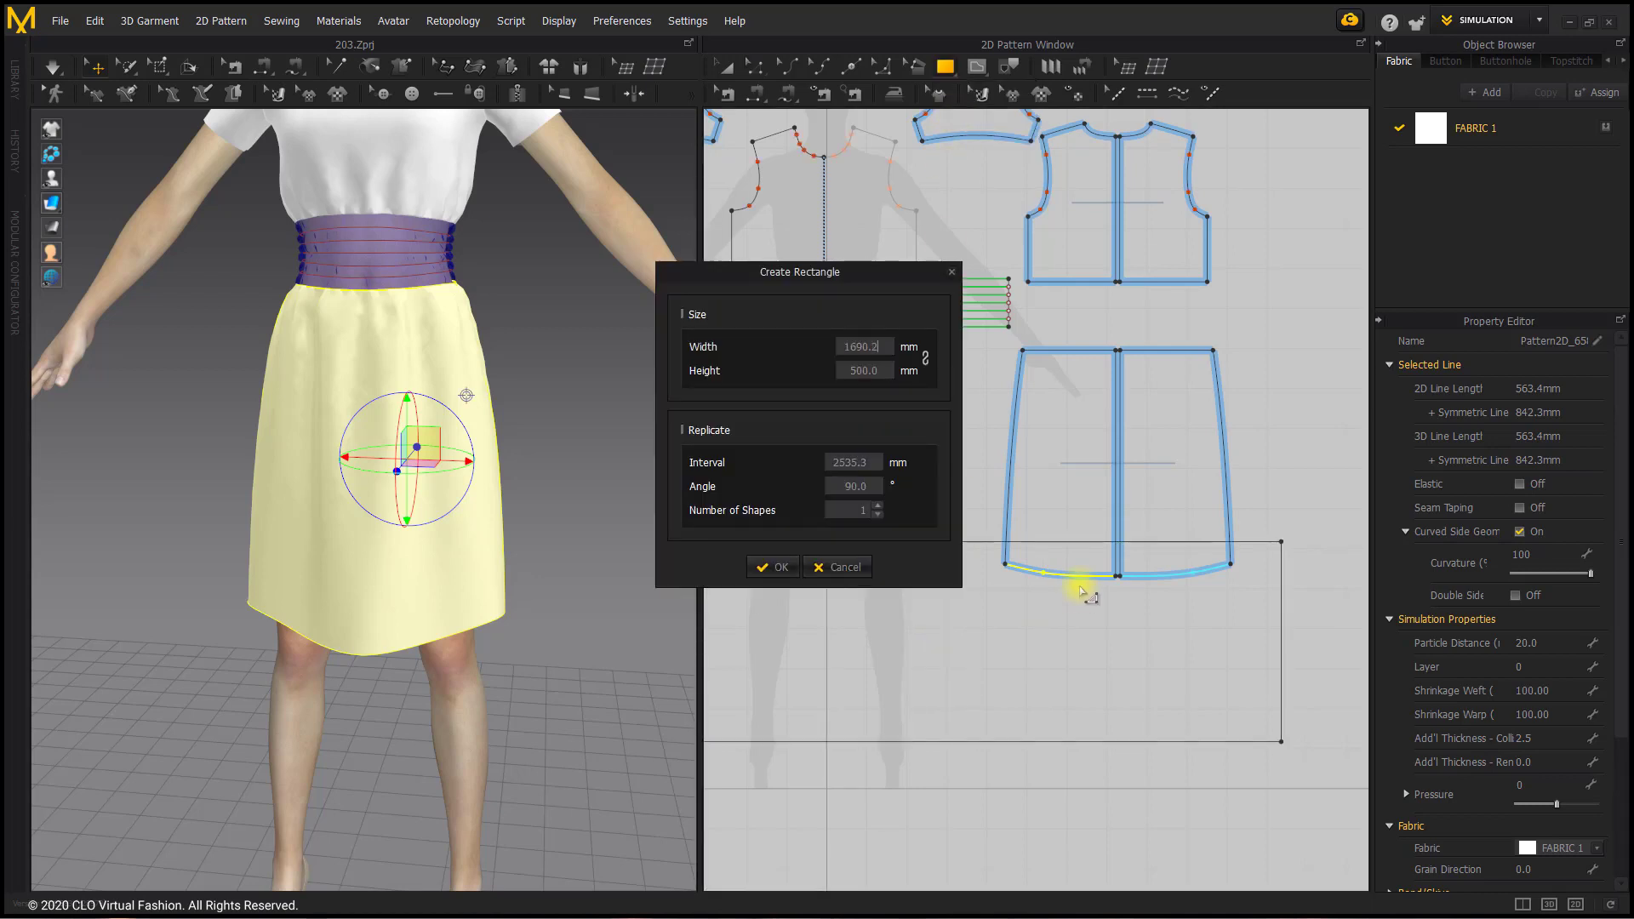
pyautogui.moveTo(849, 274); pyautogui.dragTo(528, 265)
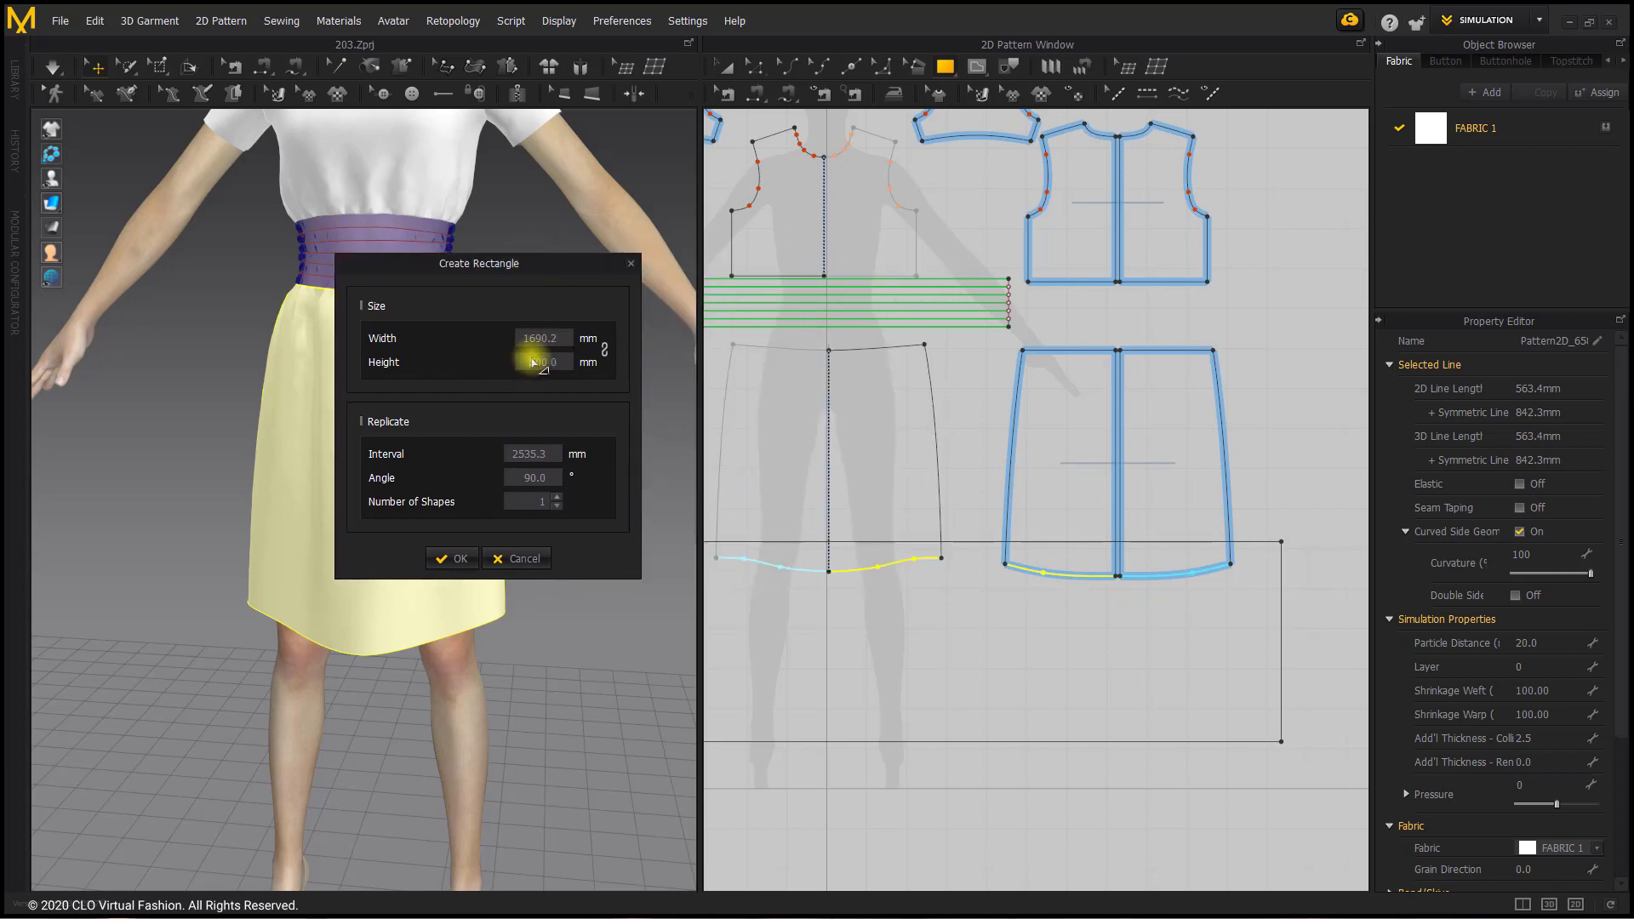
pyautogui.doubleClick(557, 363)
pyautogui.write('50')
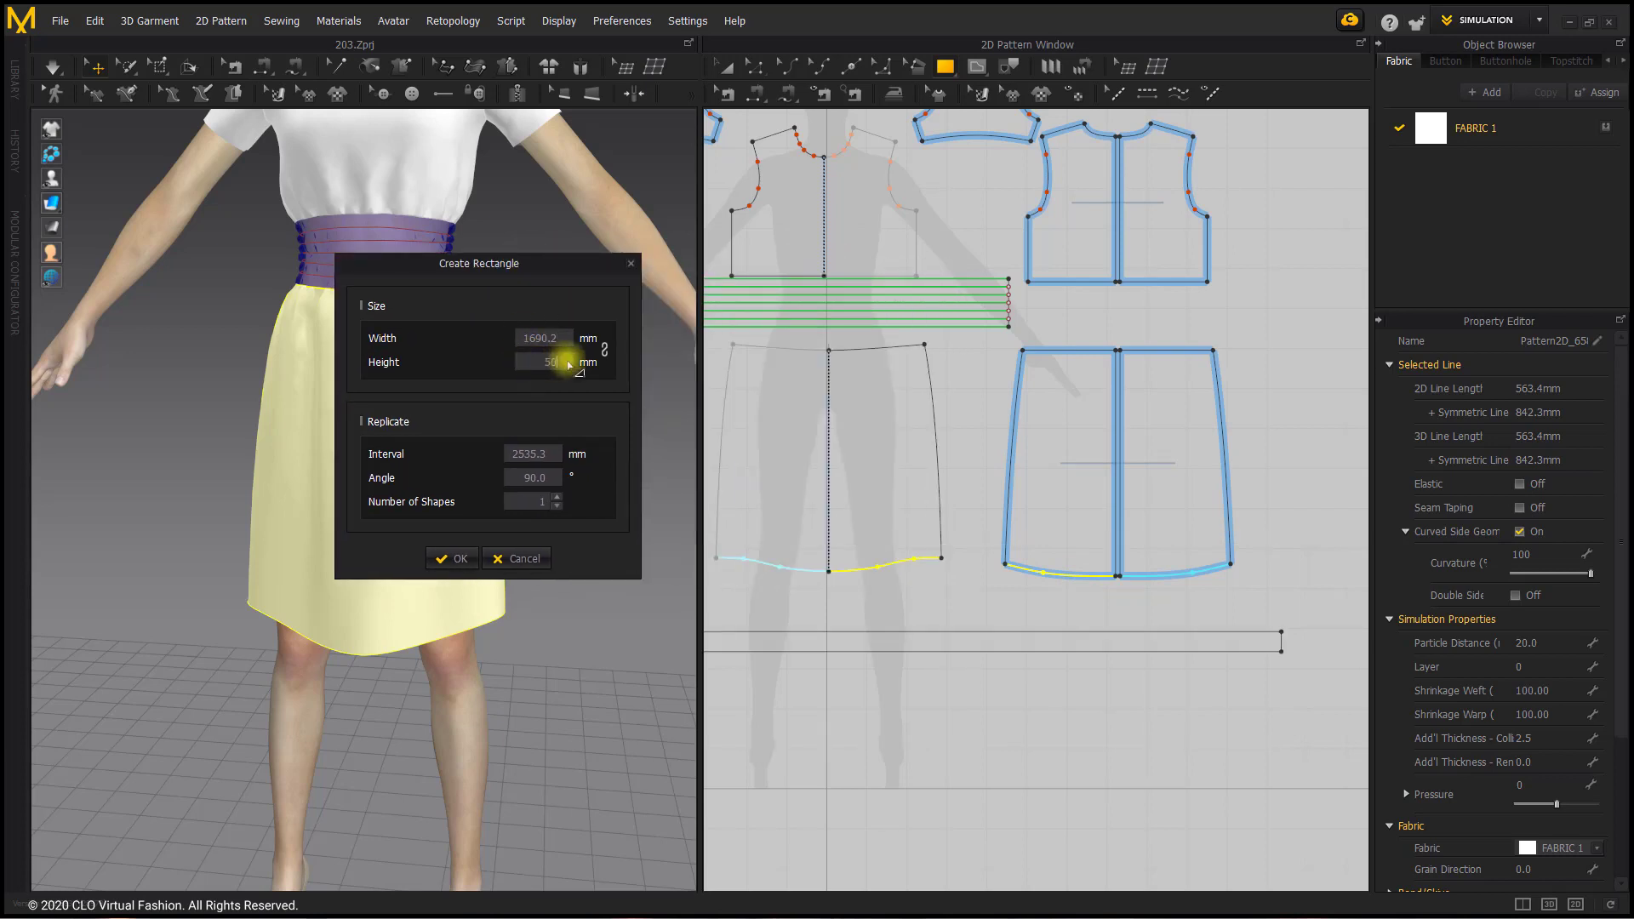
pyautogui.click(458, 559)
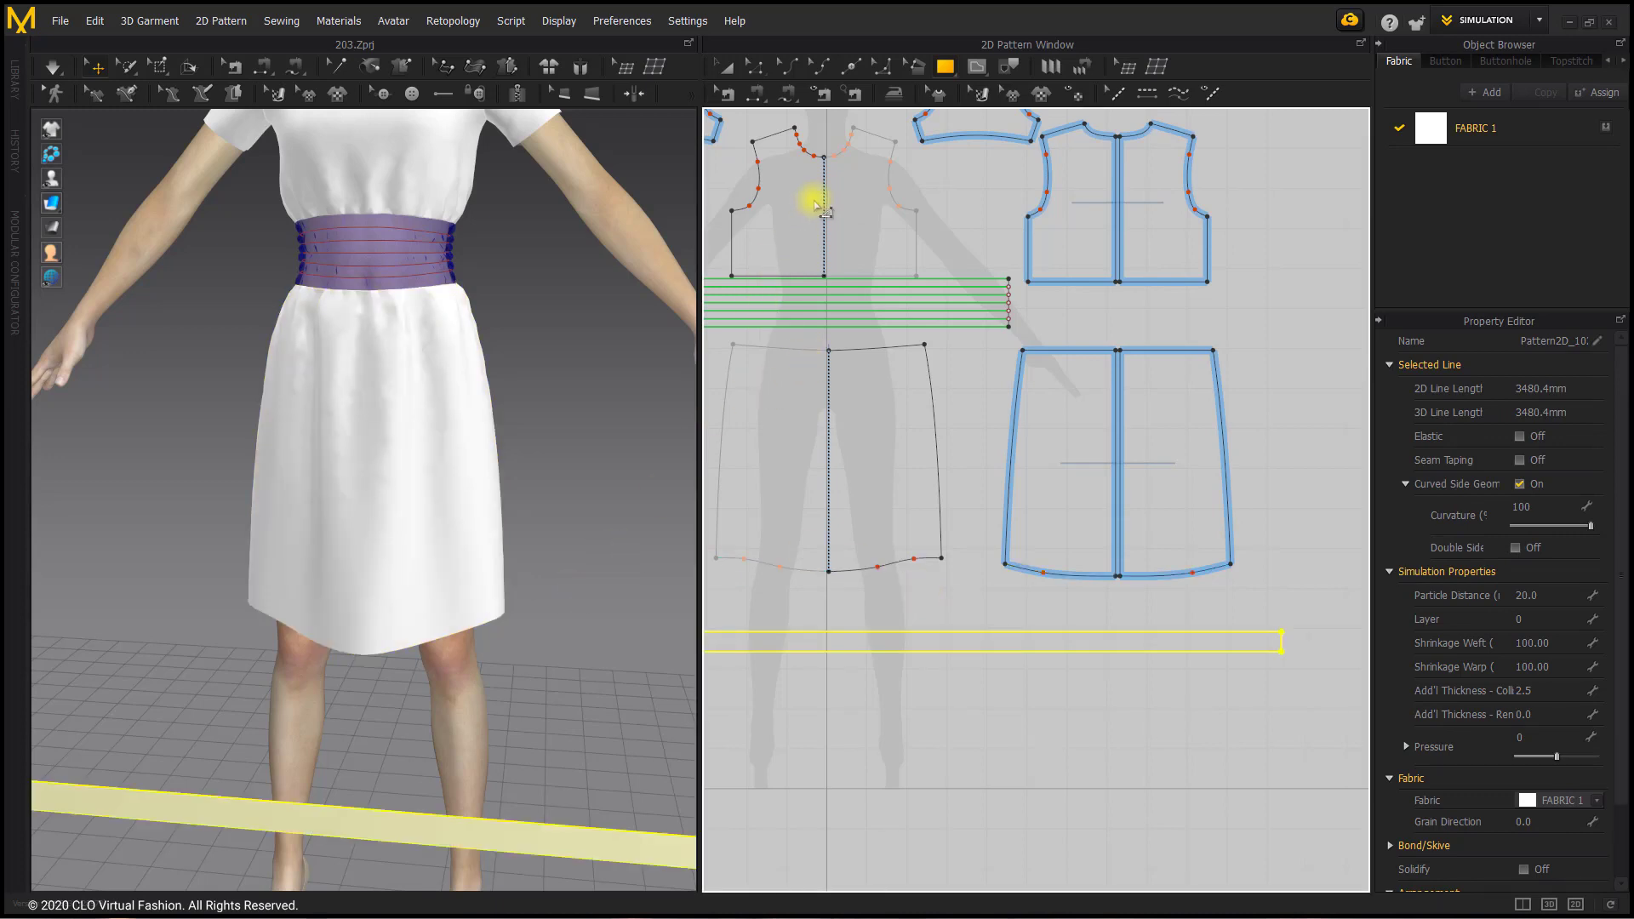
# Step: Sew the strip's upper long edge with Free Sewing to the left back, whole front and right back skirt hems in sequence
pyautogui.click(783, 99)
pyautogui.scroll(-5, 923, 354)
pyautogui.scroll(2, 1004, 411)
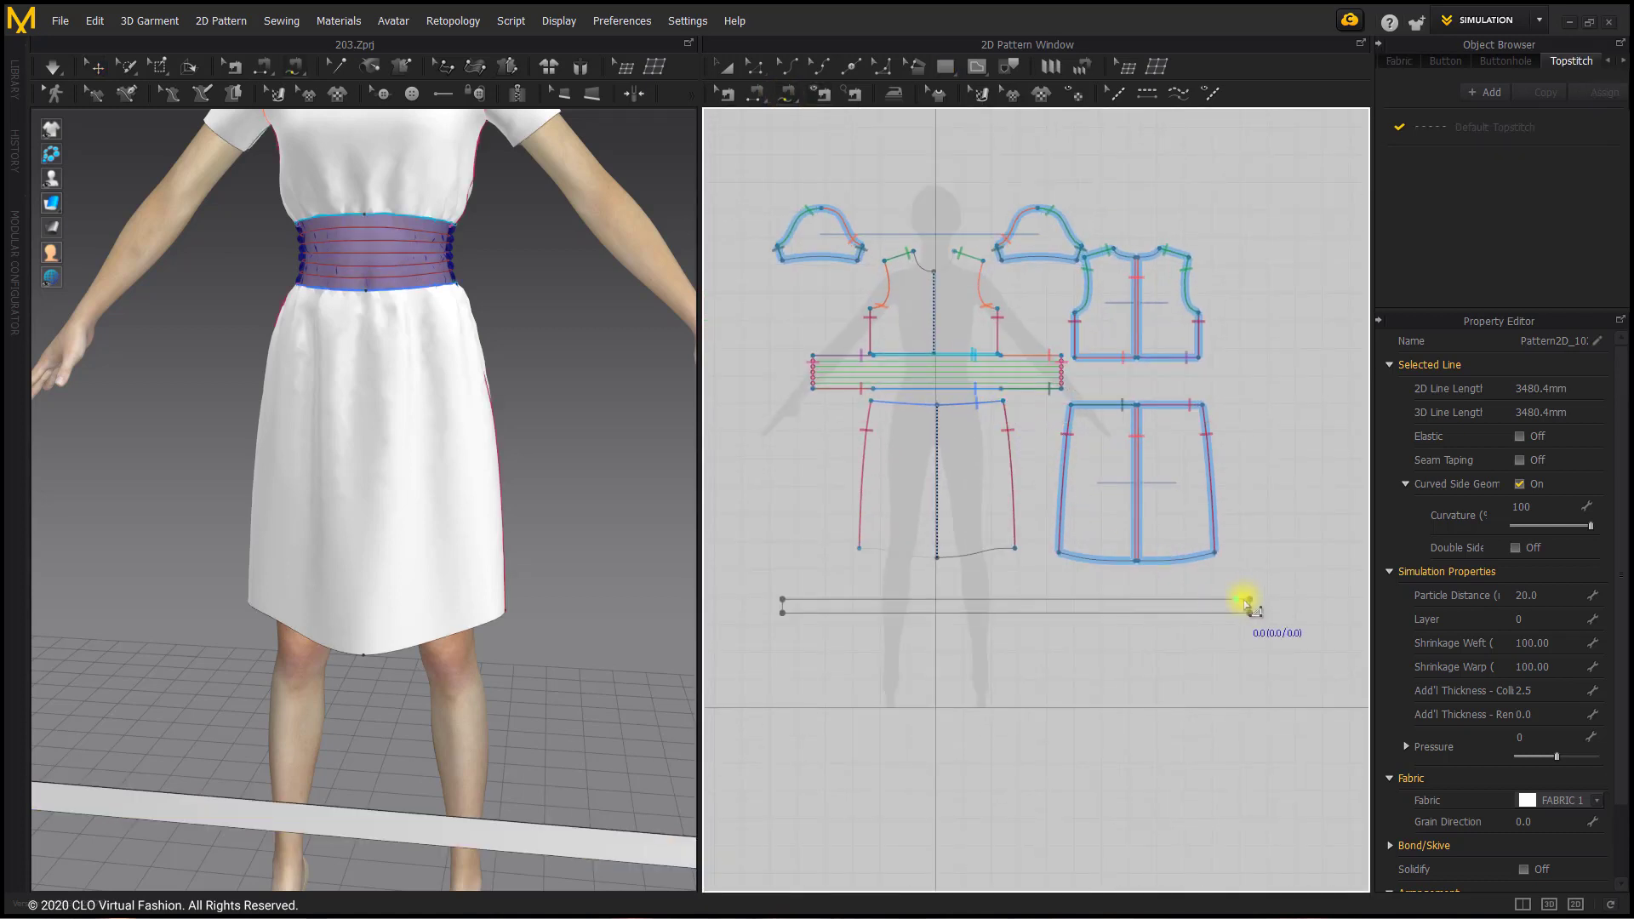
pyautogui.click(1248, 600)
pyautogui.click(780, 600)
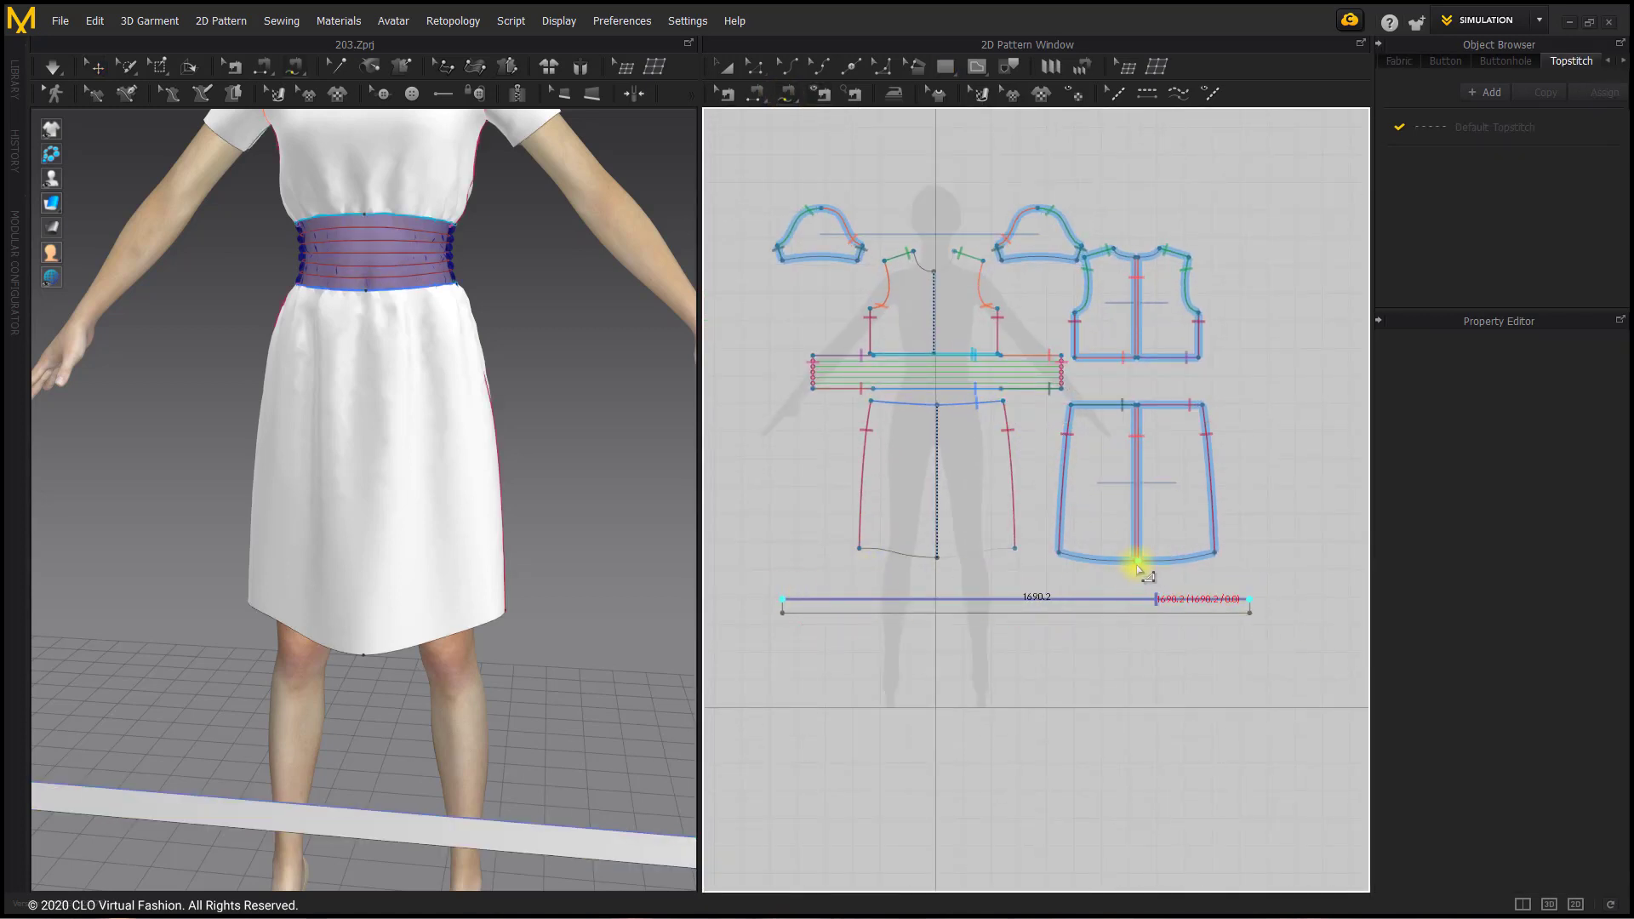
pyautogui.click(1135, 564)
pyautogui.click(1058, 555)
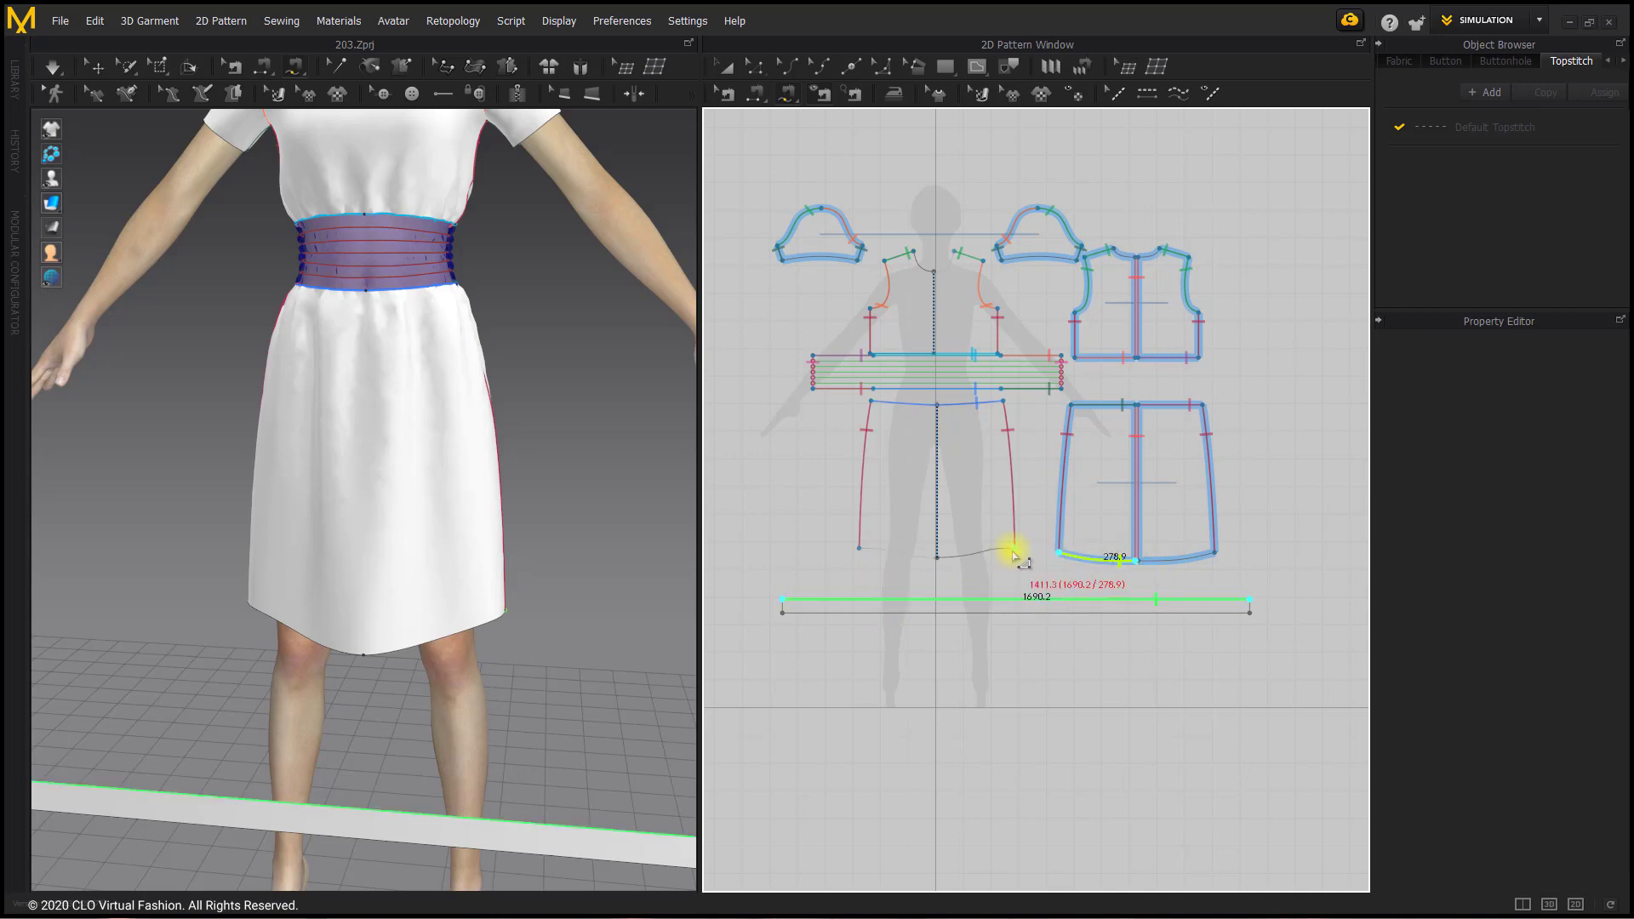
pyautogui.click(1015, 551)
pyautogui.click(861, 550)
pyautogui.click(1215, 552)
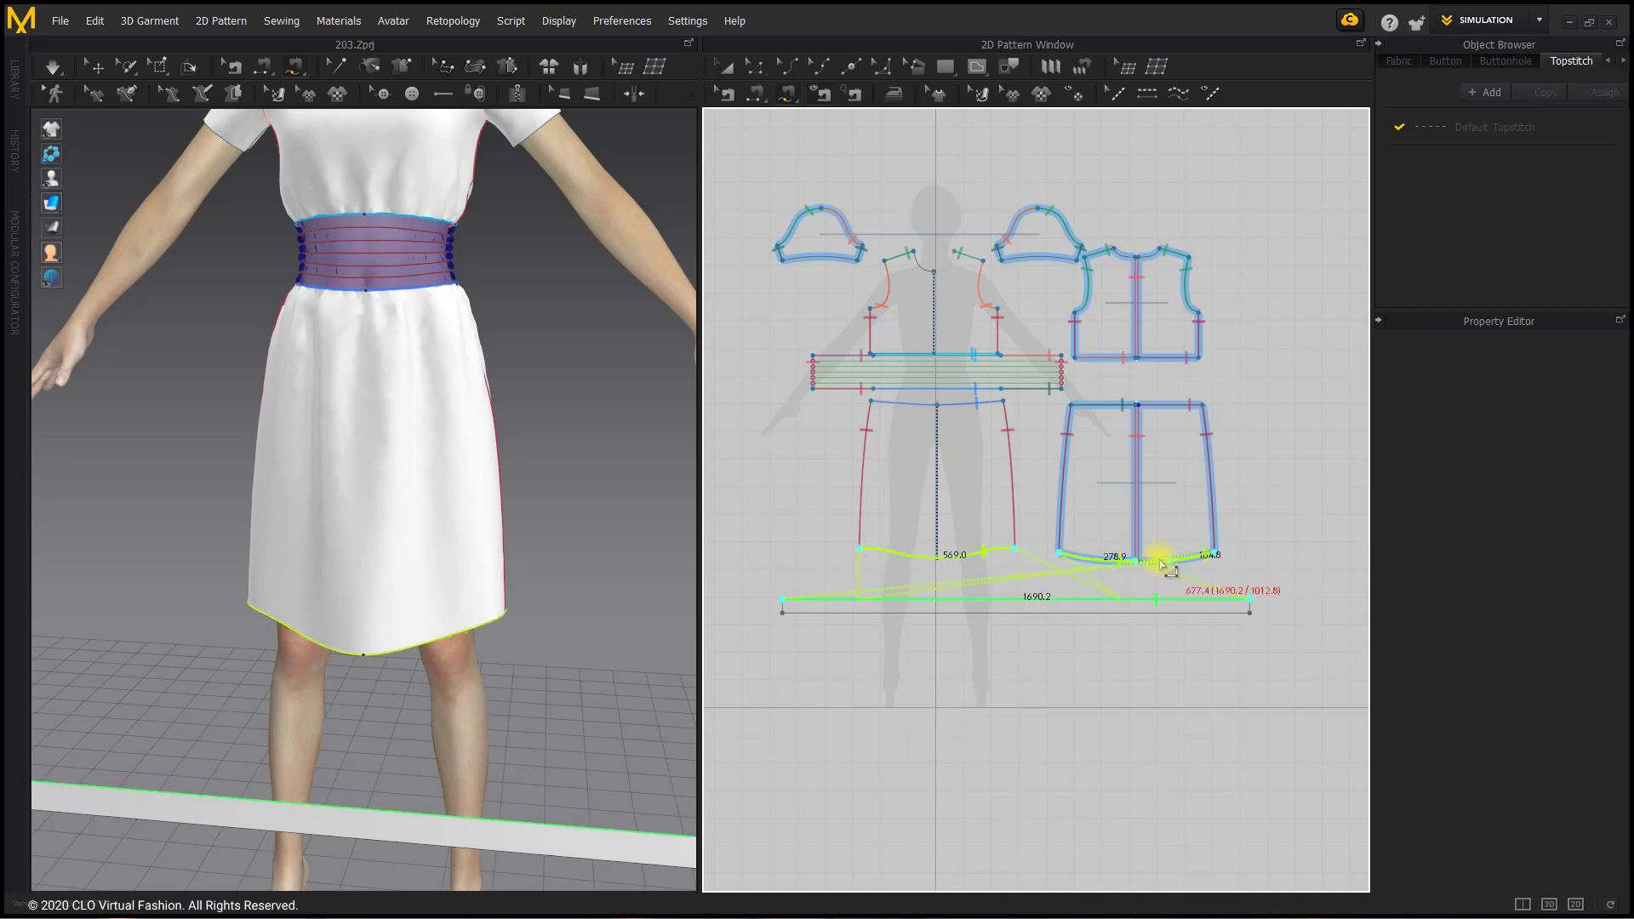
pyautogui.click(1138, 562)
# Step: Sew the strip's two 50 mm short ends to each other to close it into a loop
pyautogui.click(1256, 600)
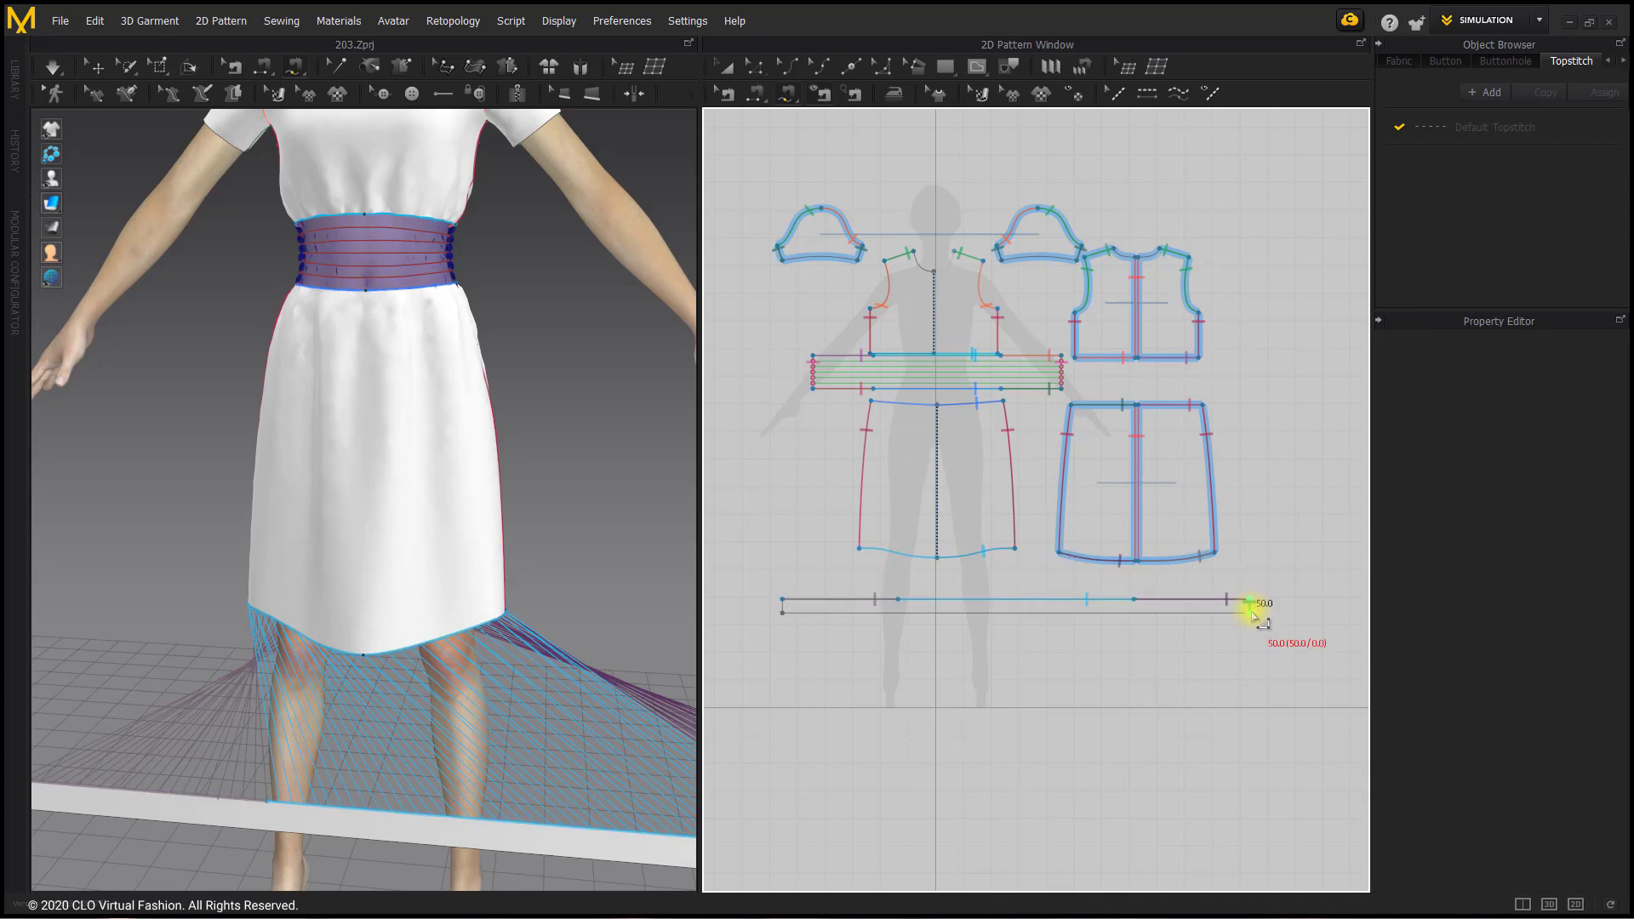
pyautogui.click(789, 606)
pyautogui.click(784, 624)
# Step: Place the hem strip against the skirt in 3D using Superimpose (Side)
pyautogui.scroll(-3, 580, 668)
pyautogui.moveTo(577, 666); pyautogui.dragTo(477, 617, button='middle')
pyautogui.scroll(-1, 477, 617)
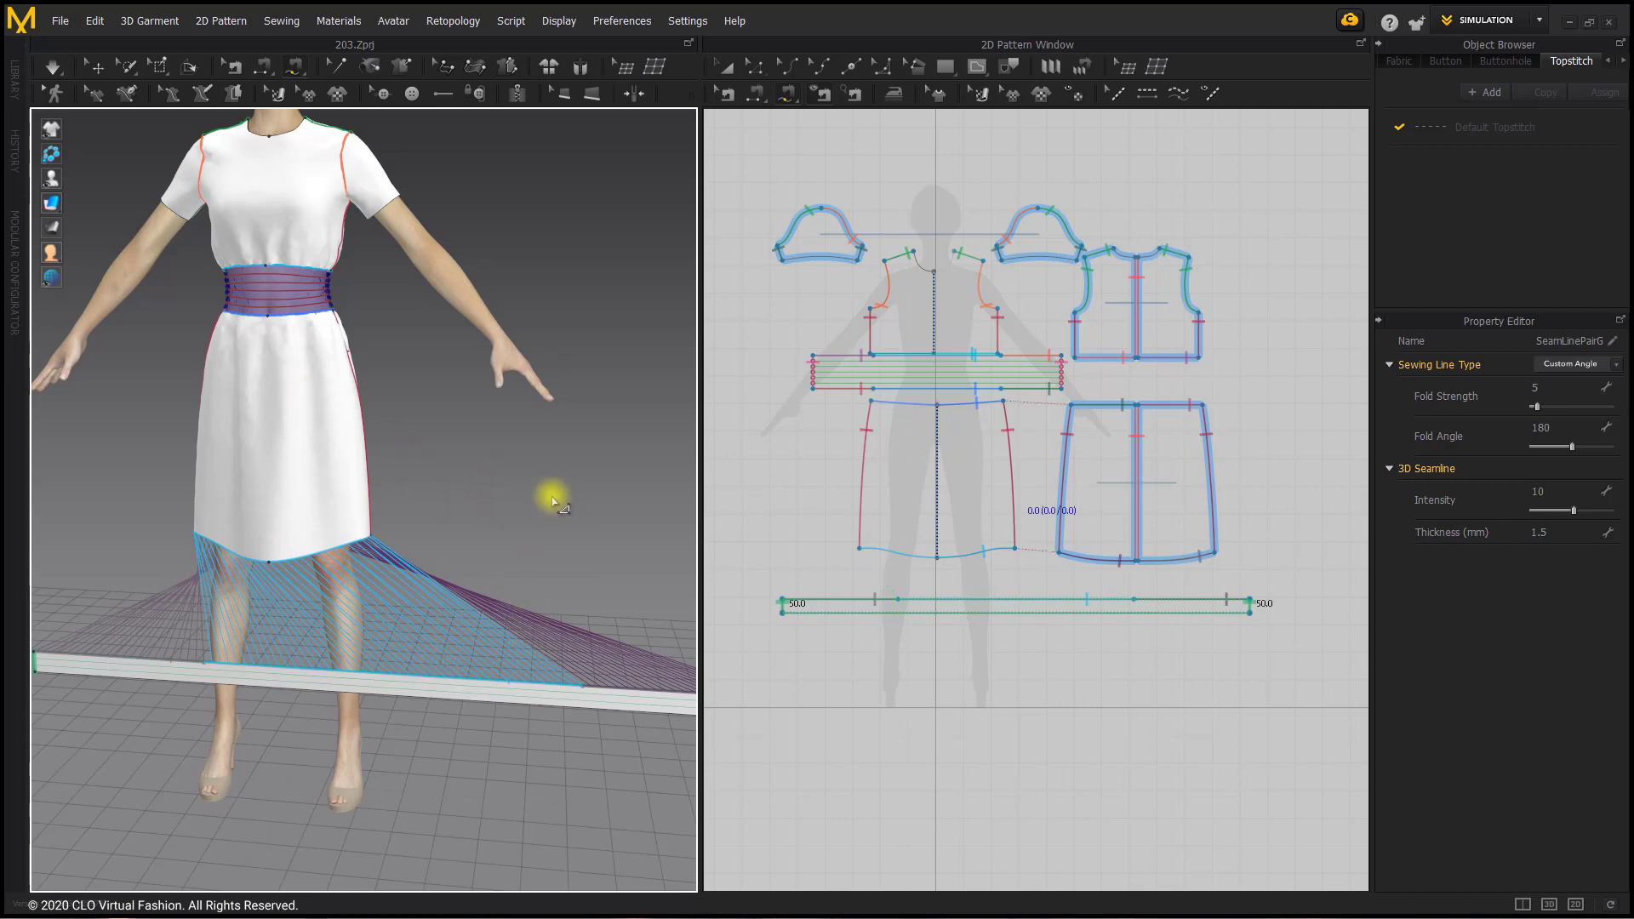
pyautogui.click(91, 72)
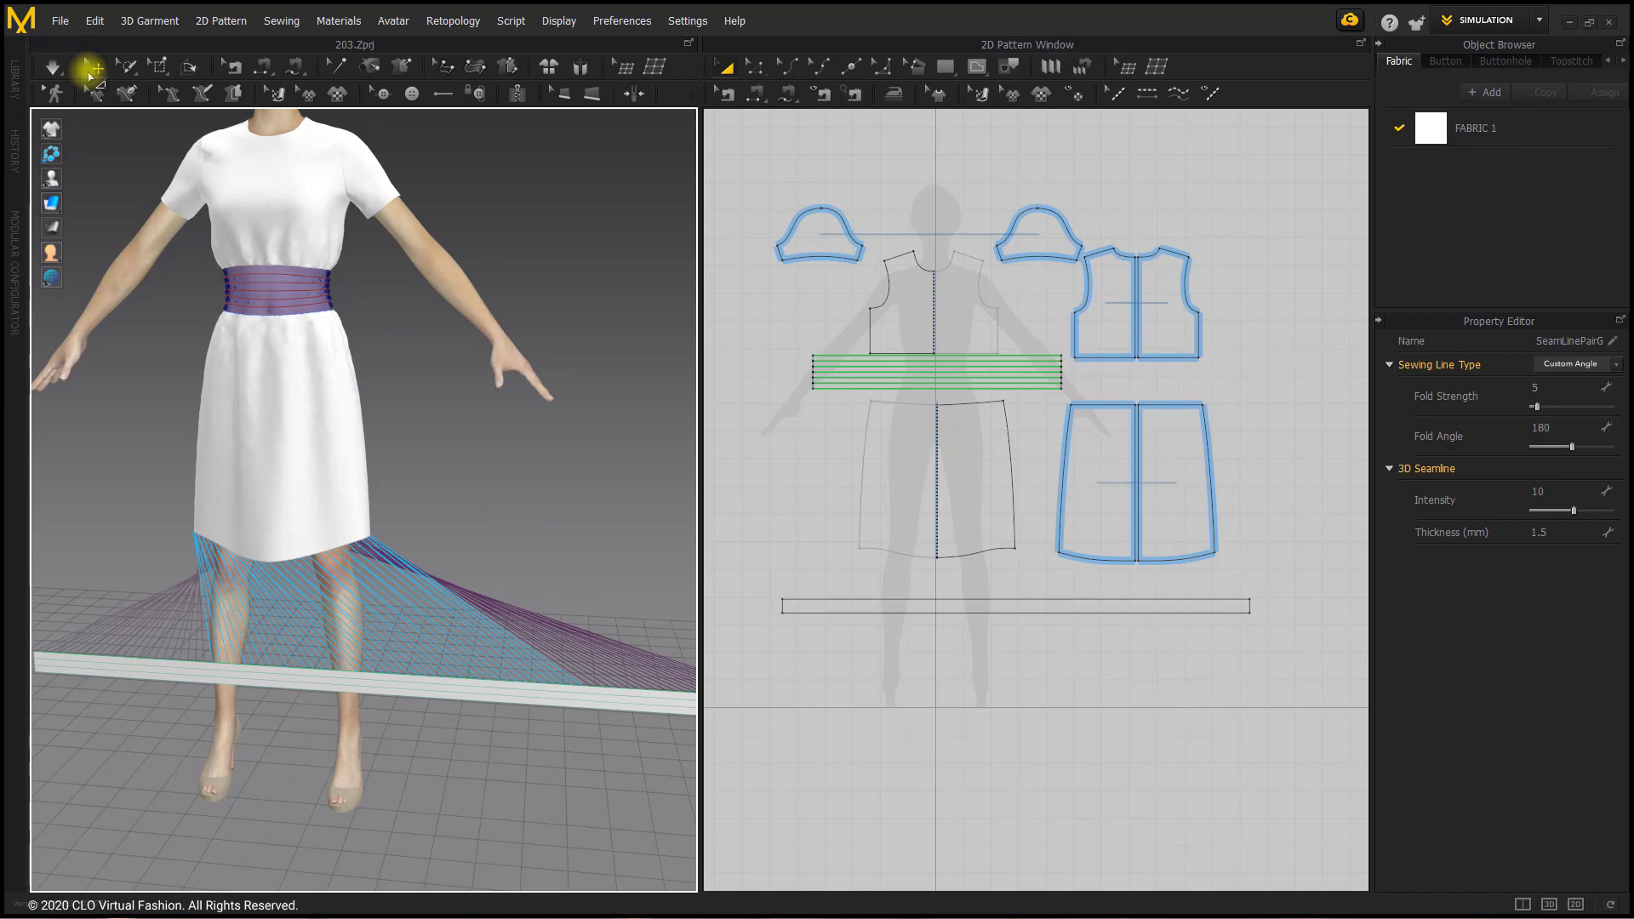
pyautogui.rightClick(440, 696)
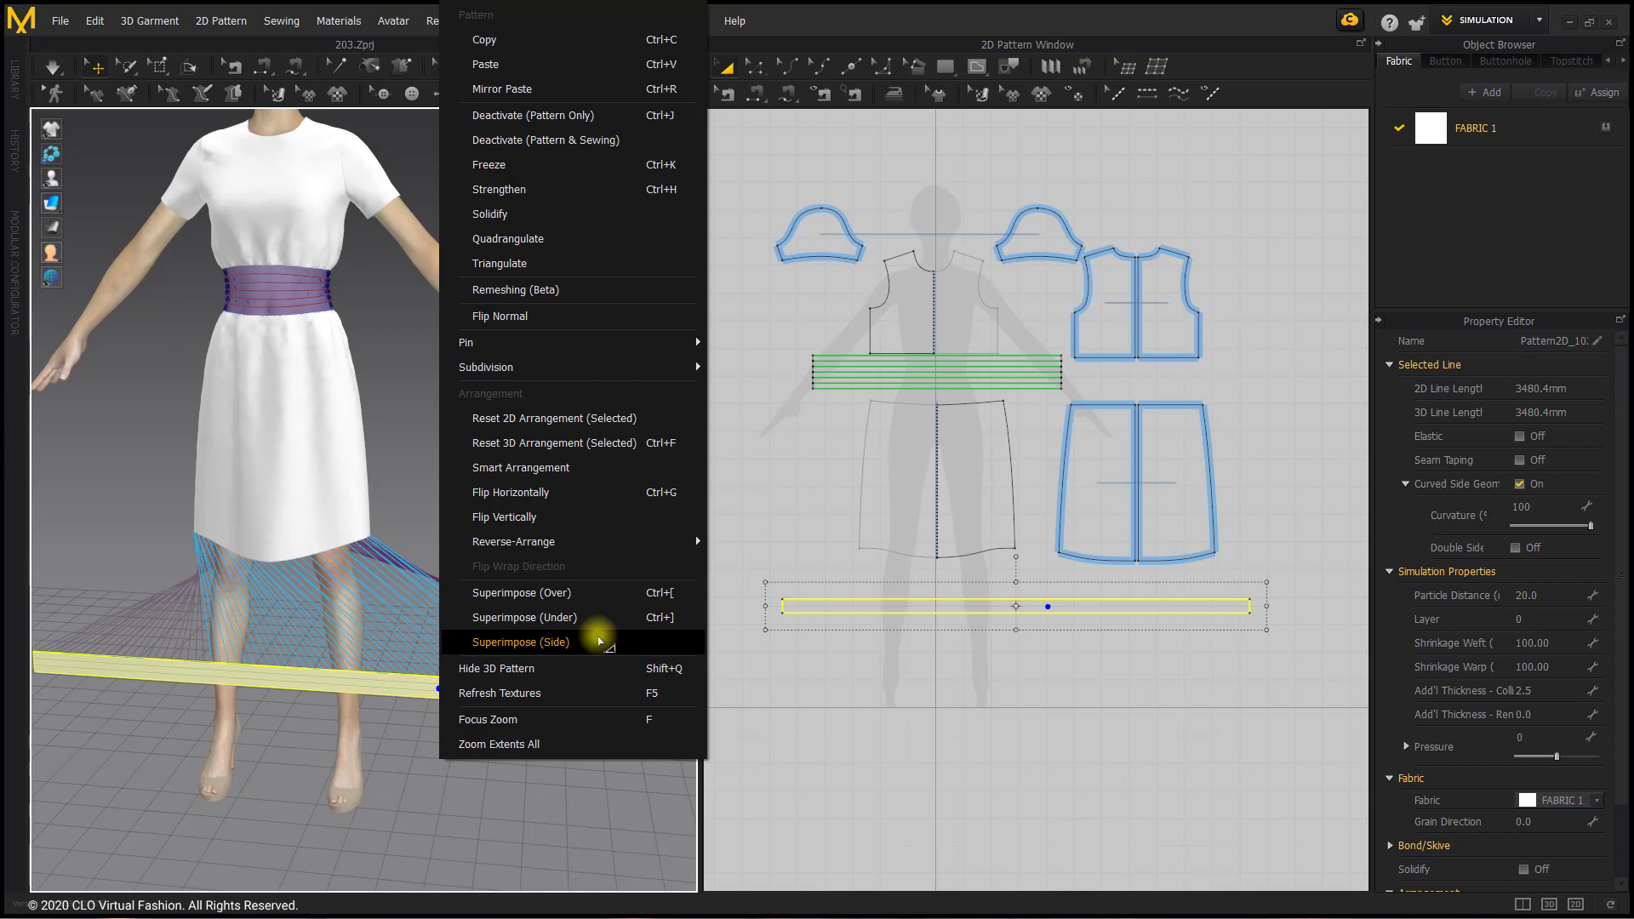
pyautogui.click(600, 640)
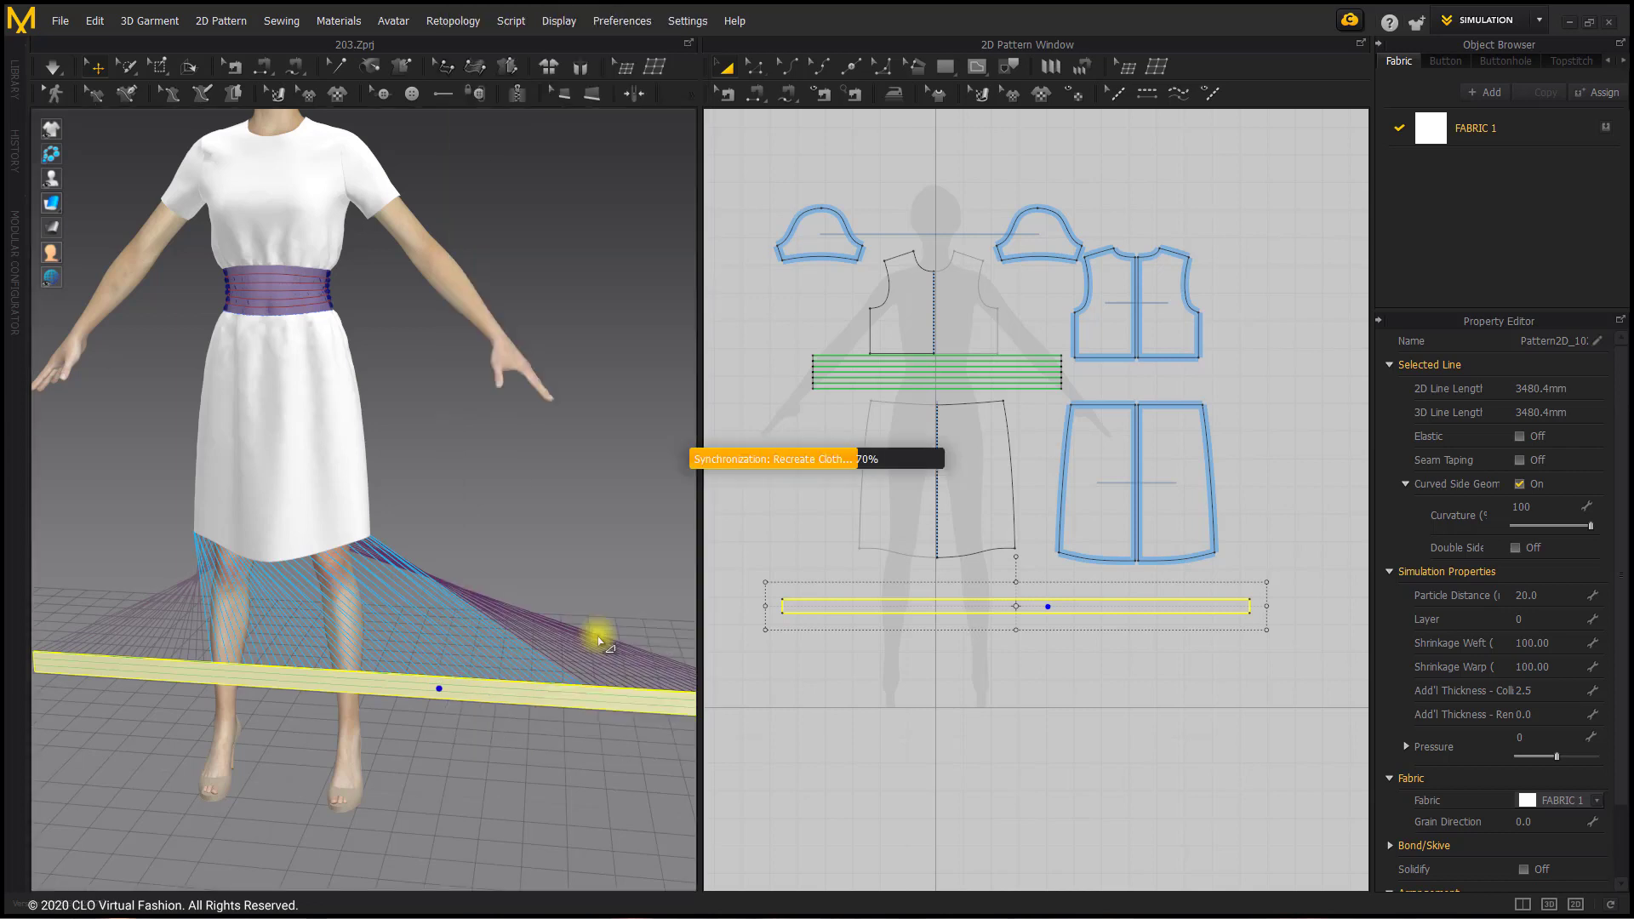
# Step: Check and simulate the superimposed hem strip, then undo the simulation and the superimposing
pyautogui.scroll(2, 286, 538)
pyautogui.moveTo(289, 538); pyautogui.dragTo(357, 539, button='middle')
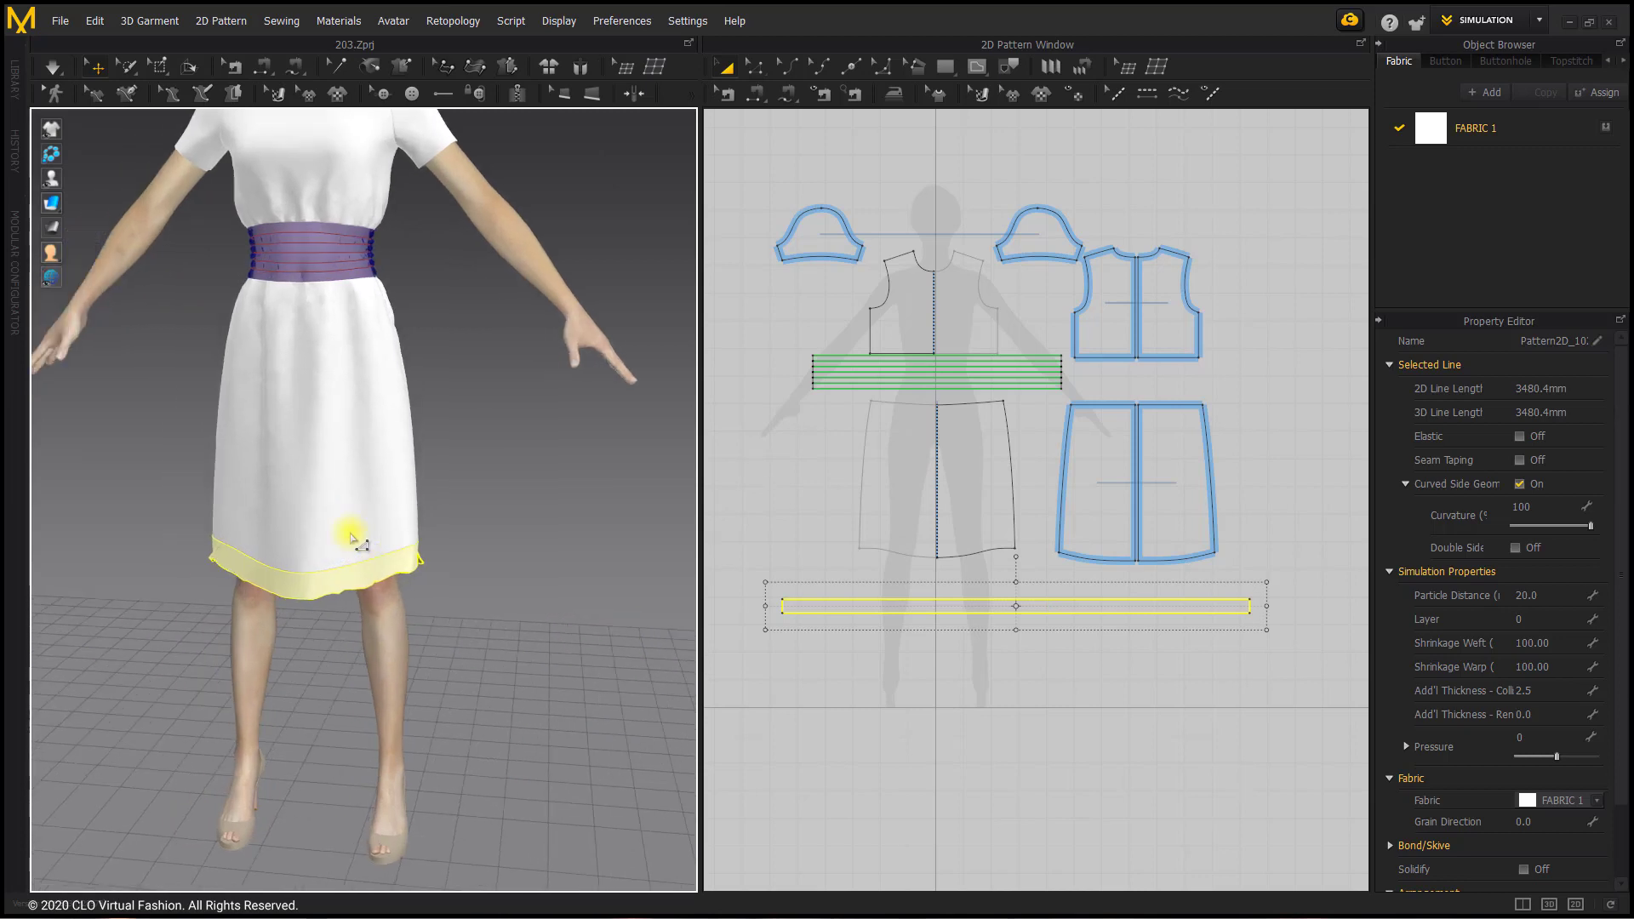
pyautogui.scroll(1, 368, 540)
pyautogui.moveTo(375, 541); pyautogui.dragTo(340, 532, button='right')
pyautogui.scroll(1, 463, 534)
pyautogui.moveTo(460, 534); pyautogui.dragTo(397, 542, button='middle')
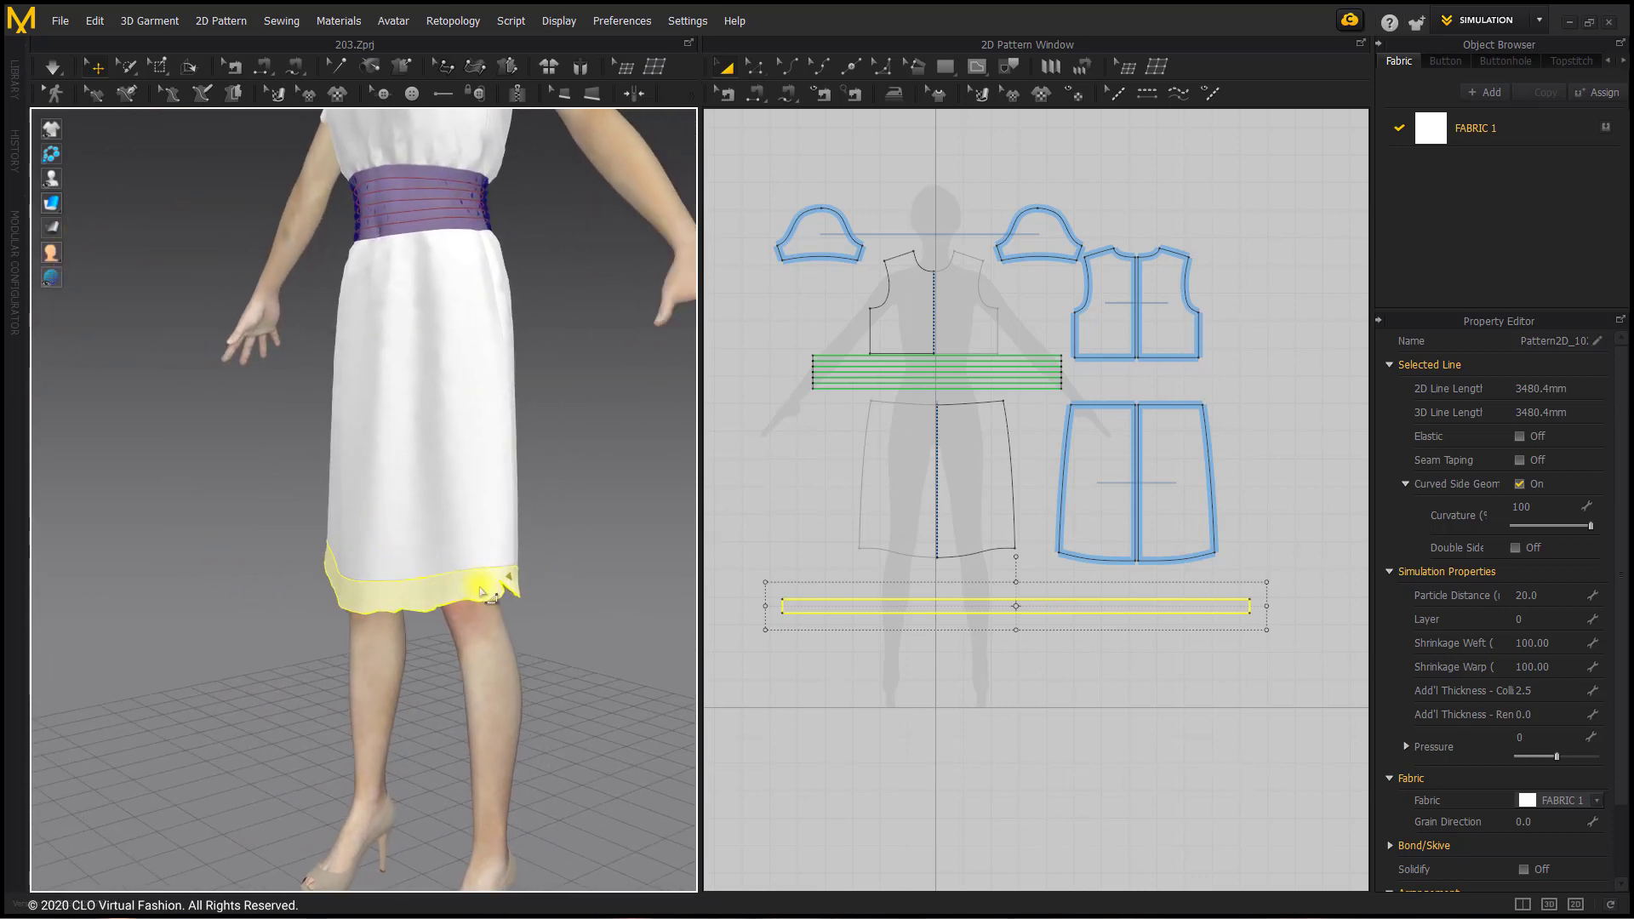
pyautogui.click(52, 67)
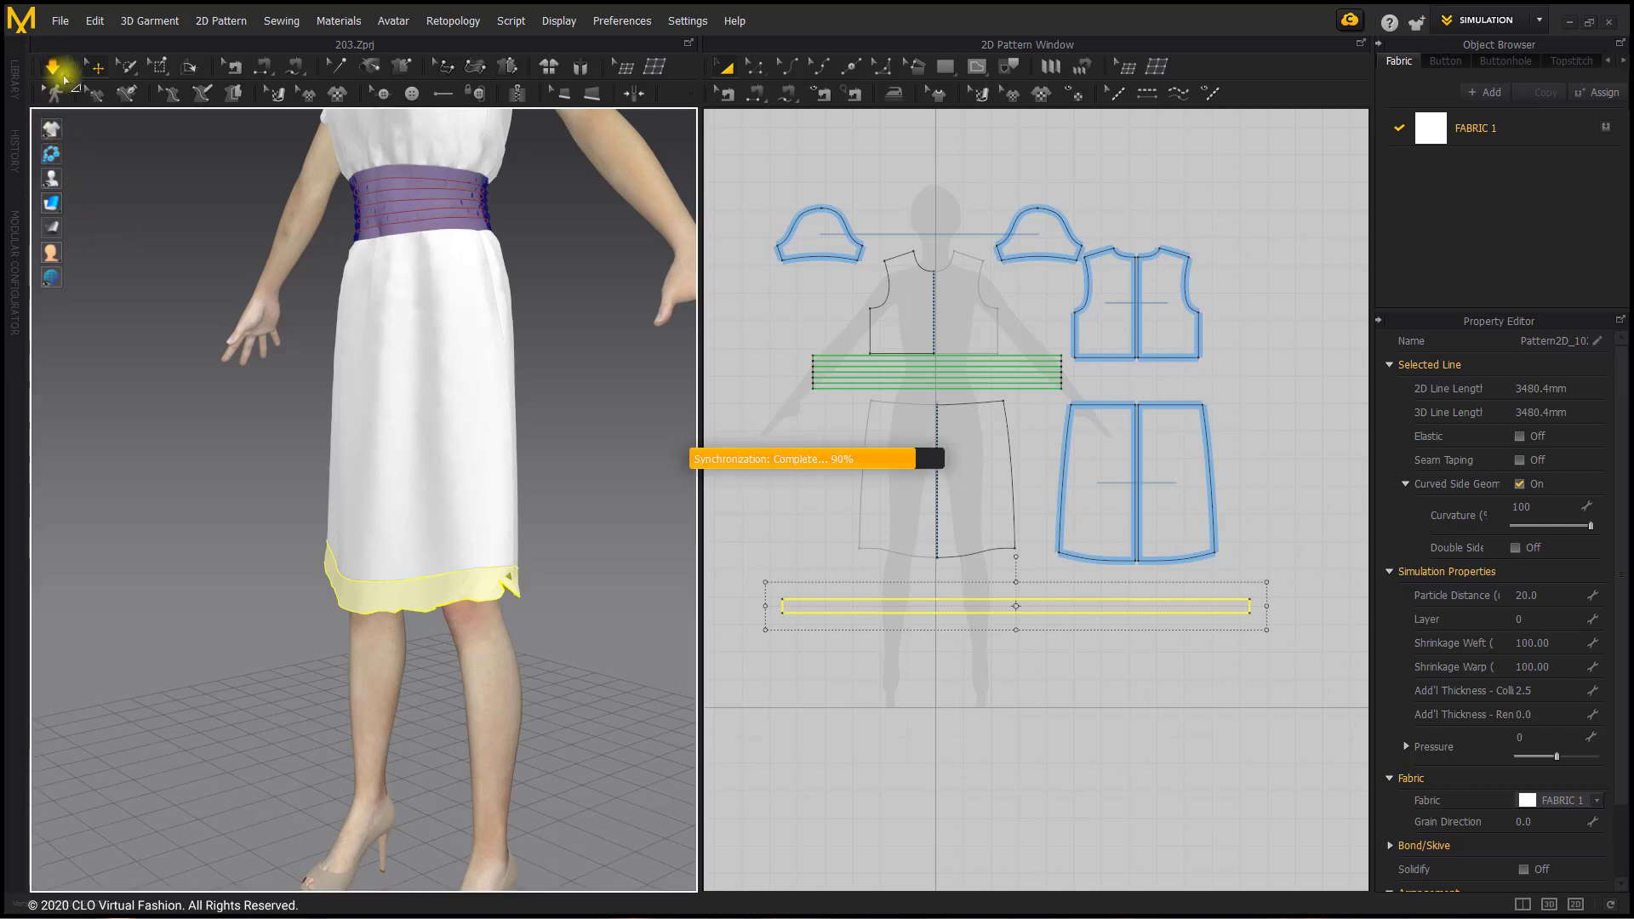
pyautogui.moveTo(369, 461); pyautogui.dragTo(317, 478, button='right')
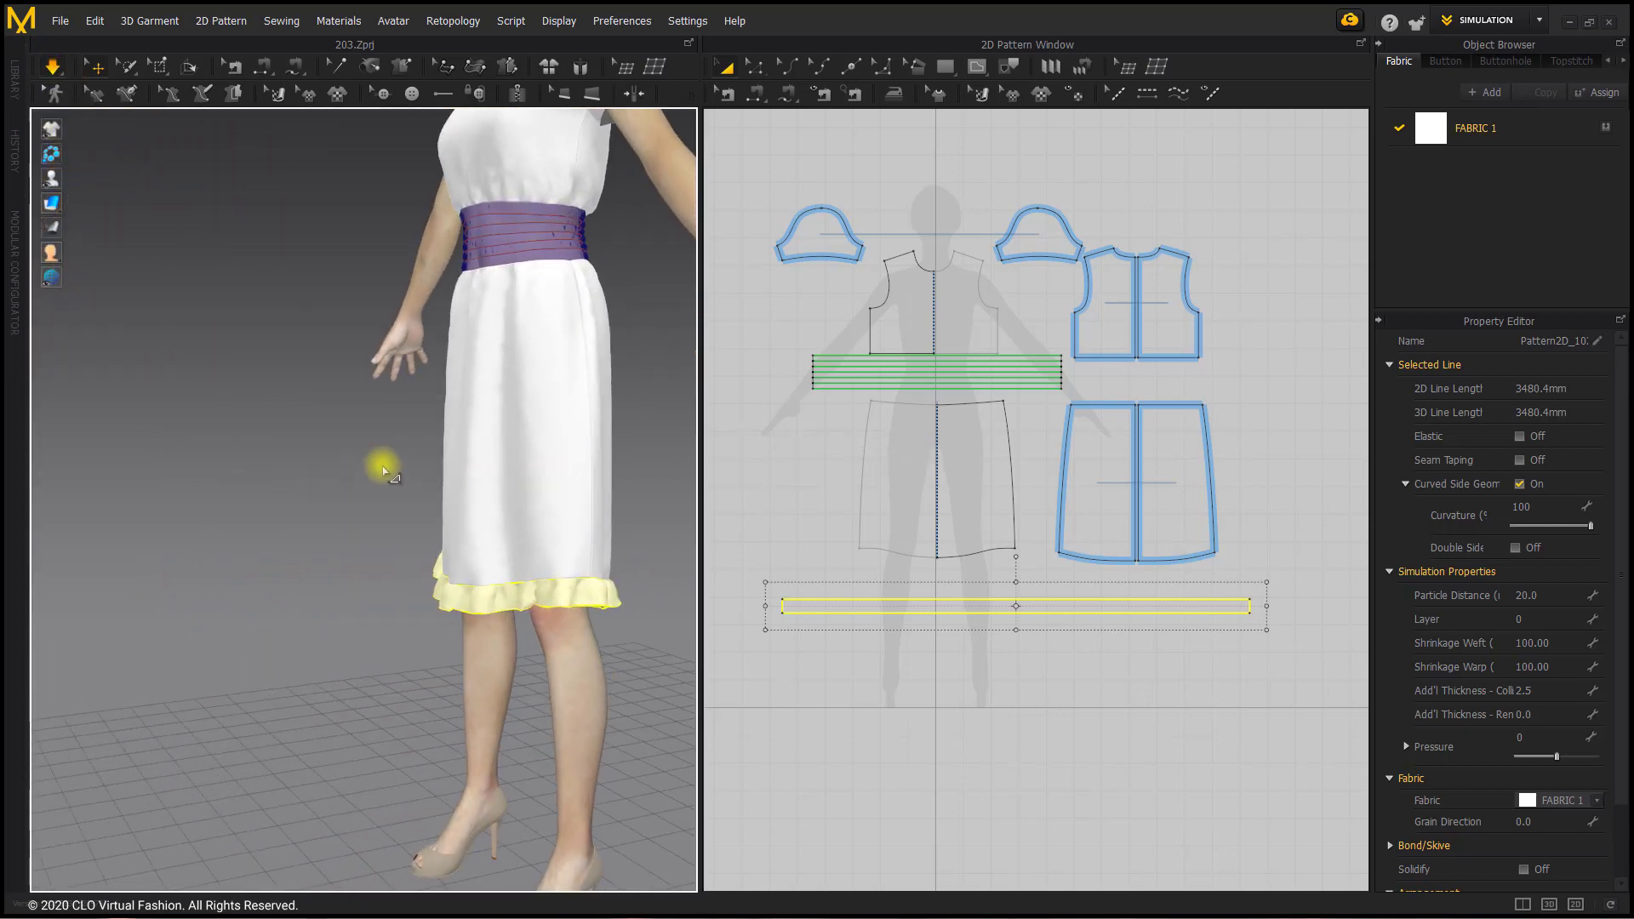
pyautogui.hotkey('ctrl', 'z')
pyautogui.hotkey('ctrl', 'z')
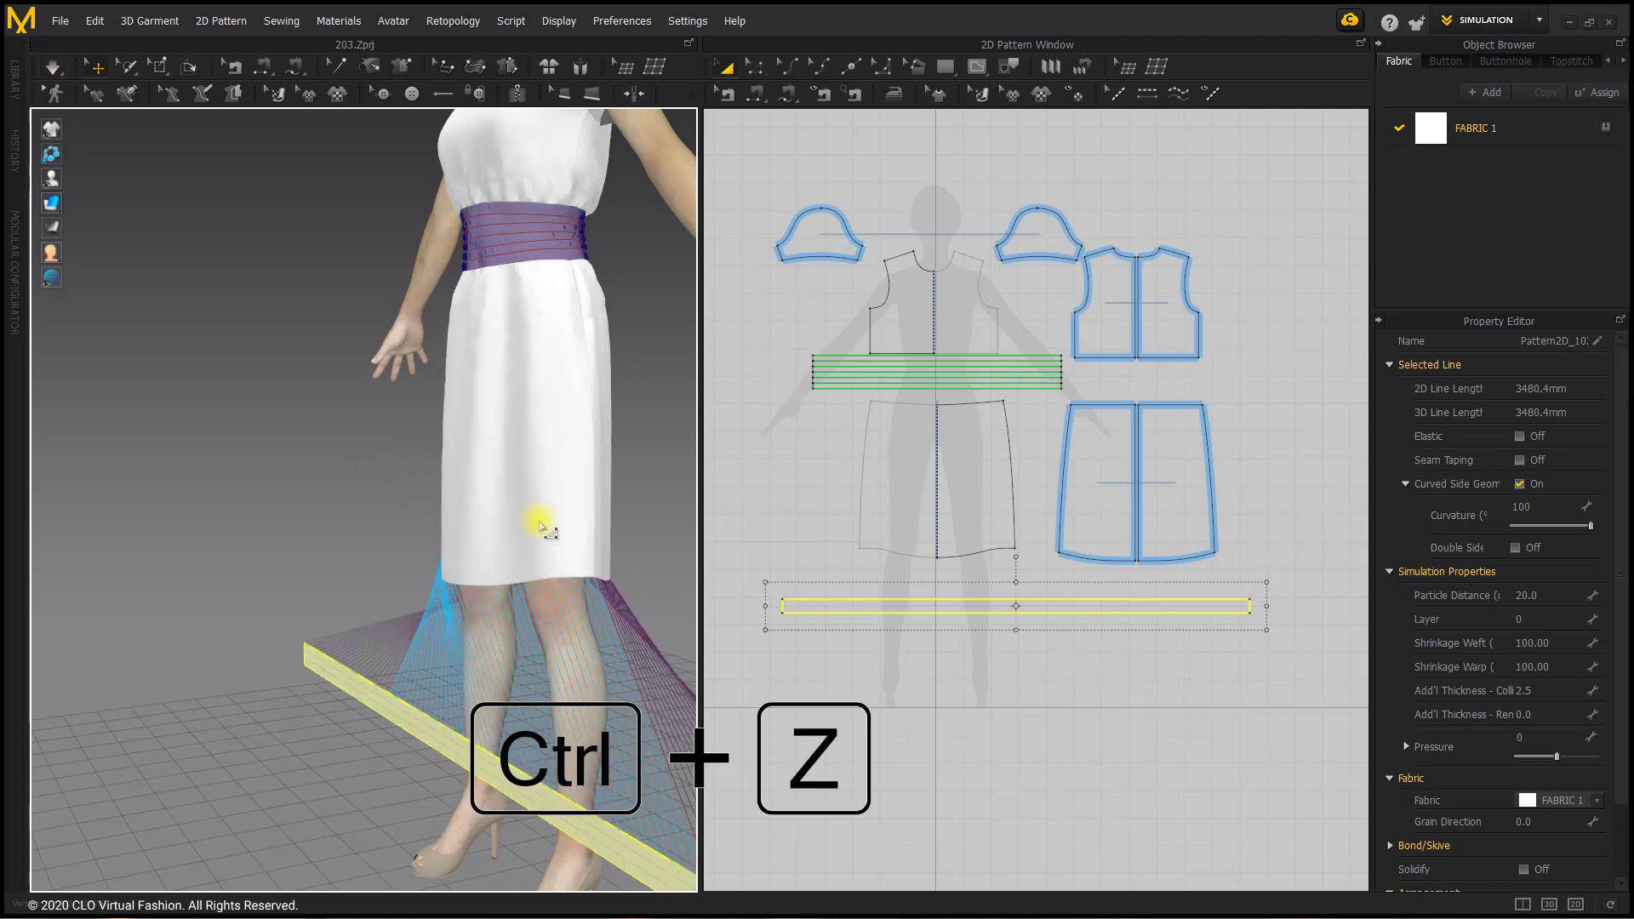
# Step: Simulate the hem strip directly from its flat position, tug its side to settle the ruffle, and deselect it
pyautogui.moveTo(540, 524); pyautogui.dragTo(421, 470, button='middle')
pyautogui.moveTo(422, 471); pyautogui.dragTo(490, 473, button='right')
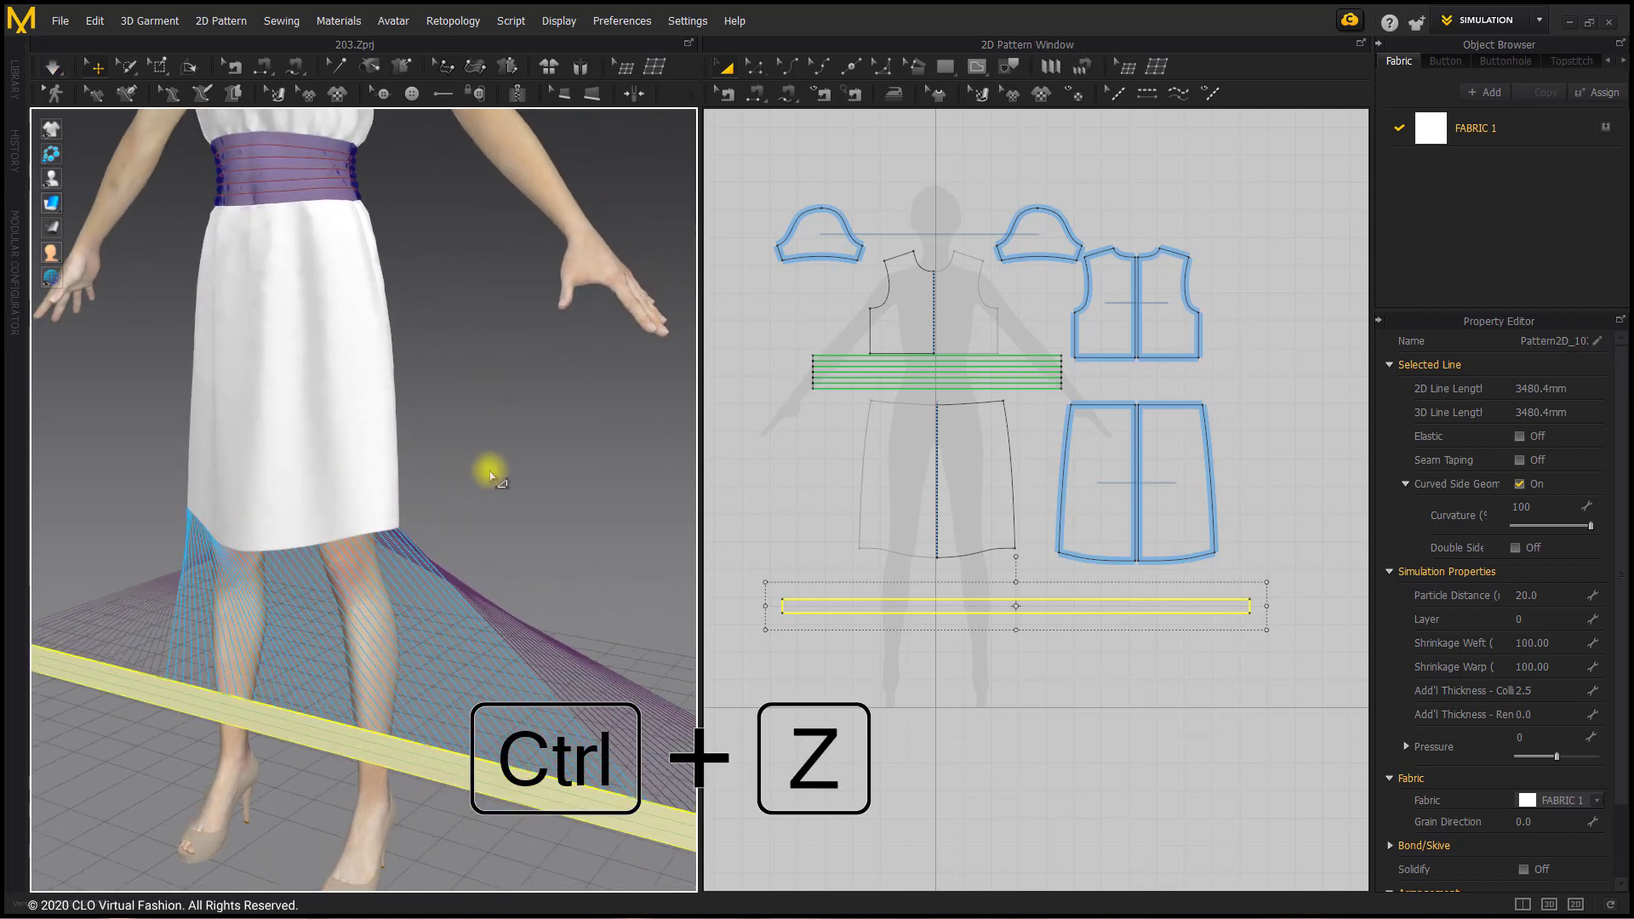
pyautogui.press('space')
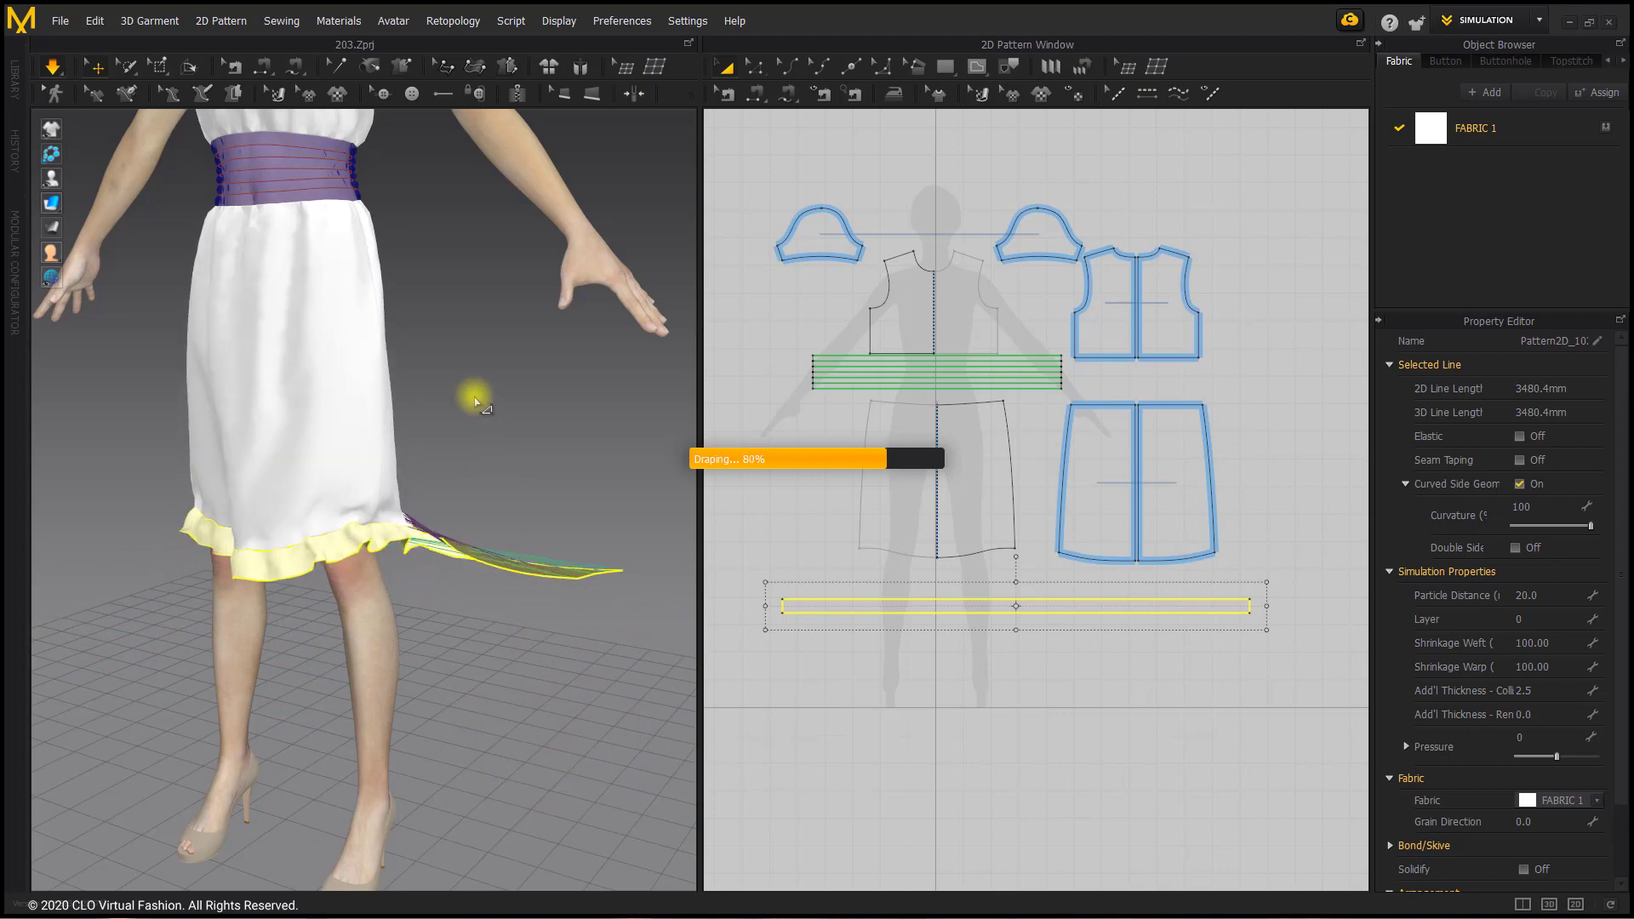
pyautogui.moveTo(485, 412); pyautogui.dragTo(357, 593, button='right')
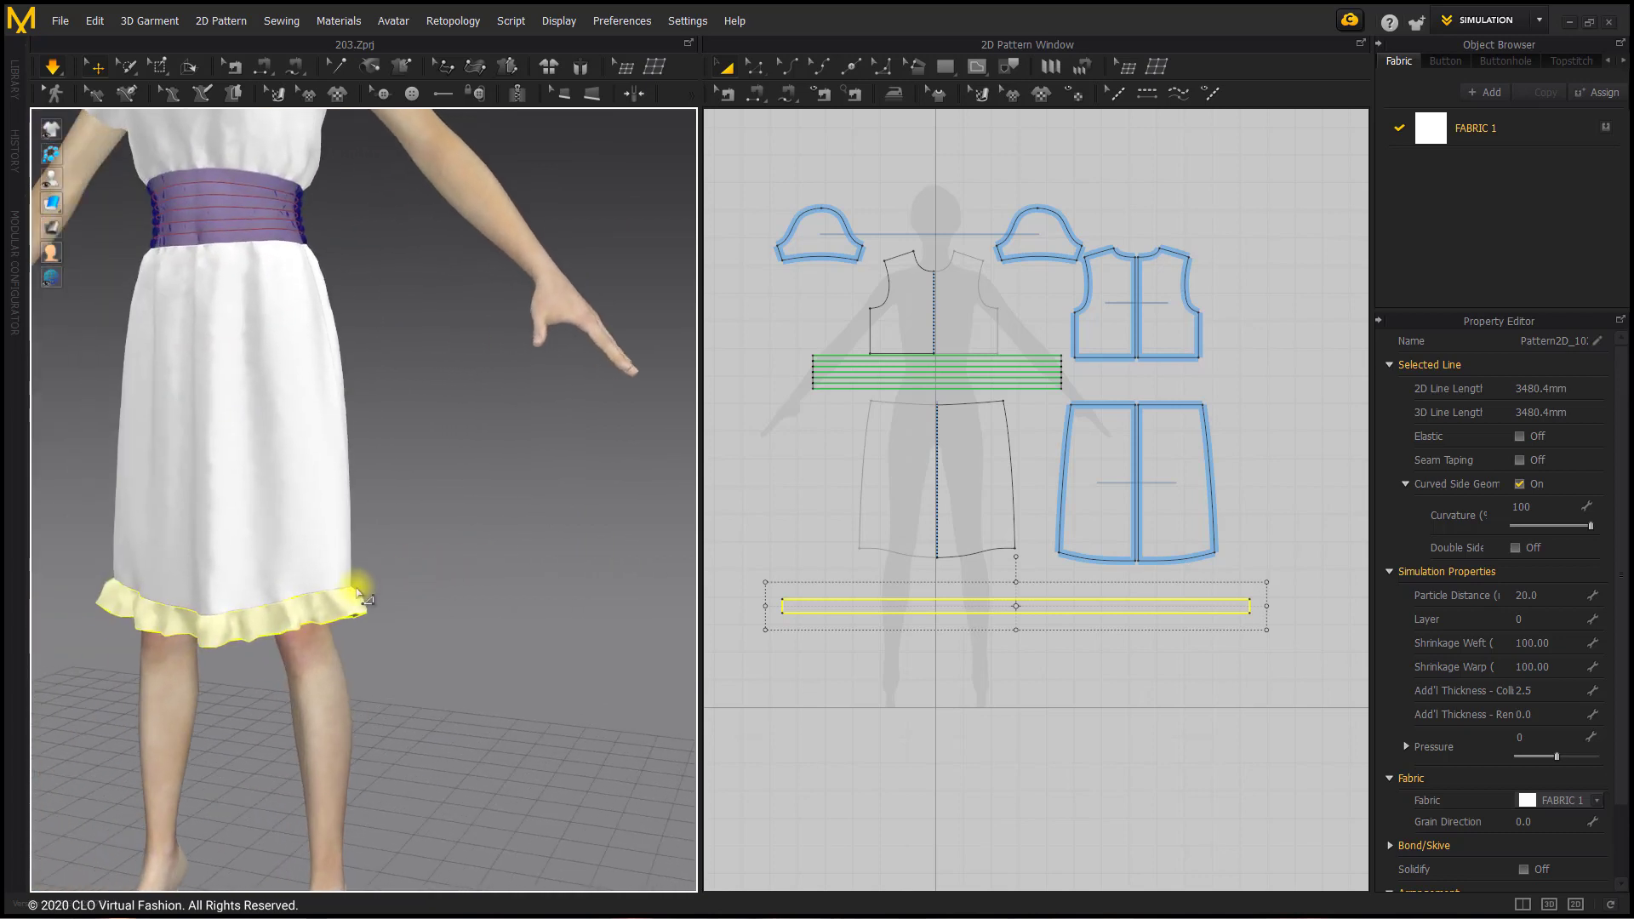
pyautogui.moveTo(294, 611); pyautogui.dragTo(340, 601)
pyautogui.moveTo(341, 601); pyautogui.dragTo(353, 603, button='right')
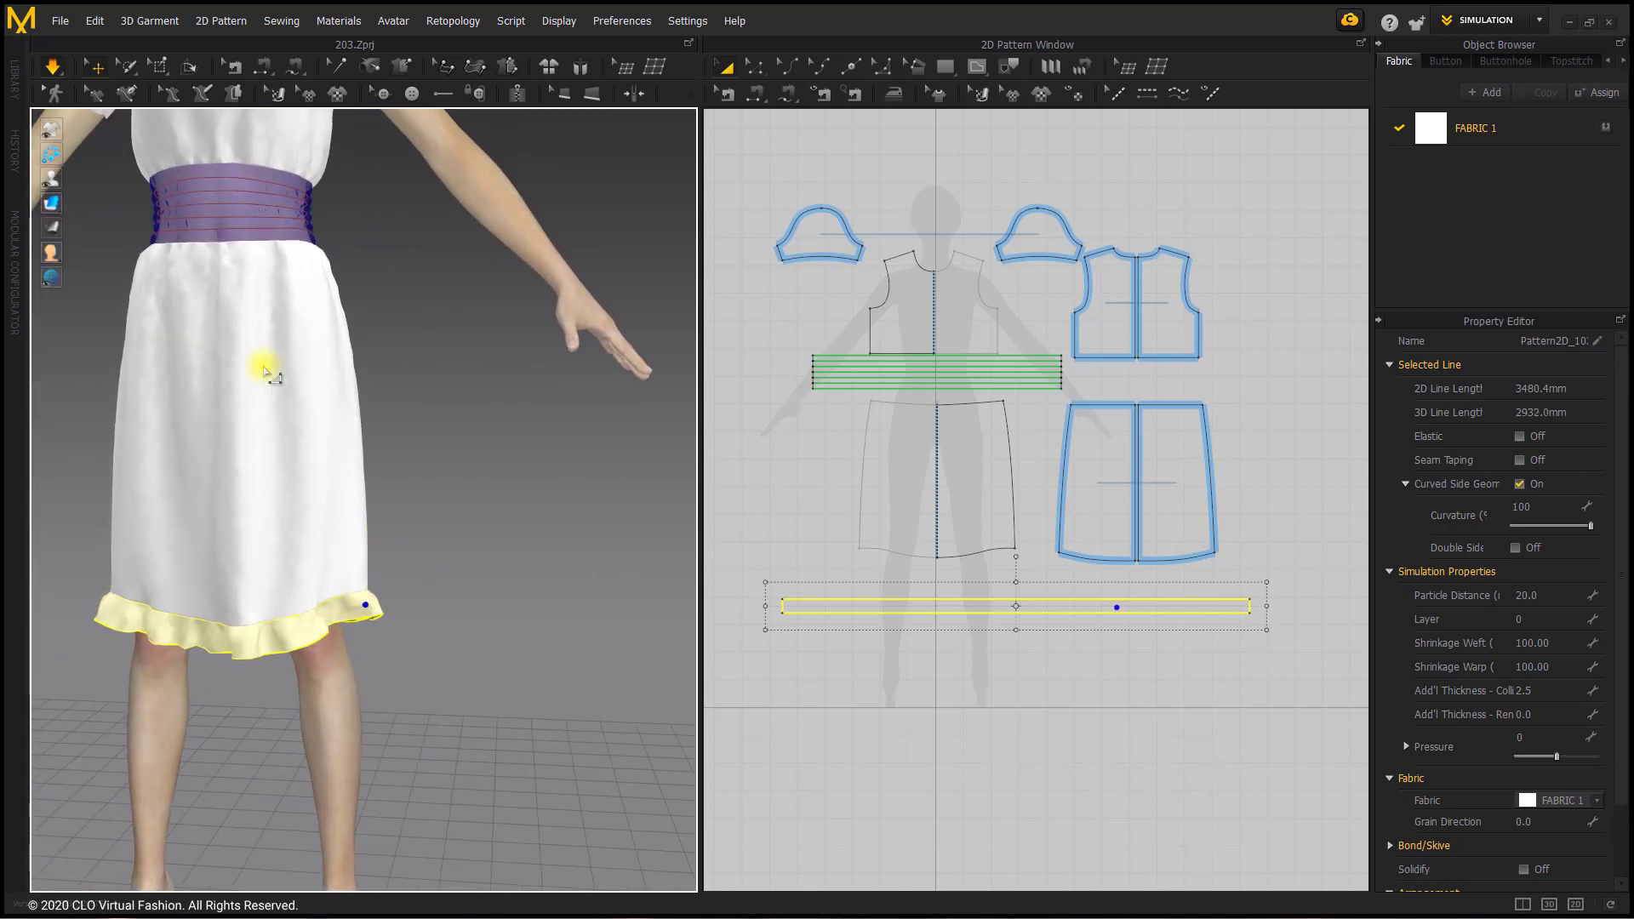
pyautogui.click(415, 630)
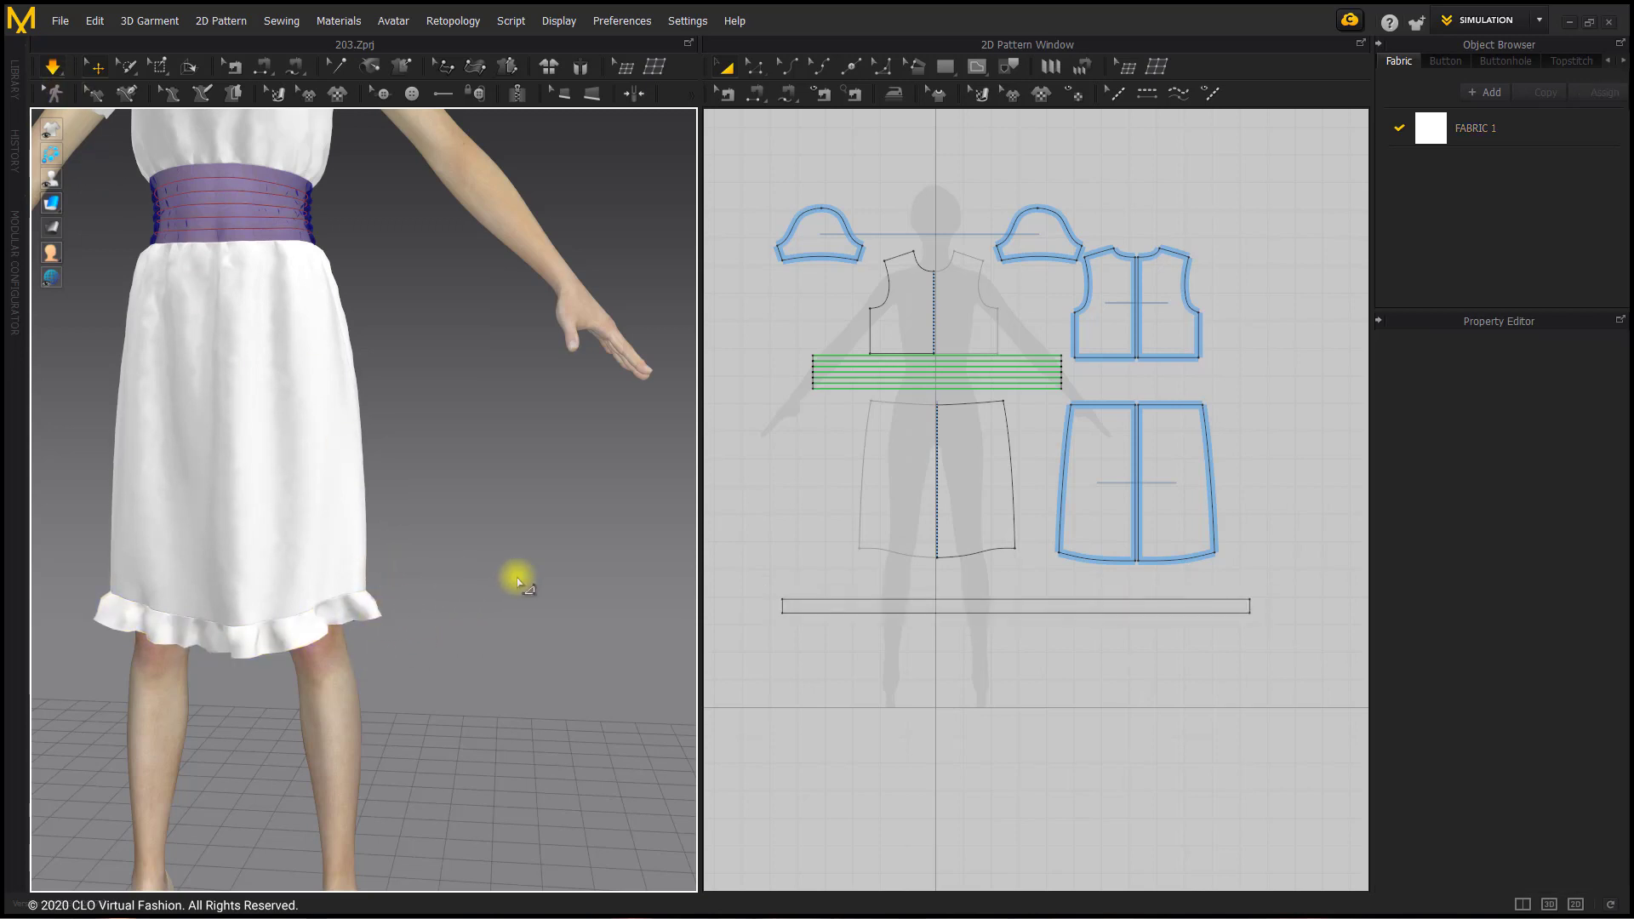
# Step: Check the simulated dress from the back and select the right back bodice panel just above the waistband
pyautogui.moveTo(467, 477); pyautogui.dragTo(168, 450, button='right')
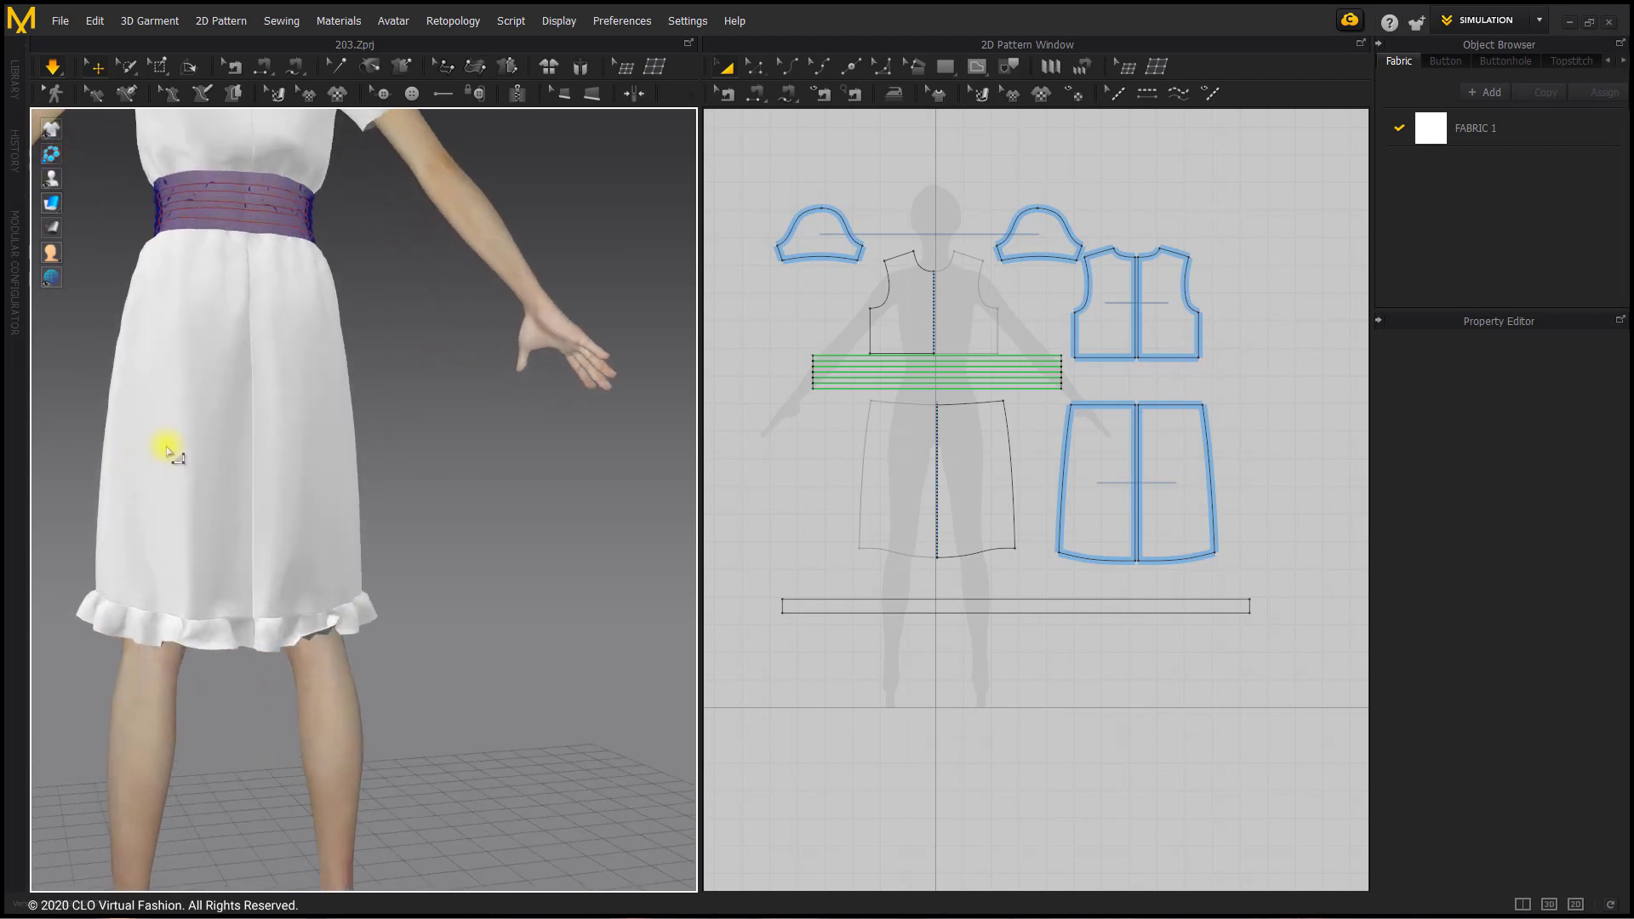
pyautogui.moveTo(270, 361); pyautogui.dragTo(387, 749, button='middle')
pyautogui.moveTo(335, 489); pyautogui.dragTo(309, 482, button='right')
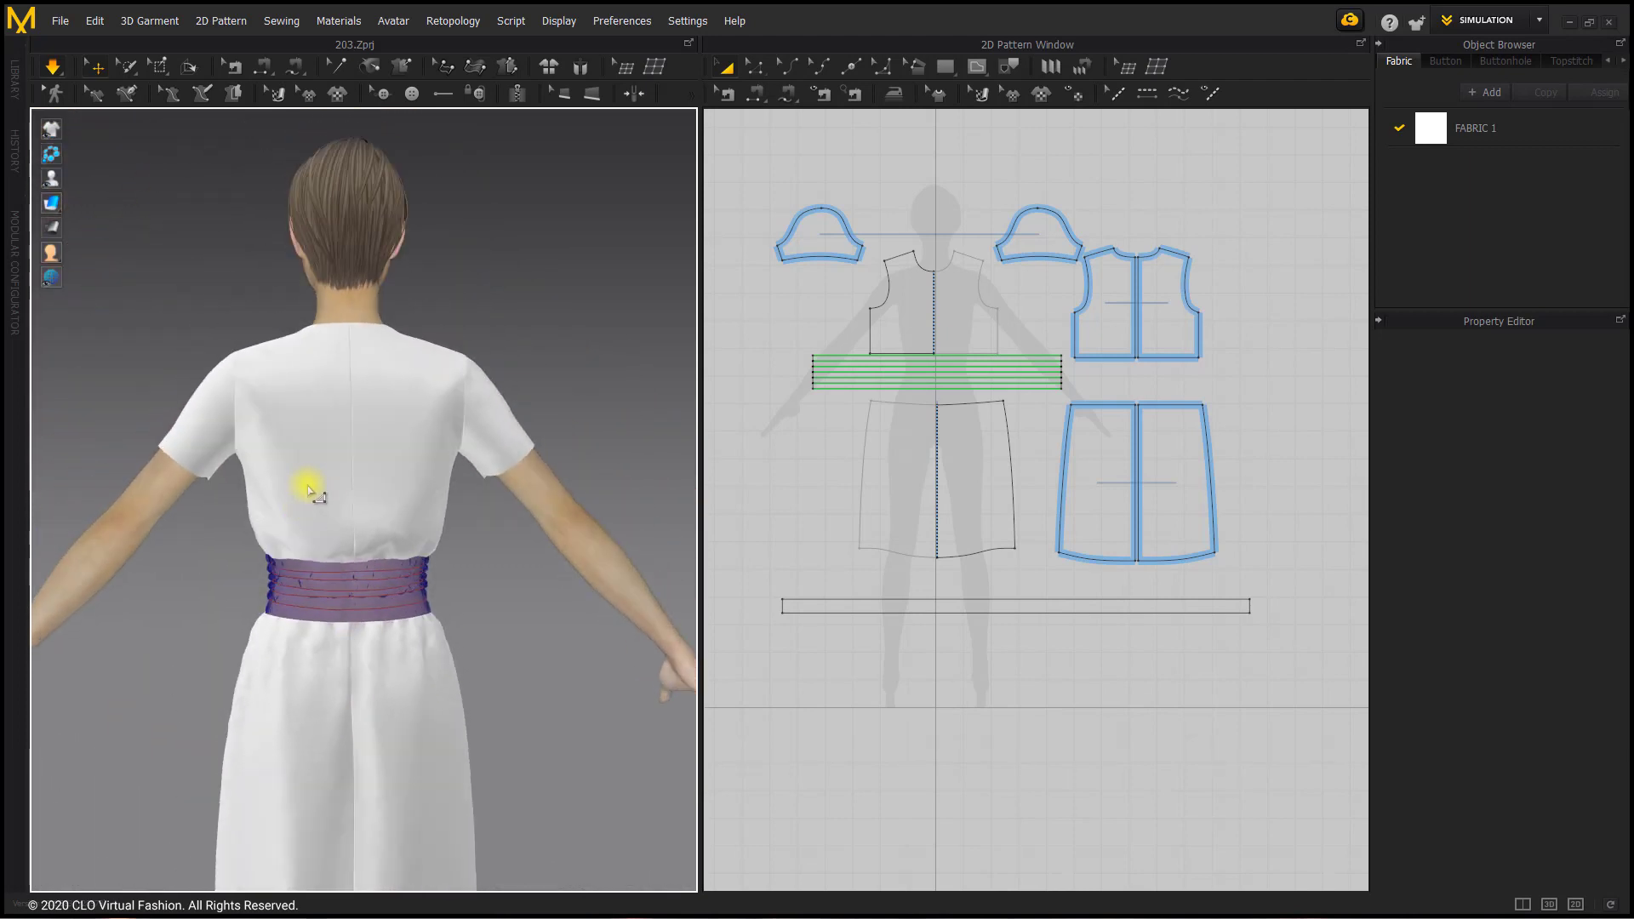
pyautogui.scroll(3, 321, 538)
pyautogui.scroll(1, 323, 538)
pyautogui.scroll(3, 1081, 358)
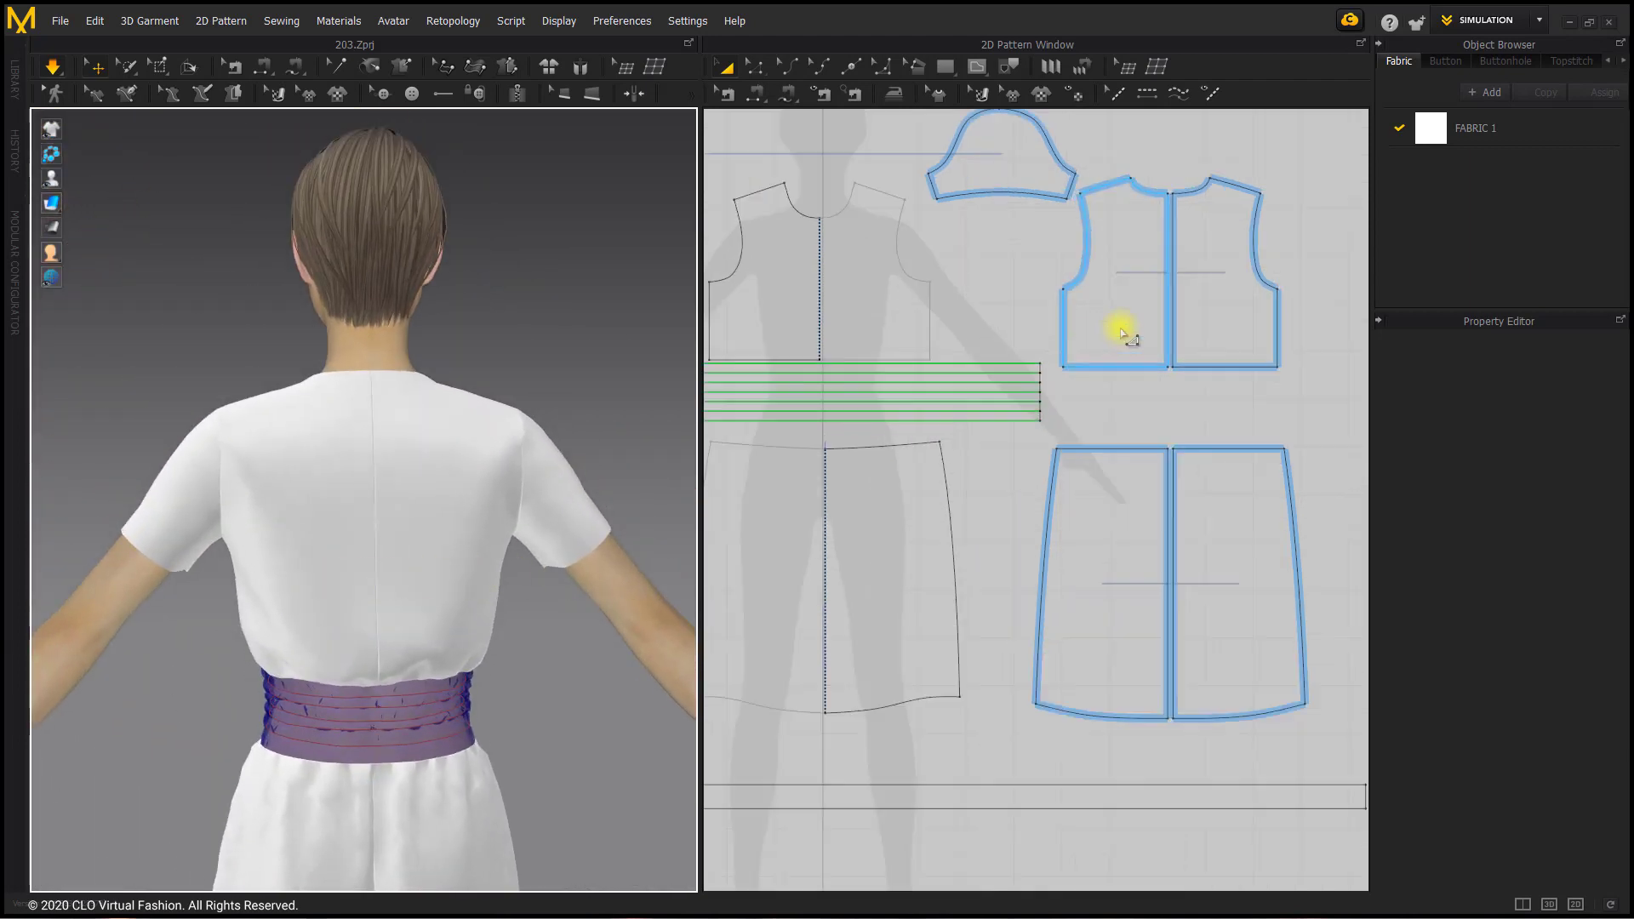
pyautogui.scroll(2, 1041, 485)
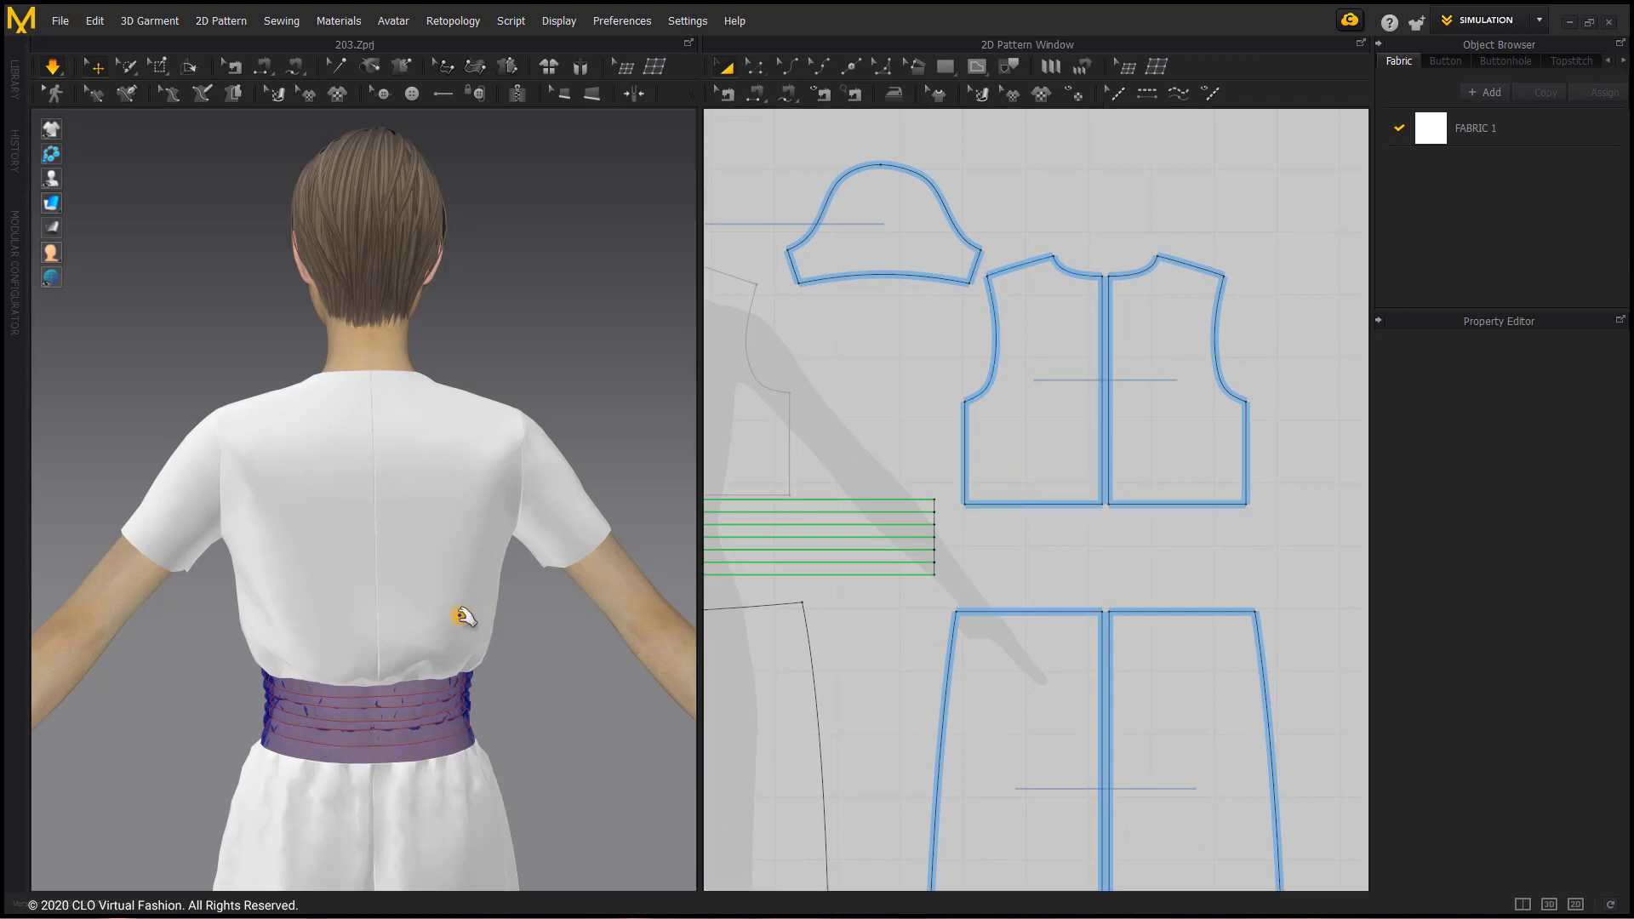
pyautogui.moveTo(463, 620); pyautogui.dragTo(423, 581, button='right')
pyautogui.scroll(2, 533, 622)
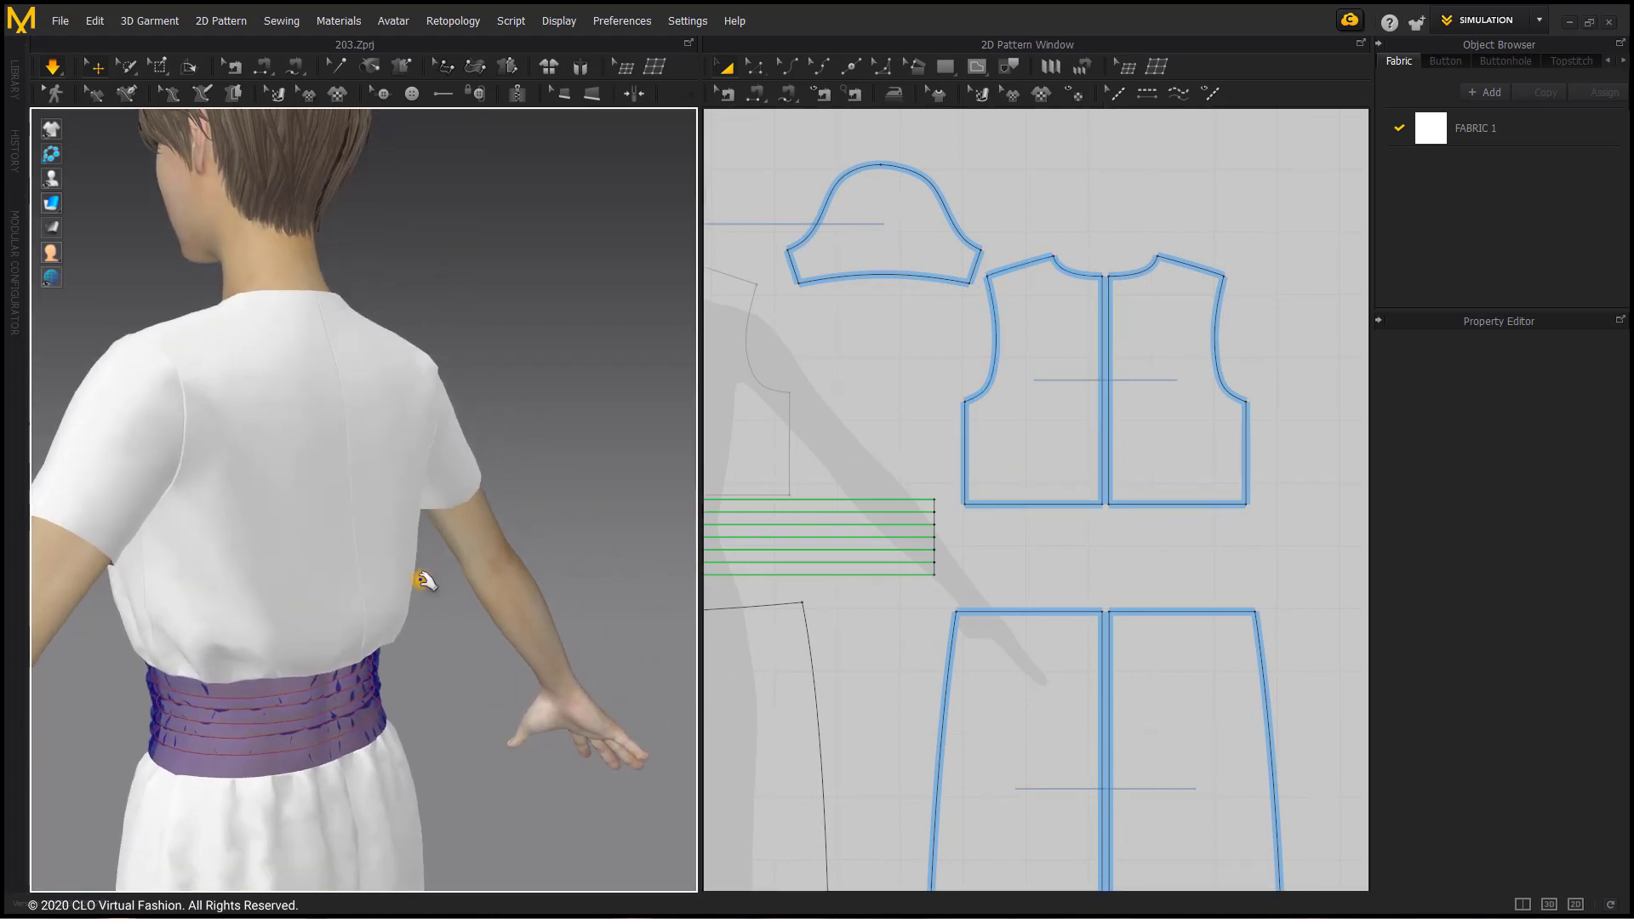
pyautogui.click(375, 628)
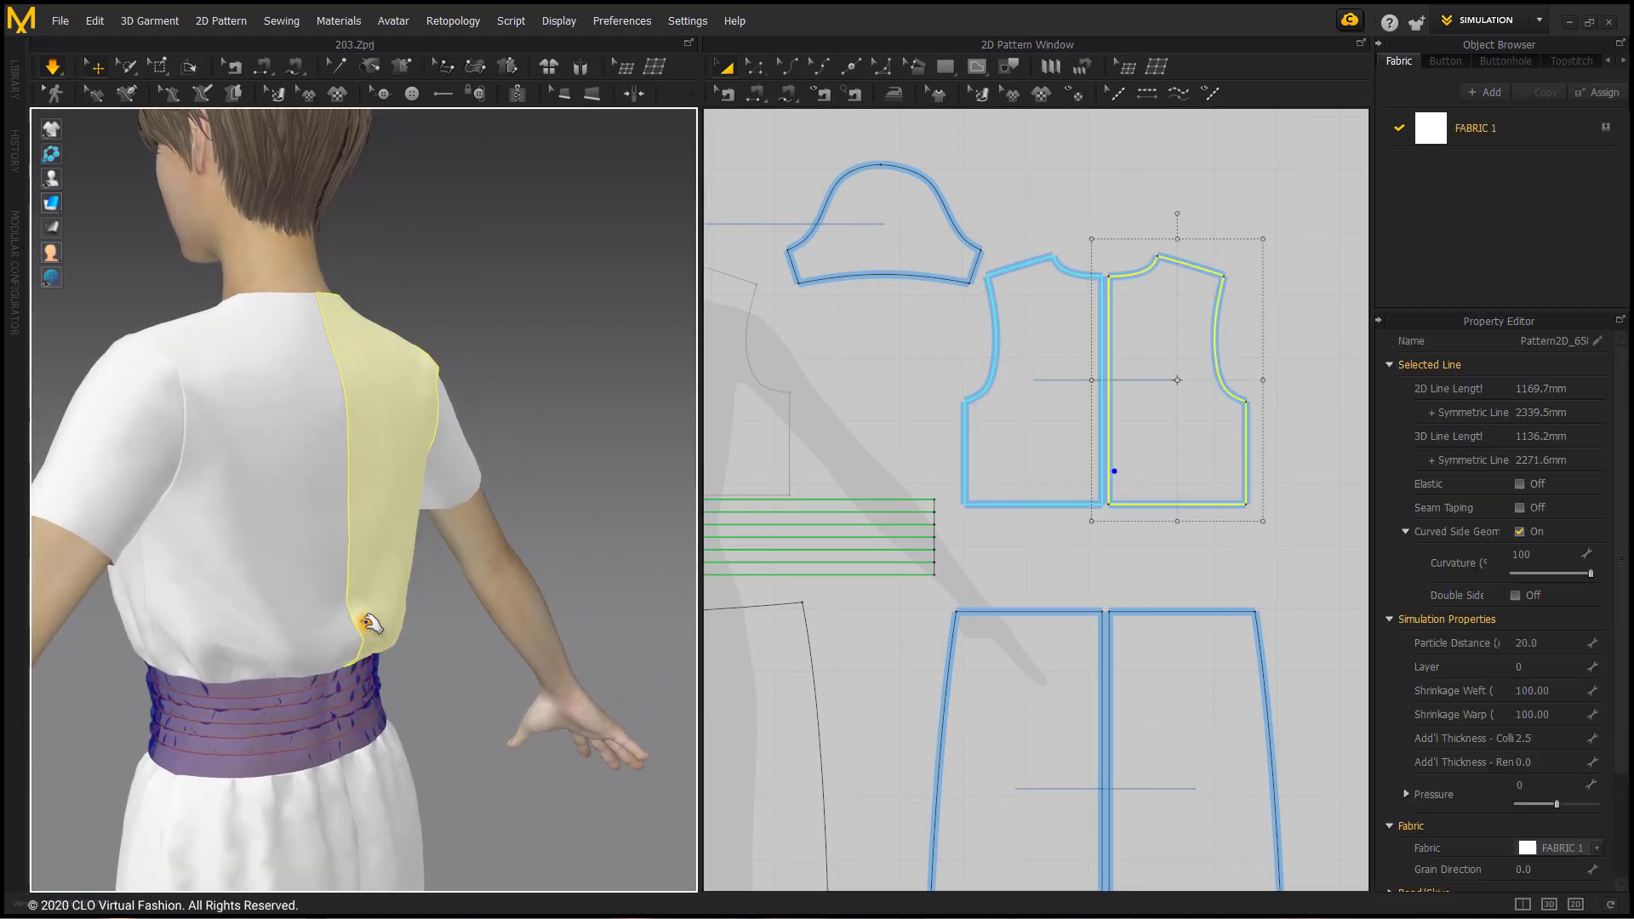
# Step: Check the back bodice from behind around the centre-back seam above the waistband, ending with nothing selected
pyautogui.click(355, 663)
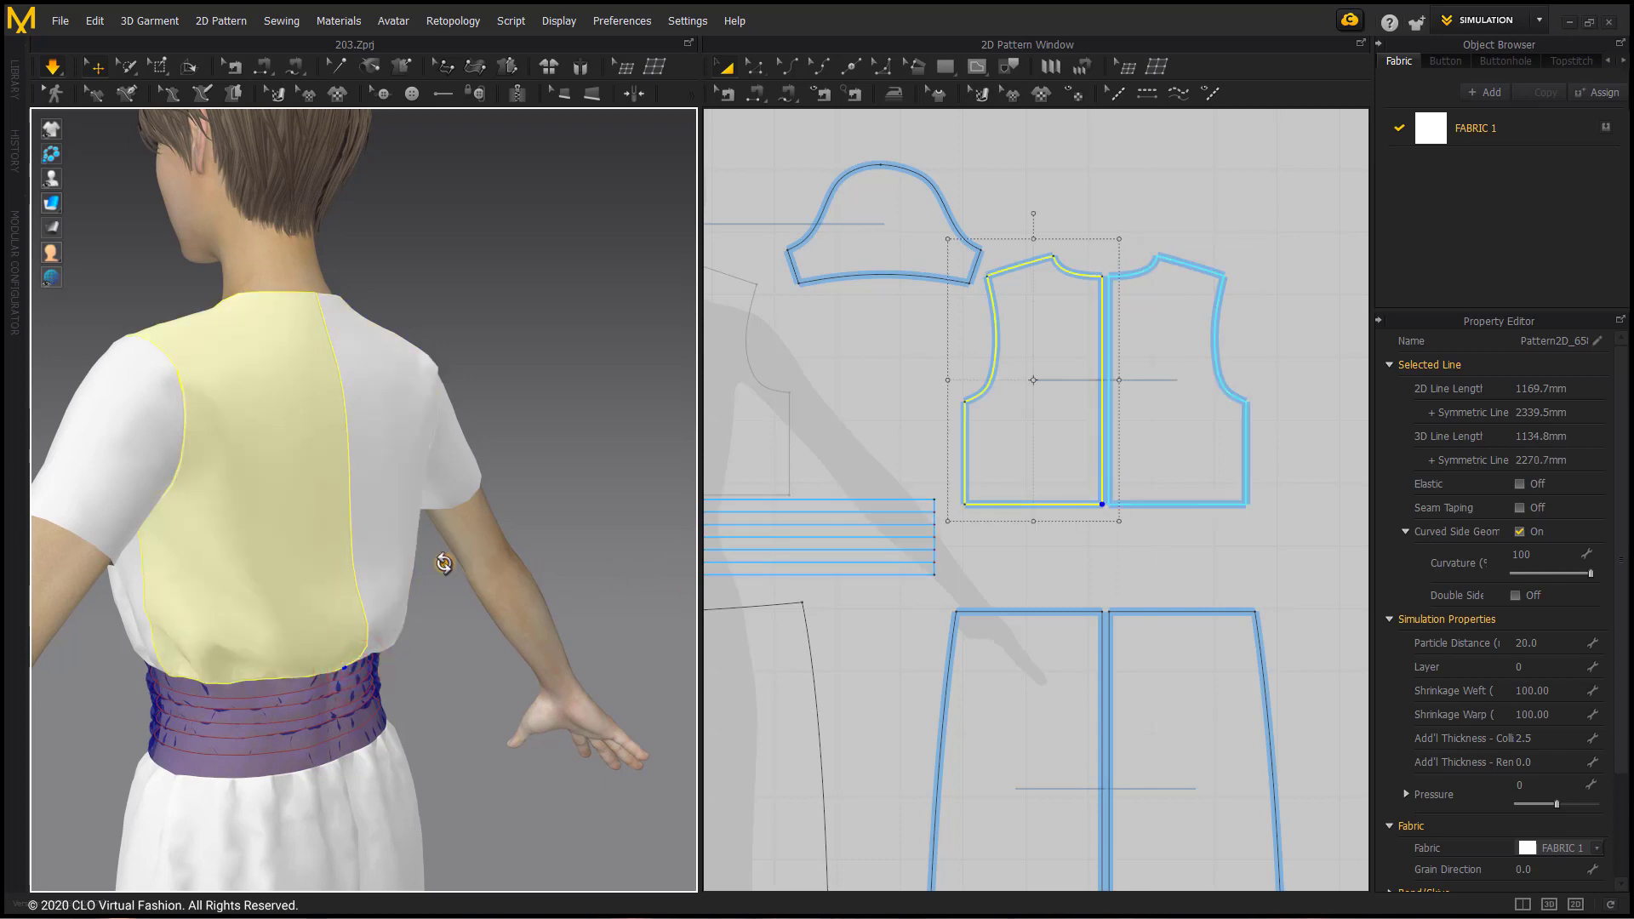
pyautogui.moveTo(444, 564); pyautogui.dragTo(349, 634, button='right')
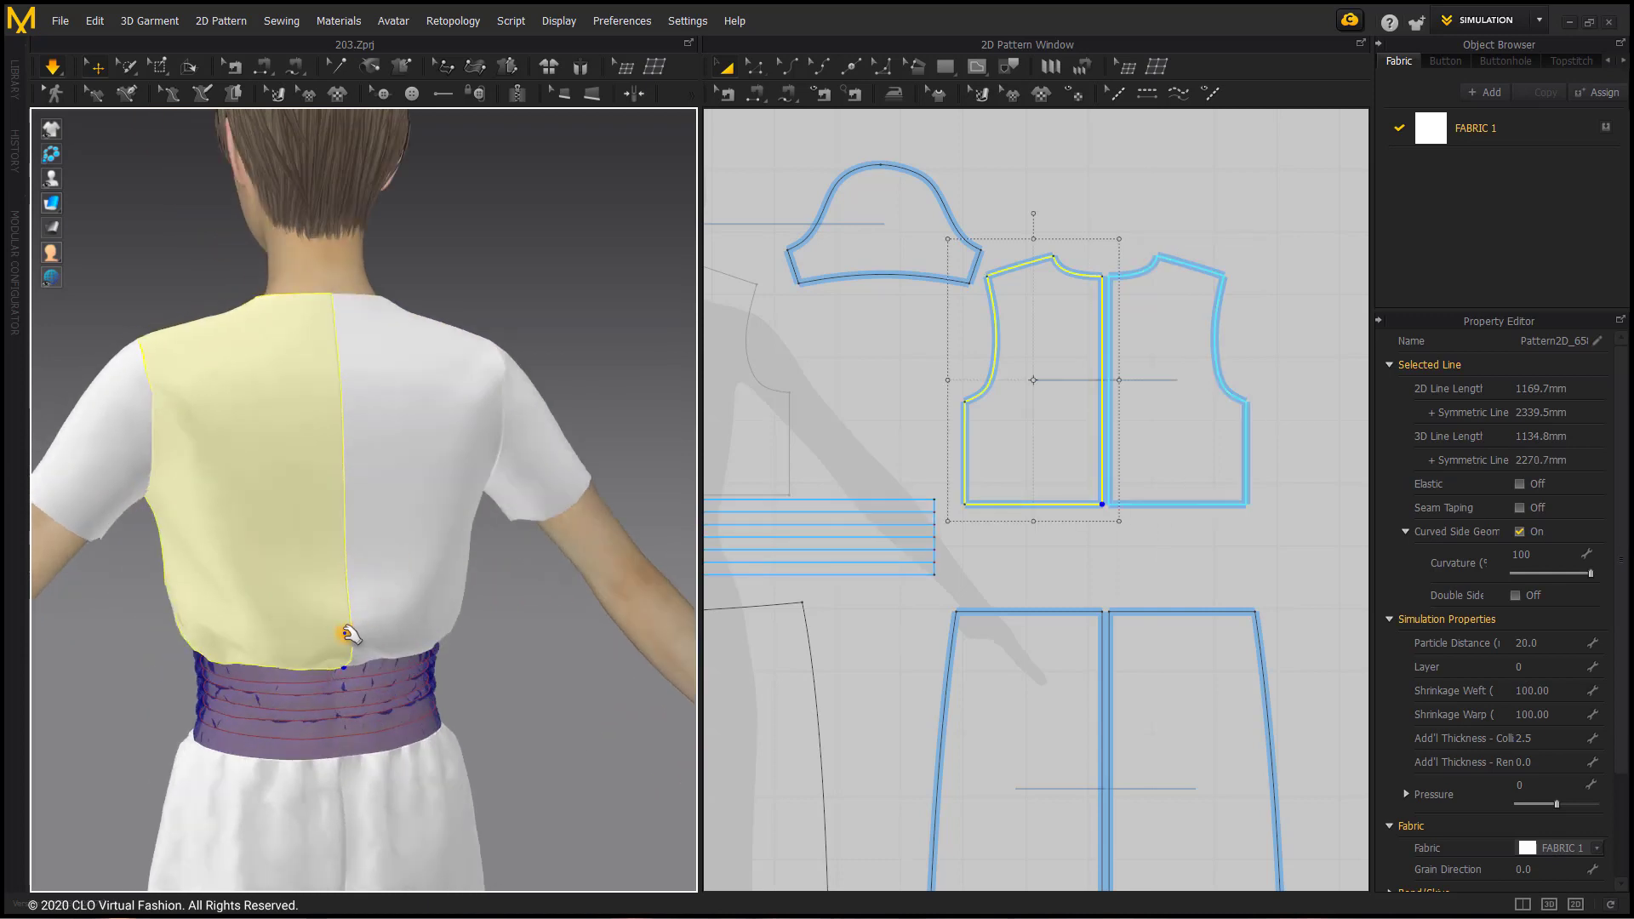
pyautogui.click(1081, 173)
# Step: Draw a curved internal line about 339 mm long on the left back bodice, from its centre-back hem corner to just below the neckline
pyautogui.scroll(2, 1039, 419)
pyautogui.moveTo(1039, 420); pyautogui.dragTo(921, 509, button='right')
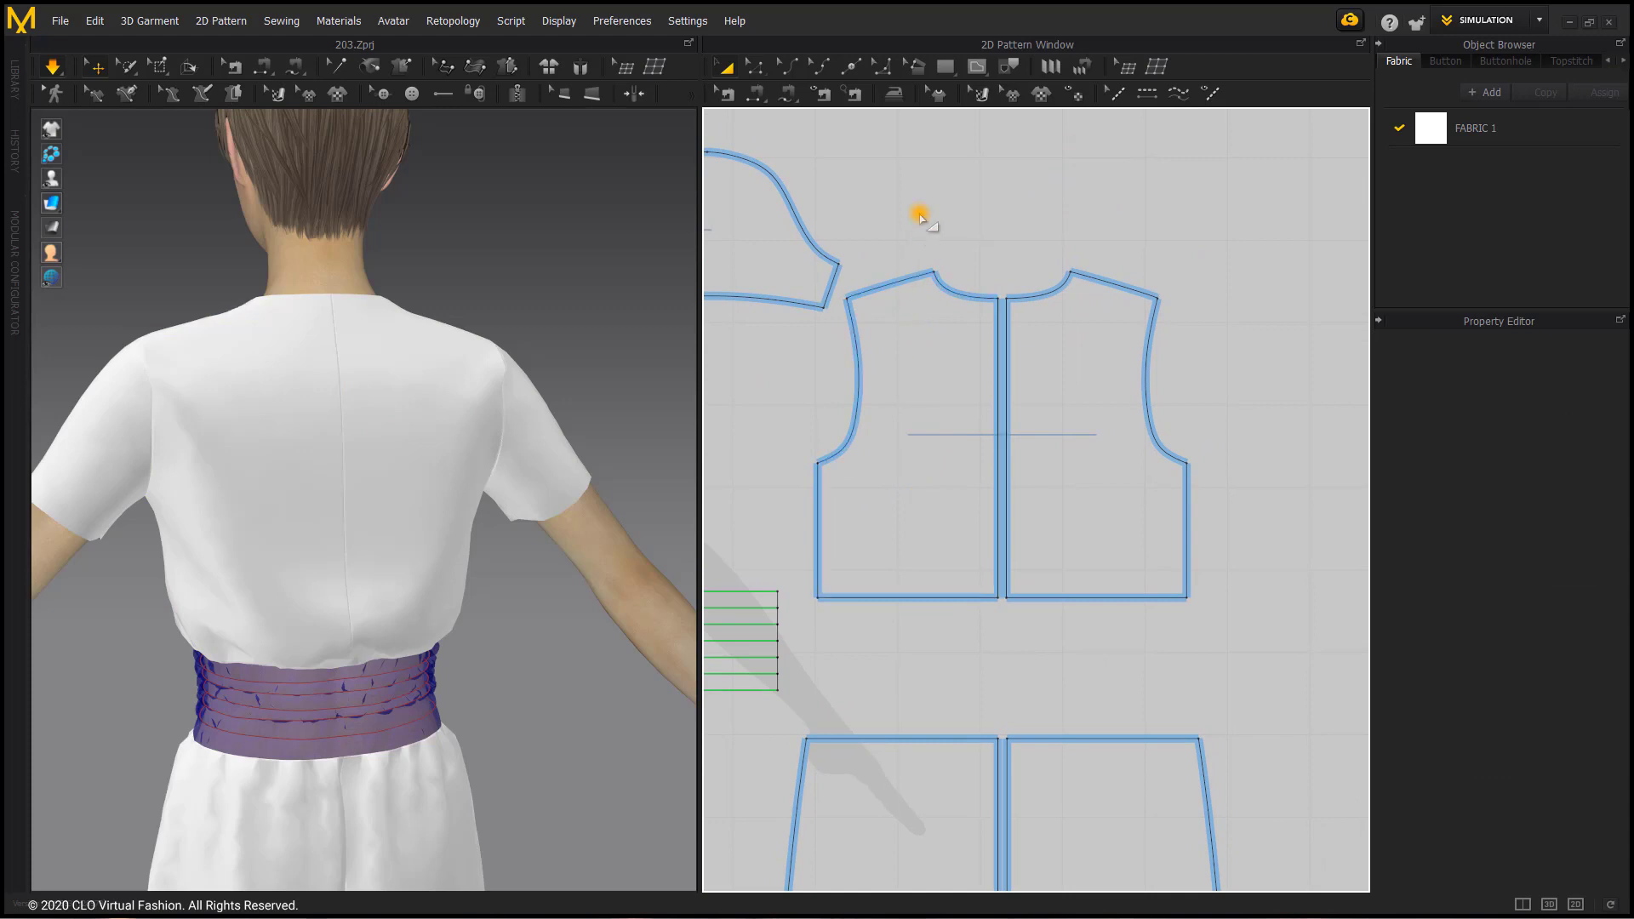
pyautogui.click(974, 68)
pyautogui.click(996, 93)
pyautogui.click(995, 598)
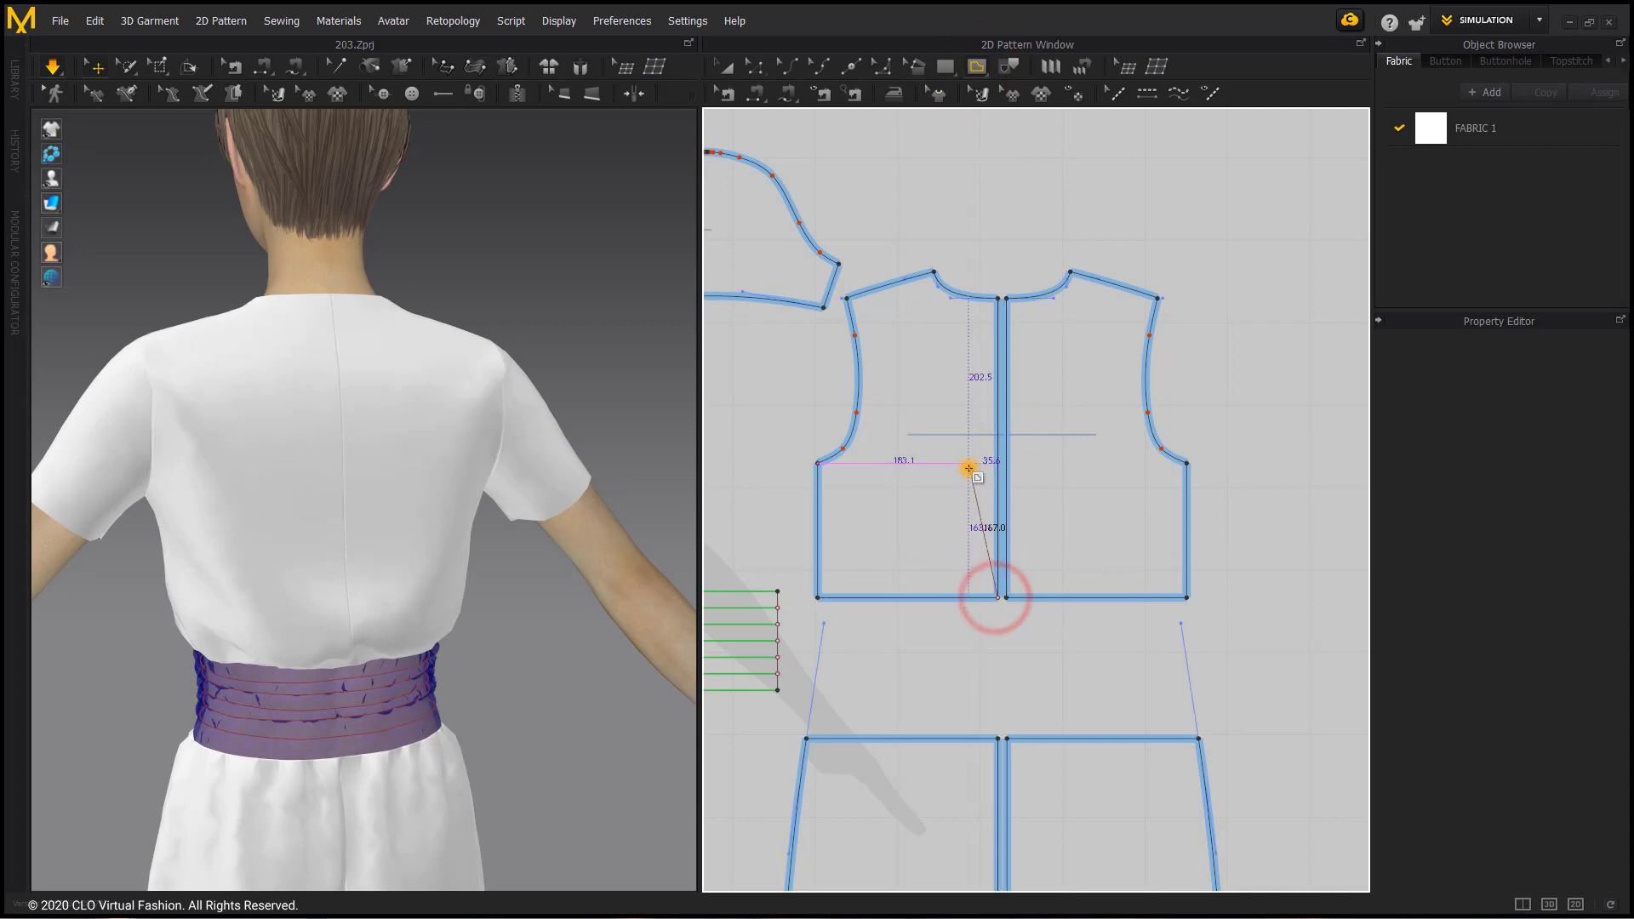
pyautogui.keyDown('ctrl'); pyautogui.click(969, 437); pyautogui.keyUp('ctrl')
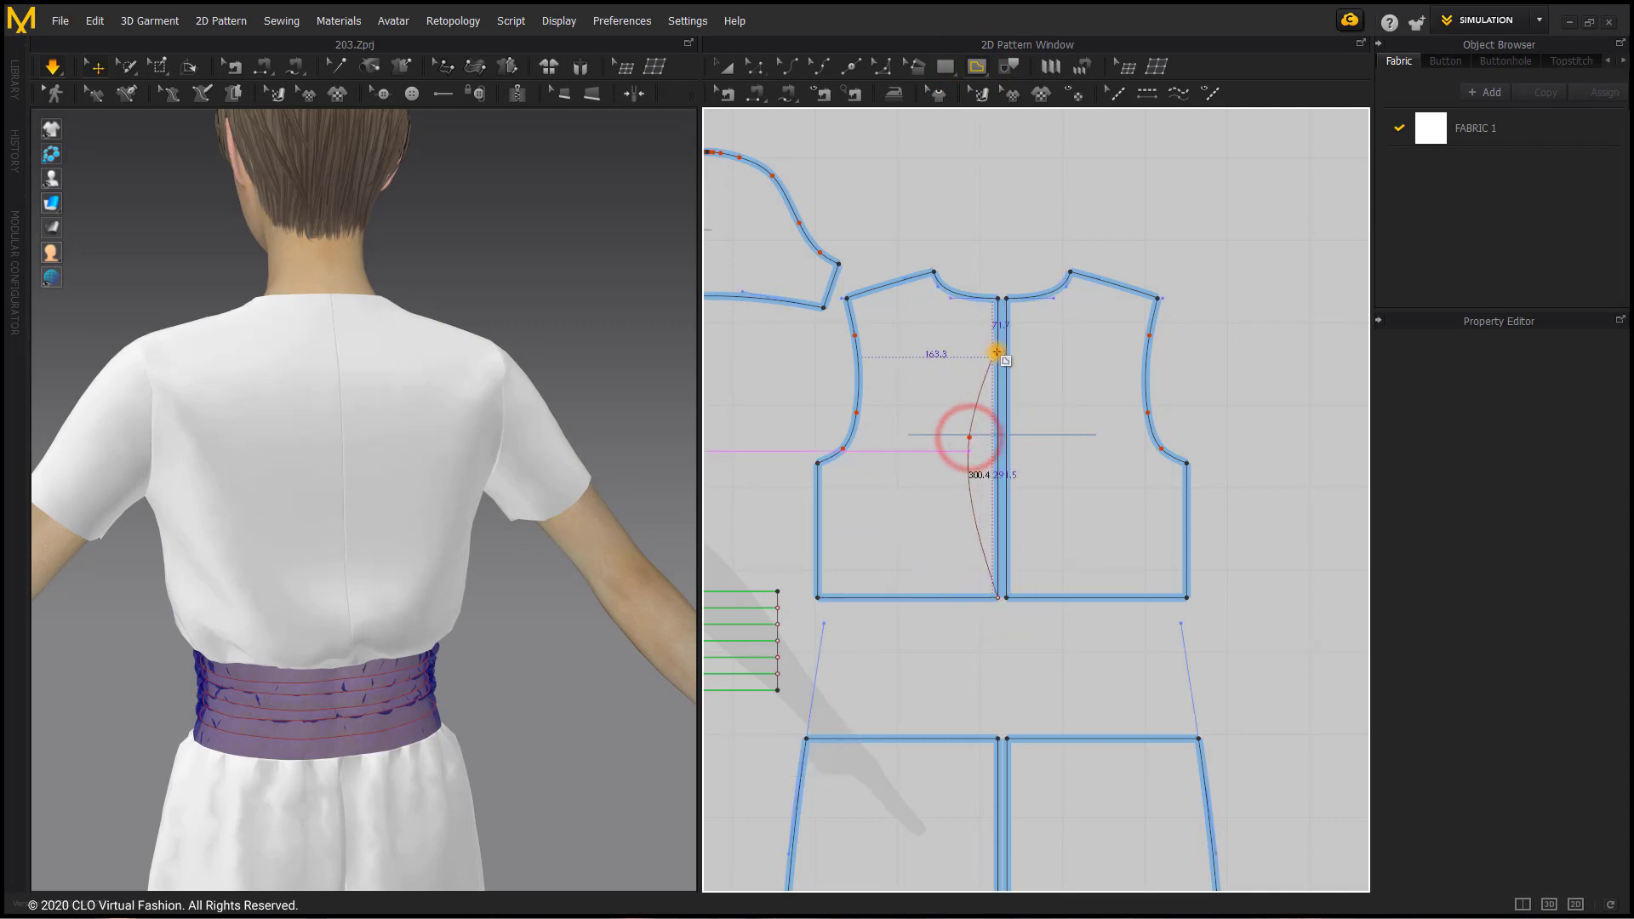
pyautogui.scroll(3, 1000, 350)
pyautogui.scroll(2, 998, 344)
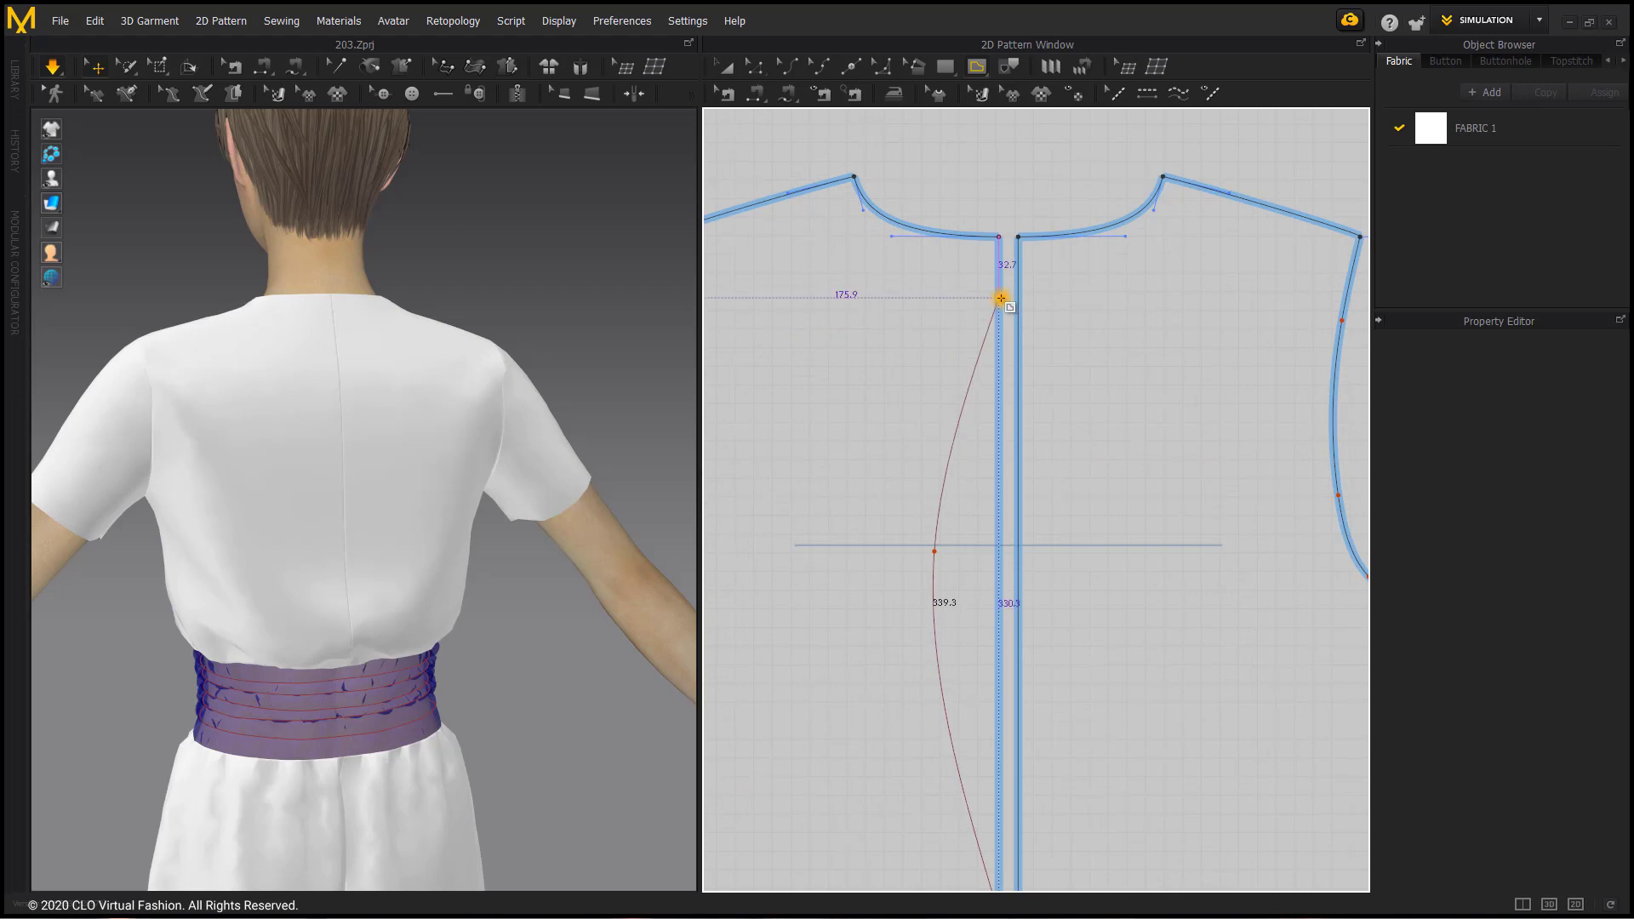
pyautogui.click(1001, 298)
pyautogui.press('Return')
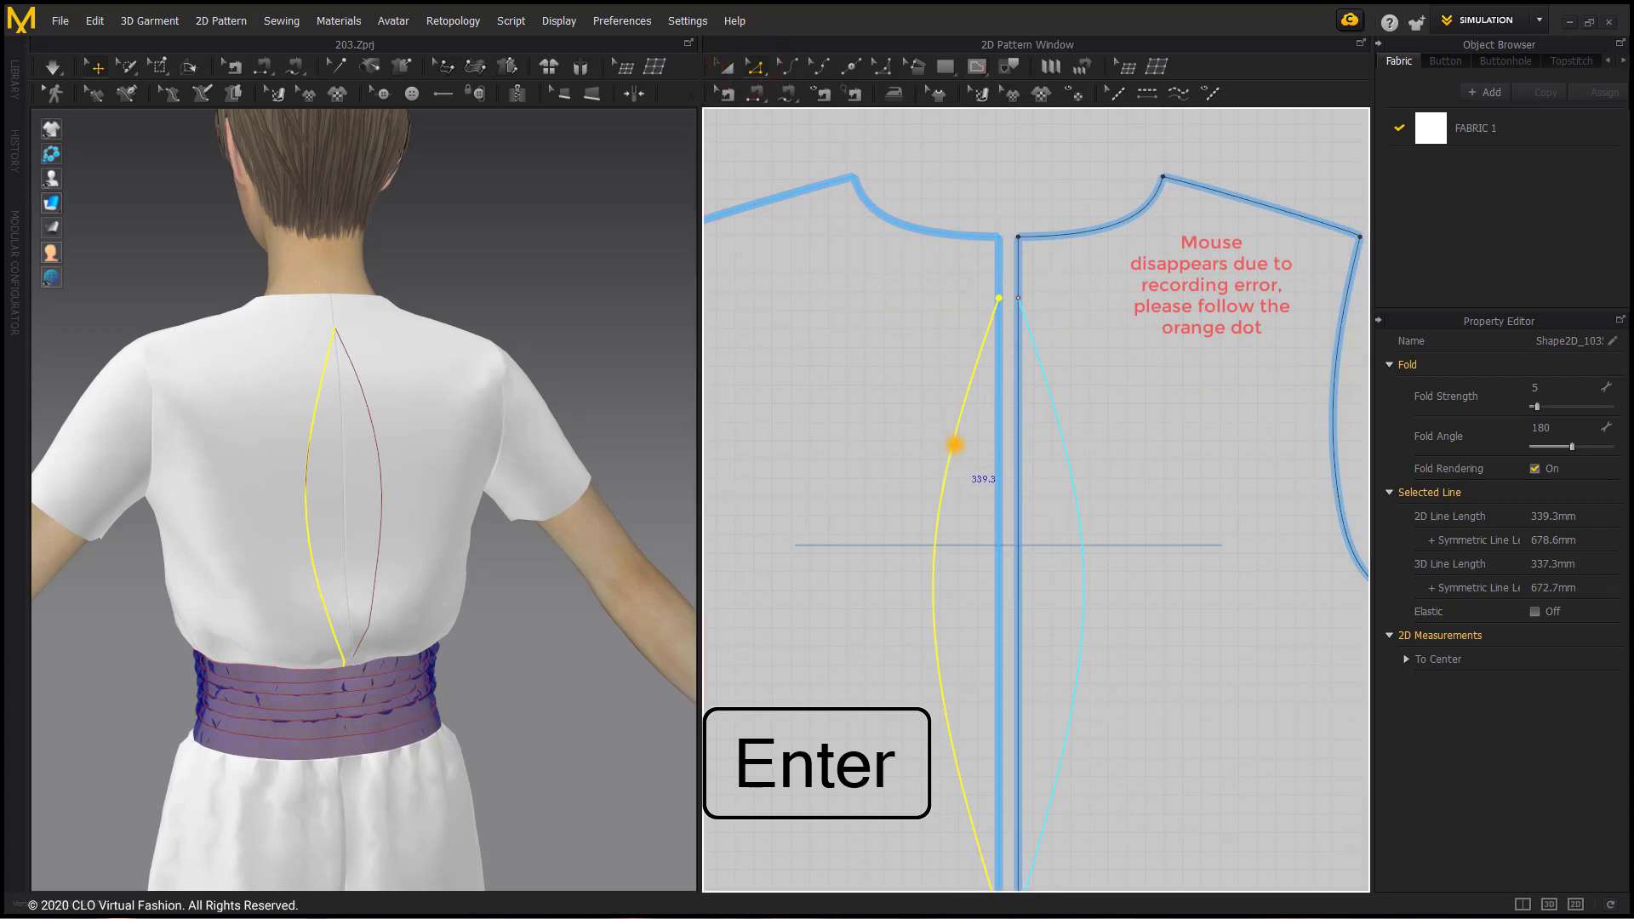
# Step: Cut the back bodice along the curved internal line and delete the slivers on both sides of centre back
pyautogui.rightClick(952, 443)
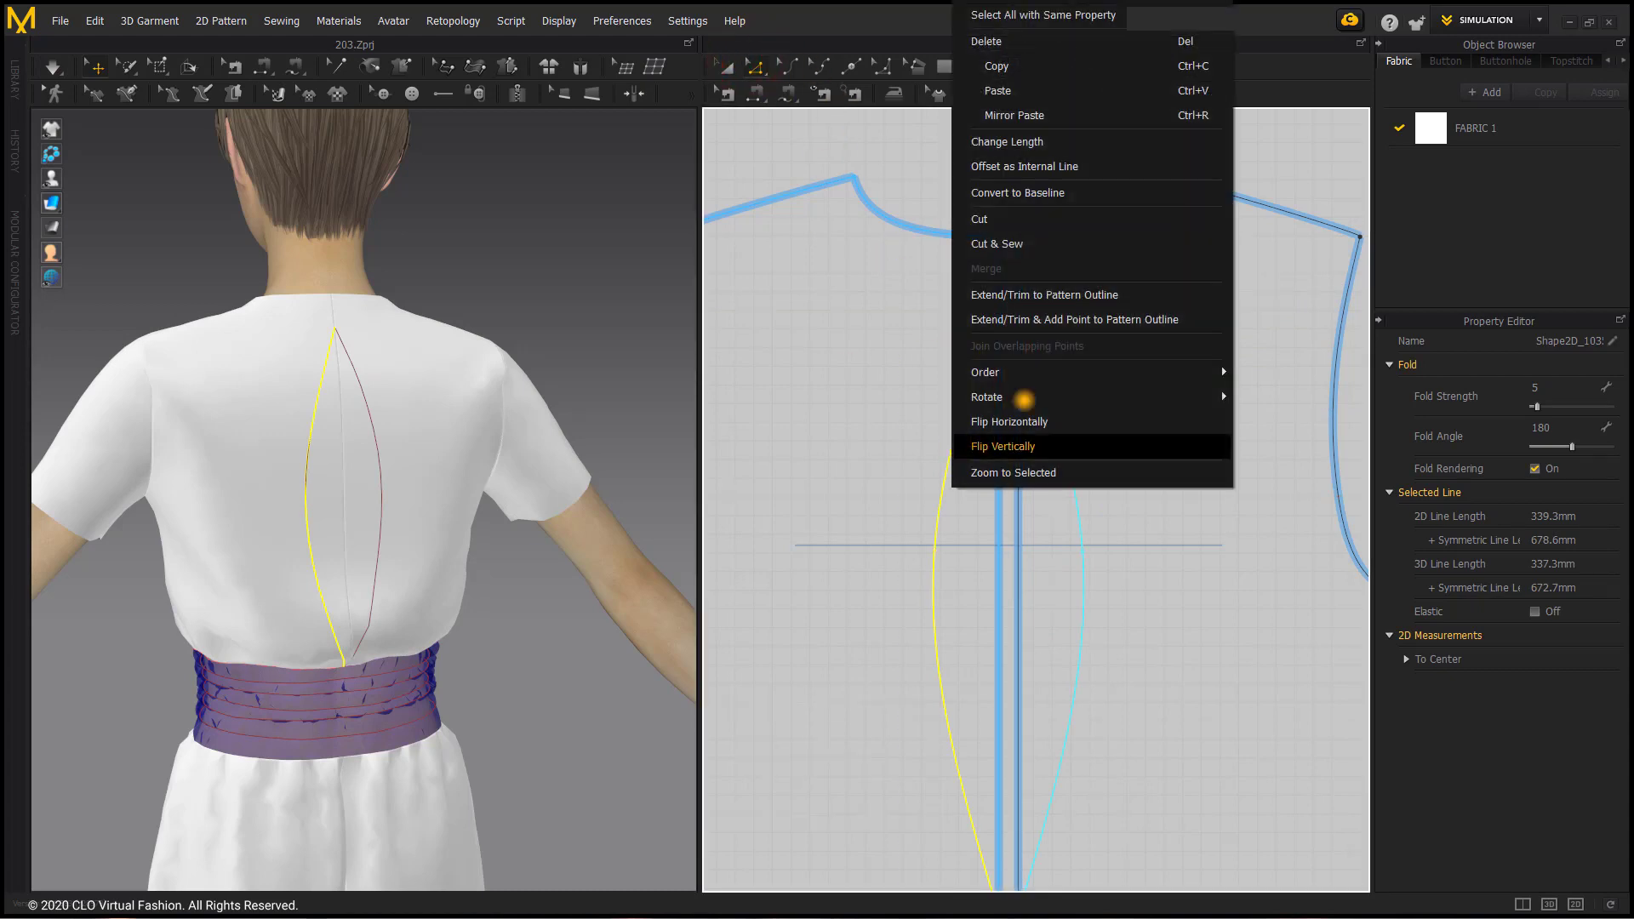
pyautogui.click(1050, 214)
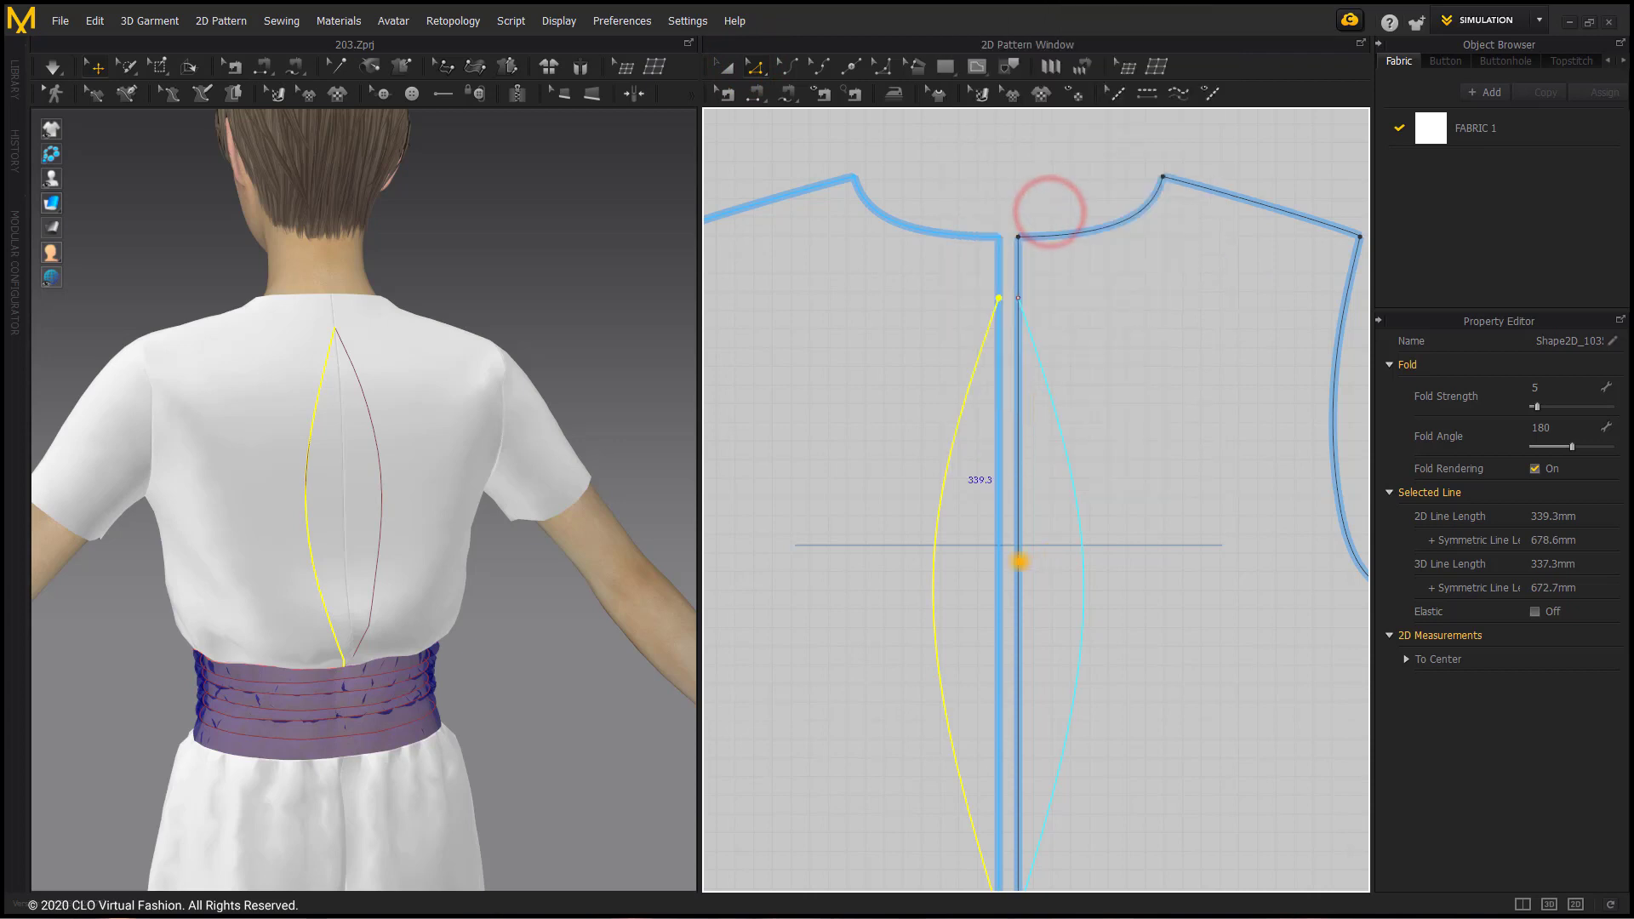
pyautogui.click(949, 557)
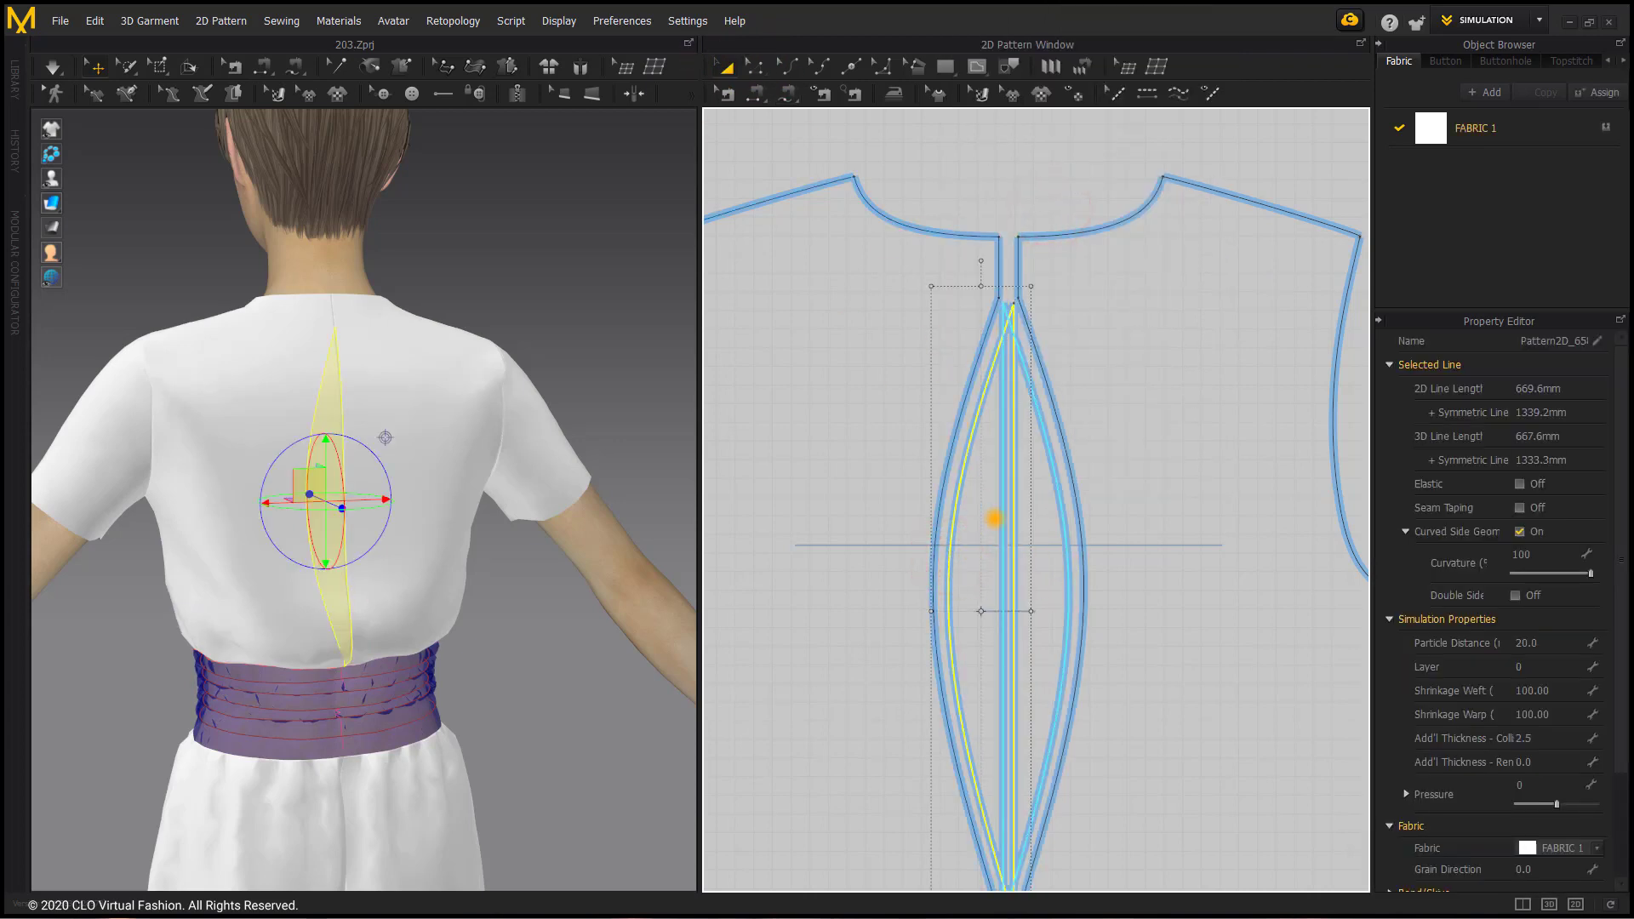
pyautogui.press('Delete')
pyautogui.click(1033, 527)
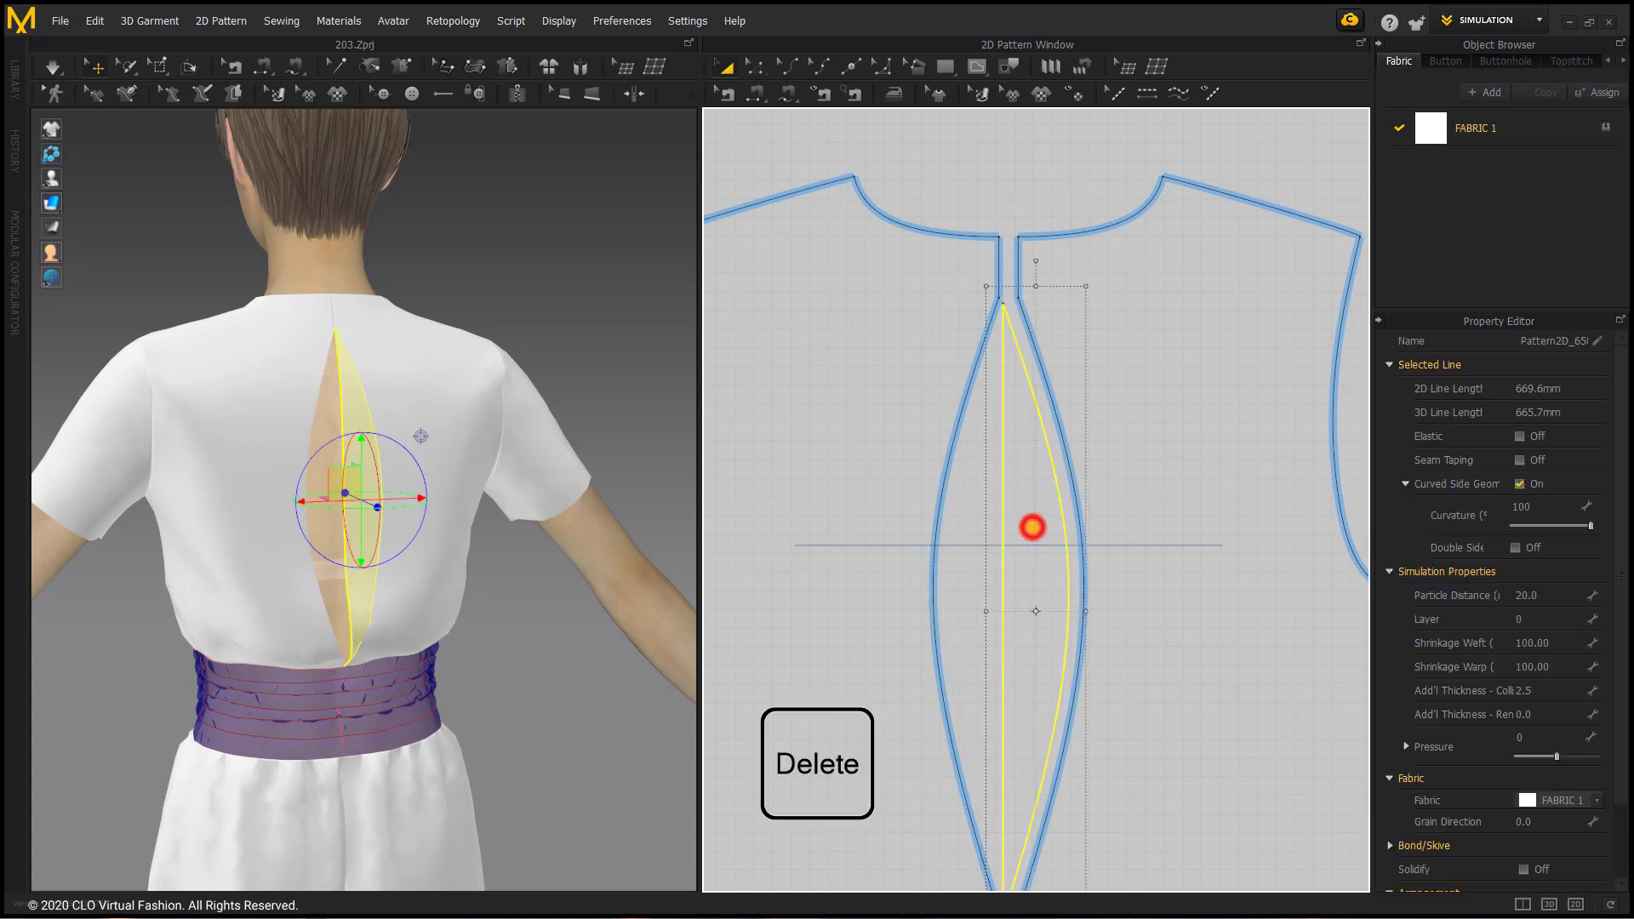
pyautogui.press('Delete')
# Step: Simulate the open-back bodice, tug the right back panel near the waistband, and clear the selection
pyautogui.moveTo(383, 591); pyautogui.dragTo(404, 652, button='right')
pyautogui.press('space')
pyautogui.click(401, 682)
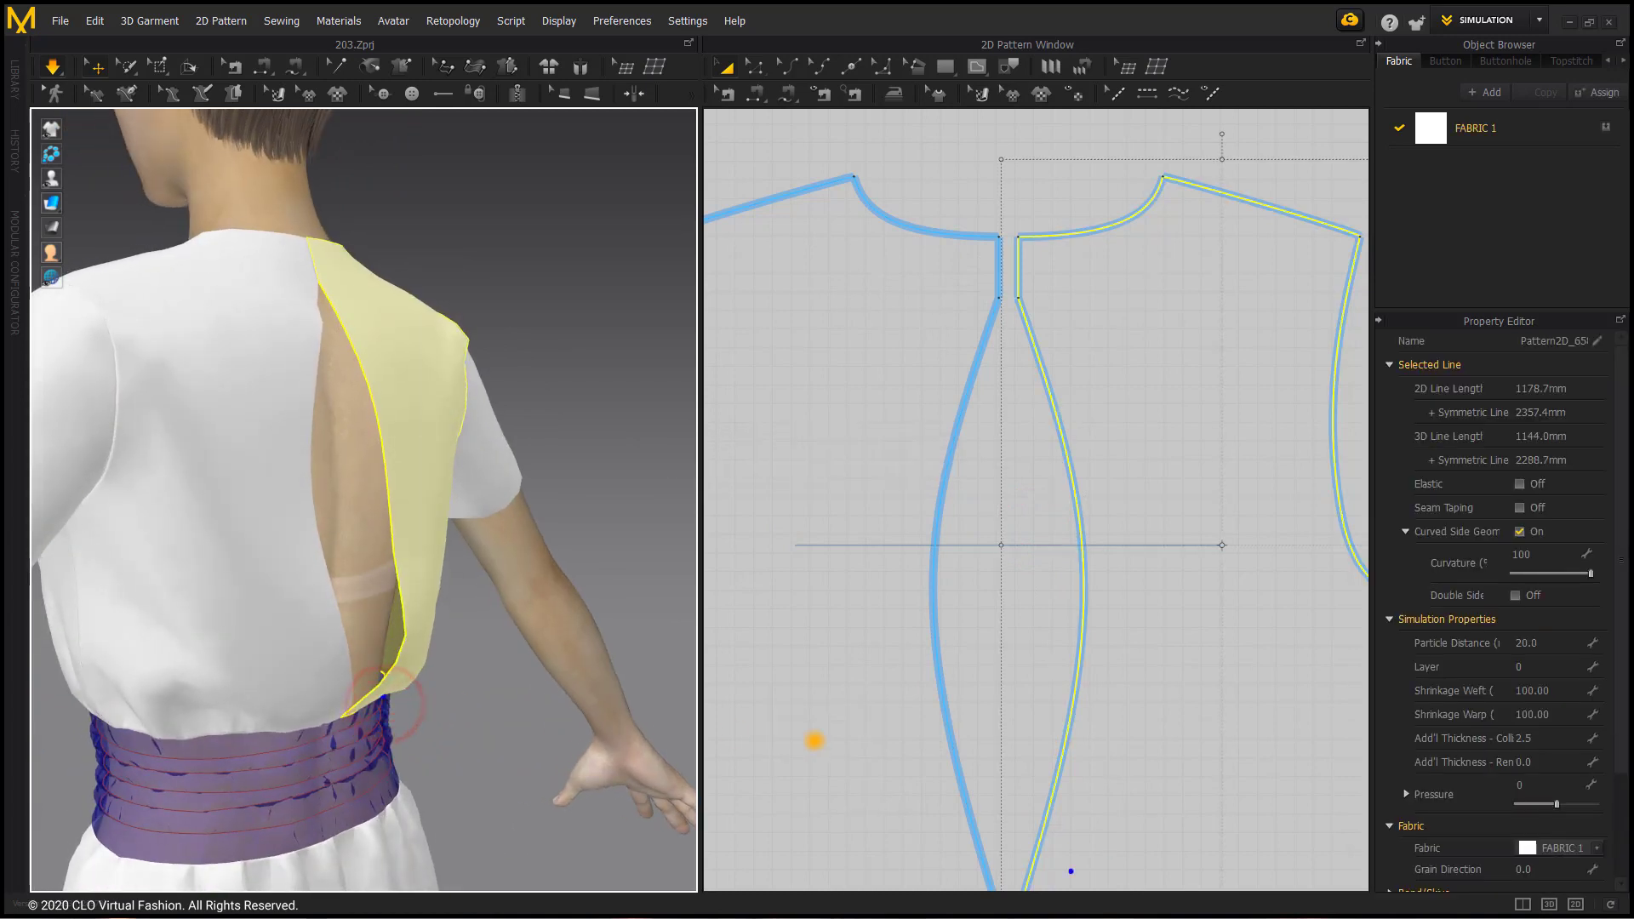
pyautogui.scroll(-3, 864, 660)
pyautogui.scroll(2, 866, 655)
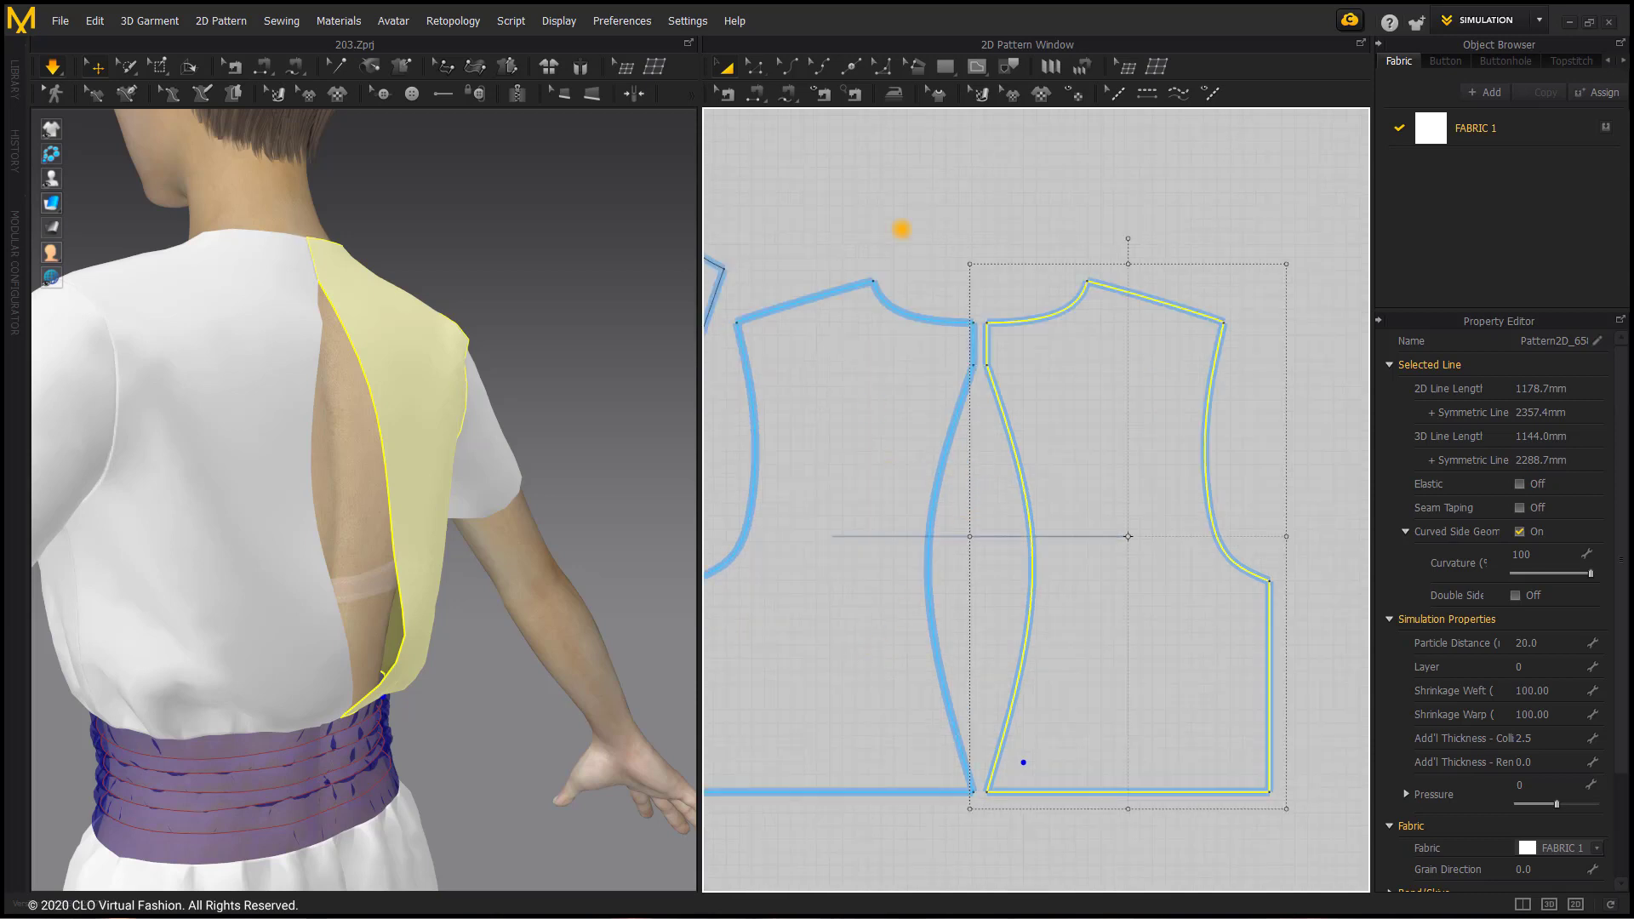
pyautogui.click(909, 206)
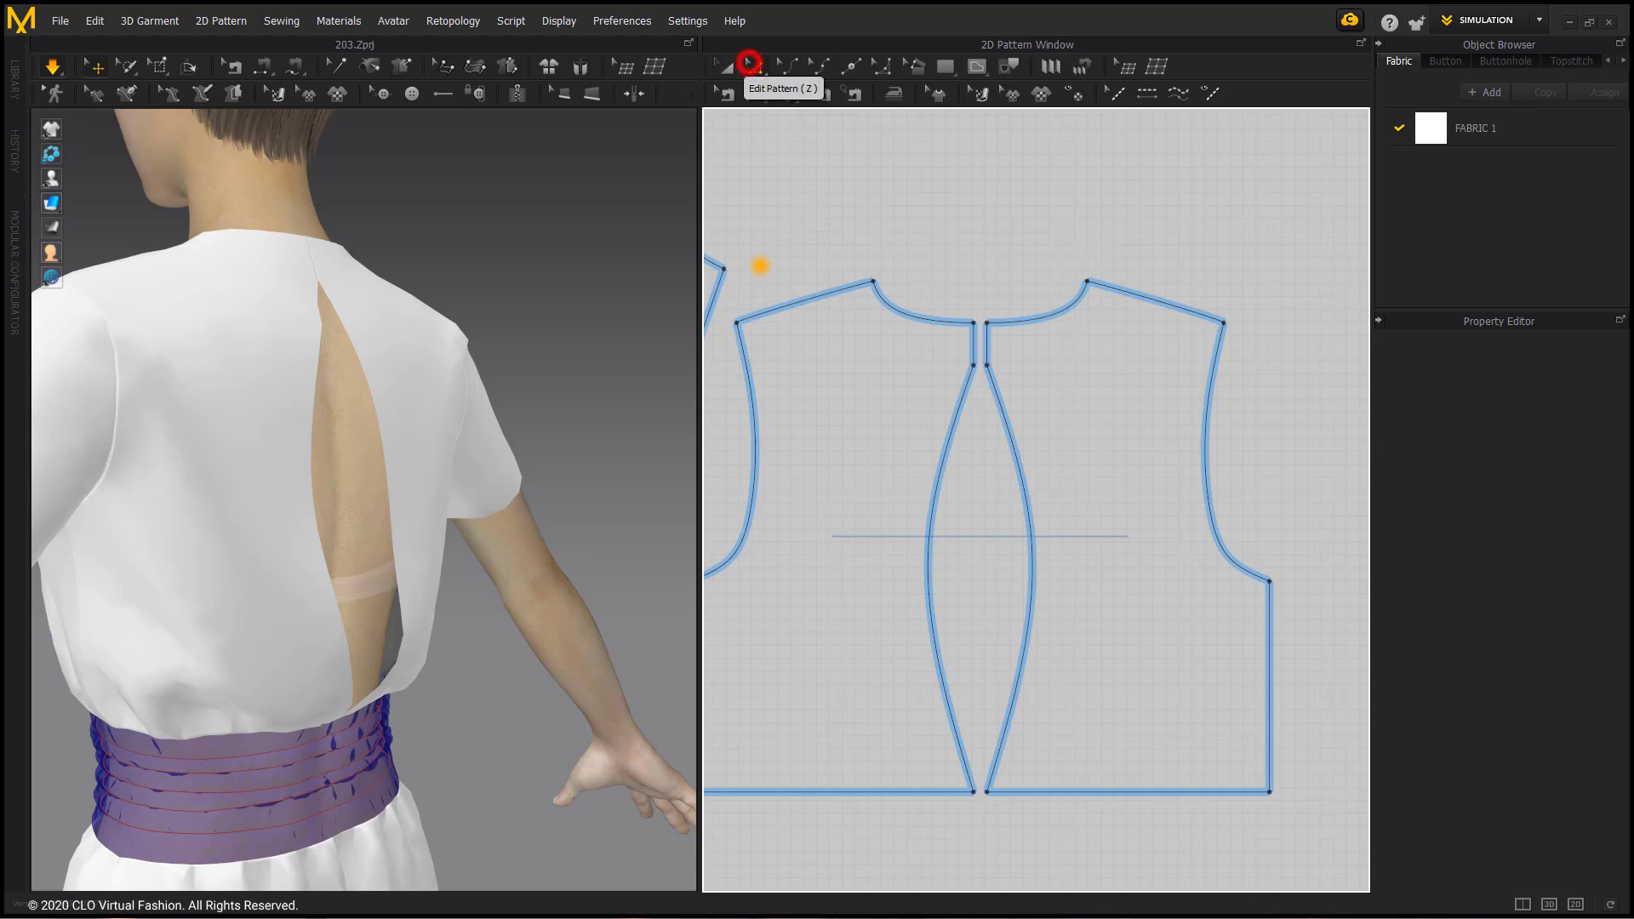
# Step: Raise the centre-back hem corner of the left back bodice slightly, simulate and tug the fabric, and clear the selection
pyautogui.click(976, 578)
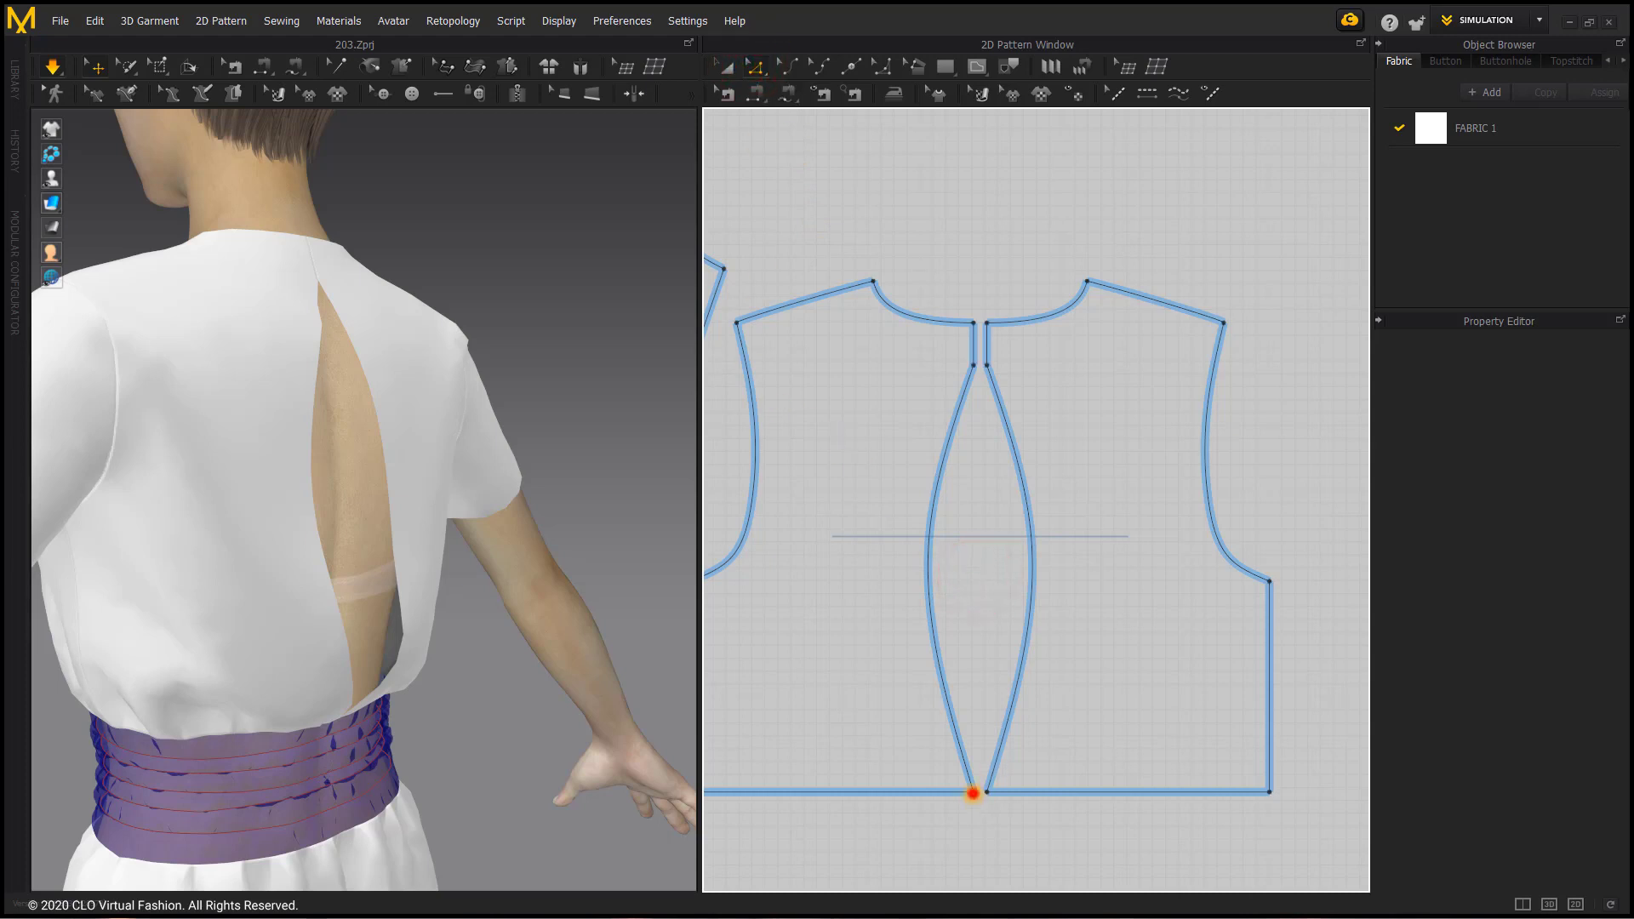
pyautogui.moveTo(973, 793); pyautogui.dragTo(974, 755)
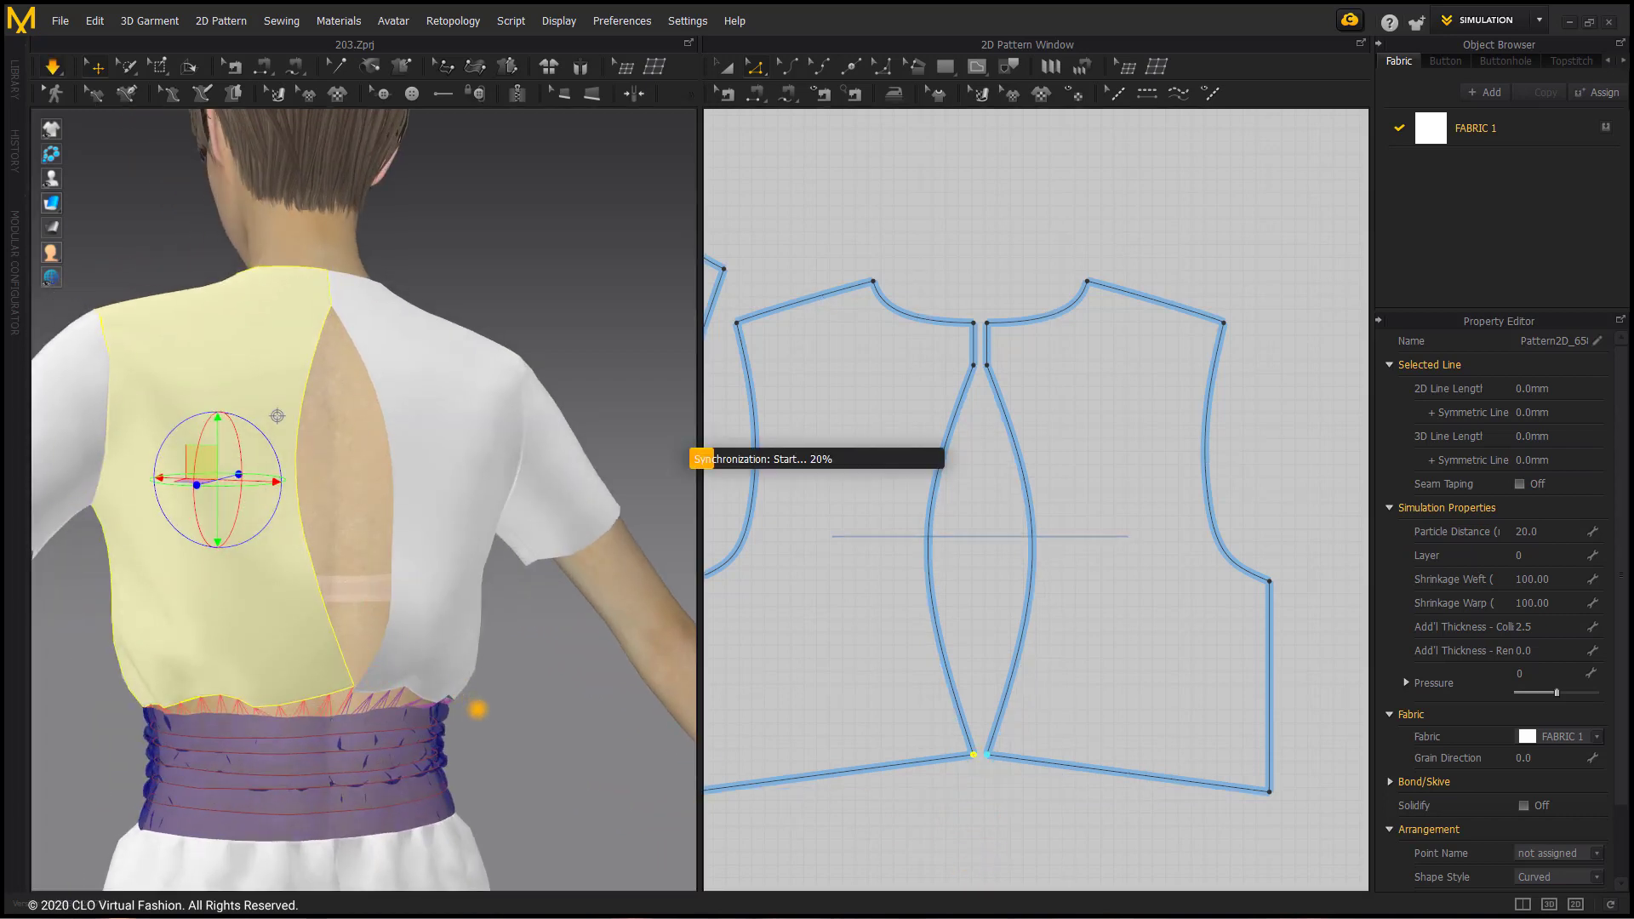
pyautogui.press('space')
pyautogui.moveTo(441, 676); pyautogui.dragTo(535, 700, button='right')
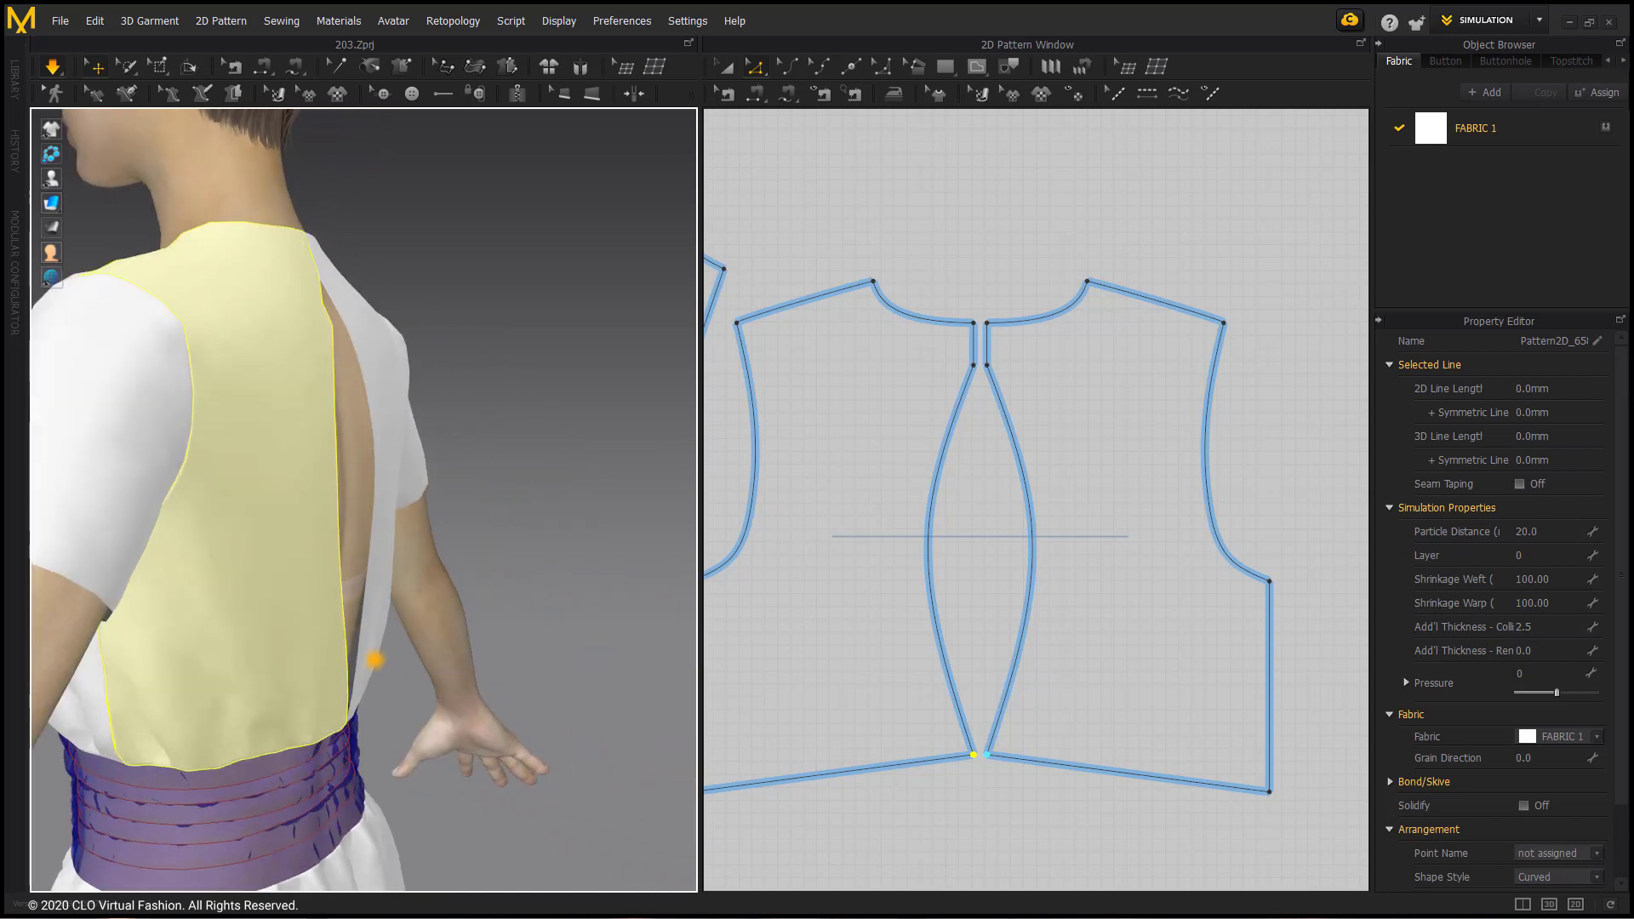
pyautogui.click(368, 656)
pyautogui.moveTo(866, 669); pyautogui.dragTo(948, 631, button='middle')
pyautogui.moveTo(474, 661); pyautogui.dragTo(419, 650, button='right')
pyautogui.click(870, 771)
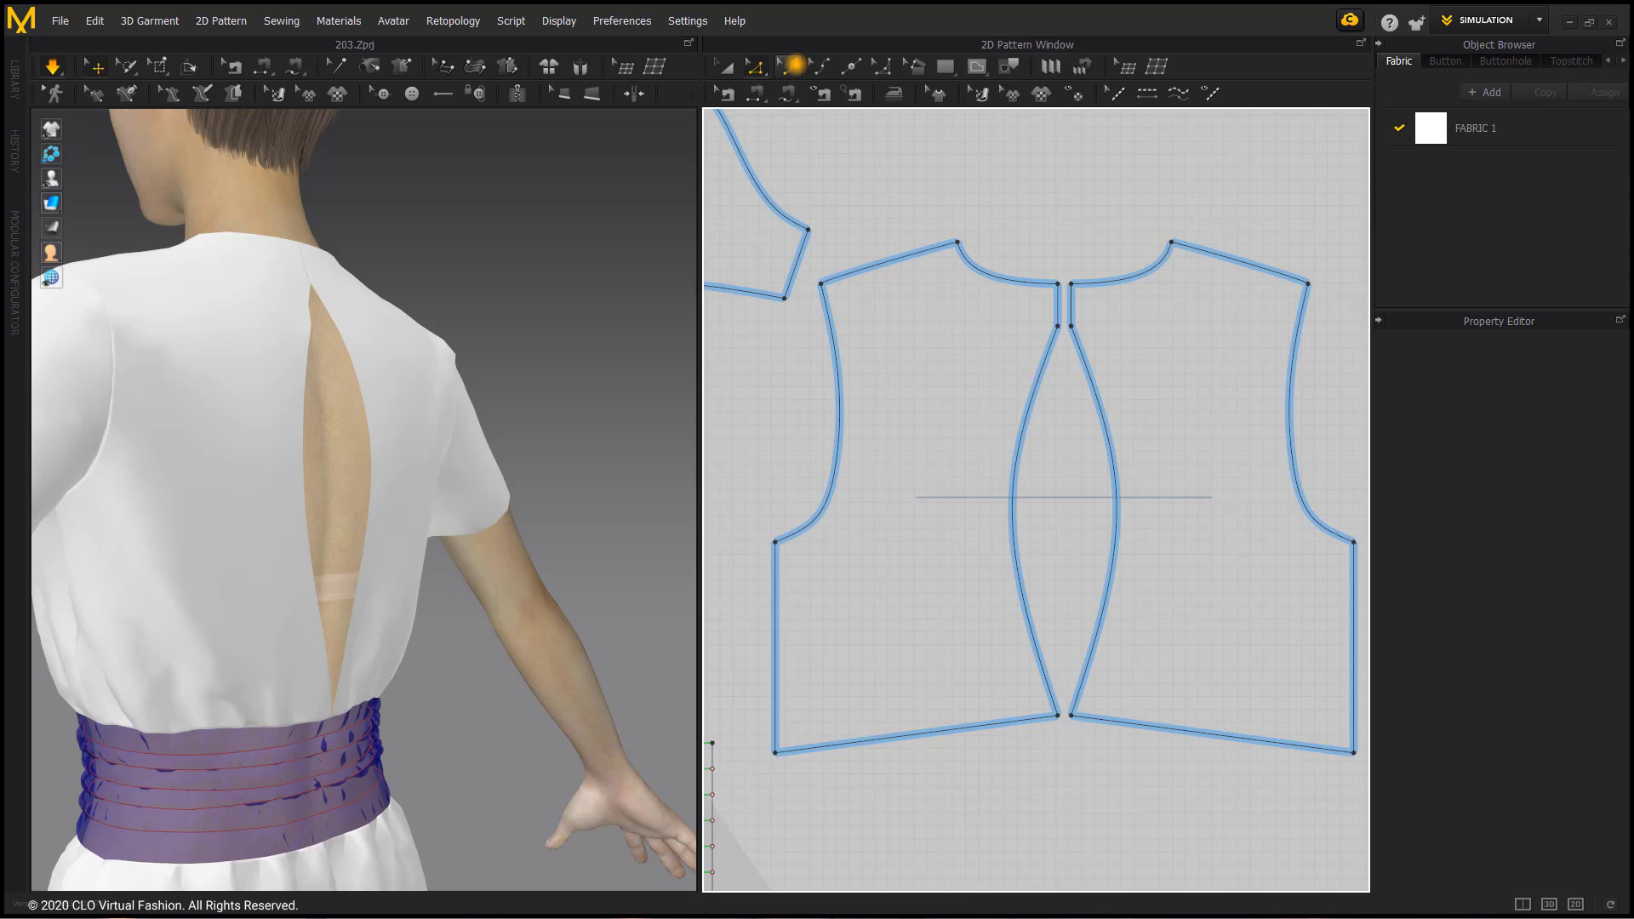
# Step: Bend the slanted hem of the left back bodice into a gentle upward curve about 221 mm long and check it in 3D
pyautogui.click(794, 66)
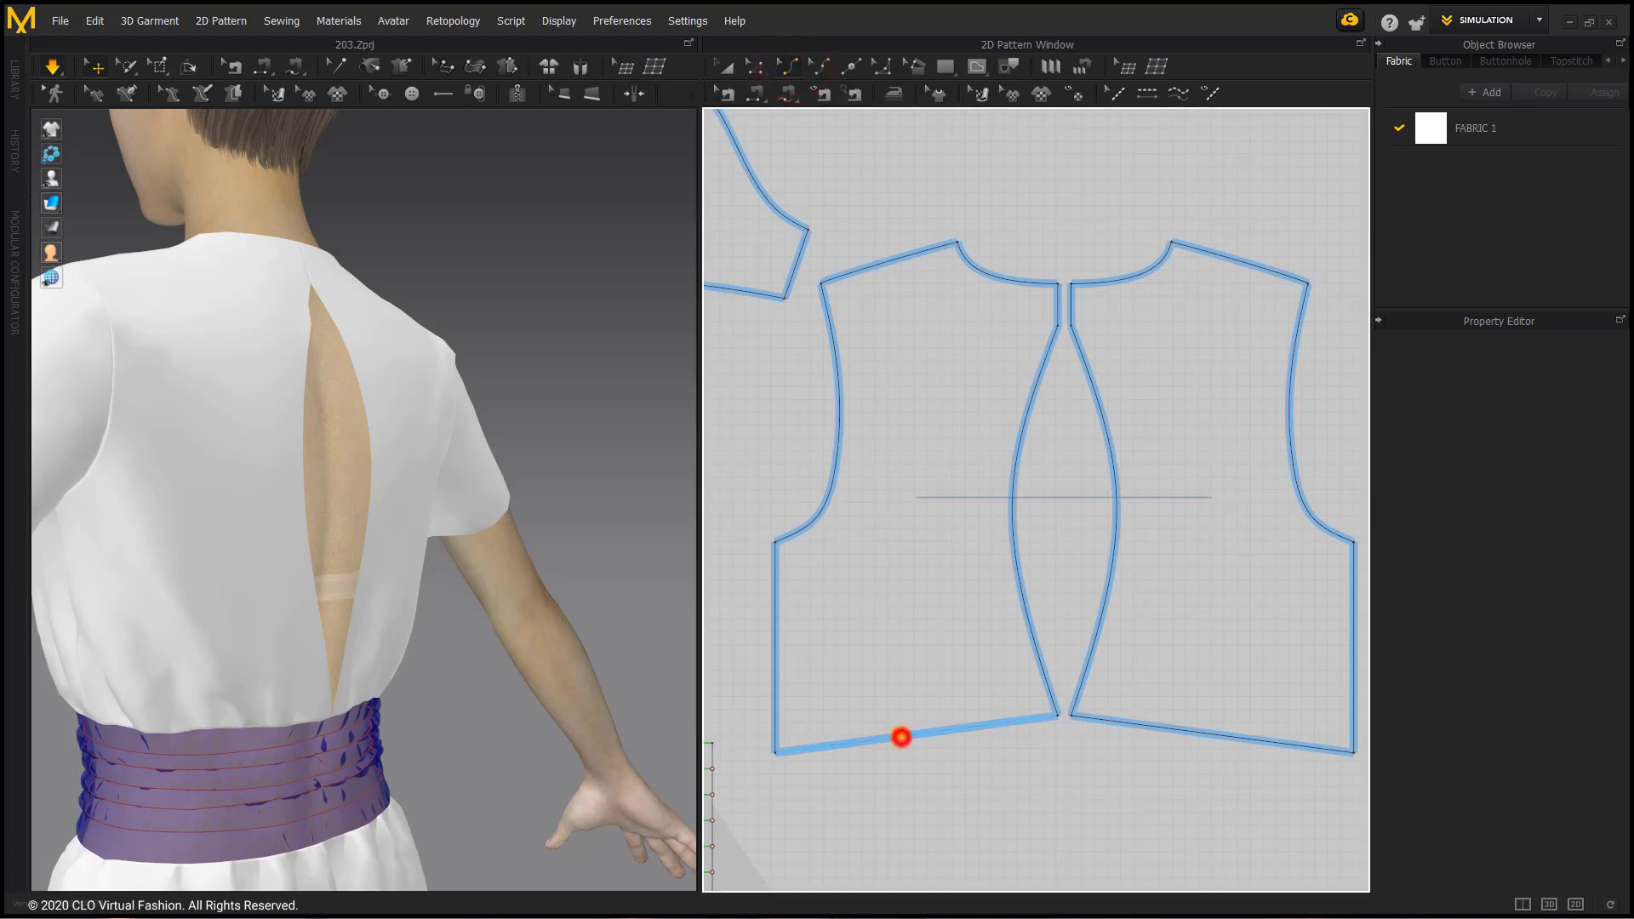
pyautogui.click(901, 738)
pyautogui.click(989, 739)
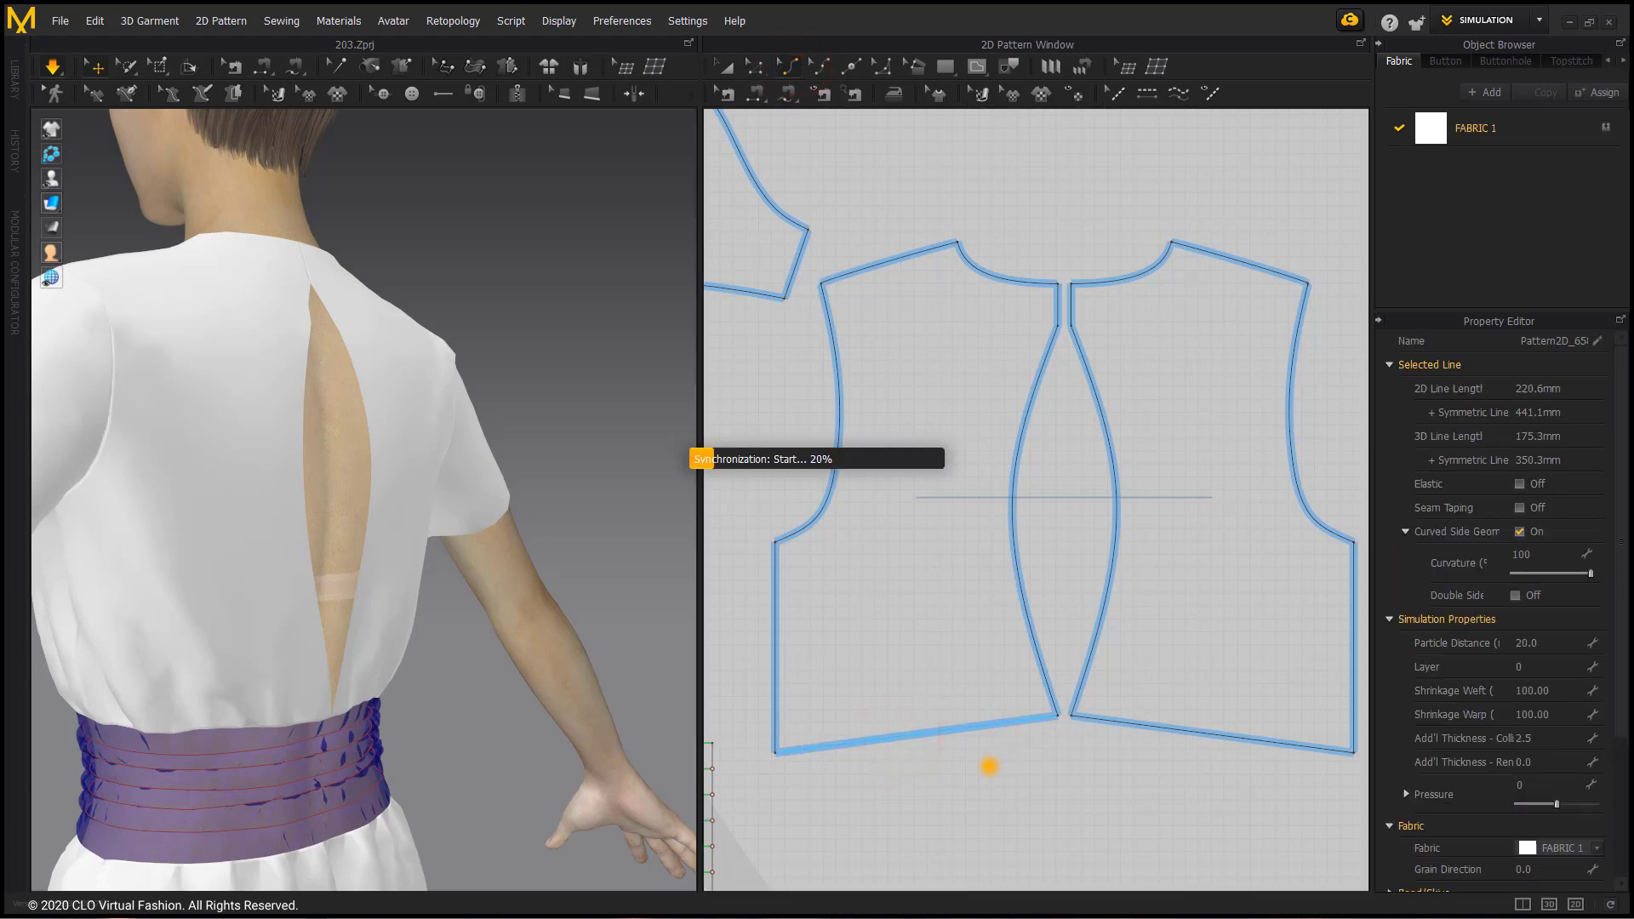
pyautogui.click(923, 738)
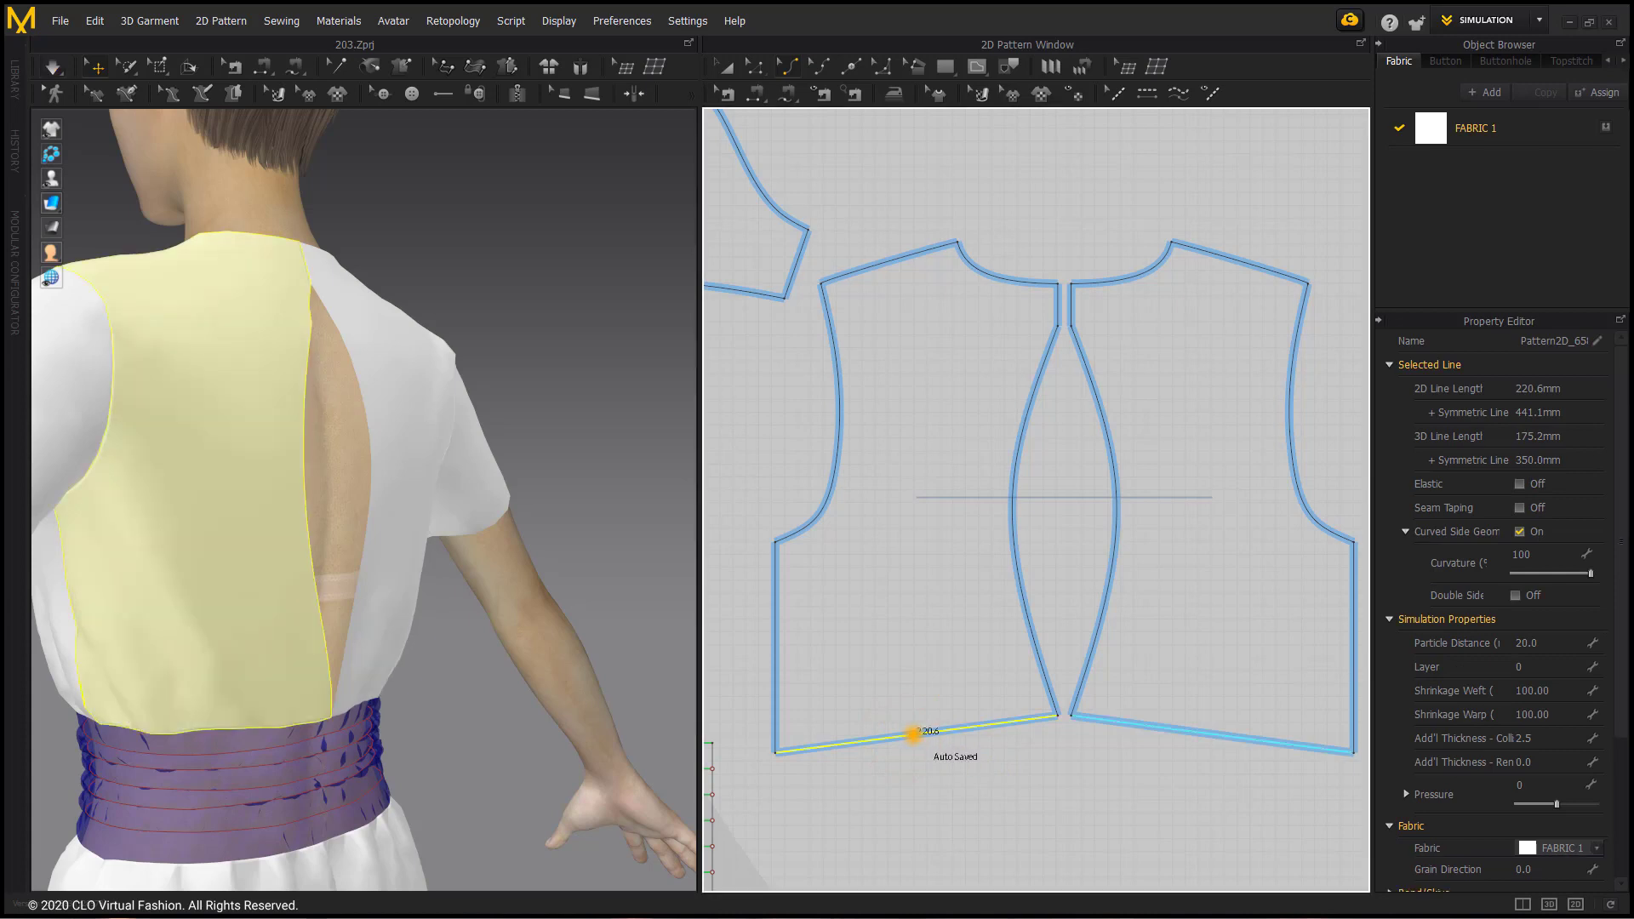
pyautogui.moveTo(913, 733); pyautogui.dragTo(911, 724)
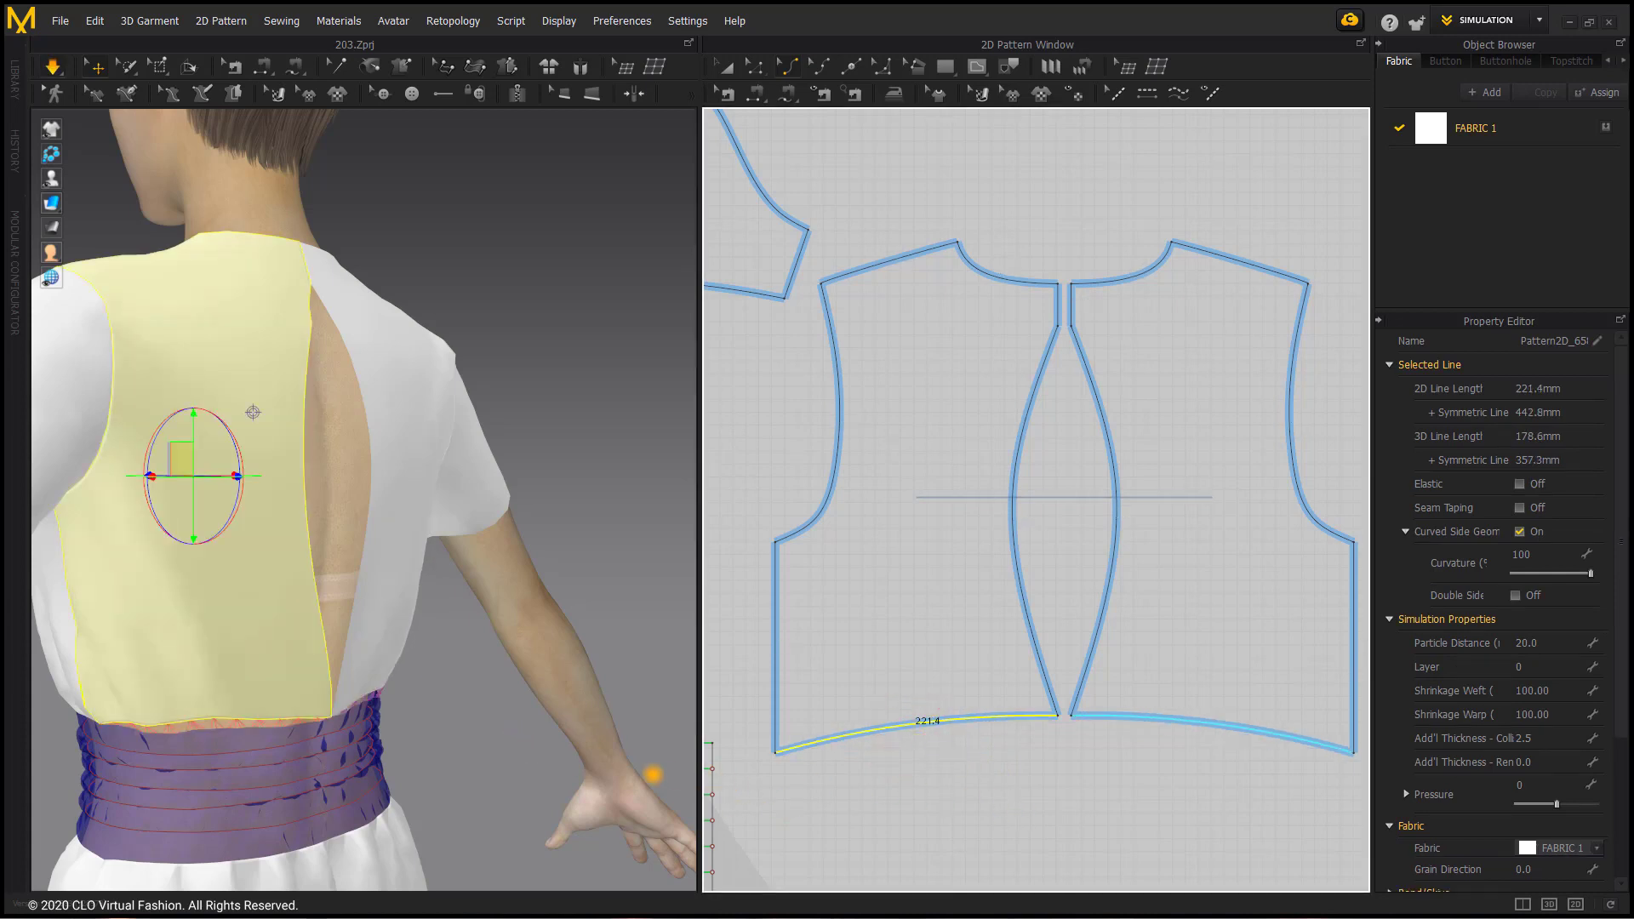
pyautogui.moveTo(445, 748)
pyautogui.mouseDown(button='right')
pyautogui.moveTo(357, 741)
pyautogui.moveTo(522, 741)
pyautogui.moveTo(474, 739)
pyautogui.mouseUp(button='right')
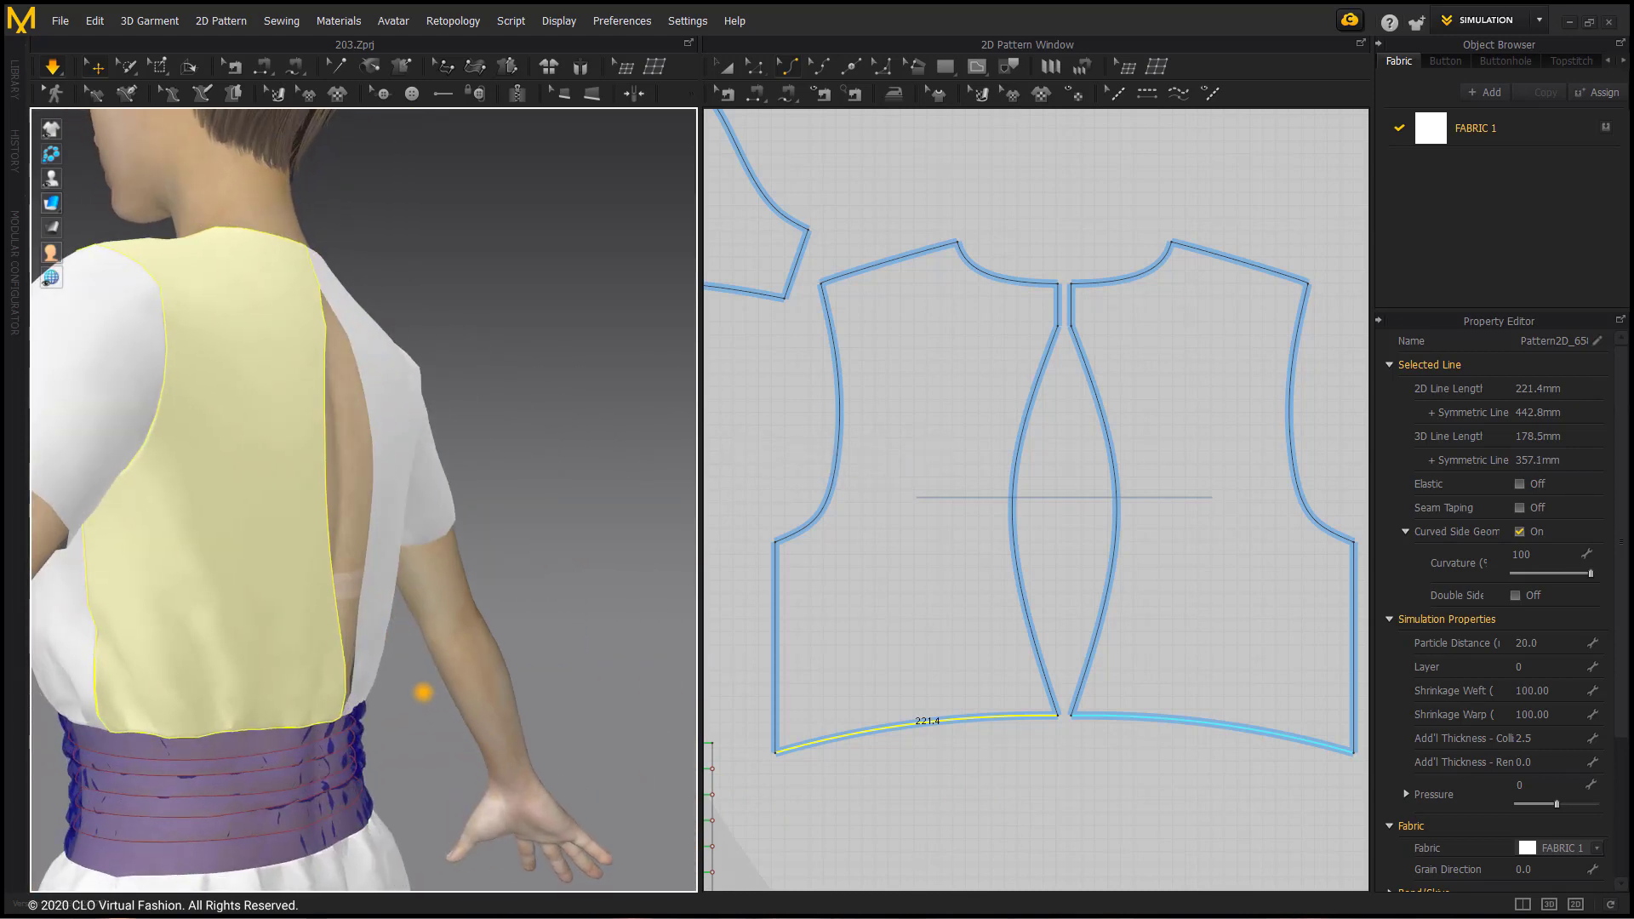
# Step: Tug both back panels beside the opening during simulation and examine the open back from both sides
pyautogui.click(395, 613)
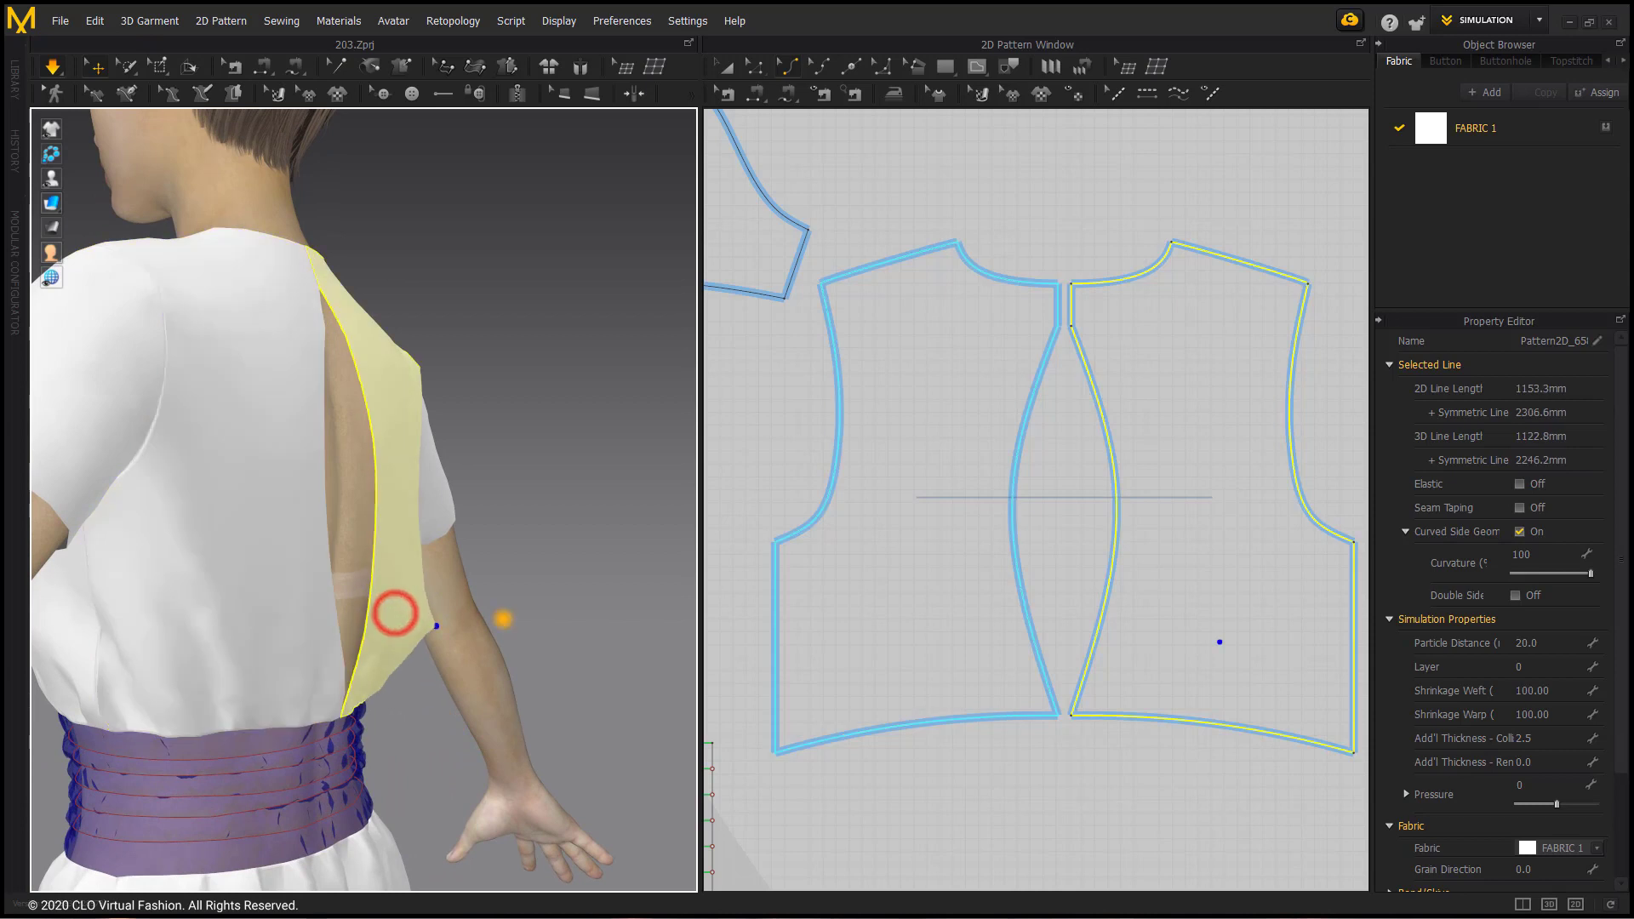
pyautogui.click(332, 627)
pyautogui.moveTo(412, 601)
pyautogui.mouseDown(button='right')
pyautogui.moveTo(243, 619)
pyautogui.moveTo(321, 591)
pyautogui.mouseUp(button='right')
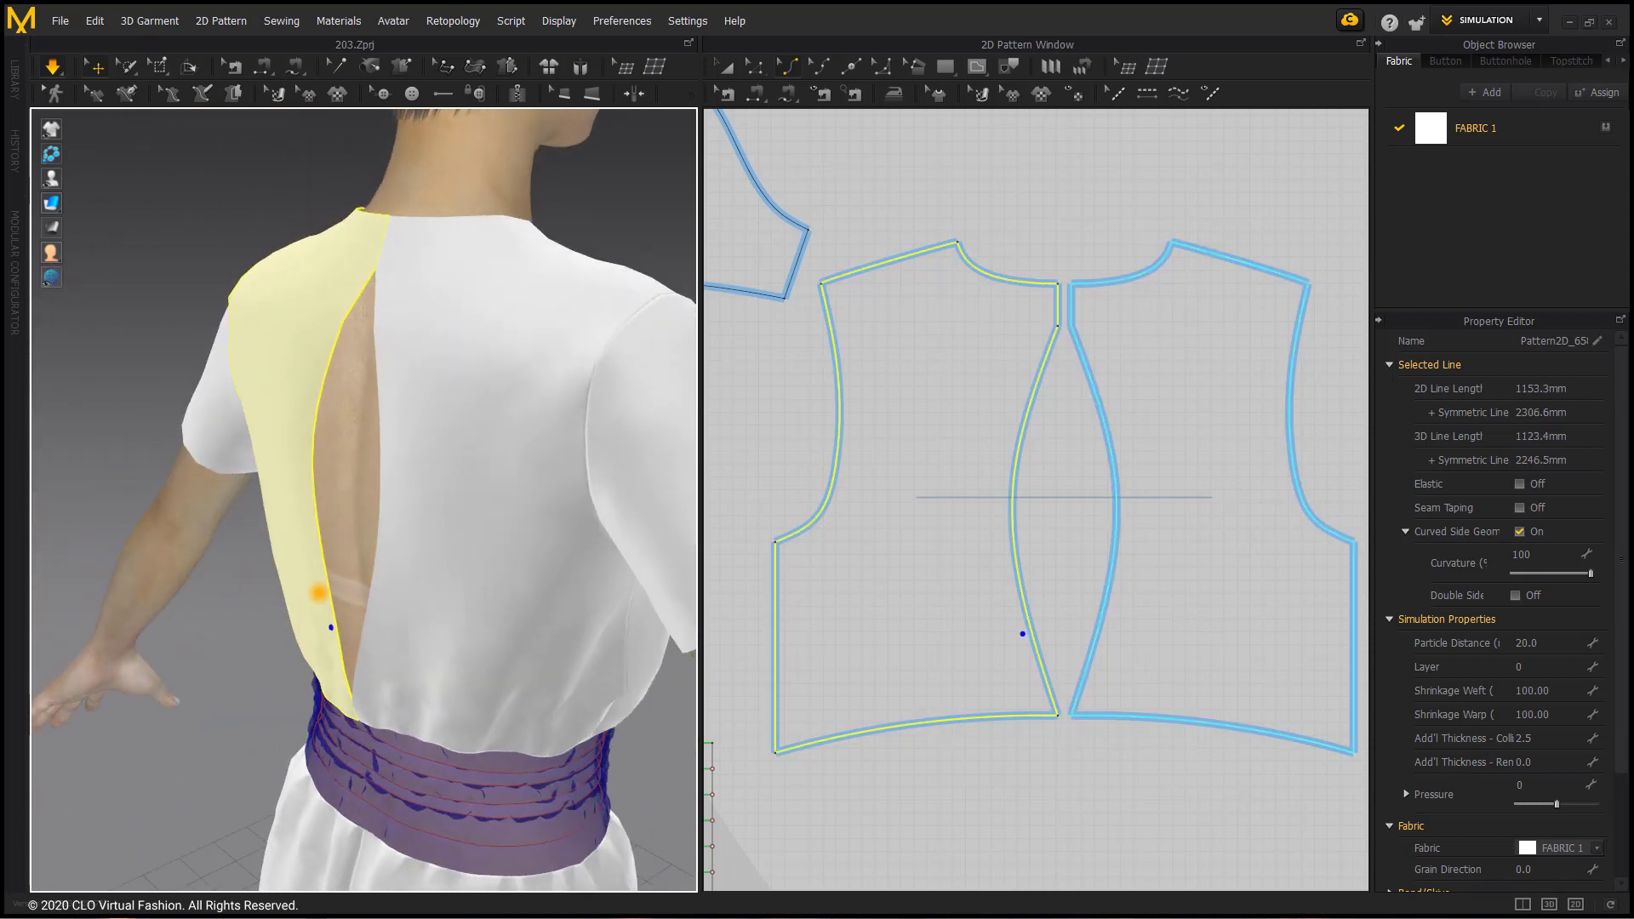
pyautogui.click(319, 592)
pyautogui.moveTo(290, 482); pyautogui.dragTo(412, 492, button='right')
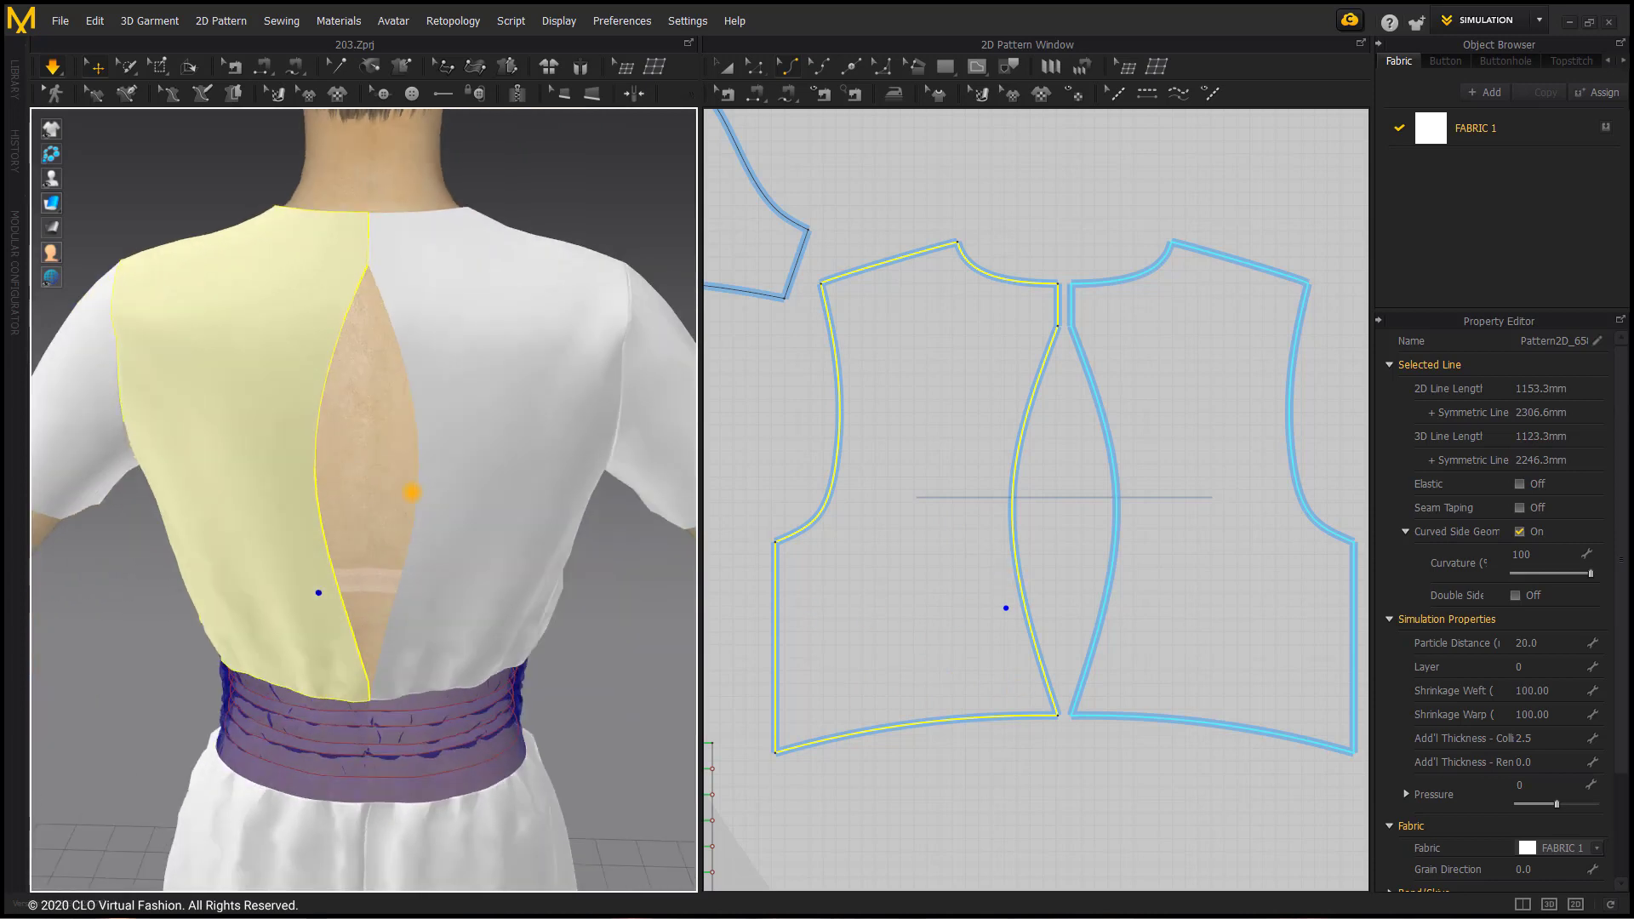
pyautogui.moveTo(444, 552); pyautogui.dragTo(542, 561, button='right')
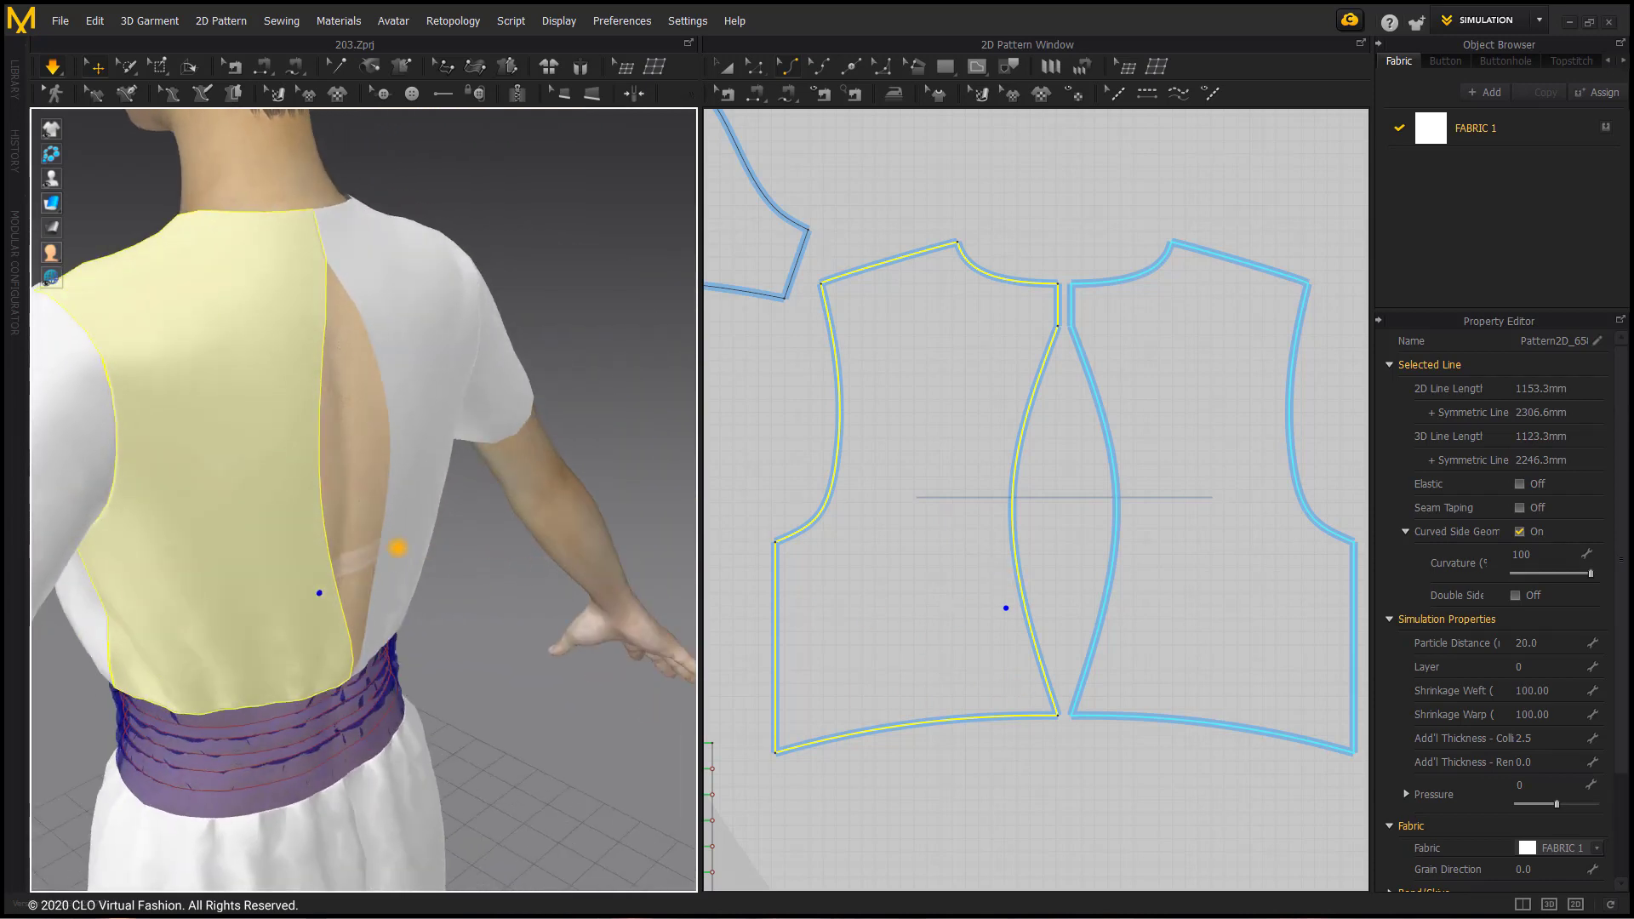
pyautogui.click(397, 547)
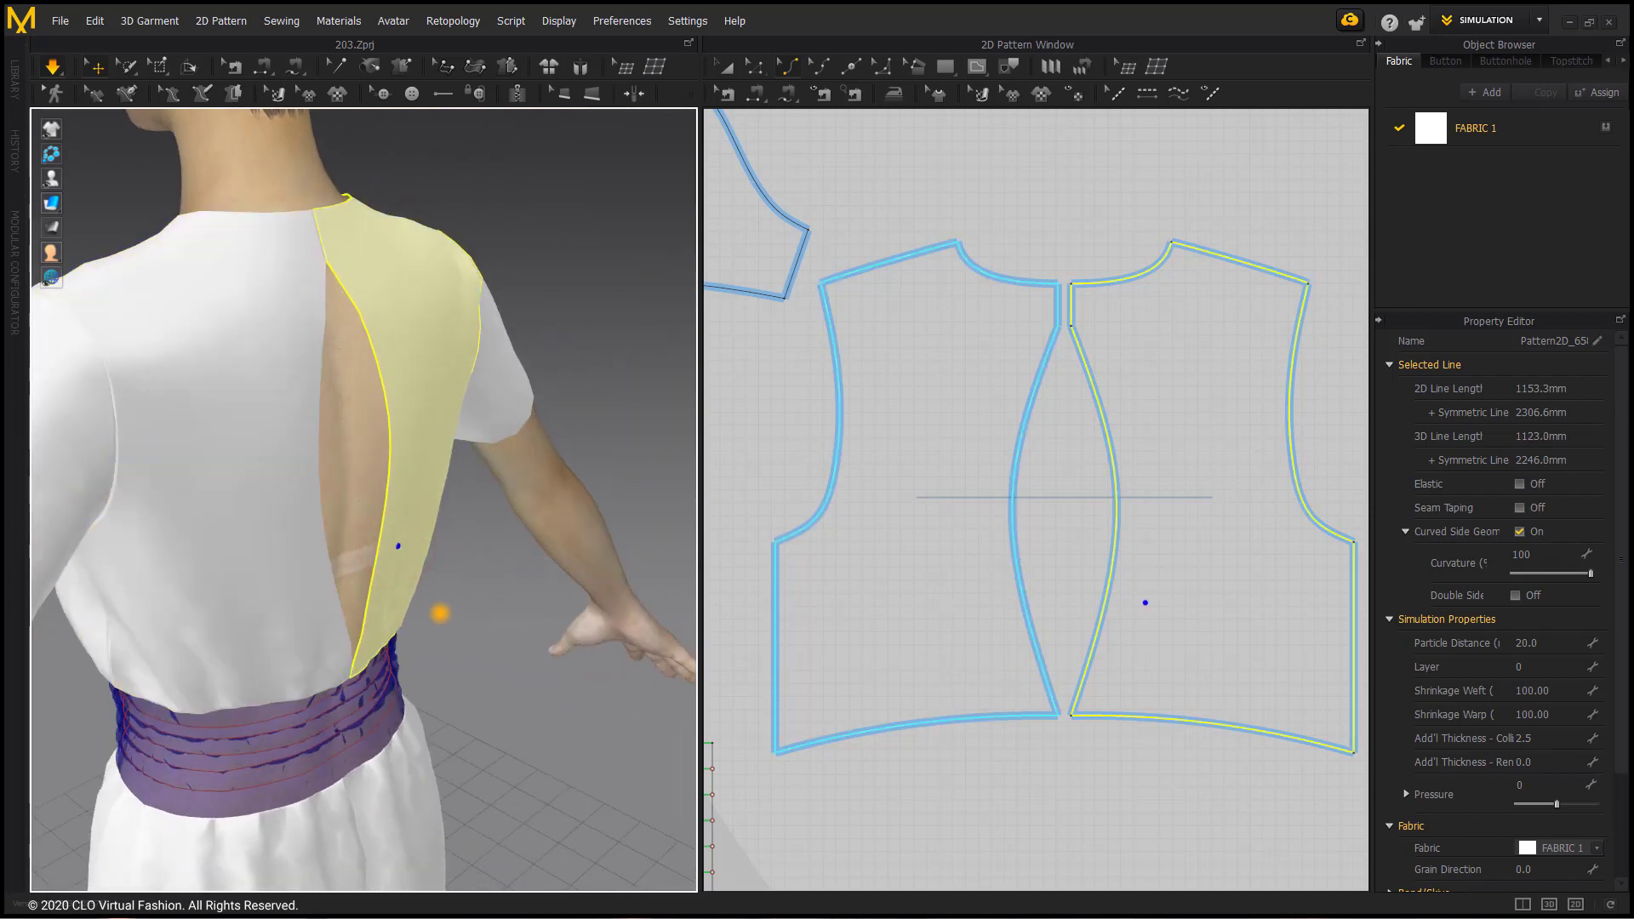
pyautogui.moveTo(529, 457); pyautogui.dragTo(450, 574, button='right')
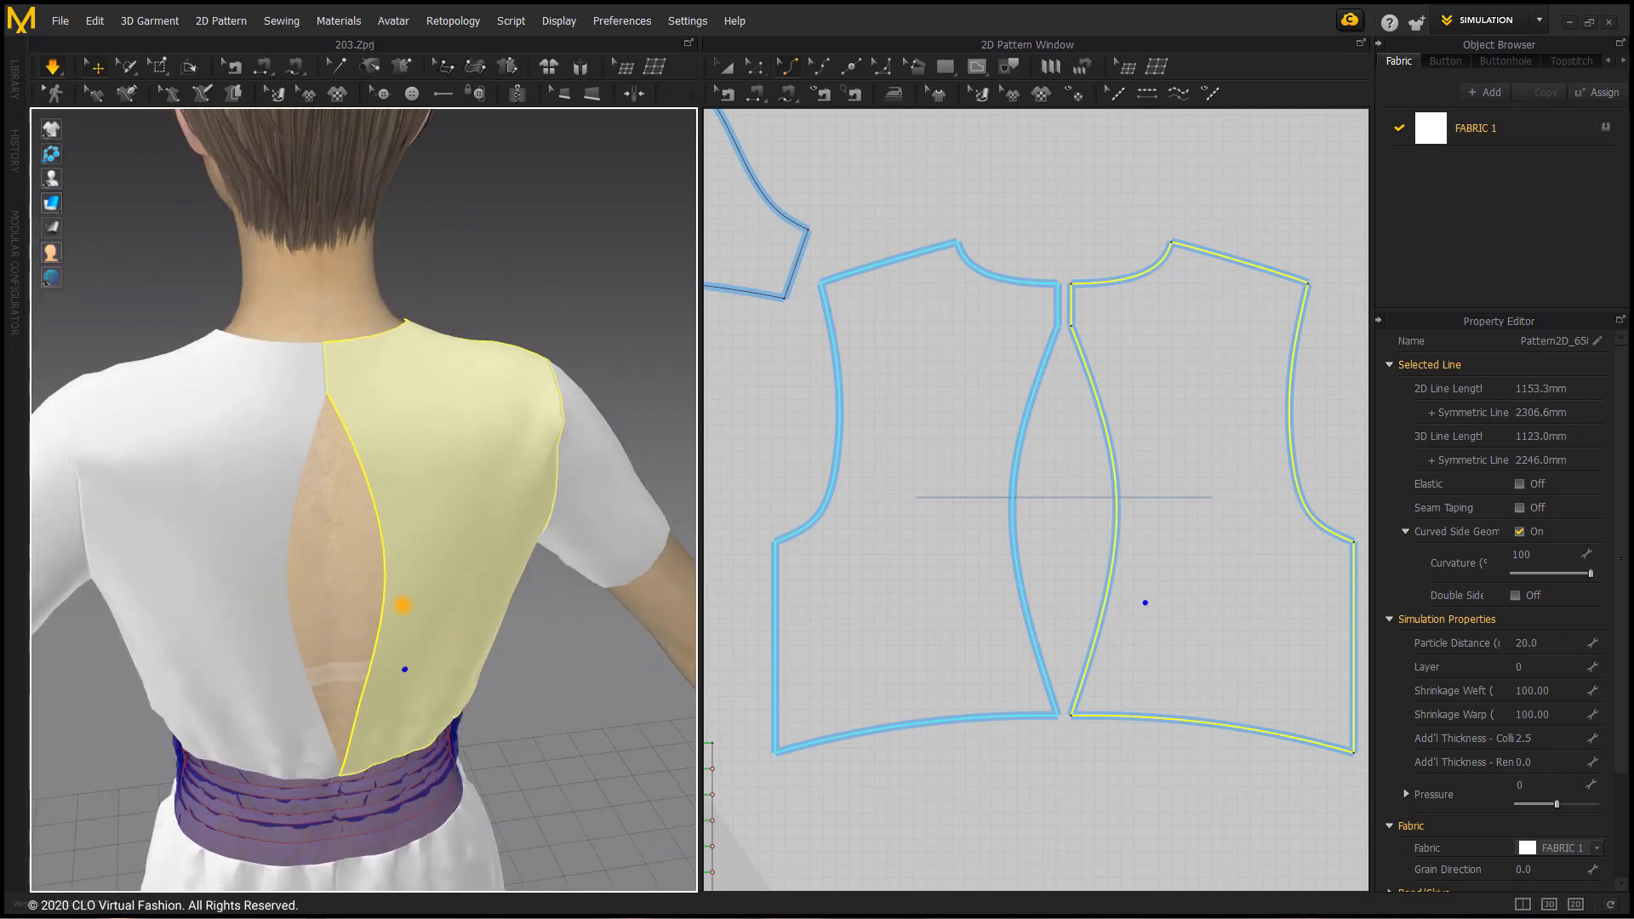
# Step: Draw a symmetric V-shaped internal line on the right back bodice, joining the ends of its short centre-back seam, with sides about 32 mm long
pyautogui.scroll(2, 346, 362)
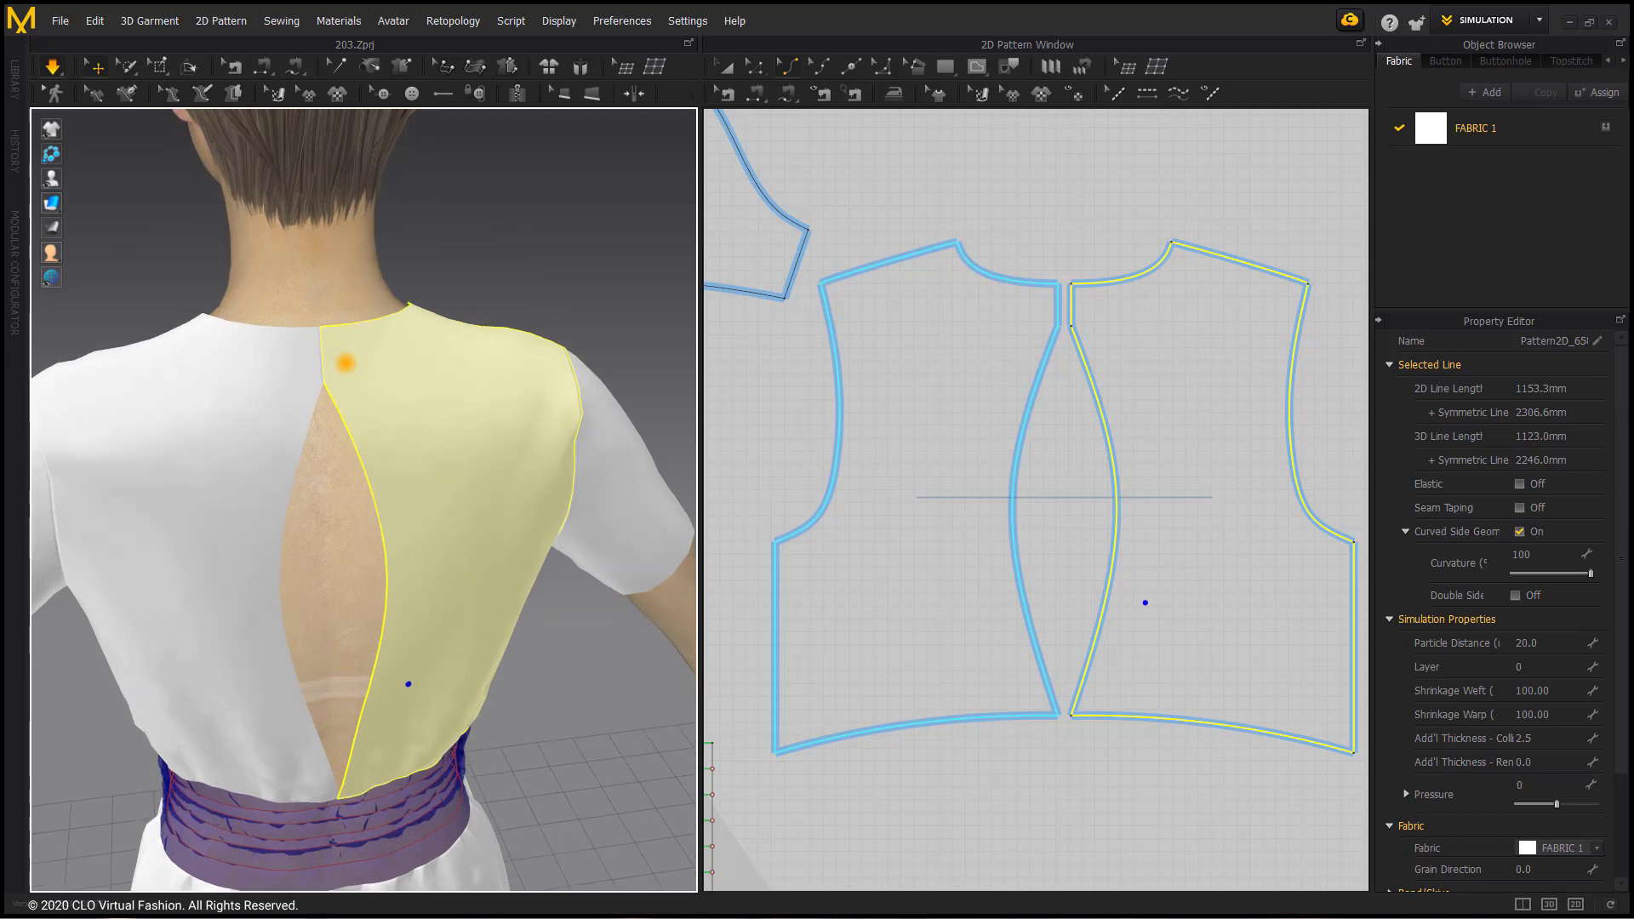
pyautogui.moveTo(347, 361); pyautogui.dragTo(420, 529, button='middle')
pyautogui.scroll(1, 420, 528)
pyautogui.moveTo(420, 529); pyautogui.dragTo(417, 457, button='right')
pyautogui.scroll(1, 417, 457)
pyautogui.moveTo(417, 457); pyautogui.dragTo(389, 509, button='middle')
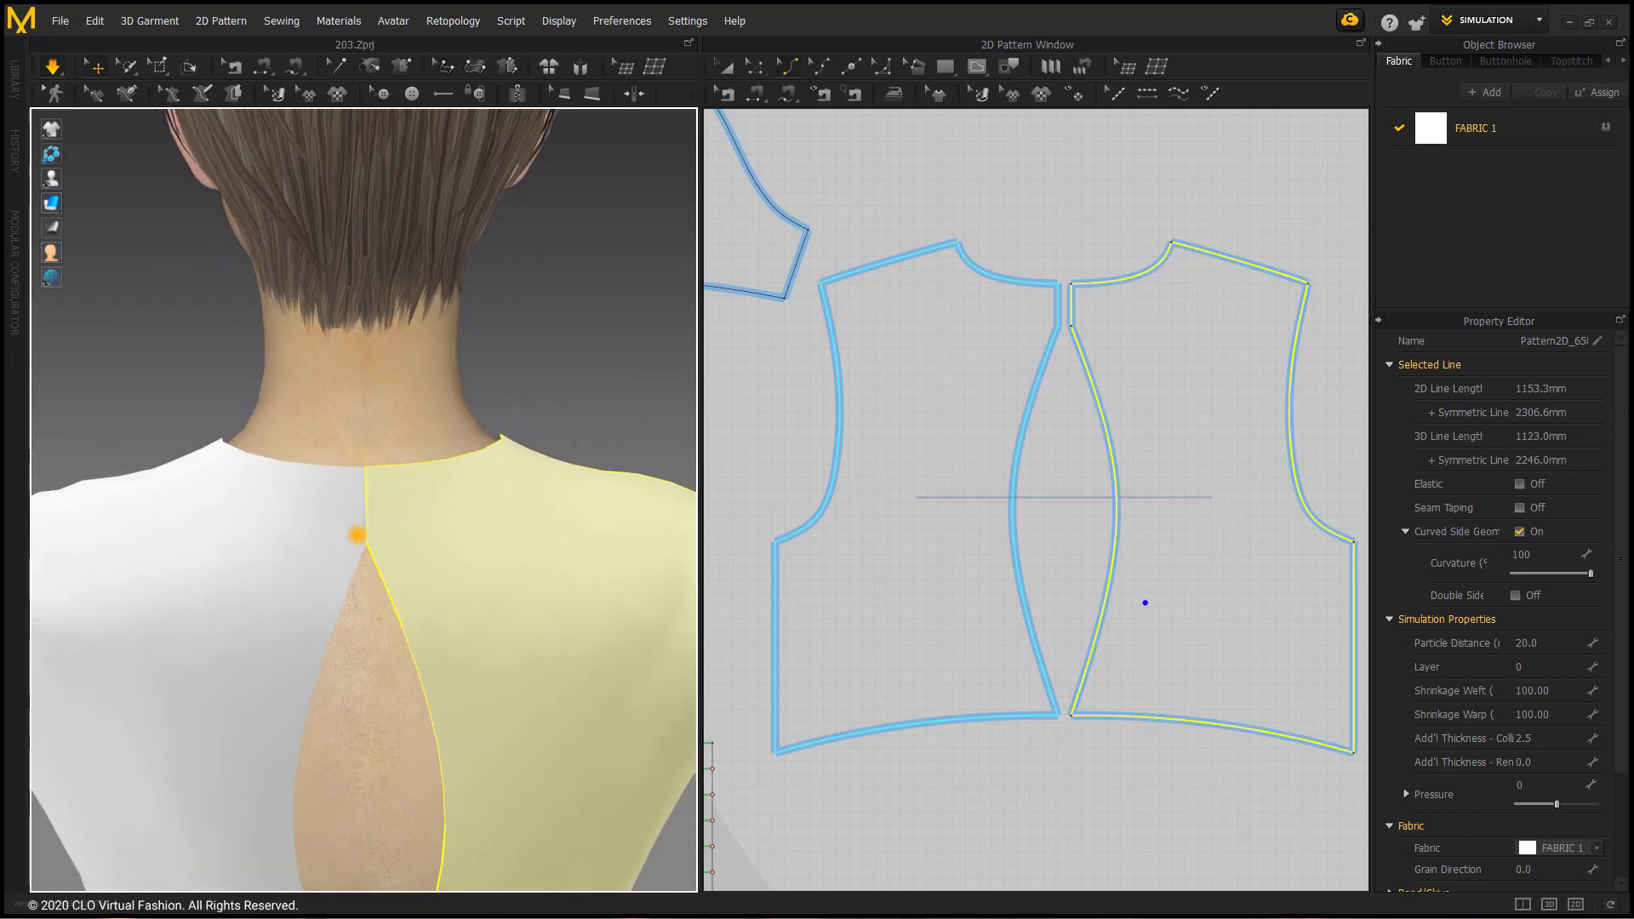
pyautogui.scroll(5, 970, 270)
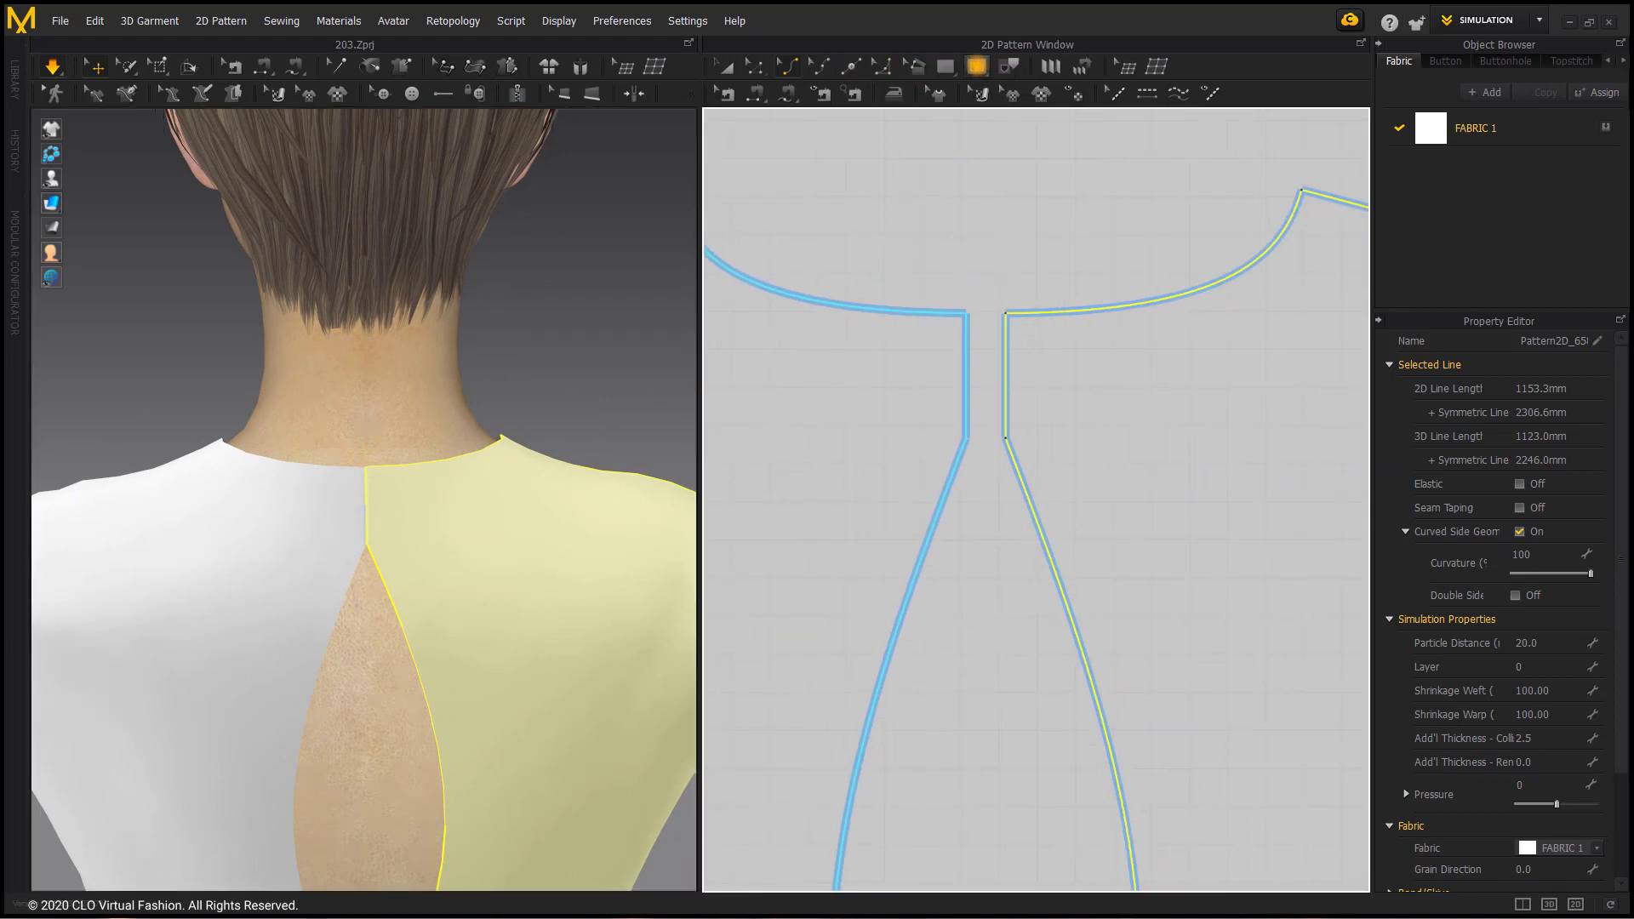
pyautogui.click(977, 66)
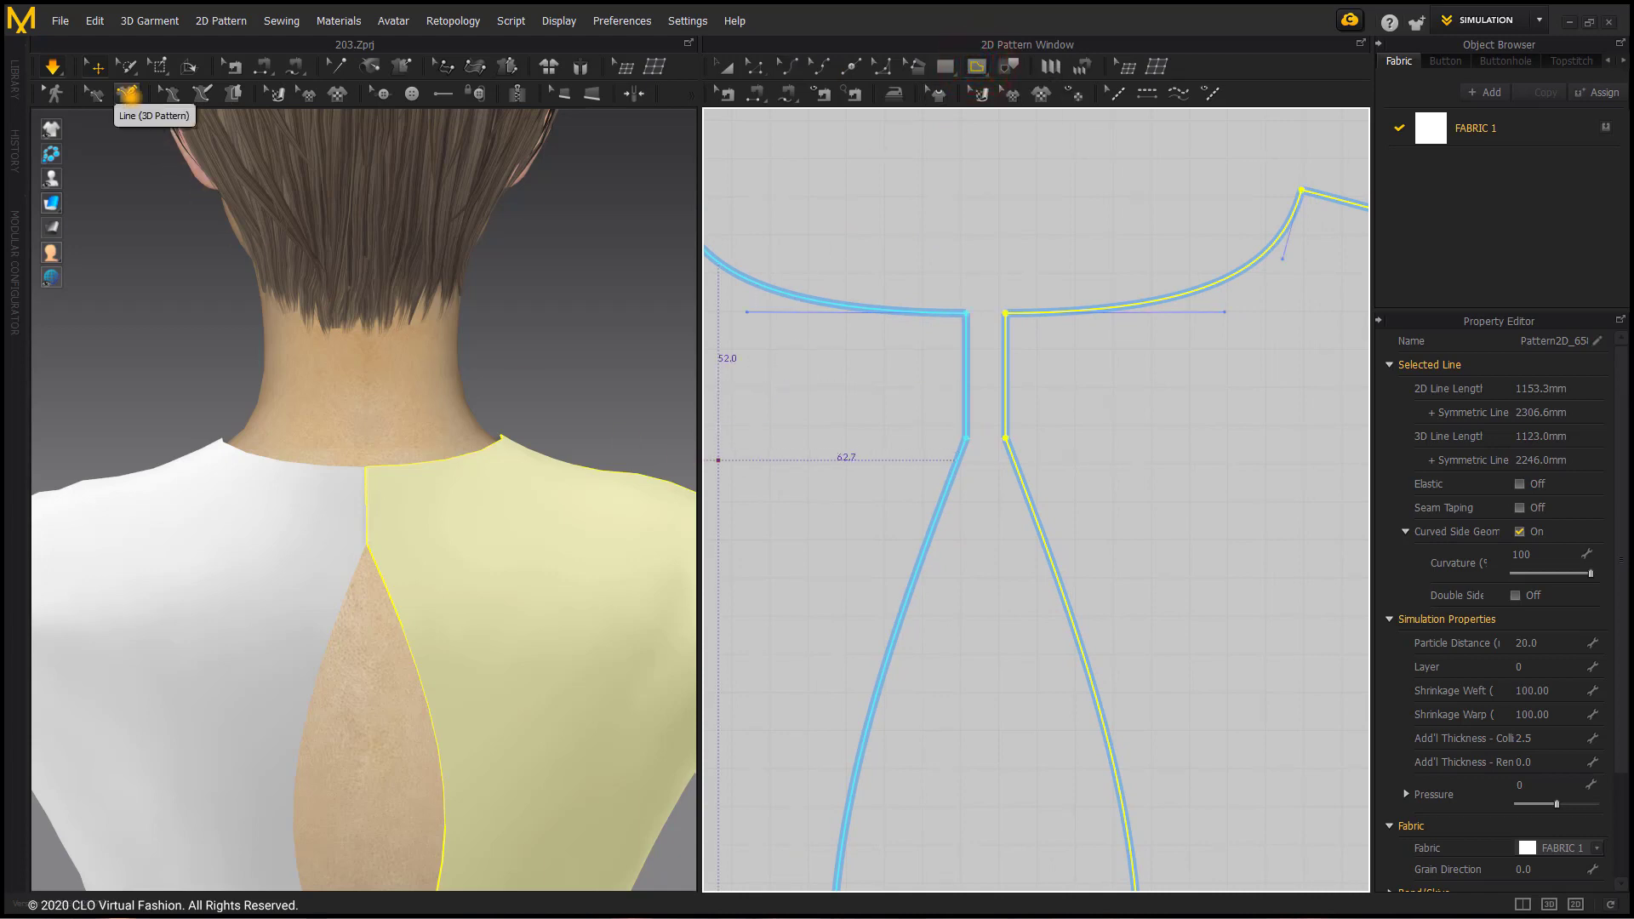
pyautogui.click(127, 92)
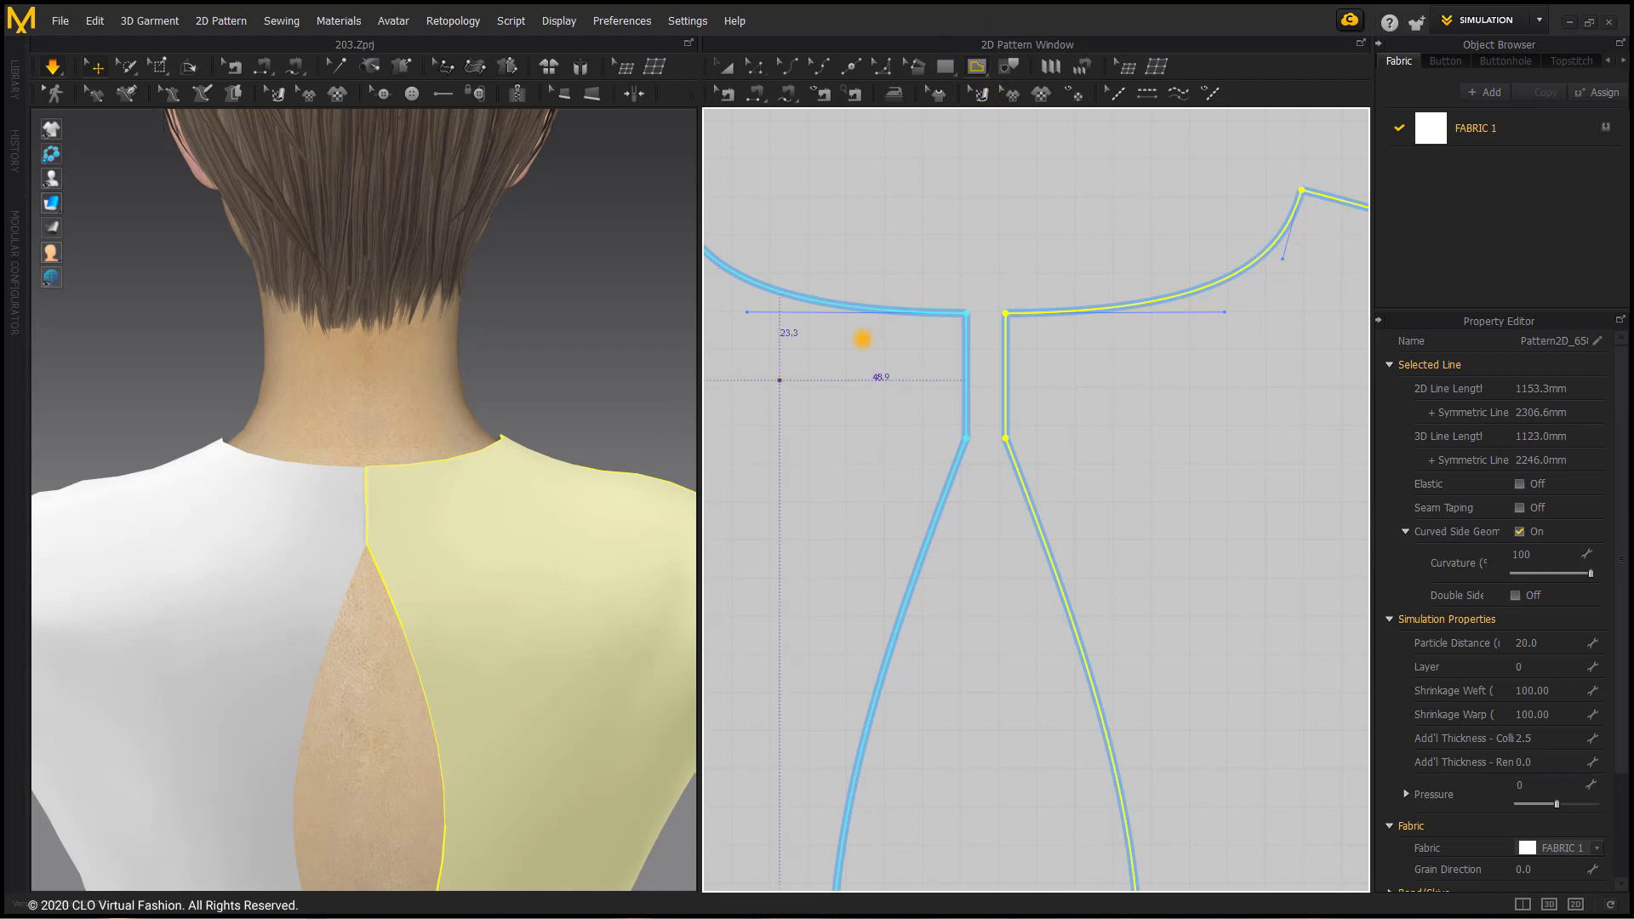
pyautogui.moveTo(1025, 284); pyautogui.dragTo(945, 284, button='middle')
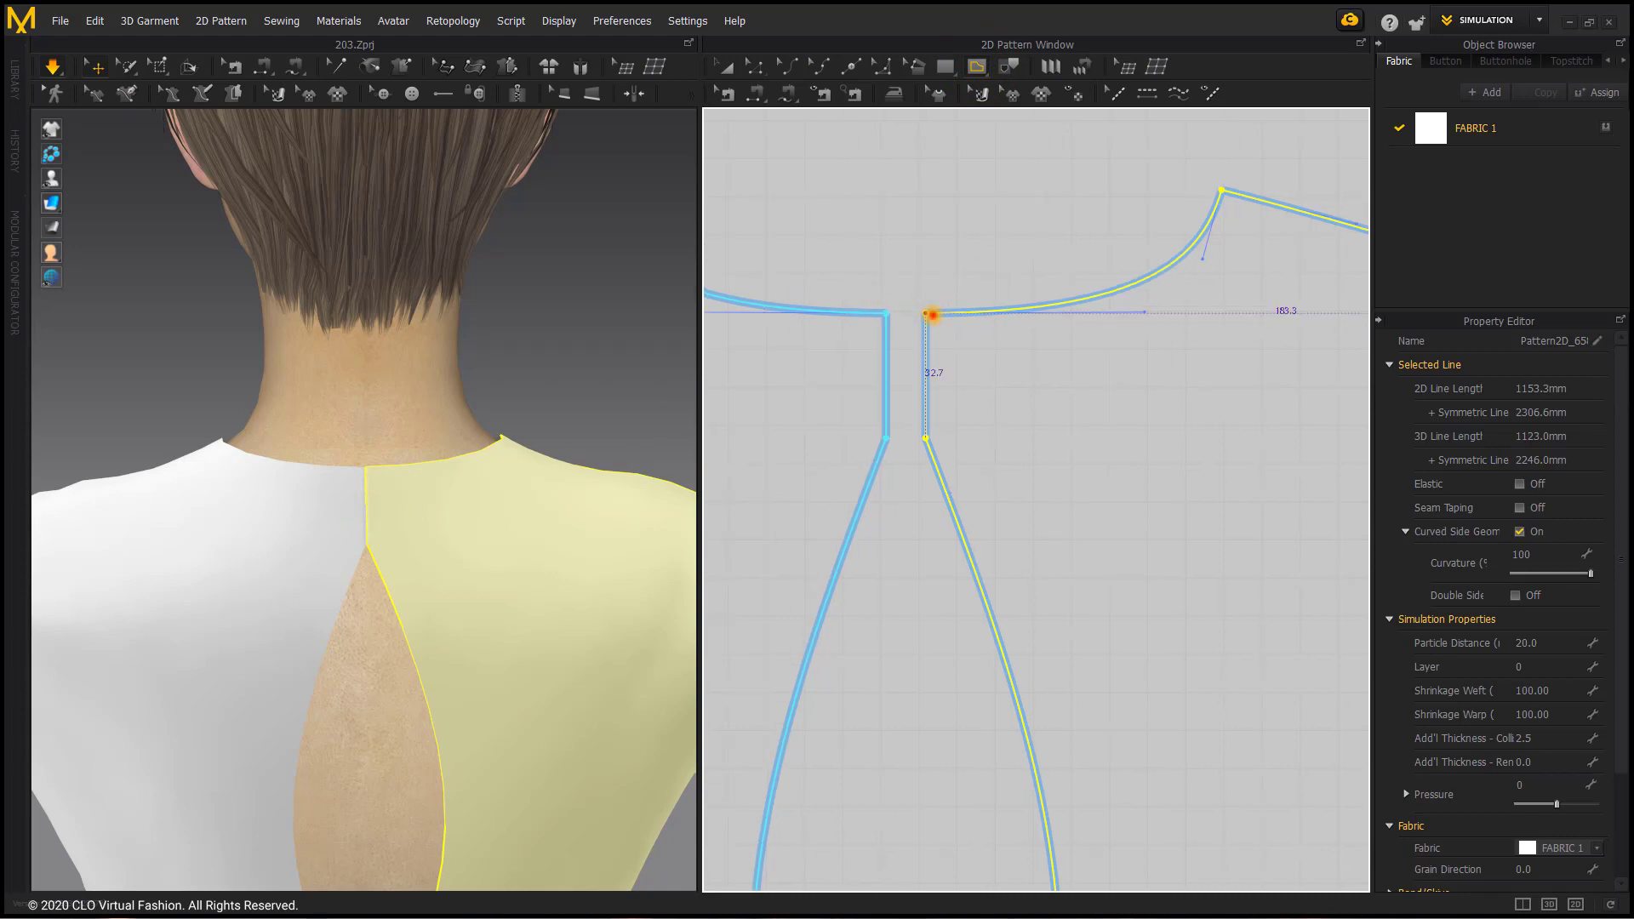
pyautogui.click(930, 315)
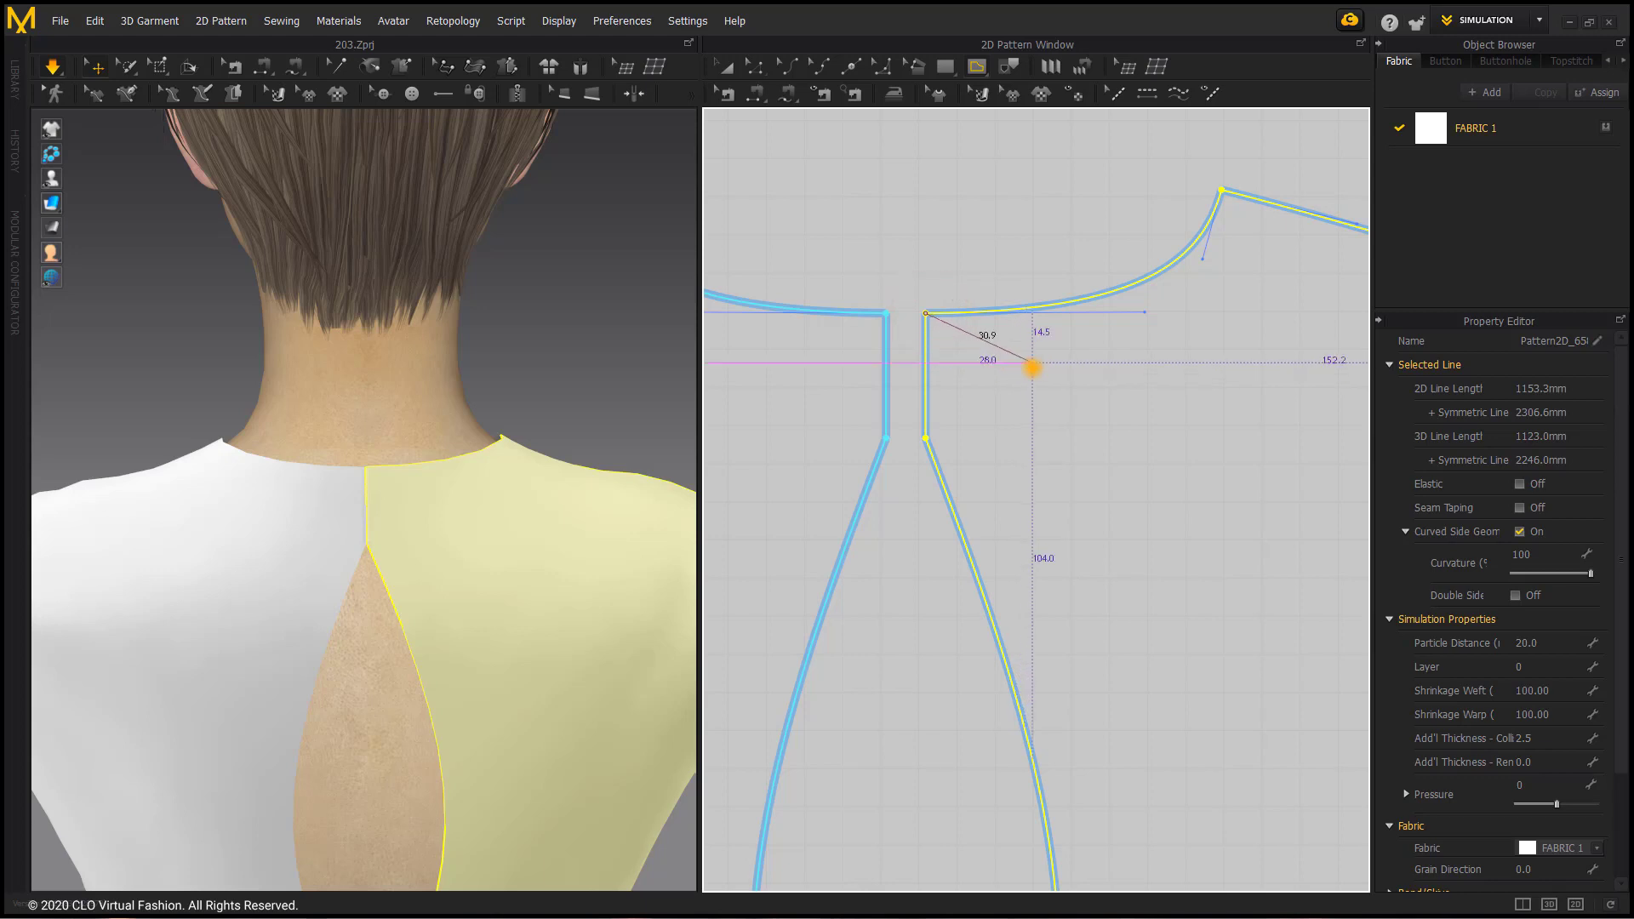
pyautogui.click(1030, 373)
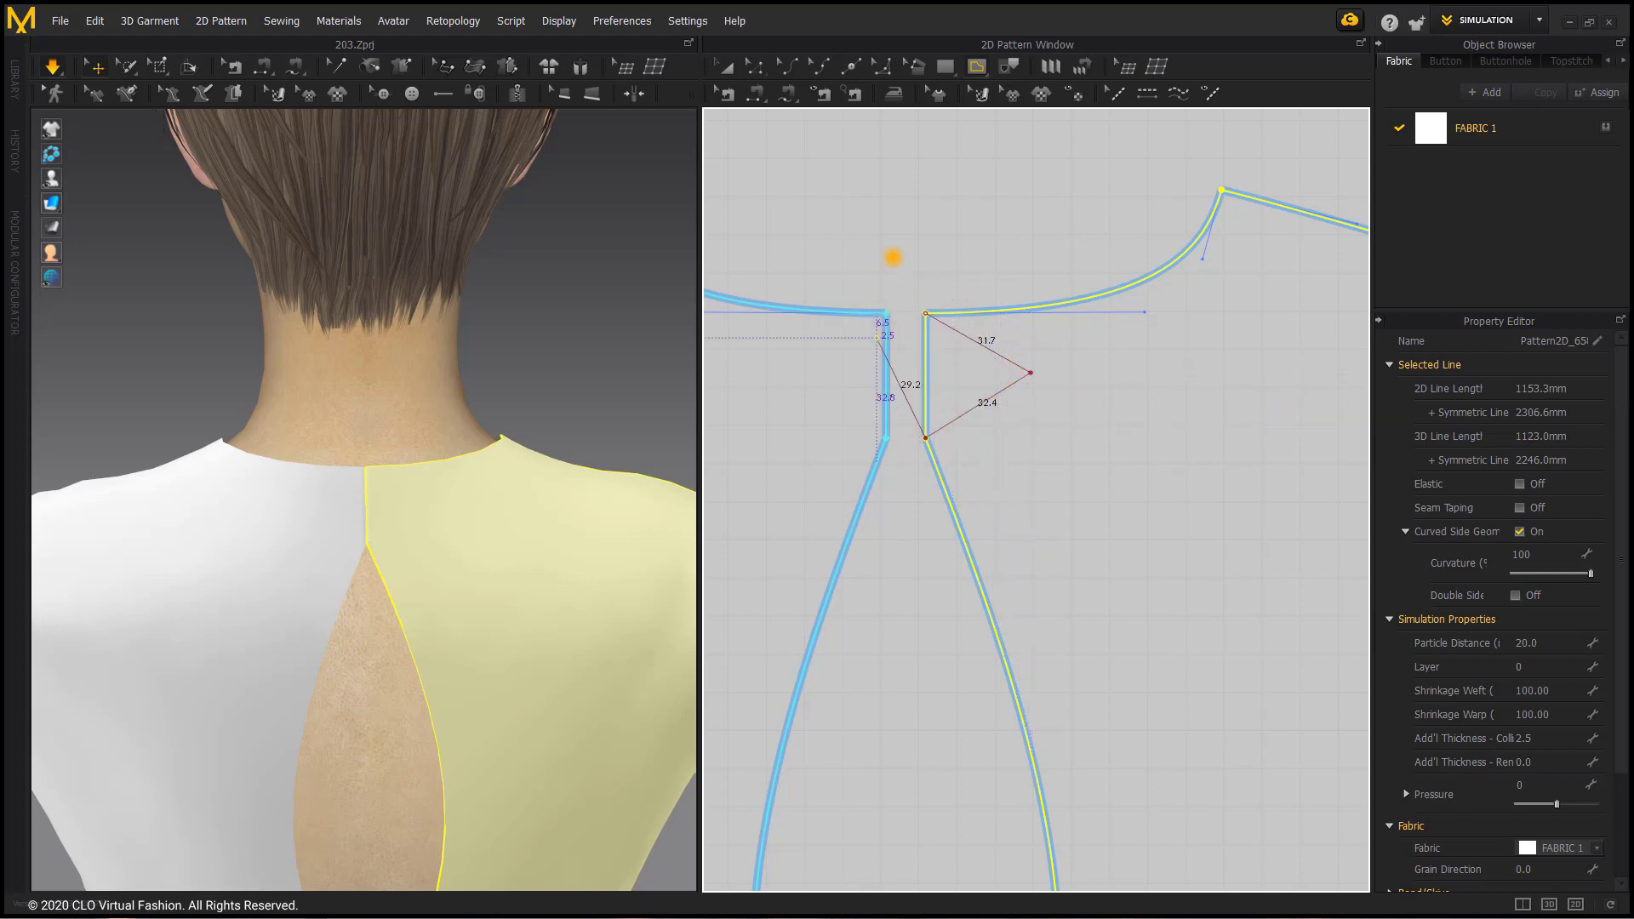
pyautogui.press('Return')
# Step: Convert the tip of the V-shaped internal line on the right back bodice to a curve point
pyautogui.click(757, 69)
pyautogui.click(883, 207)
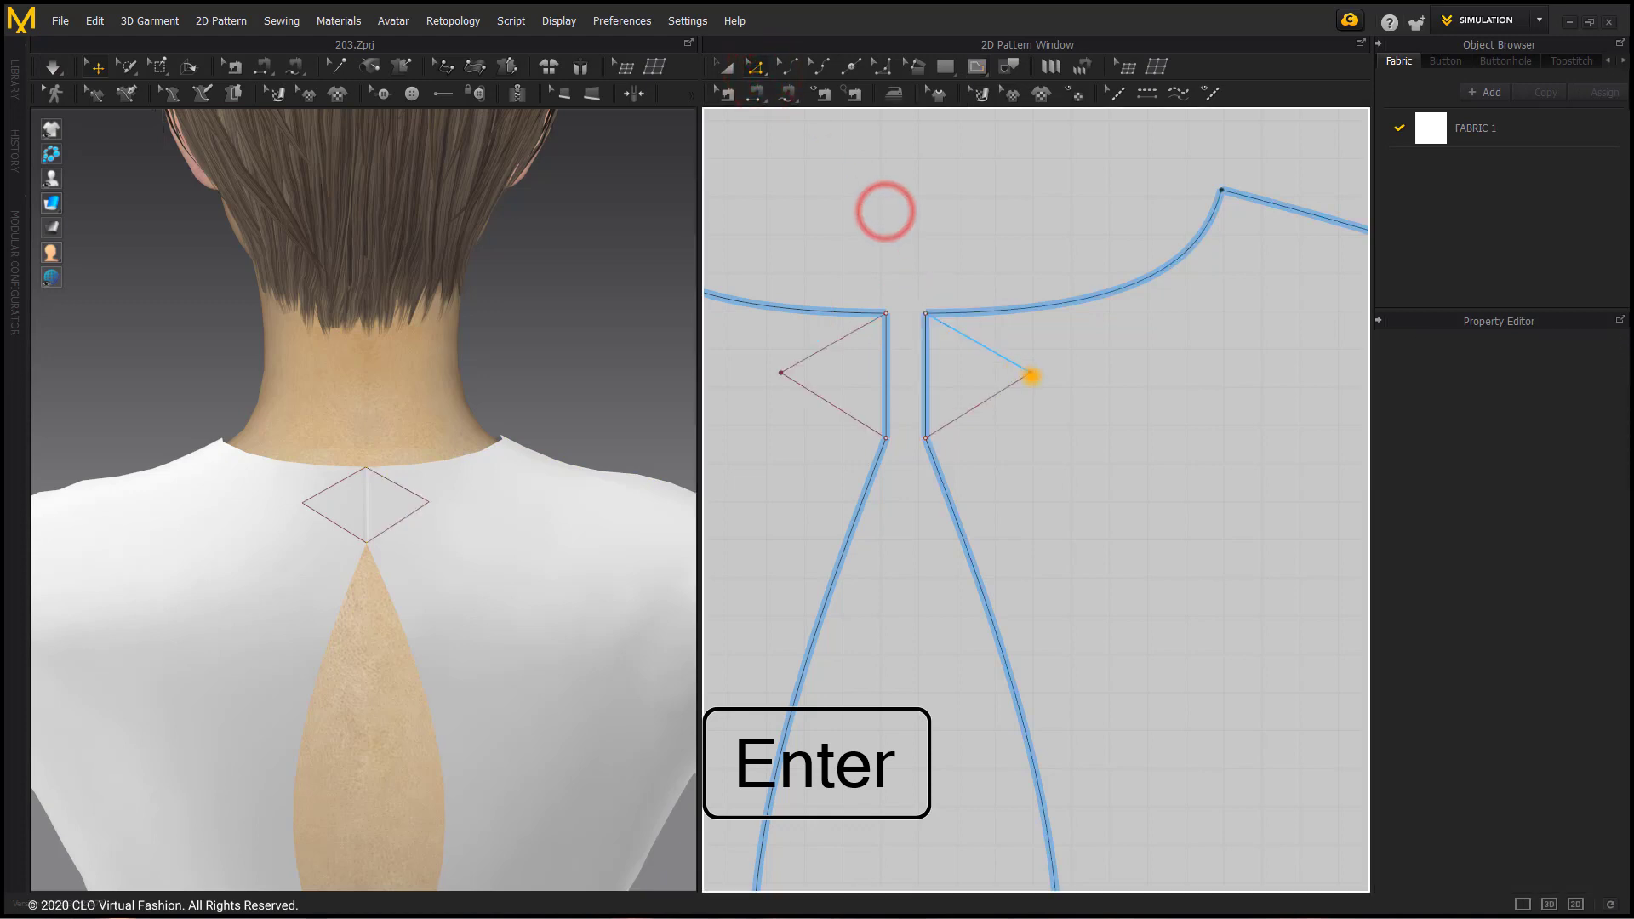
pyautogui.click(1031, 376)
pyautogui.rightClick(1031, 376)
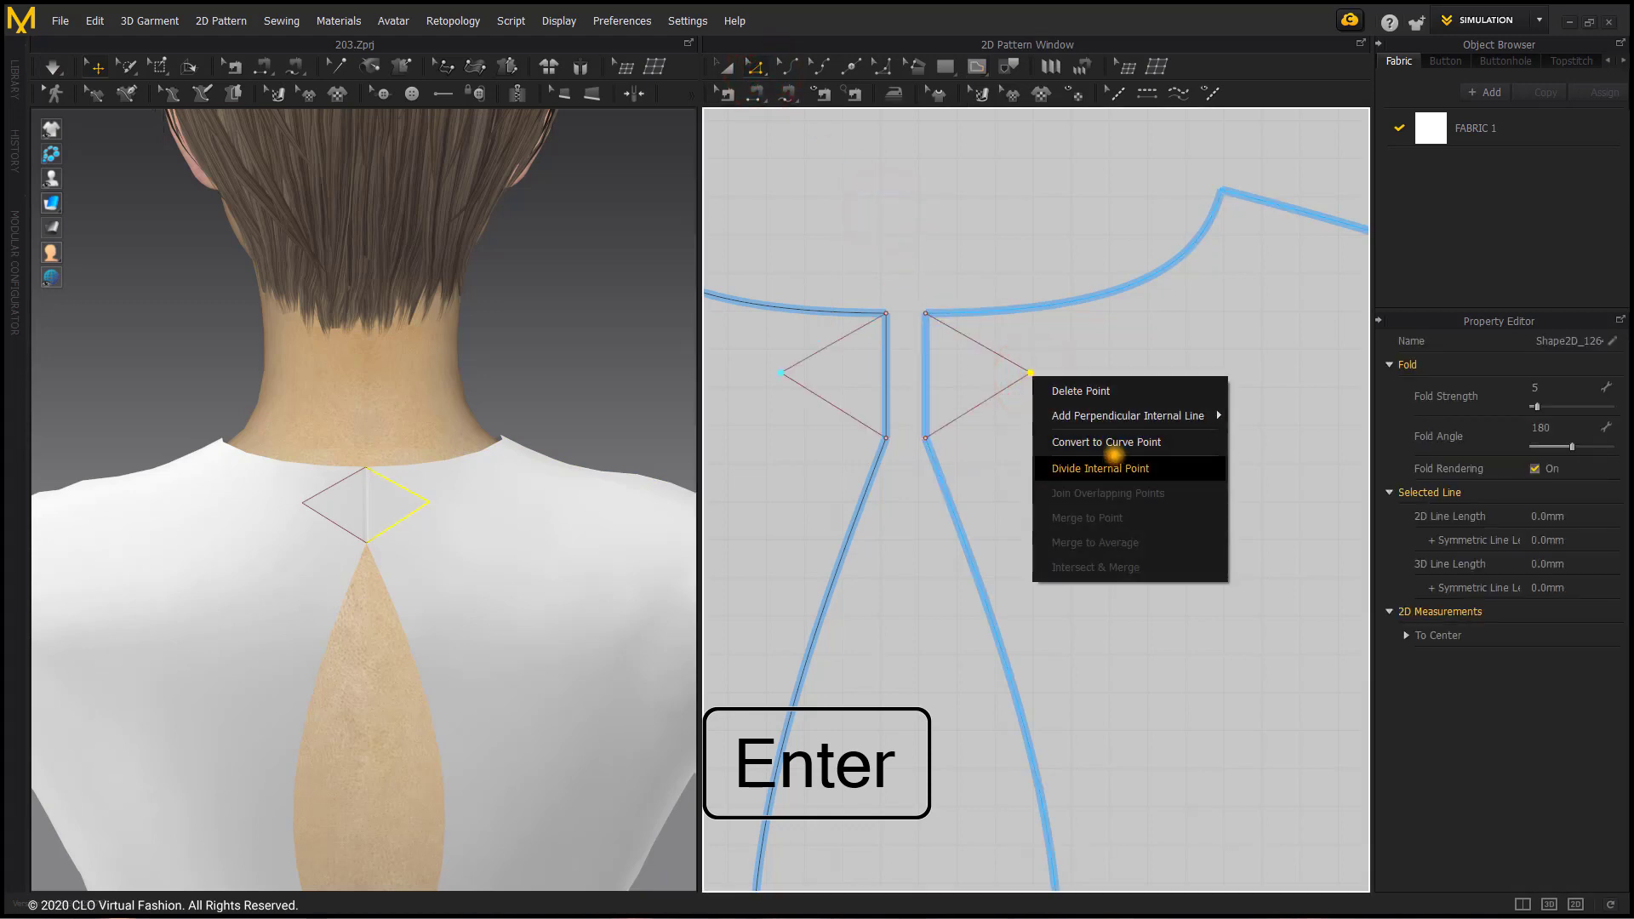
pyautogui.click(1118, 442)
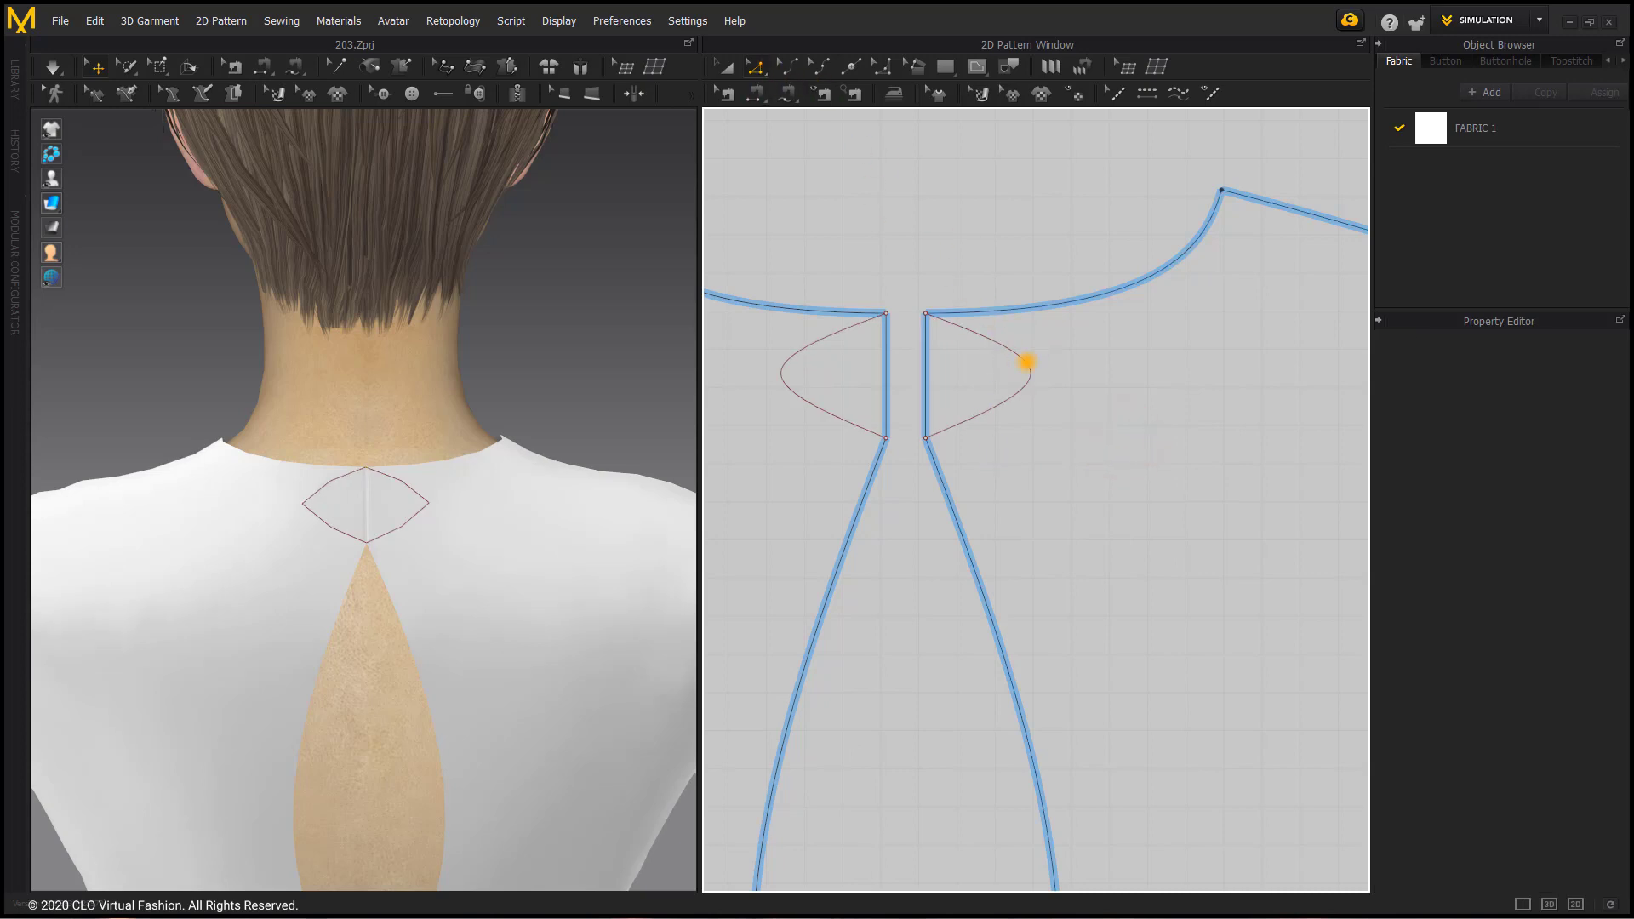
# Step: Round the internal line into a fuller half-oval by adding curve points above and below its tip
pyautogui.click(1027, 361)
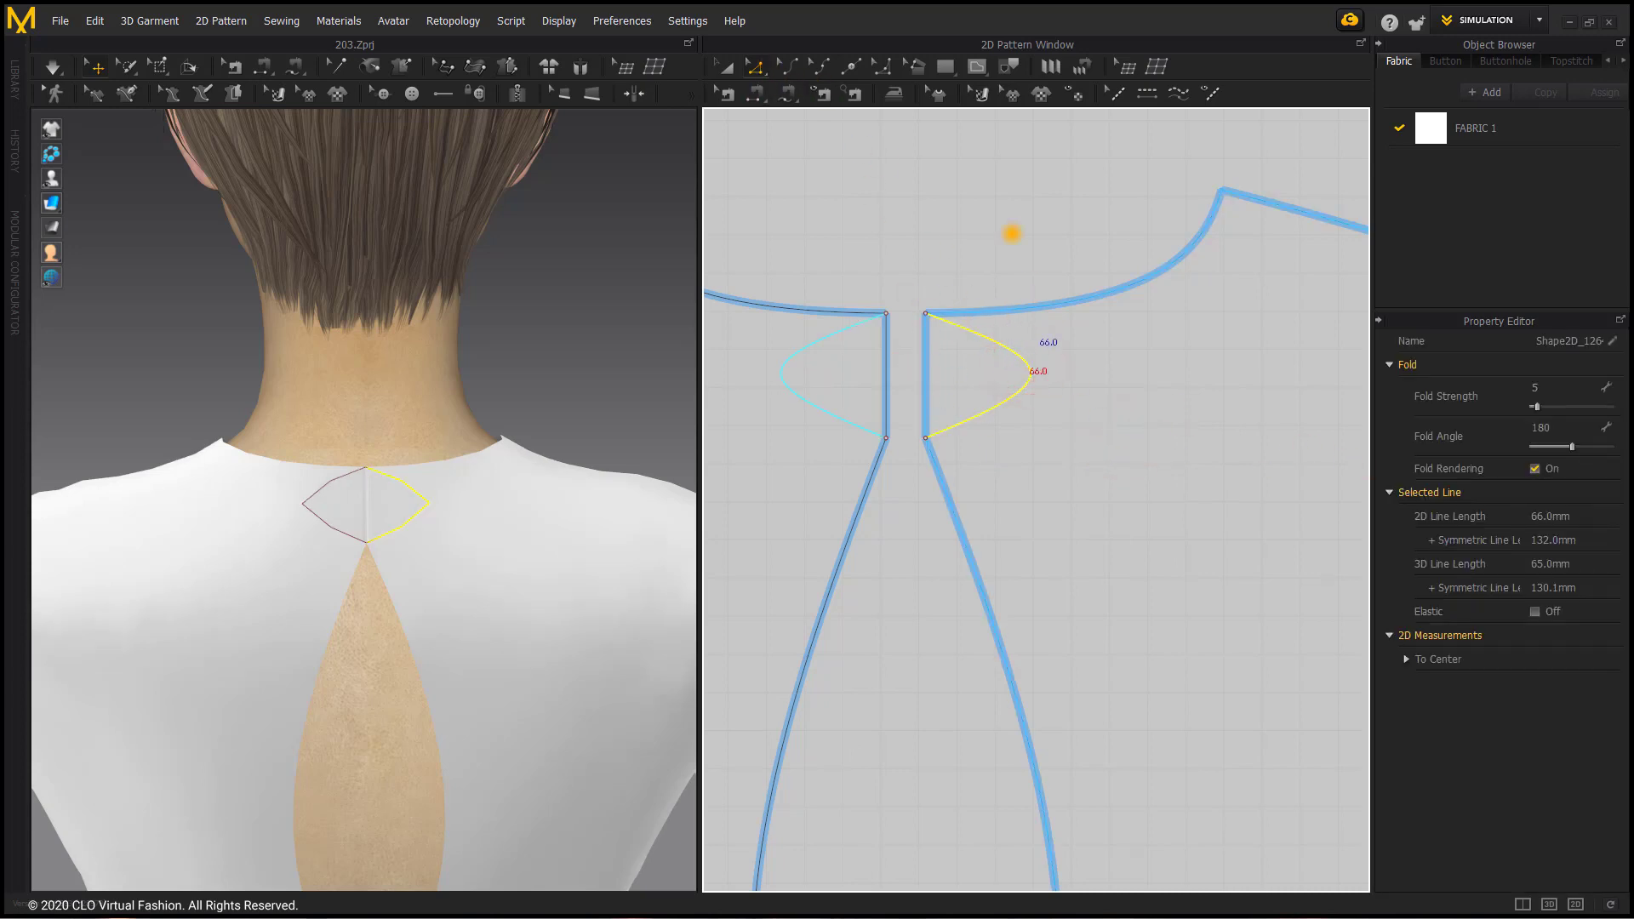
pyautogui.click(815, 65)
pyautogui.click(1018, 245)
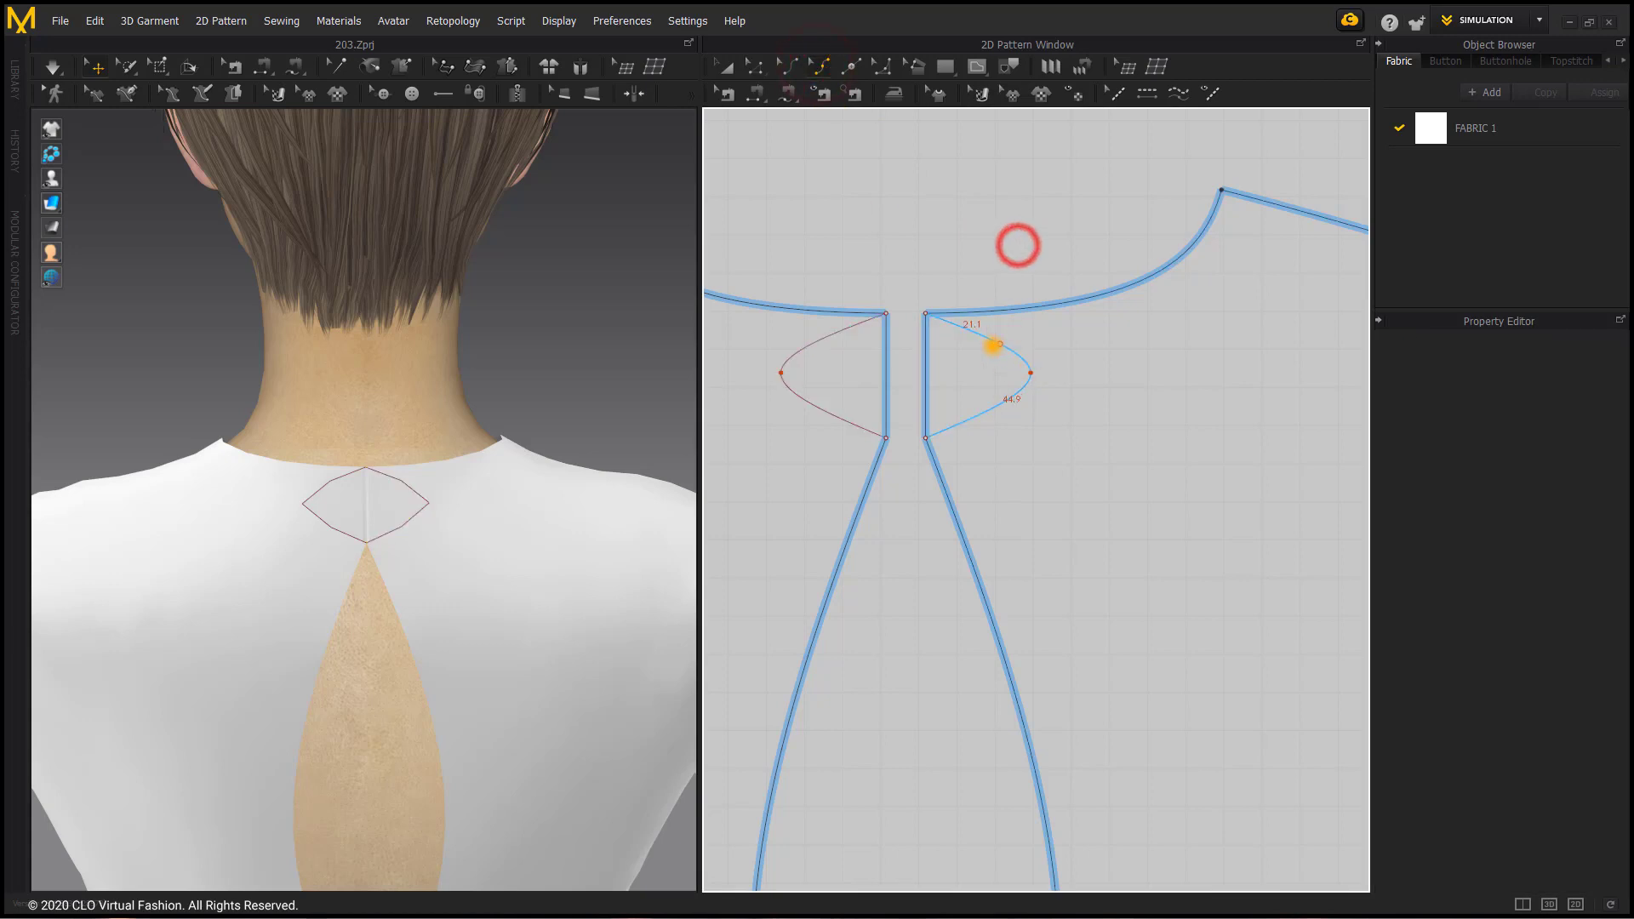
pyautogui.moveTo(993, 344); pyautogui.dragTo(1015, 347)
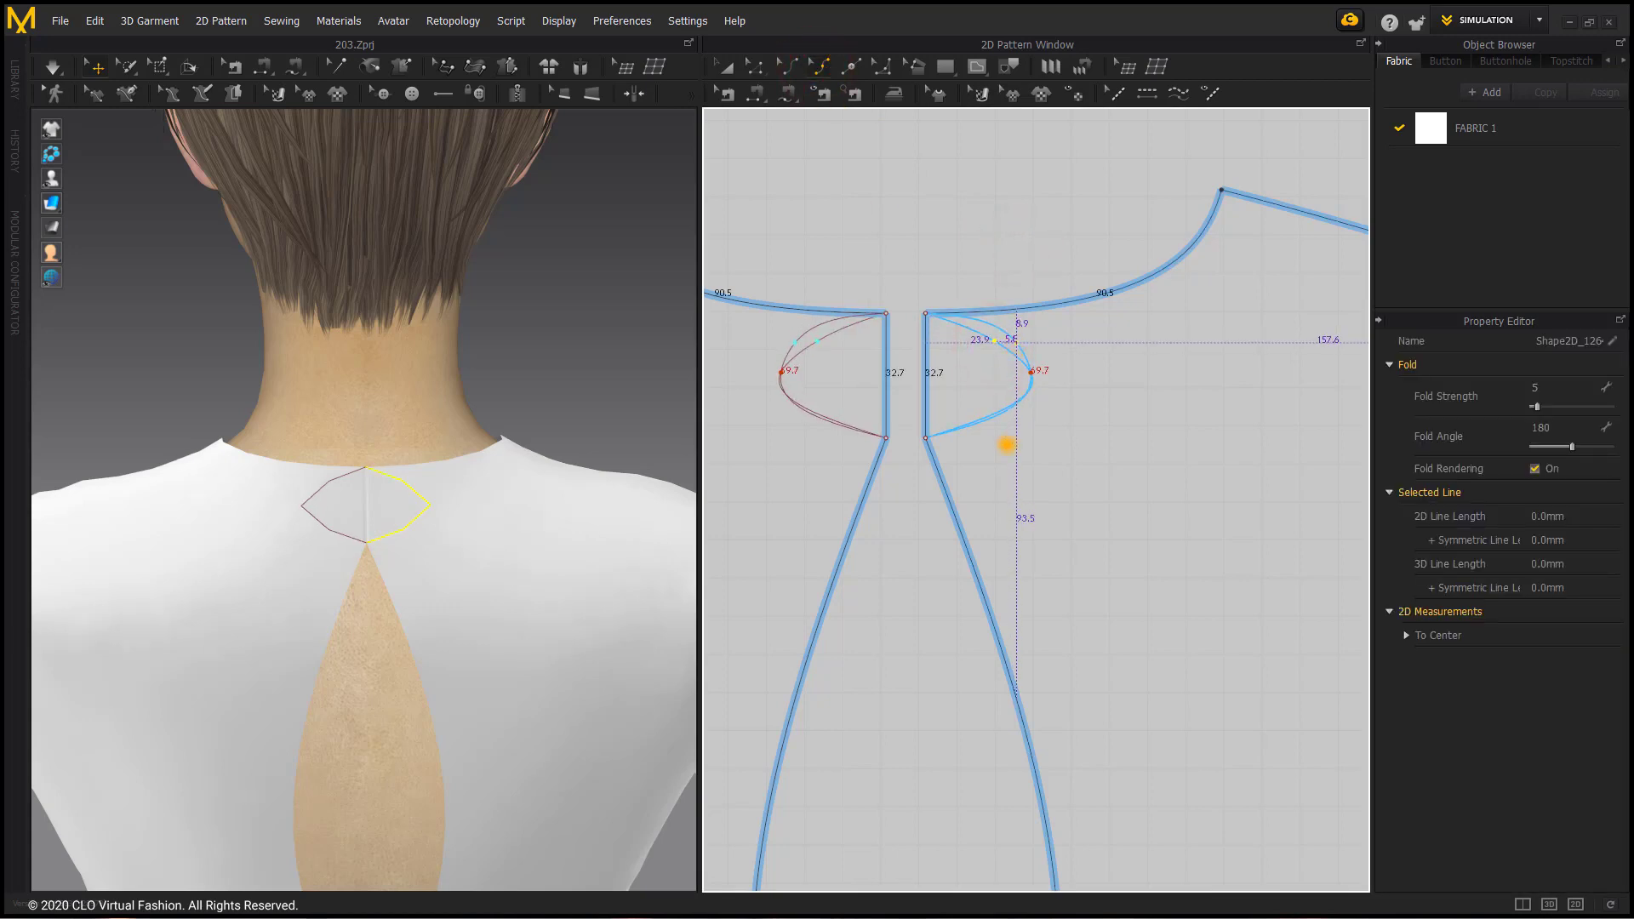
pyautogui.moveTo(997, 416); pyautogui.dragTo(1021, 406)
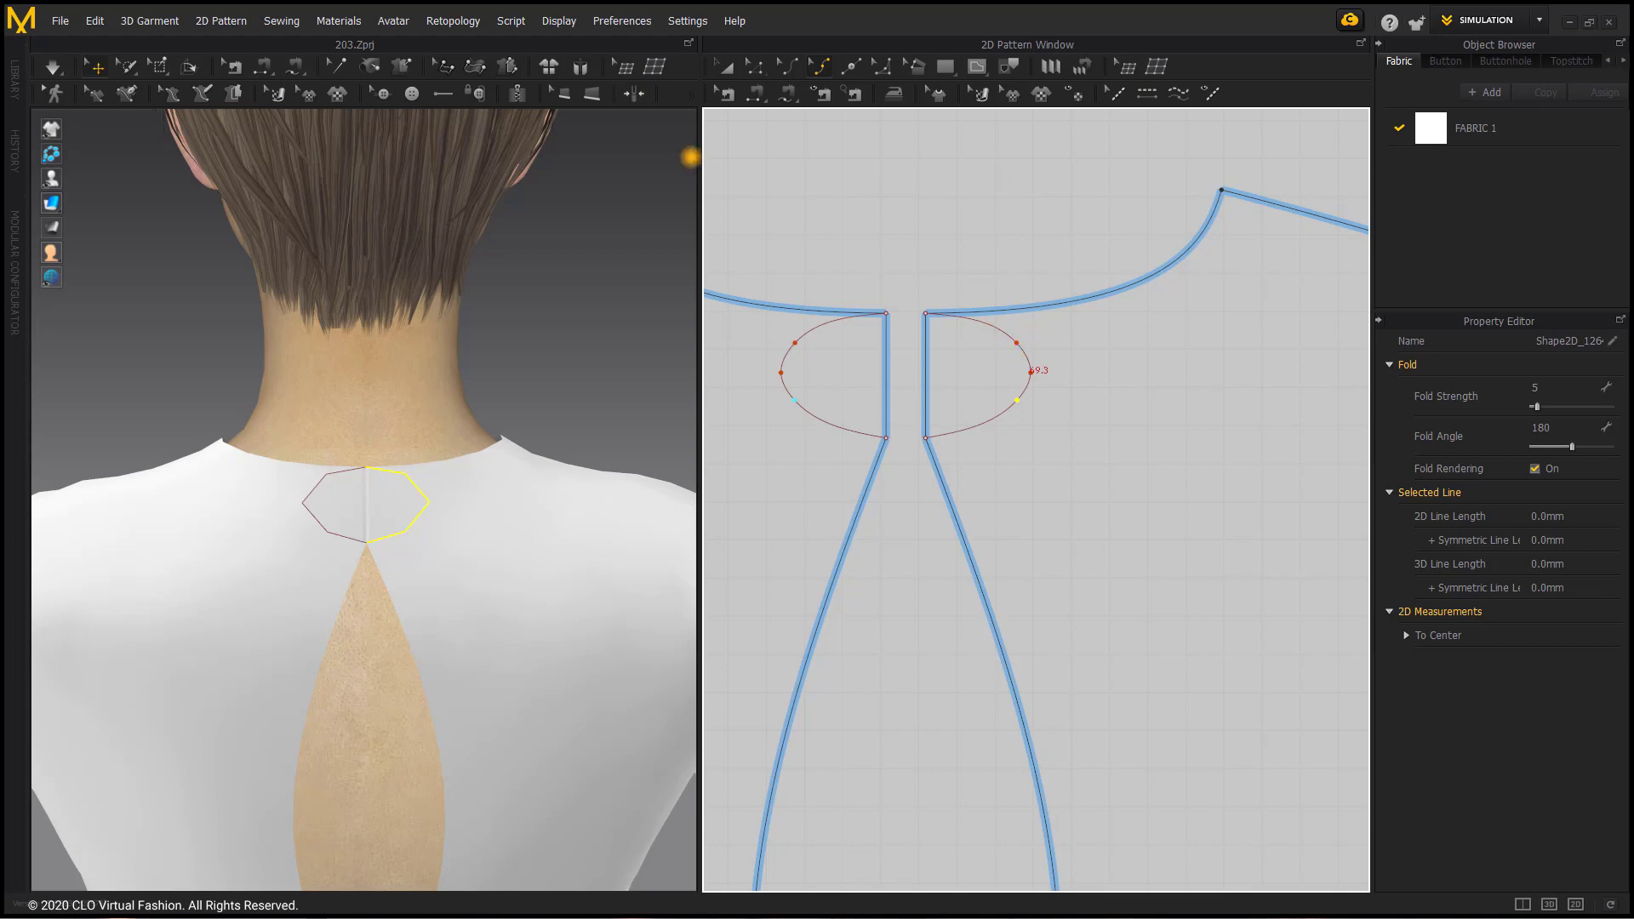
pyautogui.moveTo(1017, 343); pyautogui.dragTo(1018, 334)
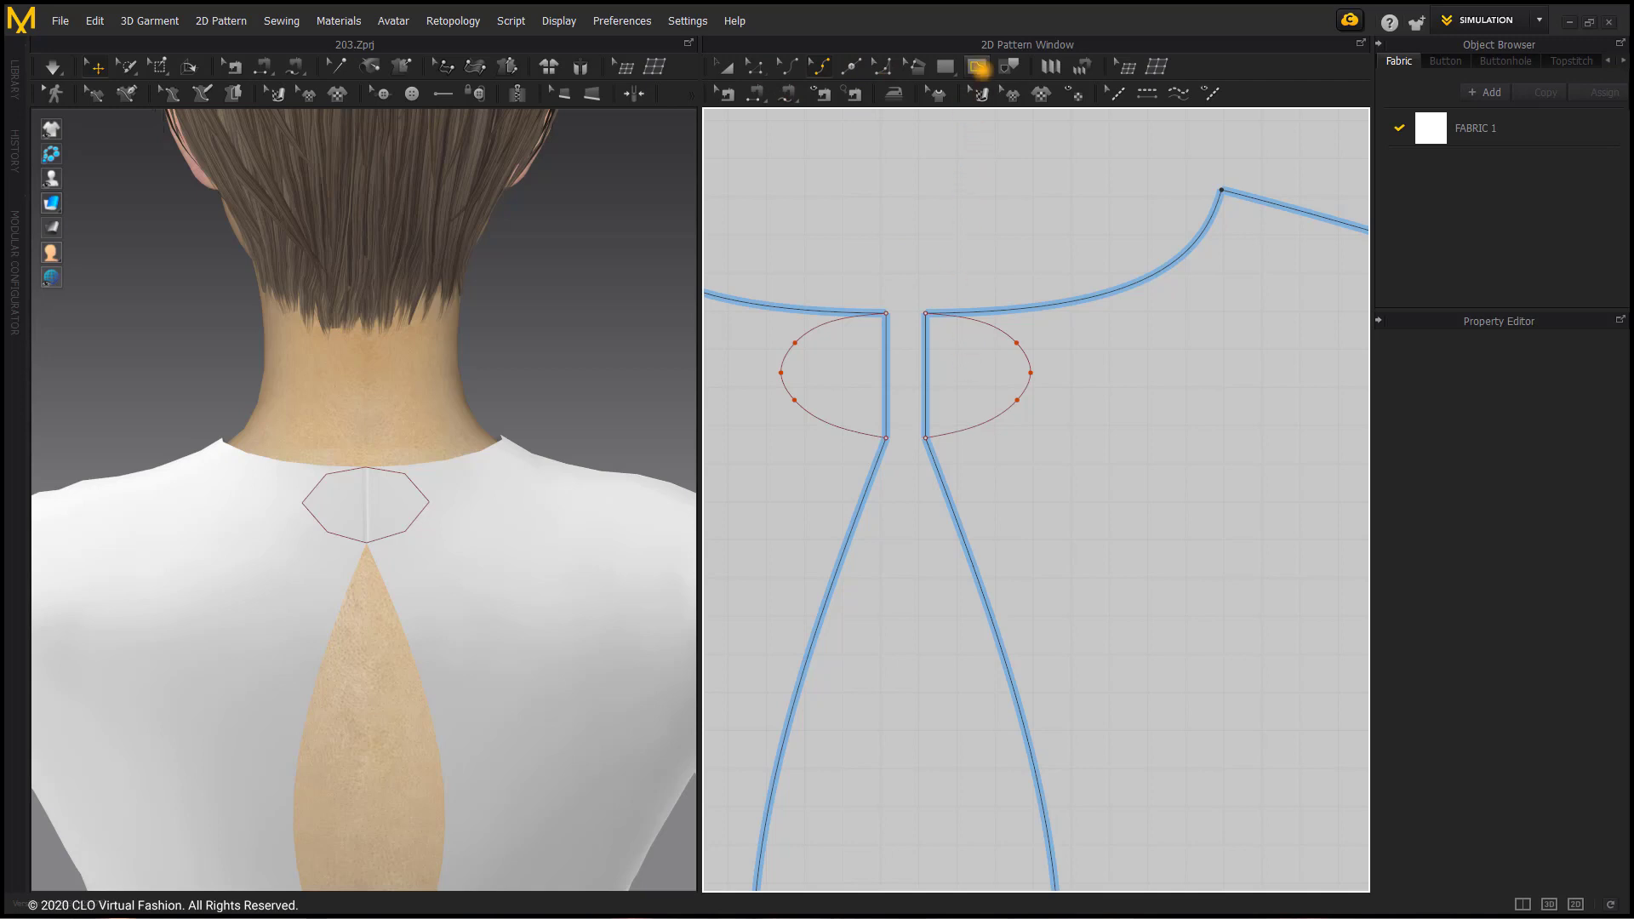
# Step: Draw a horizontal internal line about 12 mm long in the middle of the right back's half-oval
pyautogui.click(979, 67)
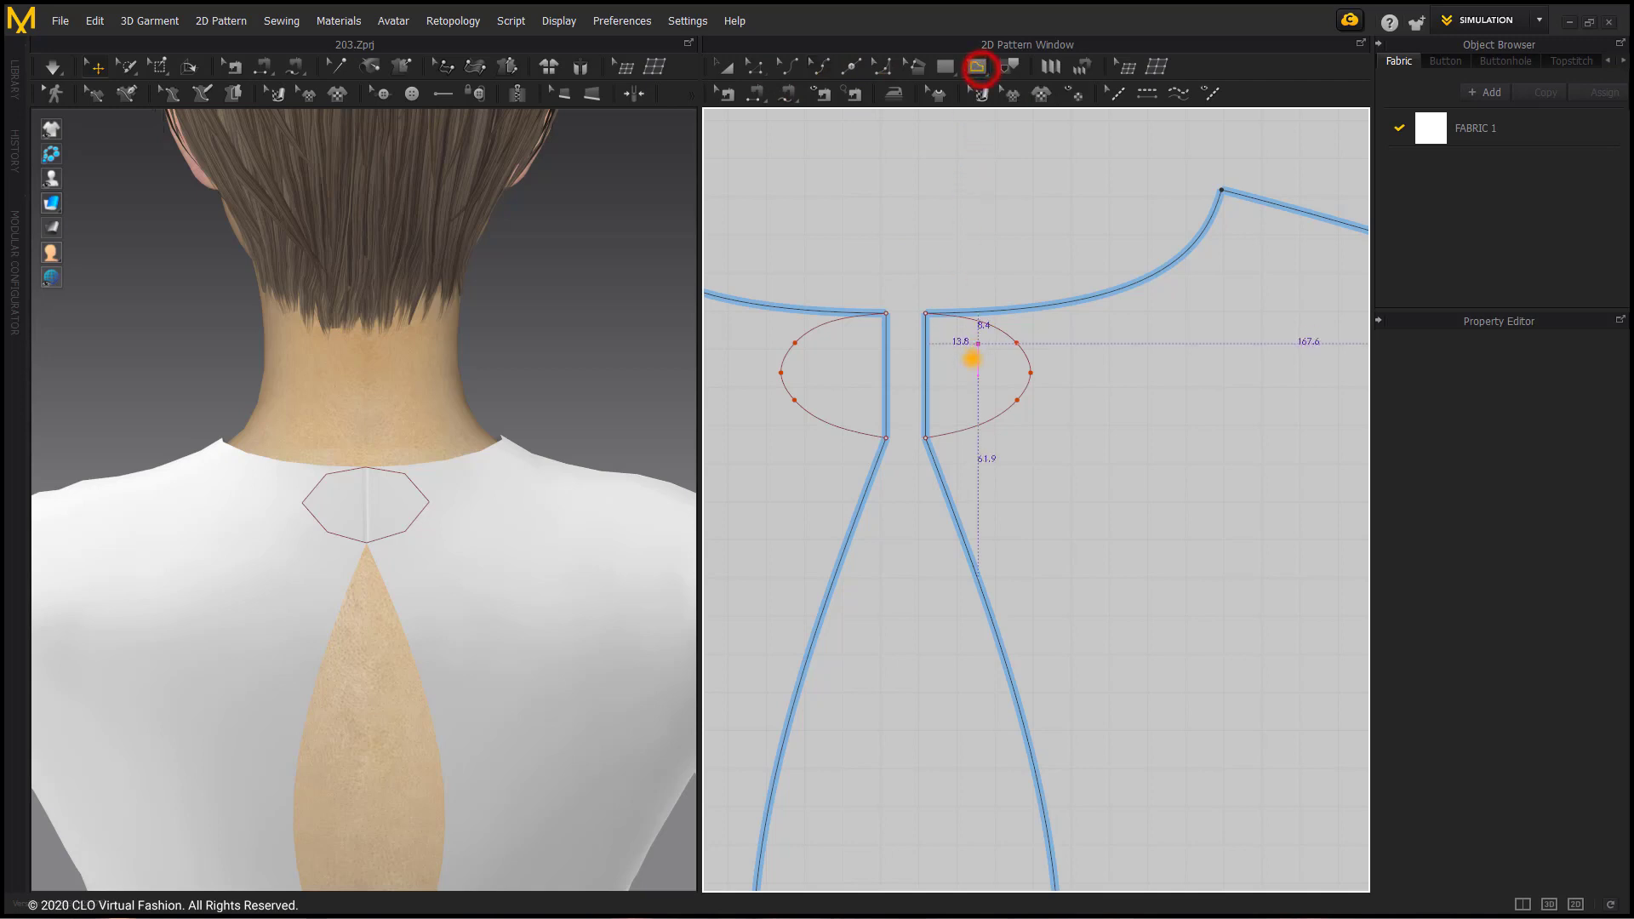
pyautogui.scroll(2, 956, 369)
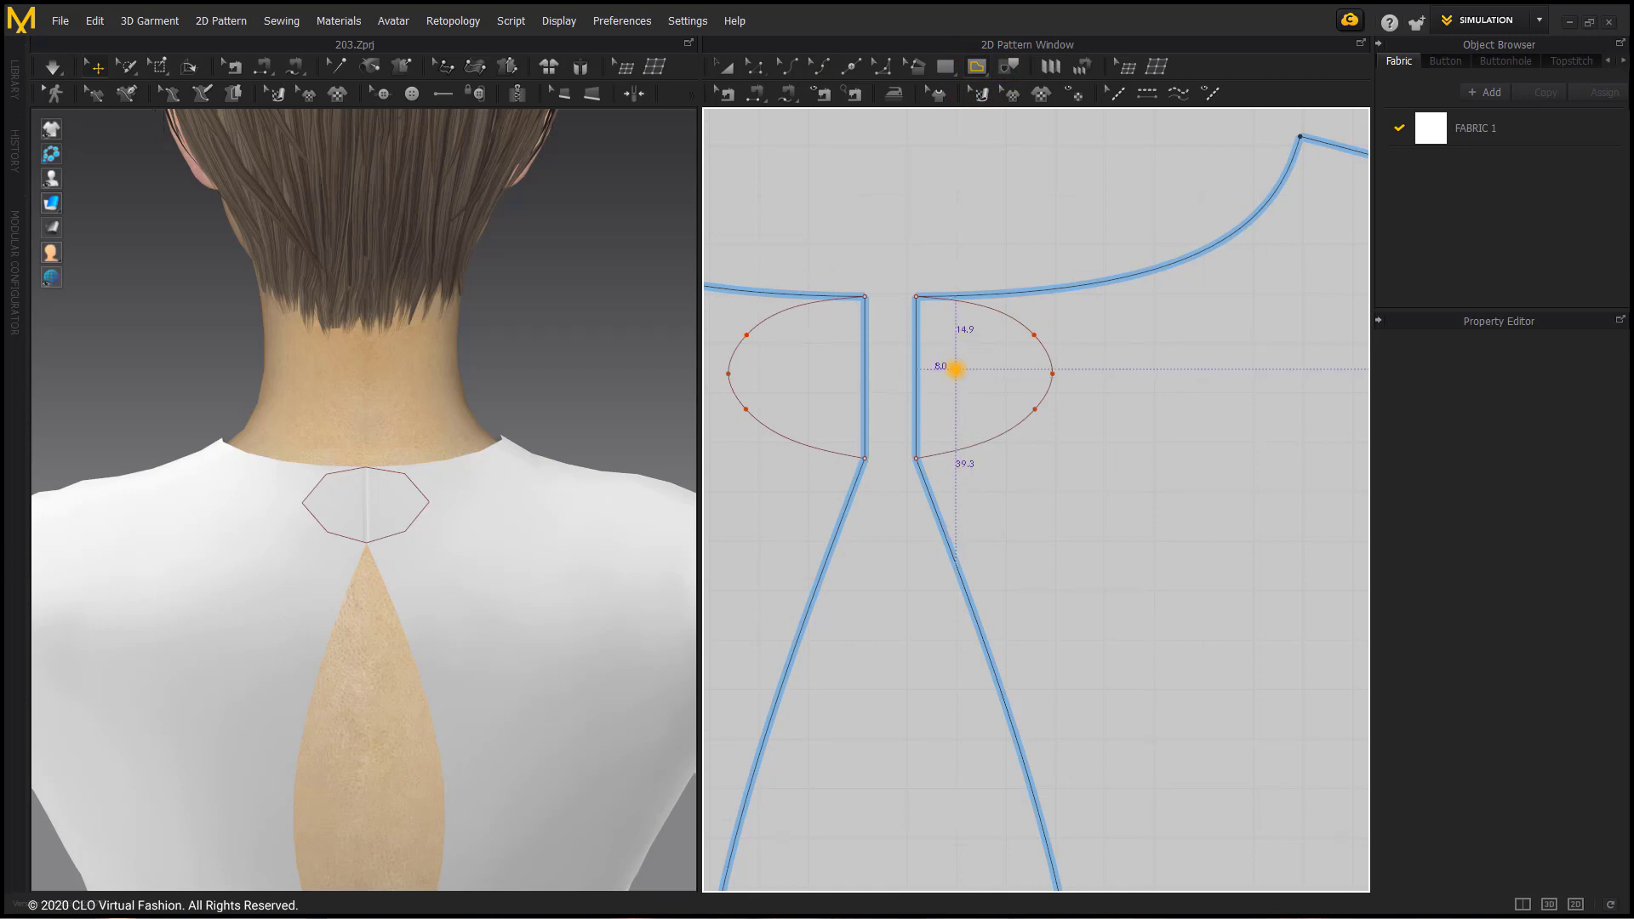
pyautogui.click(954, 373)
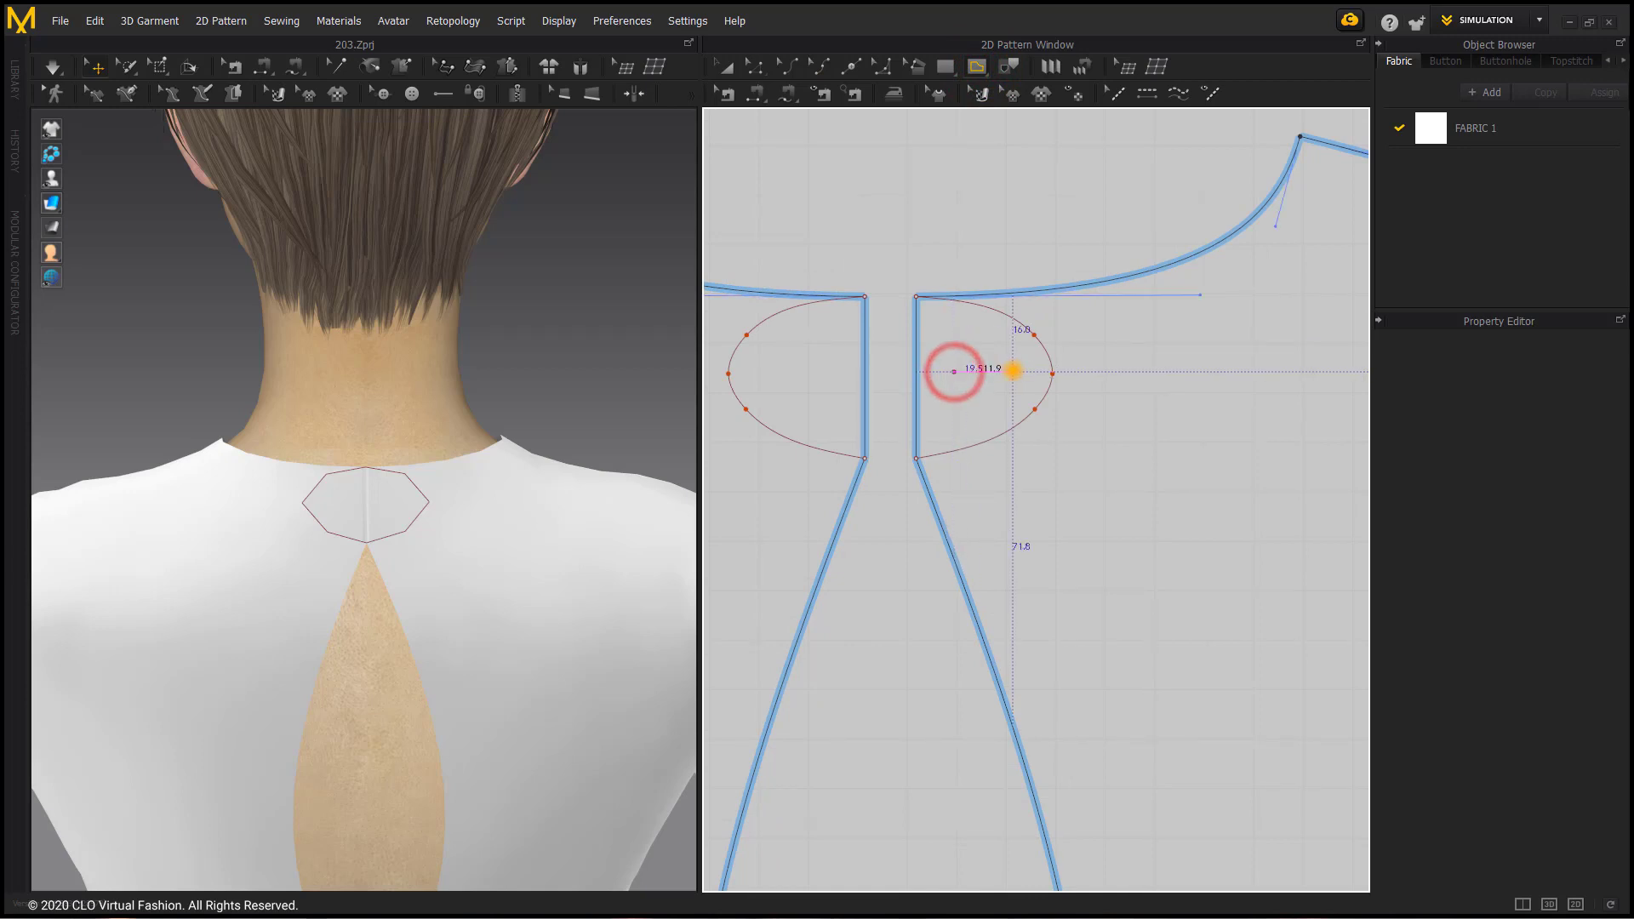
pyautogui.click(1012, 372)
pyautogui.press('Return')
pyautogui.scroll(-3, 944, 426)
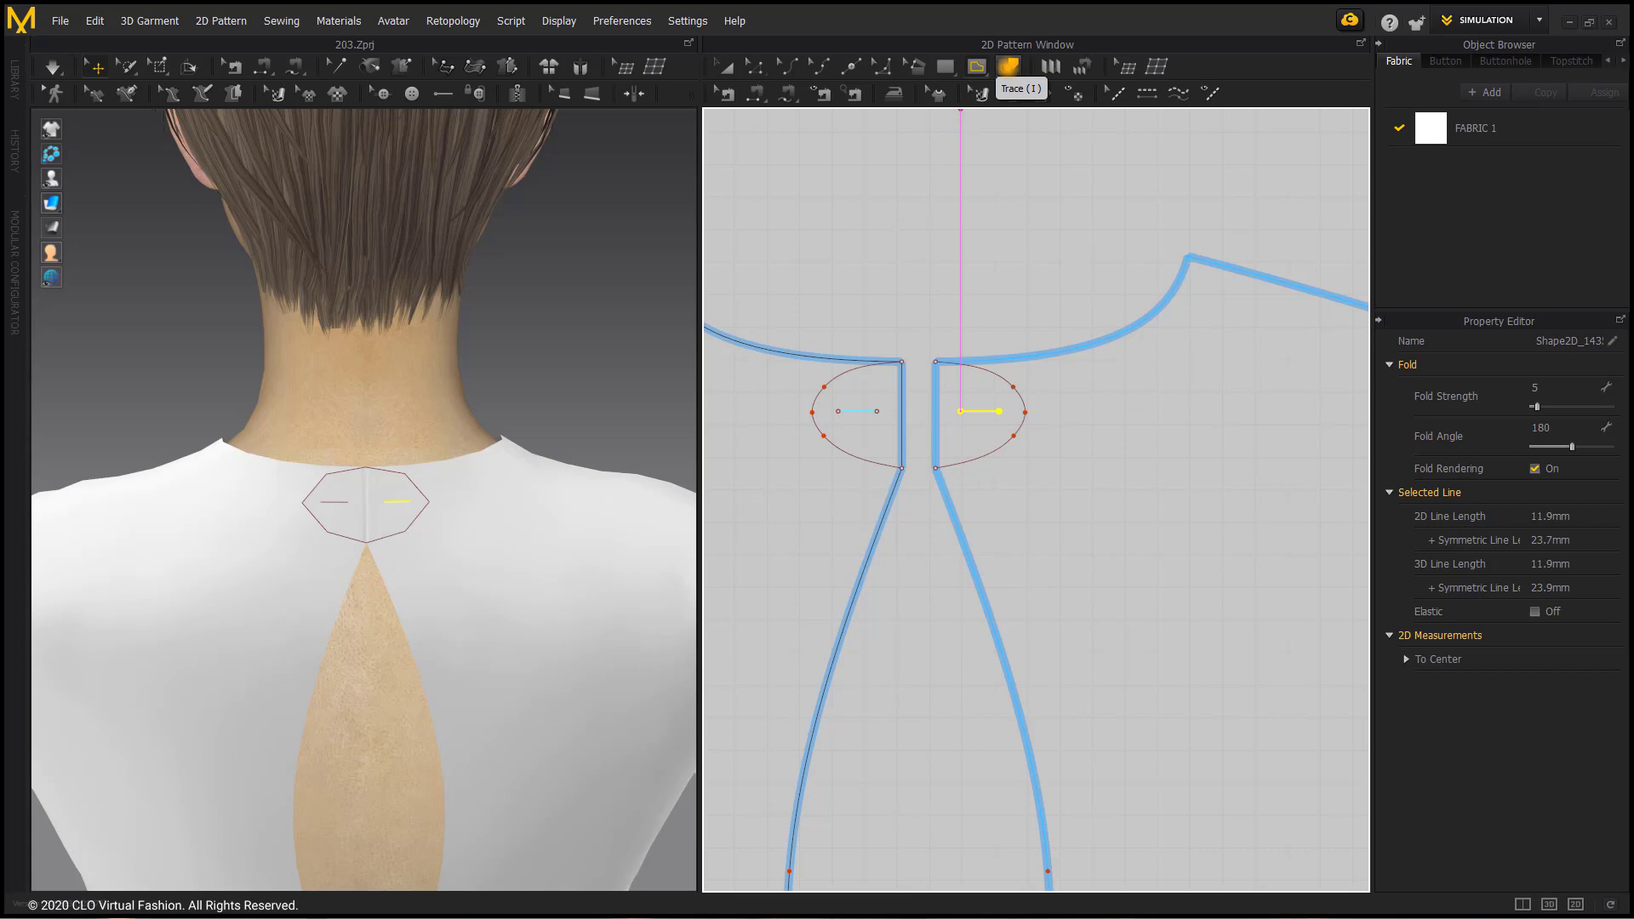
# Step: Trace the right half-oval with its inner line as a separate pattern piece and place it just above the back neckline
pyautogui.click(1008, 66)
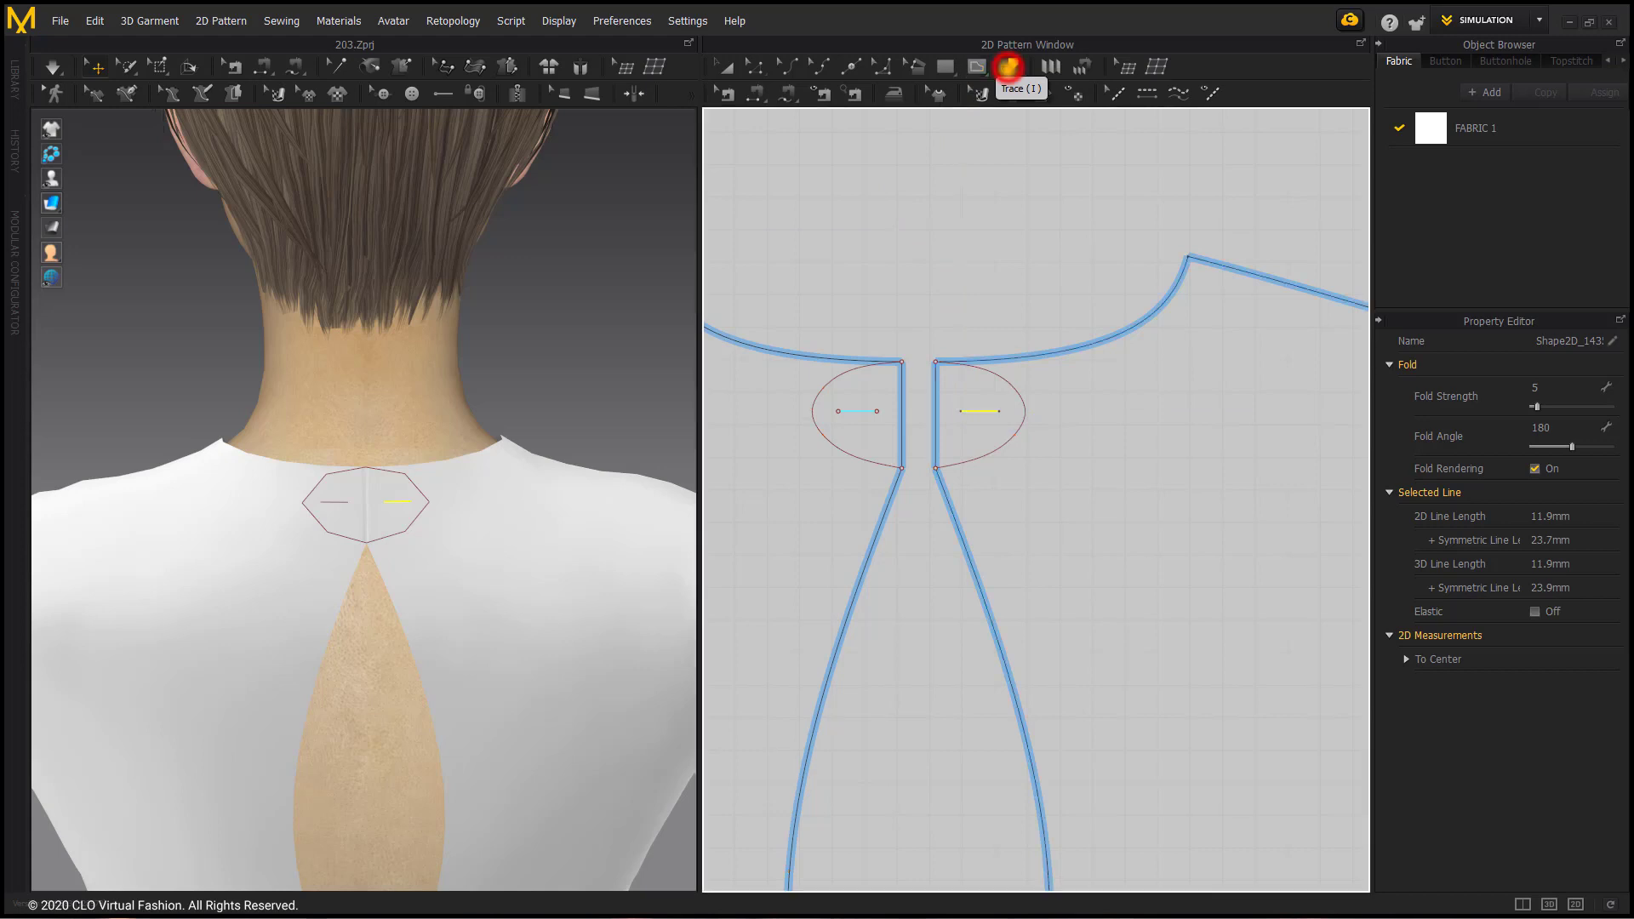
pyautogui.moveTo(920, 341); pyautogui.dragTo(1048, 481)
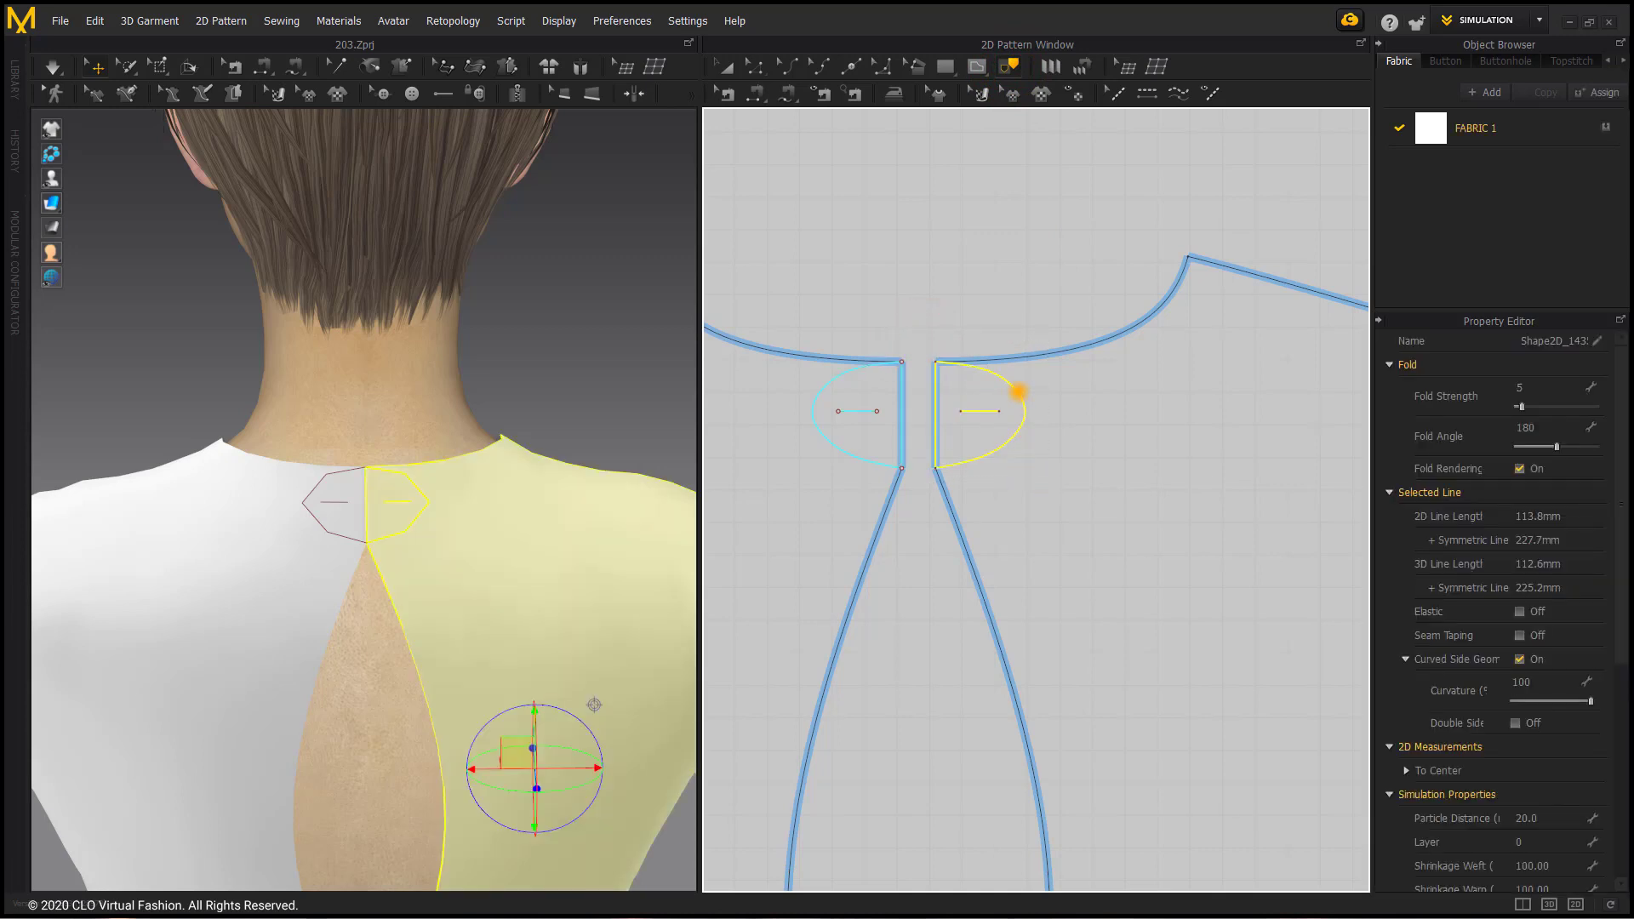
pyautogui.rightClick(1018, 391)
pyautogui.click(1145, 404)
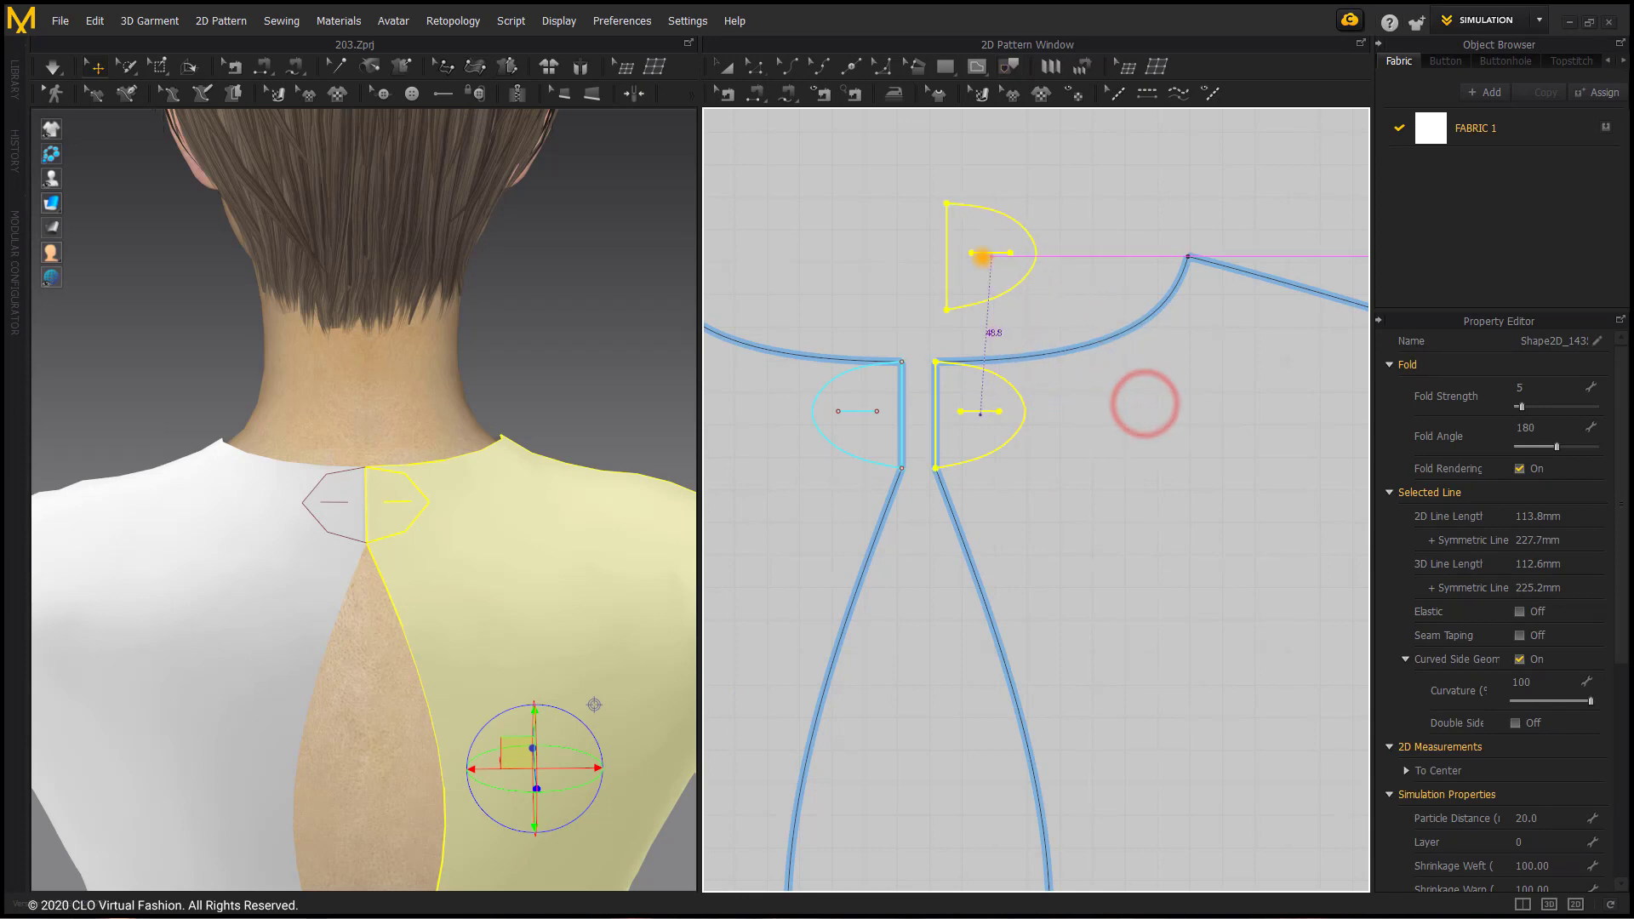
pyautogui.click(977, 263)
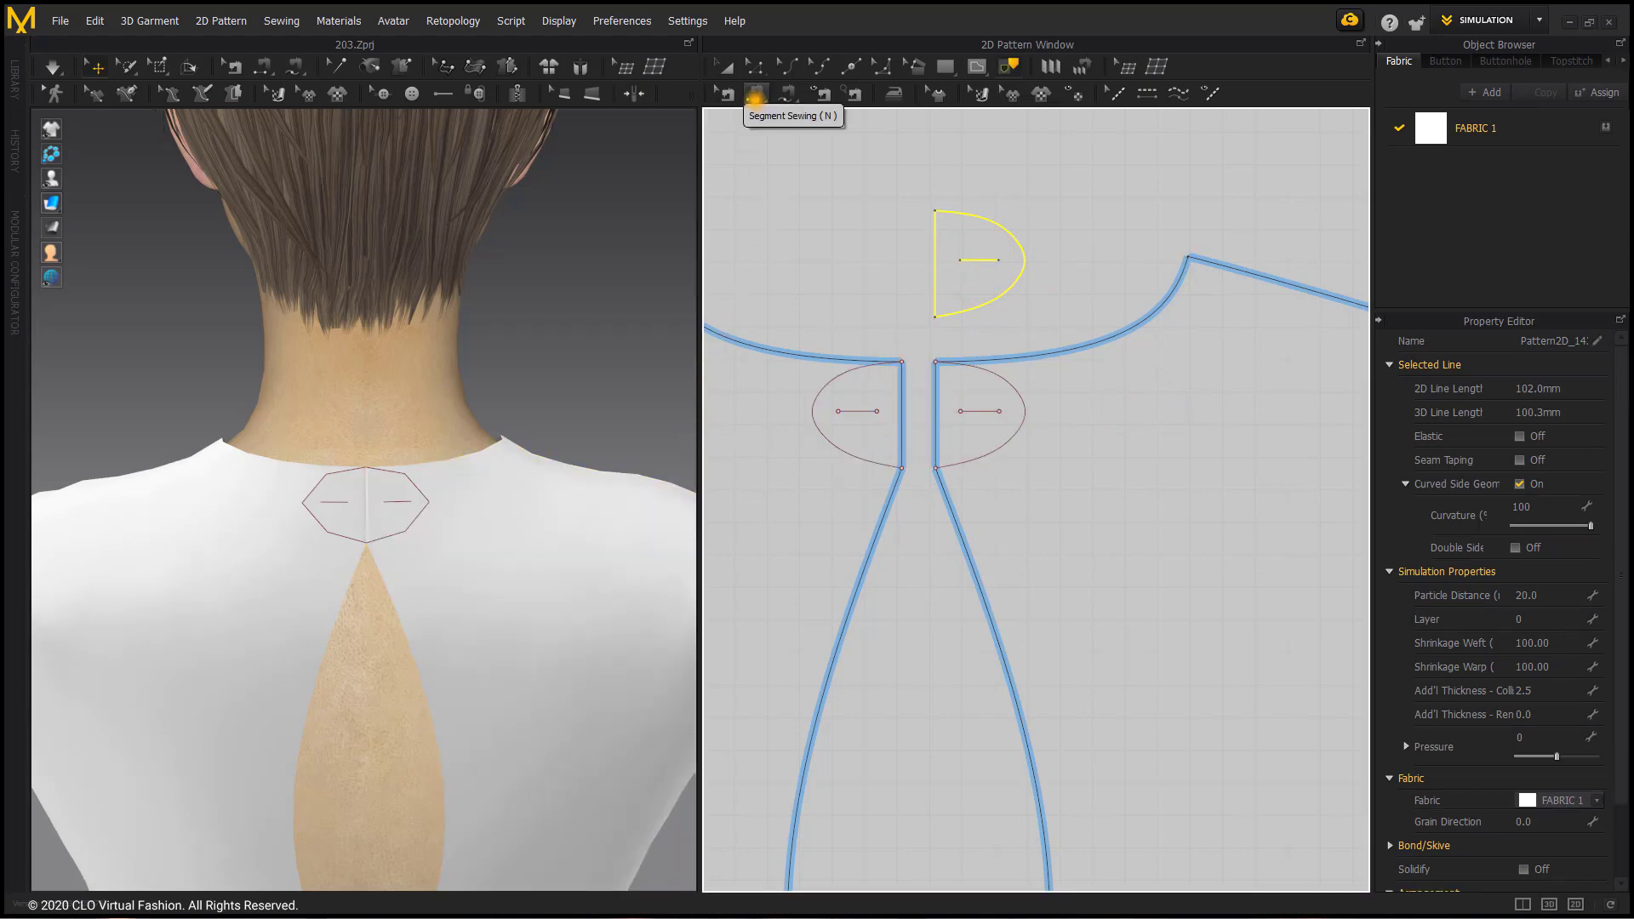
# Step: Sew the straight edge of the new half-oval piece to the short centre-back edge of the left back bodice with Segment Sewing
pyautogui.moveTo(755, 98); pyautogui.dragTo(828, 124)
pyautogui.click(924, 248)
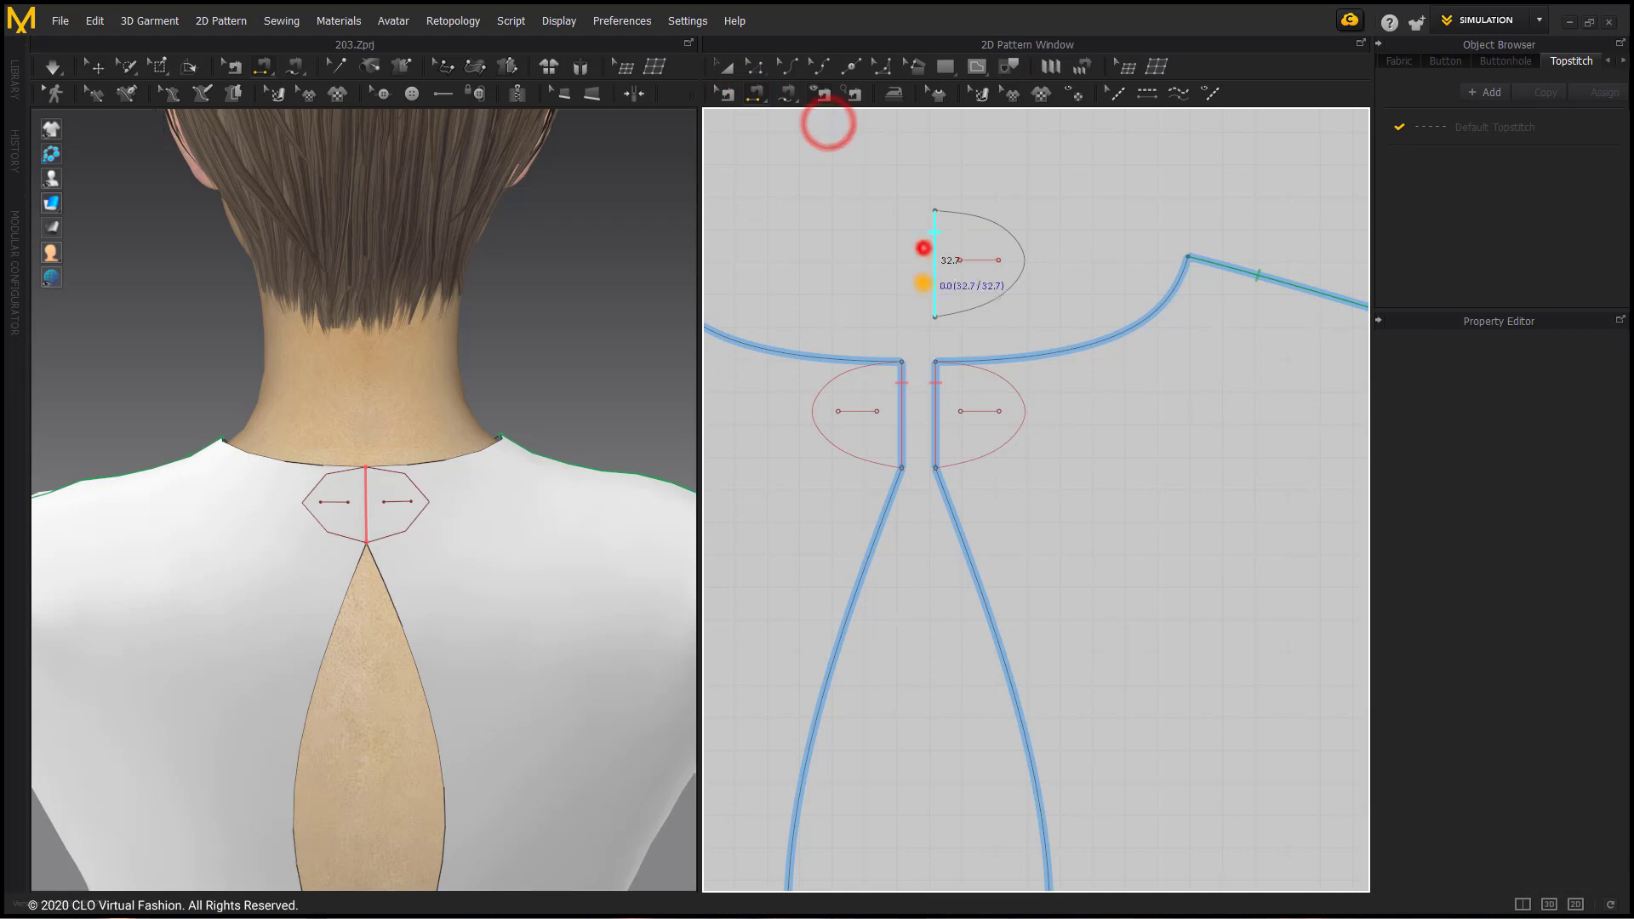
pyautogui.click(902, 390)
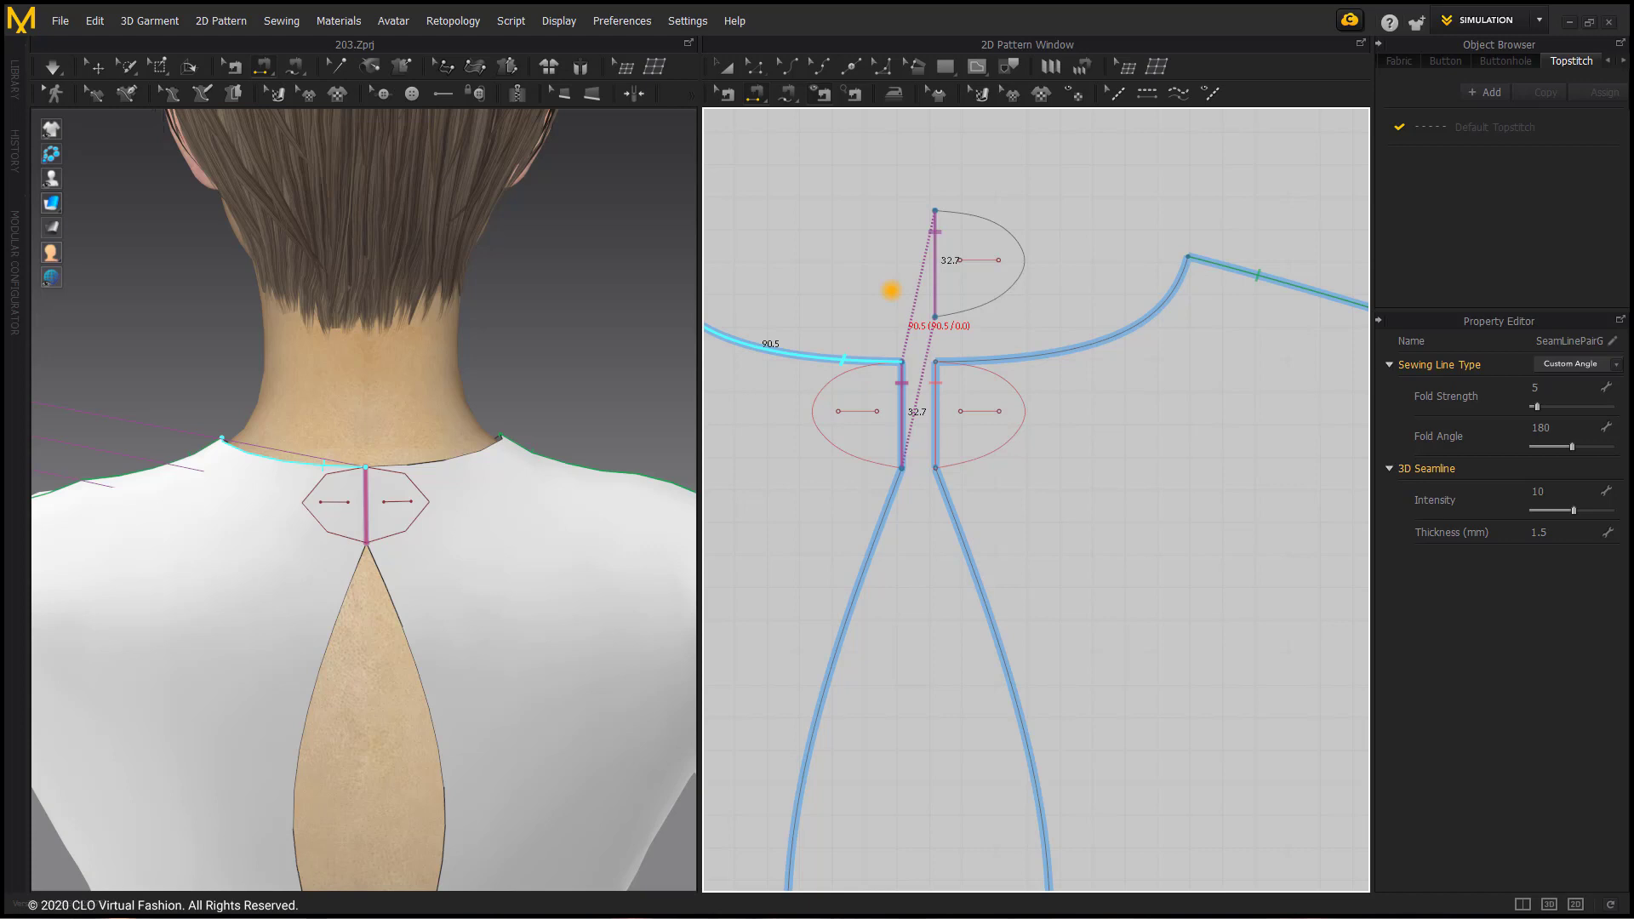
# Step: Arrange the half-oval piece beside its sewn centre-back edge in 3D using Superimpose (Side)
pyautogui.scroll(-5, 197, 467)
pyautogui.moveTo(196, 456); pyautogui.dragTo(437, 474, button='middle')
pyautogui.scroll(-2, 438, 474)
pyautogui.scroll(1, 151, 184)
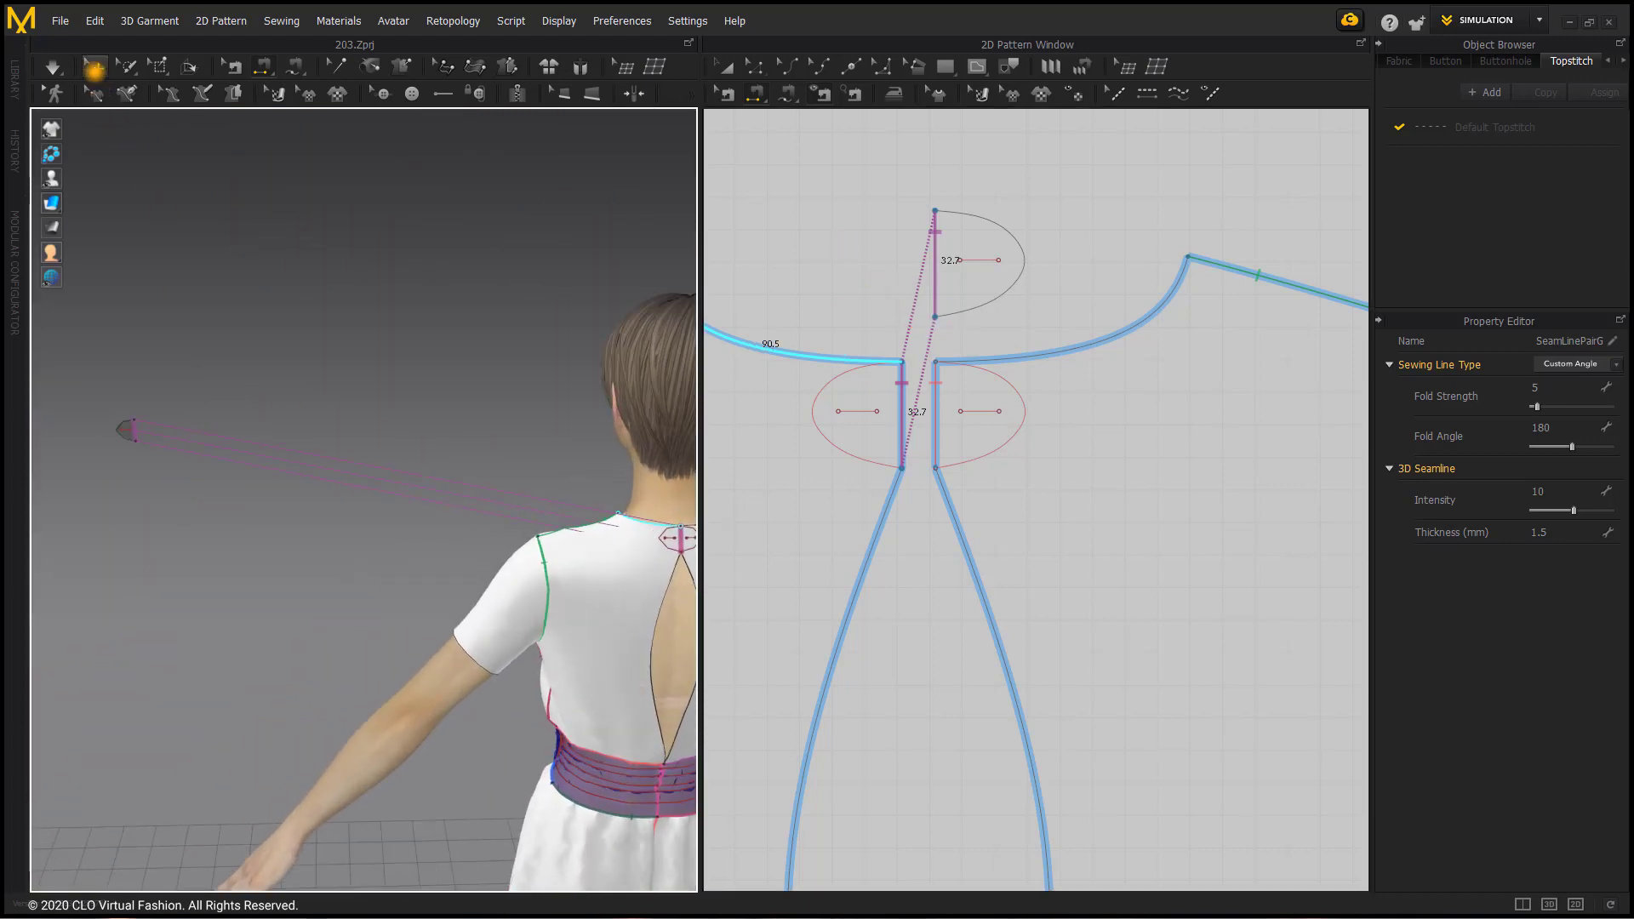
pyautogui.click(95, 67)
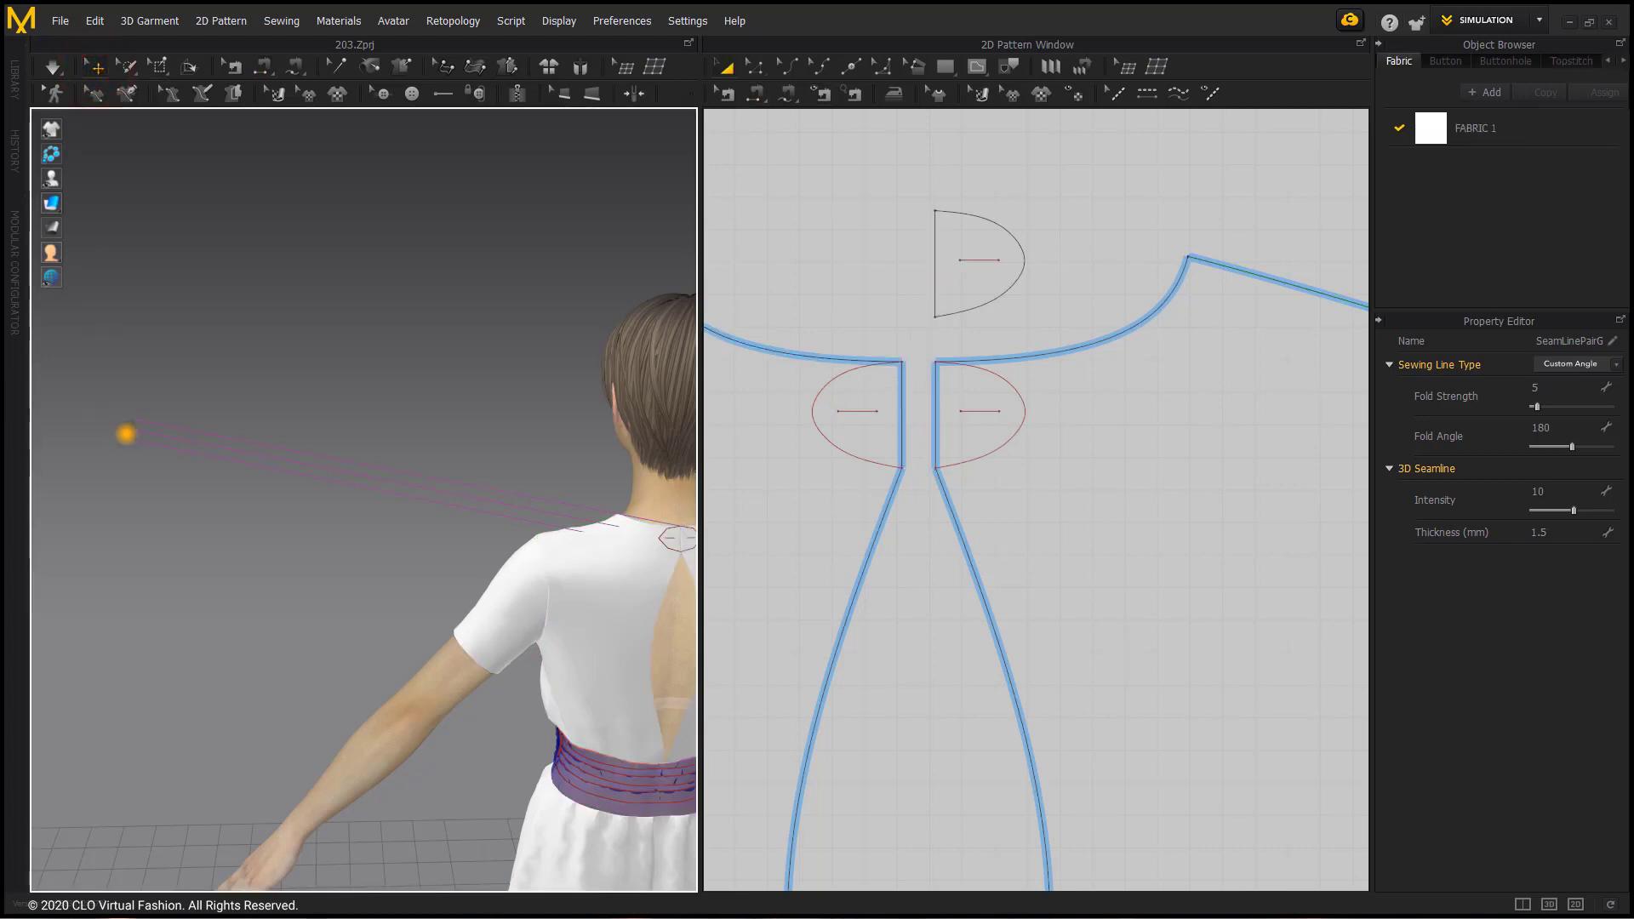
pyautogui.rightClick(126, 436)
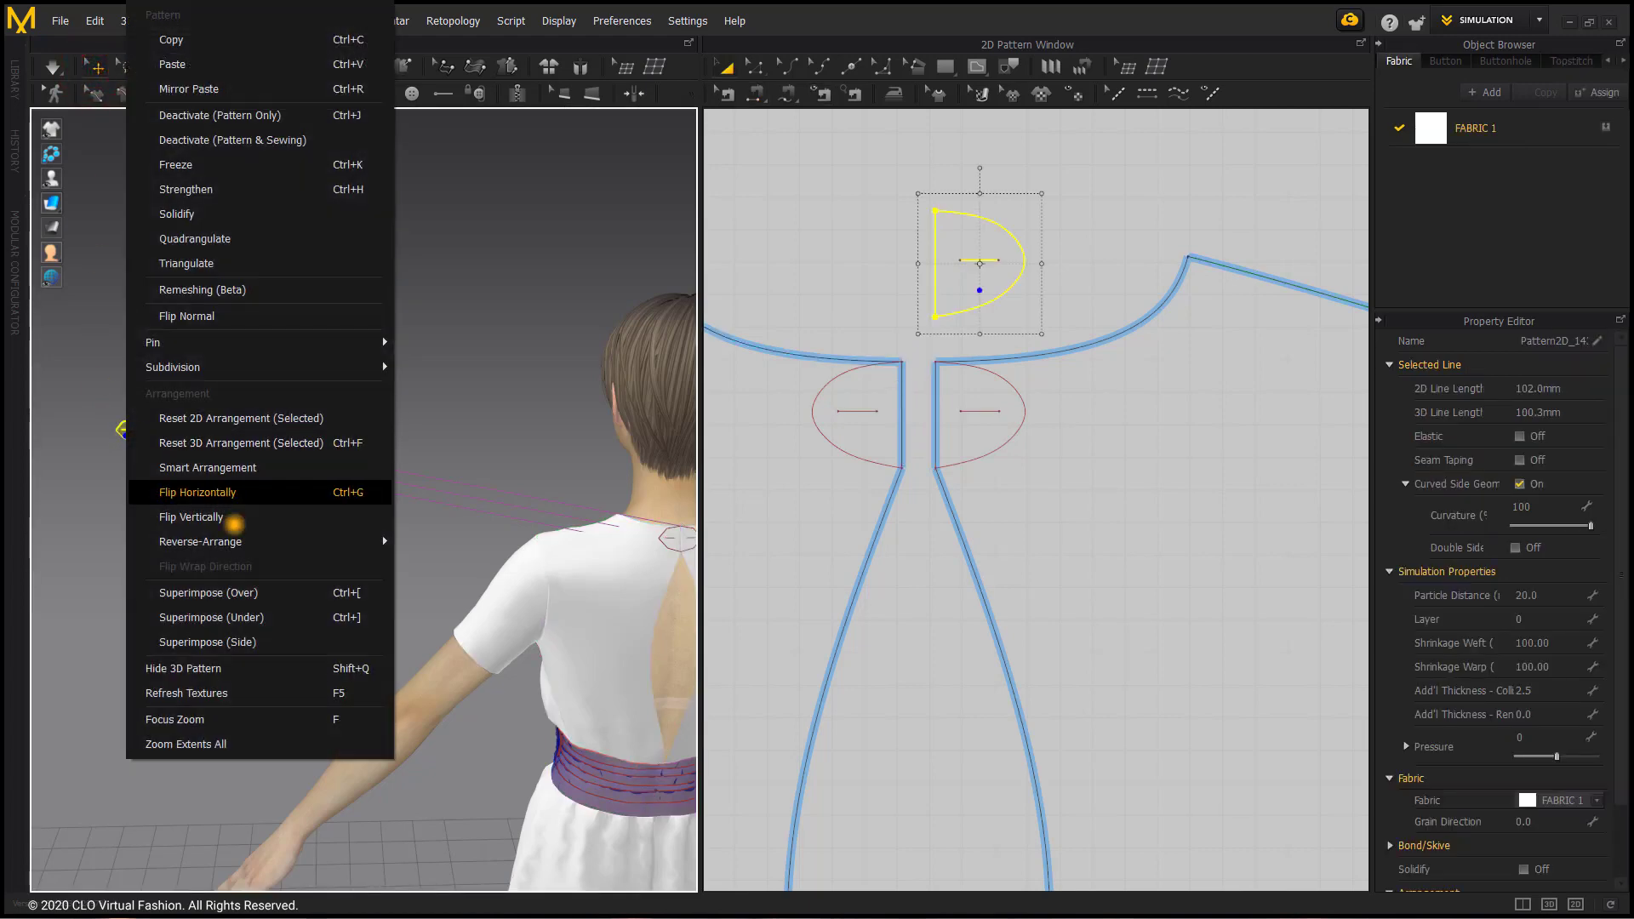
pyautogui.click(249, 642)
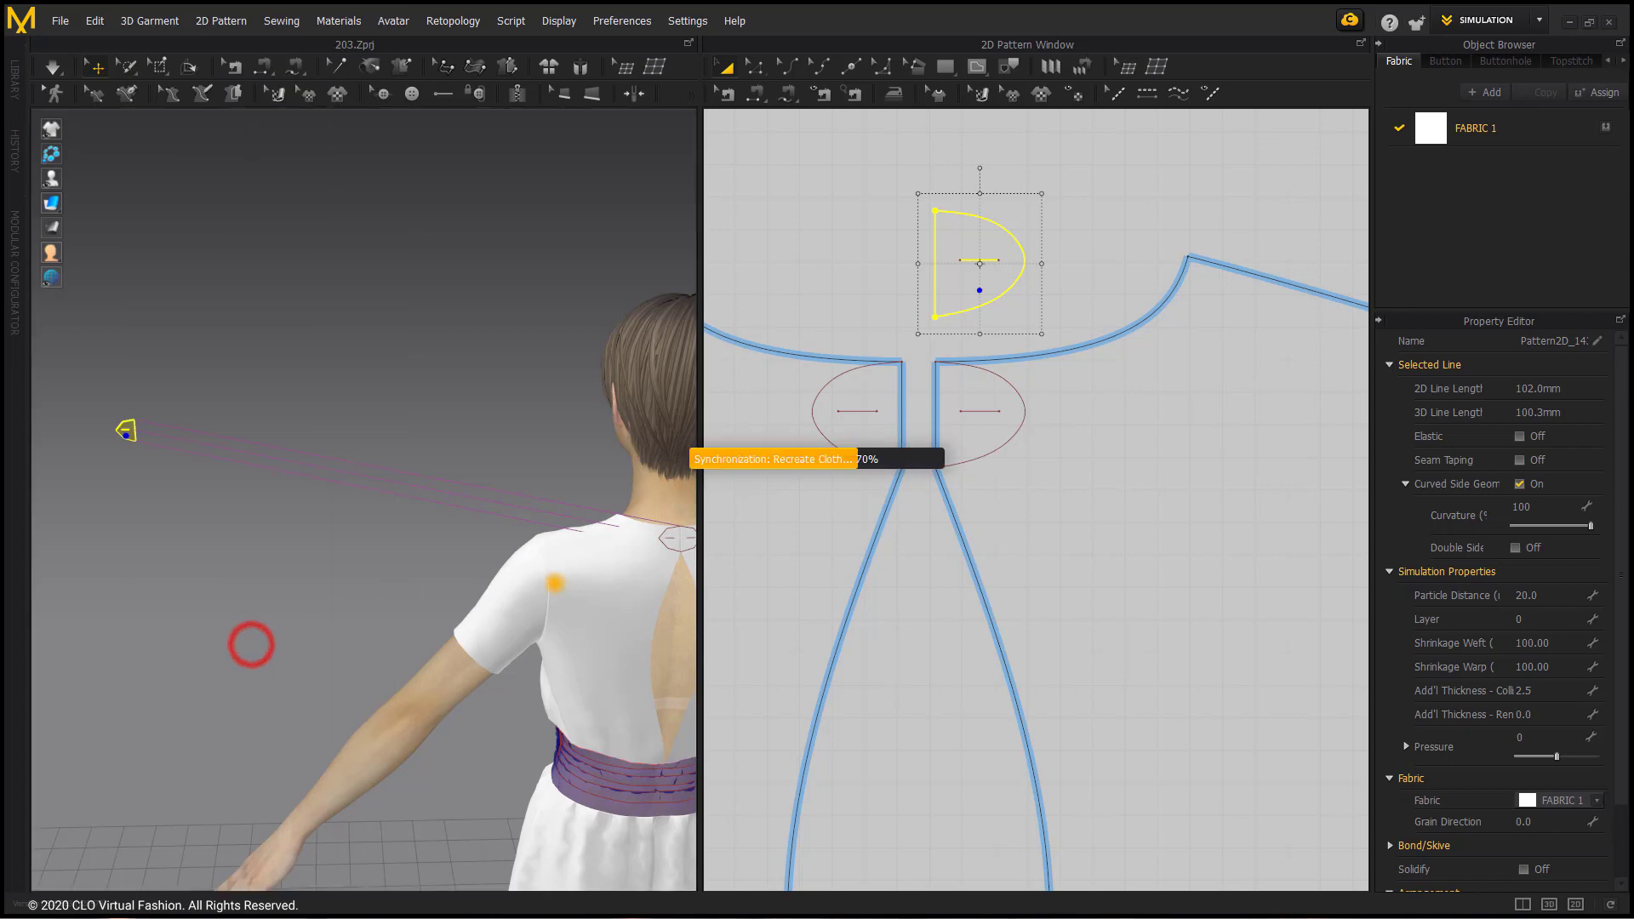
pyautogui.scroll(10, 467, 526)
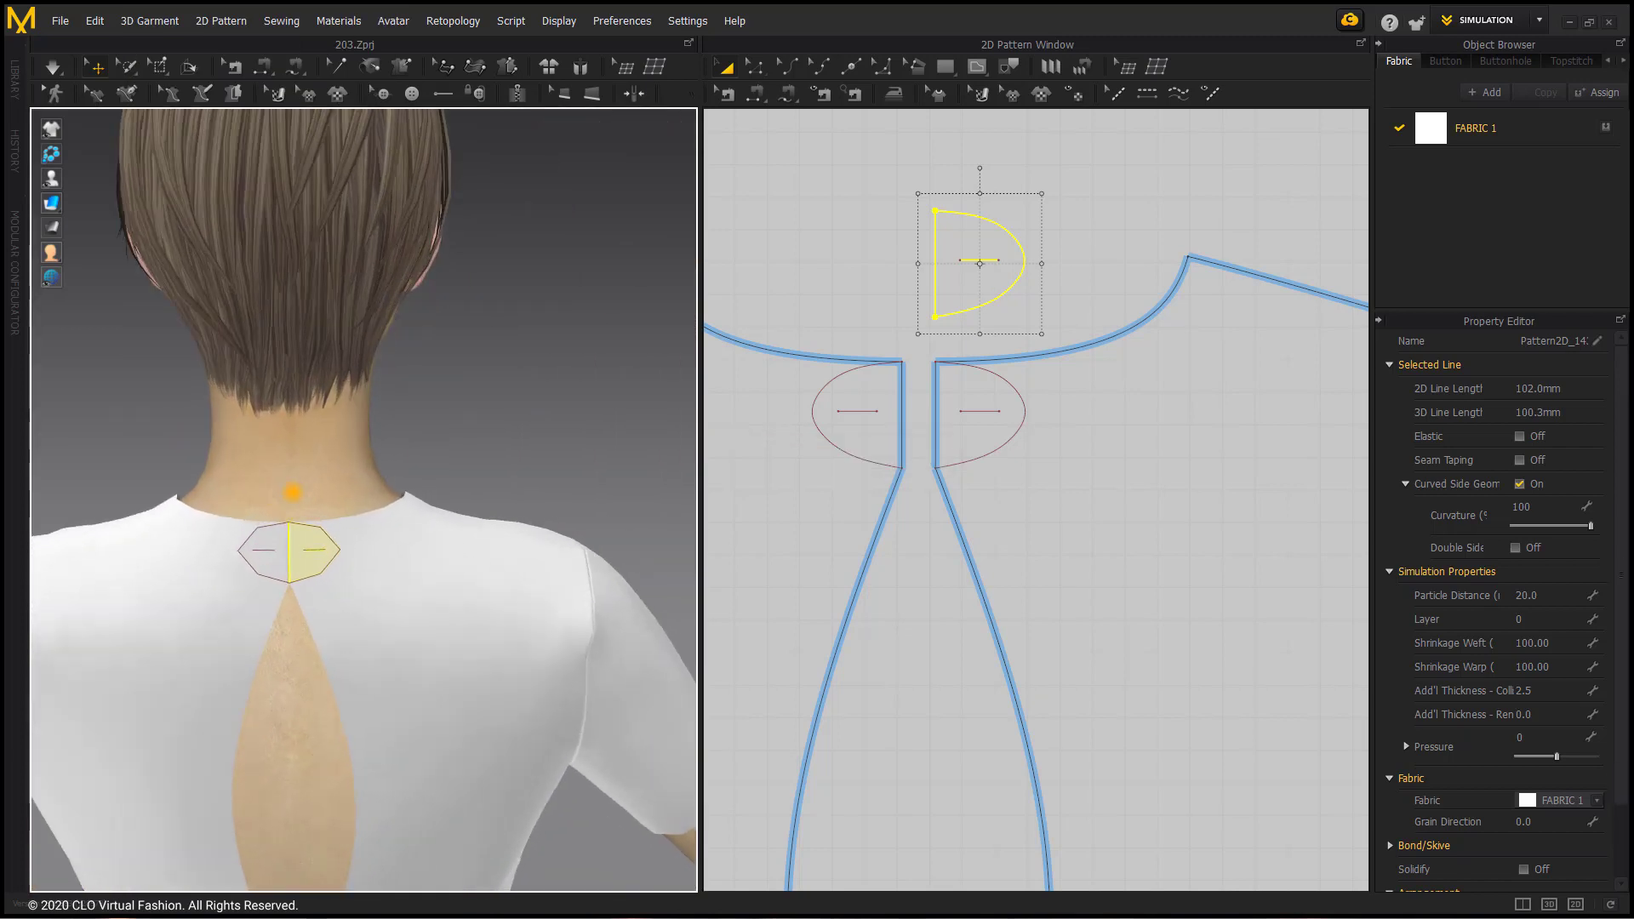
# Step: Select the half-oval piece, check its position over the right back in 3D, and start the simulation
pyautogui.click(380, 486)
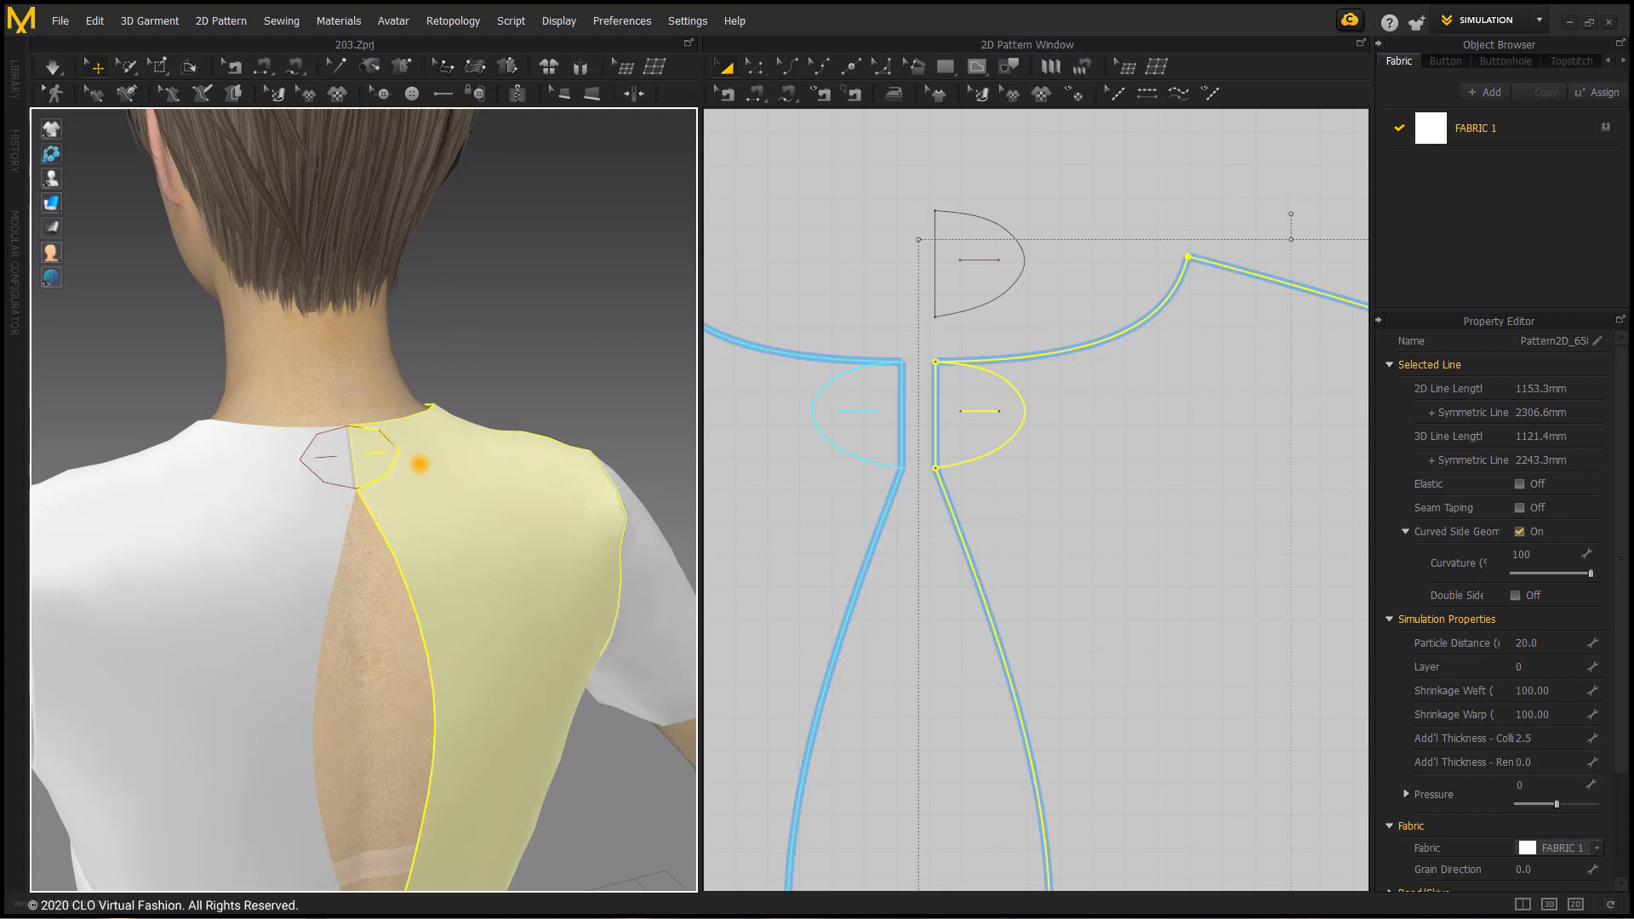
pyautogui.click(409, 367)
pyautogui.click(979, 260)
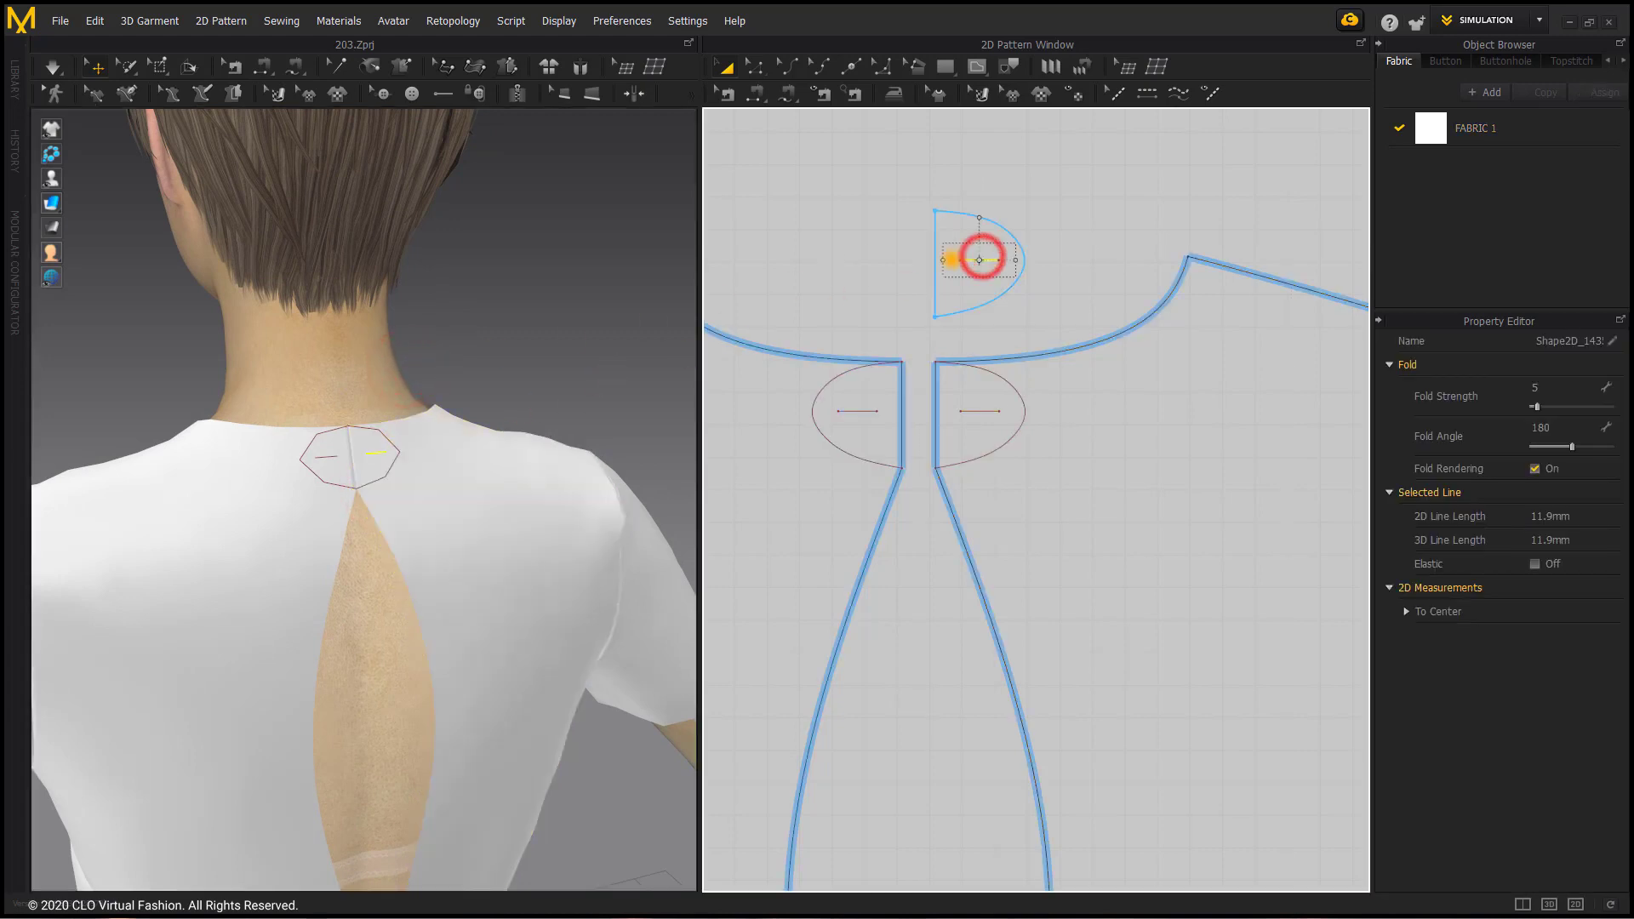
pyautogui.click(963, 305)
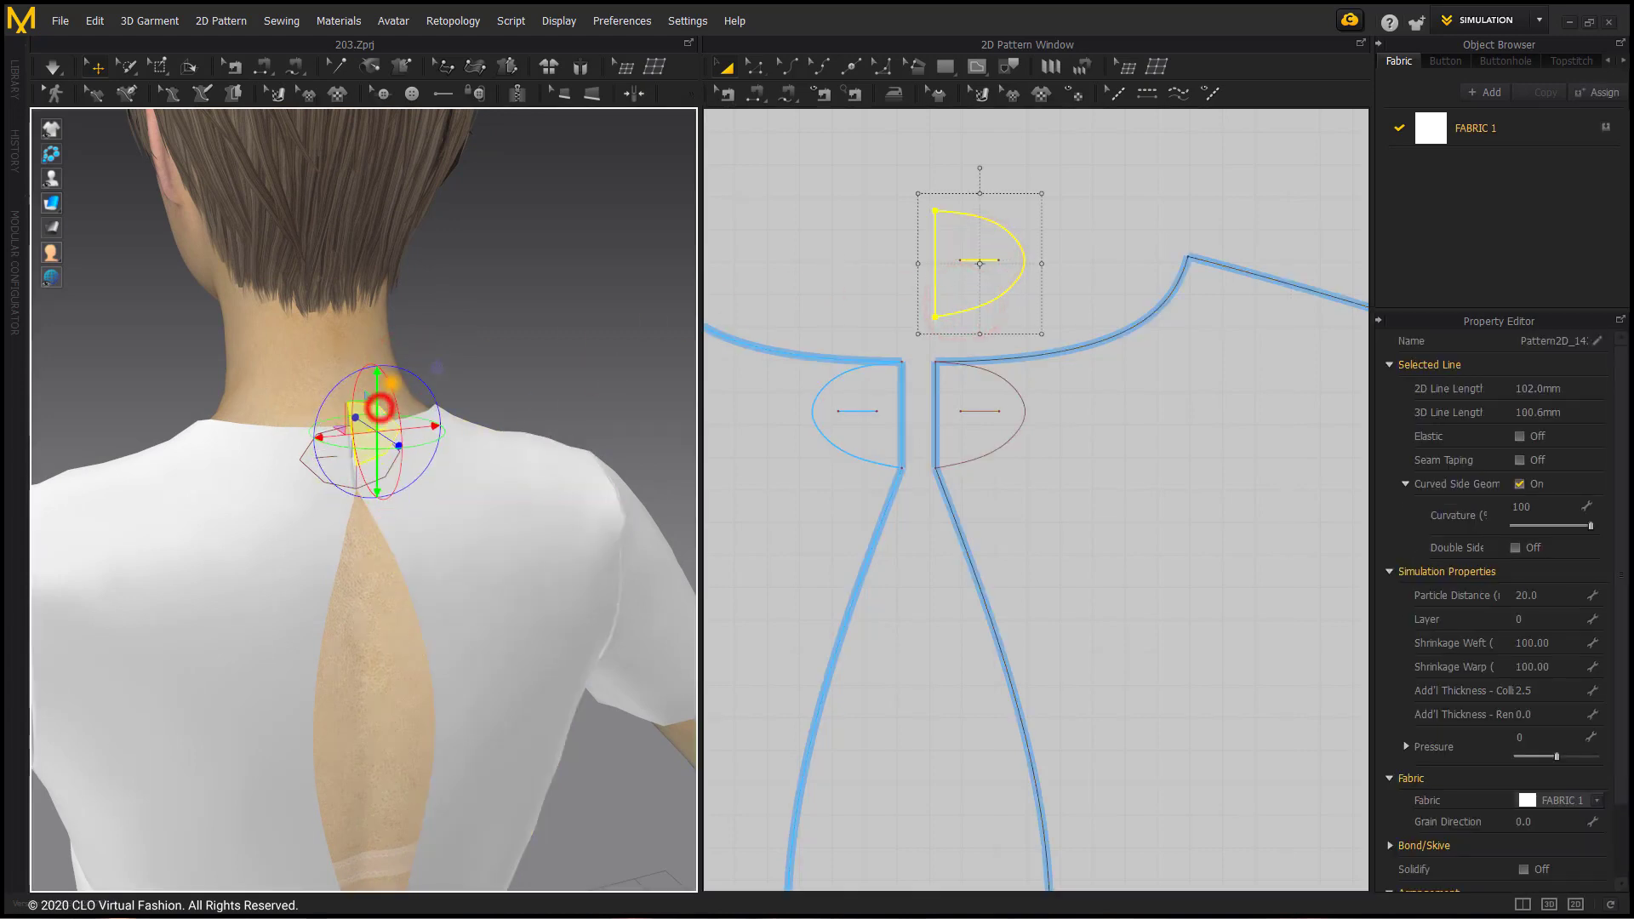
pyautogui.press('space')
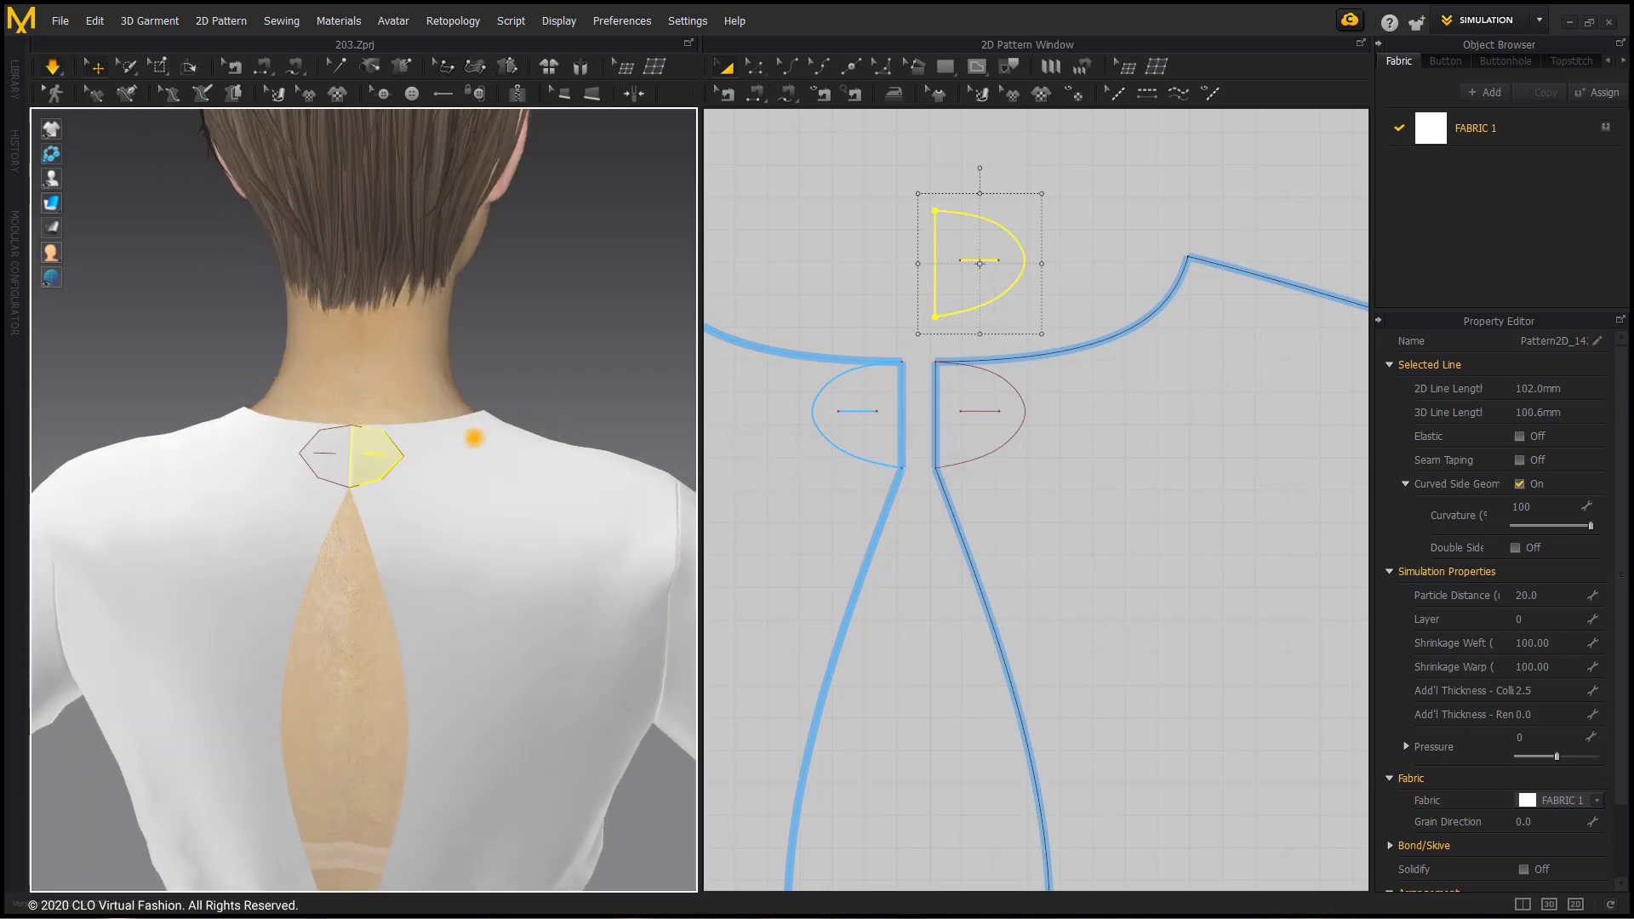
# Step: Tug the half-oval tab outward over the right back in 3D while the simulation runs
pyautogui.moveTo(423, 456)
pyautogui.mouseDown(button='right')
pyautogui.moveTo(460, 456)
pyautogui.moveTo(405, 458)
pyautogui.mouseUp(button='right')
pyautogui.moveTo(398, 459)
pyautogui.mouseDown()
pyautogui.moveTo(356, 423)
pyautogui.moveTo(419, 430)
pyautogui.moveTo(411, 454)
pyautogui.mouseUp()
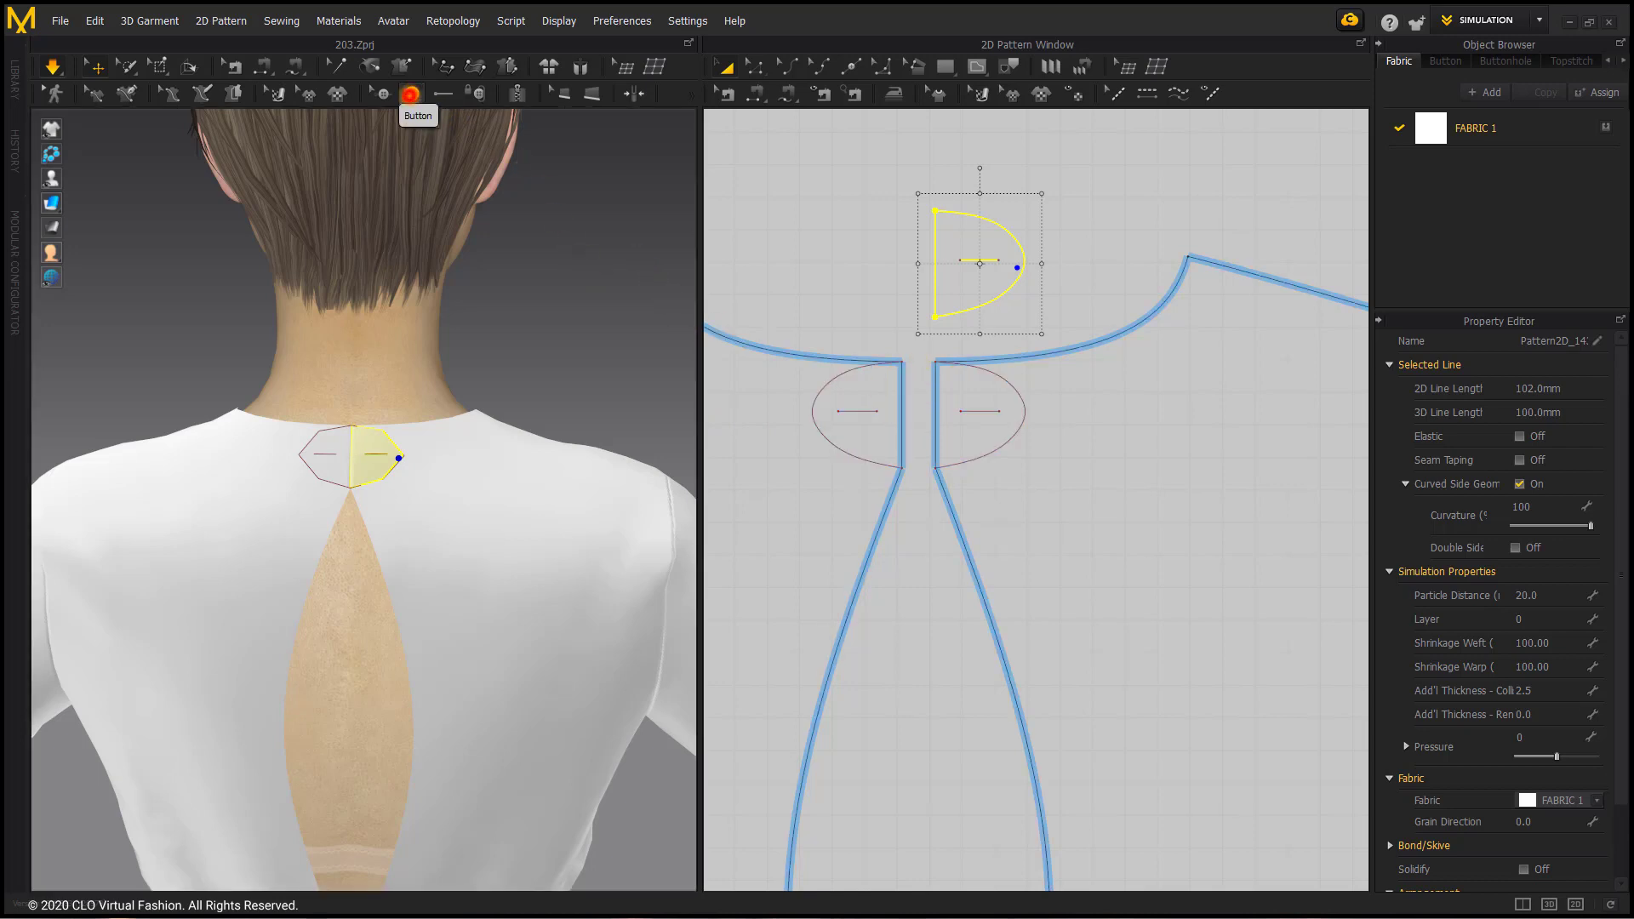
# Step: Place a button on the right back's short inner line and a buttonhole on the half-oval piece's inner line
pyautogui.click(412, 93)
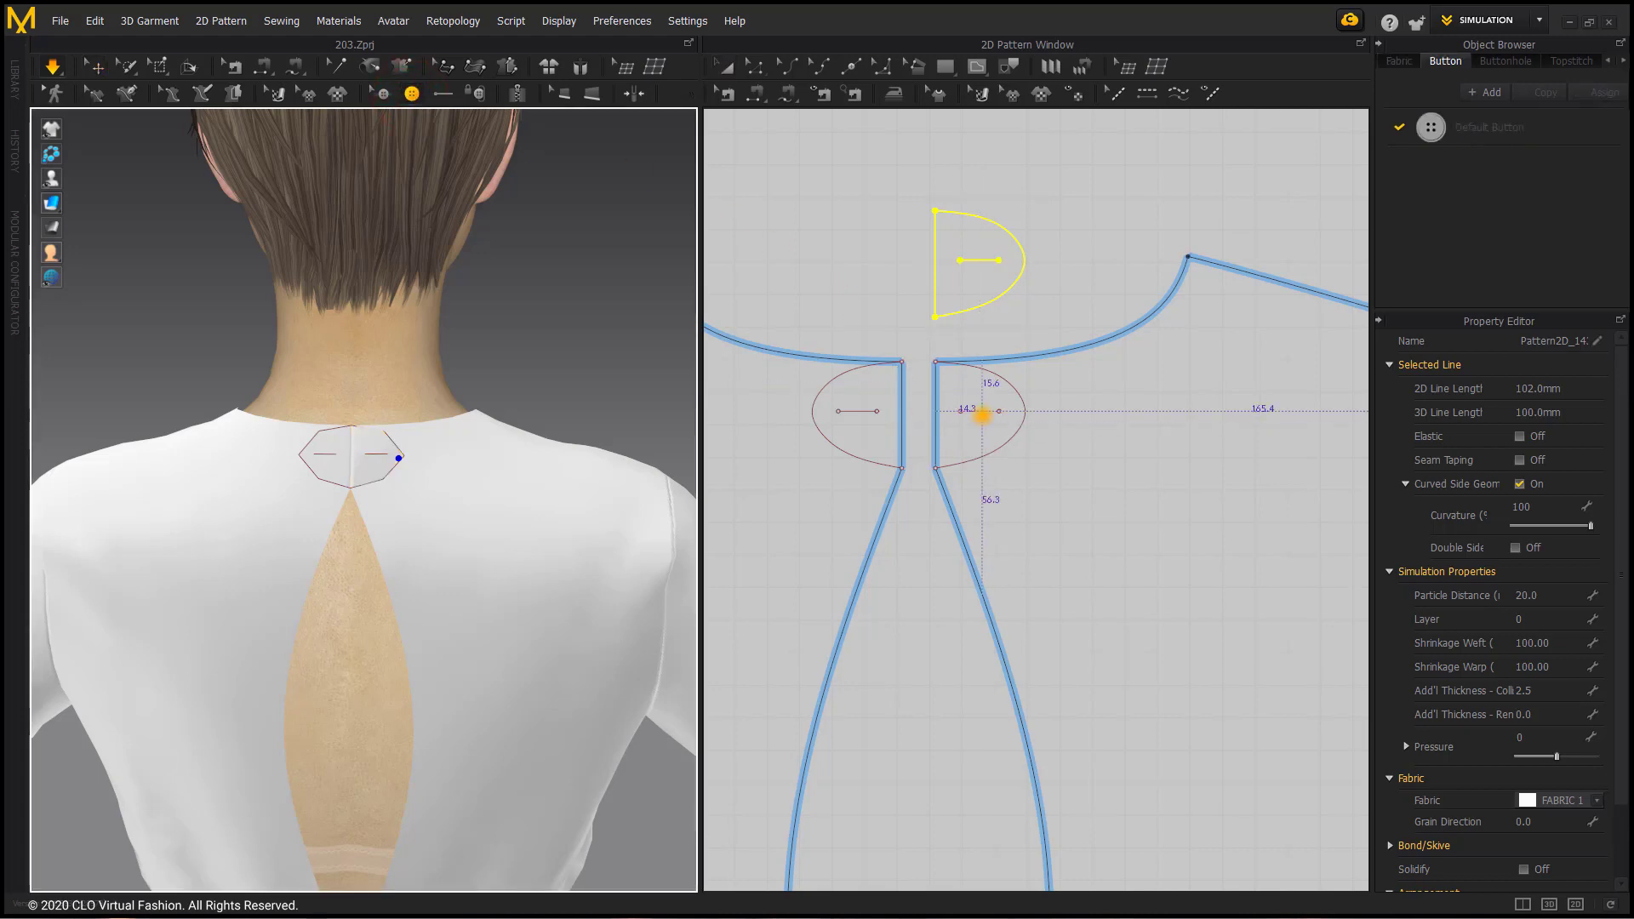
pyautogui.scroll(2, 980, 415)
pyautogui.click(981, 412)
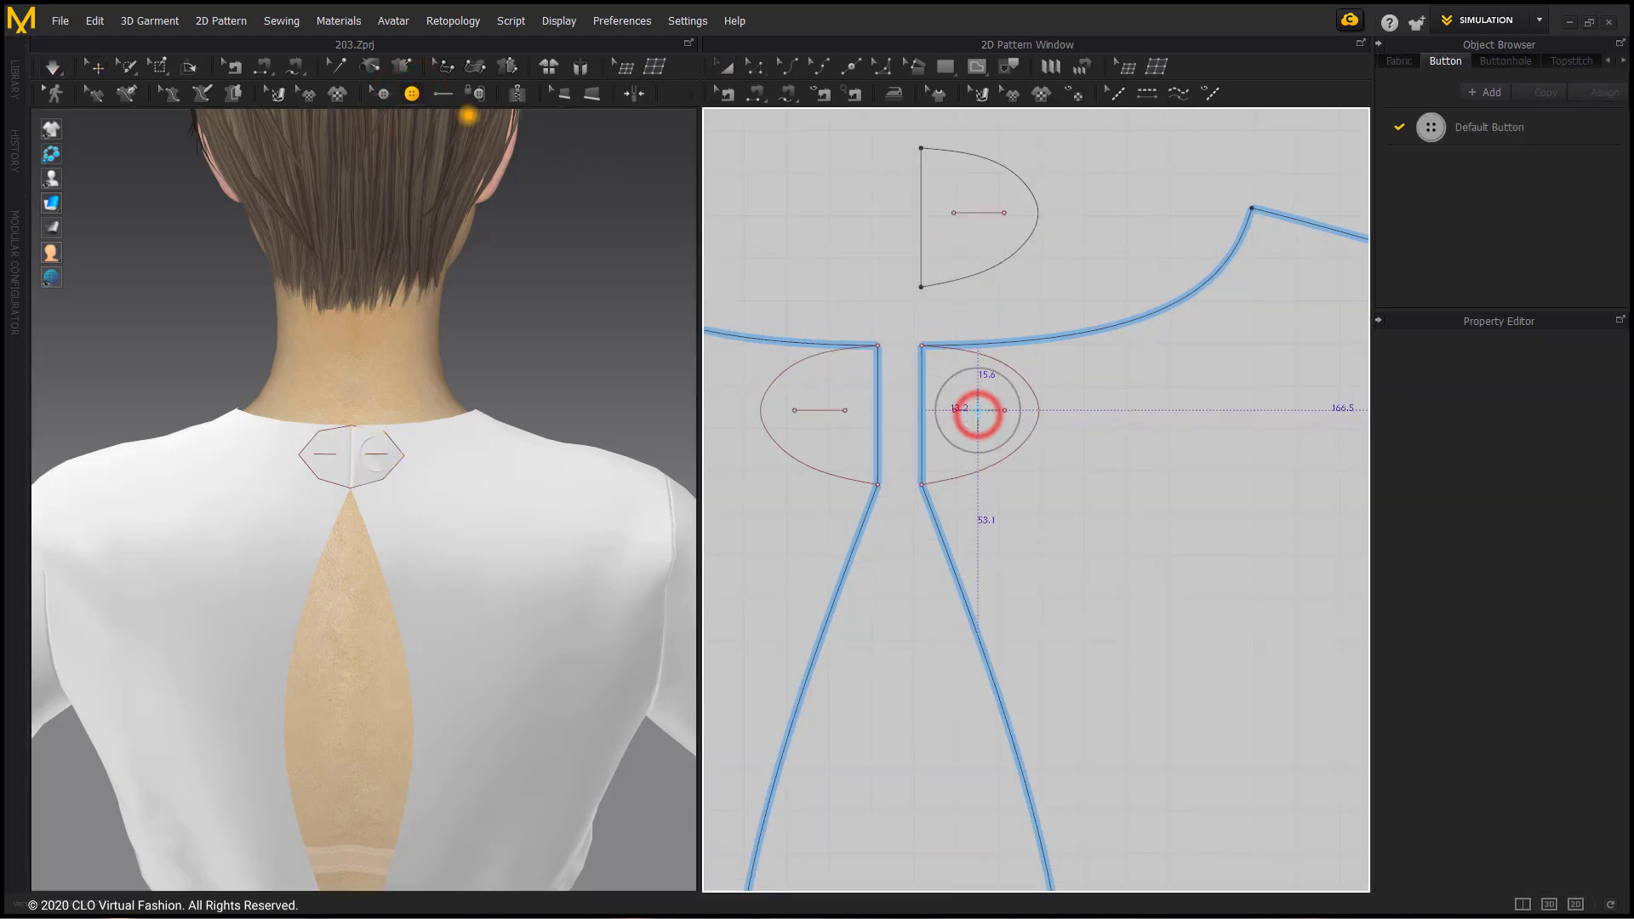
pyautogui.click(442, 92)
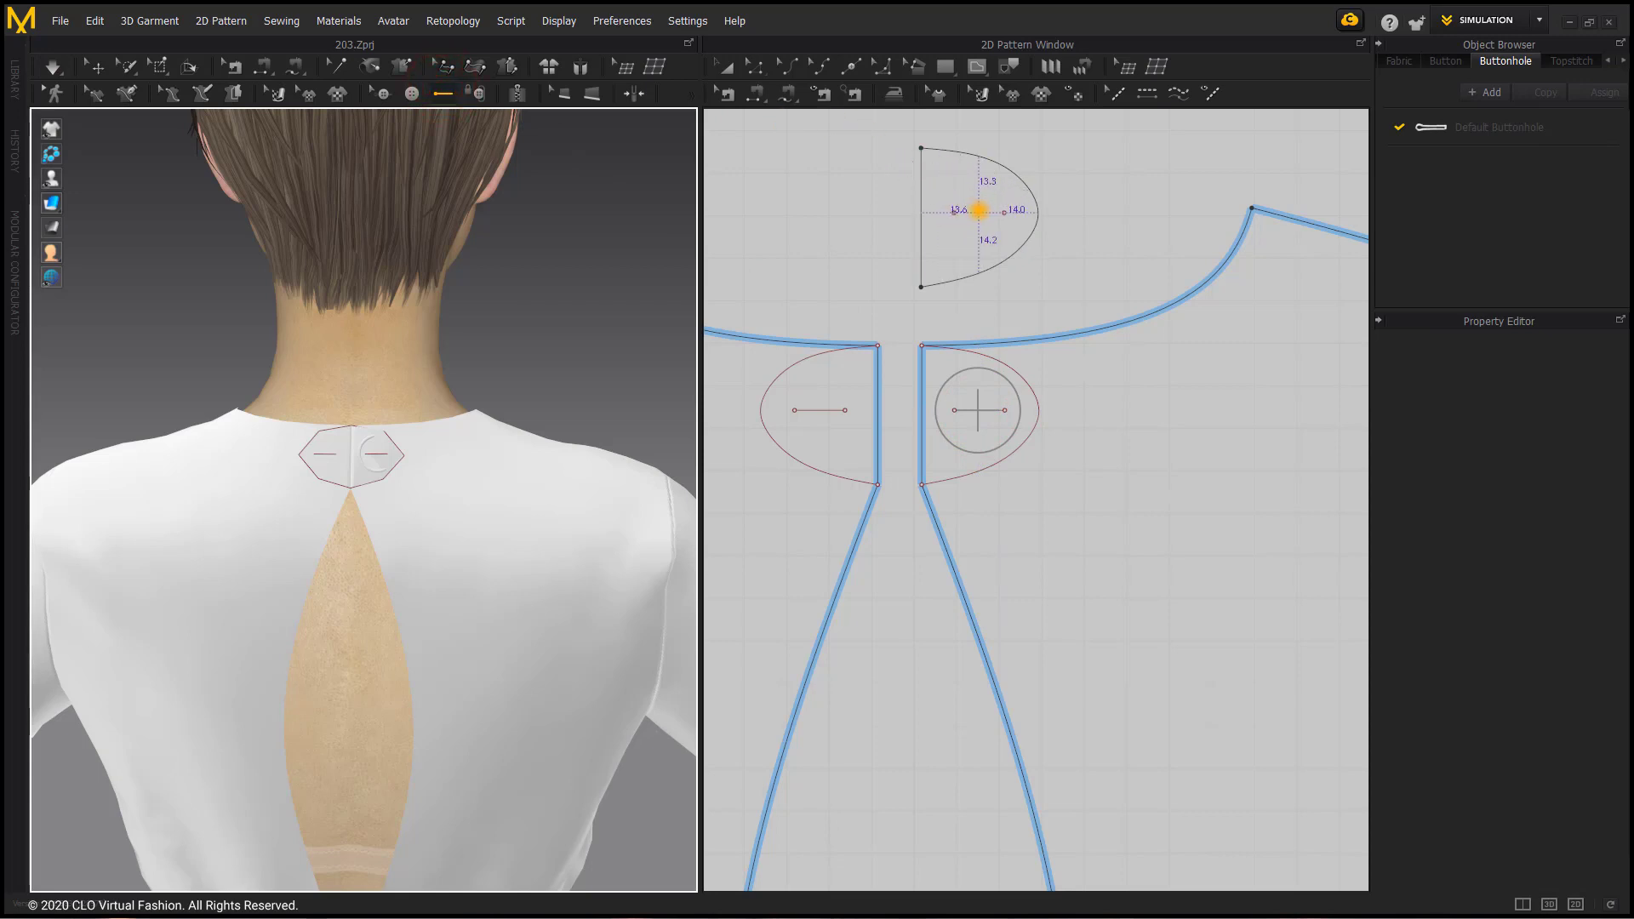
pyautogui.click(978, 210)
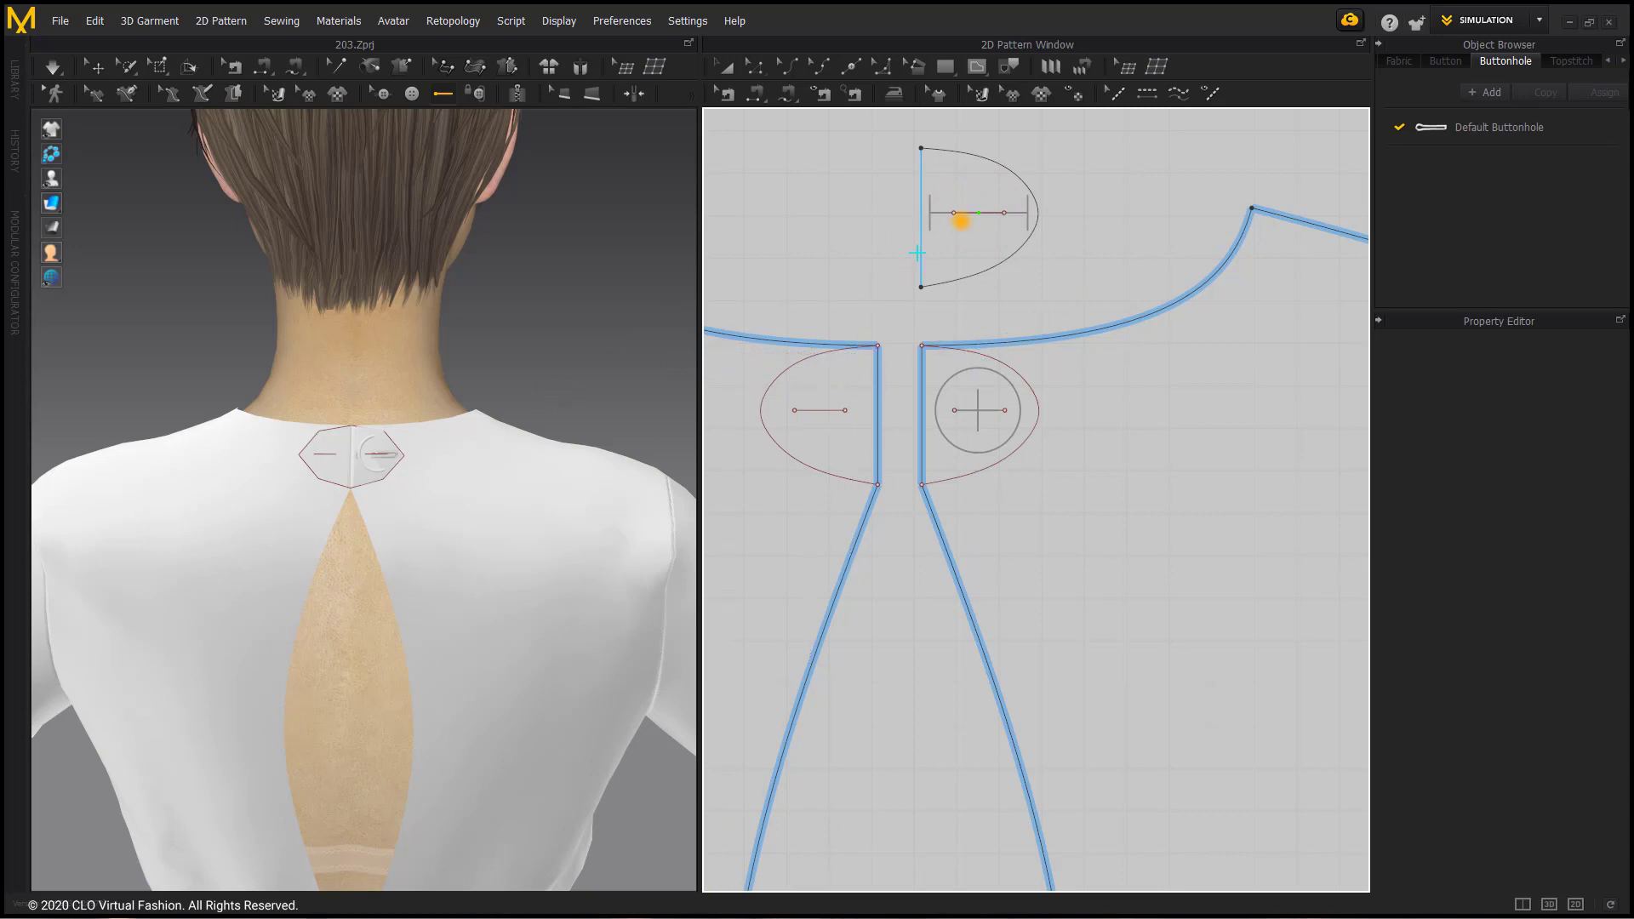
# Step: Set the Default Button's width to 10 mm
pyautogui.click(1445, 61)
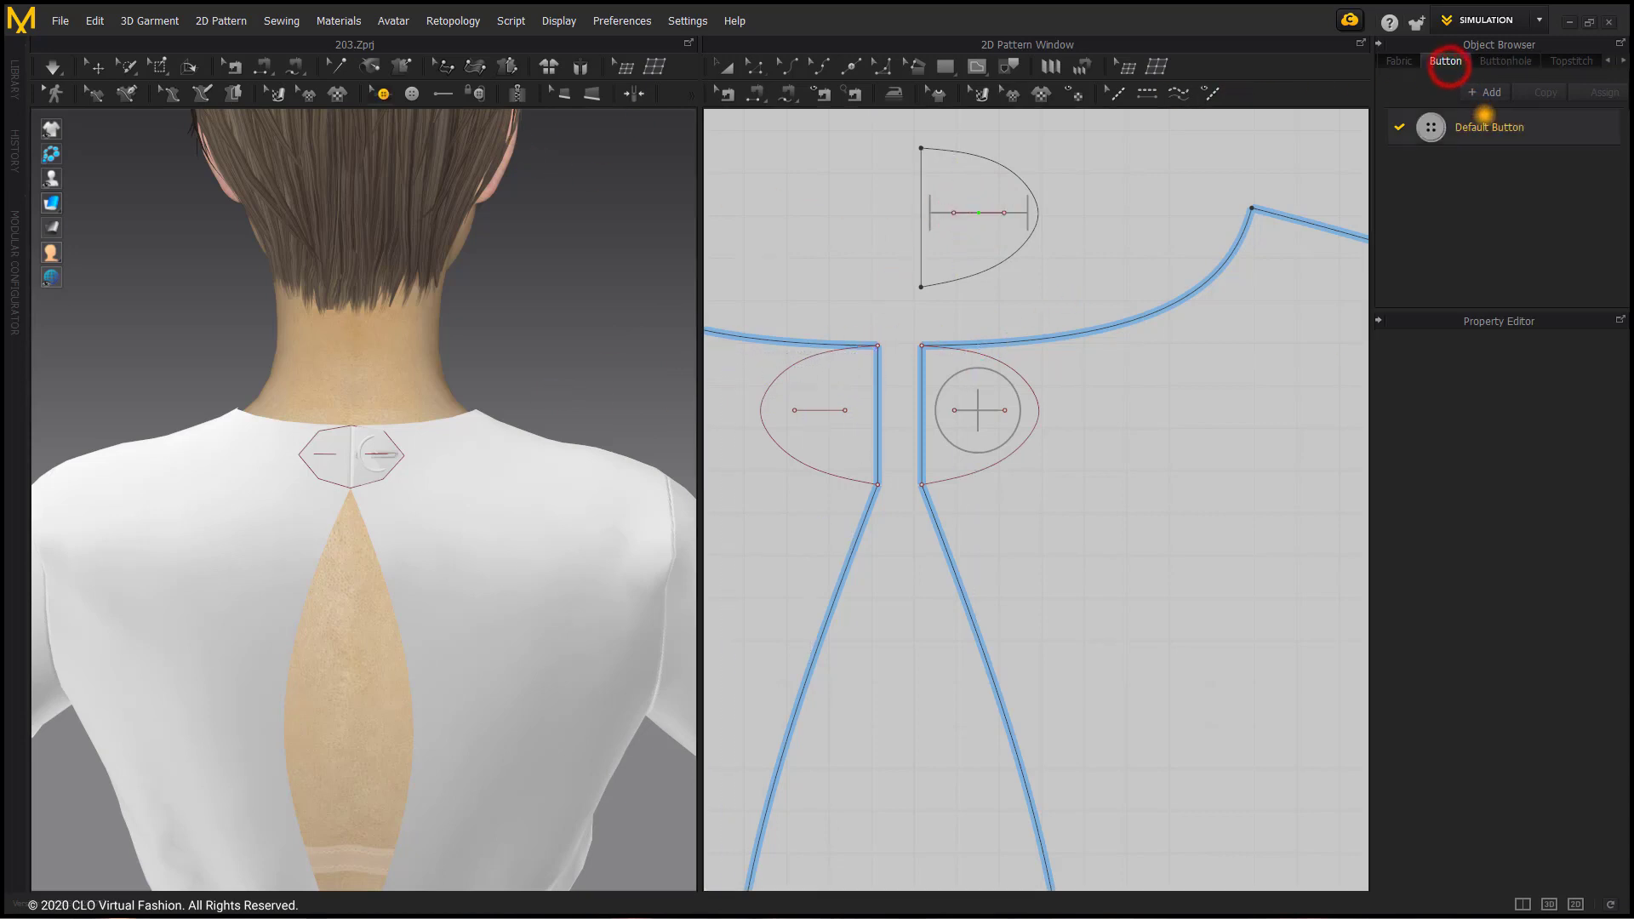
pyautogui.click(1486, 122)
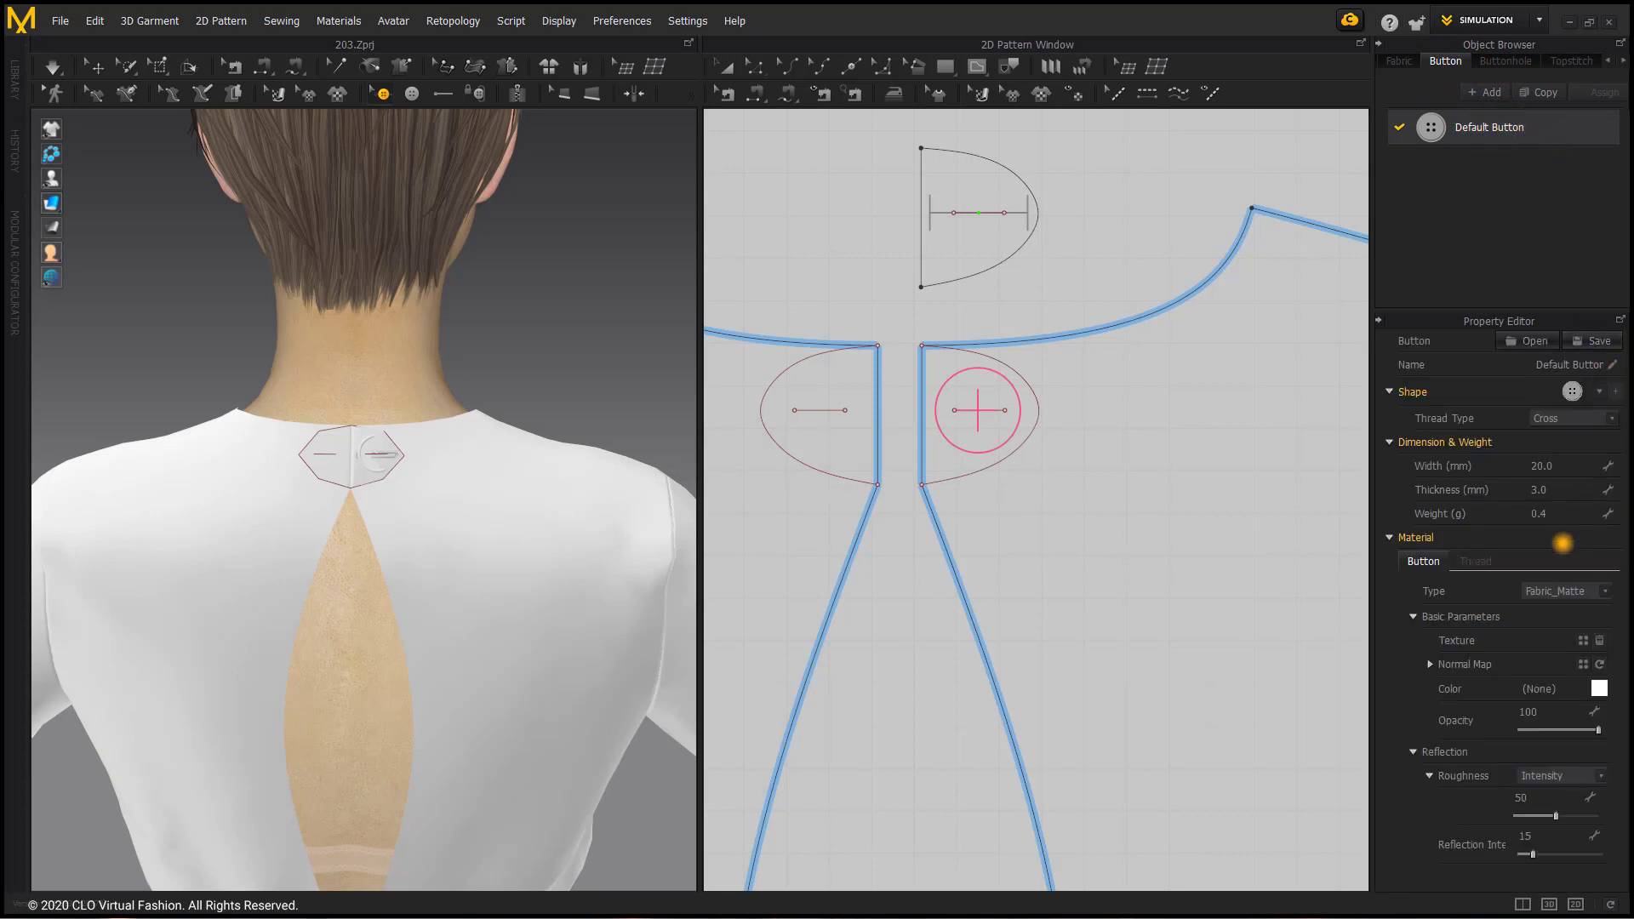
pyautogui.click(1548, 467)
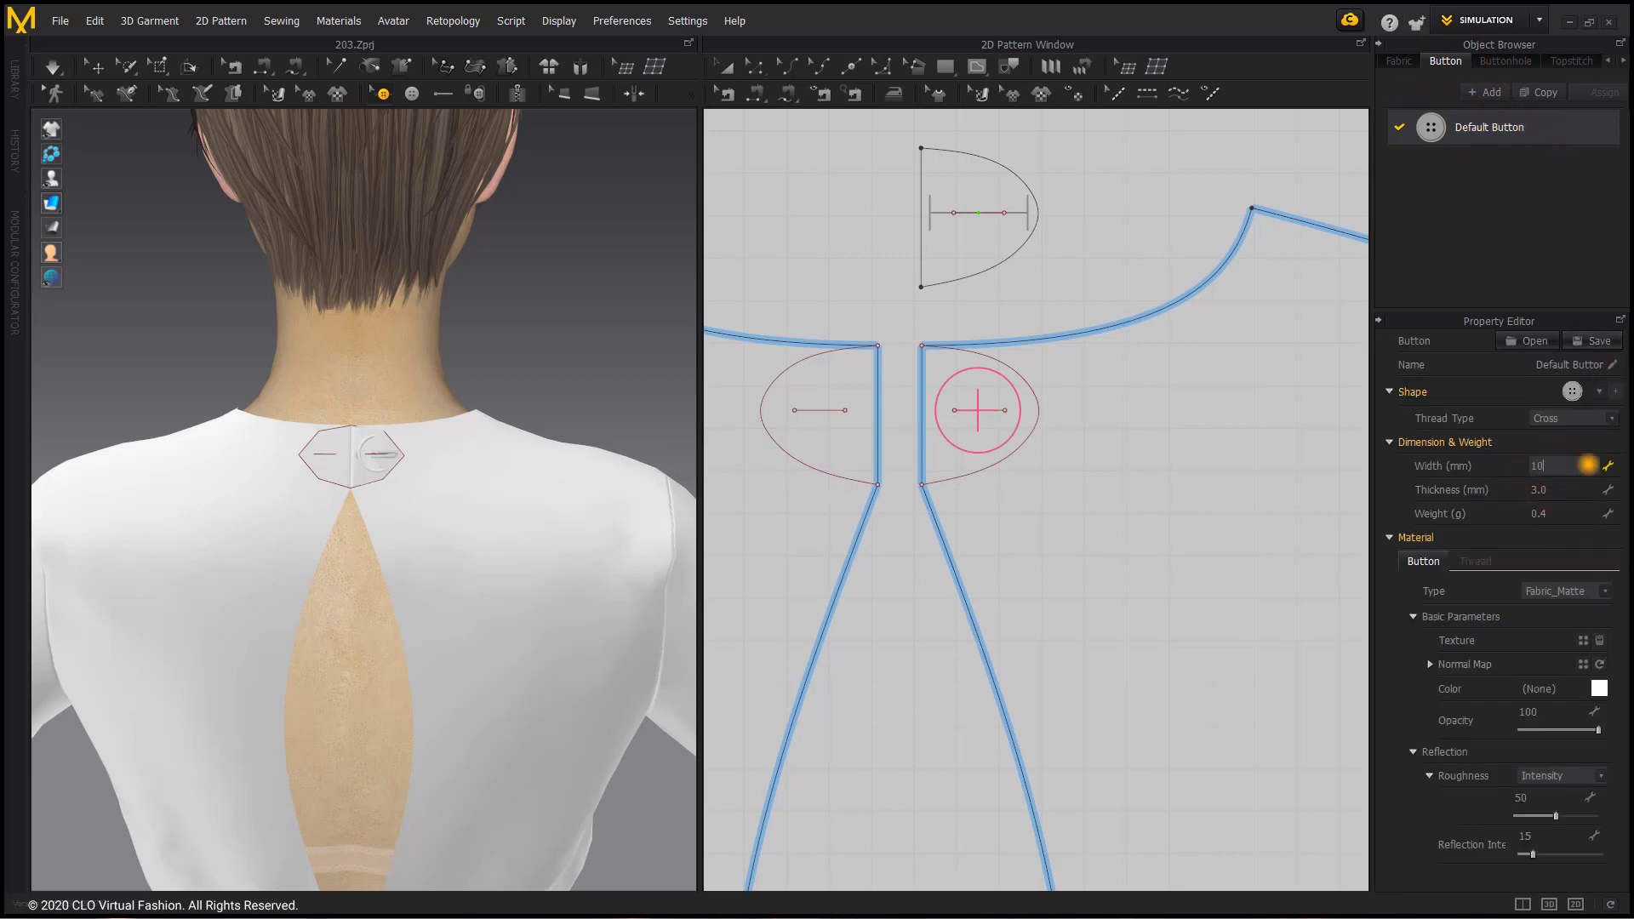
pyautogui.write('10')
pyautogui.press('Return')
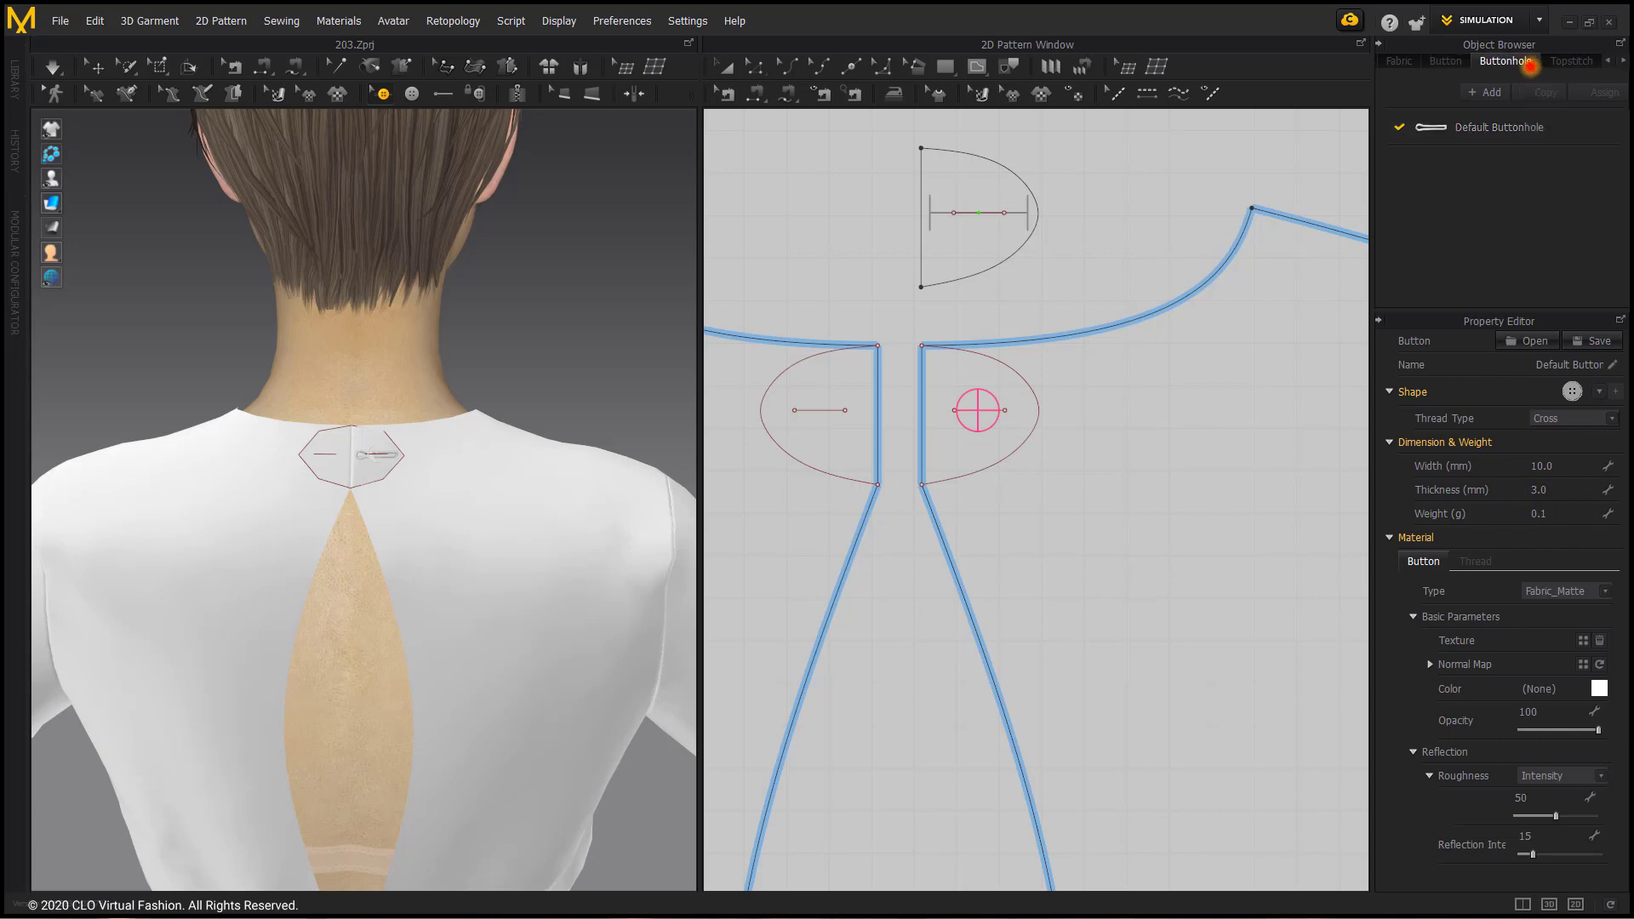
# Step: Set the Default Buttonhole's width to 12 mm
pyautogui.click(1505, 61)
pyautogui.click(1504, 127)
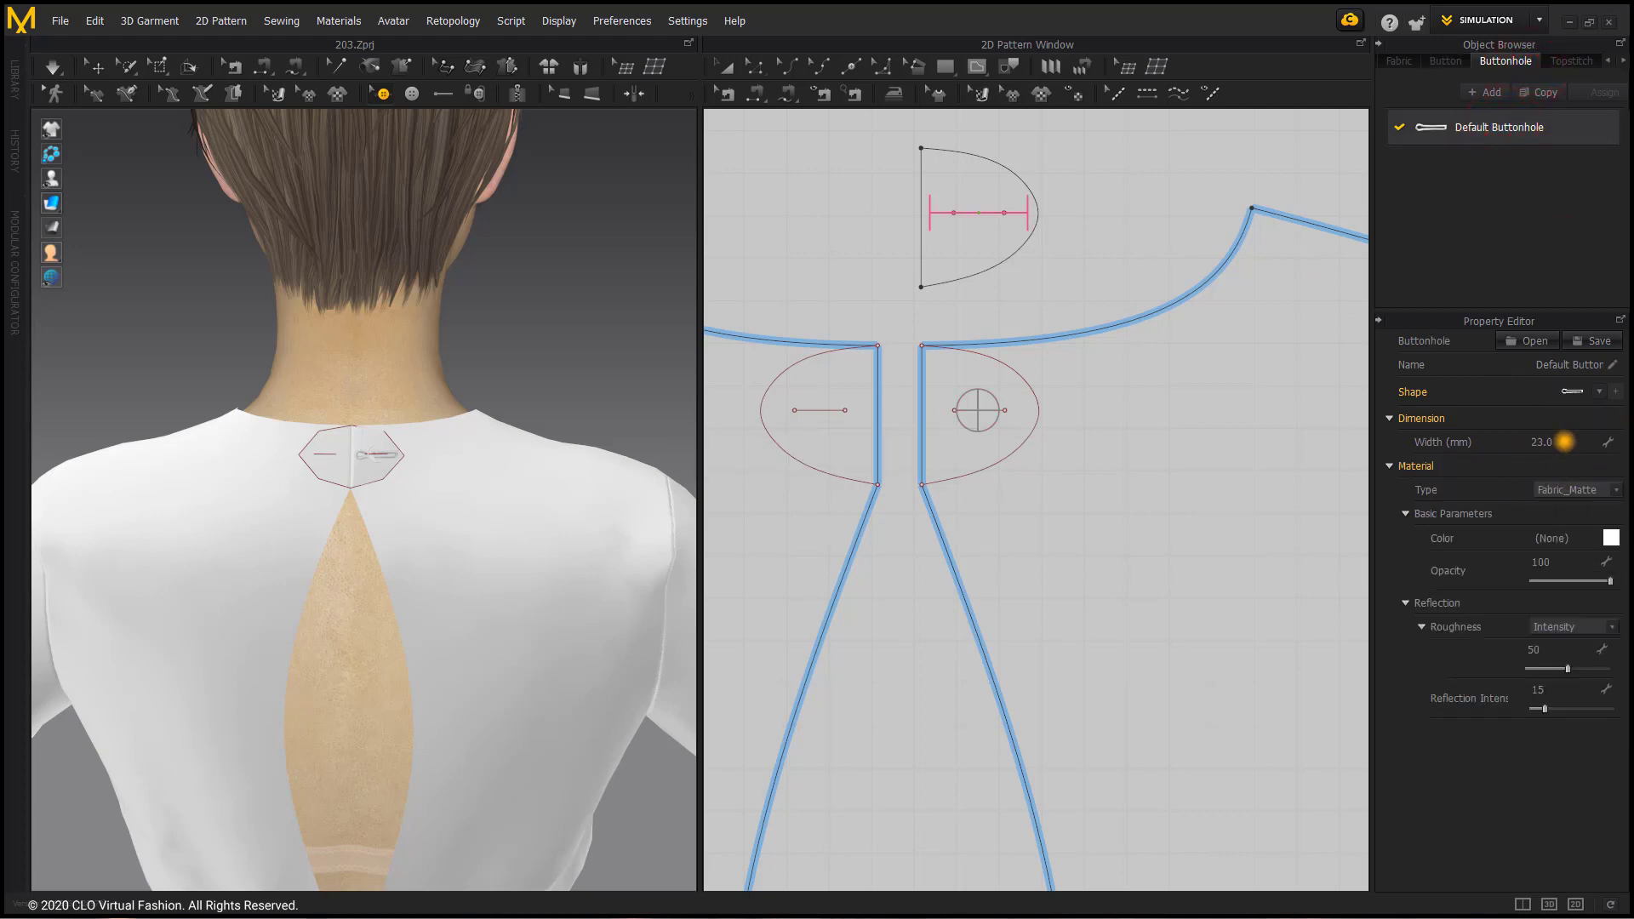
pyautogui.doubleClick(1564, 441)
pyautogui.write('12')
pyautogui.press('Return')
# Step: Fasten the button on the right back to the buttonhole on the half-oval tab
pyautogui.scroll(2, 964, 341)
pyautogui.moveTo(959, 339); pyautogui.dragTo(946, 462, button='right')
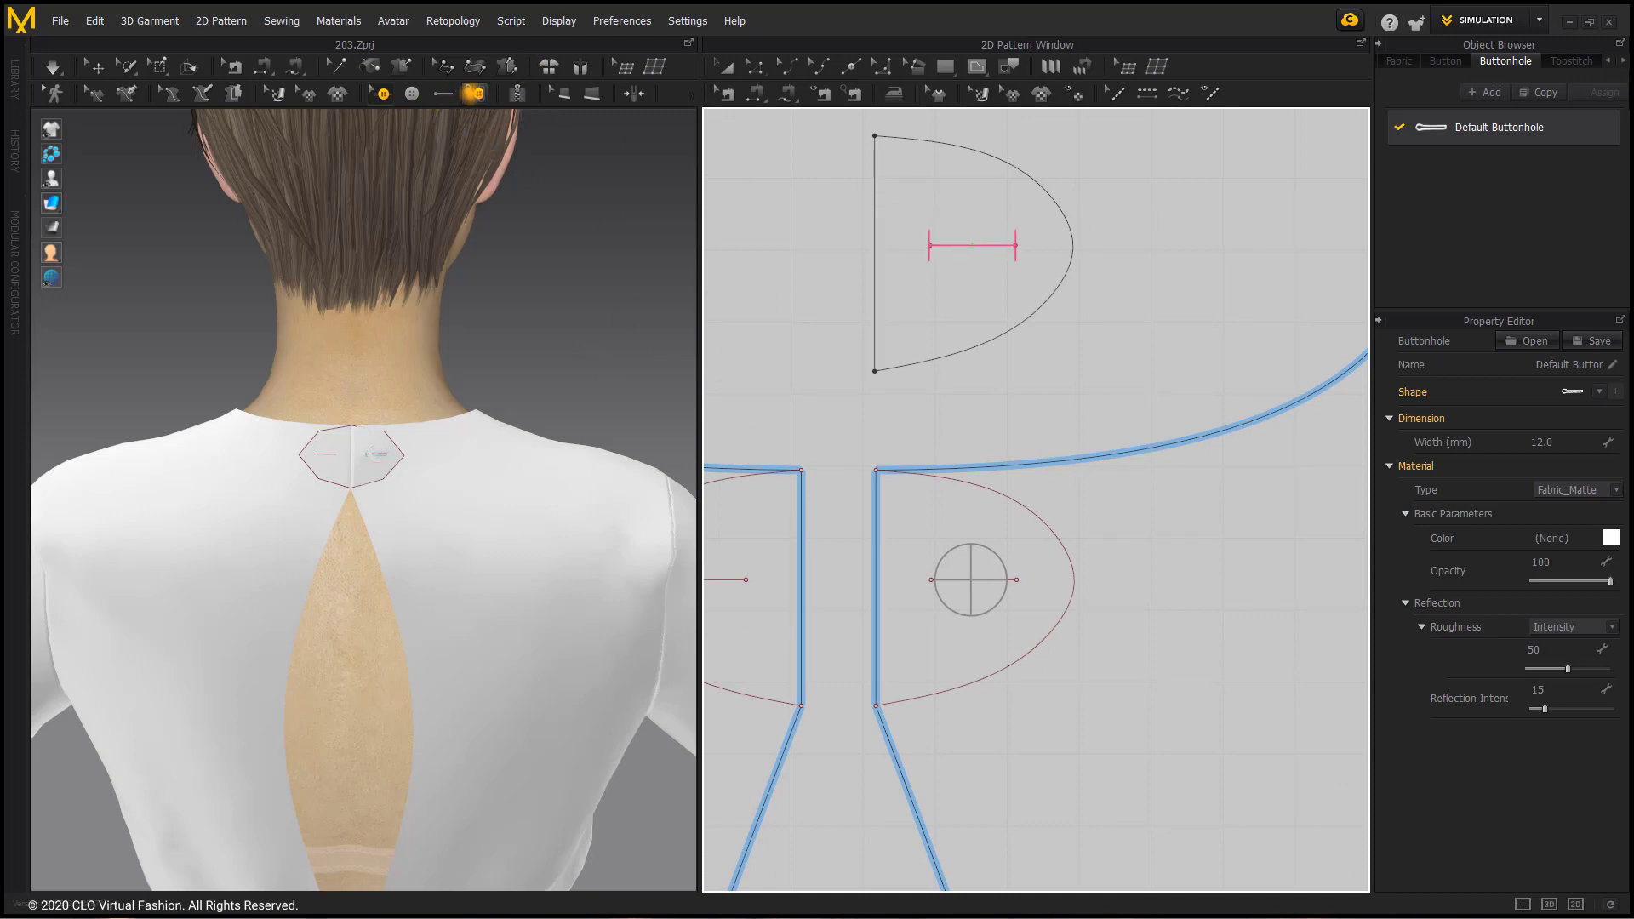
pyautogui.click(474, 93)
pyautogui.click(971, 579)
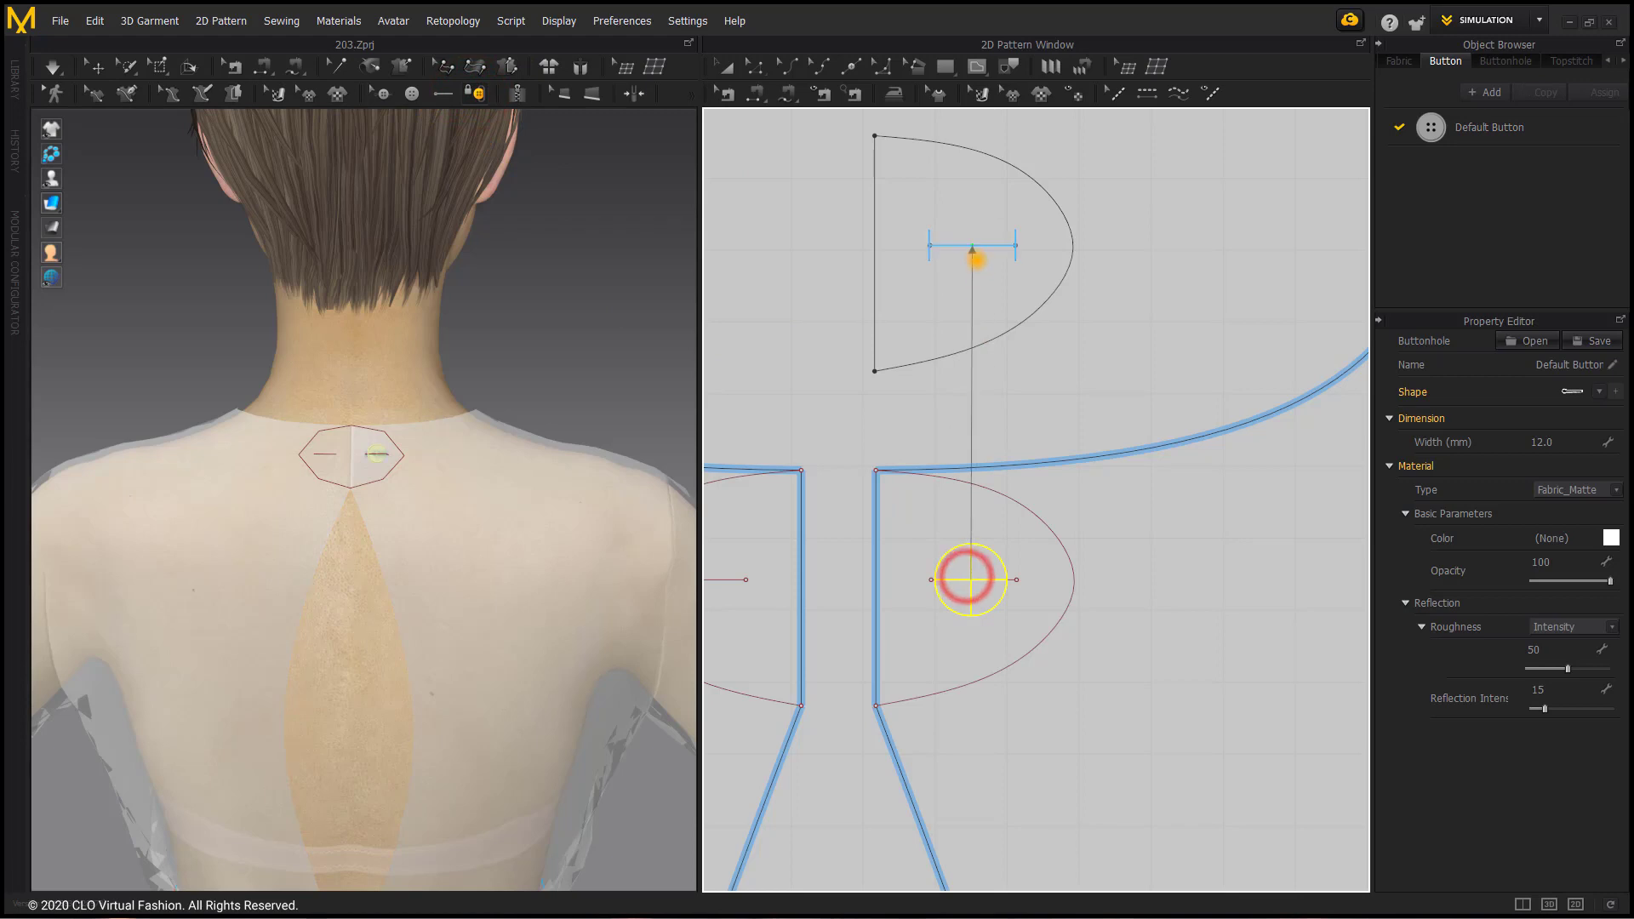
pyautogui.click(975, 255)
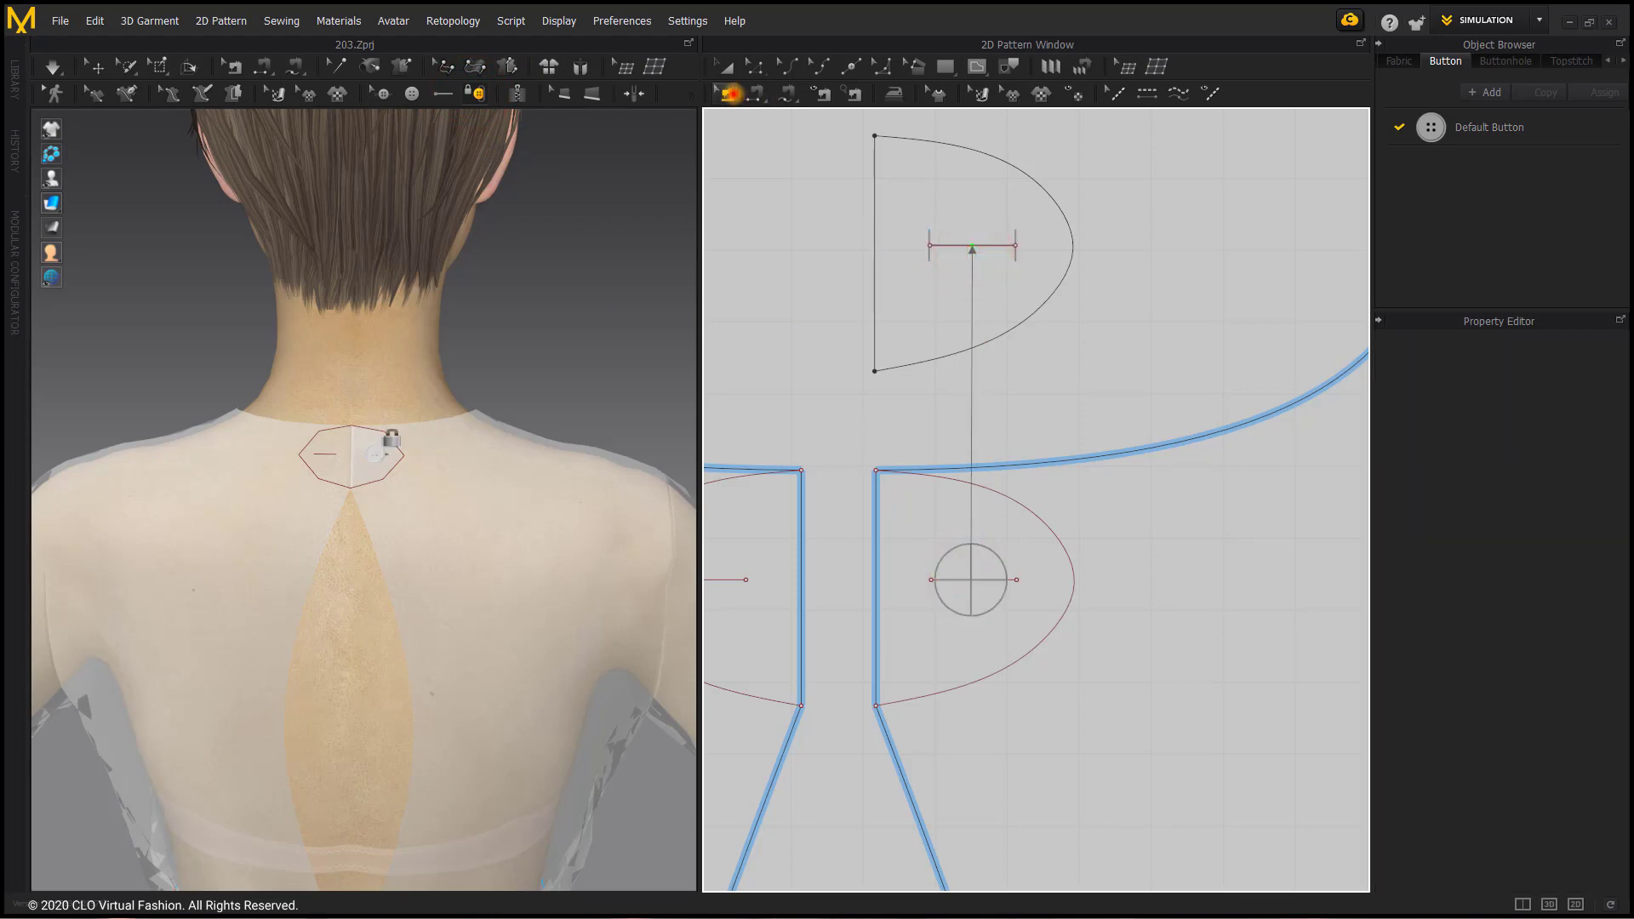
# Step: Delete the seam joining the short centre-back edges of the two back bodices and restart the simulation
pyautogui.click(730, 92)
pyautogui.click(876, 507)
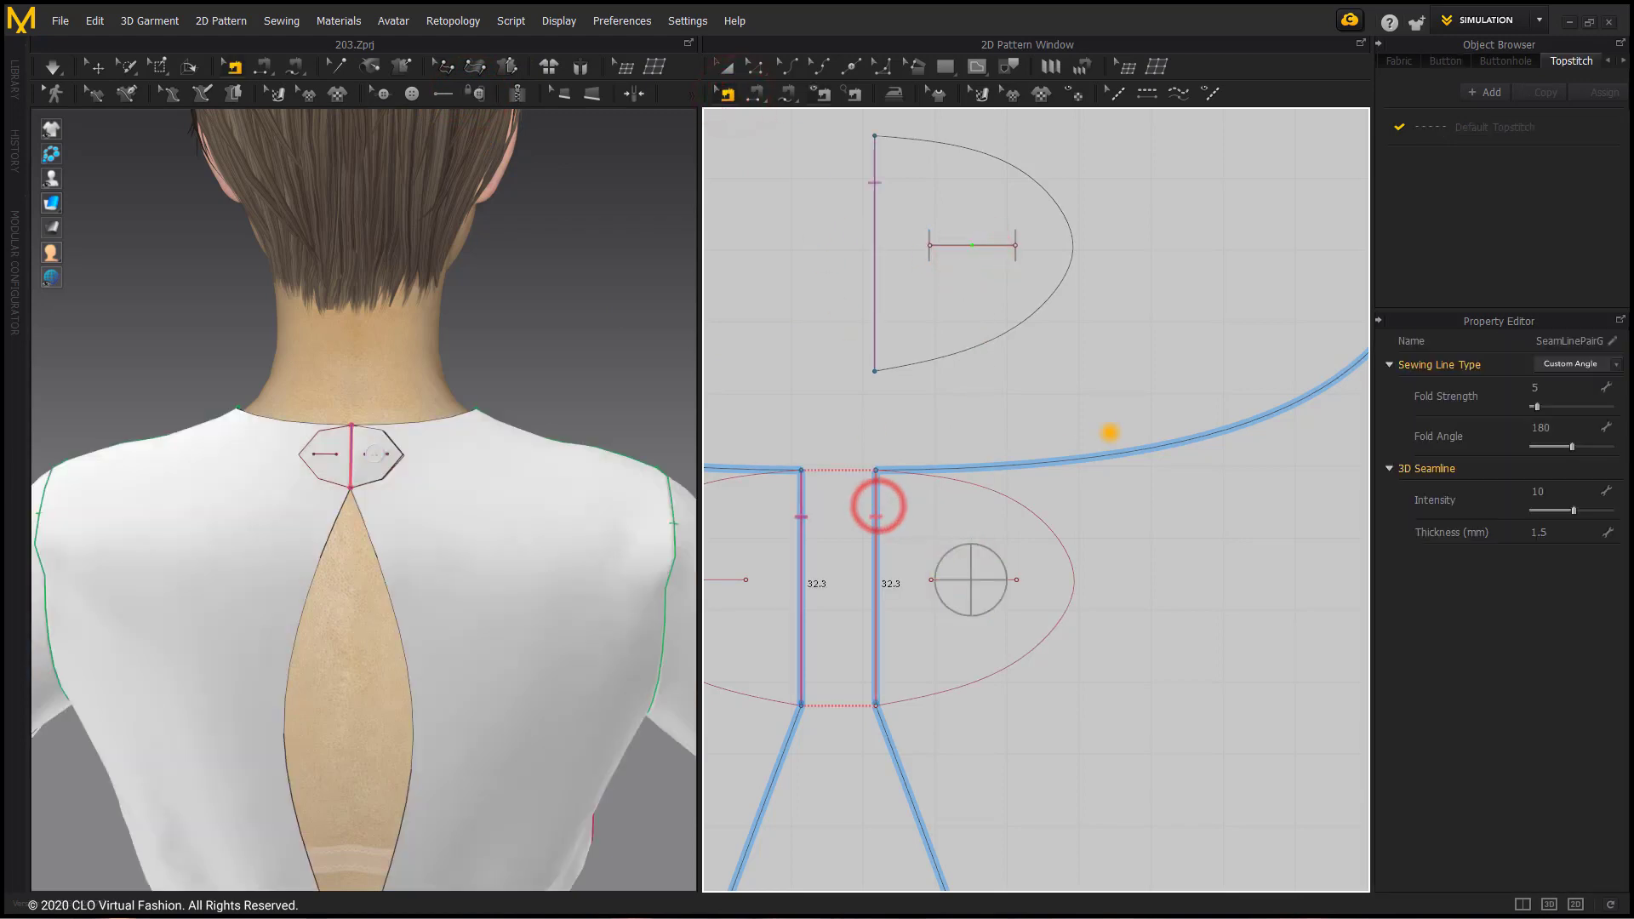
pyautogui.press('Delete')
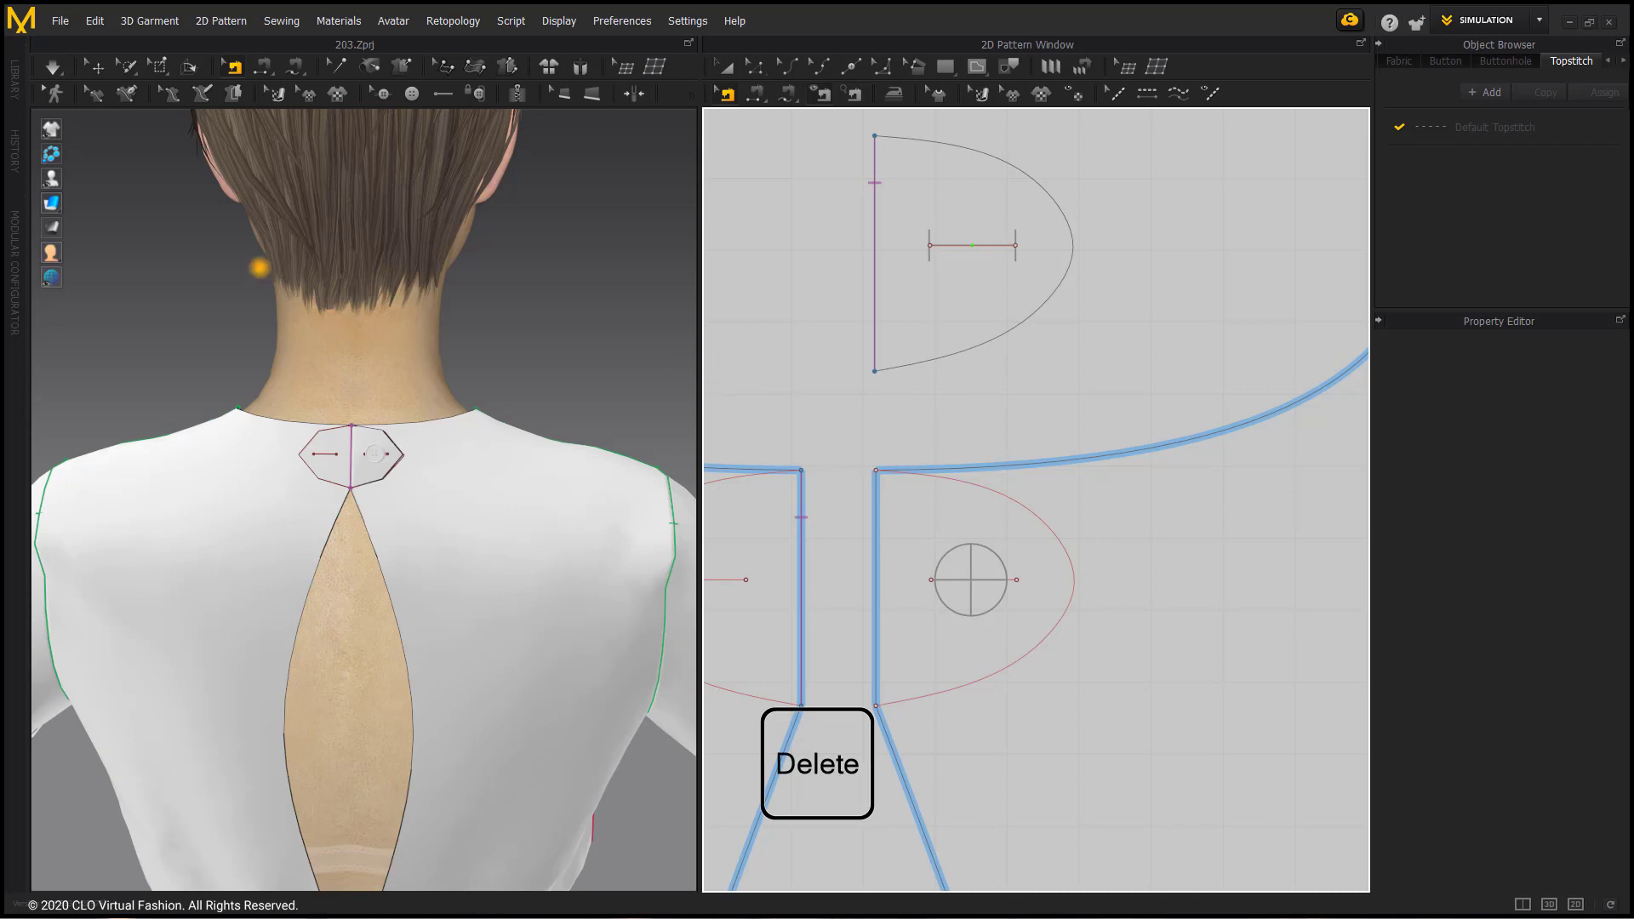
pyautogui.press('space')
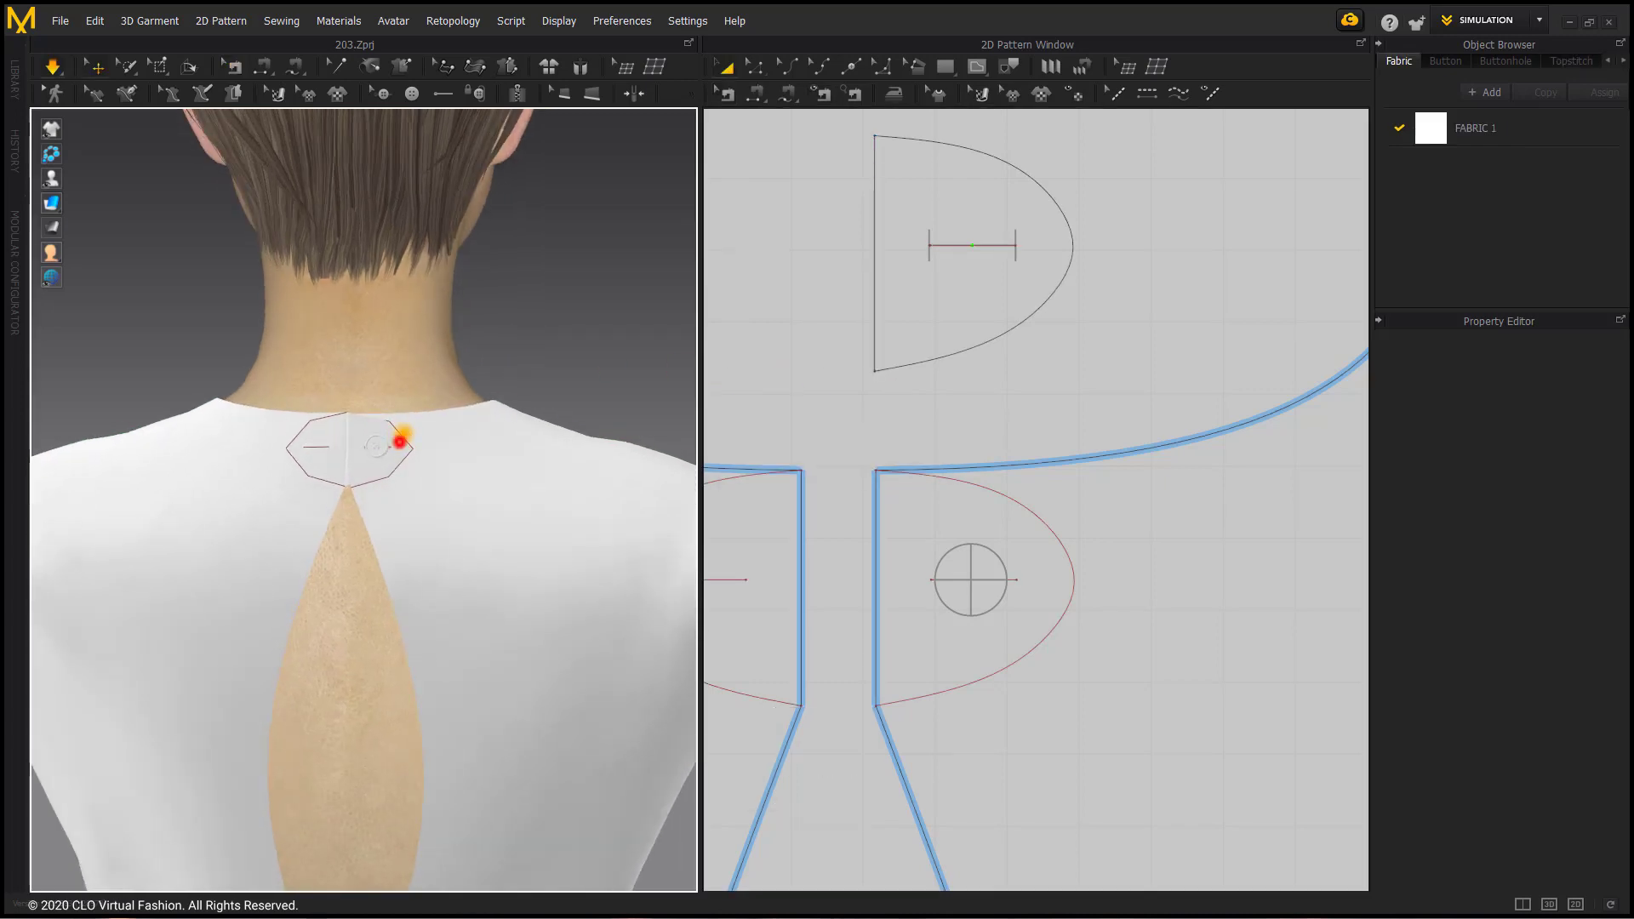
# Step: Inspect the fastened half-oval tab and its button up close in 3D
pyautogui.click(401, 438)
pyautogui.scroll(4, 409, 436)
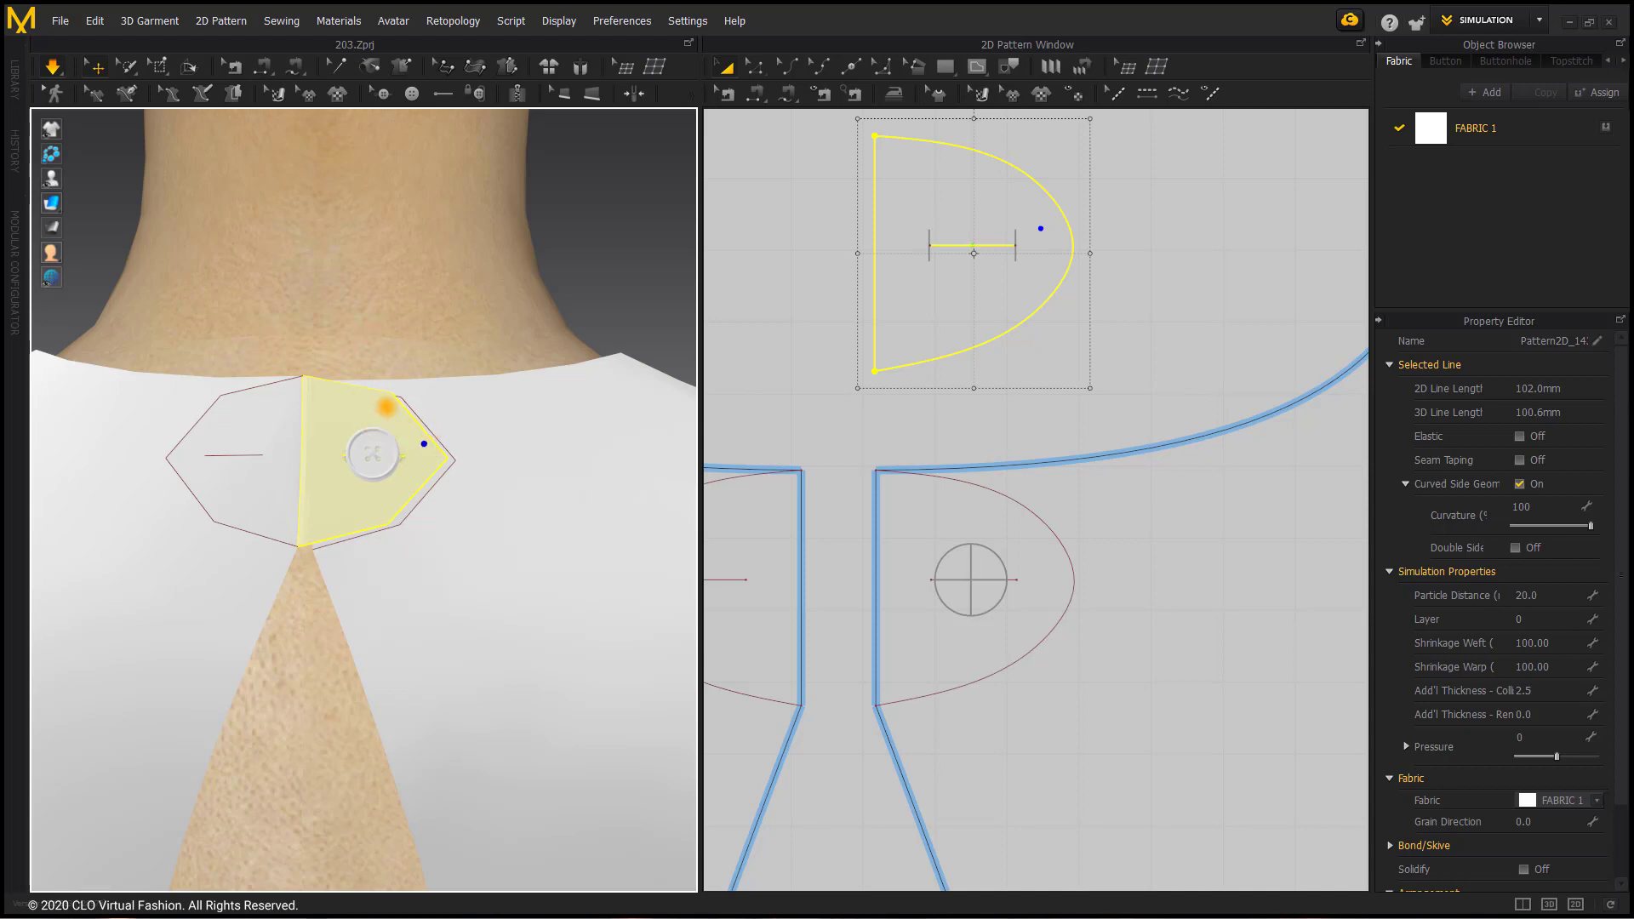
pyautogui.click(519, 349)
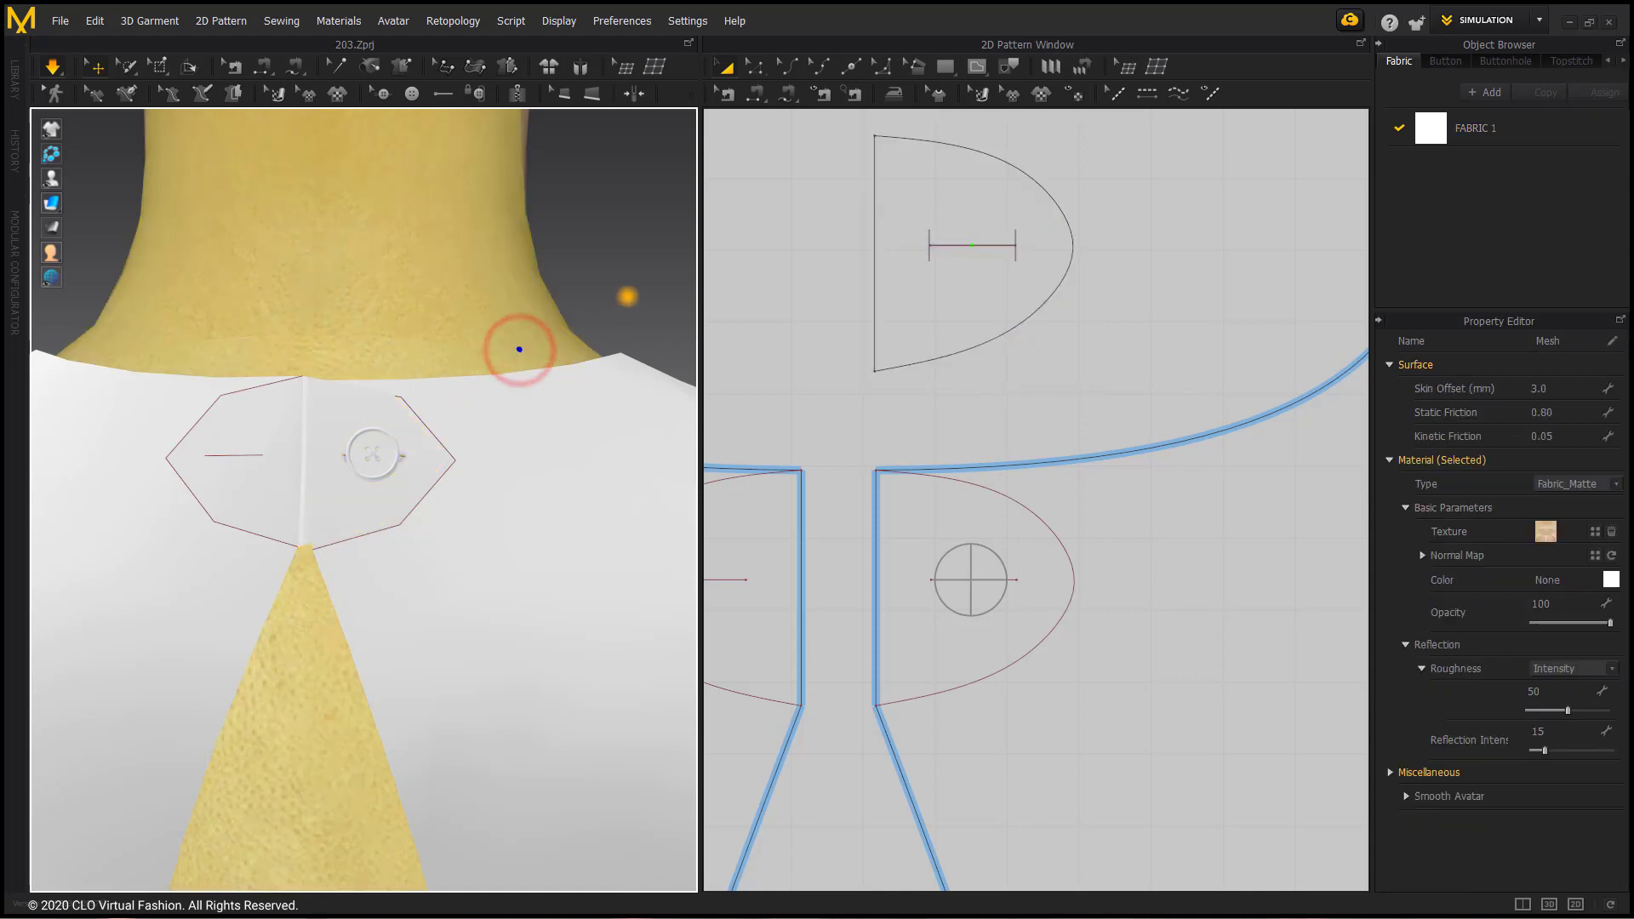
pyautogui.click(627, 297)
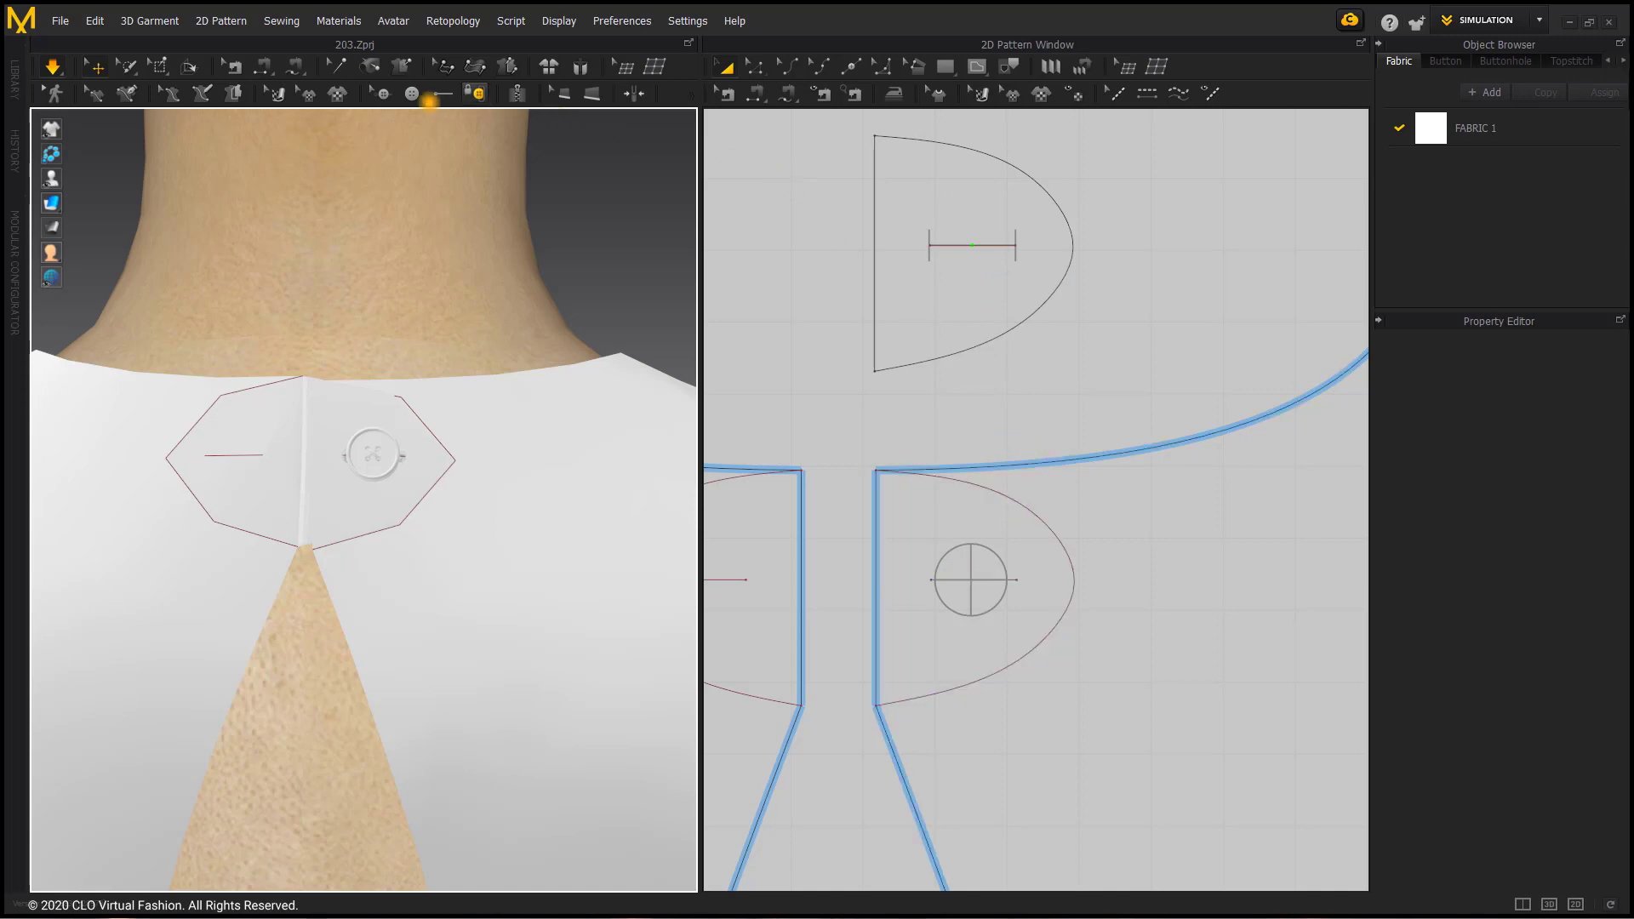
# Step: Shift the button outward on the right back in the 2D pattern, and raise it in 3D while simulating
pyautogui.click(379, 98)
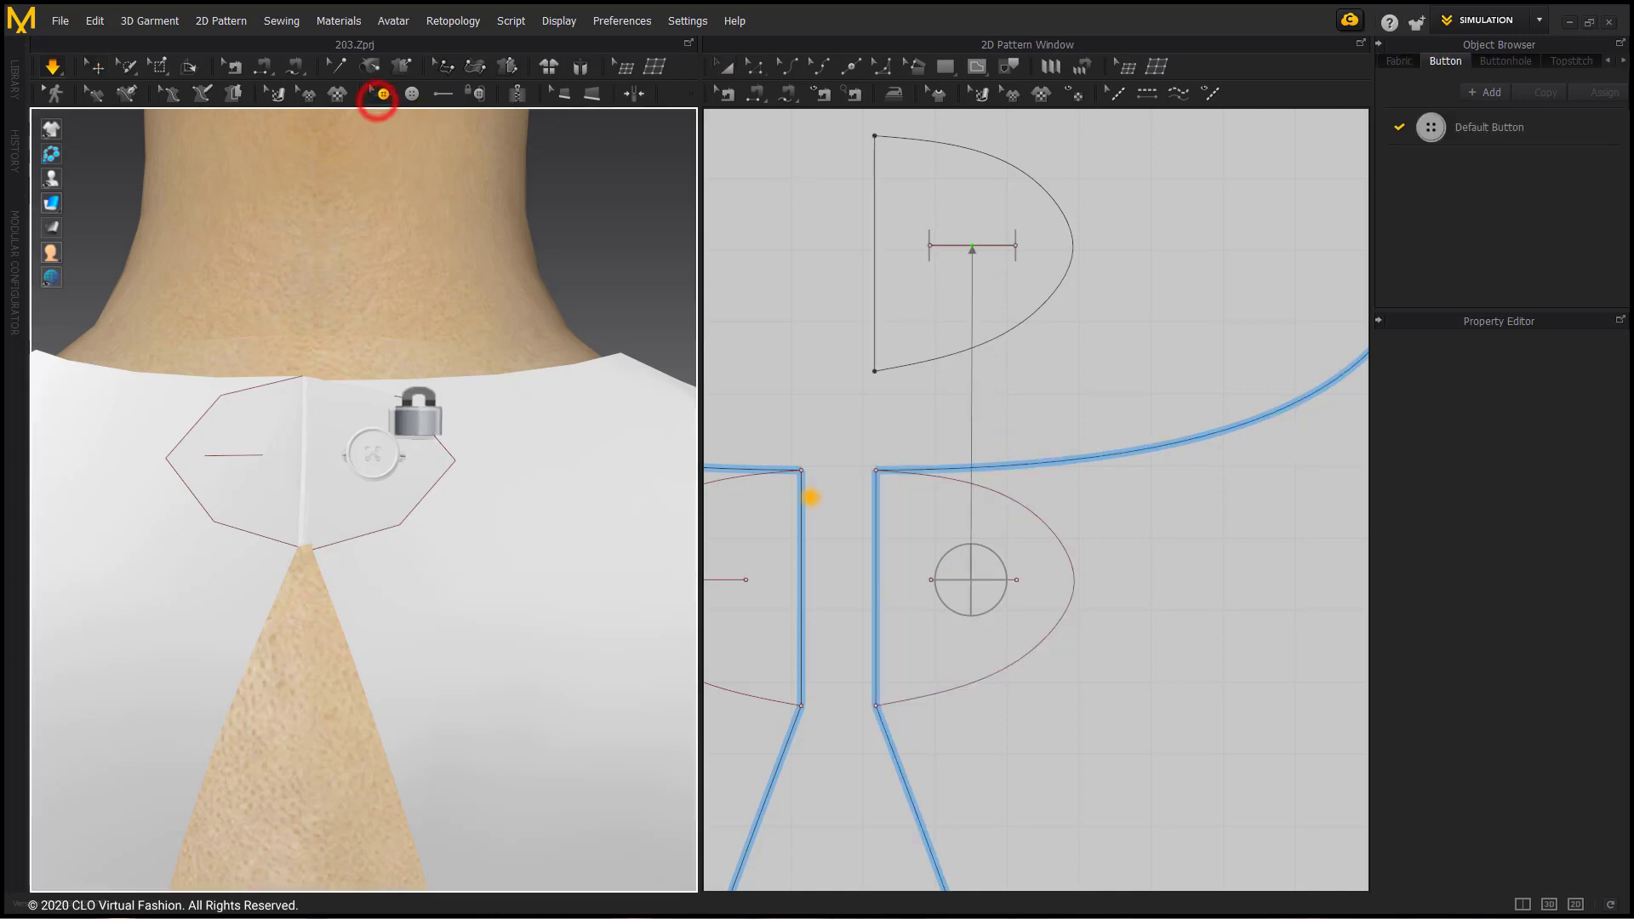
pyautogui.moveTo(962, 578); pyautogui.dragTo(992, 580)
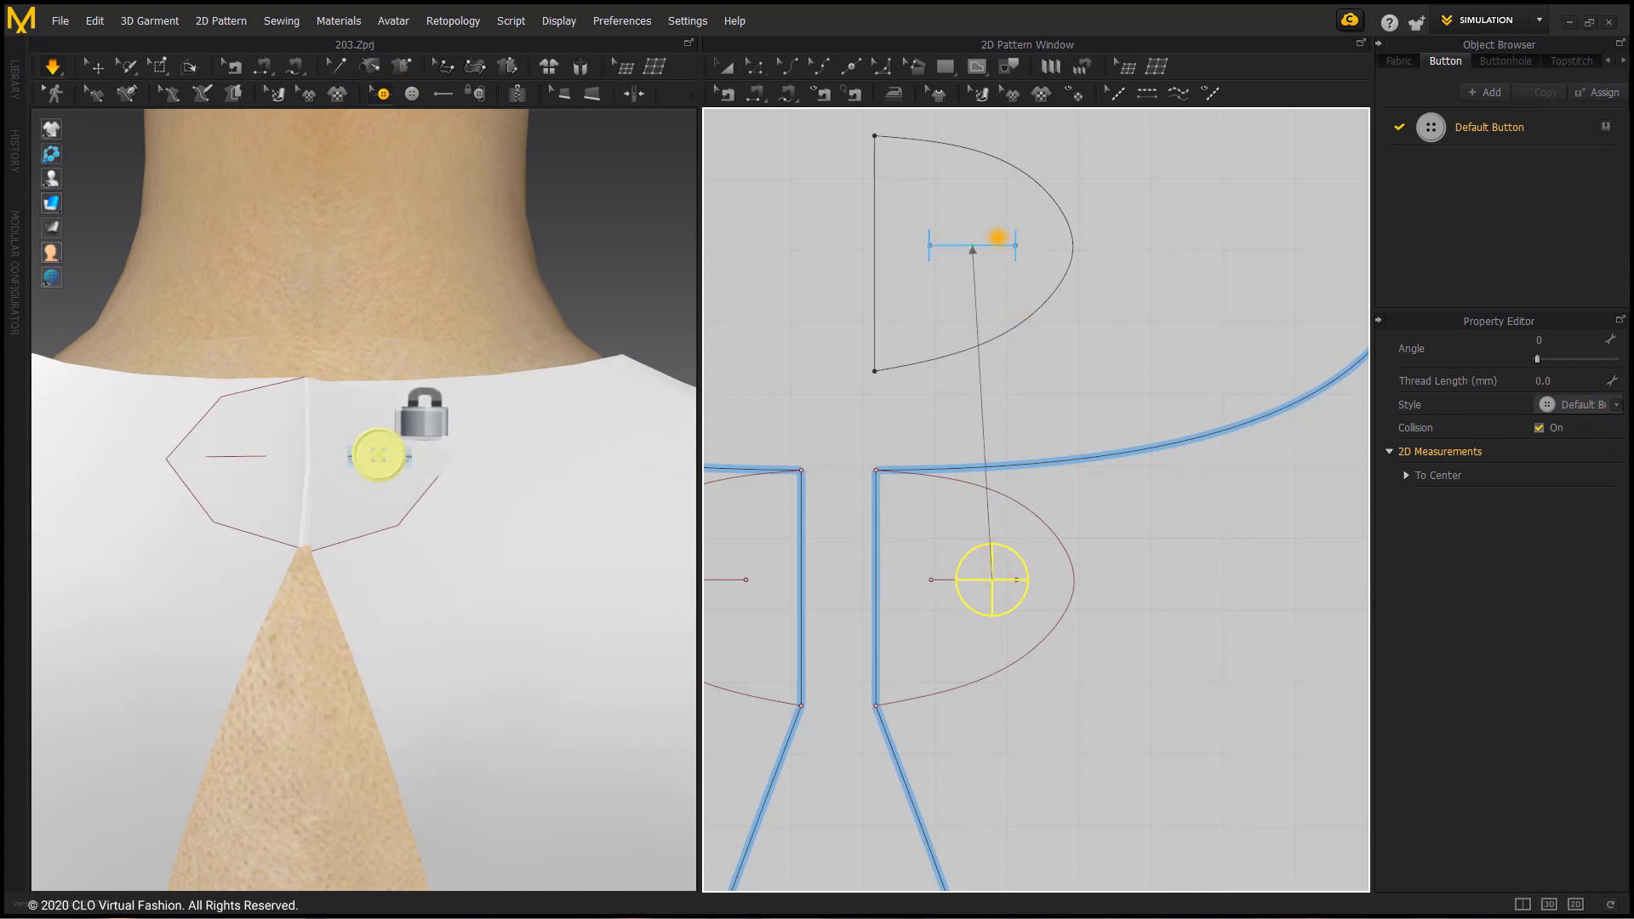
pyautogui.click(992, 245)
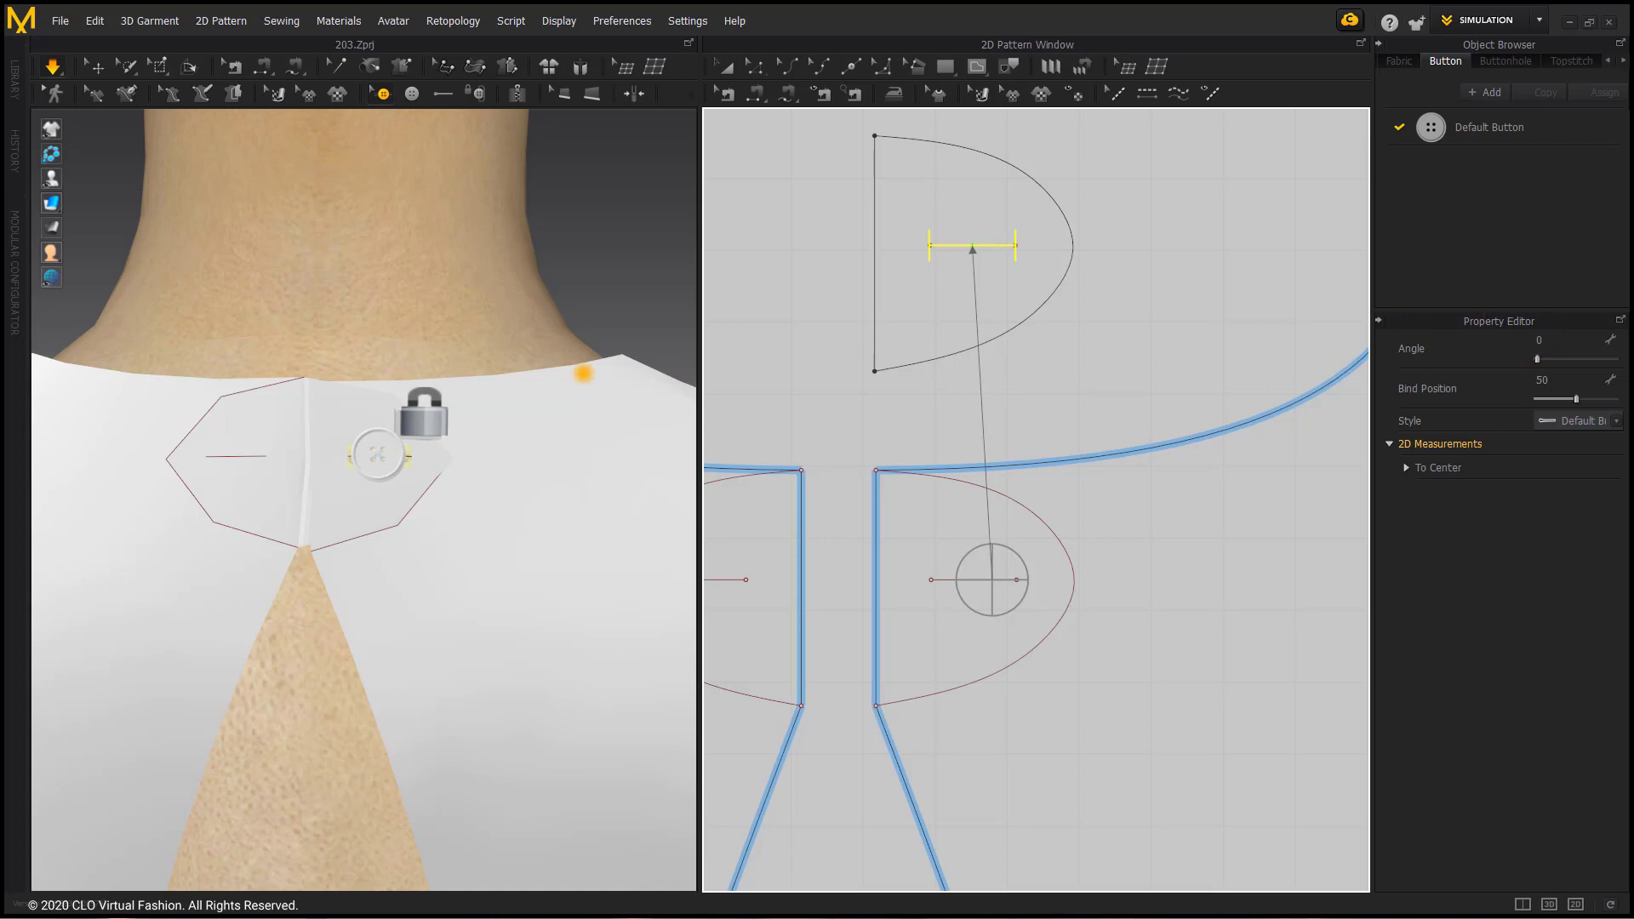
pyautogui.scroll(5, 383, 431)
pyautogui.scroll(-3, 368, 493)
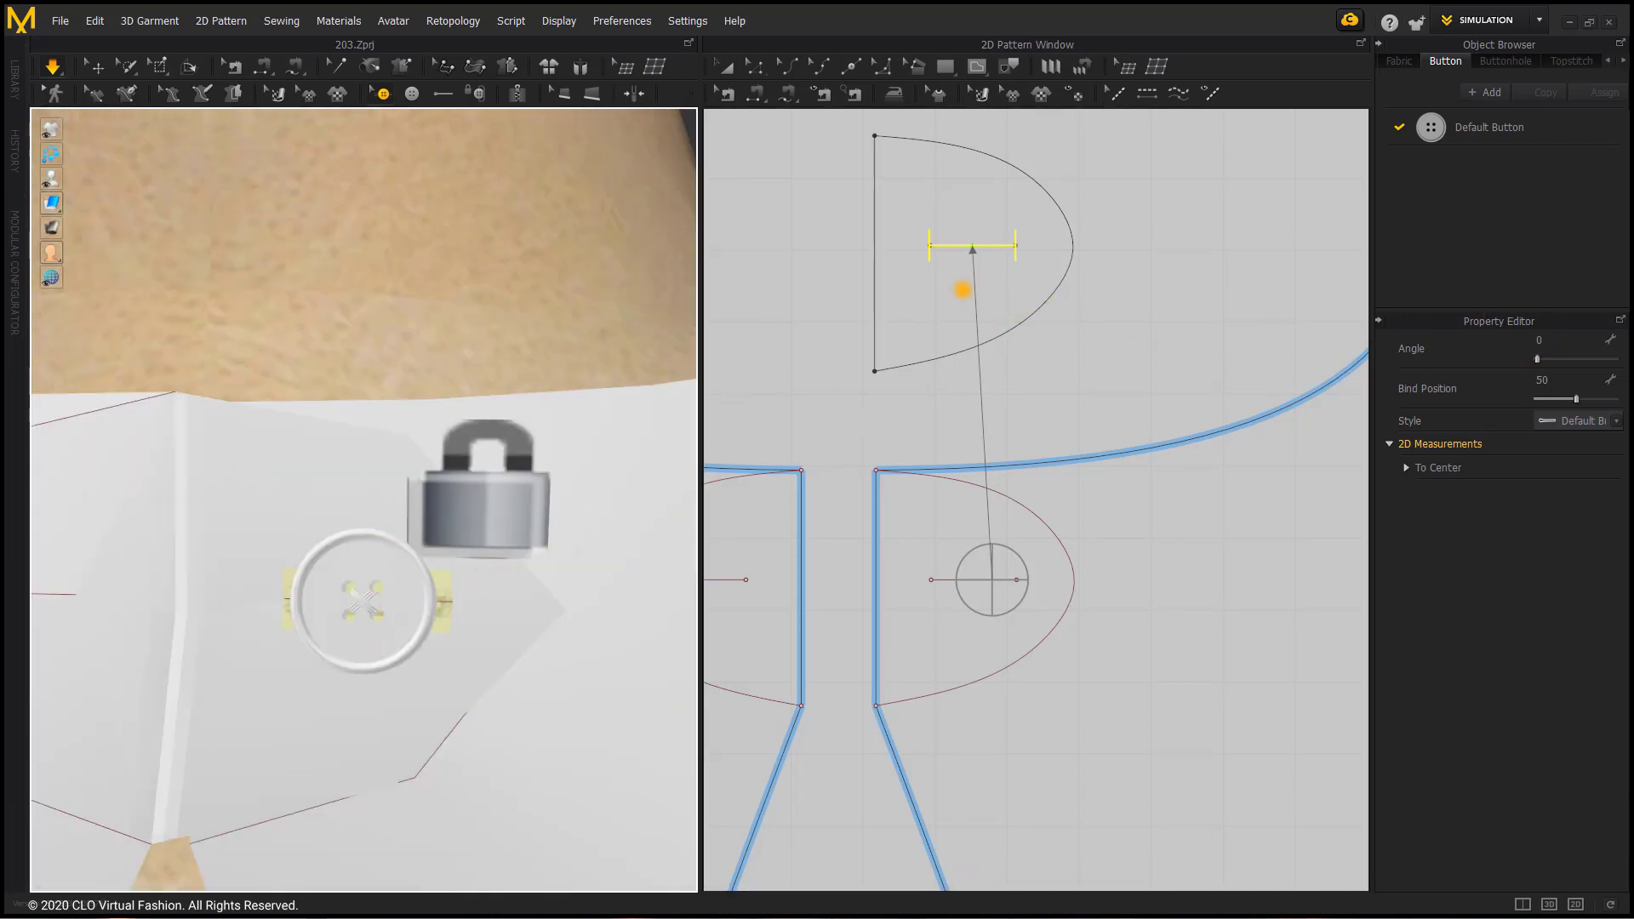
pyautogui.moveTo(388, 582); pyautogui.dragTo(361, 487)
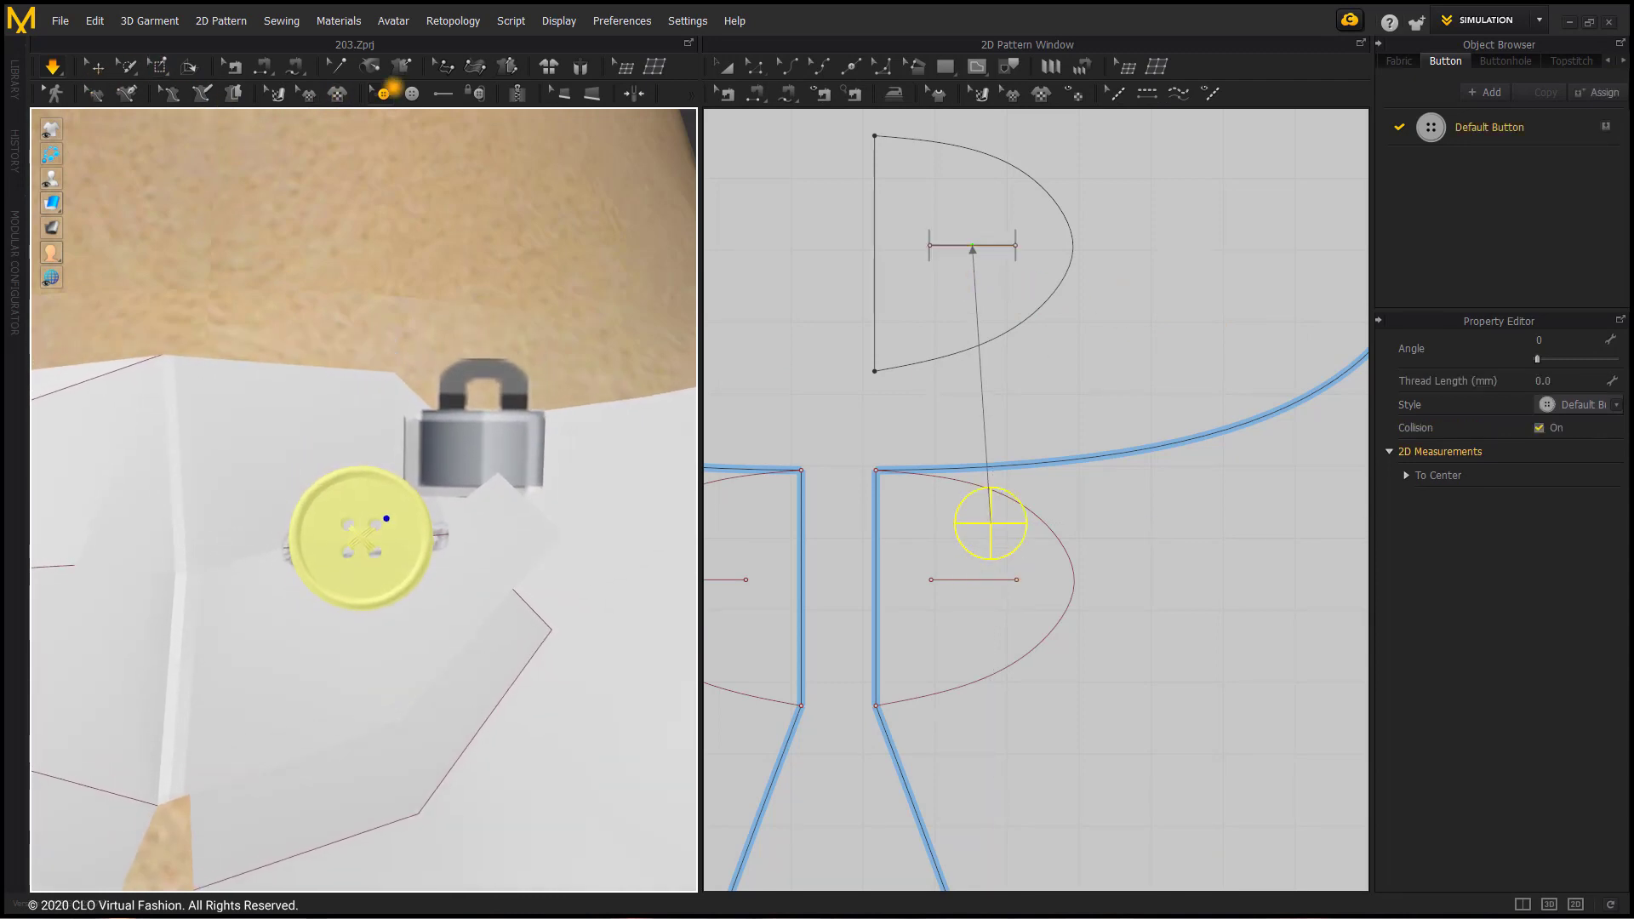
# Step: Stop the simulation and move the button off the tab's buttonhole in 3D to expose it
pyautogui.click(391, 95)
pyautogui.moveTo(359, 493); pyautogui.dragTo(289, 341)
pyautogui.click(100, 58)
pyautogui.click(815, 523)
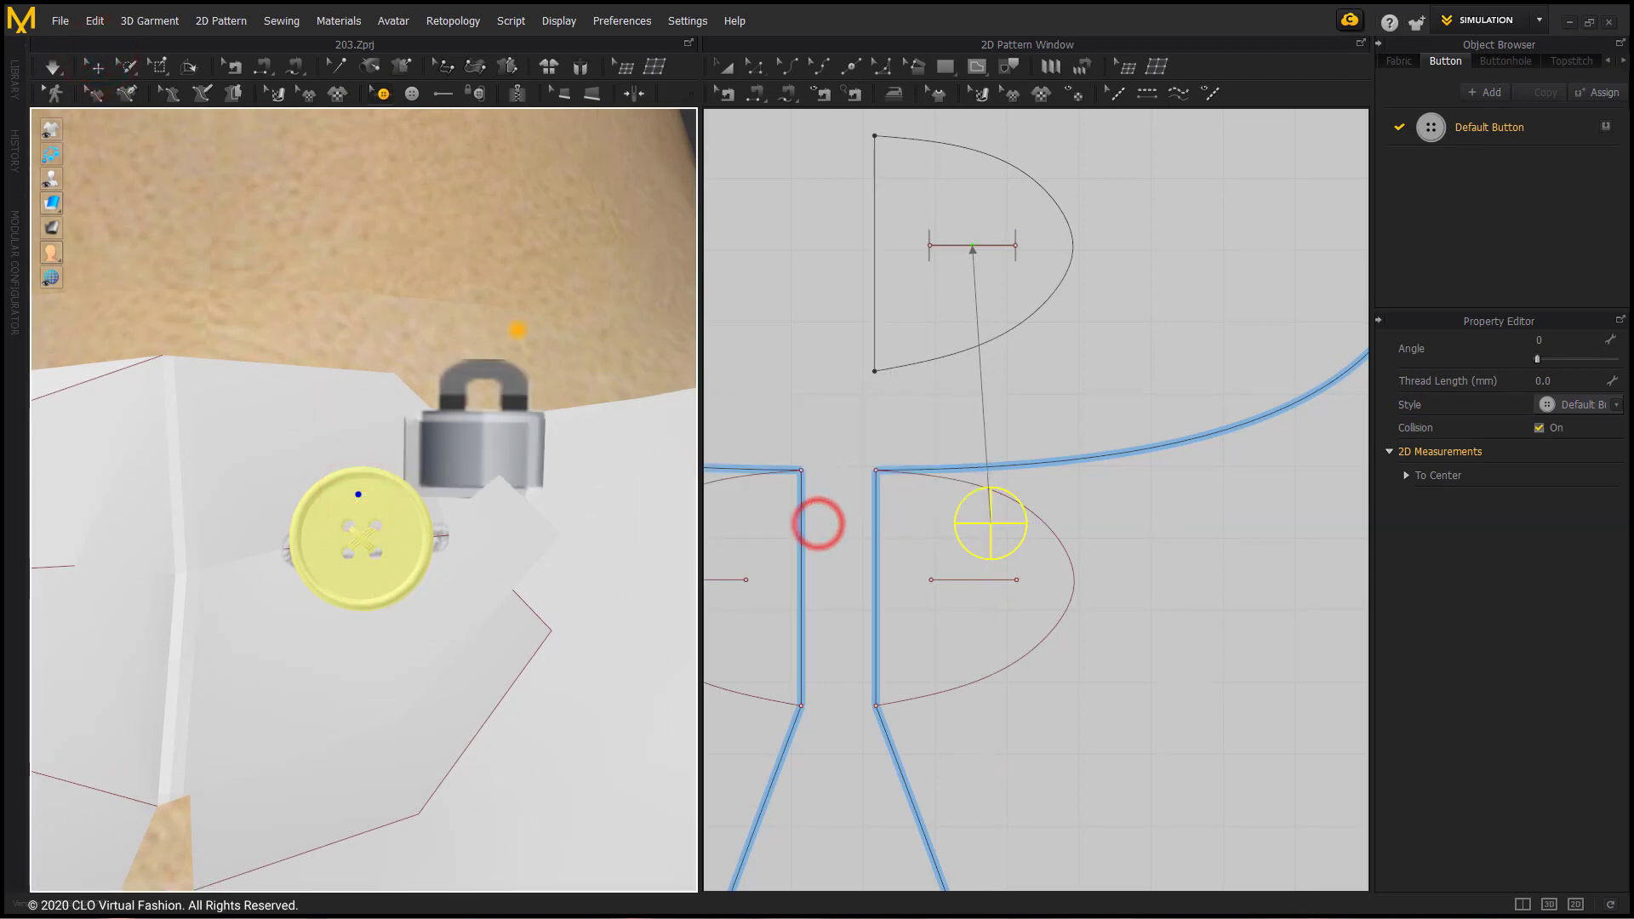
pyautogui.moveTo(354, 504); pyautogui.dragTo(317, 365)
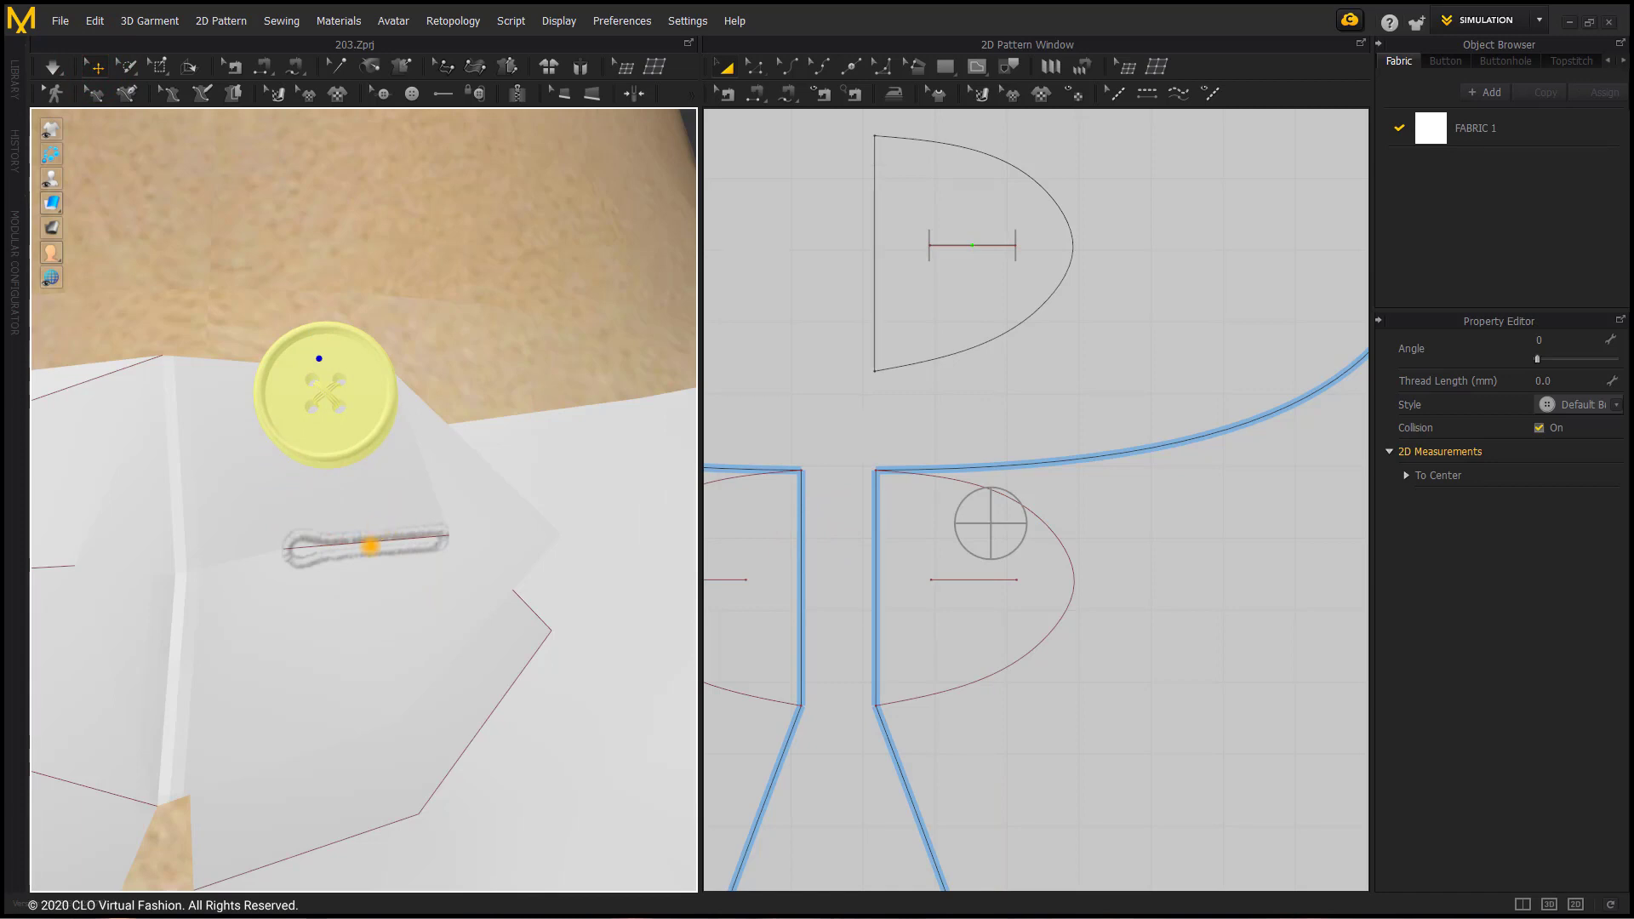
# Step: Examine the tab's buttonhole line, the Default Buttonhole style and its available shapes
pyautogui.click(369, 547)
pyautogui.click(743, 403)
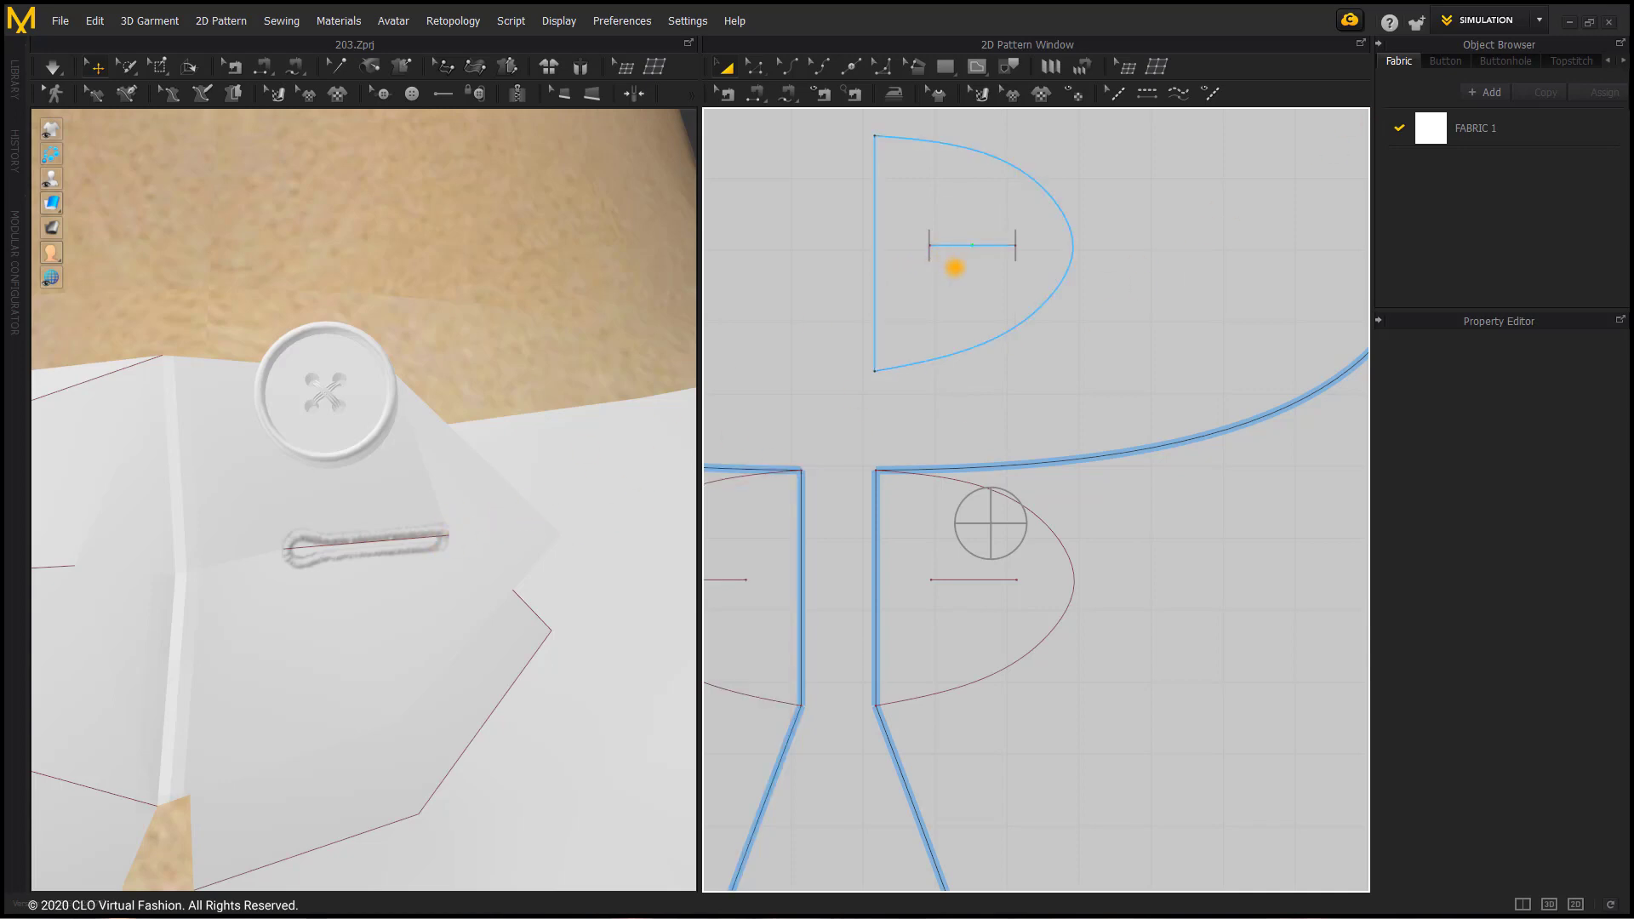
pyautogui.click(973, 245)
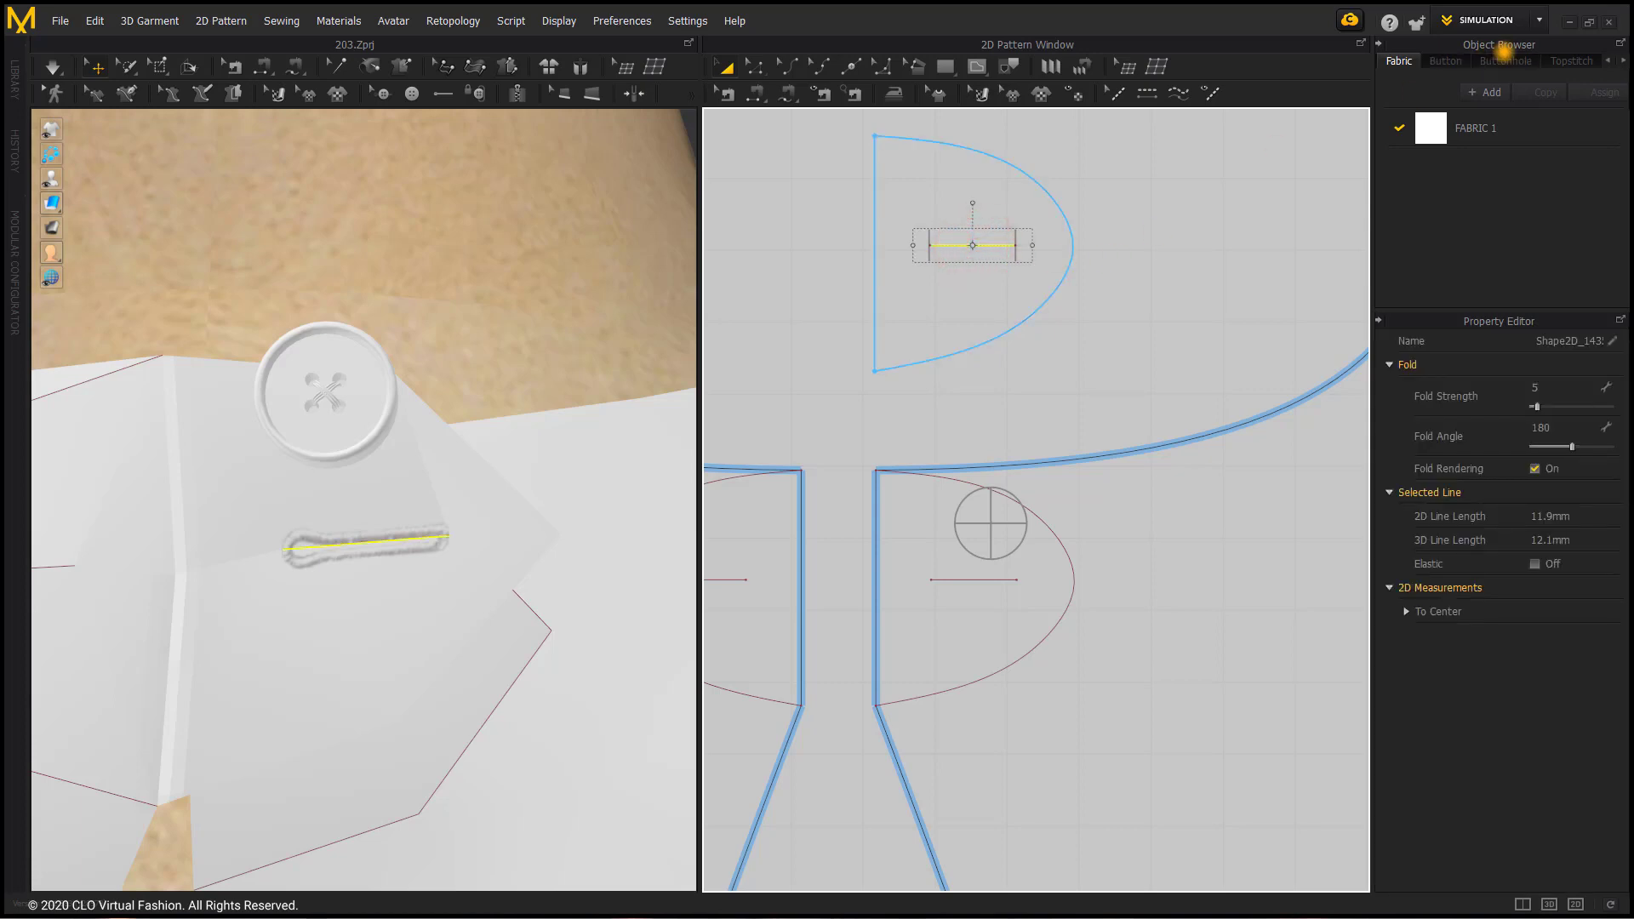
pyautogui.click(1505, 61)
pyautogui.click(1506, 127)
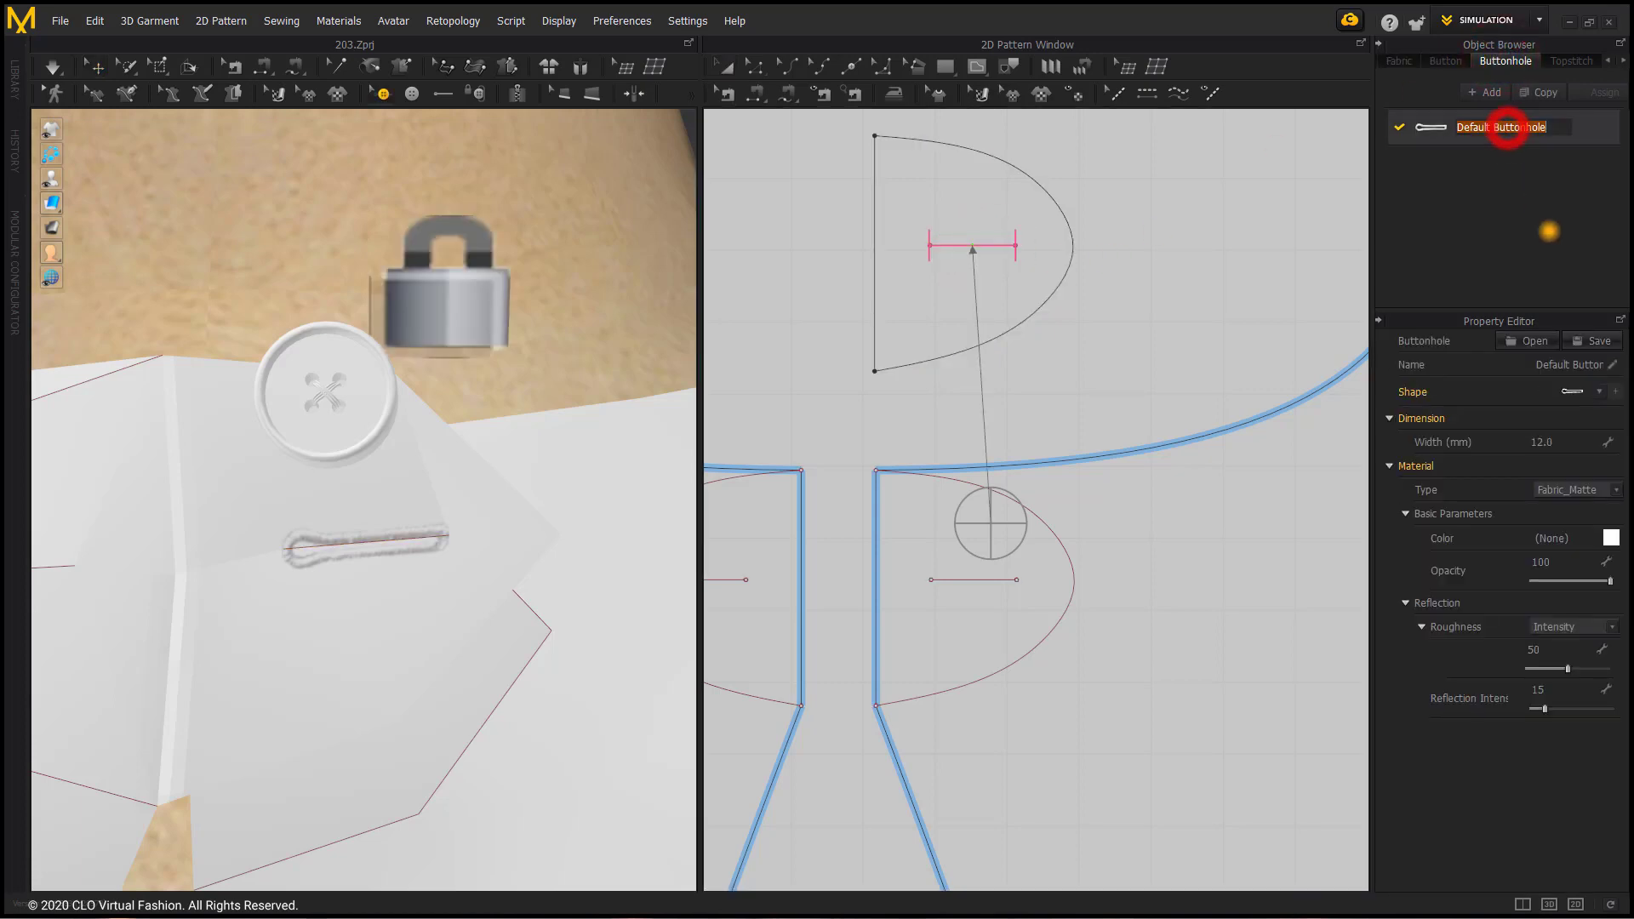
pyautogui.click(1506, 127)
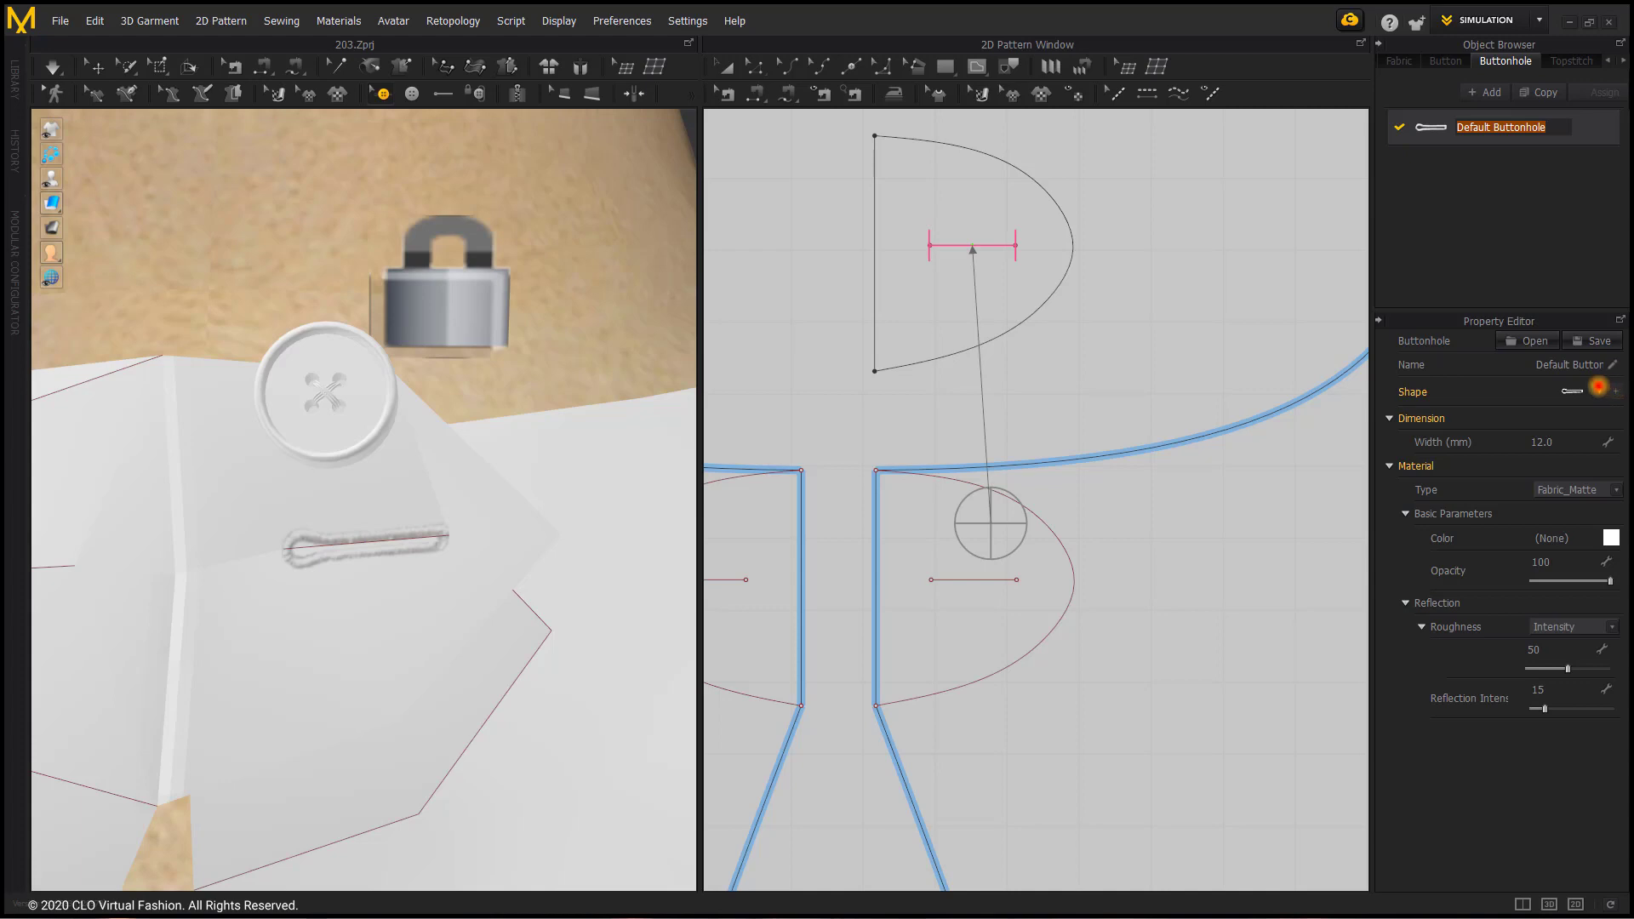
pyautogui.click(1600, 391)
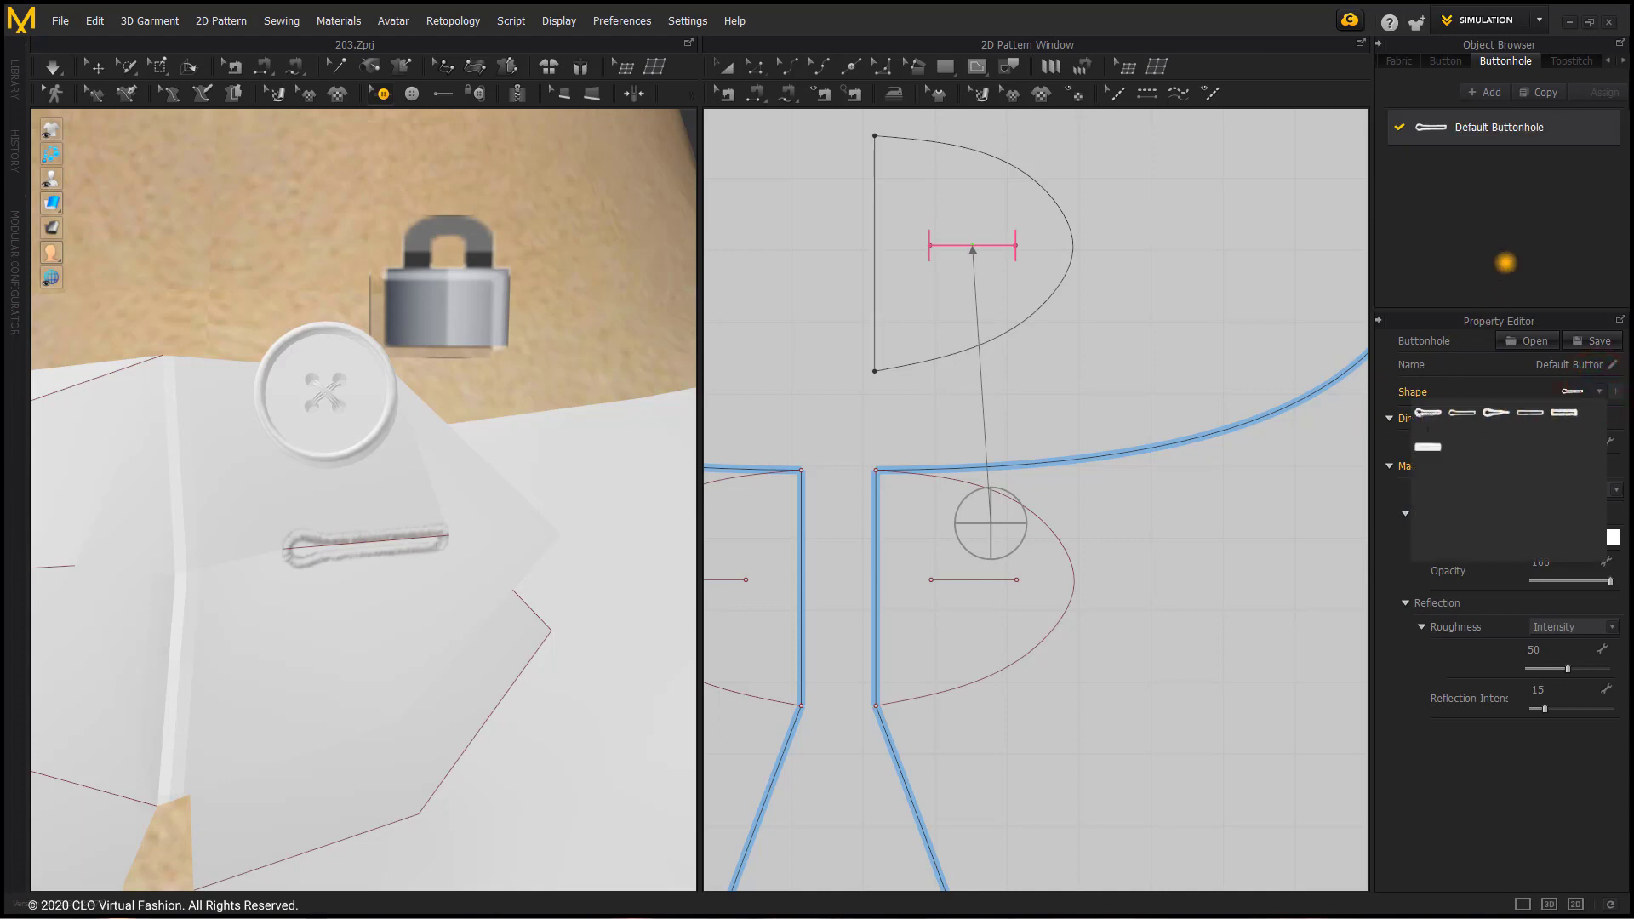
pyautogui.click(1503, 263)
# Step: Select the buttonhole on the half-oval tab in 3D and set its angle to 180
pyautogui.click(324, 544)
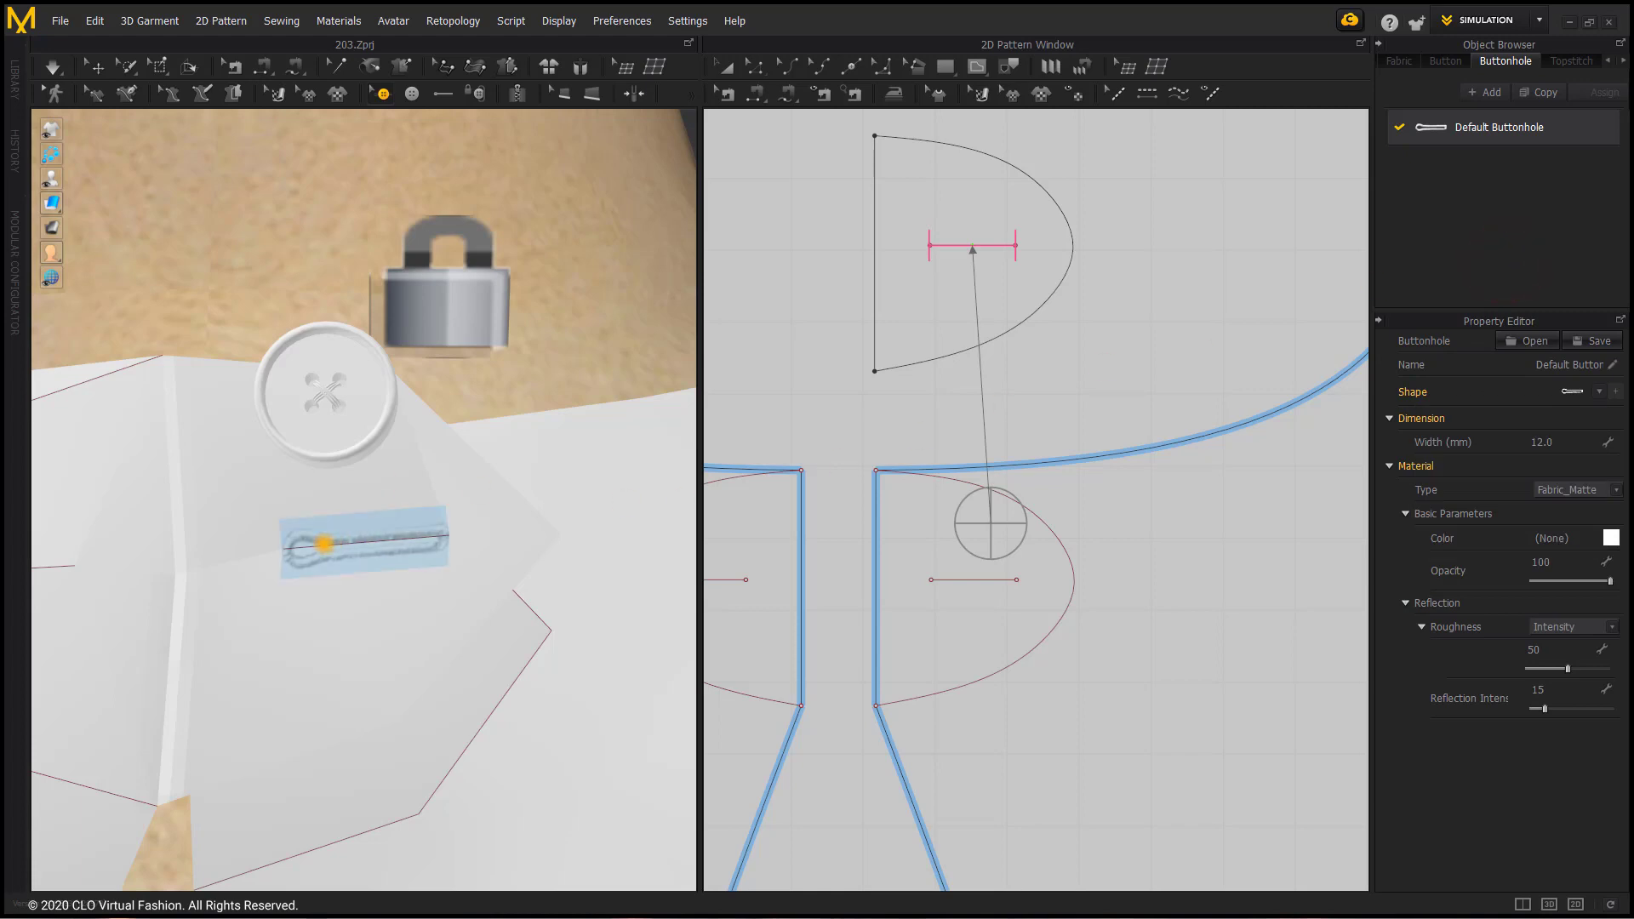
pyautogui.click(344, 175)
pyautogui.click(347, 545)
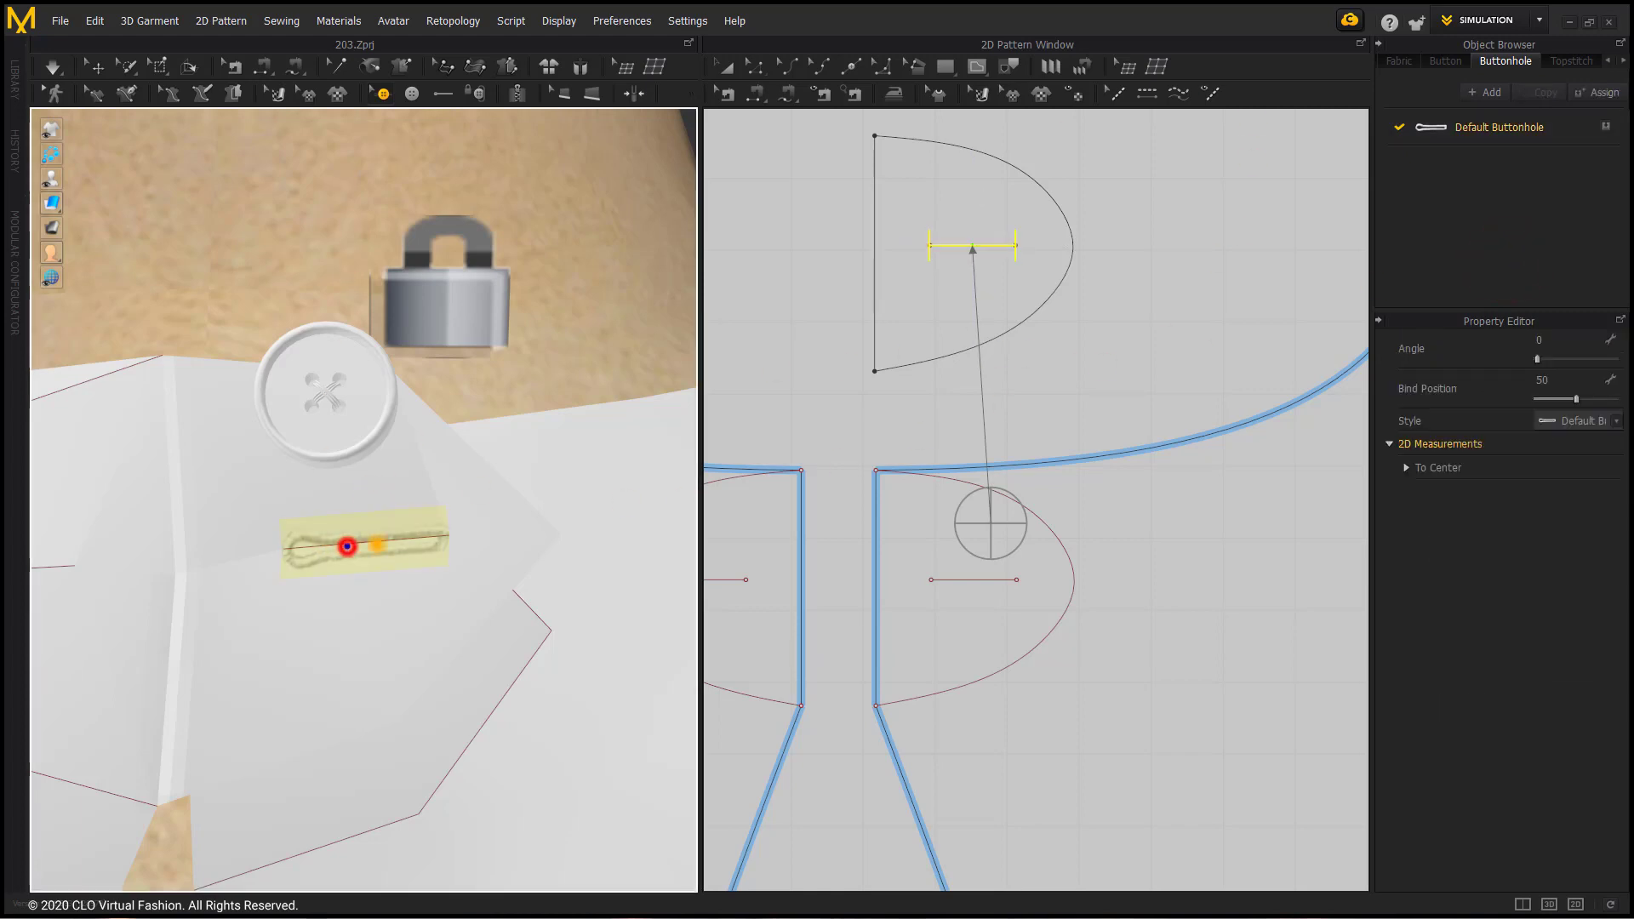
pyautogui.moveTo(1539, 358); pyautogui.dragTo(1544, 359)
pyautogui.click(1572, 338)
pyautogui.write('19')
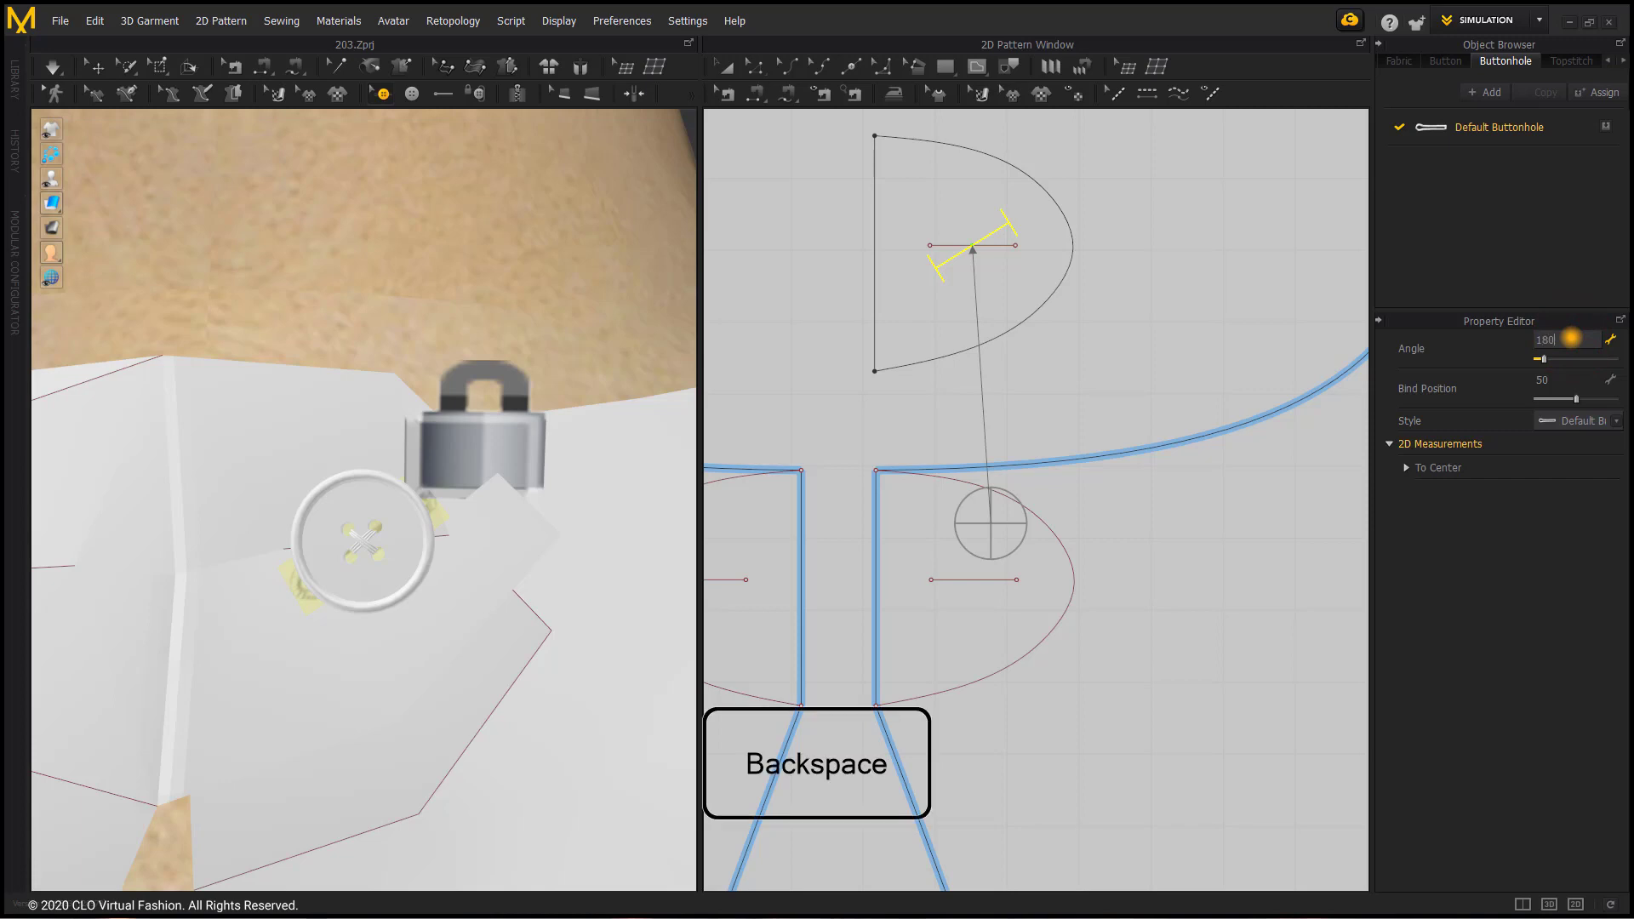
pyautogui.write('80')
pyautogui.press('Return')
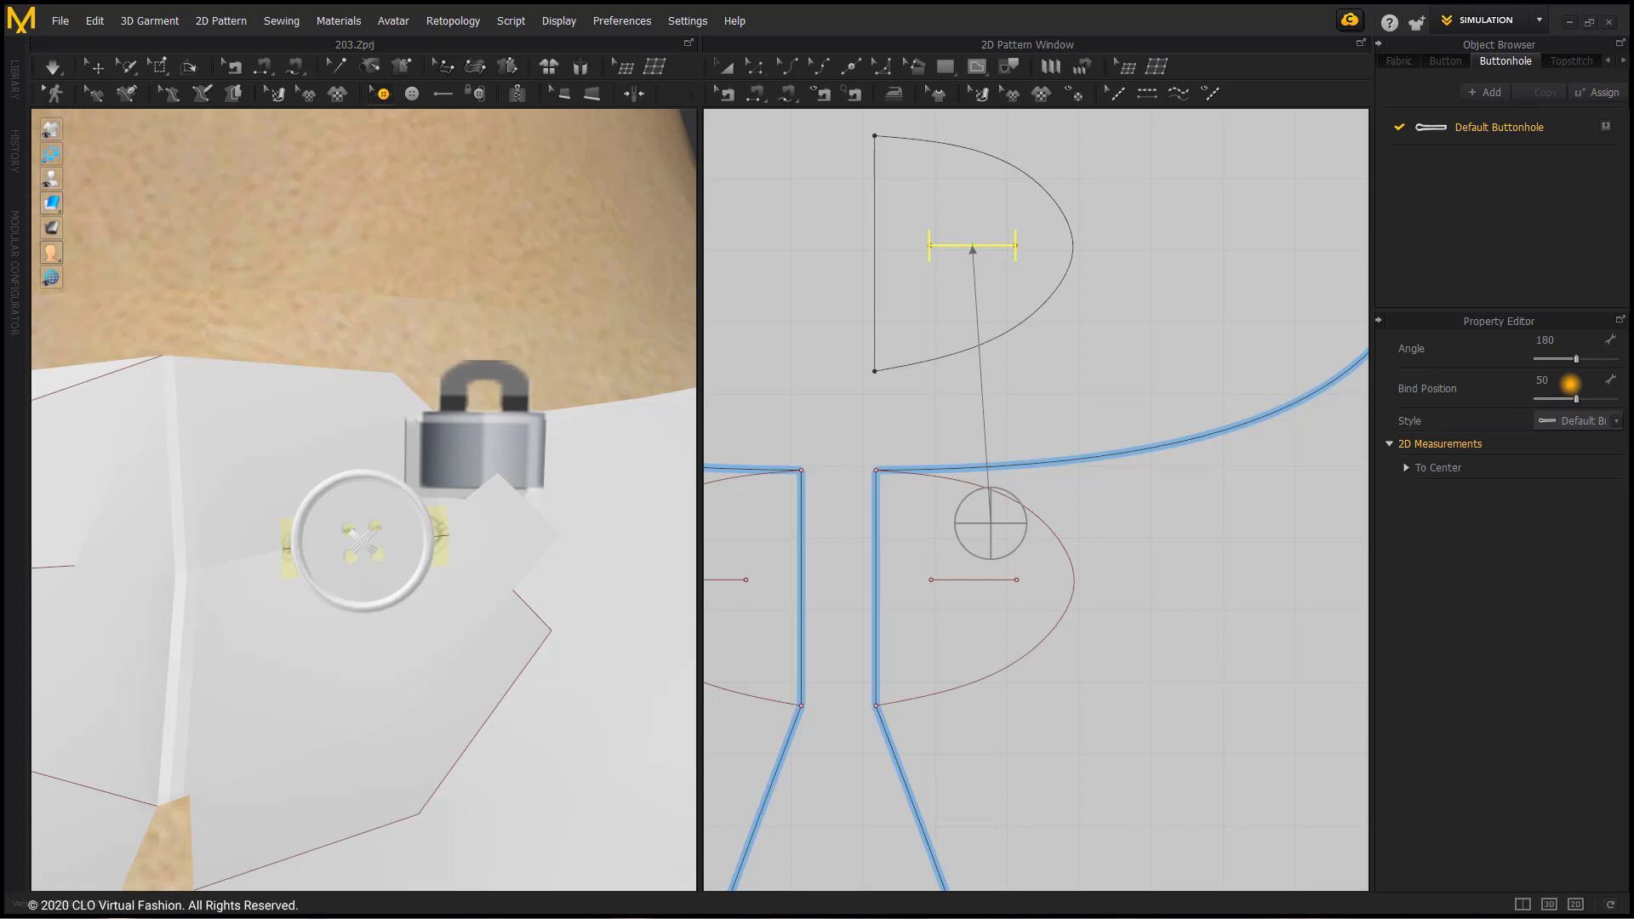
# Step: Set the tab buttonhole's bind position to 23 and lower the button onto the right back's horizontal internal line in the 2D pattern
pyautogui.moveTo(1577, 398)
pyautogui.mouseDown()
pyautogui.moveTo(1601, 398)
pyautogui.moveTo(1556, 399)
pyautogui.mouseUp()
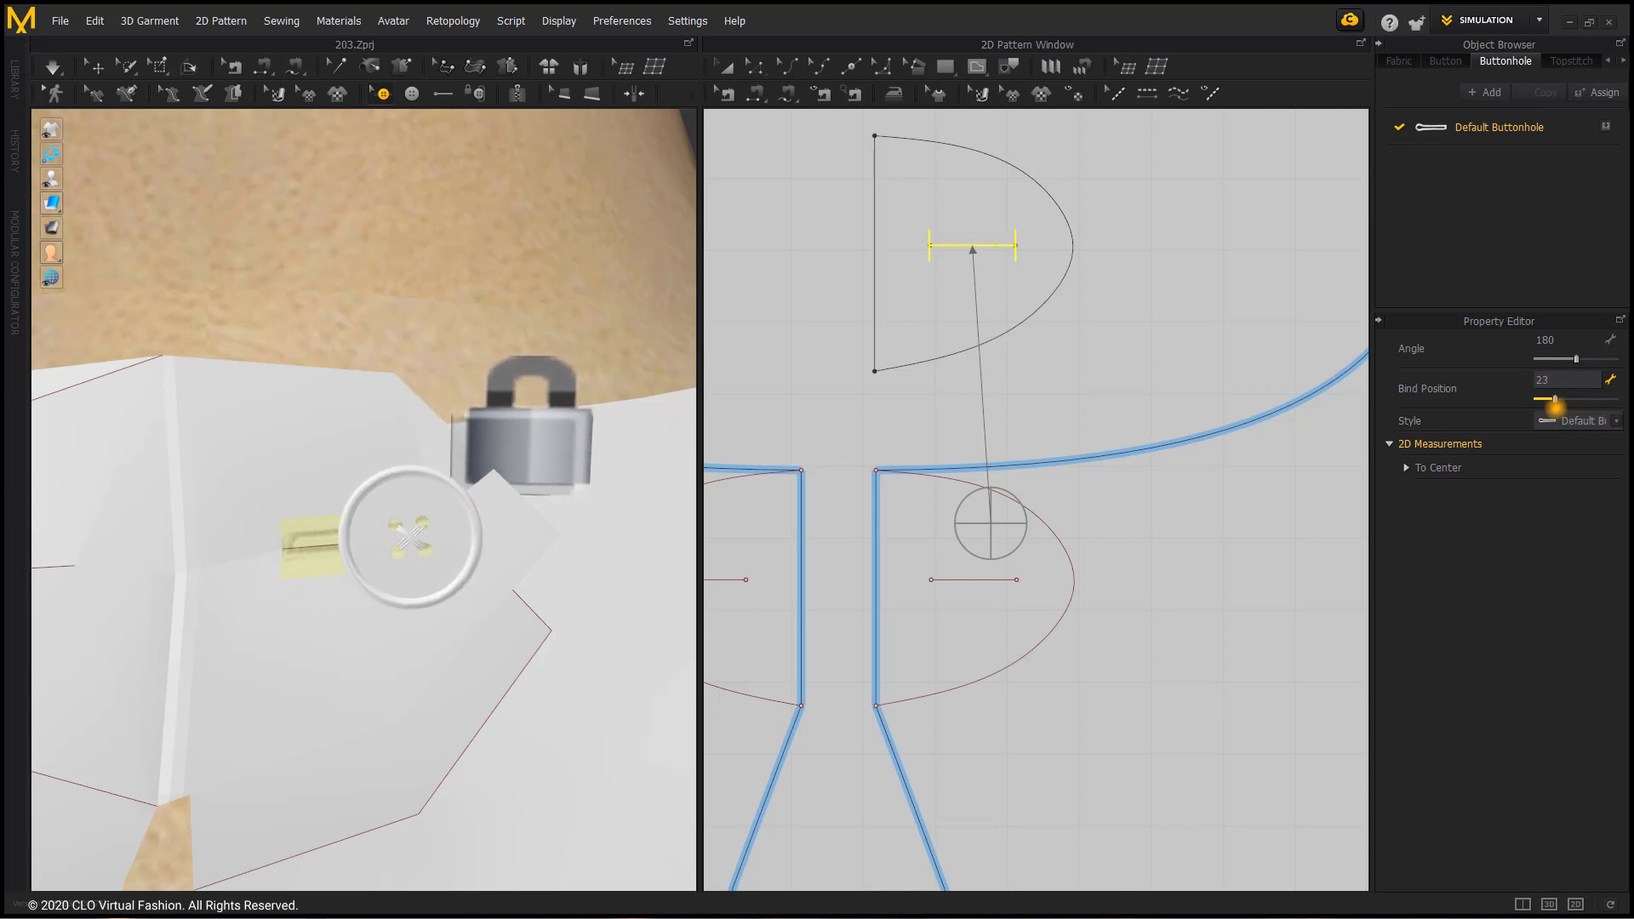
pyautogui.moveTo(990, 525); pyautogui.dragTo(991, 582)
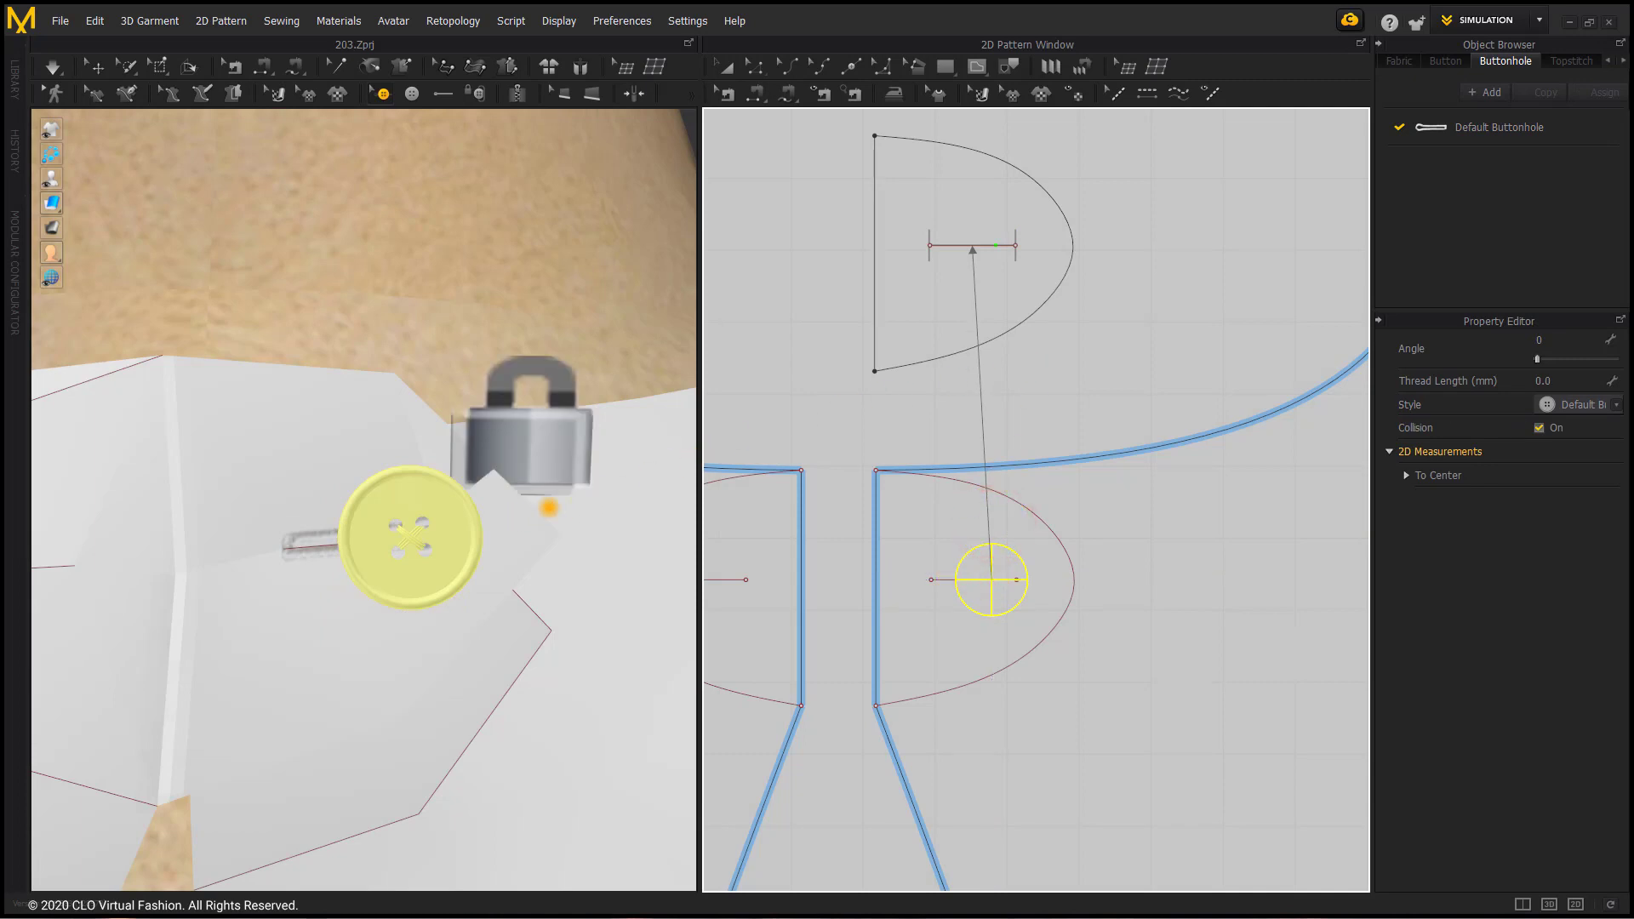
# Step: Examine the buttoned back closure and the dress front down to the ruffled hem during simulation
pyautogui.scroll(-6, 441, 440)
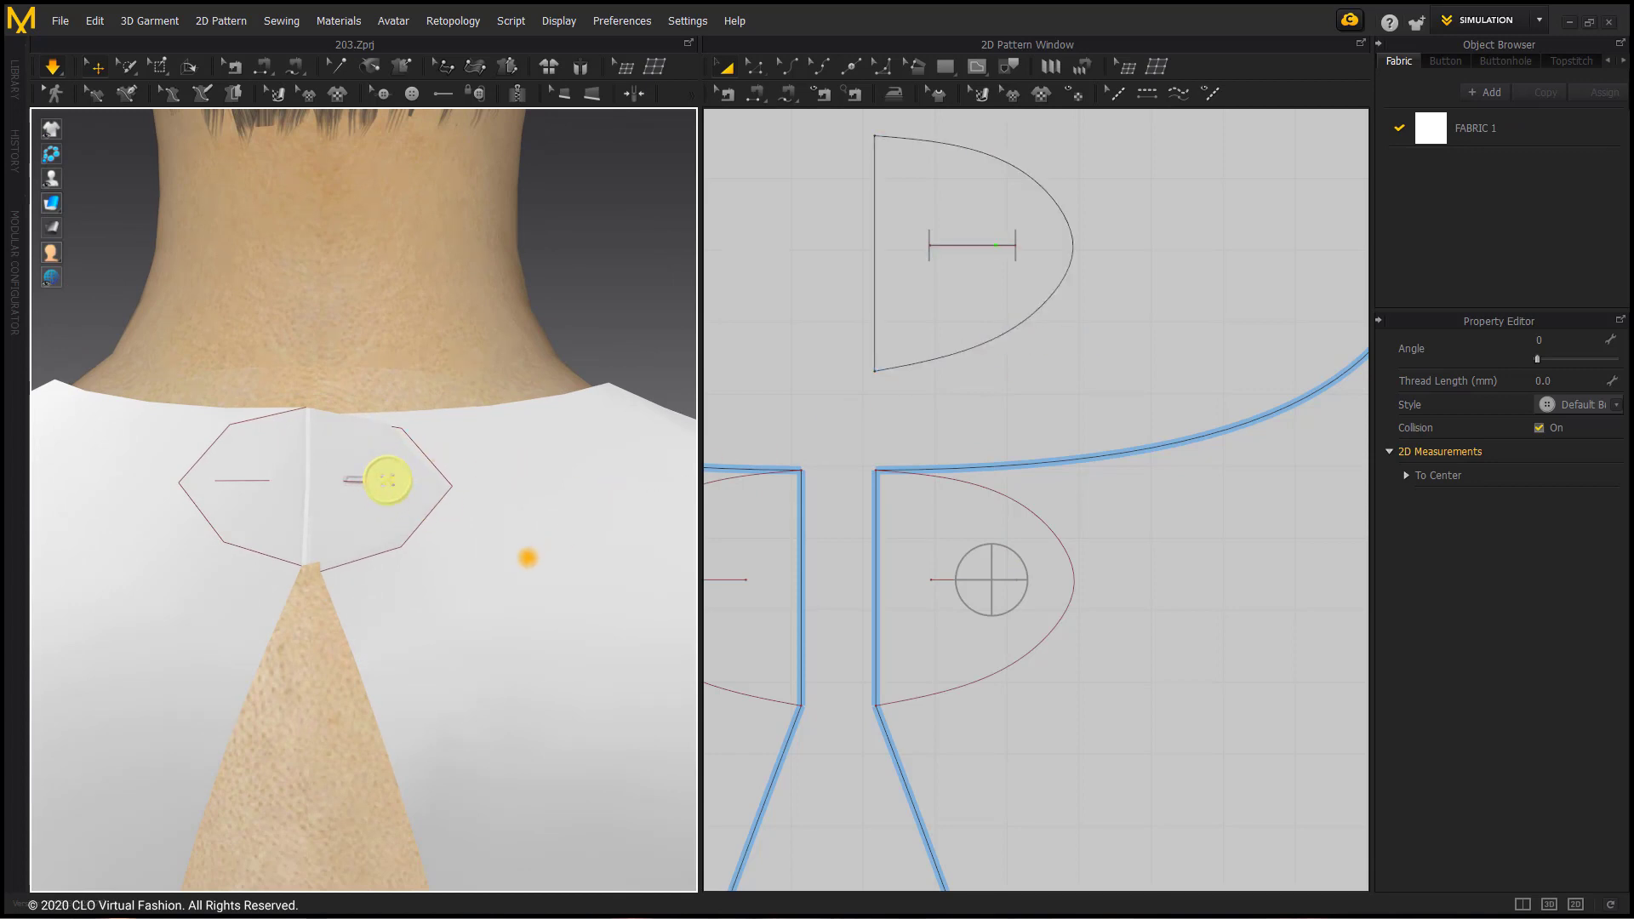
pyautogui.scroll(-10, 528, 558)
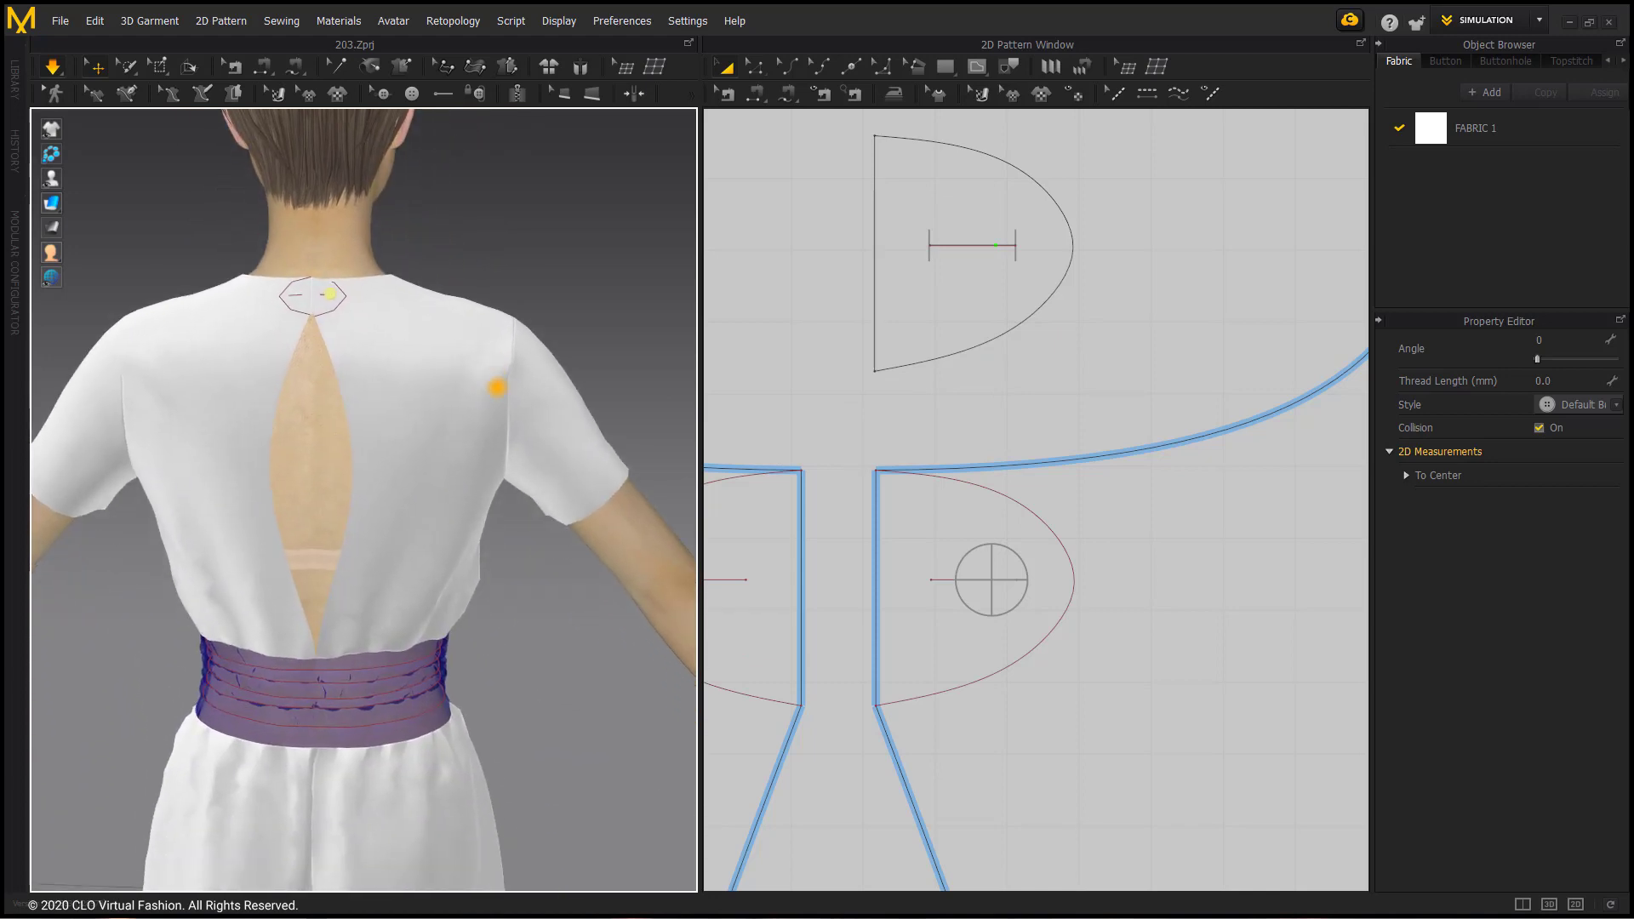
pyautogui.scroll(-5, 491, 426)
pyautogui.moveTo(489, 445); pyautogui.dragTo(314, 470, button='right')
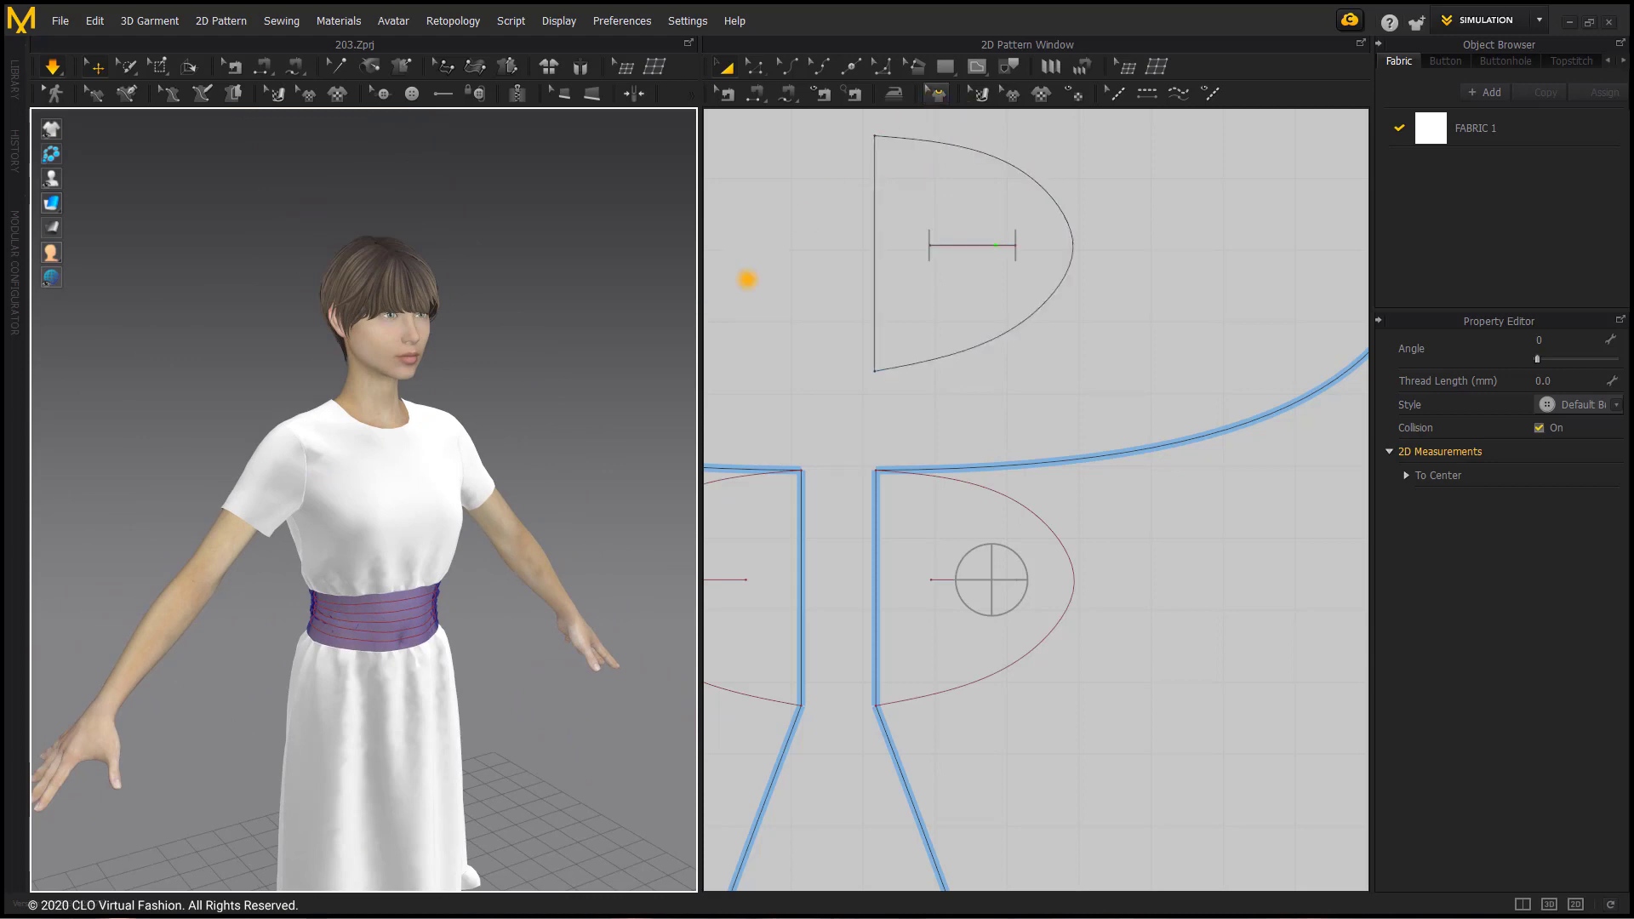
pyautogui.scroll(-3, 438, 609)
pyautogui.moveTo(429, 558); pyautogui.dragTo(407, 361, button='middle')
pyautogui.scroll(4, 400, 583)
pyautogui.scroll(6, 405, 571)
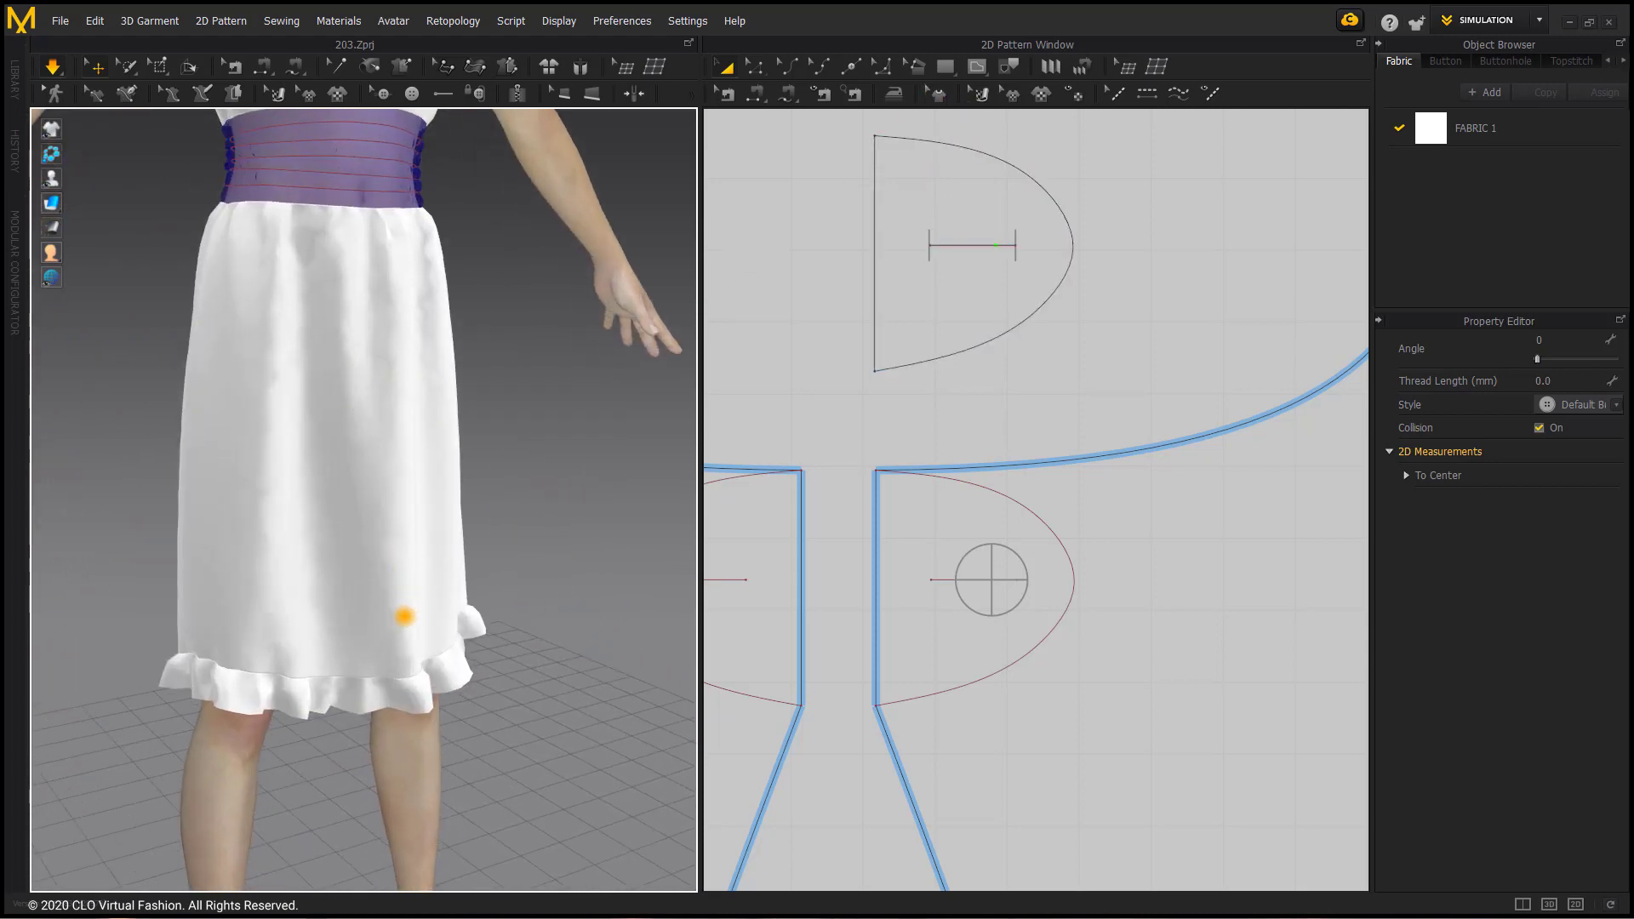
pyautogui.moveTo(397, 543); pyautogui.dragTo(377, 543, button='right')
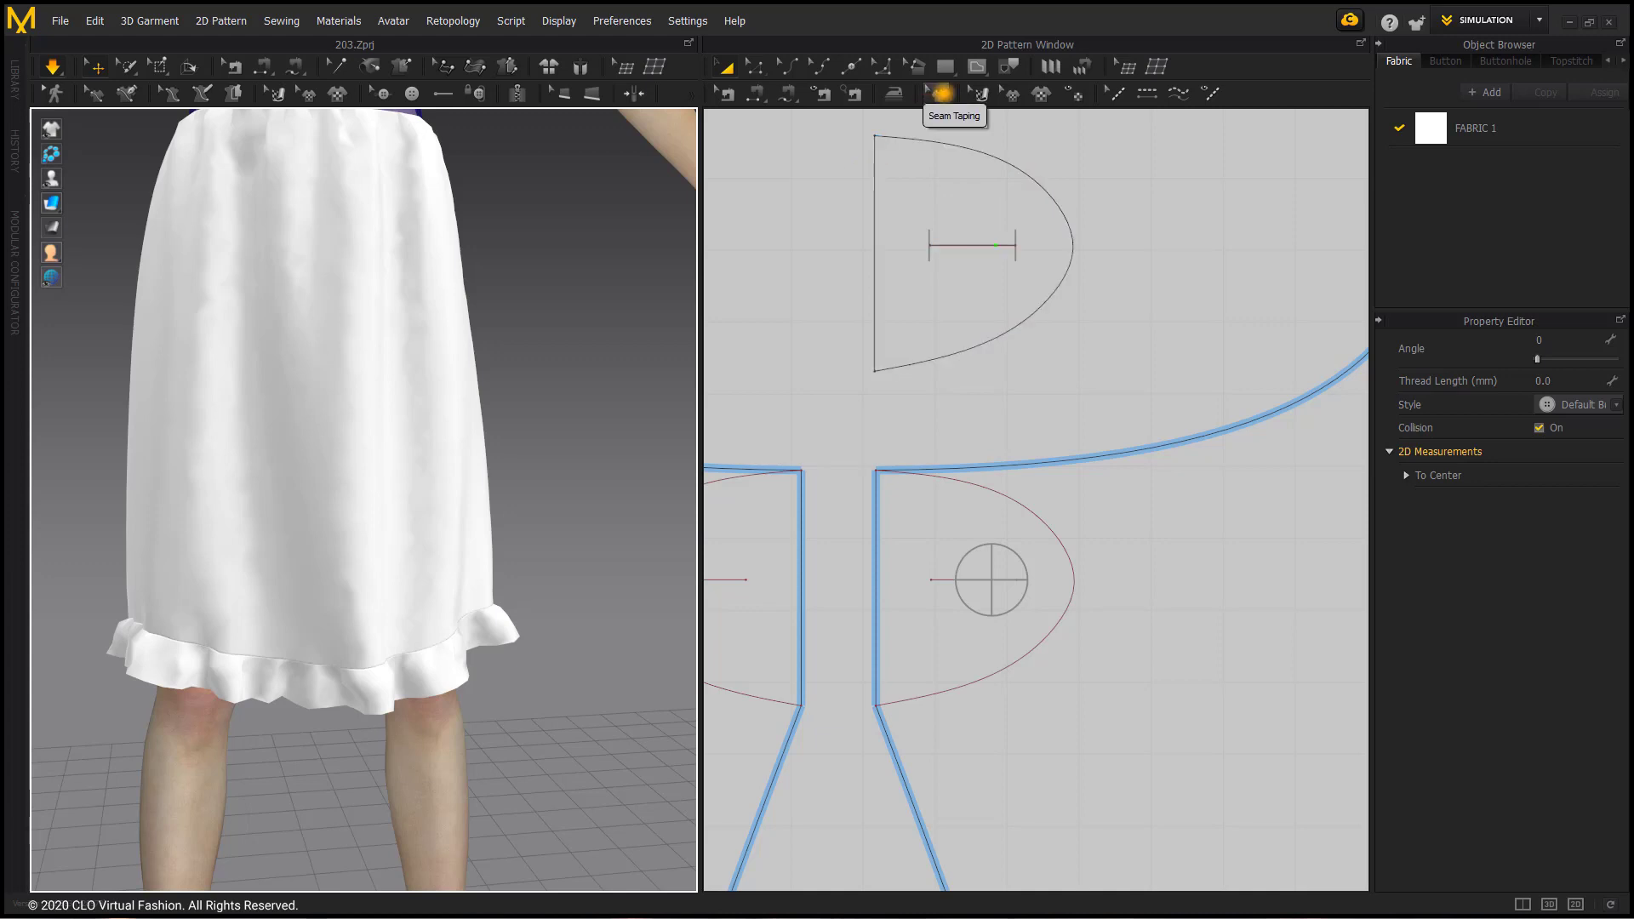
# Step: Apply seam taping to the front skirt's hem line in the 2D pattern
pyautogui.click(942, 93)
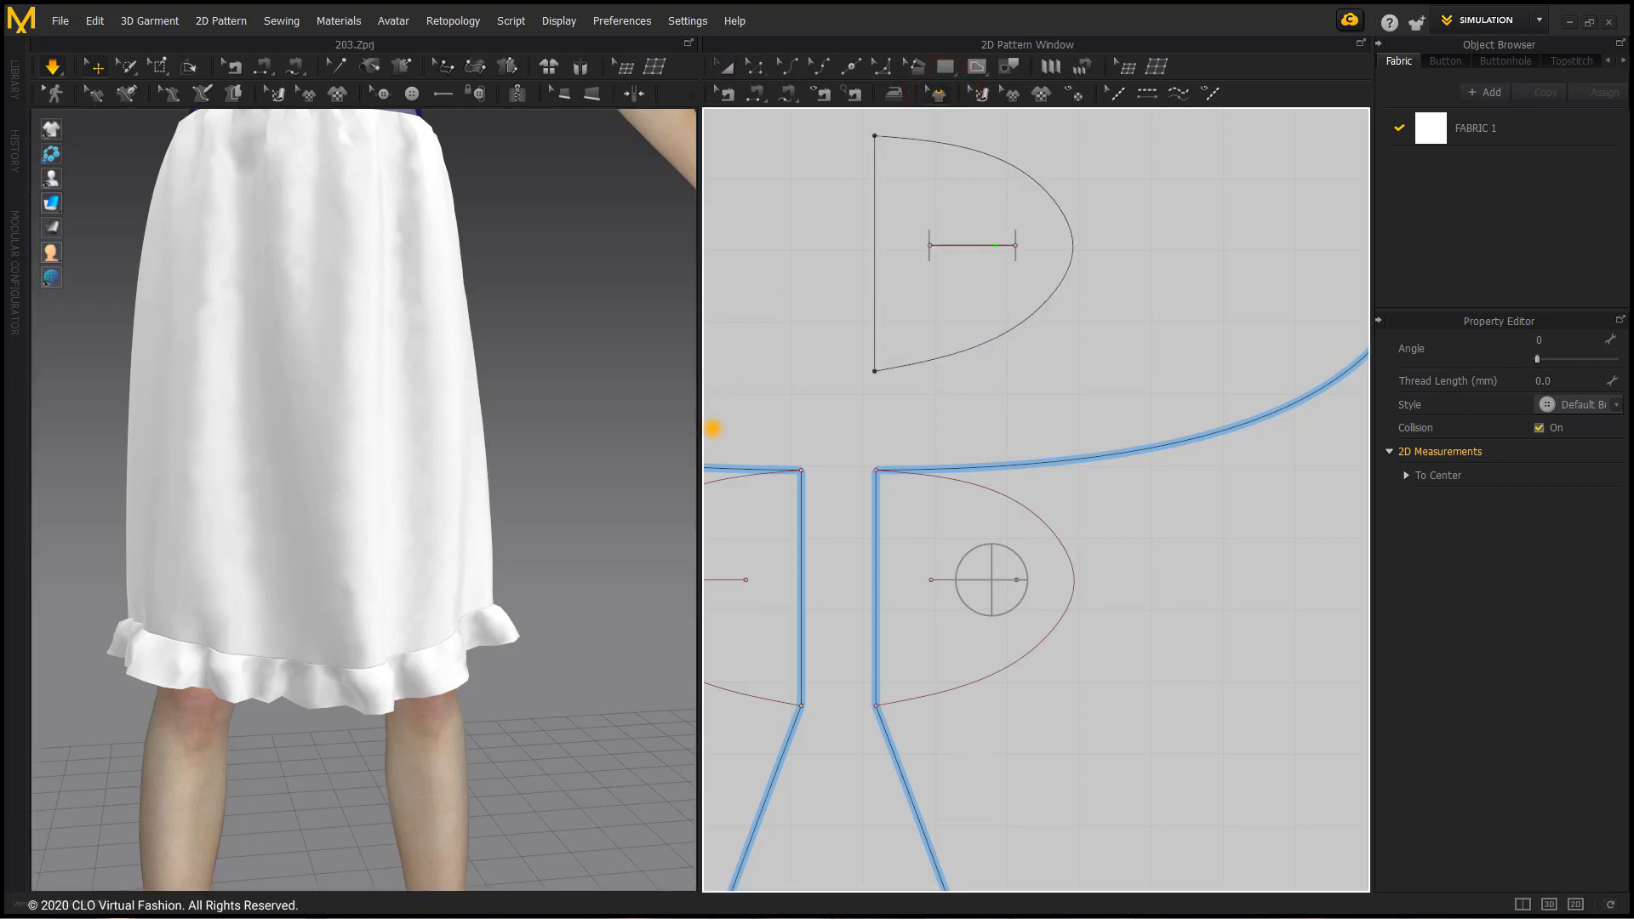
pyautogui.scroll(-5, 923, 540)
pyautogui.scroll(-6, 911, 688)
pyautogui.moveTo(932, 670); pyautogui.dragTo(1154, 346, button='middle')
pyautogui.scroll(-3, 1055, 712)
pyautogui.moveTo(1055, 711); pyautogui.dragTo(1095, 448, button='middle')
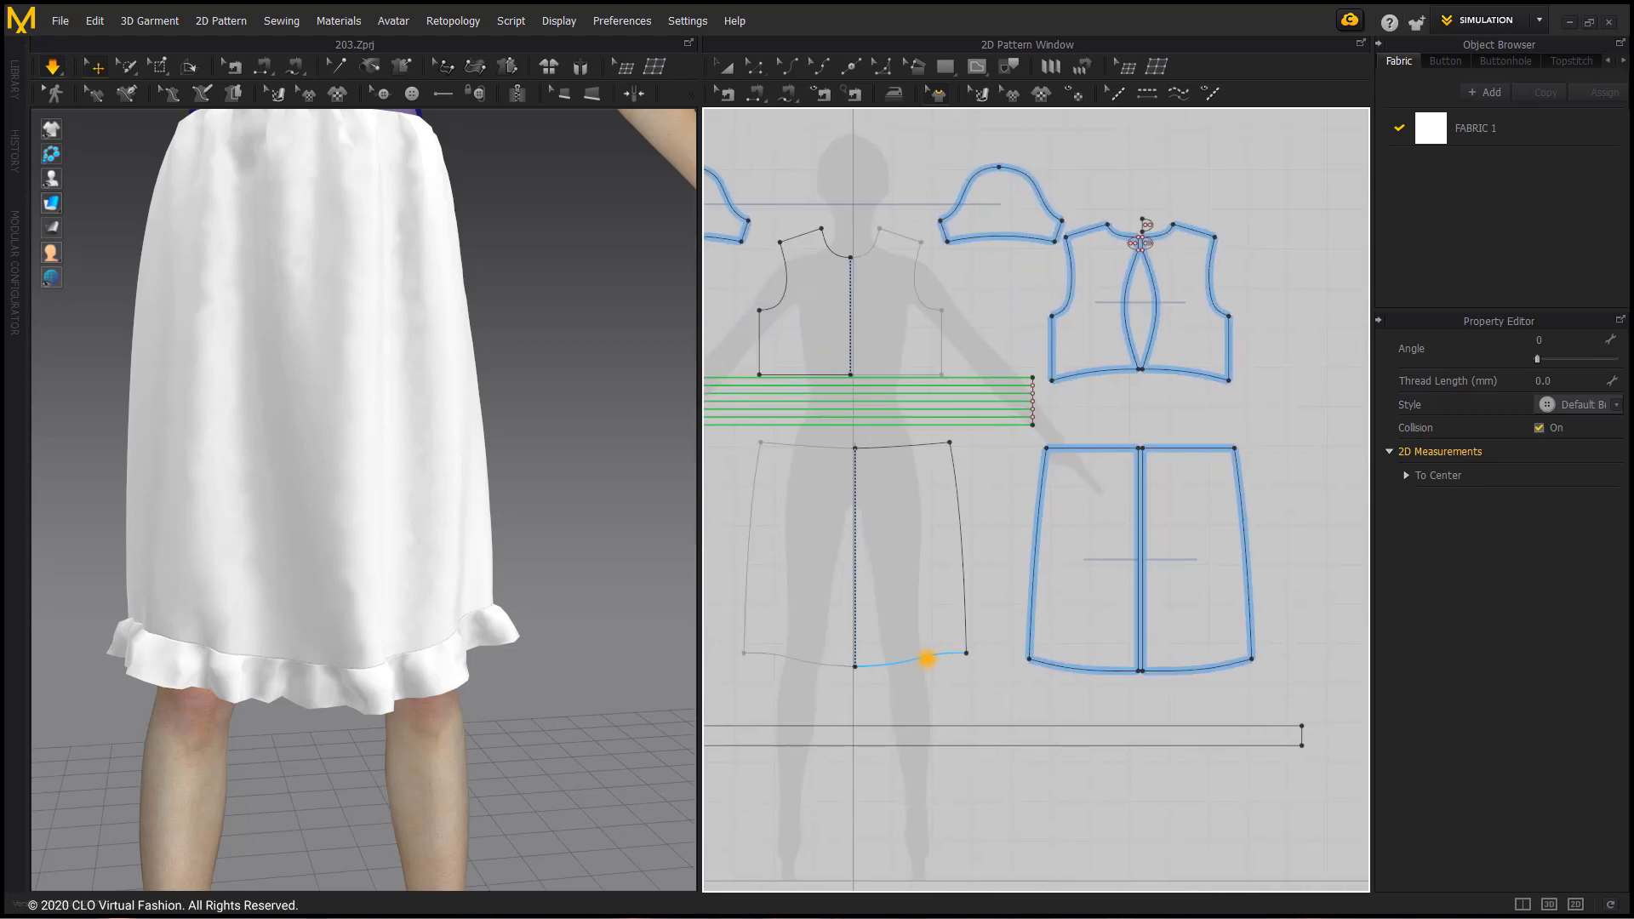
pyautogui.click(927, 659)
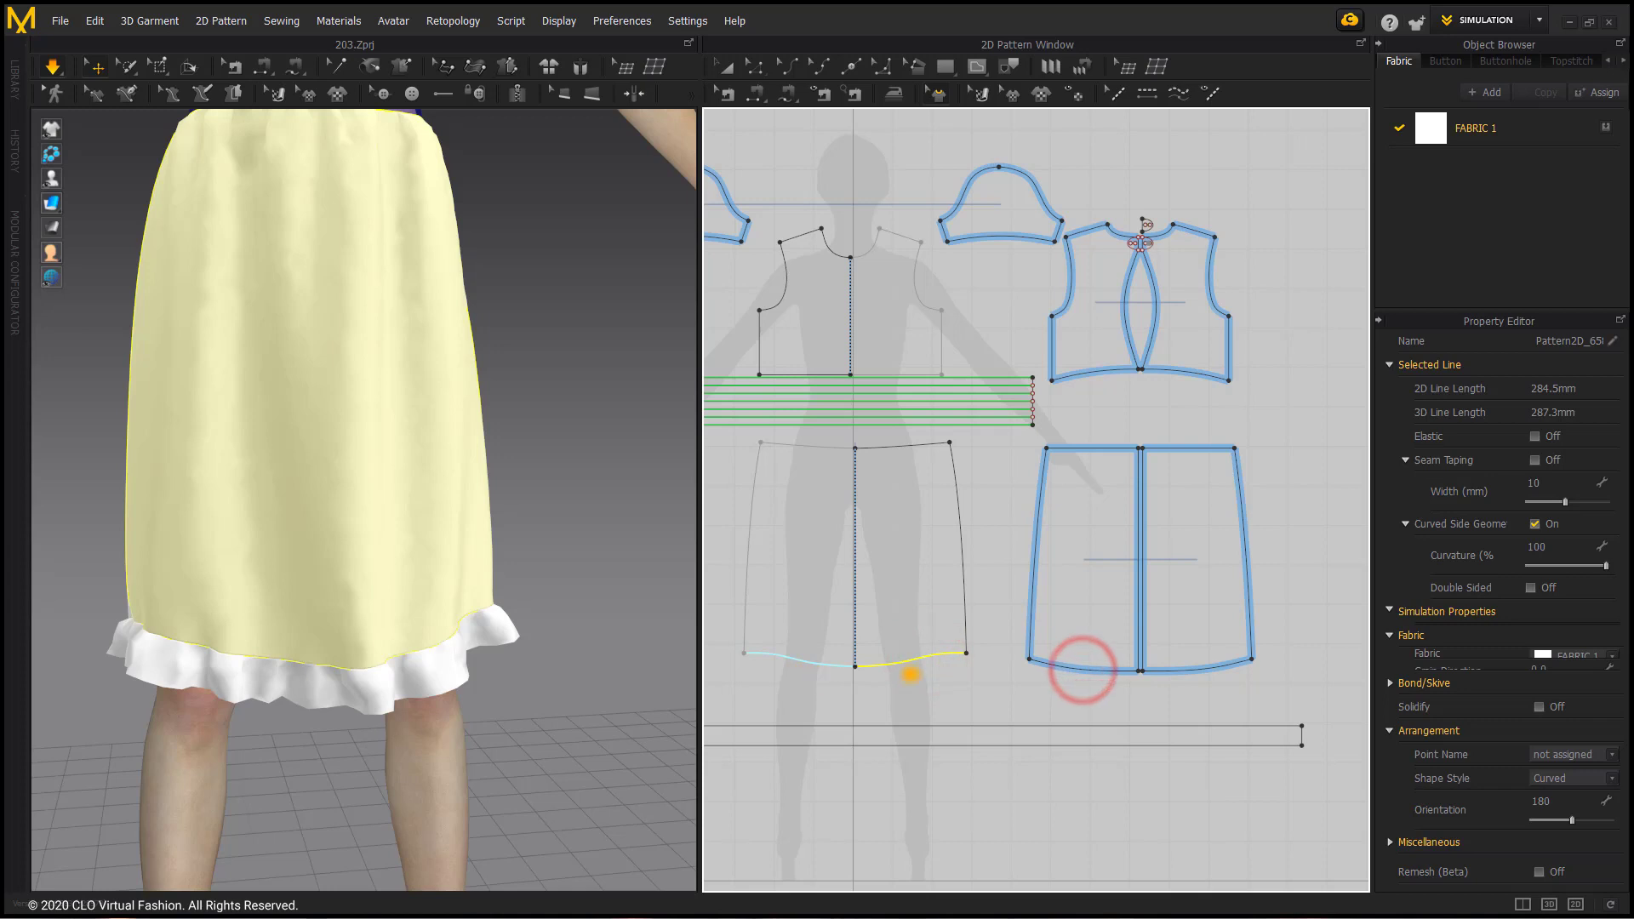
# Step: Apply seam taping to the back skirt's hem lines and check the available tape presets, keeping Fusible_Rigid
pyautogui.click(1040, 663)
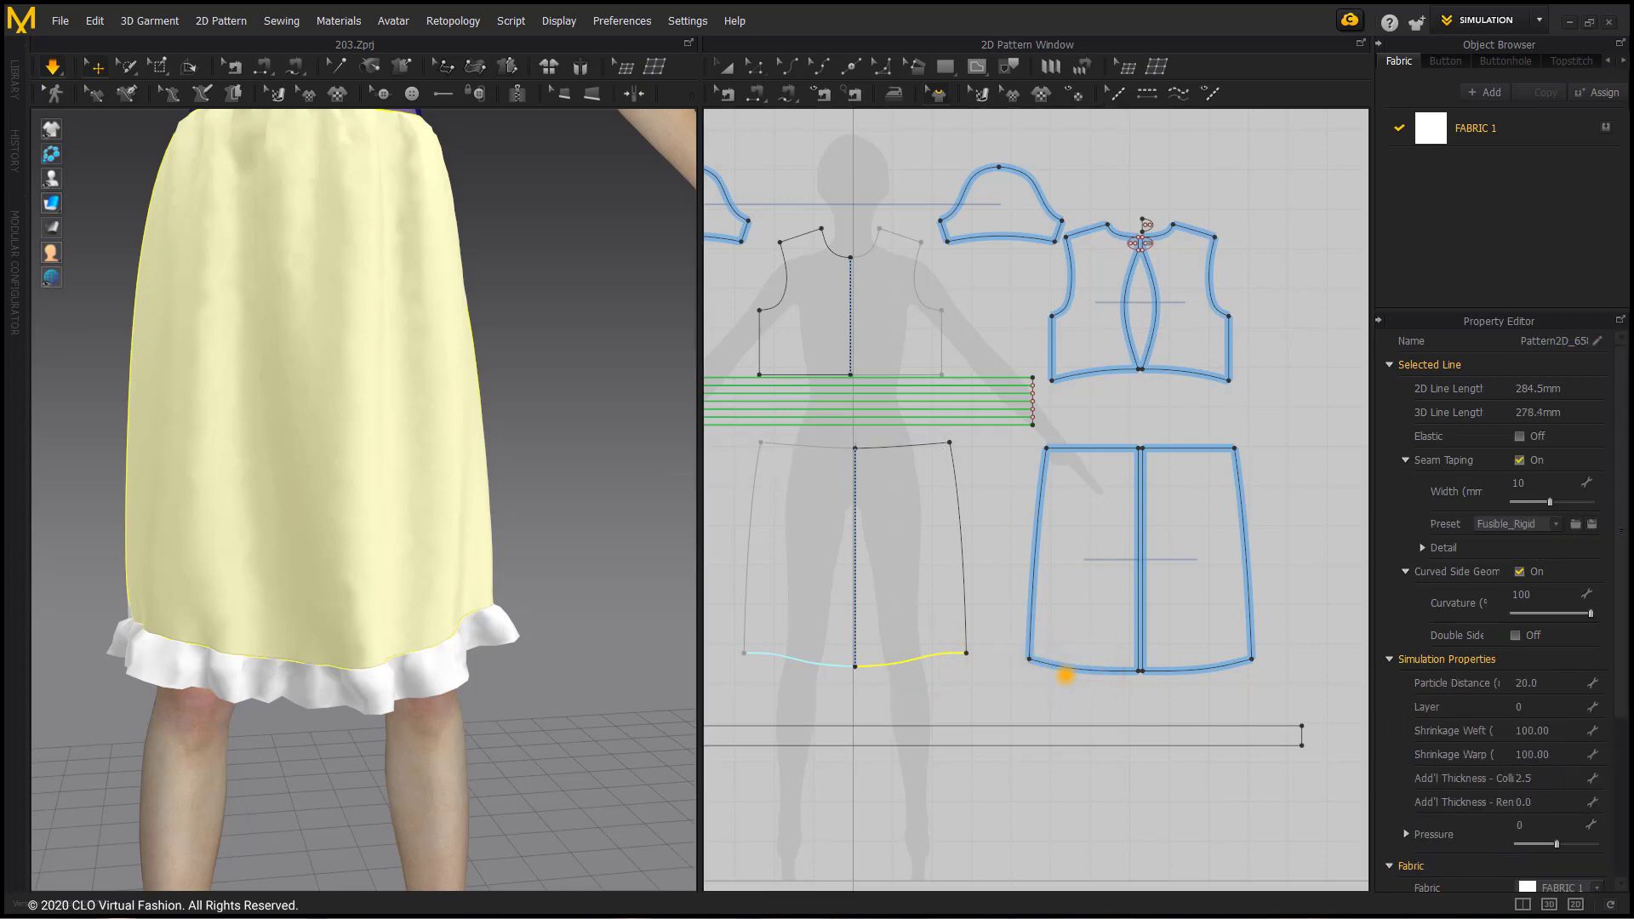
pyautogui.click(1075, 669)
pyautogui.click(1078, 669)
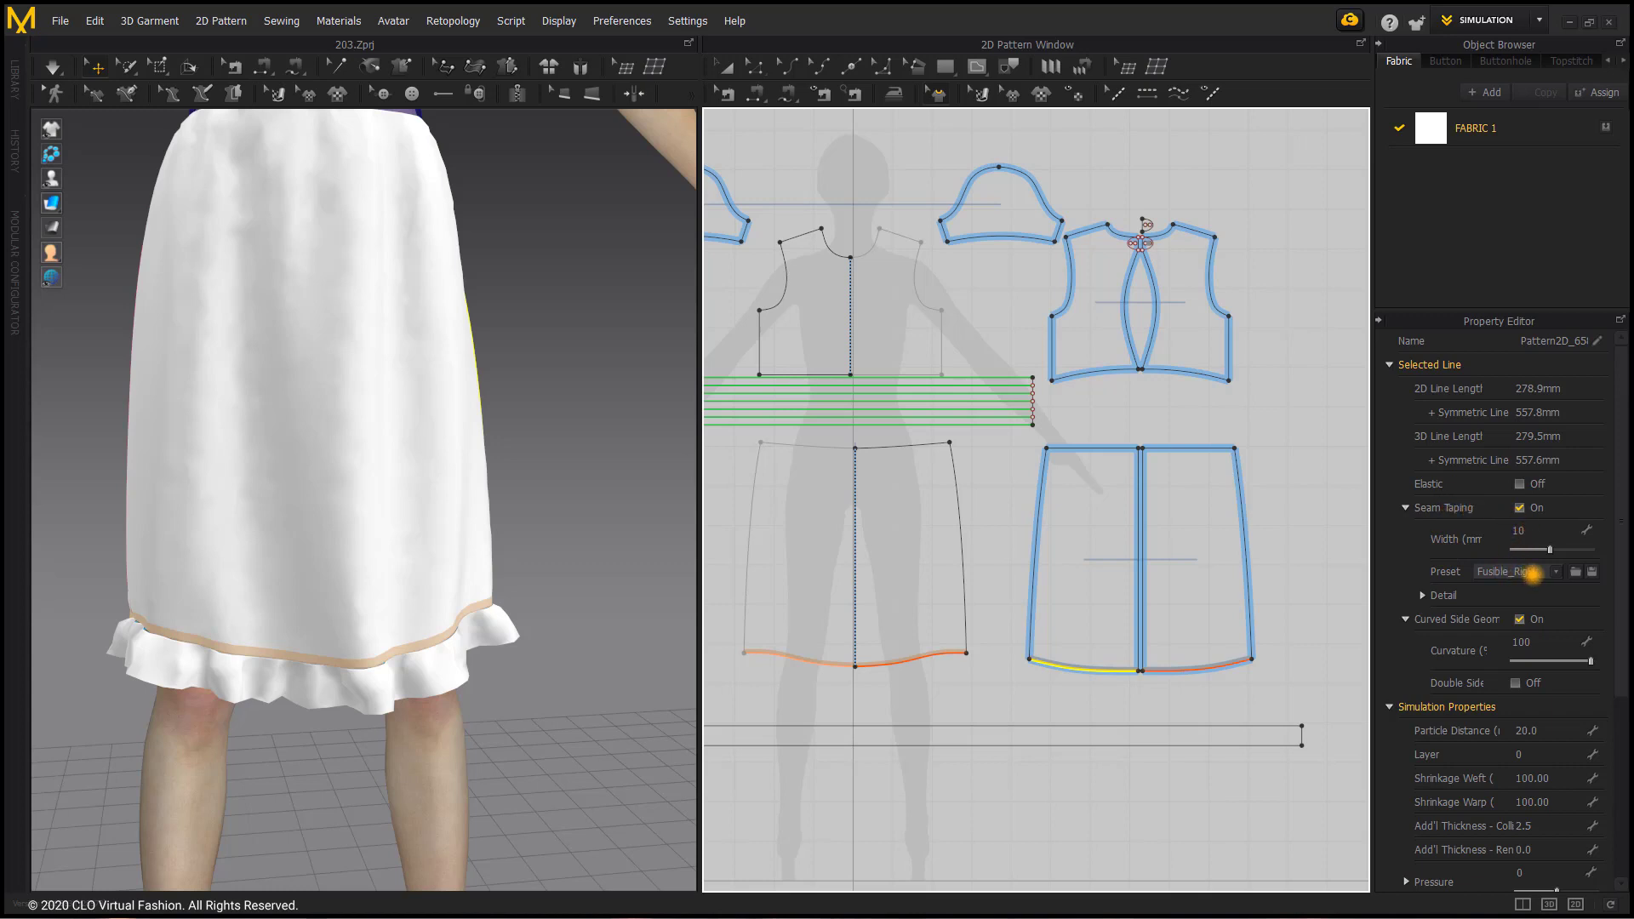
pyautogui.click(1551, 572)
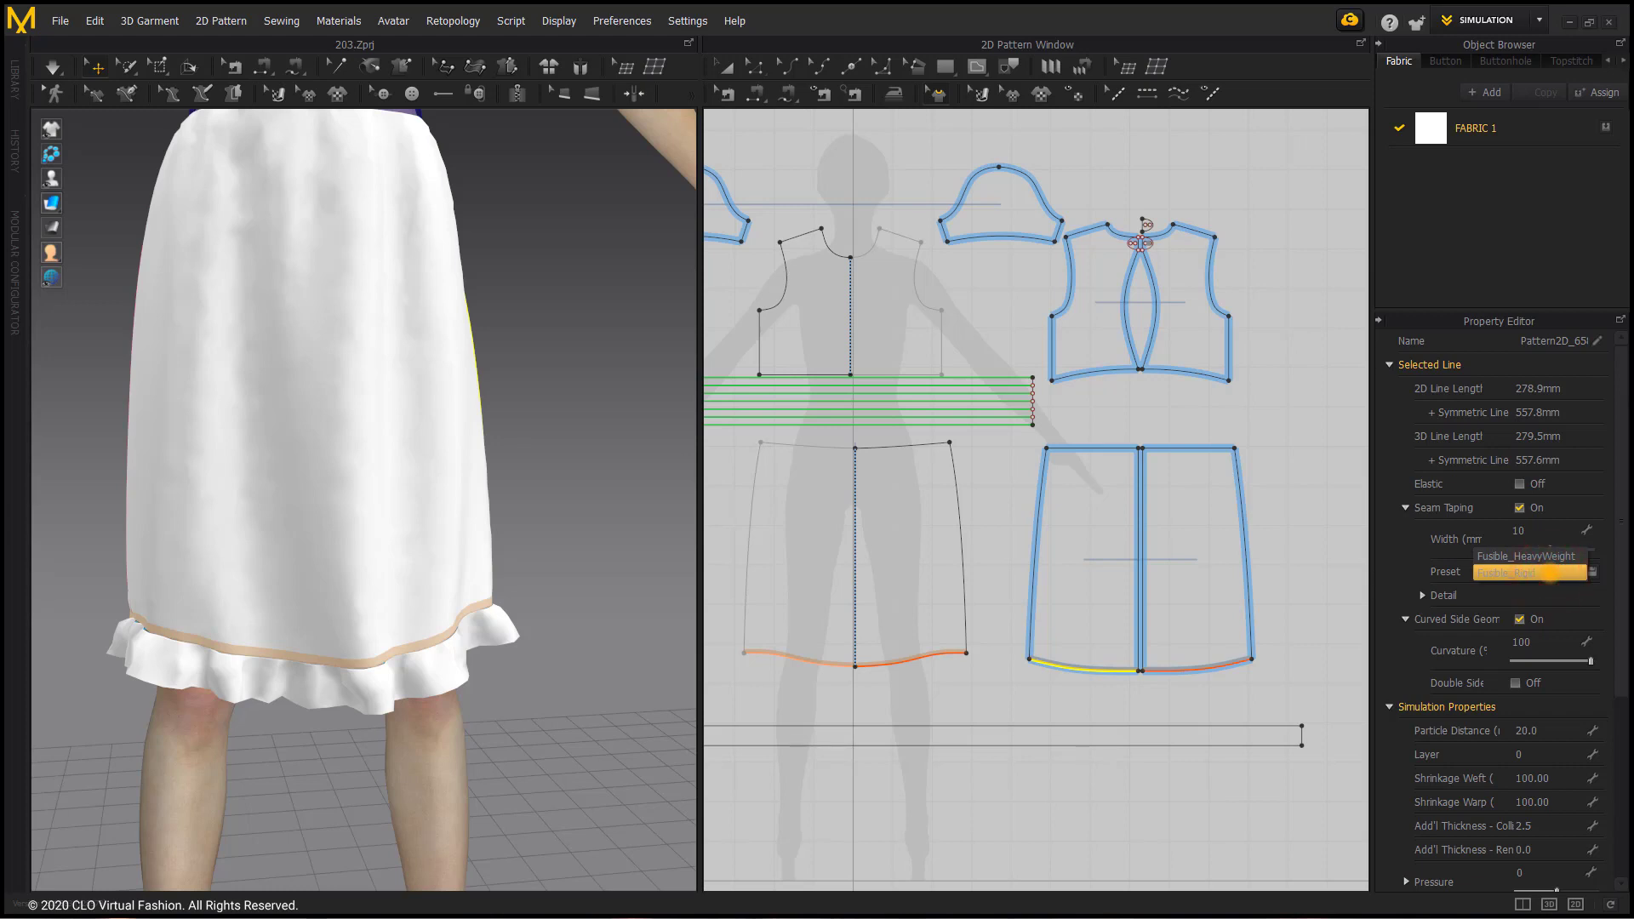
pyautogui.click(1317, 549)
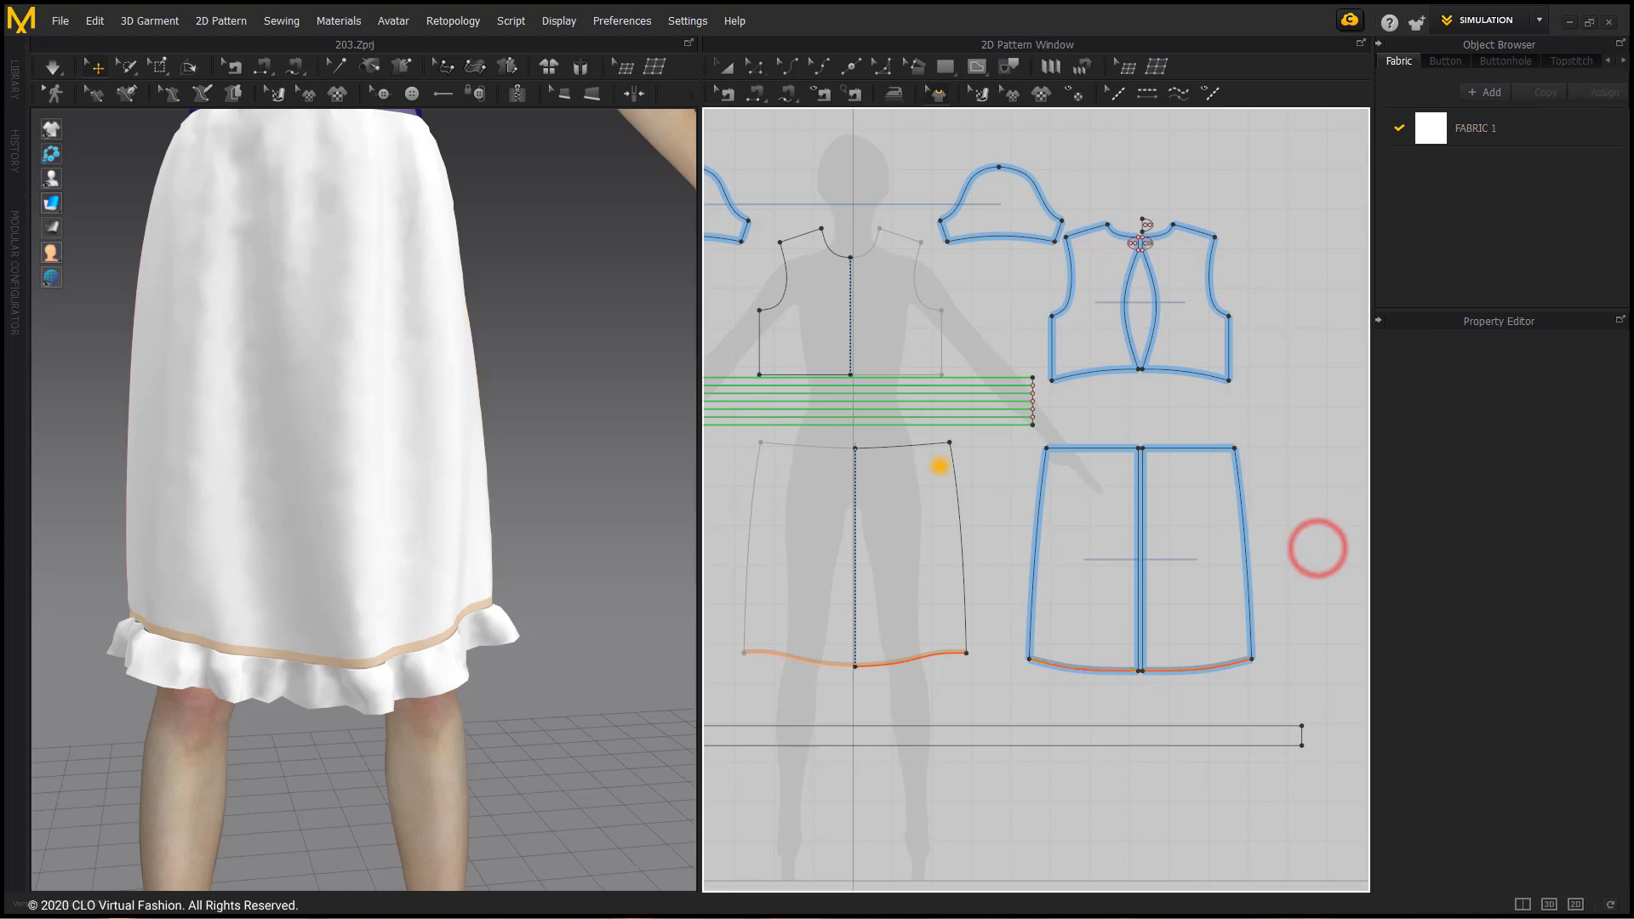
# Step: Apply seam taping to the front neckline, the back neckline and the curved edges of the back opening
pyautogui.scroll(-2, 945, 438)
pyautogui.scroll(-6, 361, 467)
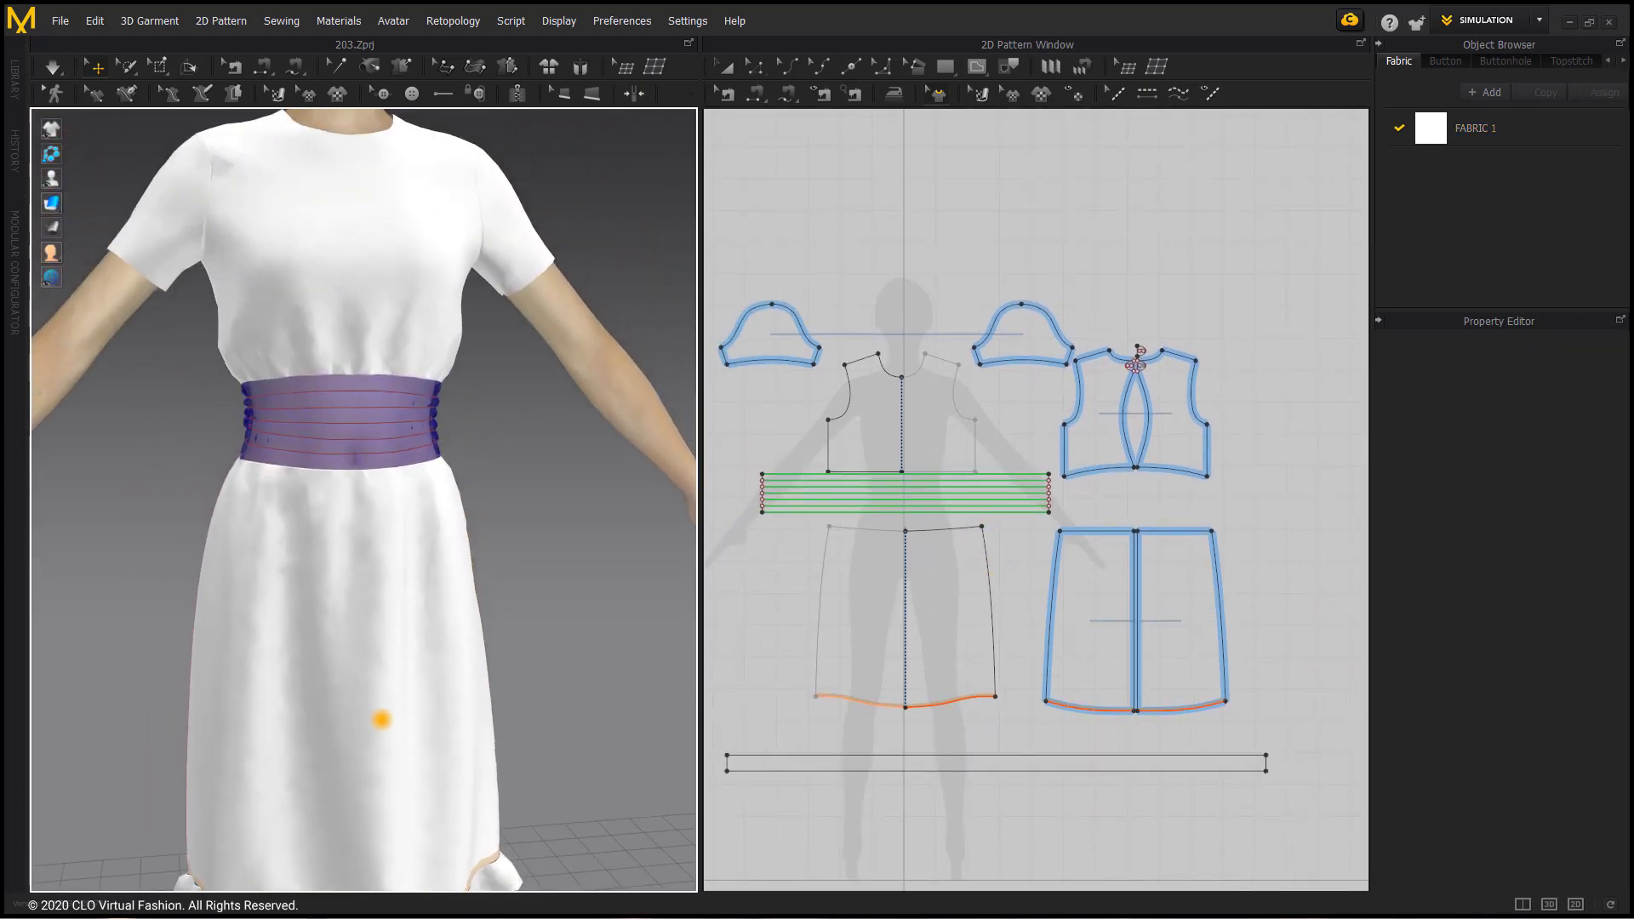
pyautogui.moveTo(318, 372)
pyautogui.mouseDown(button='right')
pyautogui.moveTo(438, 431)
pyautogui.moveTo(293, 375)
pyautogui.mouseUp(button='right')
pyautogui.scroll(4, 294, 375)
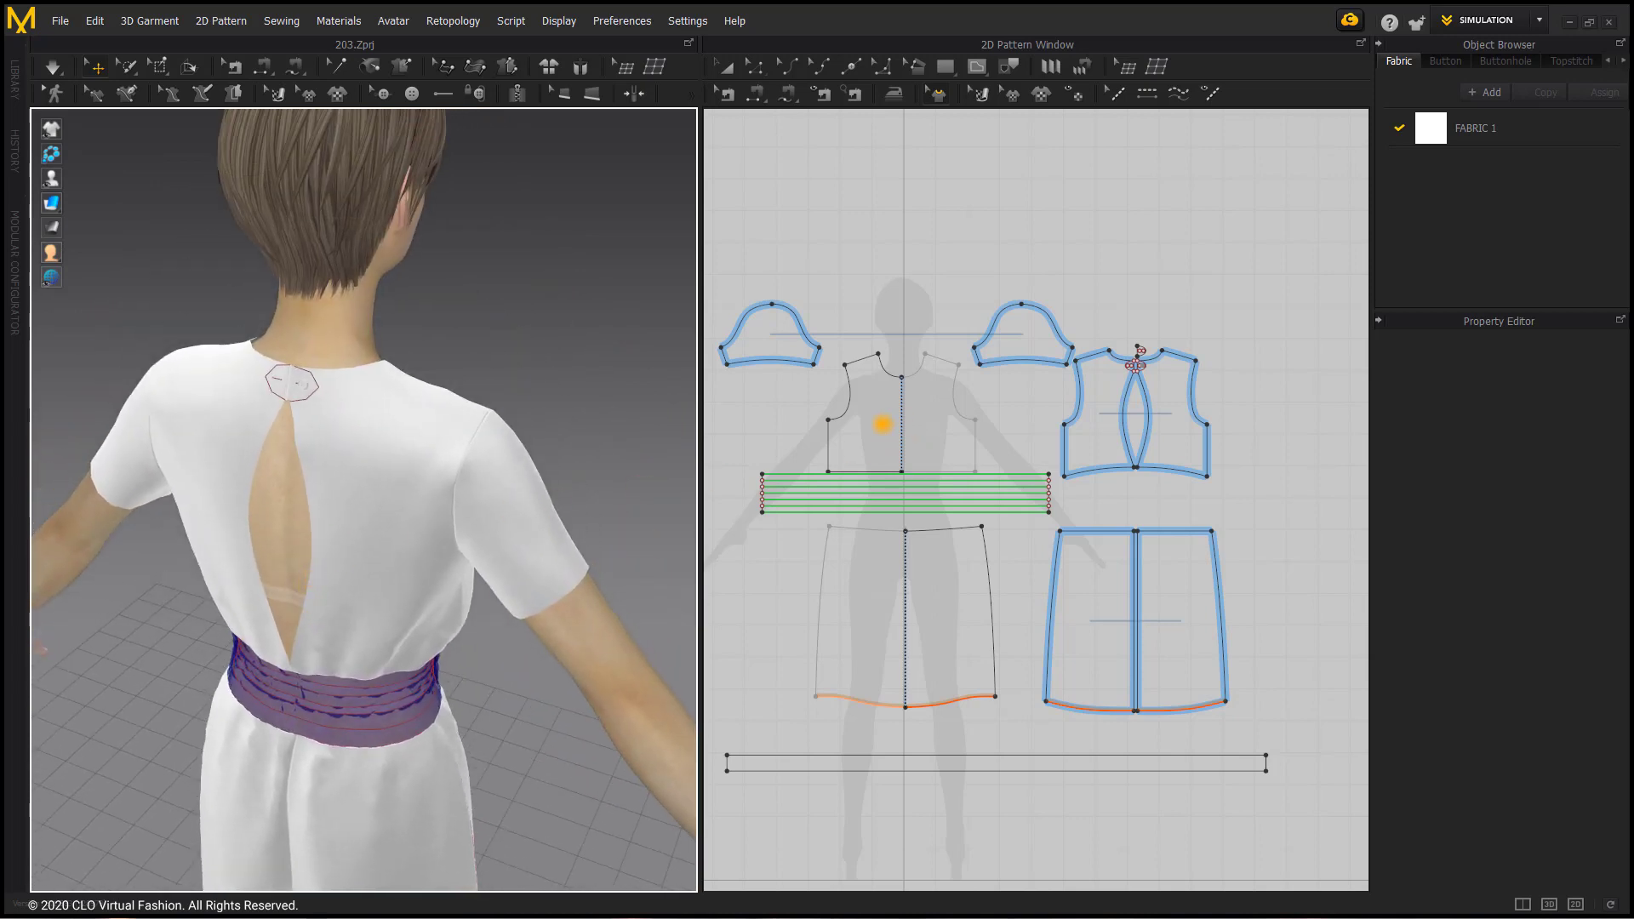
pyautogui.scroll(3, 883, 423)
pyautogui.click(901, 349)
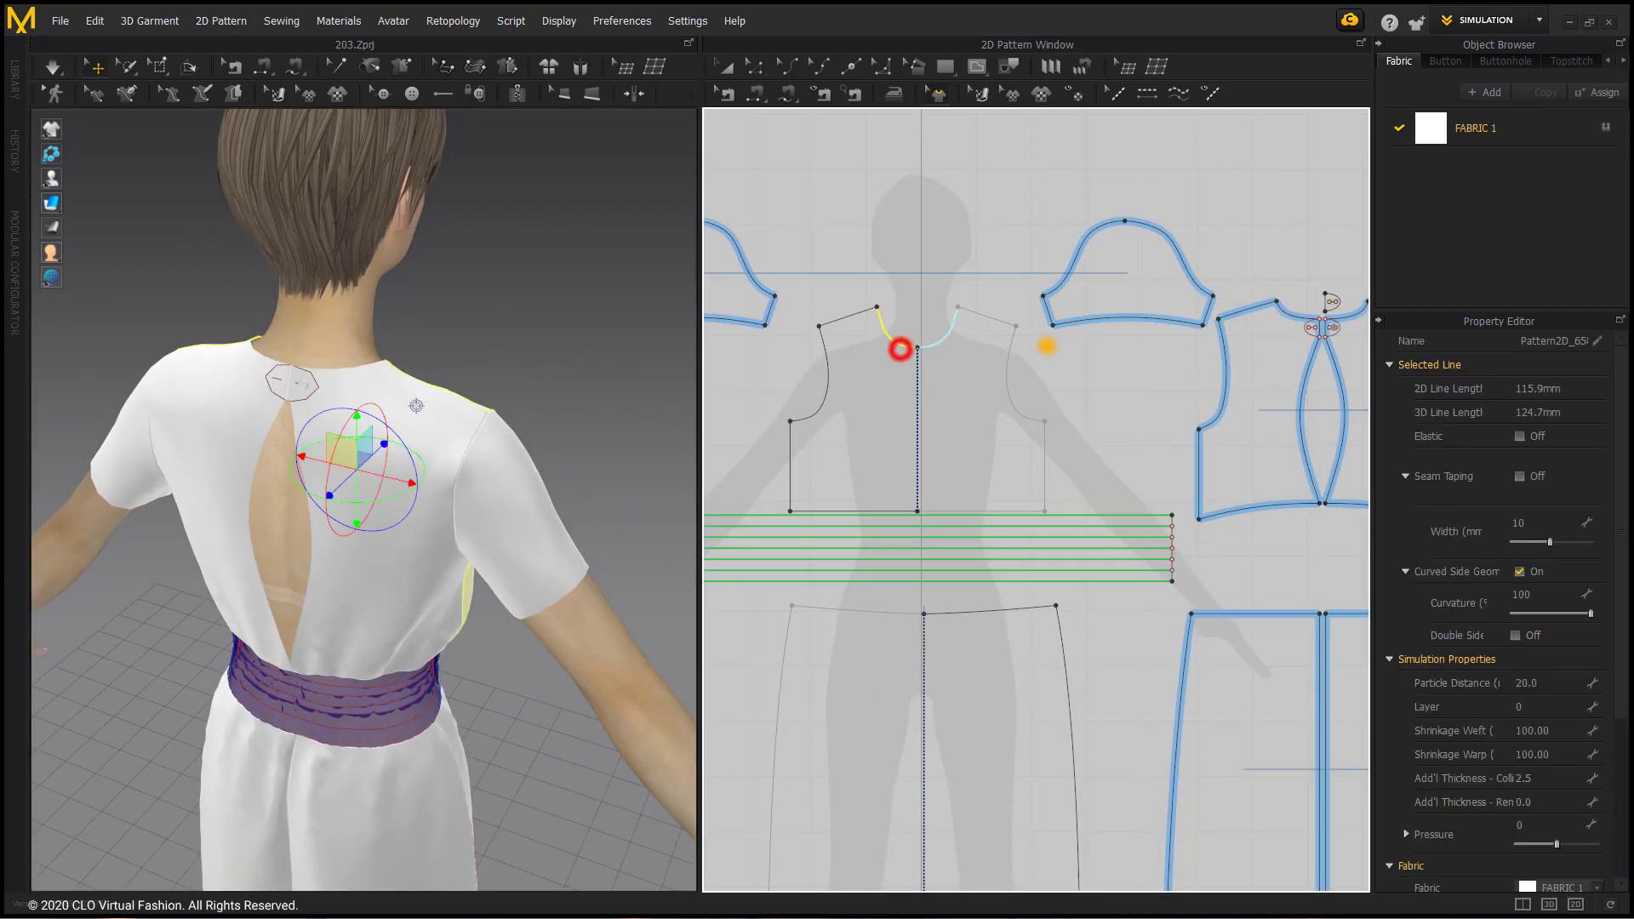
pyautogui.moveTo(1055, 347); pyautogui.dragTo(795, 369, button='middle')
pyautogui.click(1026, 338)
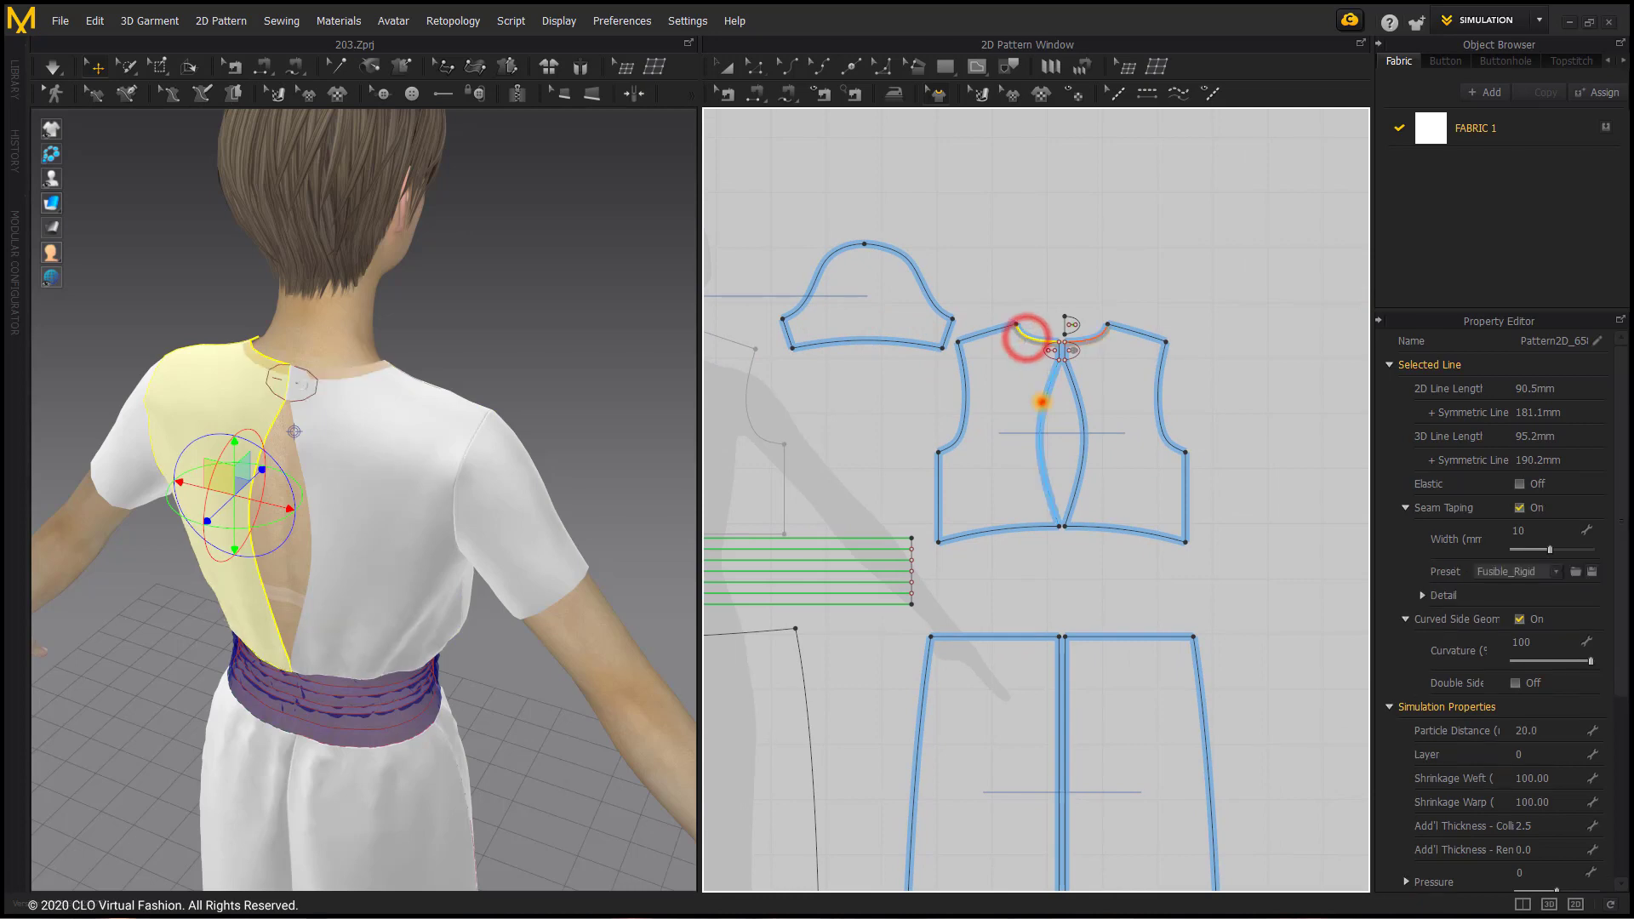
pyautogui.keyDown('shift'); pyautogui.click(1039, 394); pyautogui.keyUp('shift')
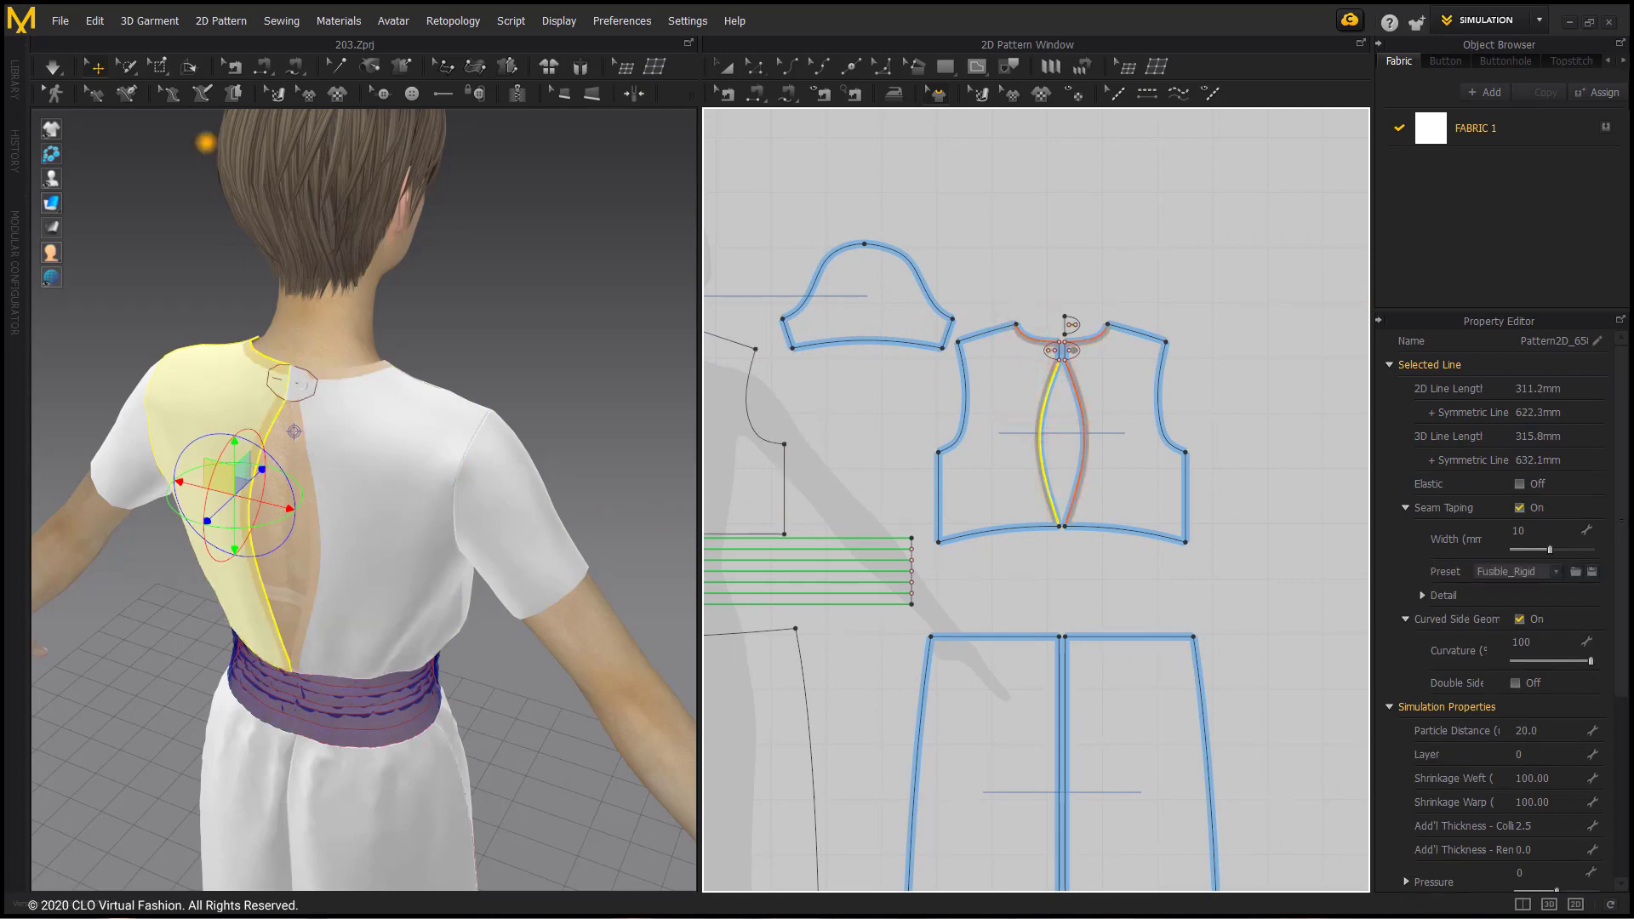
# Step: Simulate the garment and check the taped neckline and skirt hem from the front
pyautogui.click(52, 66)
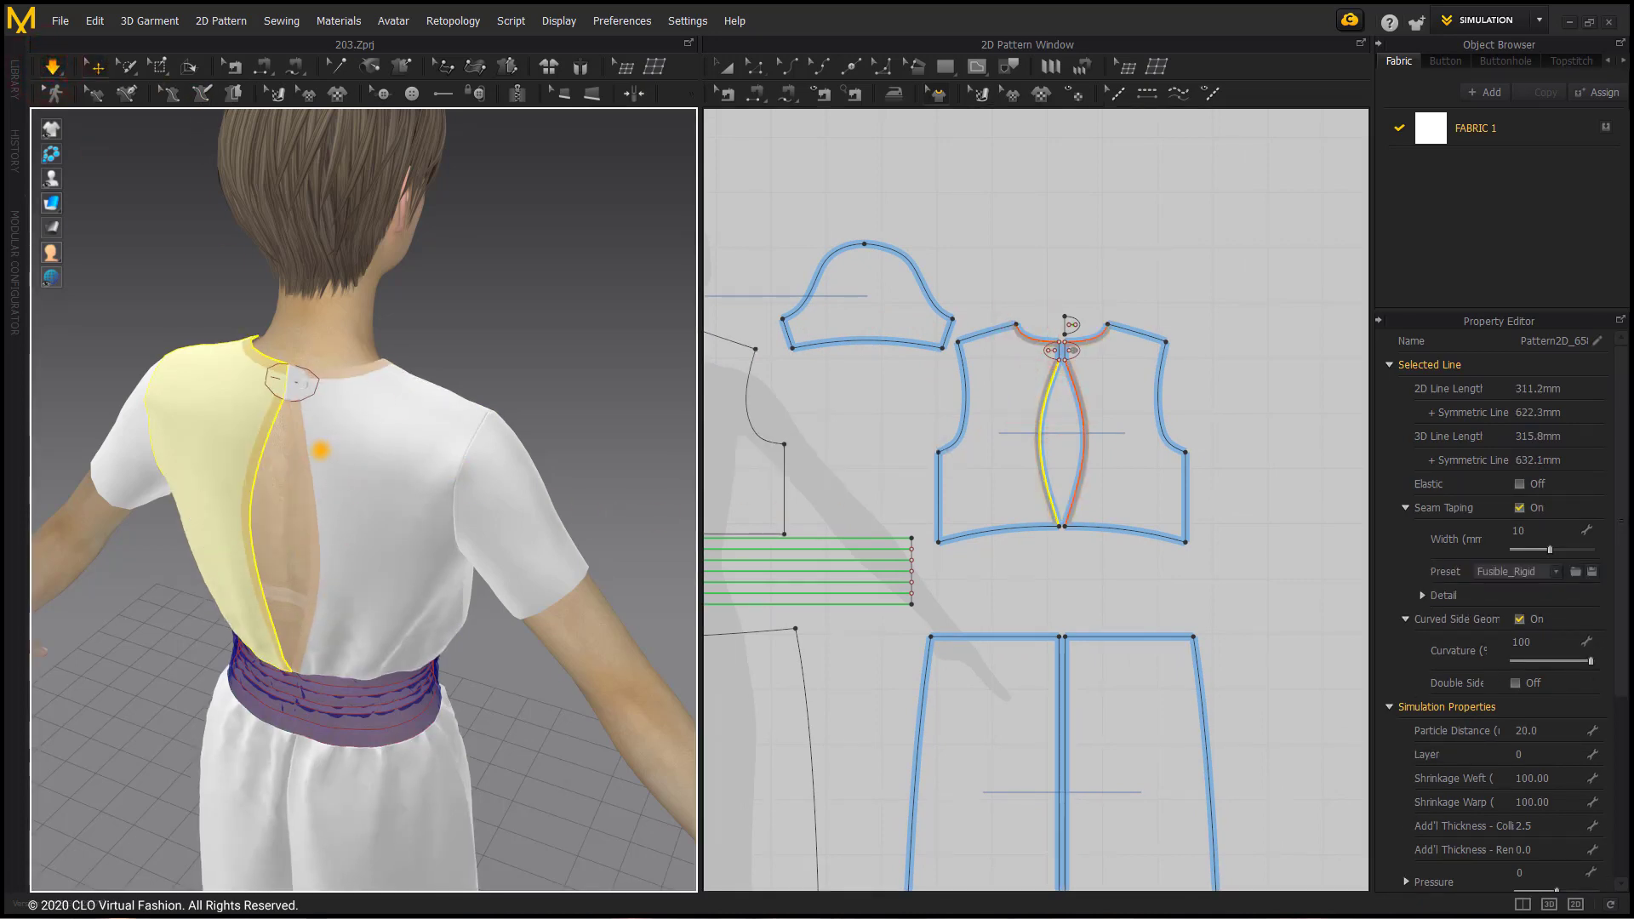
pyautogui.moveTo(288, 536)
pyautogui.mouseDown(button='right')
pyautogui.moveTo(222, 514)
pyautogui.moveTo(354, 534)
pyautogui.moveTo(269, 566)
pyautogui.mouseUp(button='right')
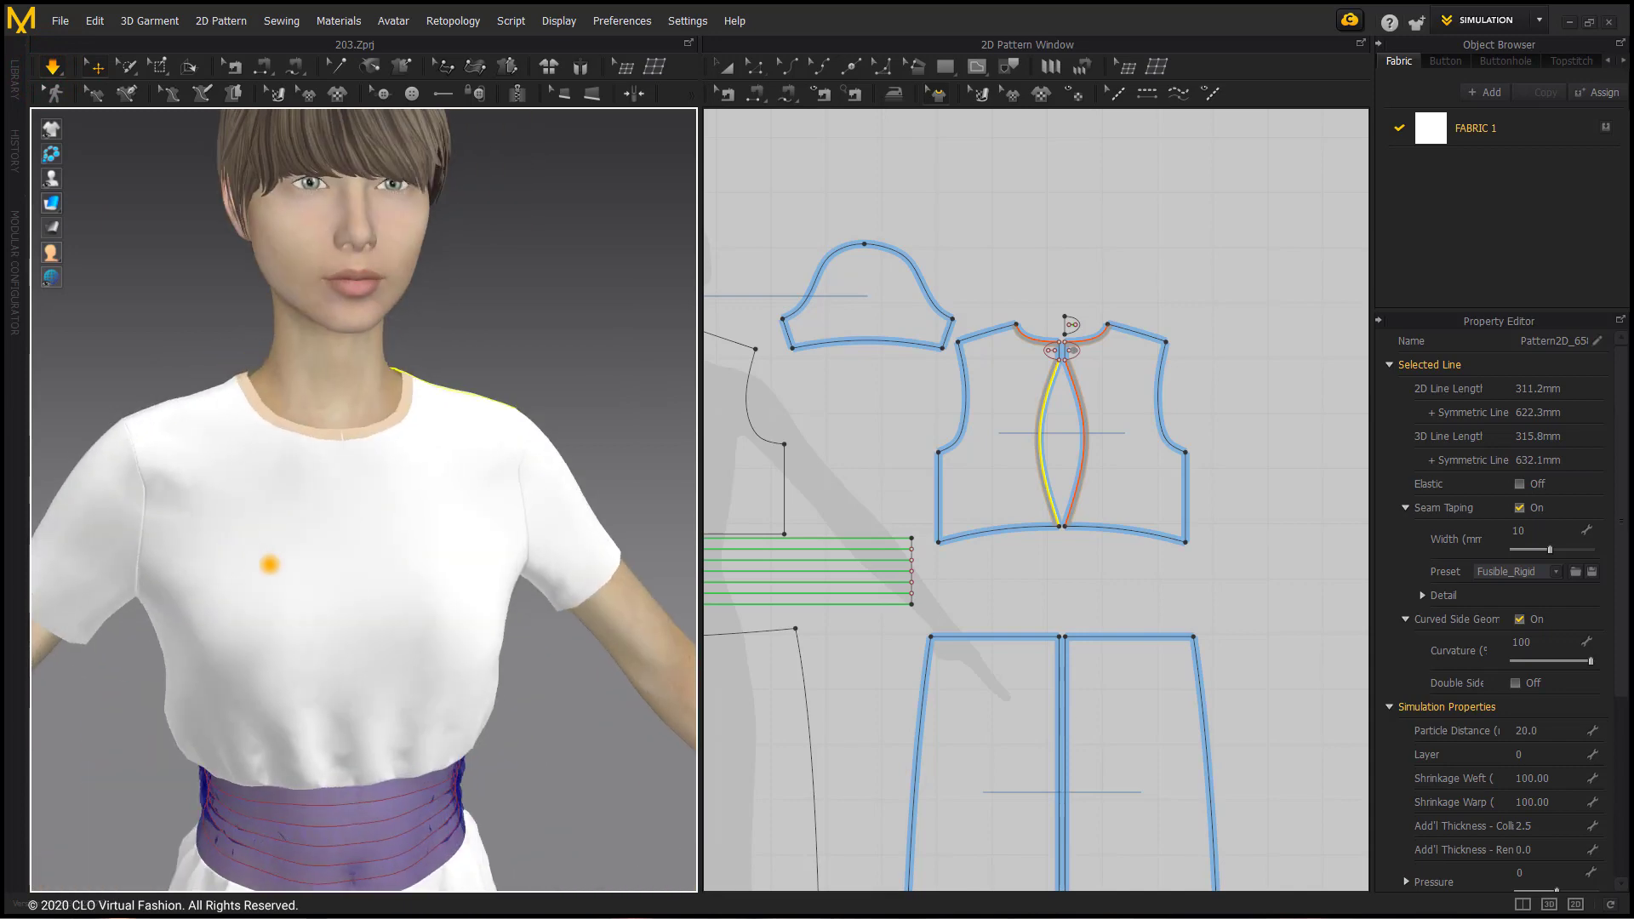
pyautogui.moveTo(294, 553); pyautogui.dragTo(332, 283, button='middle')
pyautogui.moveTo(396, 551); pyautogui.dragTo(354, 304, button='middle')
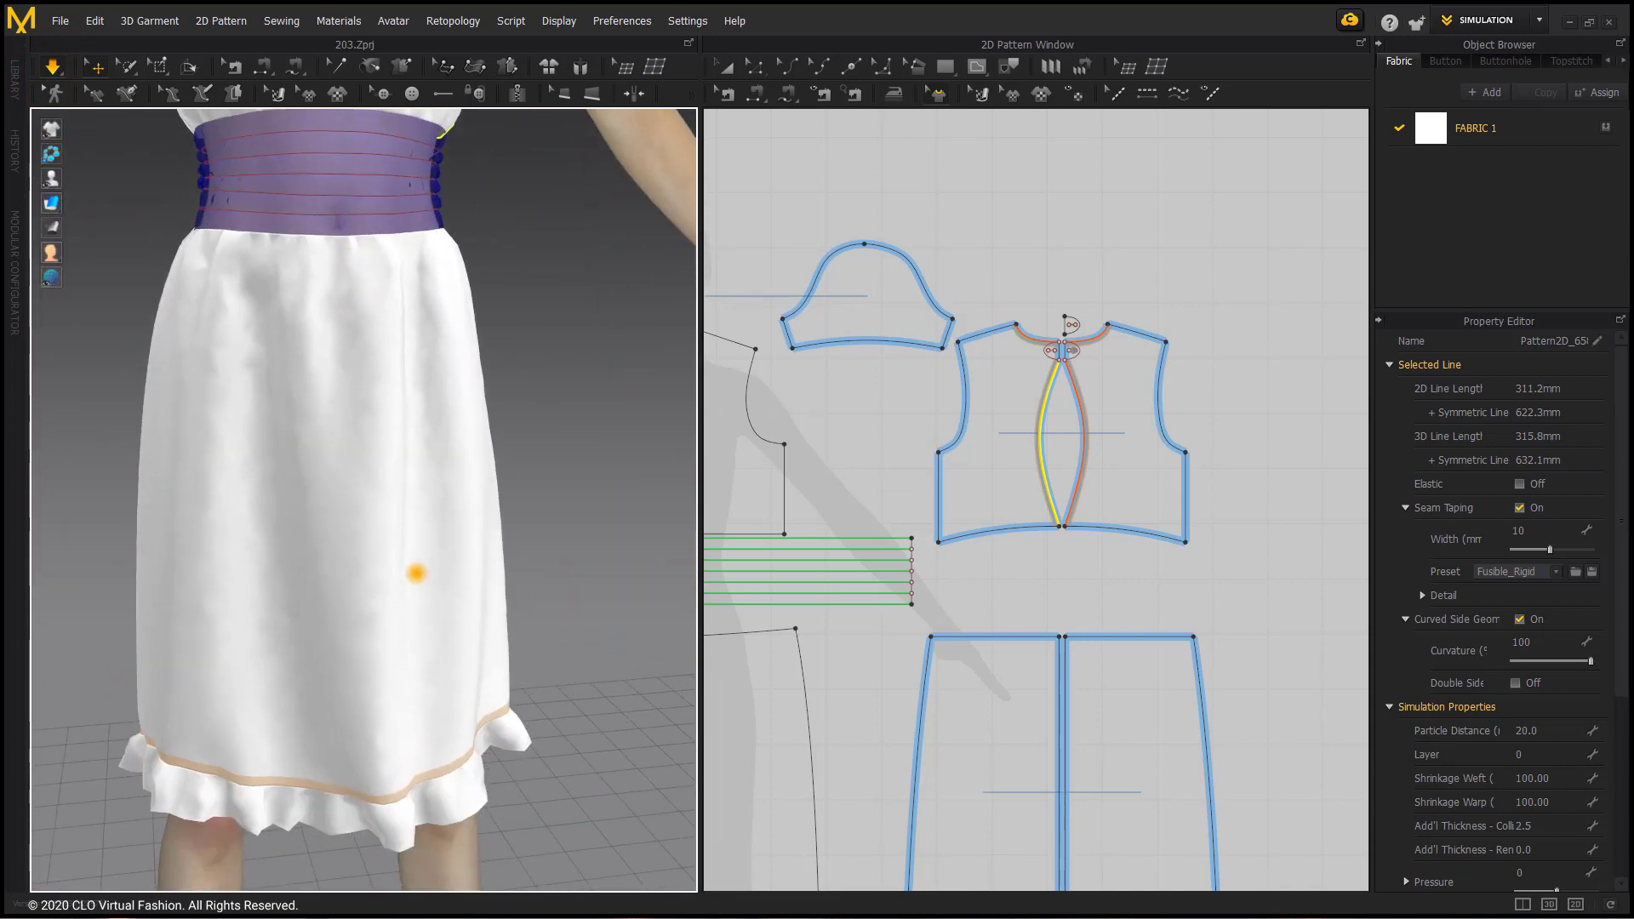
pyautogui.moveTo(480, 736); pyautogui.dragTo(482, 707, button='middle')
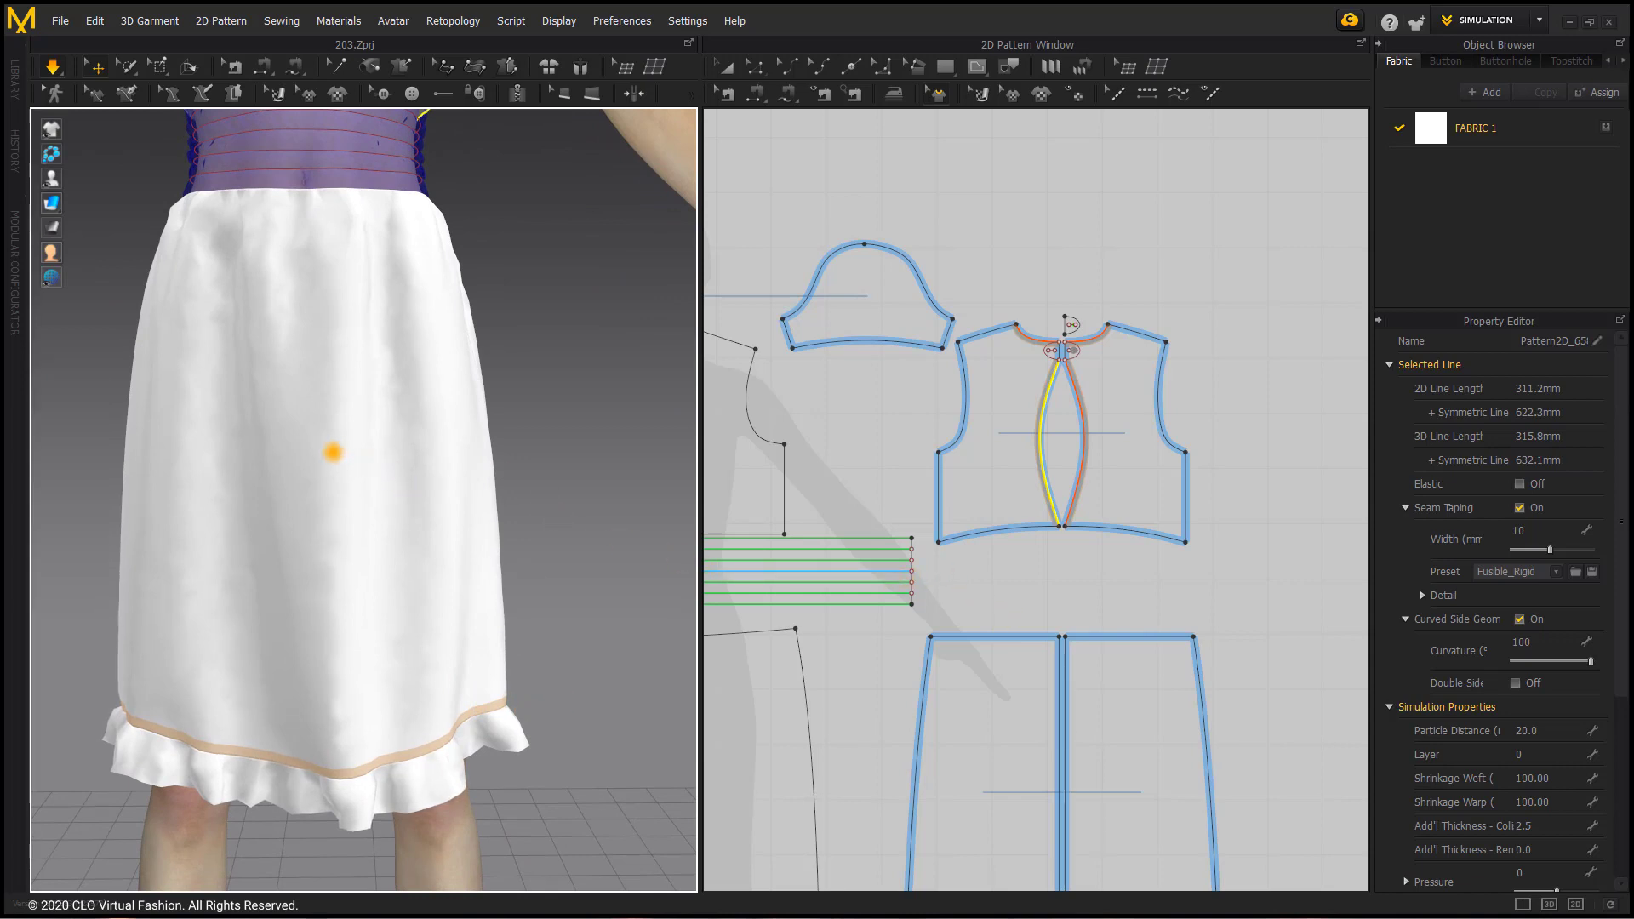
# Step: Apply the 40s_Chambray cotton fabric from the library's Fabric folder to the front skirt in 3D
pyautogui.click(15, 73)
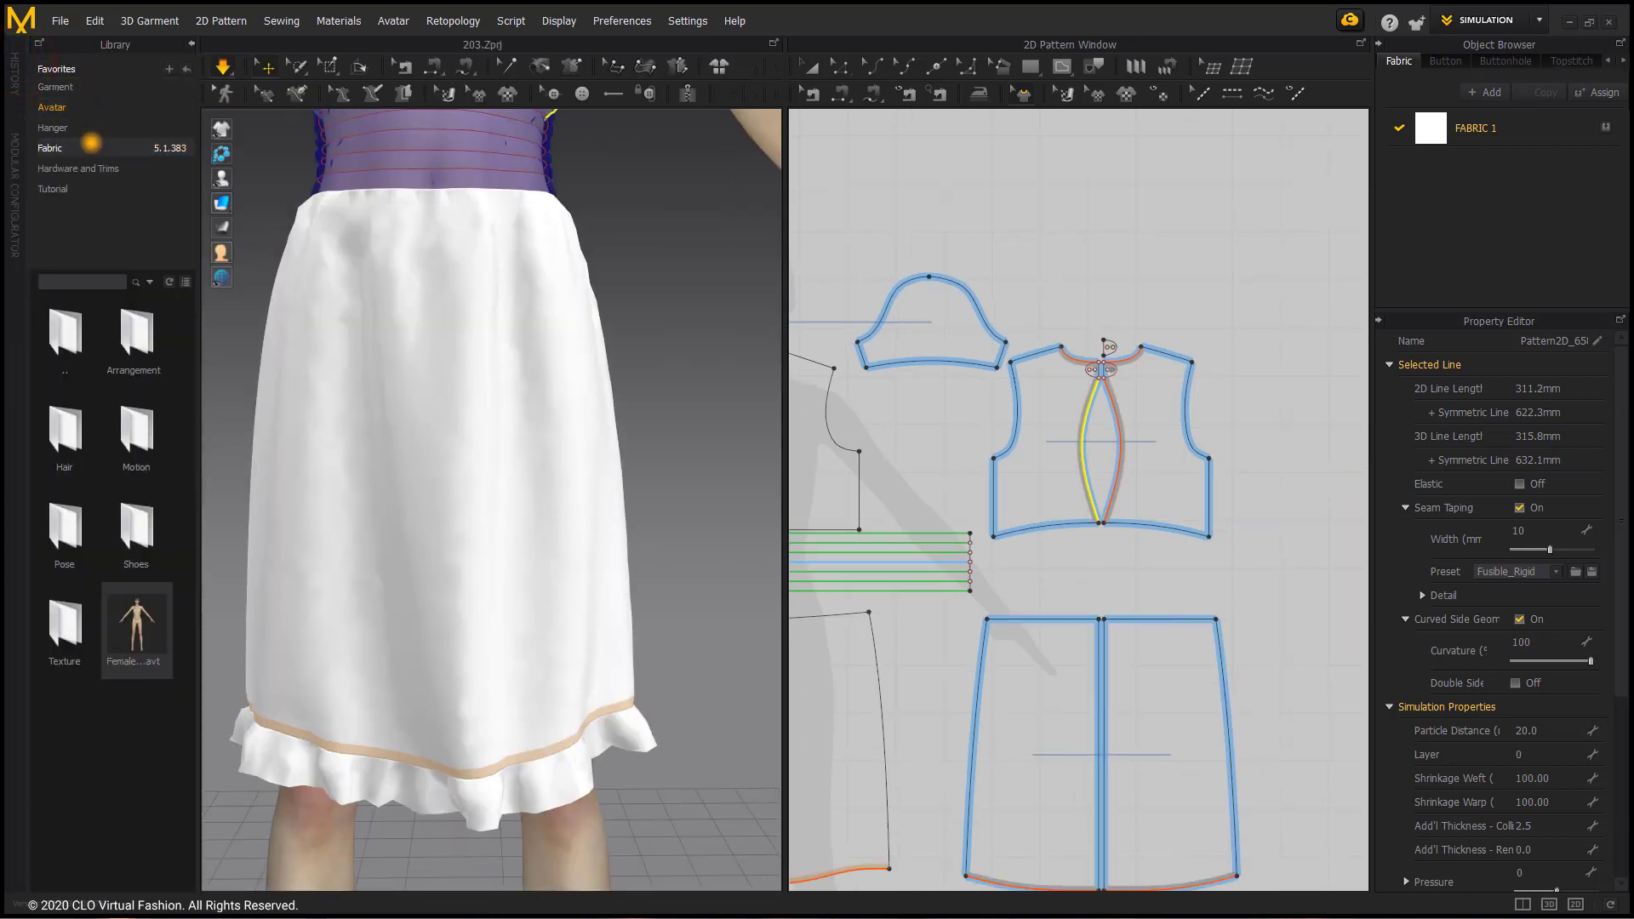
pyautogui.click(90, 147)
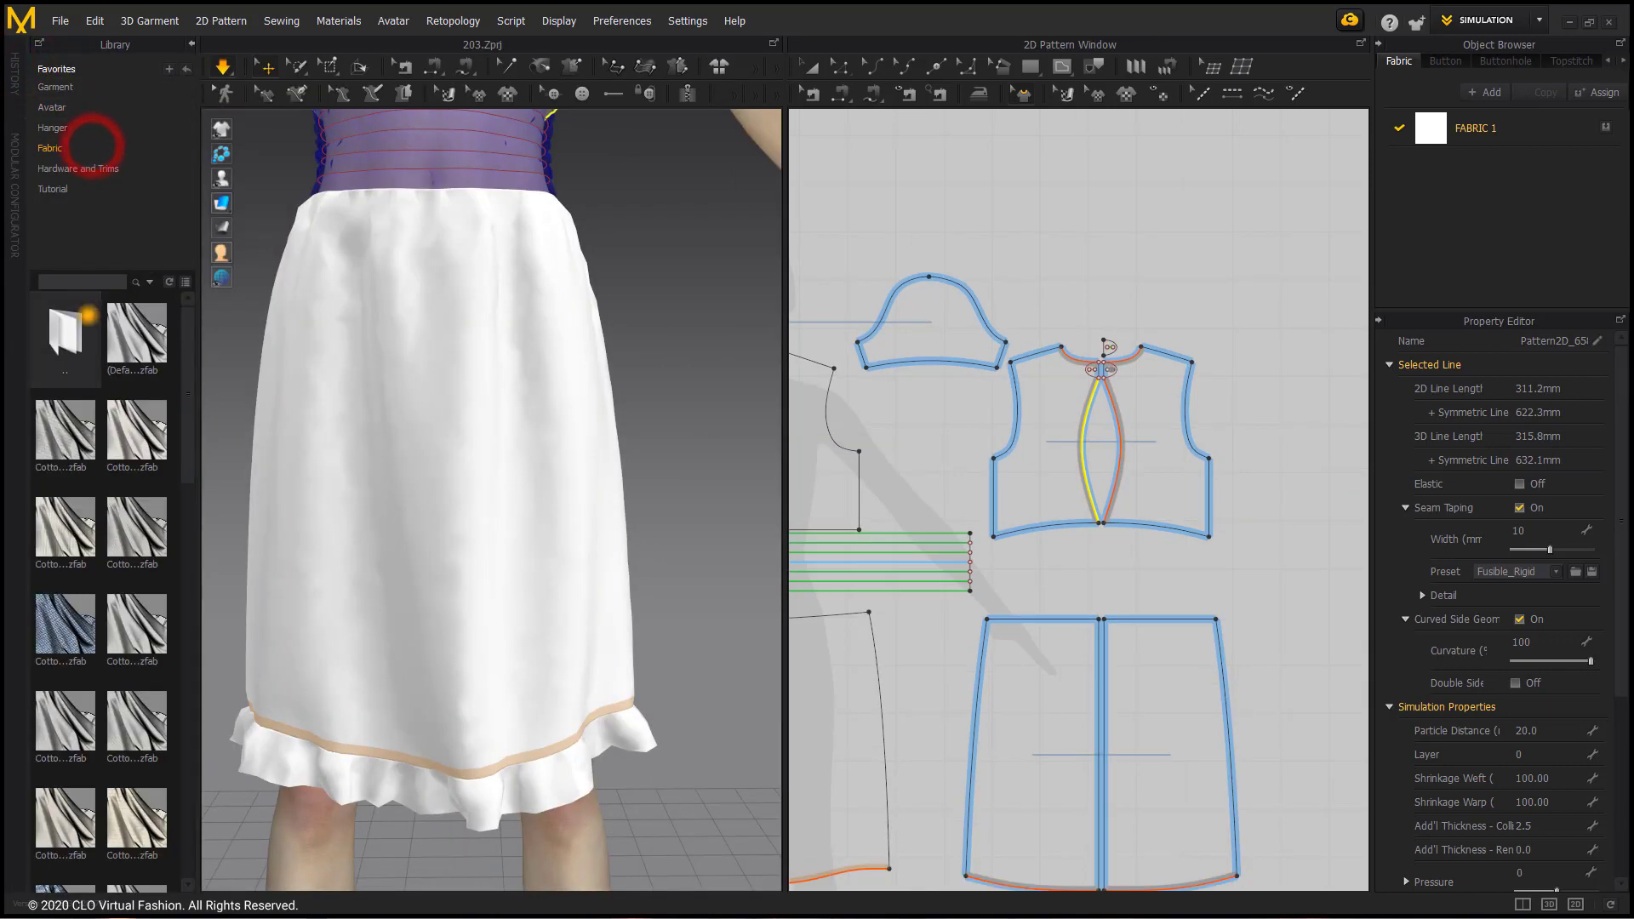
pyautogui.scroll(-3, 128, 621)
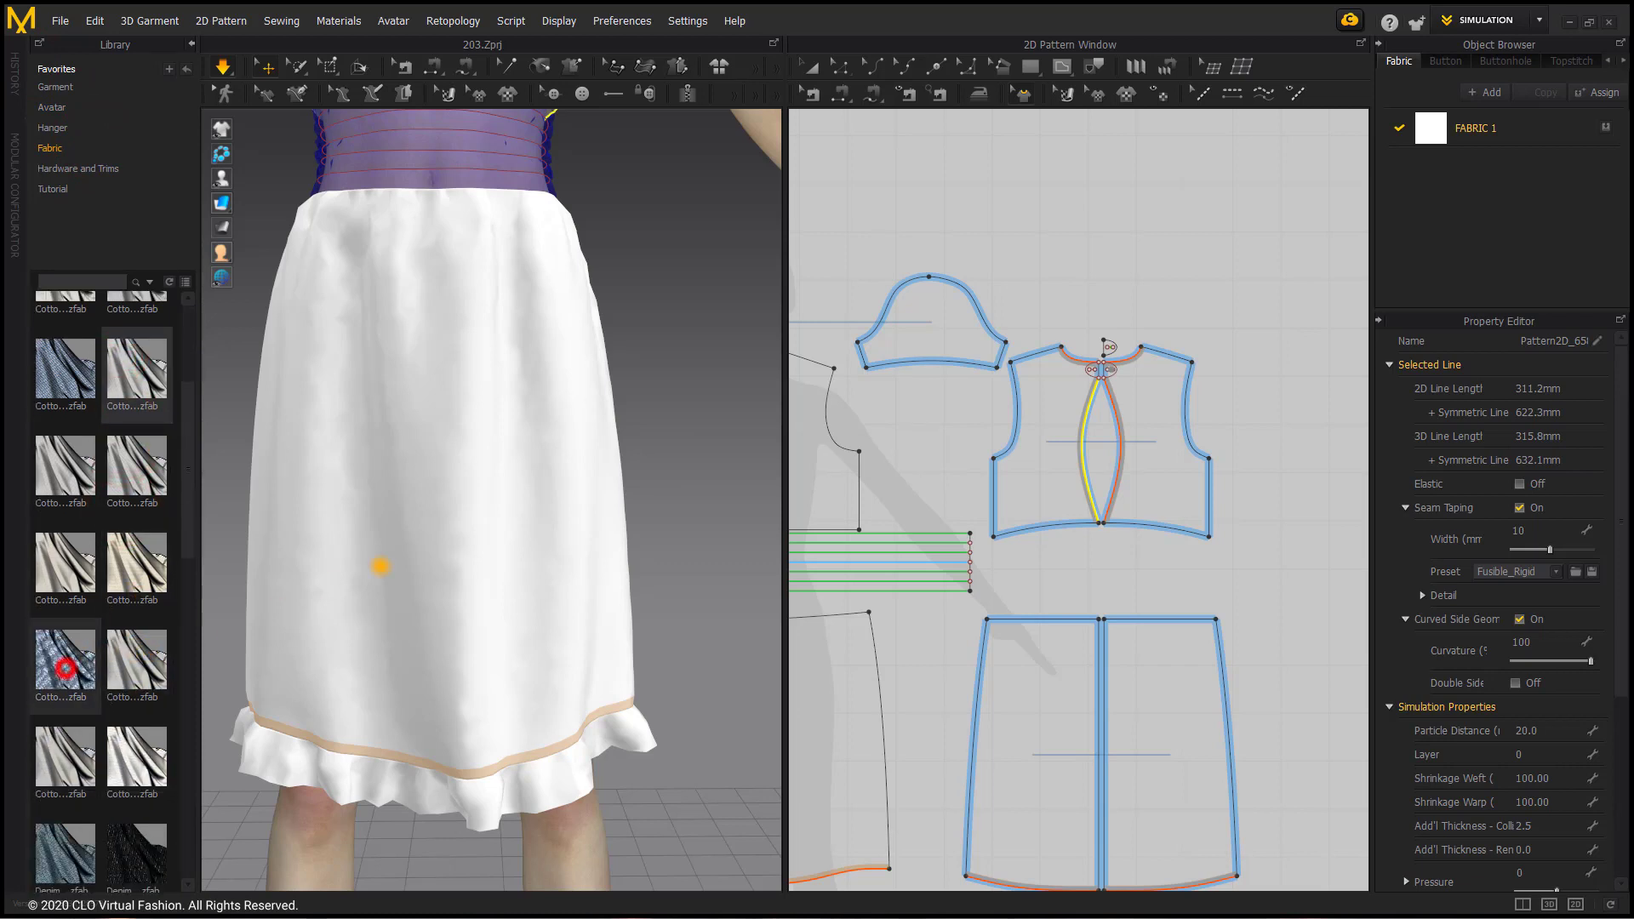
pyautogui.moveTo(380, 566); pyautogui.dragTo(375, 627)
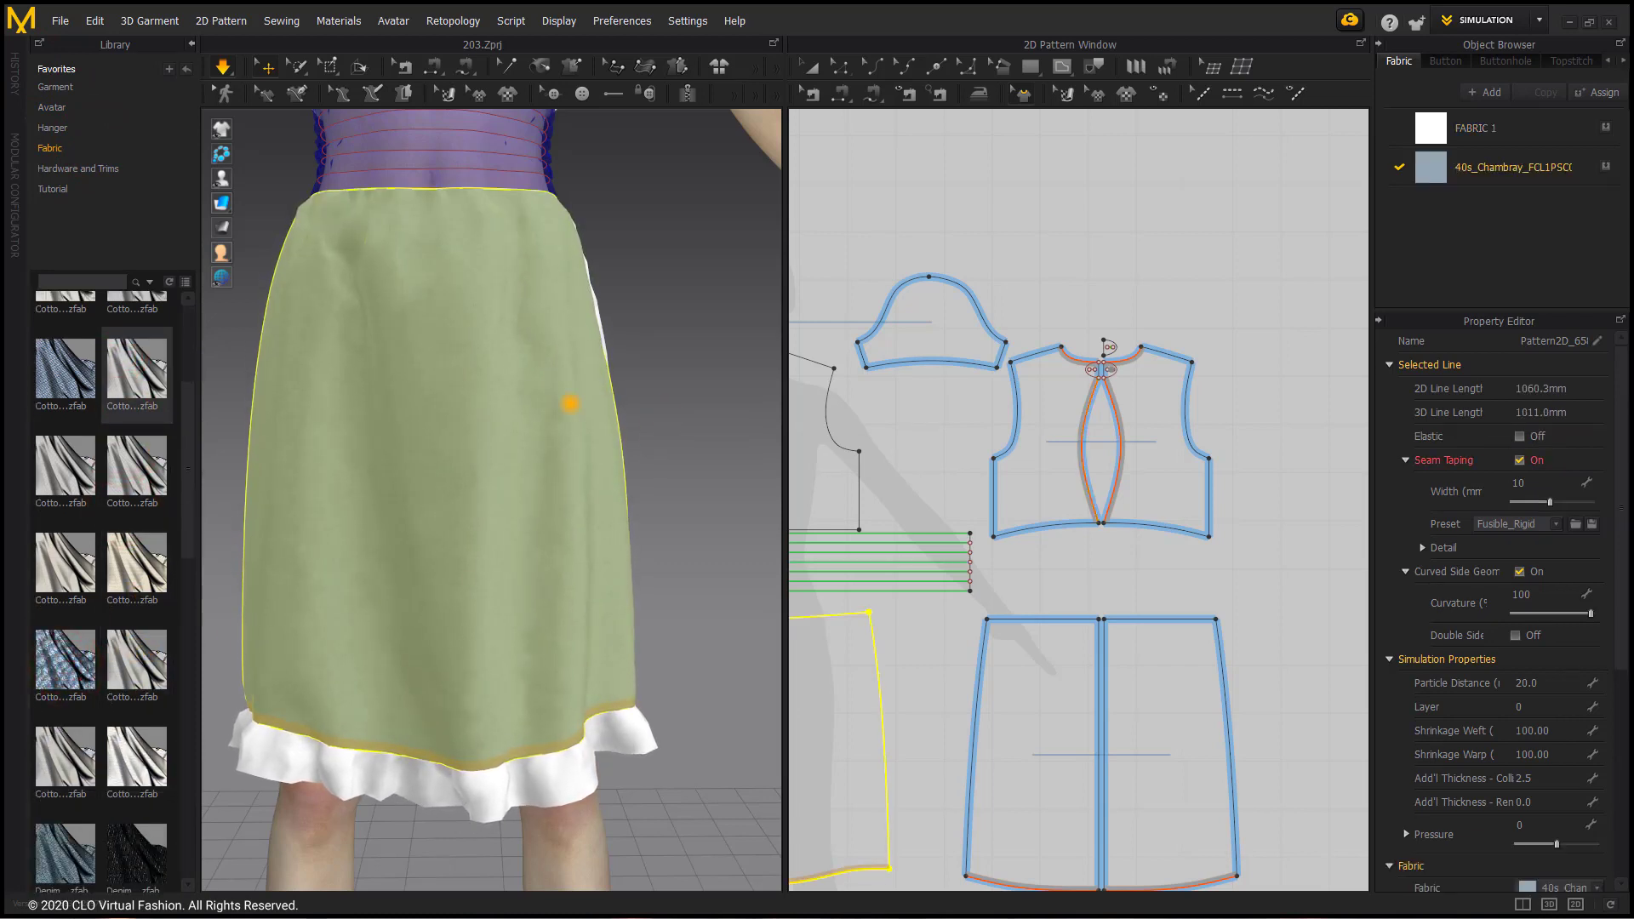
pyautogui.click(675, 368)
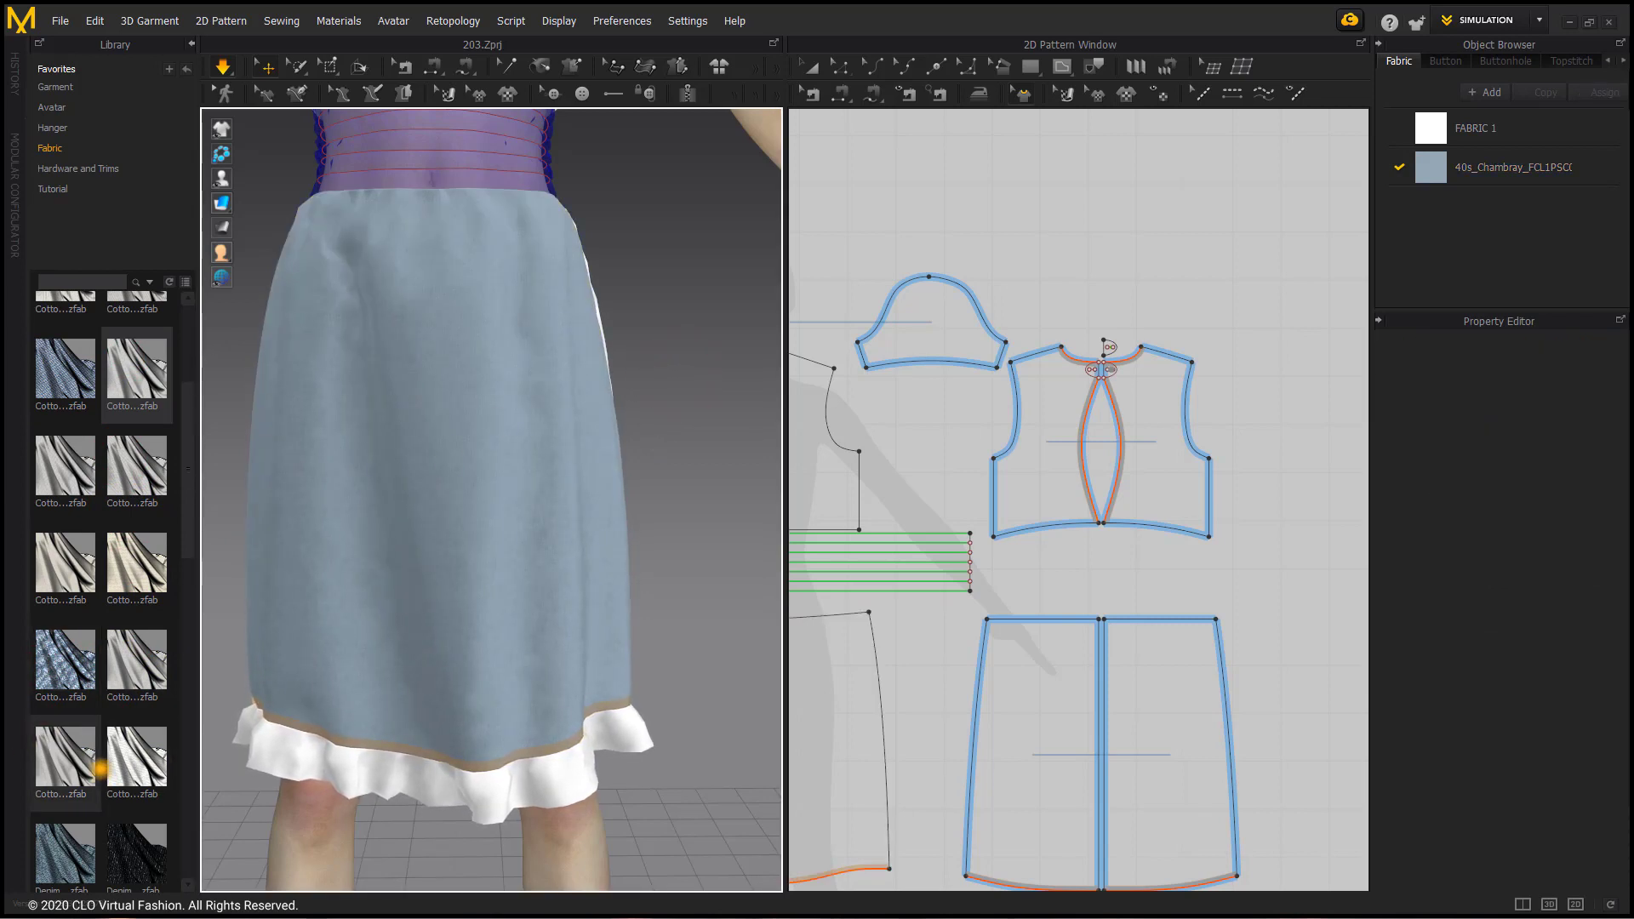
# Step: Add the Pique_Jersey knit fabric from the library to the project's fabric list
pyautogui.scroll(-4, 100, 770)
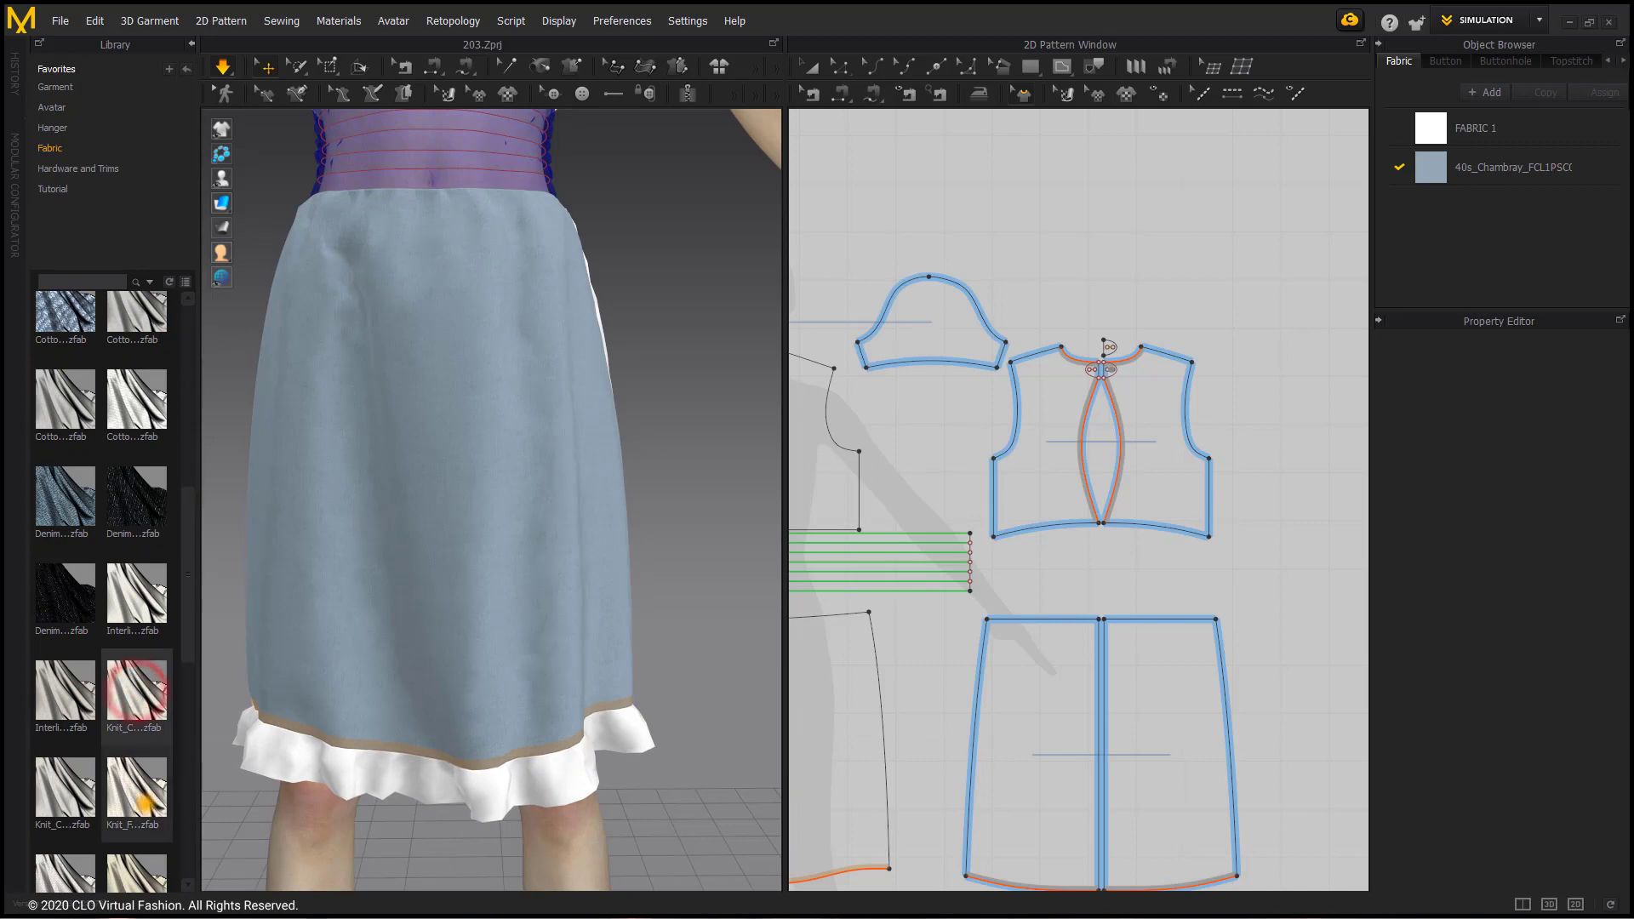
pyautogui.moveTo(146, 803)
pyautogui.scroll(-1, 146, 802)
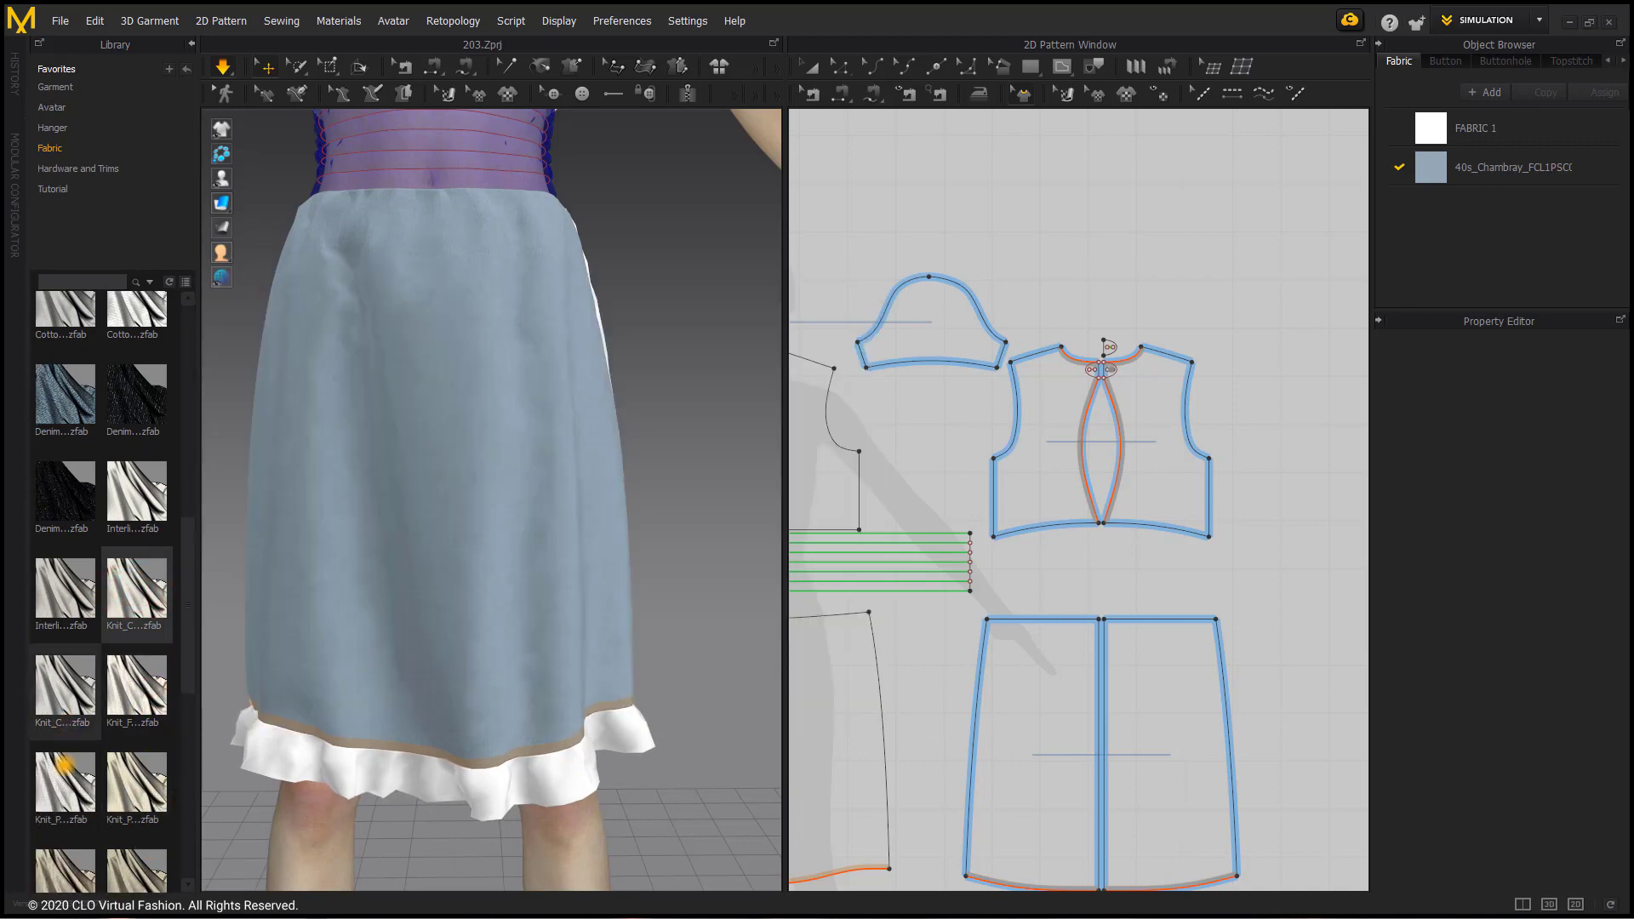
pyautogui.moveTo(73, 793)
pyautogui.moveTo(74, 794); pyautogui.dragTo(1504, 224)
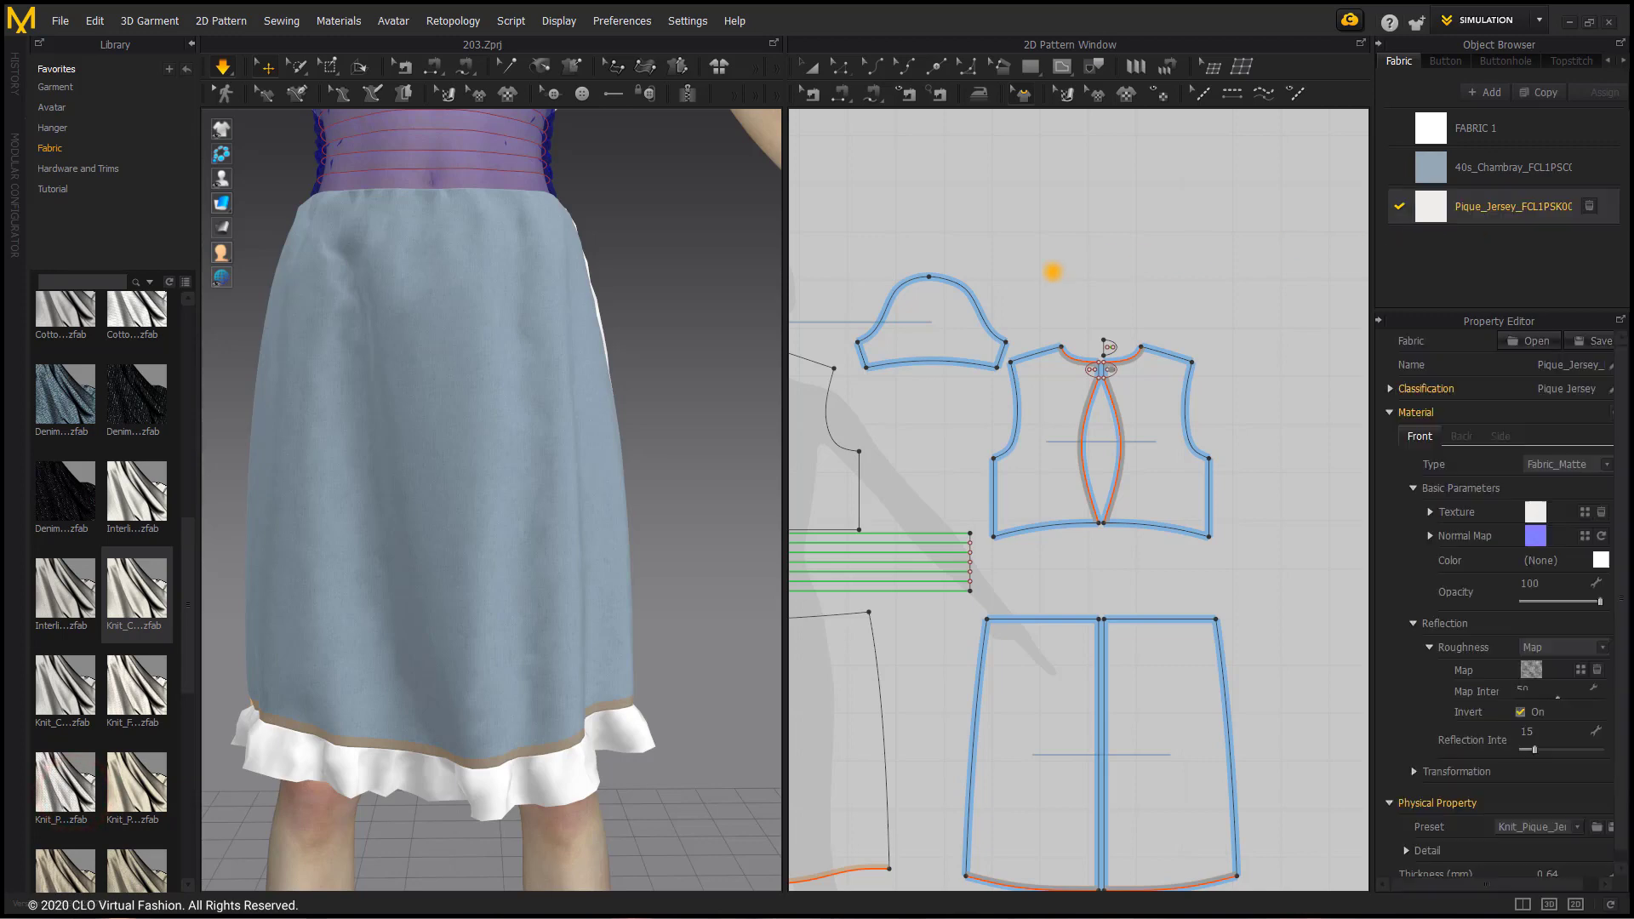
pyautogui.moveTo(77, 790)
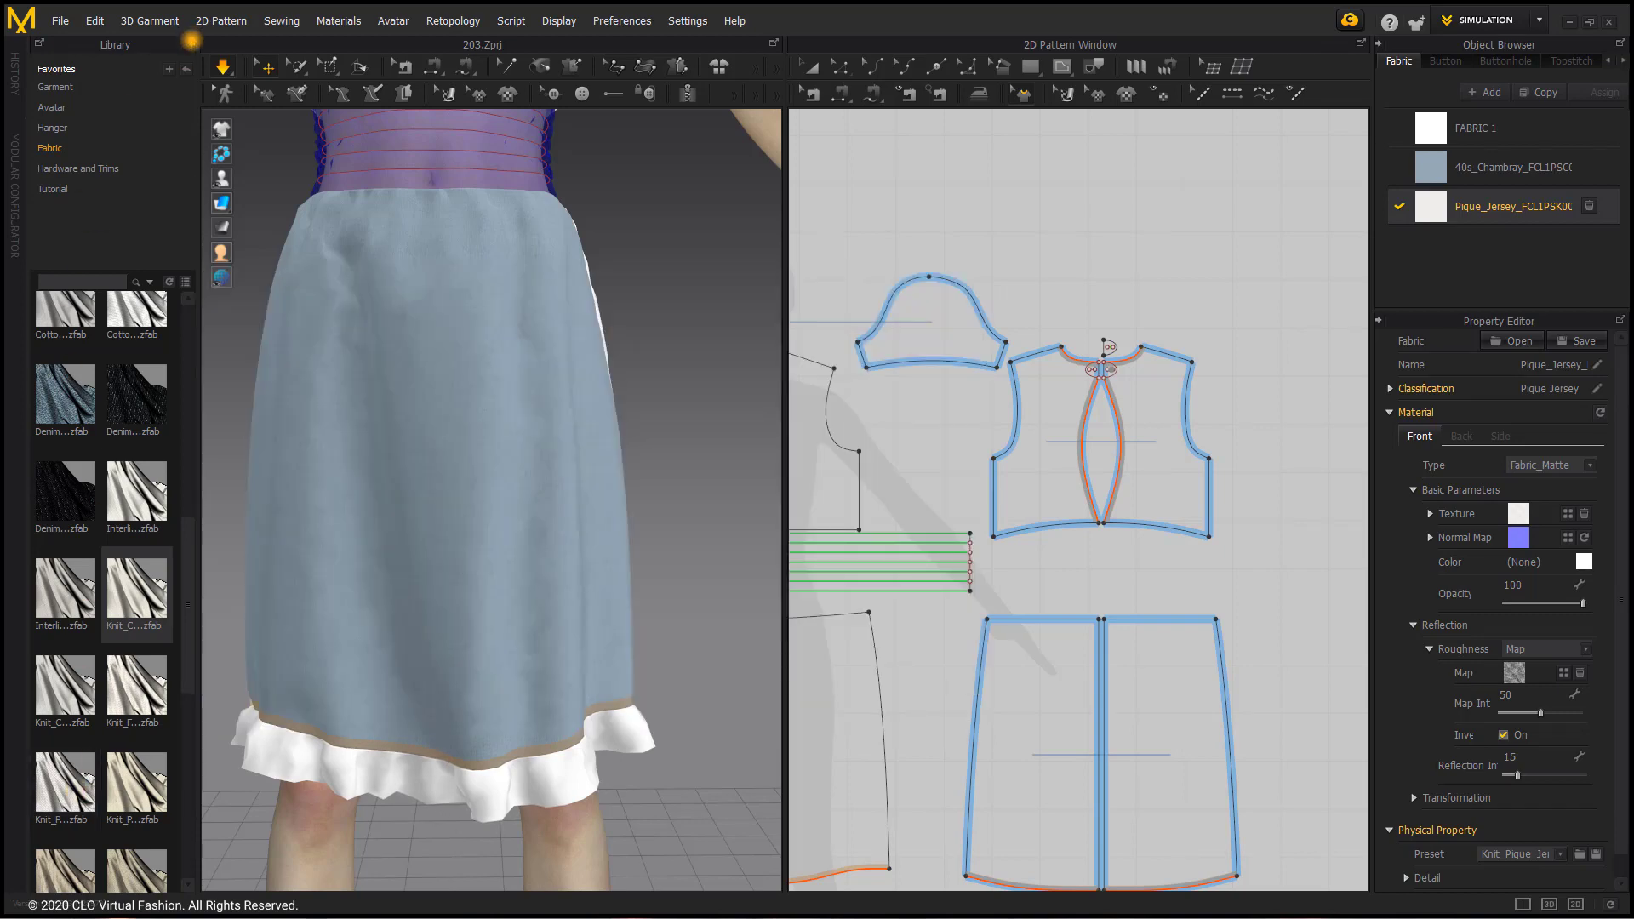
# Step: Close the library, select every pattern piece and assign the Pique_Jersey fabric to the whole dress
pyautogui.click(190, 41)
pyautogui.scroll(-3, 432, 281)
pyautogui.moveTo(434, 299); pyautogui.dragTo(479, 435, button='middle')
pyautogui.scroll(-2, 468, 482)
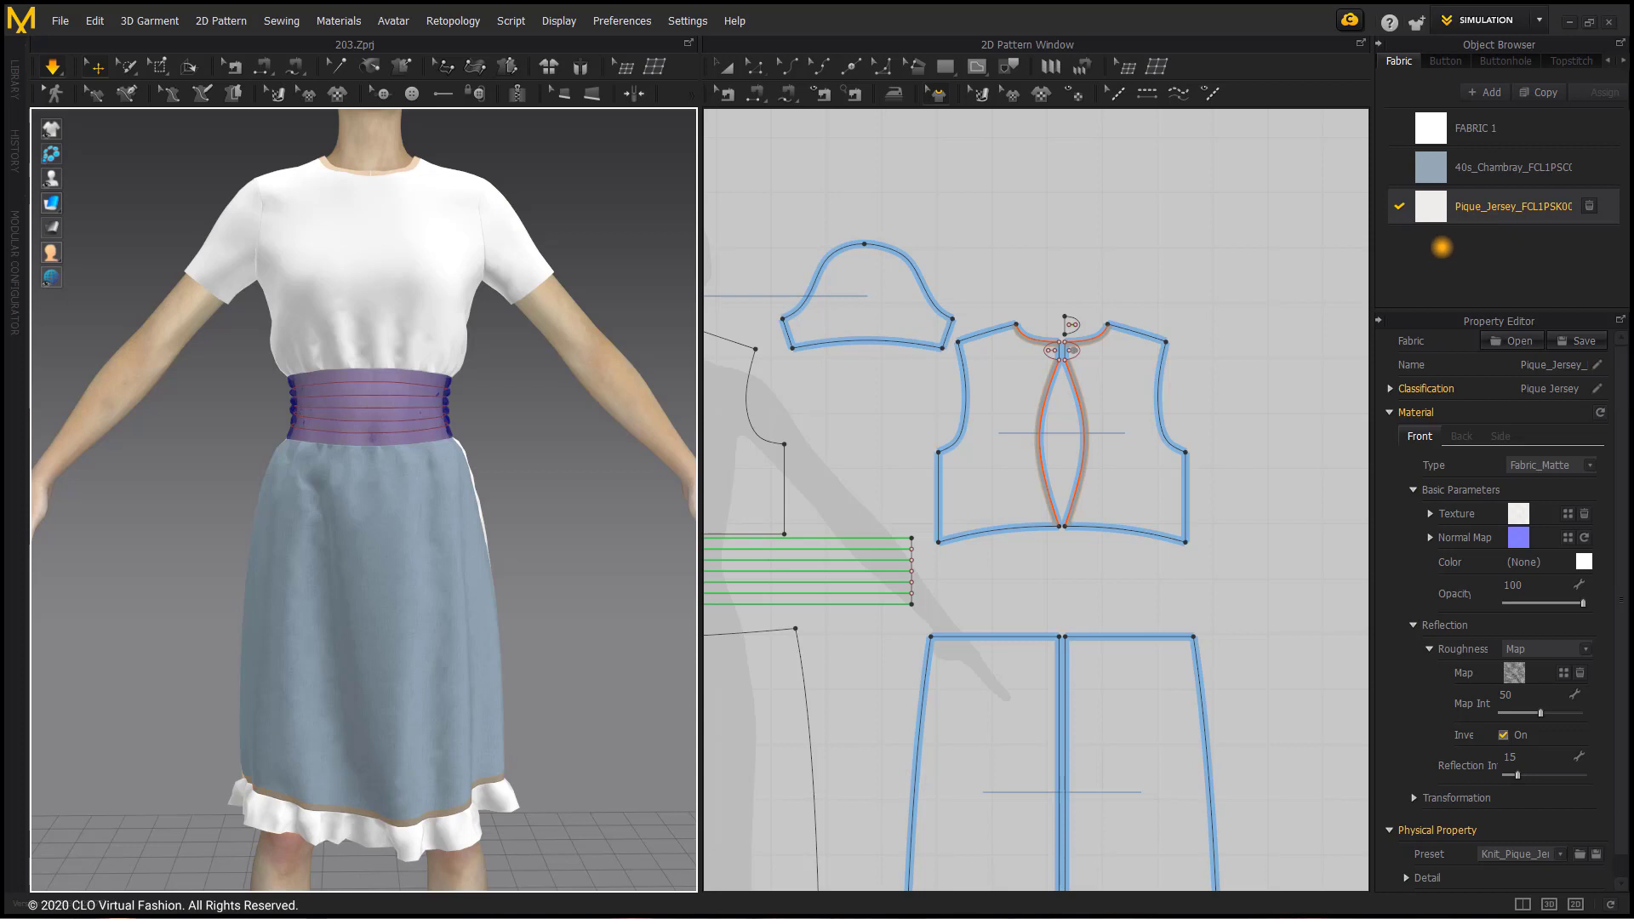
pyautogui.hotkey('ctrl', 'a')
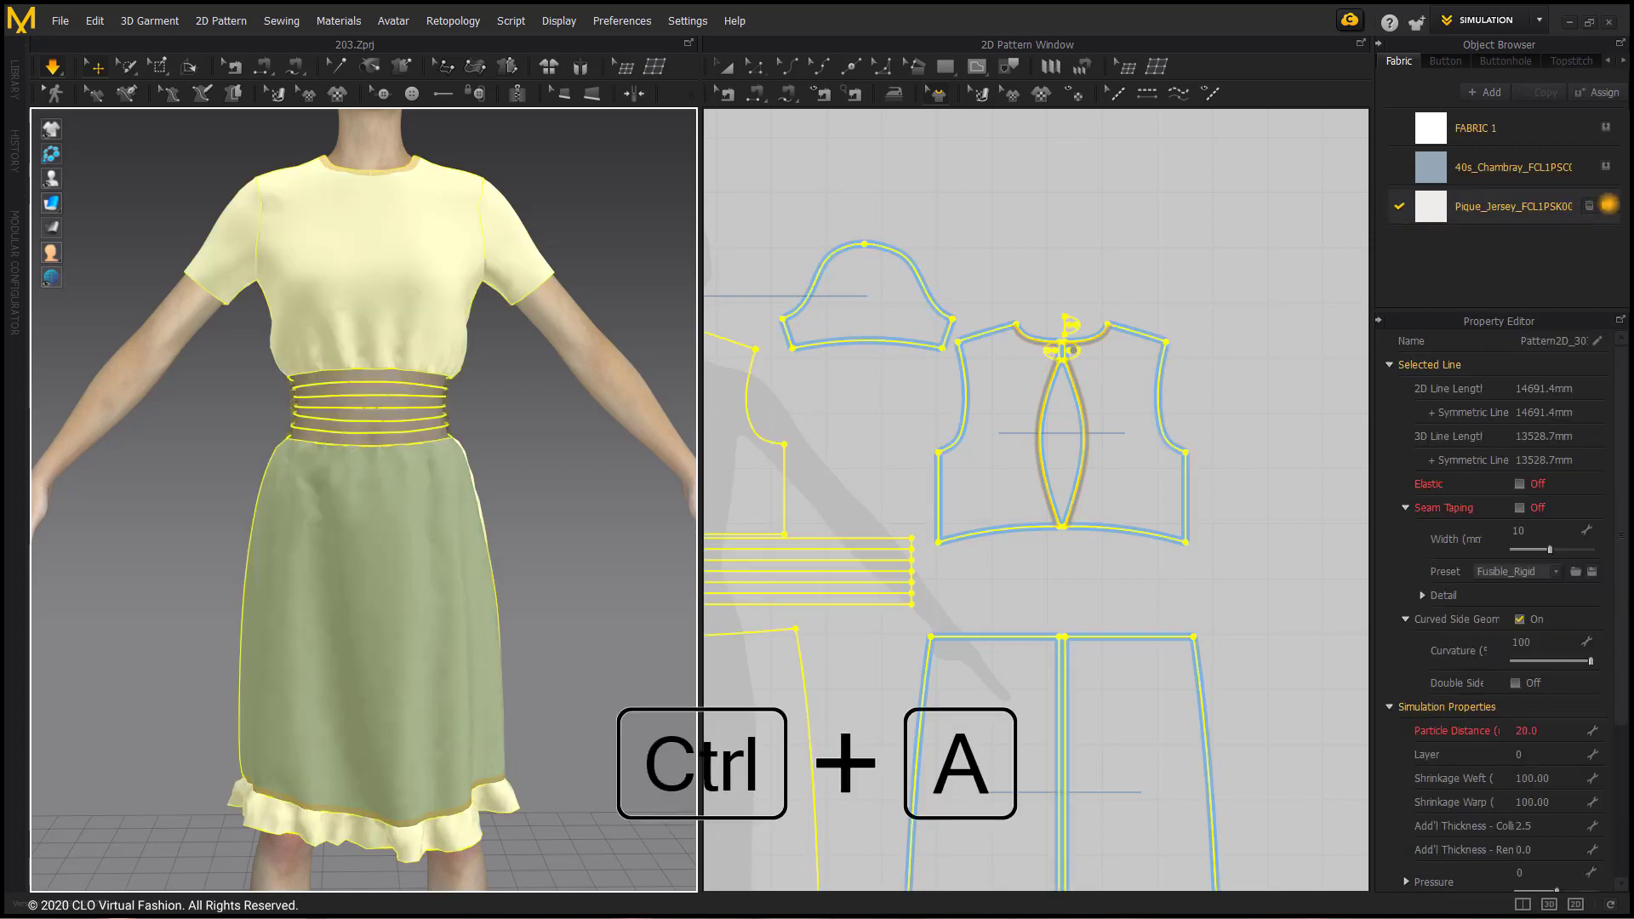
pyautogui.click(1607, 206)
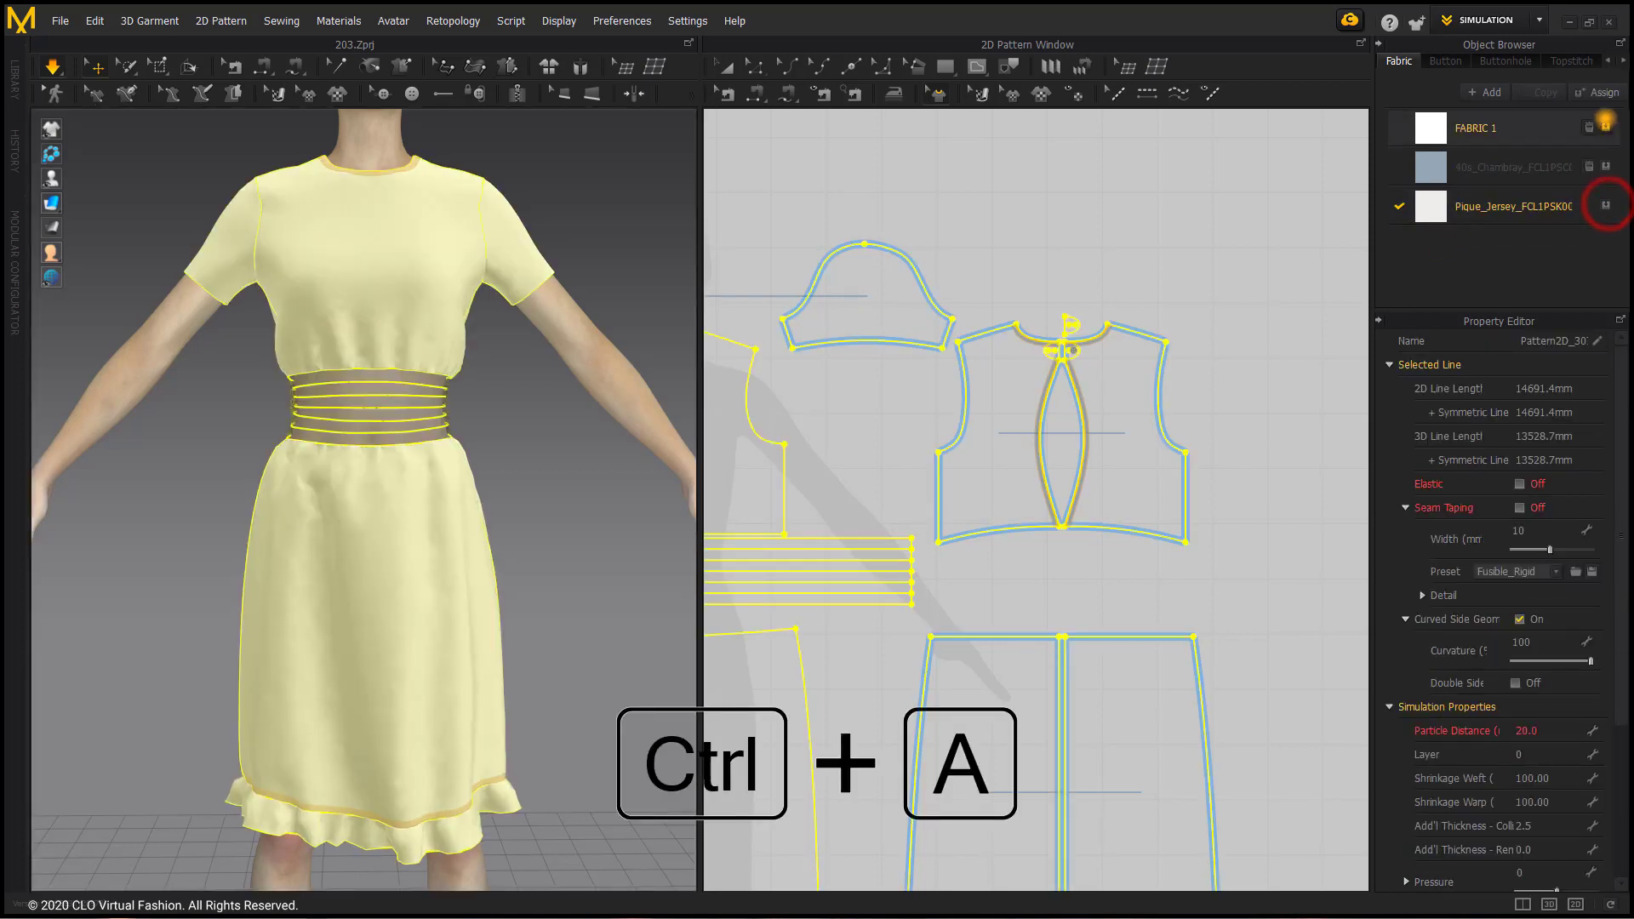
# Step: Delete the unused FABRIC 1 and 40s_Chambray fabrics from the project's fabric list
pyautogui.click(1590, 127)
pyautogui.click(1589, 127)
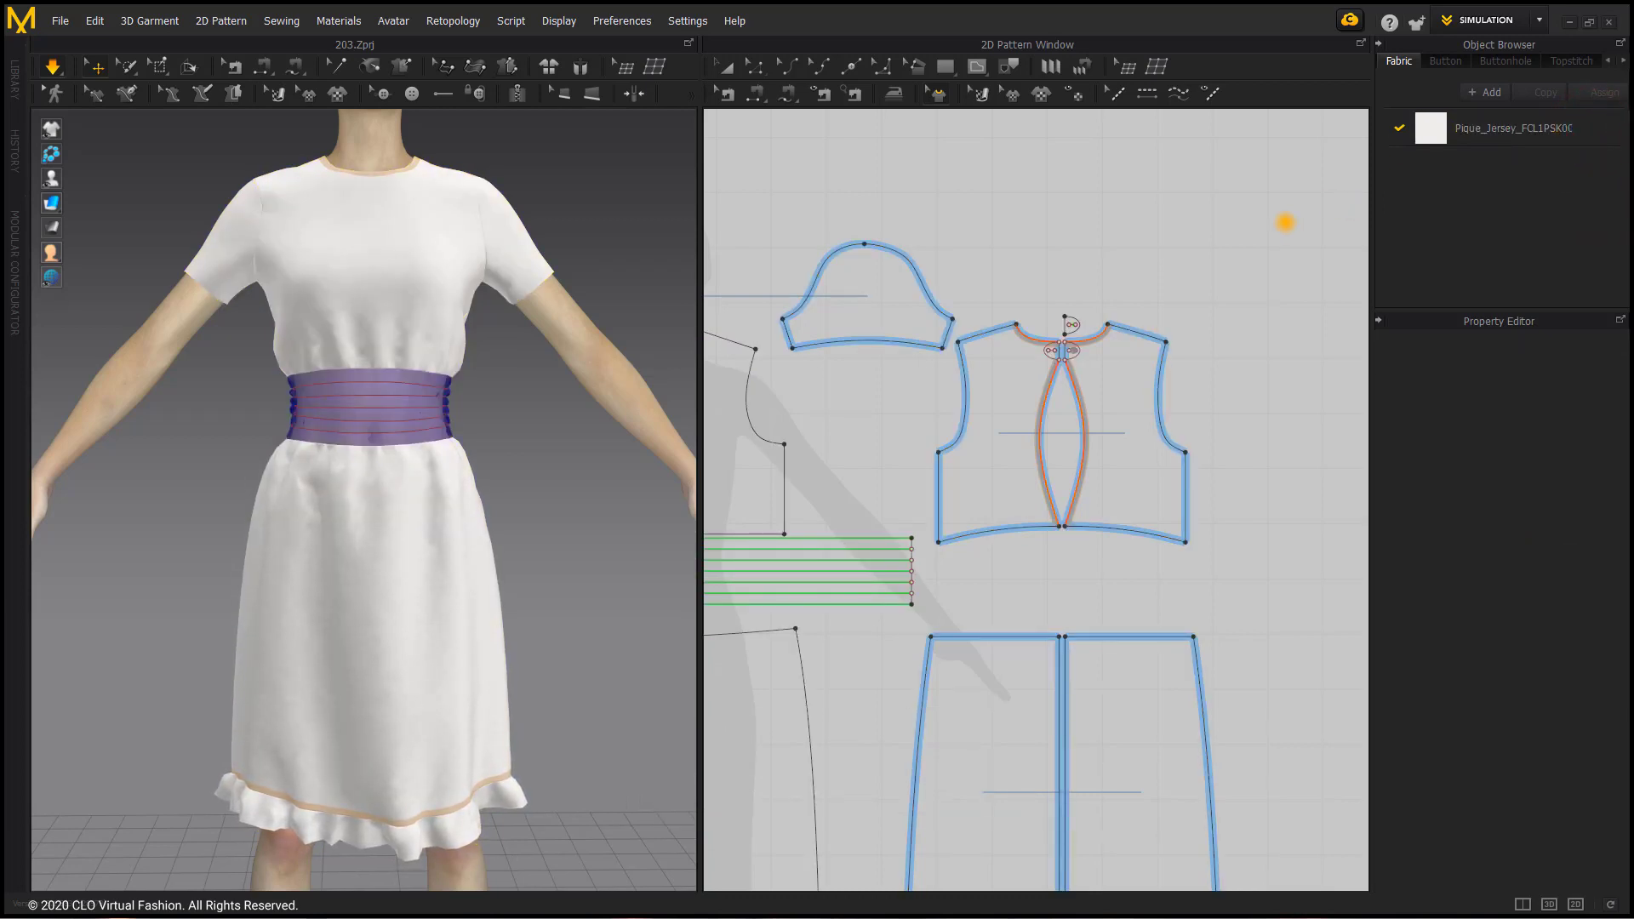
pyautogui.click(1432, 174)
# Step: Set the Pique_Jersey fabric's color to the muted blue #72AACC
pyautogui.click(1430, 128)
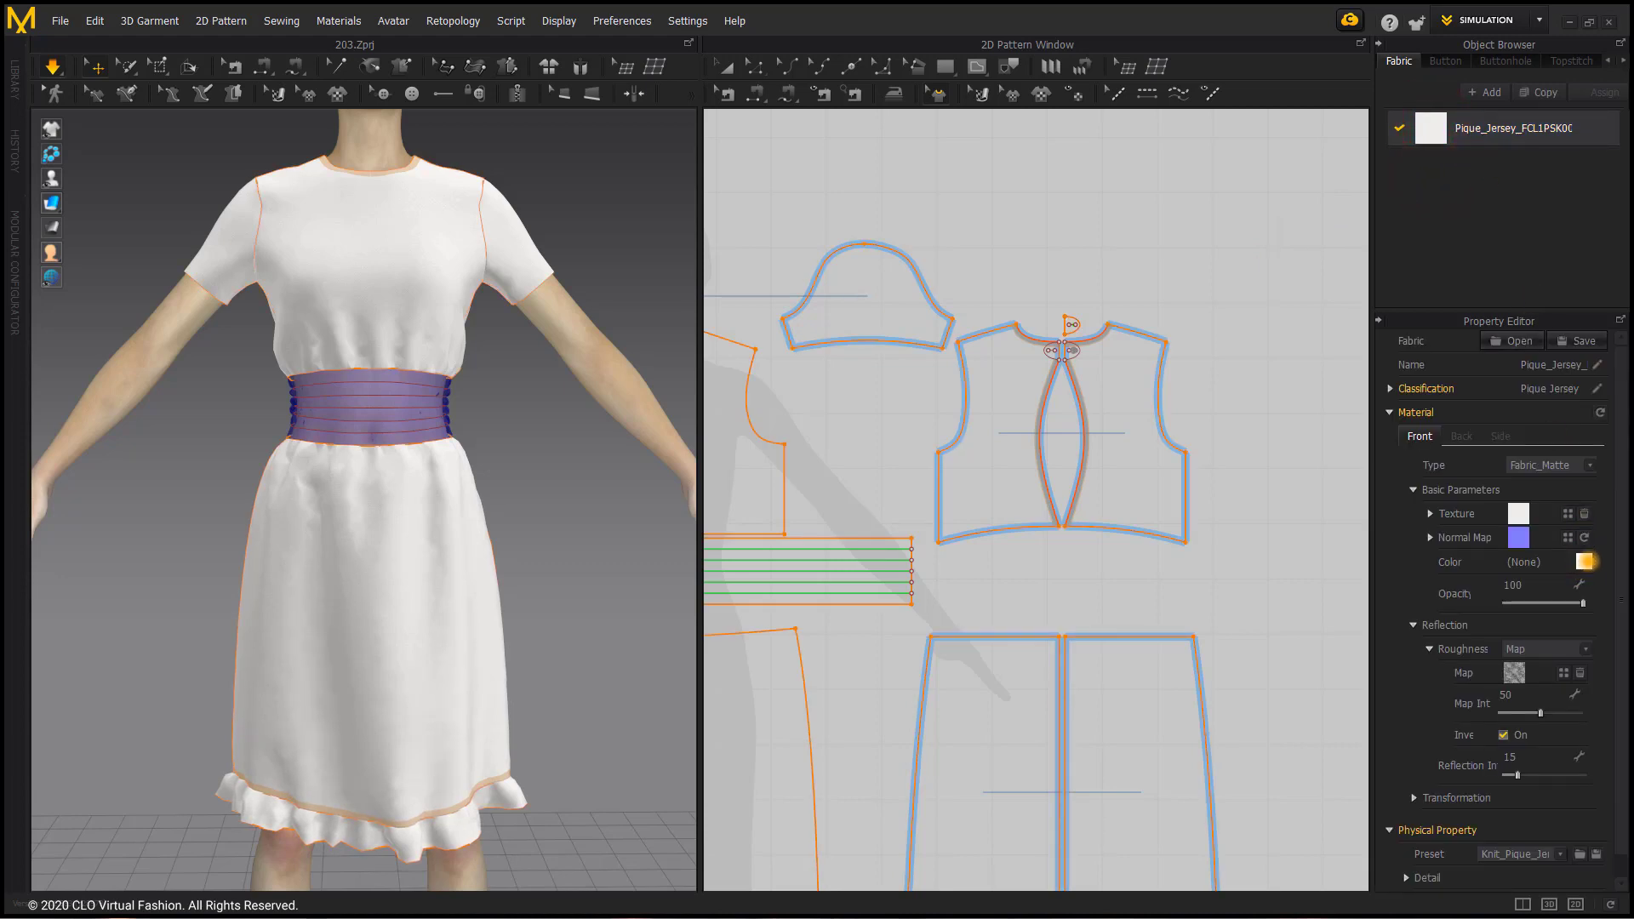
pyautogui.click(1584, 562)
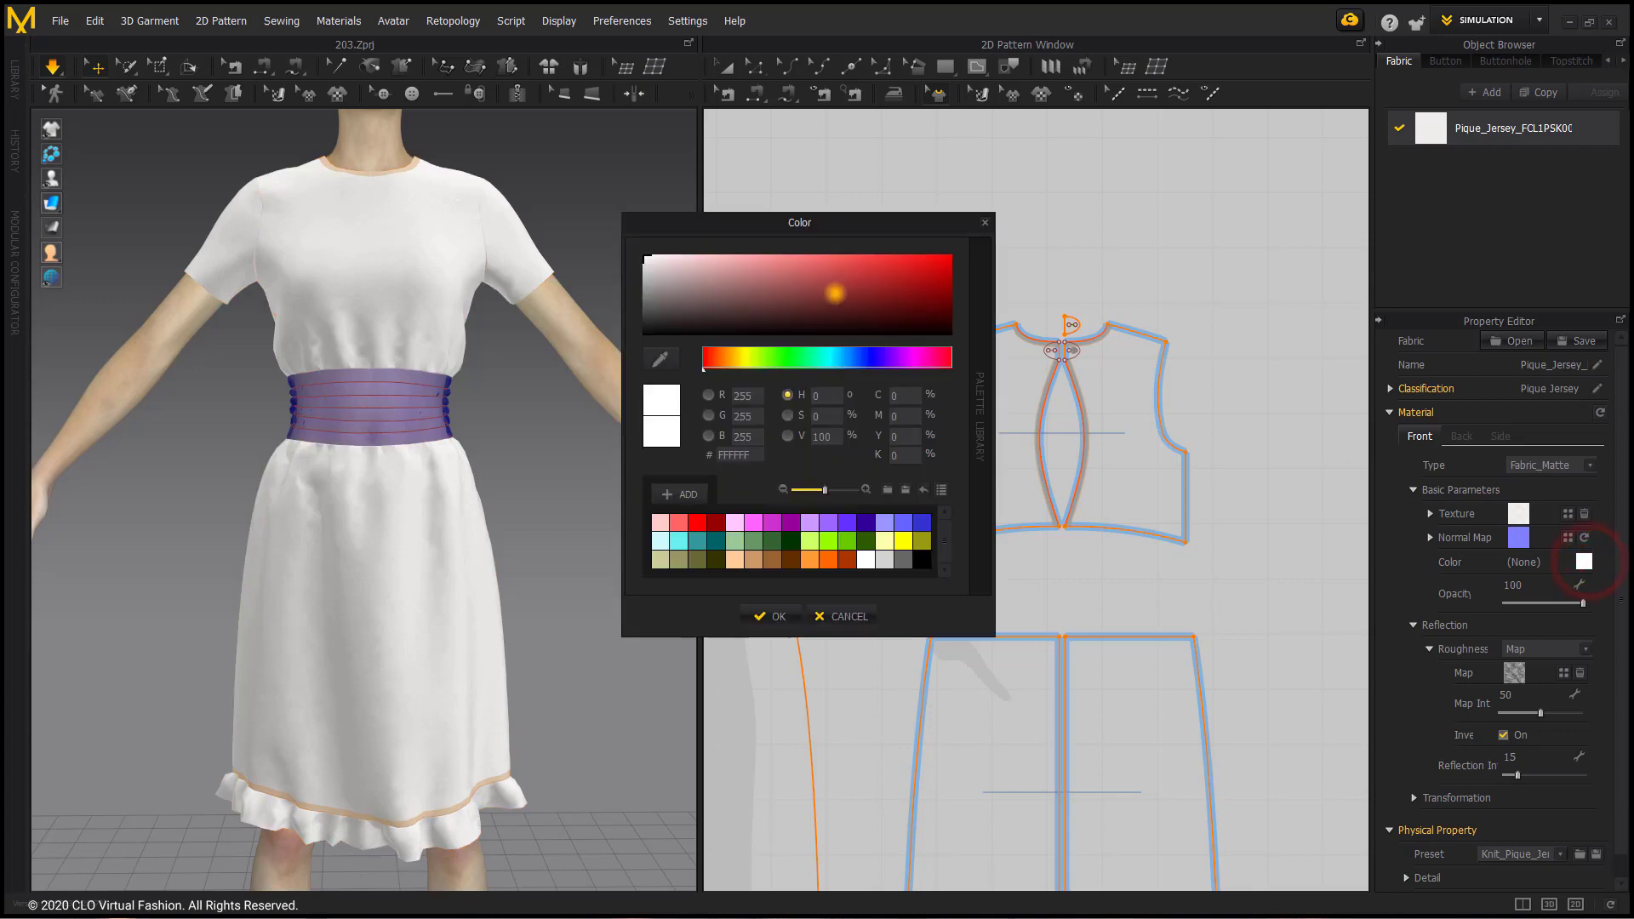
pyautogui.moveTo(824, 368); pyautogui.dragTo(847, 368)
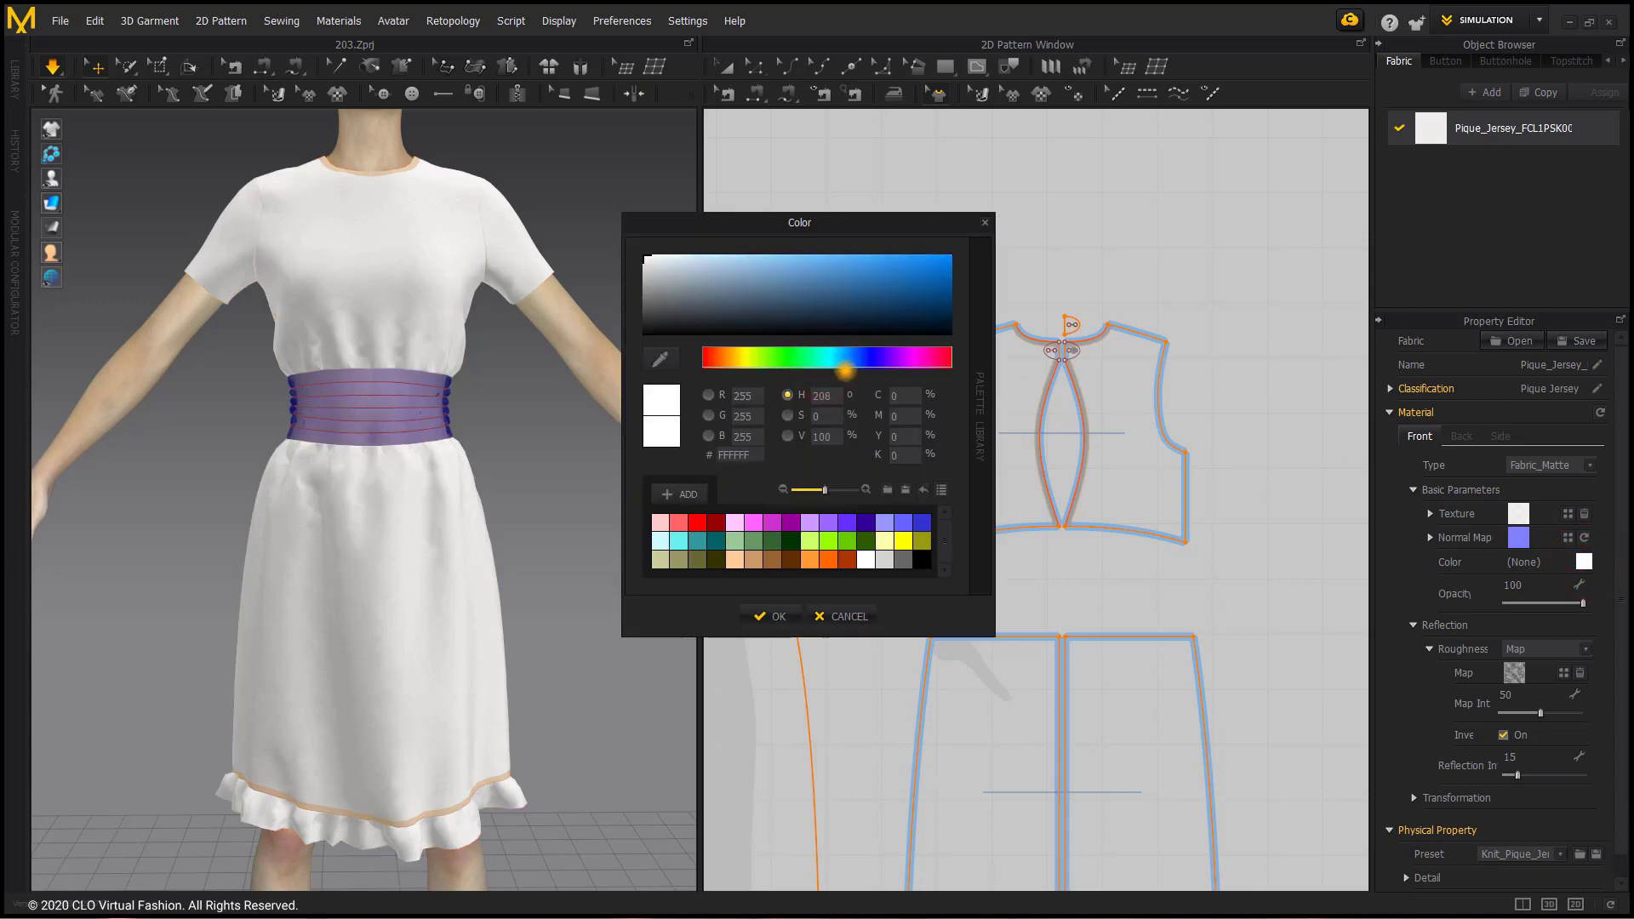
pyautogui.moveTo(854, 267); pyautogui.dragTo(776, 244)
pyautogui.moveTo(837, 359); pyautogui.dragTo(843, 361)
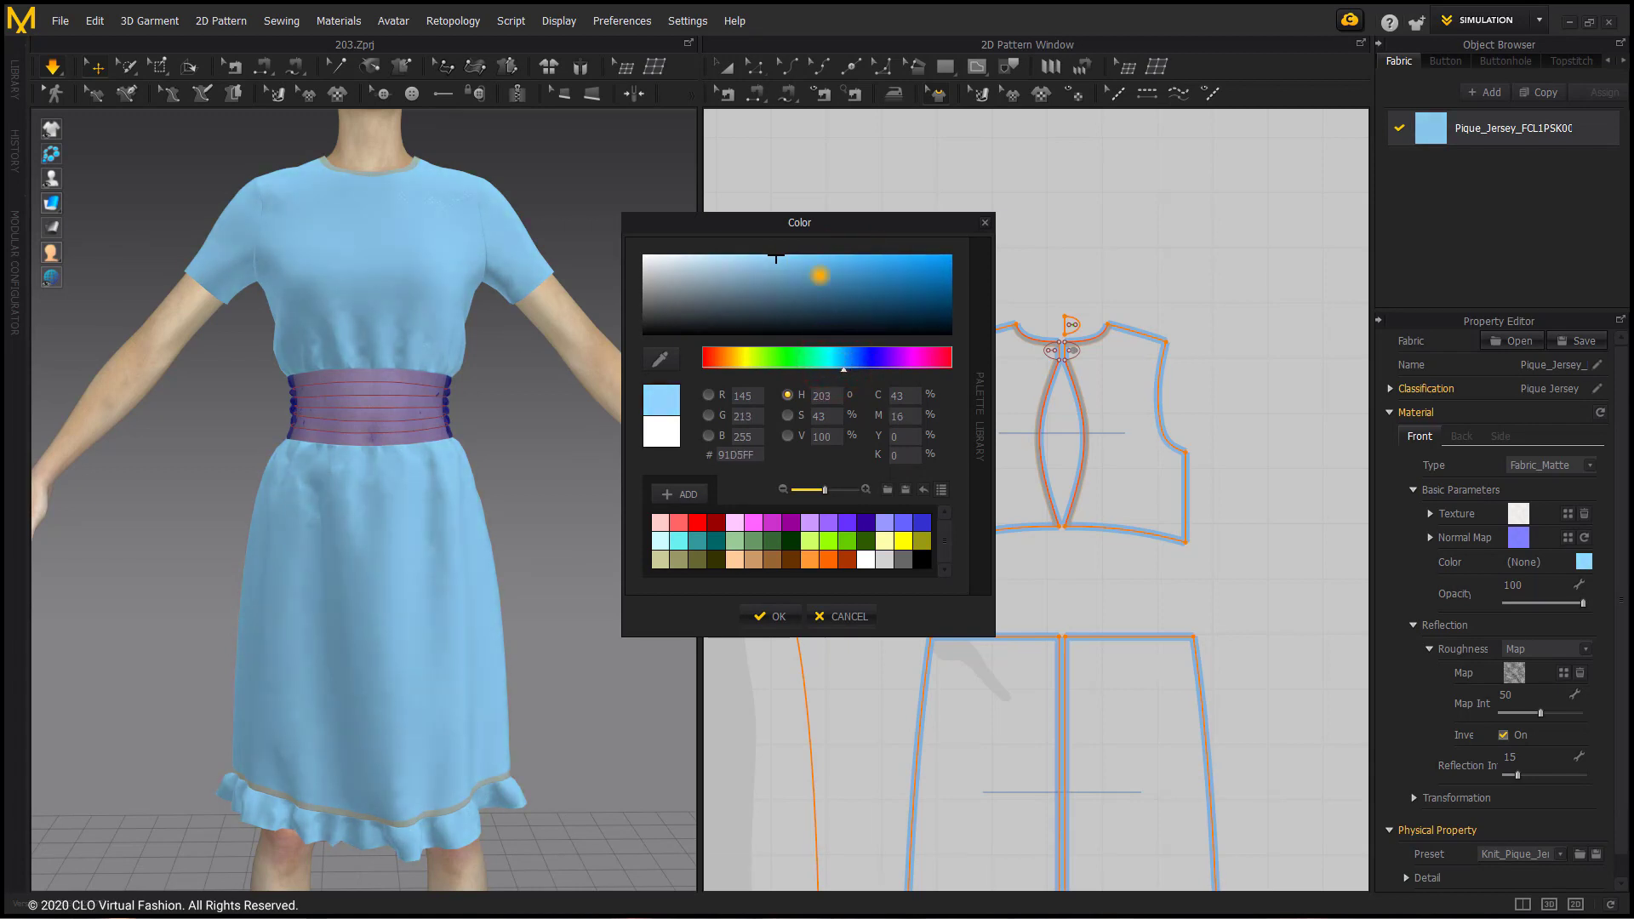
pyautogui.moveTo(781, 258)
pyautogui.mouseDown()
pyautogui.moveTo(784, 246)
pyautogui.moveTo(798, 273)
pyautogui.moveTo(779, 271)
pyautogui.mouseUp()
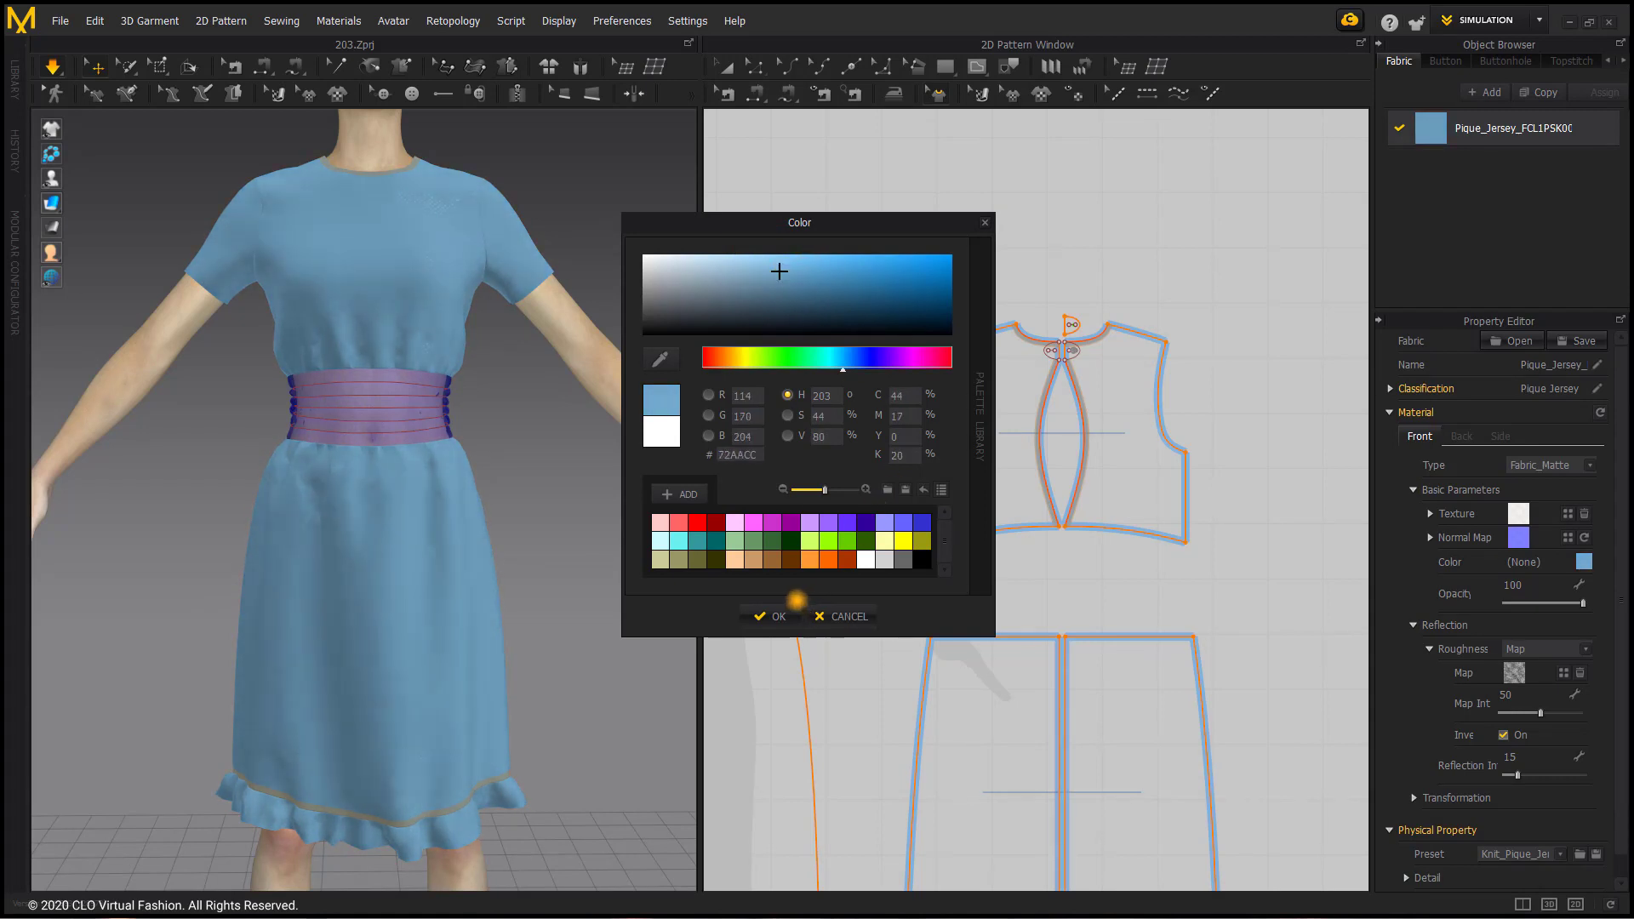
pyautogui.click(775, 614)
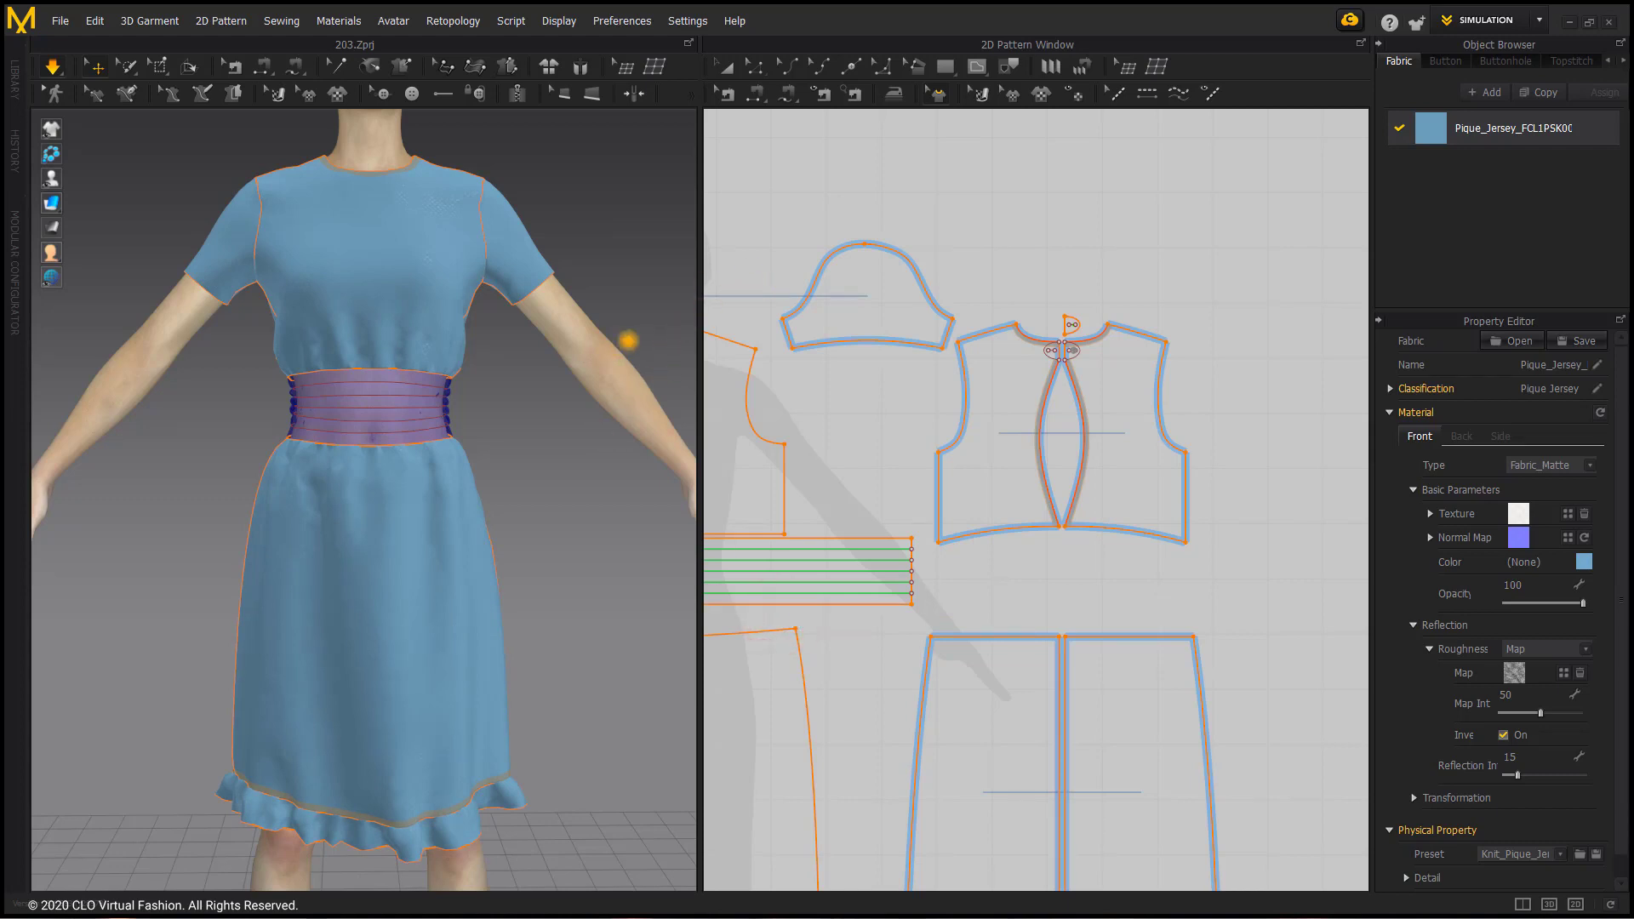
# Step: Deselect the garment and examine the knit texture on the front skirt up close in 3D
pyautogui.click(569, 233)
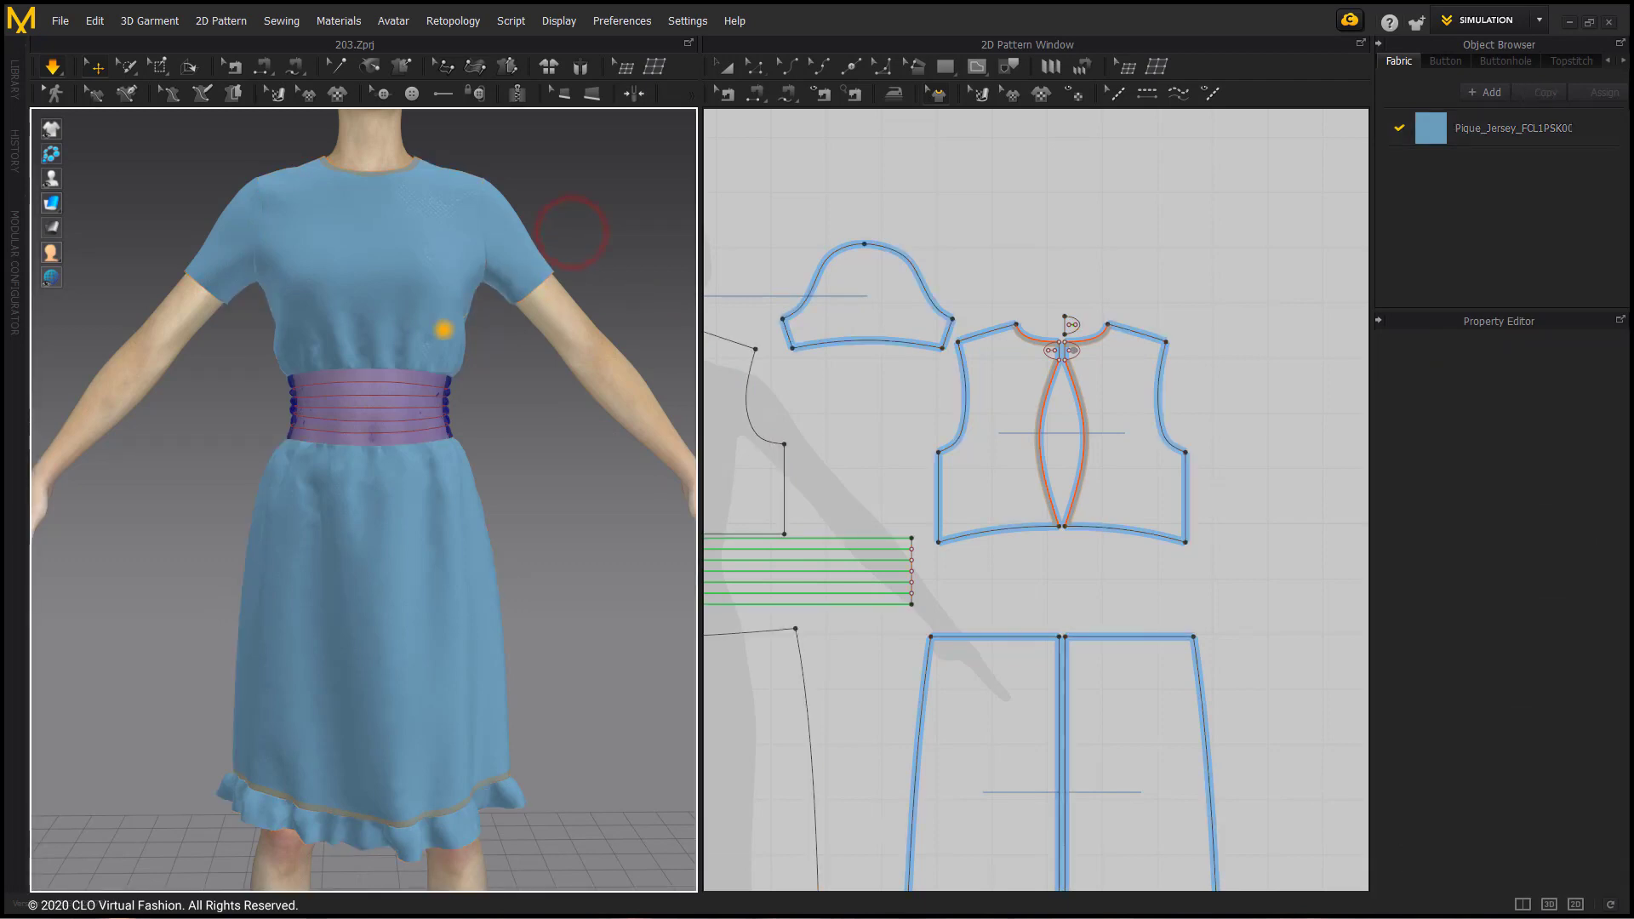
pyautogui.scroll(3, 410, 346)
pyautogui.scroll(4, 406, 350)
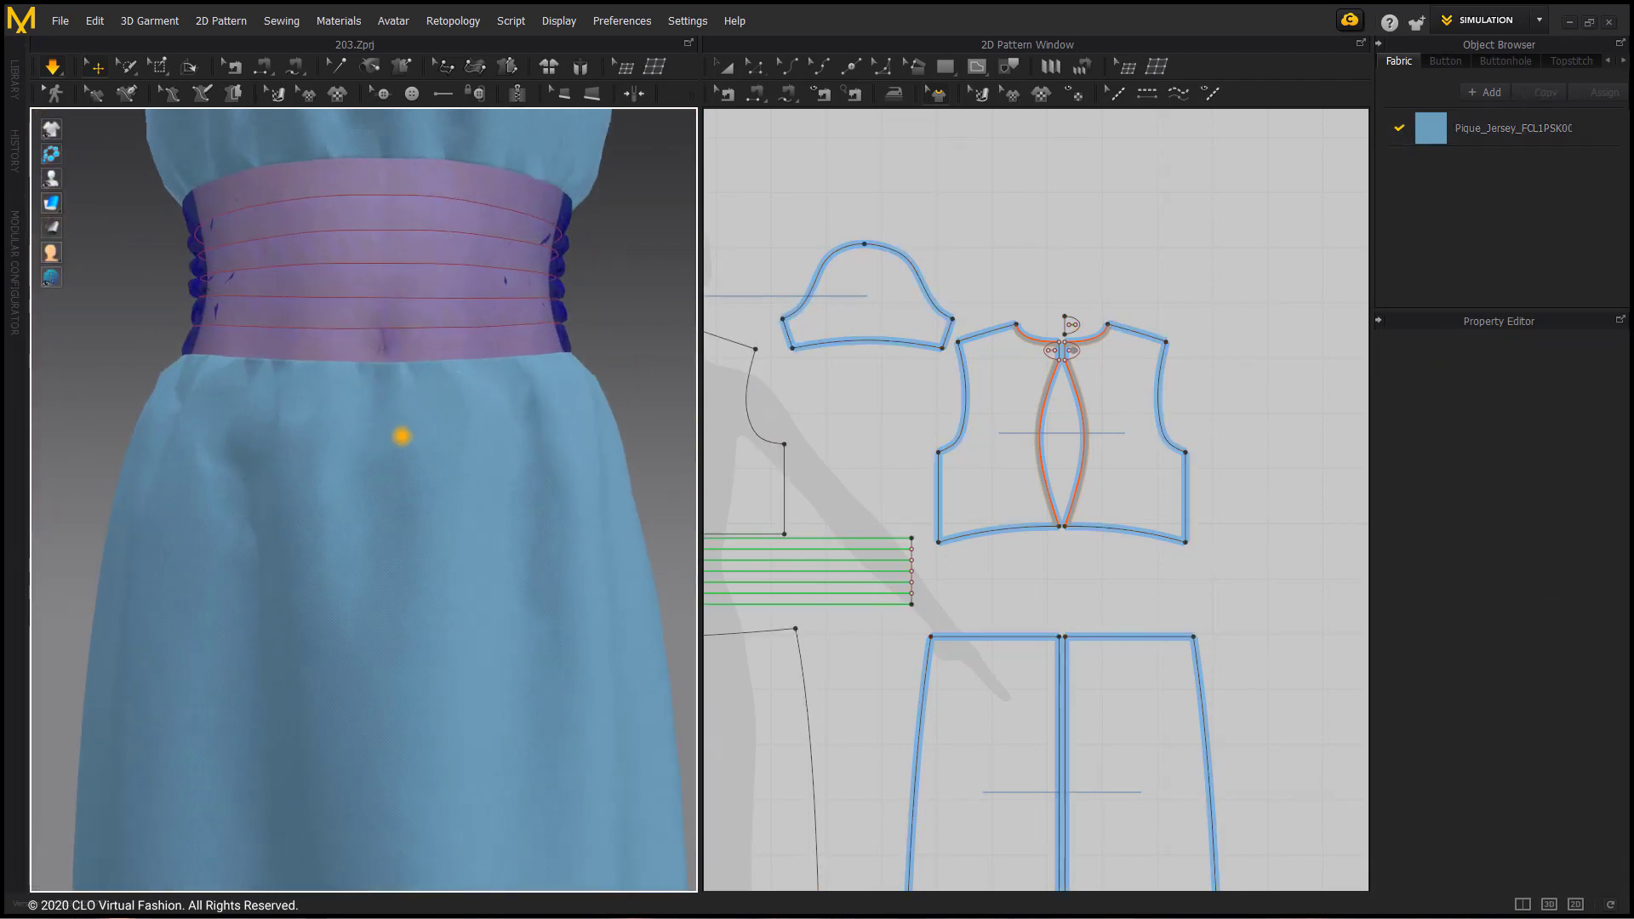
pyautogui.scroll(3, 400, 432)
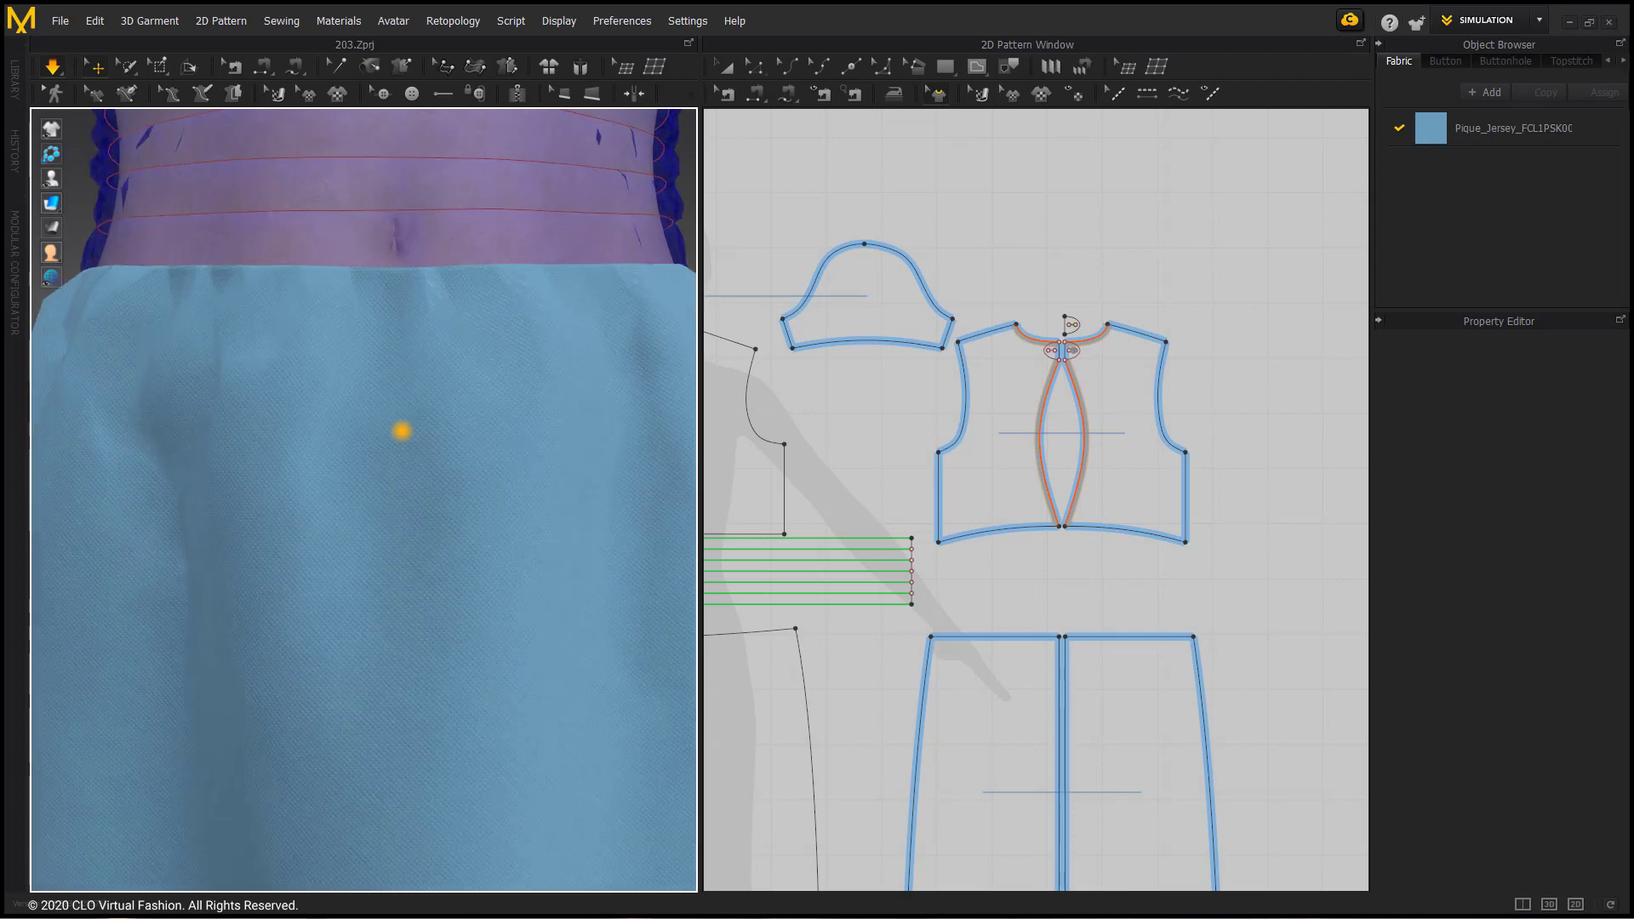
pyautogui.scroll(2, 428, 424)
pyautogui.scroll(2, 474, 500)
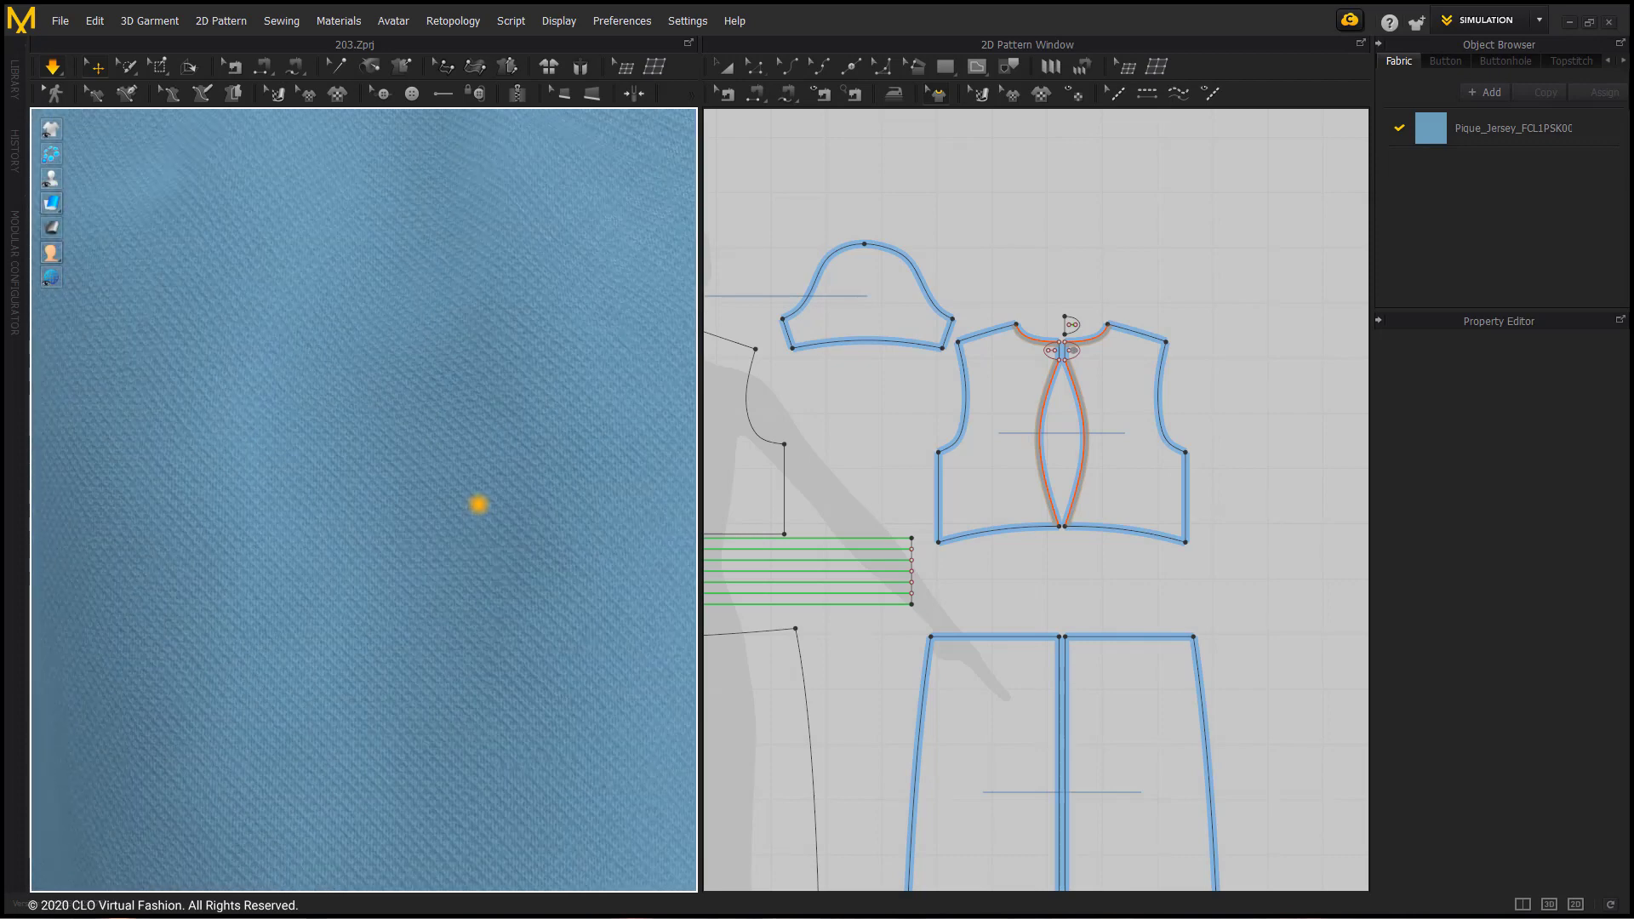
pyautogui.scroll(-2, 471, 487)
pyautogui.scroll(-8, 471, 487)
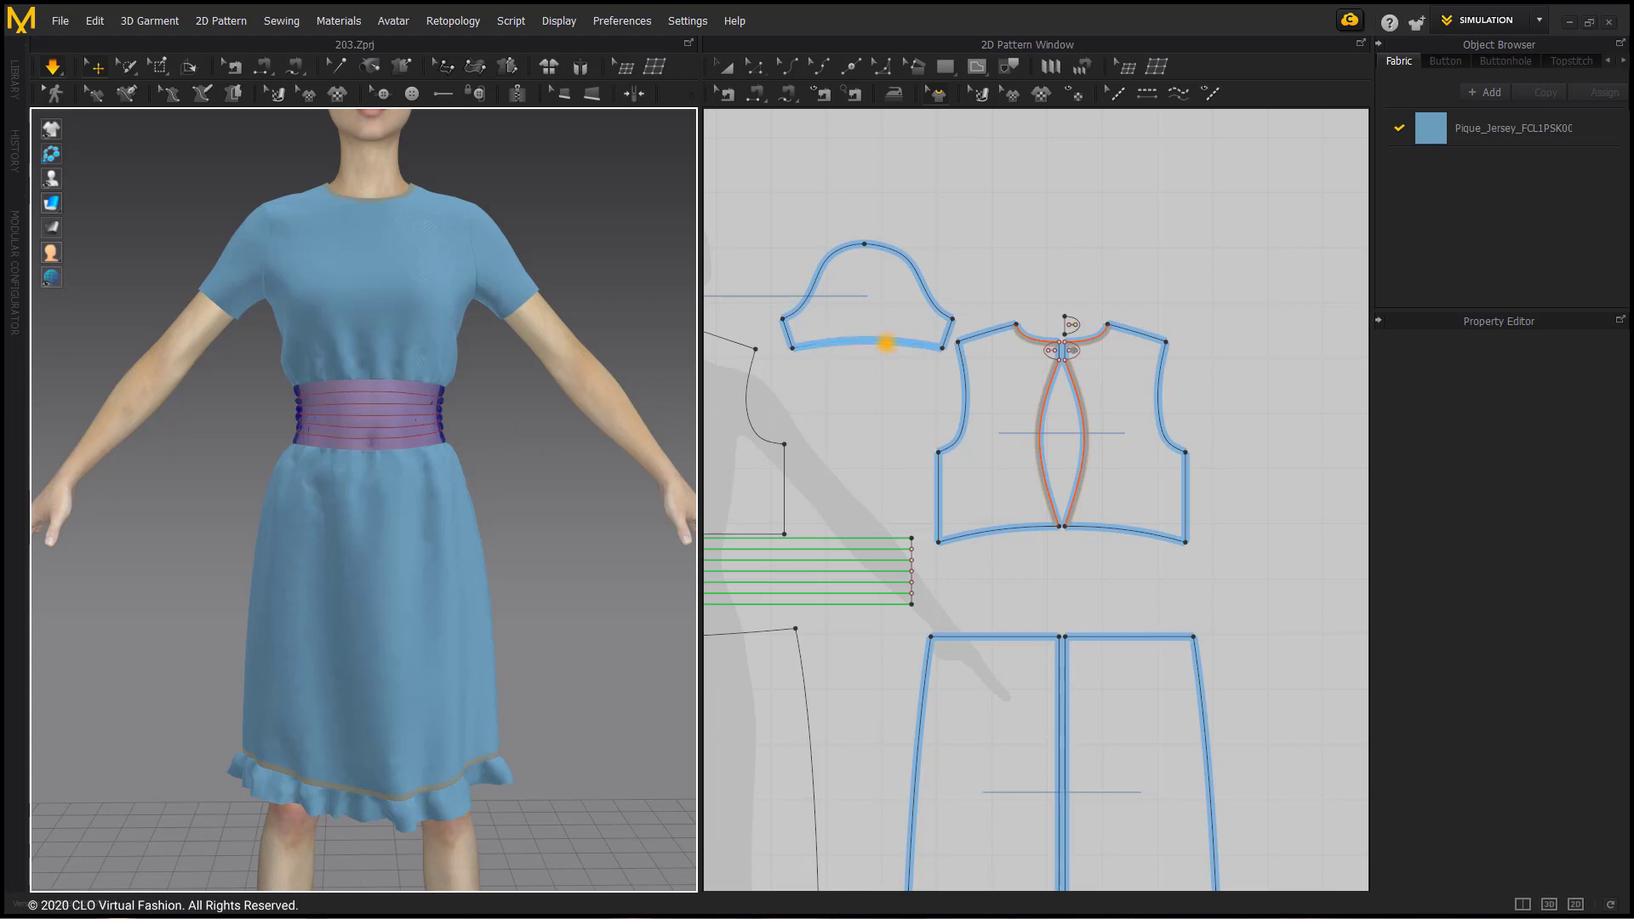
# Step: Pause the simulation, set the particle distance to 5 for all pattern pieces except the waistband, and resume simulating
pyautogui.hotkey('ctrl', 'a')
pyautogui.click(729, 68)
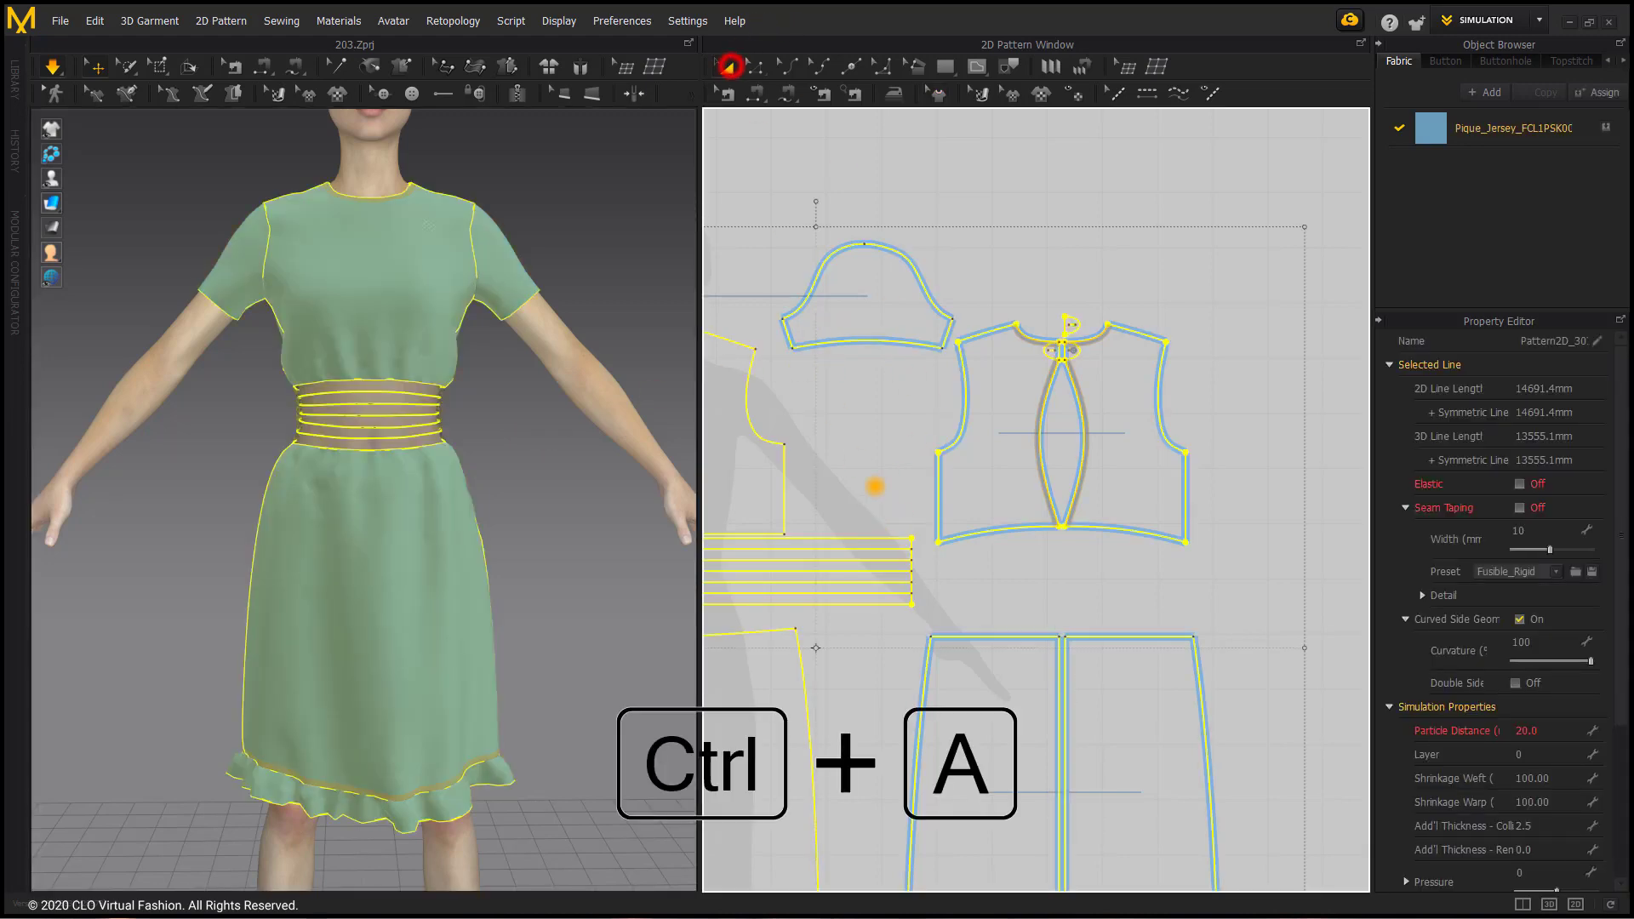
pyautogui.click(51, 68)
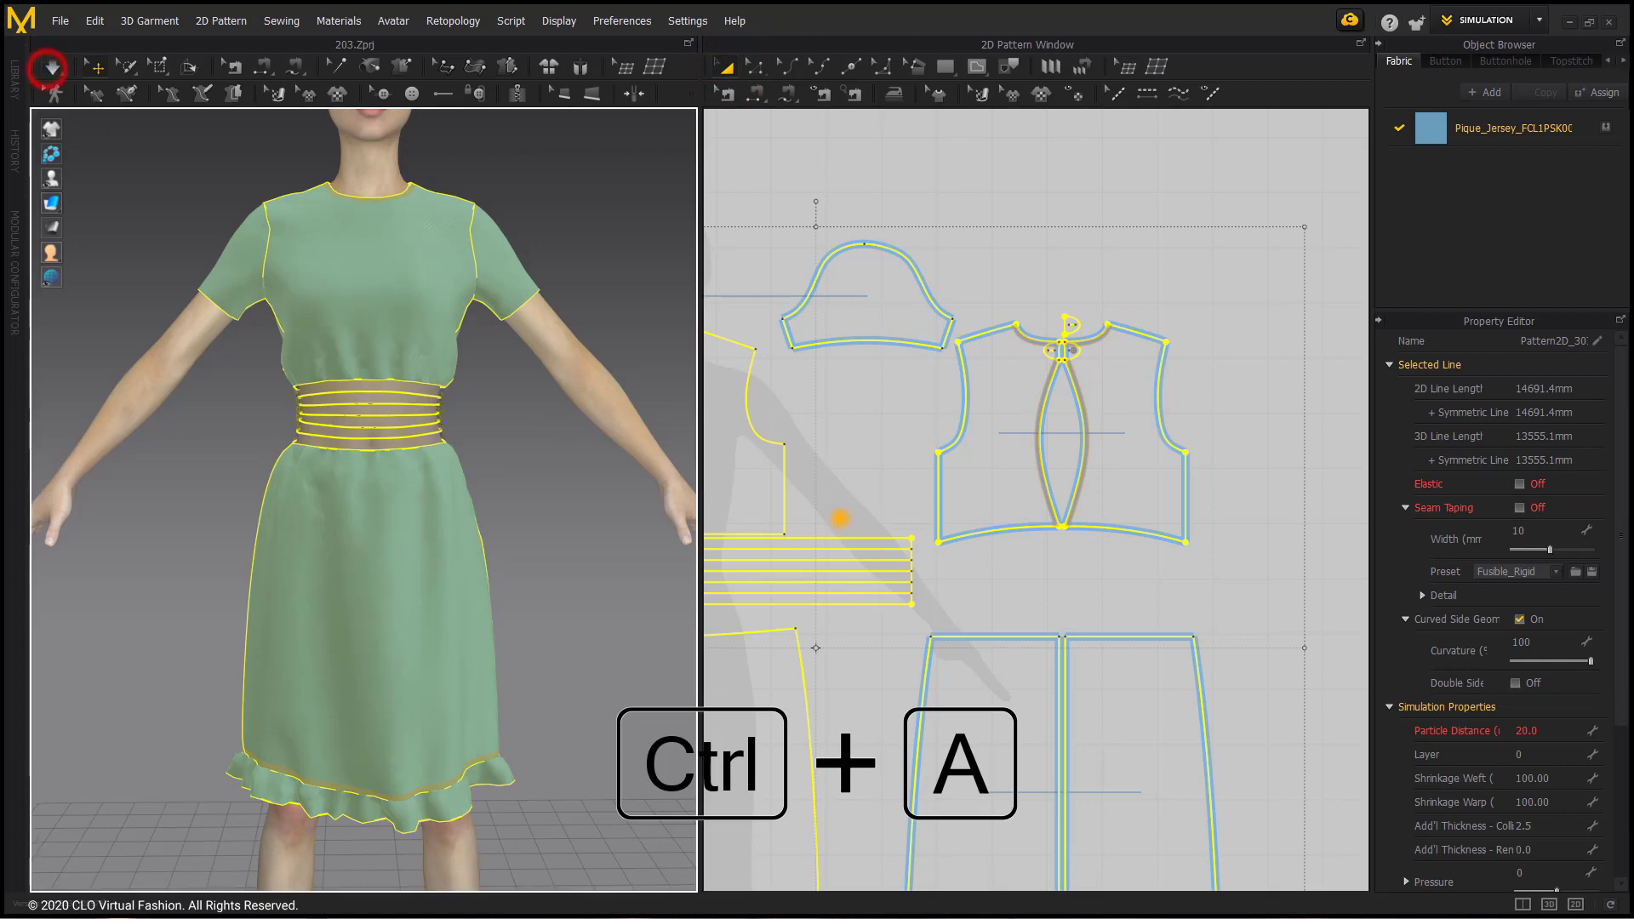
pyautogui.moveTo(839, 547); pyautogui.dragTo(927, 511, button='right')
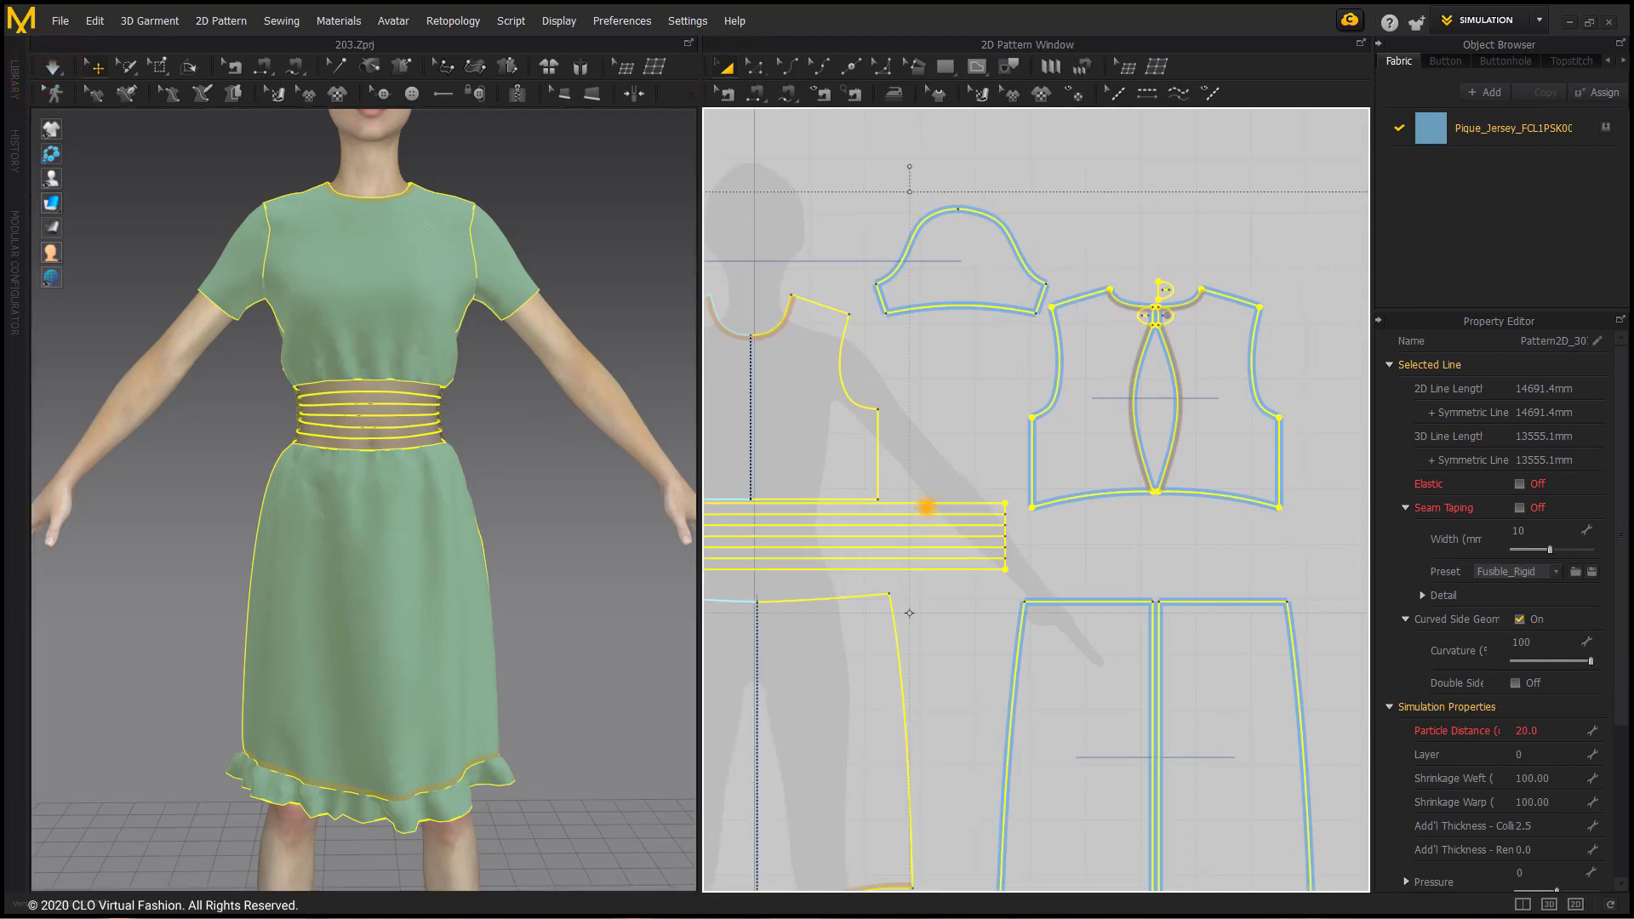
pyautogui.click(924, 509)
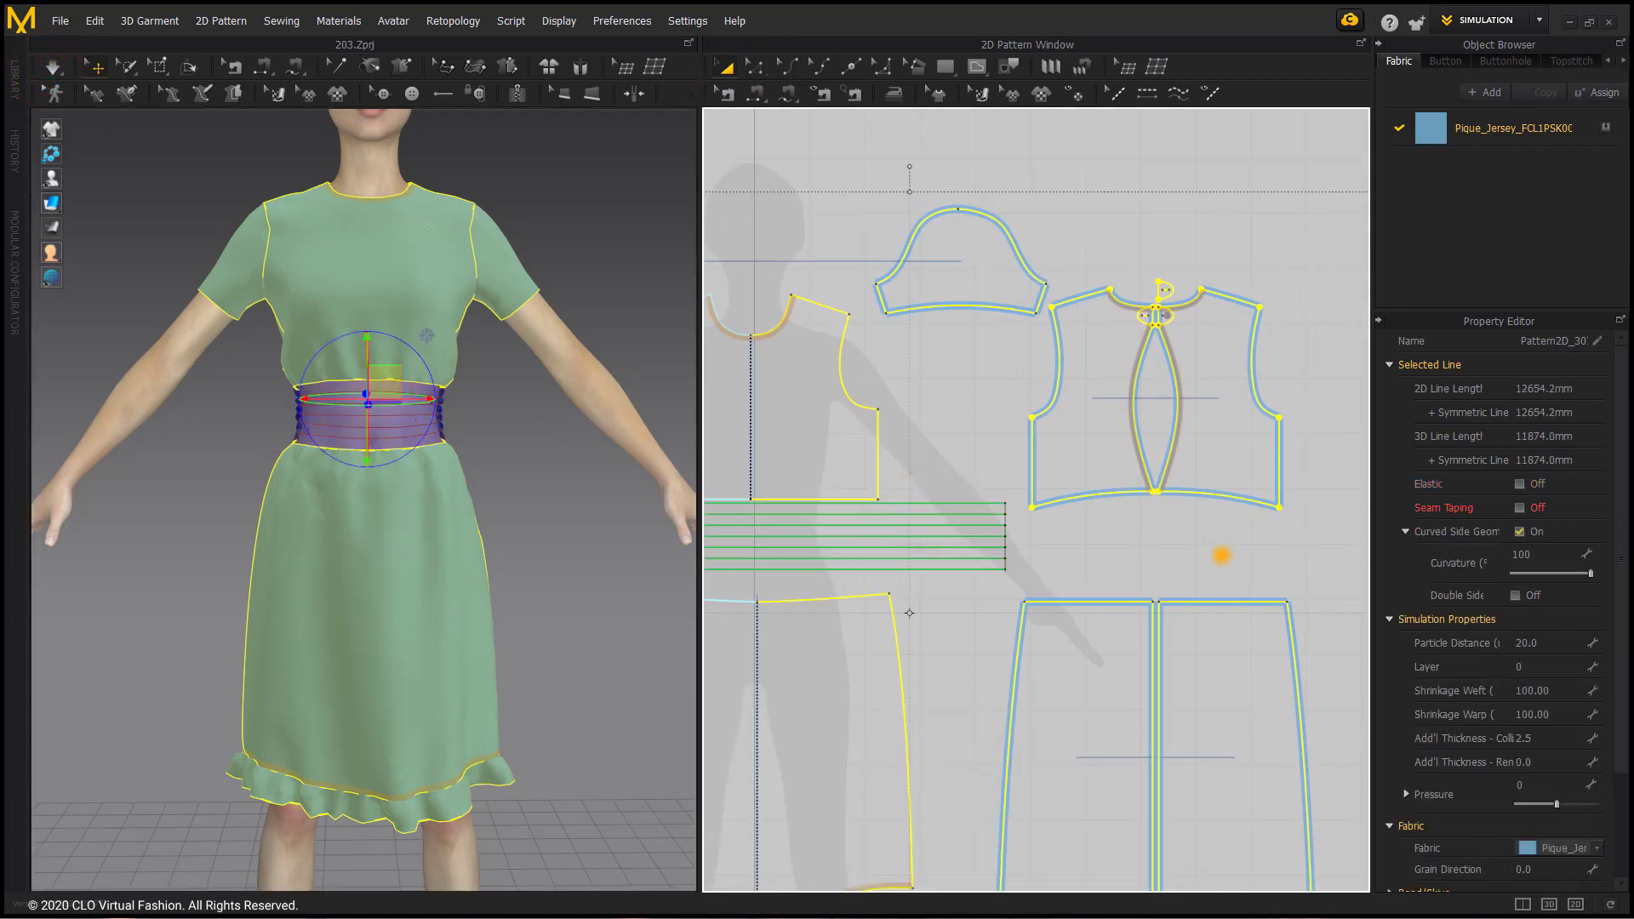
pyautogui.doubleClick(1558, 643)
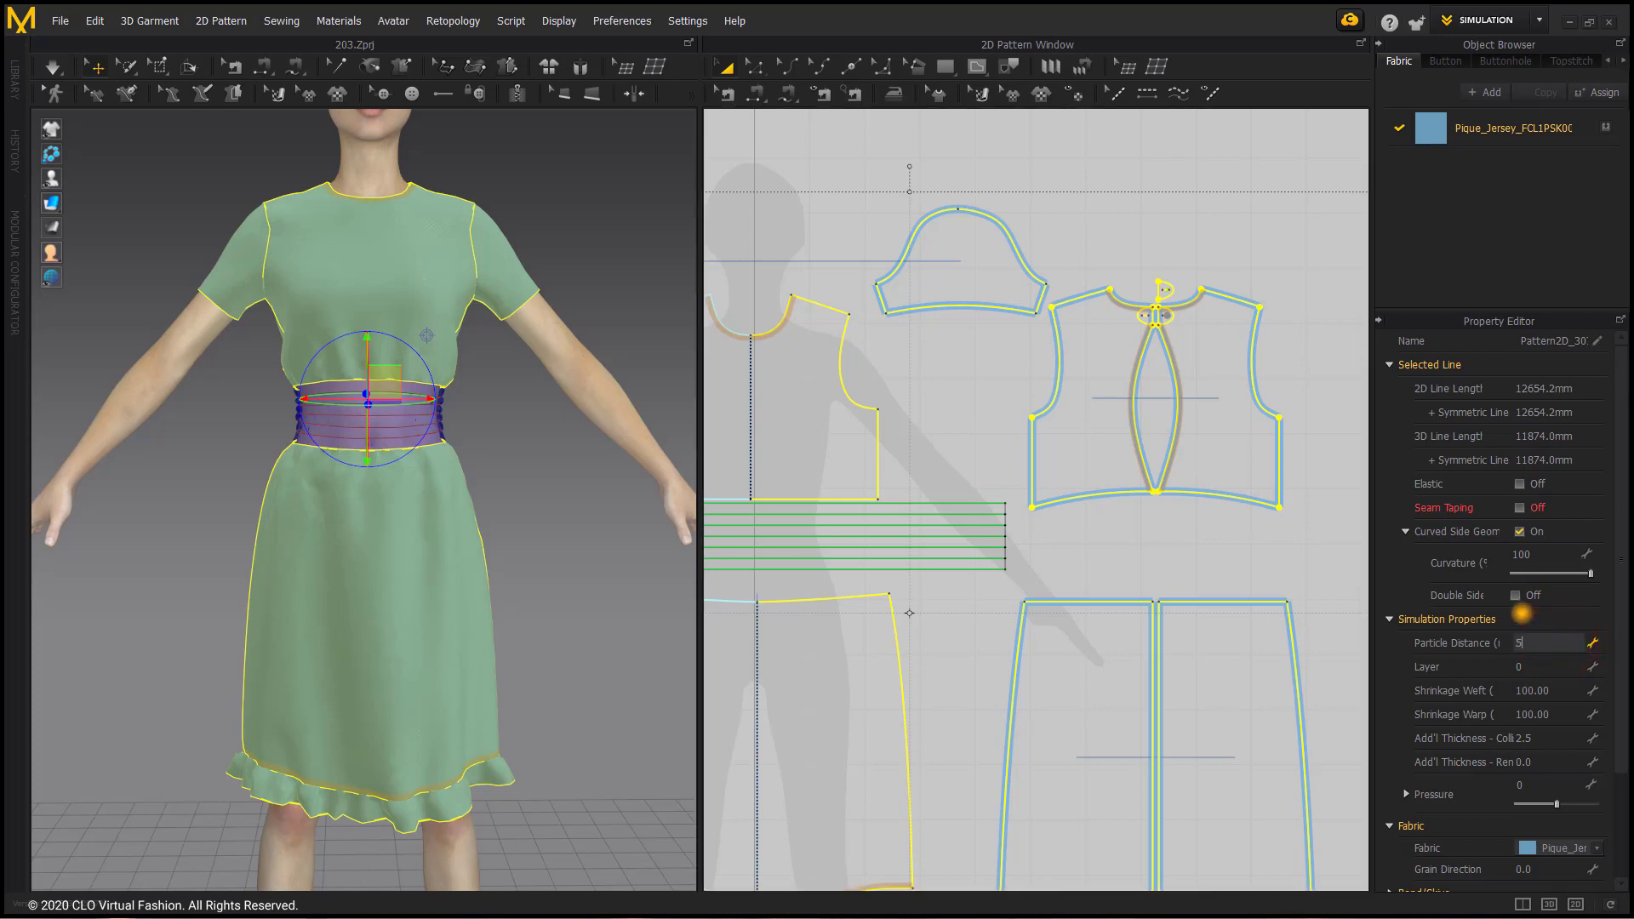
pyautogui.press('Return')
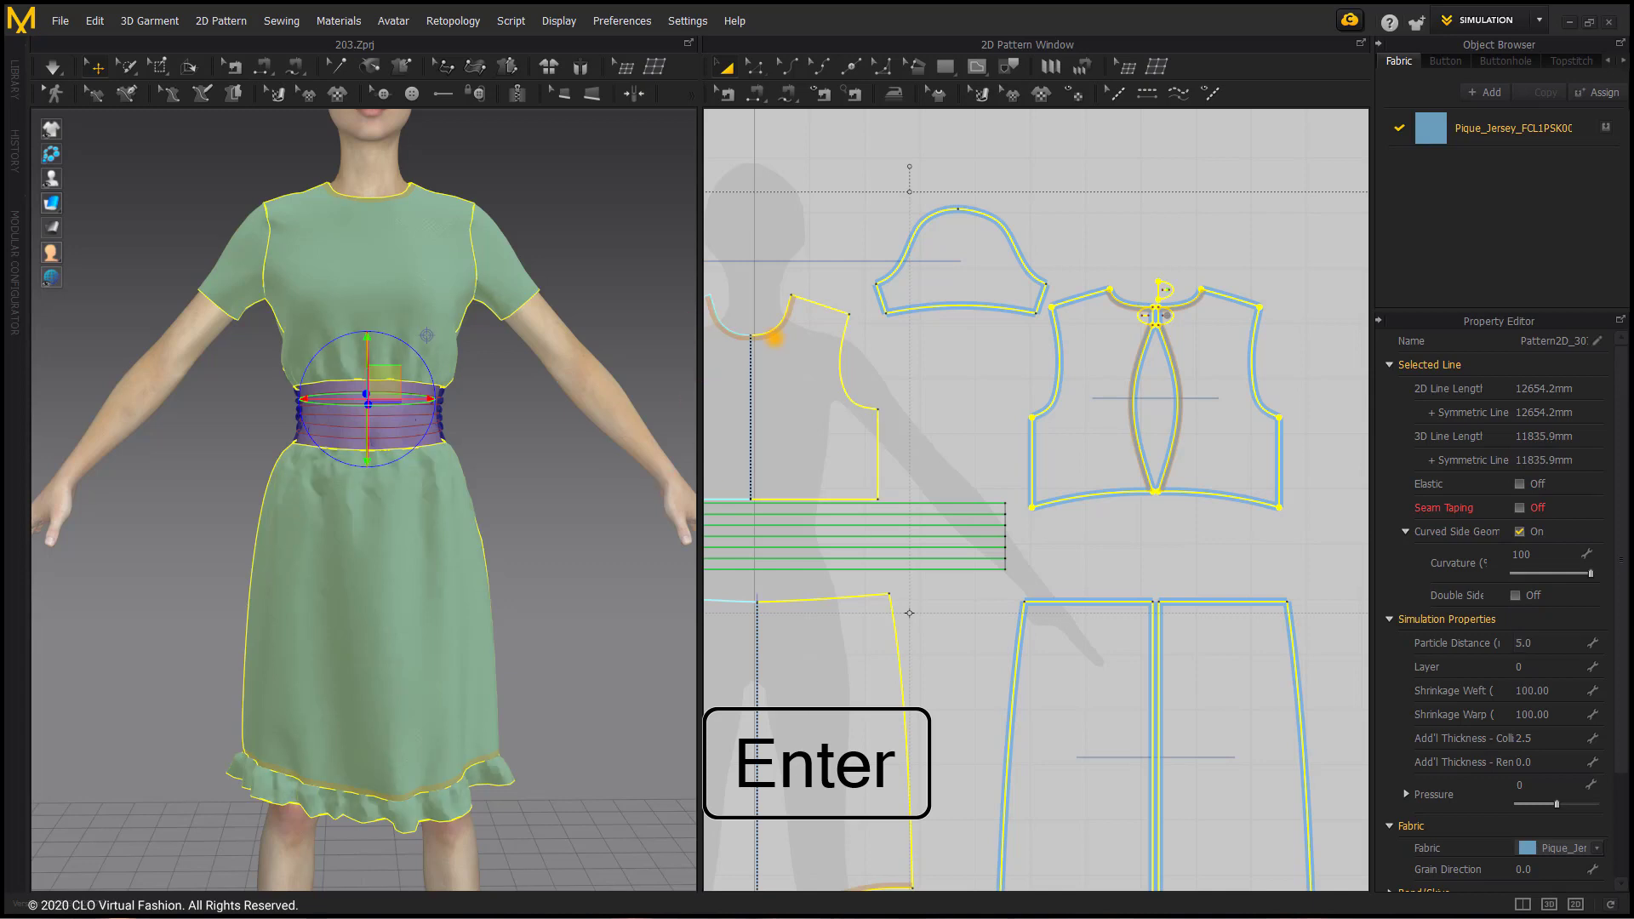
pyautogui.click(53, 66)
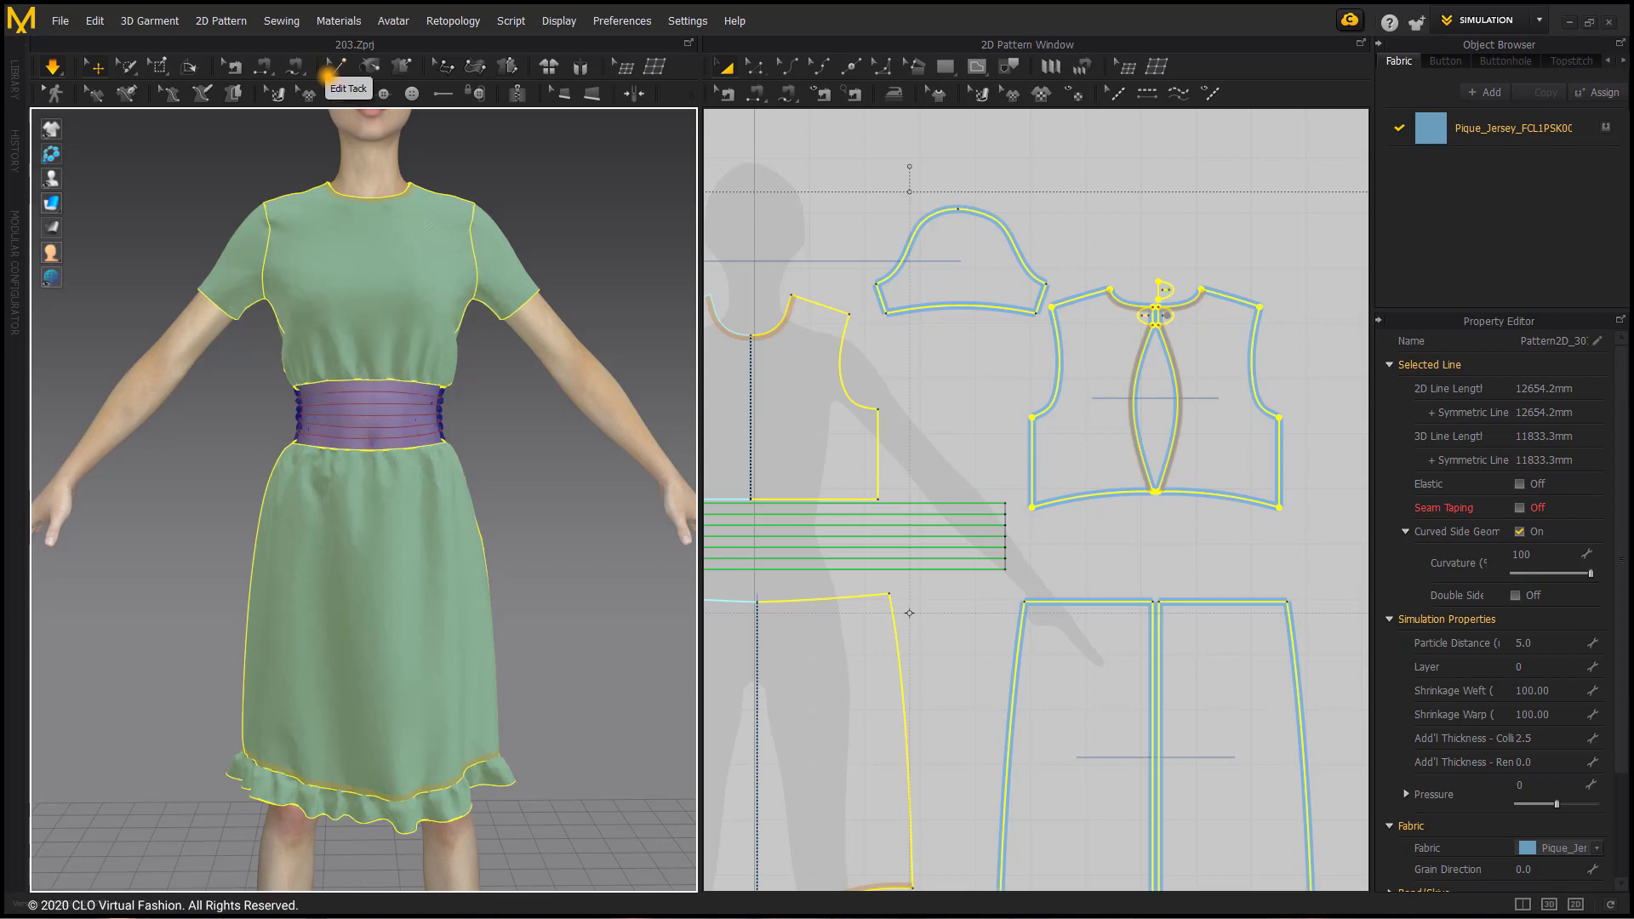
# Step: Examine the back opening, its seam taping and the button tab up close in 3D
pyautogui.click(796, 165)
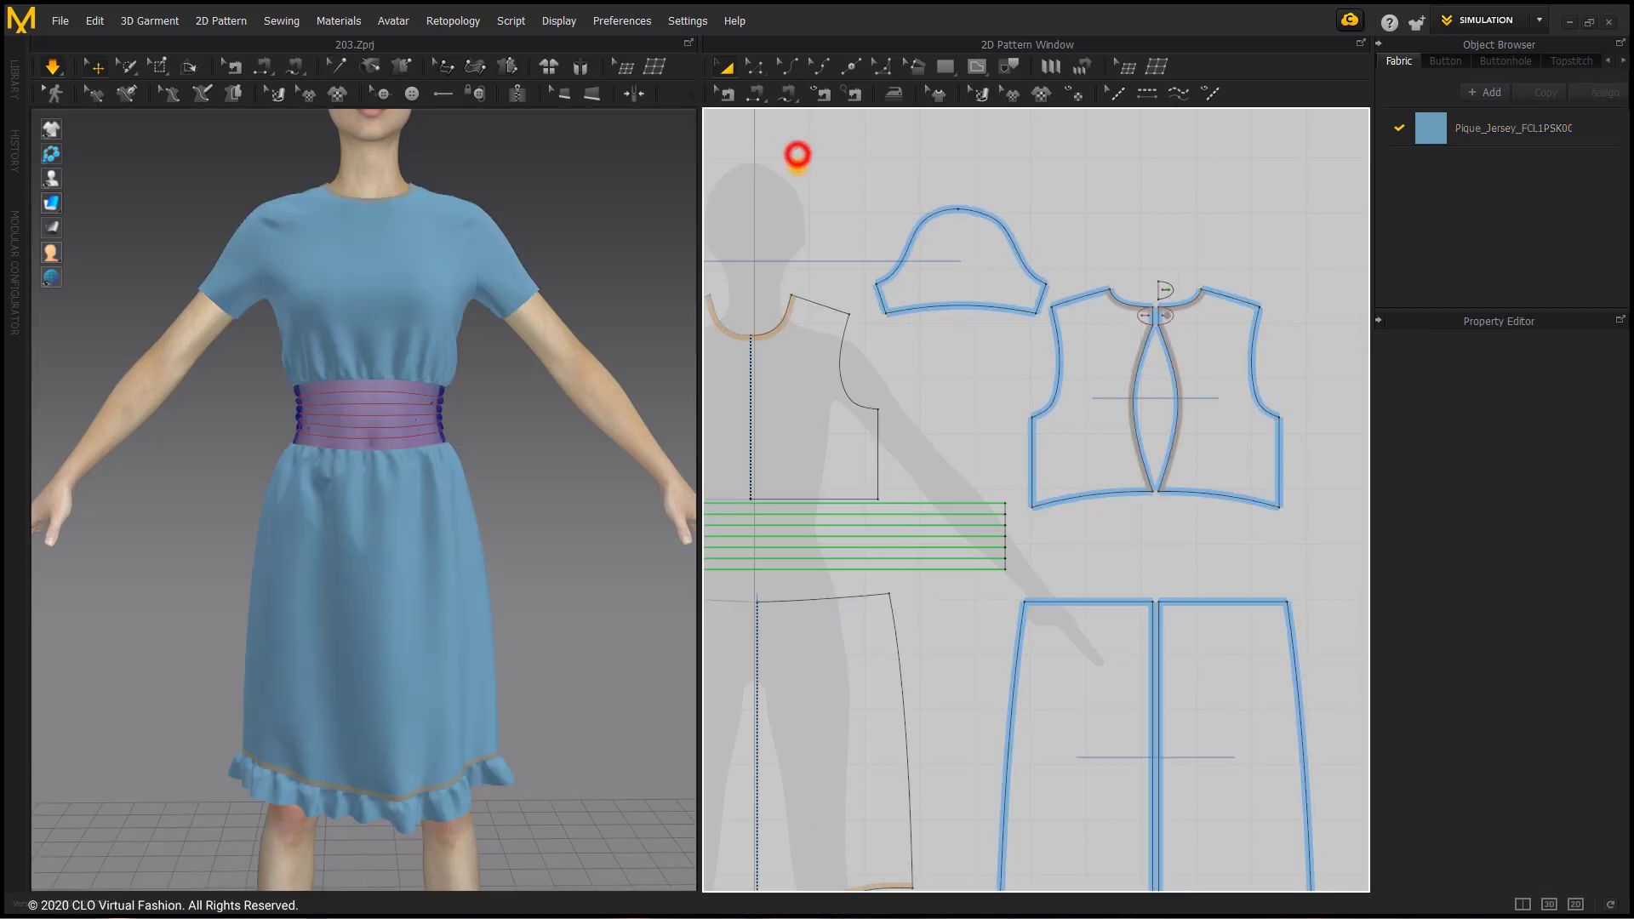
pyautogui.moveTo(495, 260); pyautogui.dragTo(440, 269, button='right')
pyautogui.scroll(3, 592, 204)
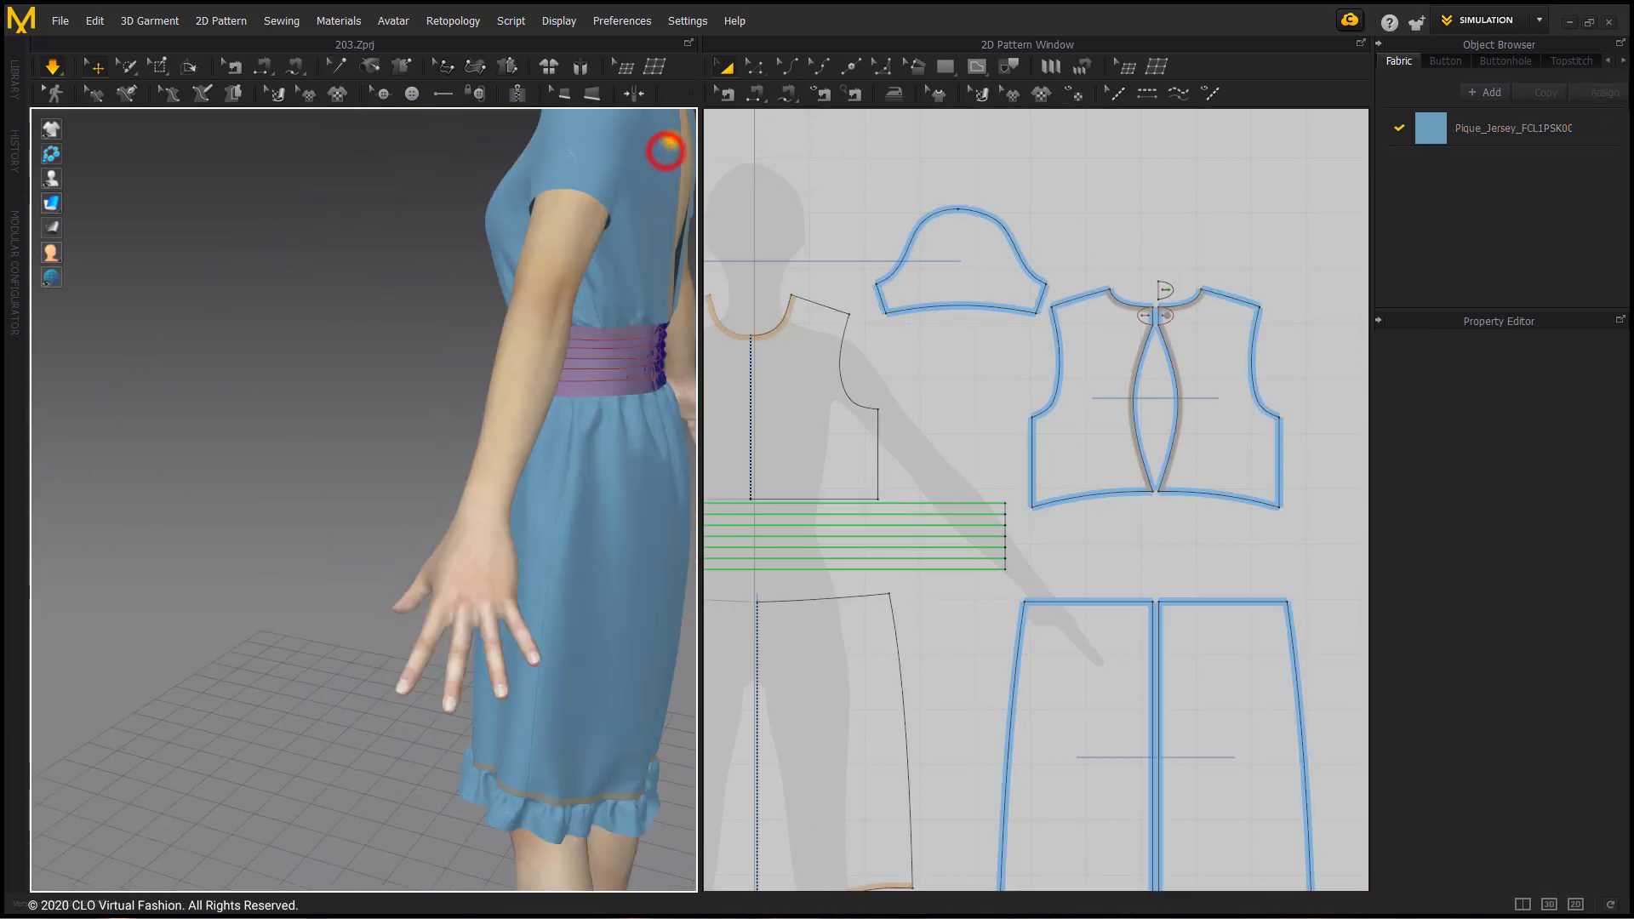
pyautogui.click(666, 151)
pyautogui.scroll(2, 665, 150)
pyautogui.moveTo(580, 160); pyautogui.dragTo(619, 146, button='right')
pyautogui.moveTo(619, 145); pyautogui.dragTo(225, 336, button='middle')
pyautogui.moveTo(225, 336); pyautogui.dragTo(360, 274, button='right')
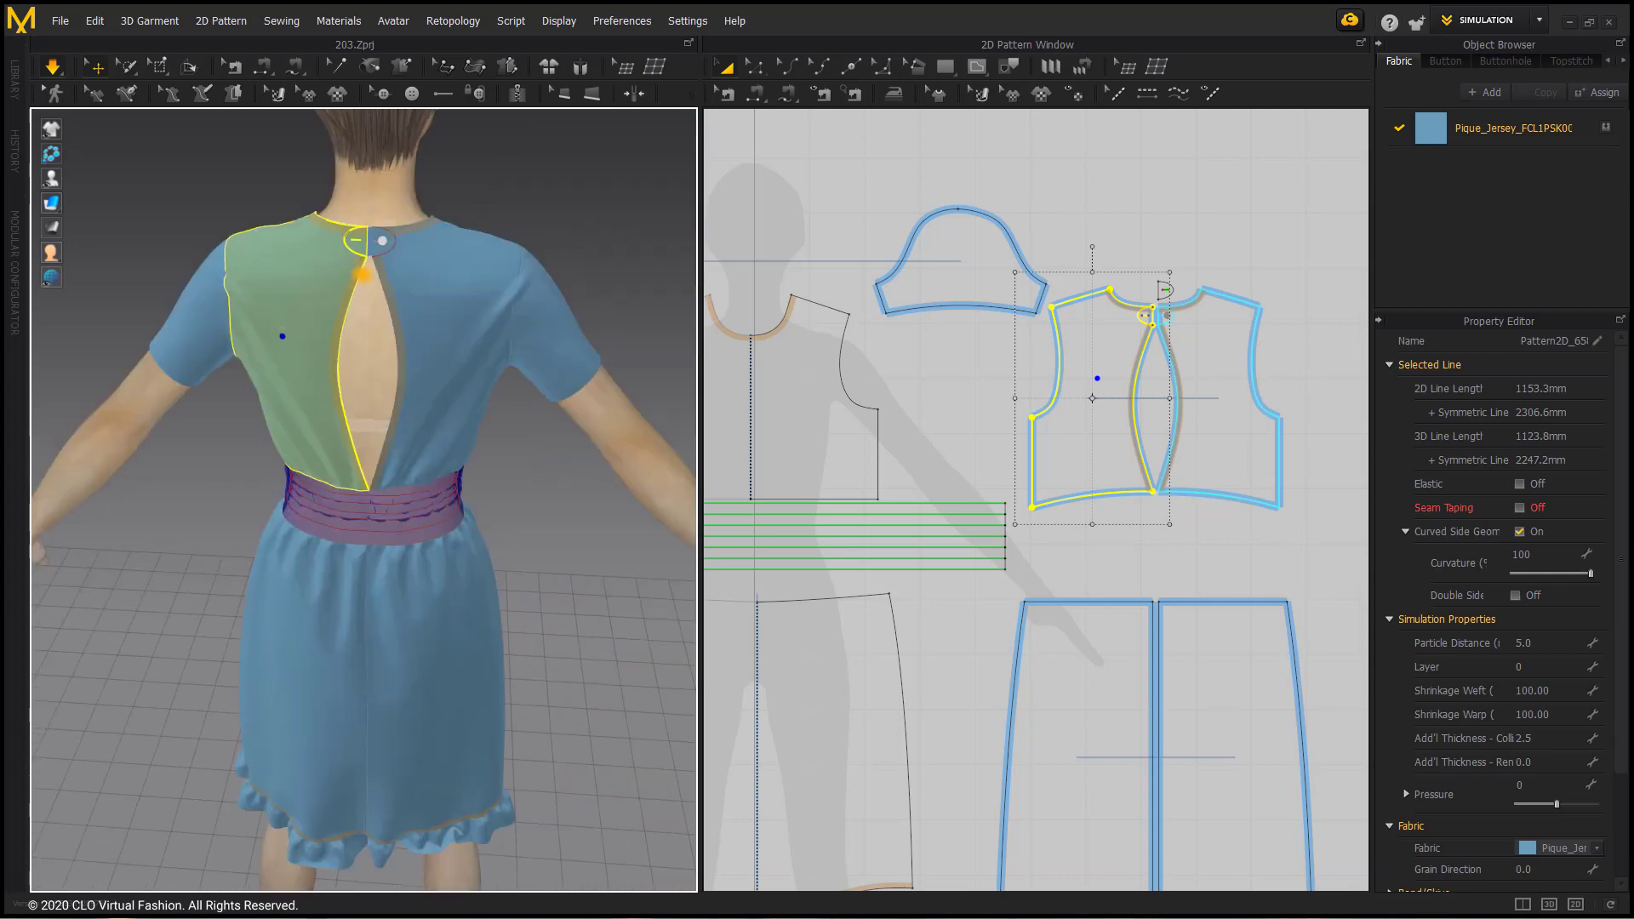
pyautogui.scroll(3, 390, 215)
pyautogui.moveTo(441, 170); pyautogui.dragTo(405, 321, button='middle')
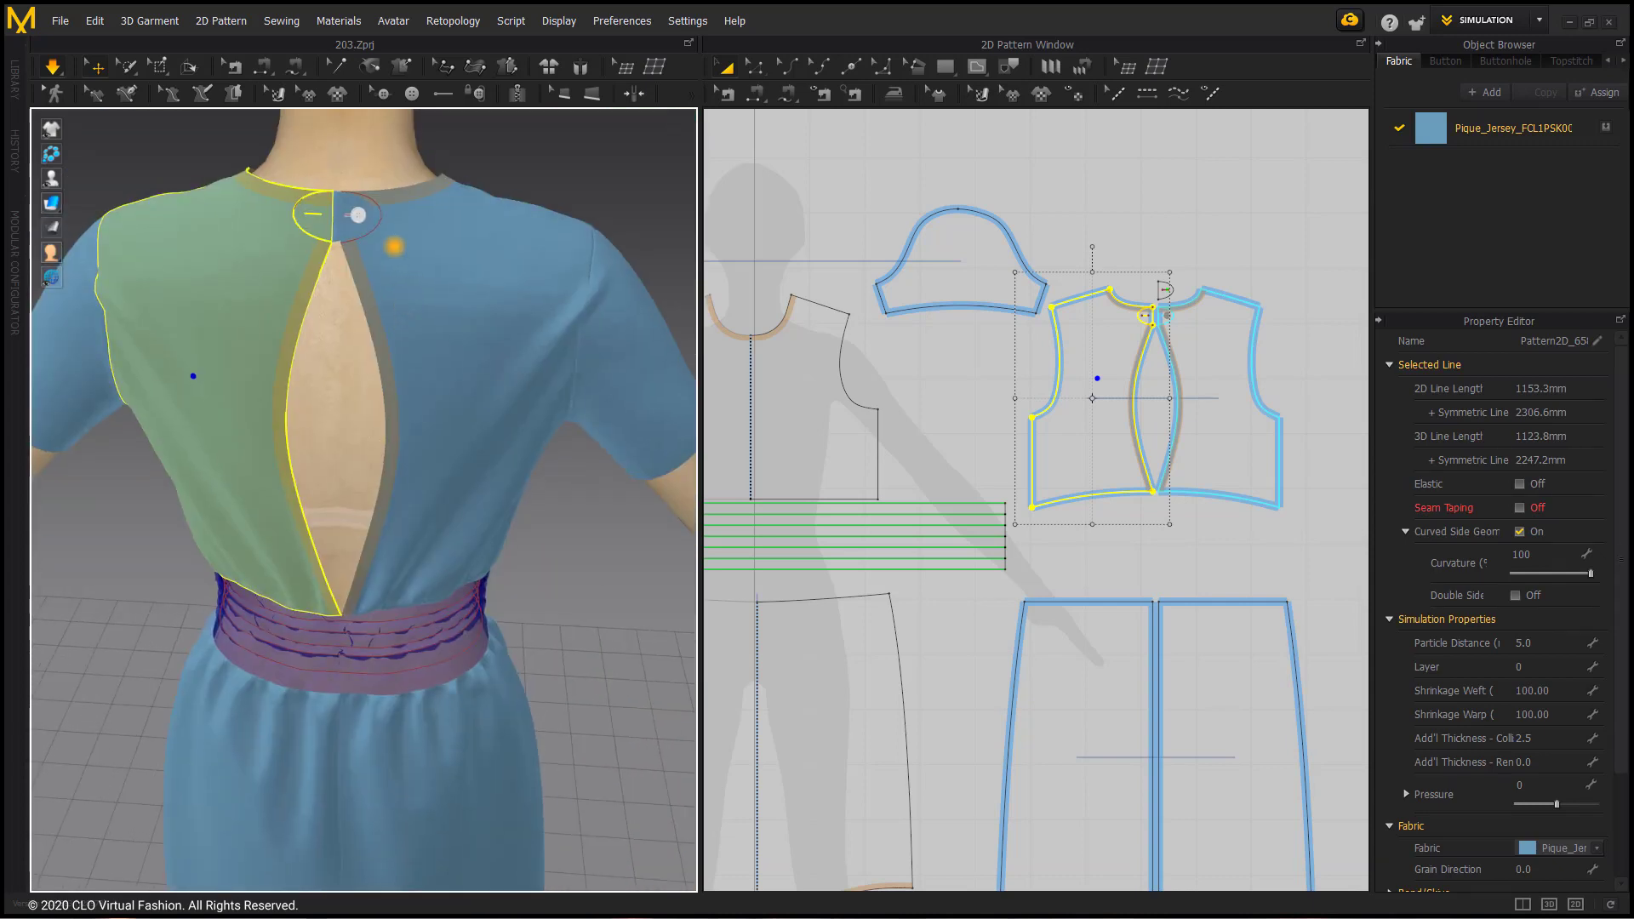
pyautogui.scroll(3, 387, 189)
pyautogui.moveTo(378, 121); pyautogui.dragTo(391, 421, button='middle')
pyautogui.scroll(4, 384, 328)
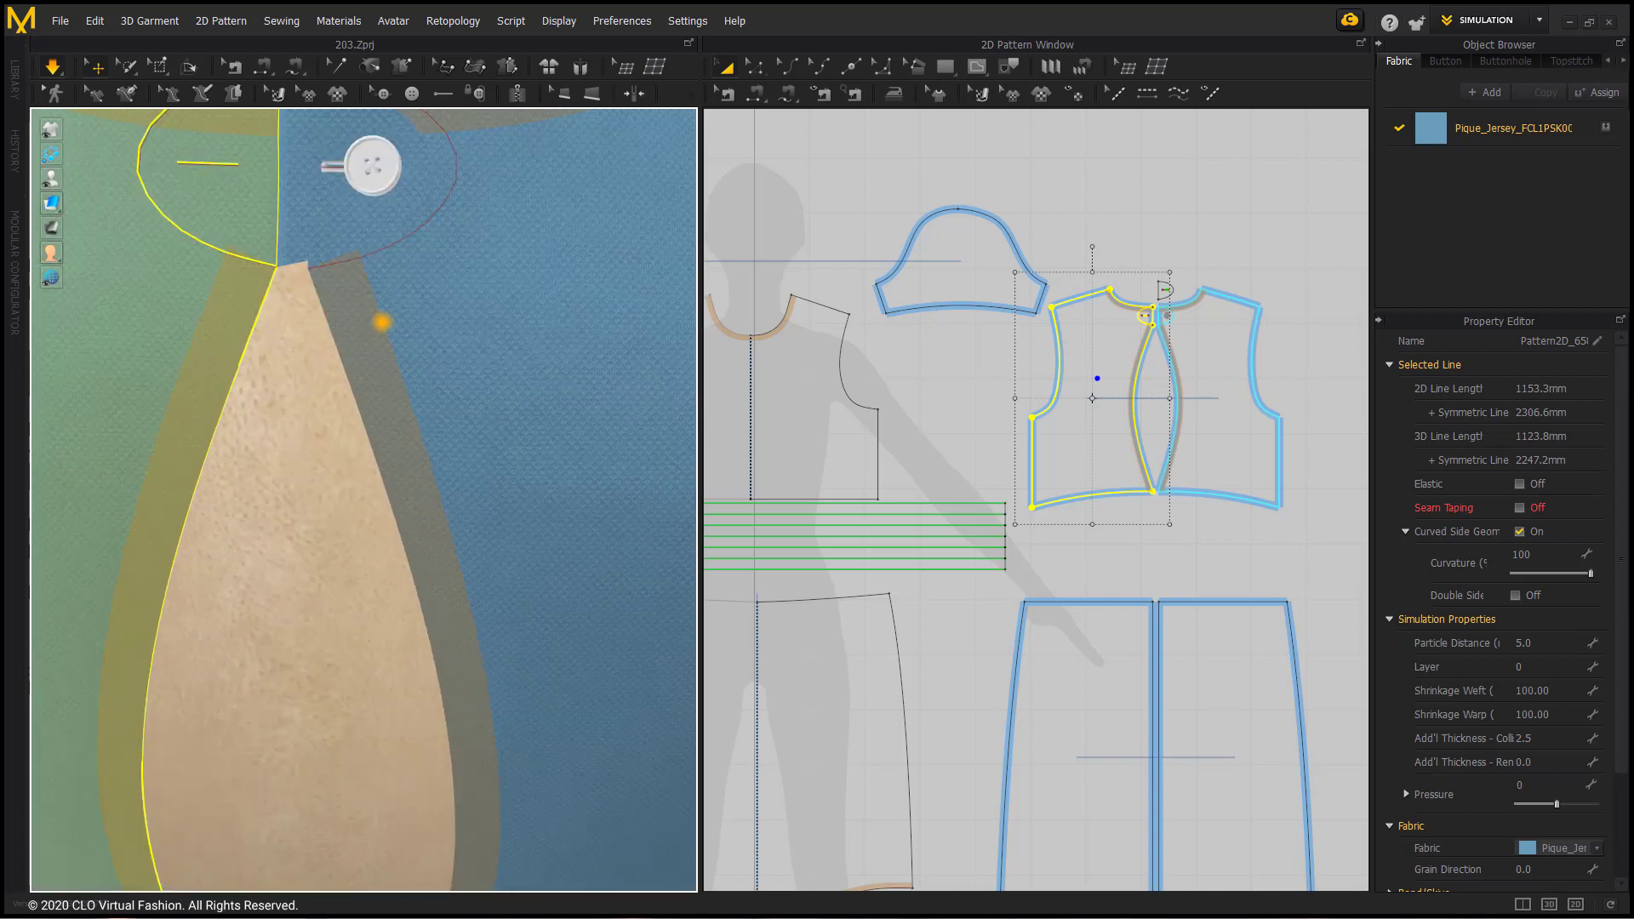
pyautogui.moveTo(381, 322); pyautogui.dragTo(354, 441, button='middle')
pyautogui.scroll(-2, 392, 328)
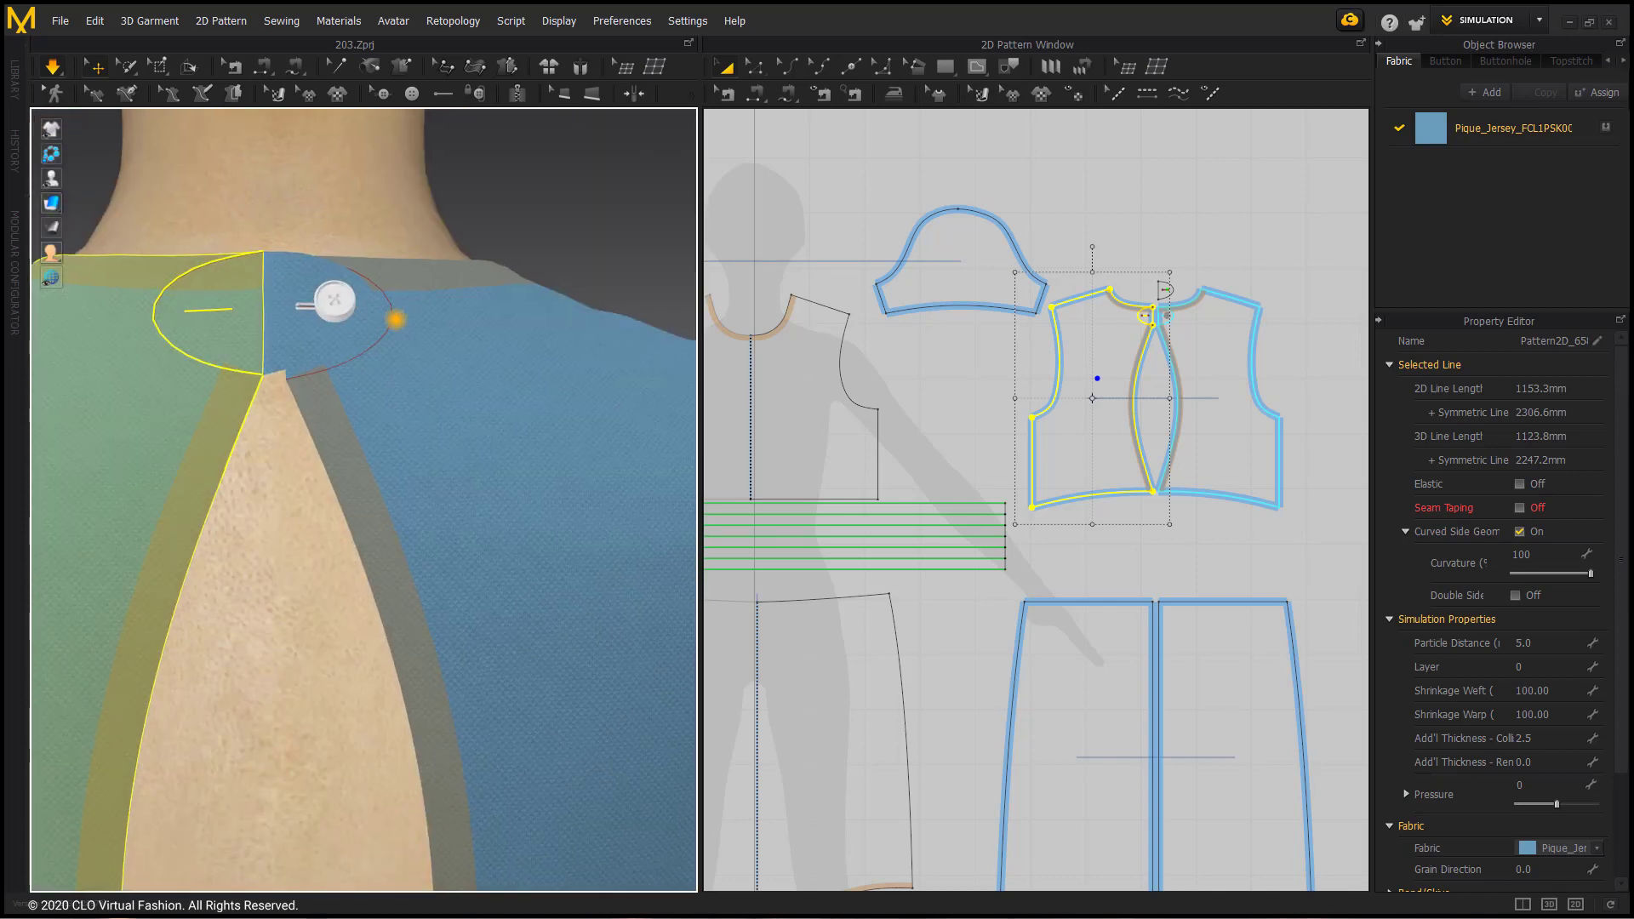
pyautogui.click(366, 308)
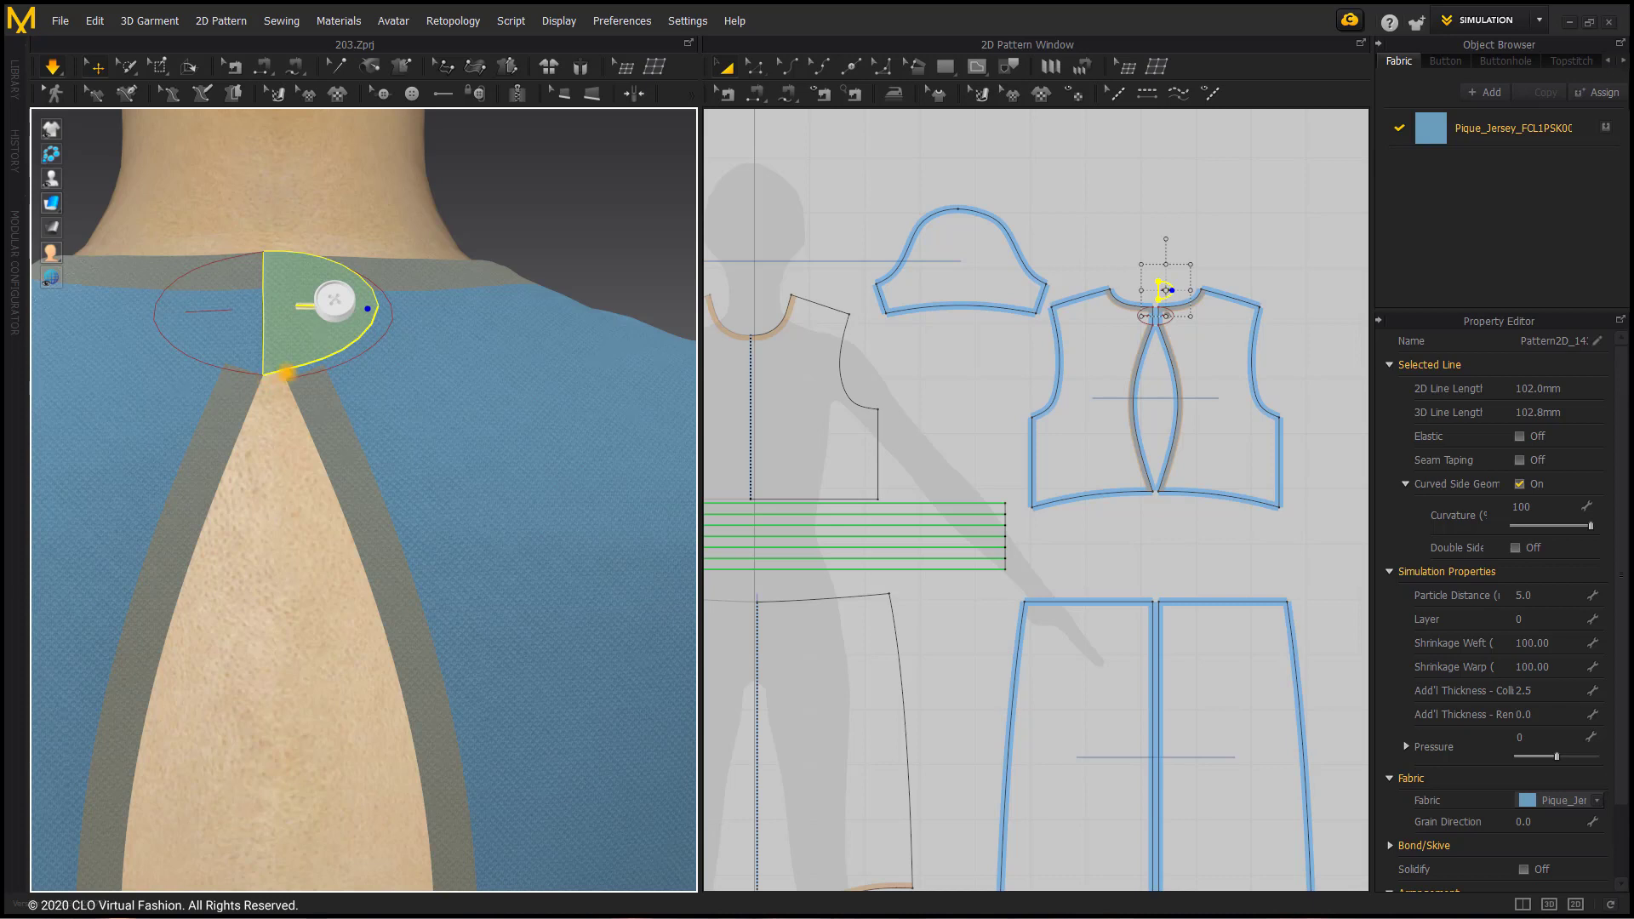
# Step: Activate the waistband pattern piece during simulation and check the gathered waist from the back and front
pyautogui.scroll(-5, 286, 372)
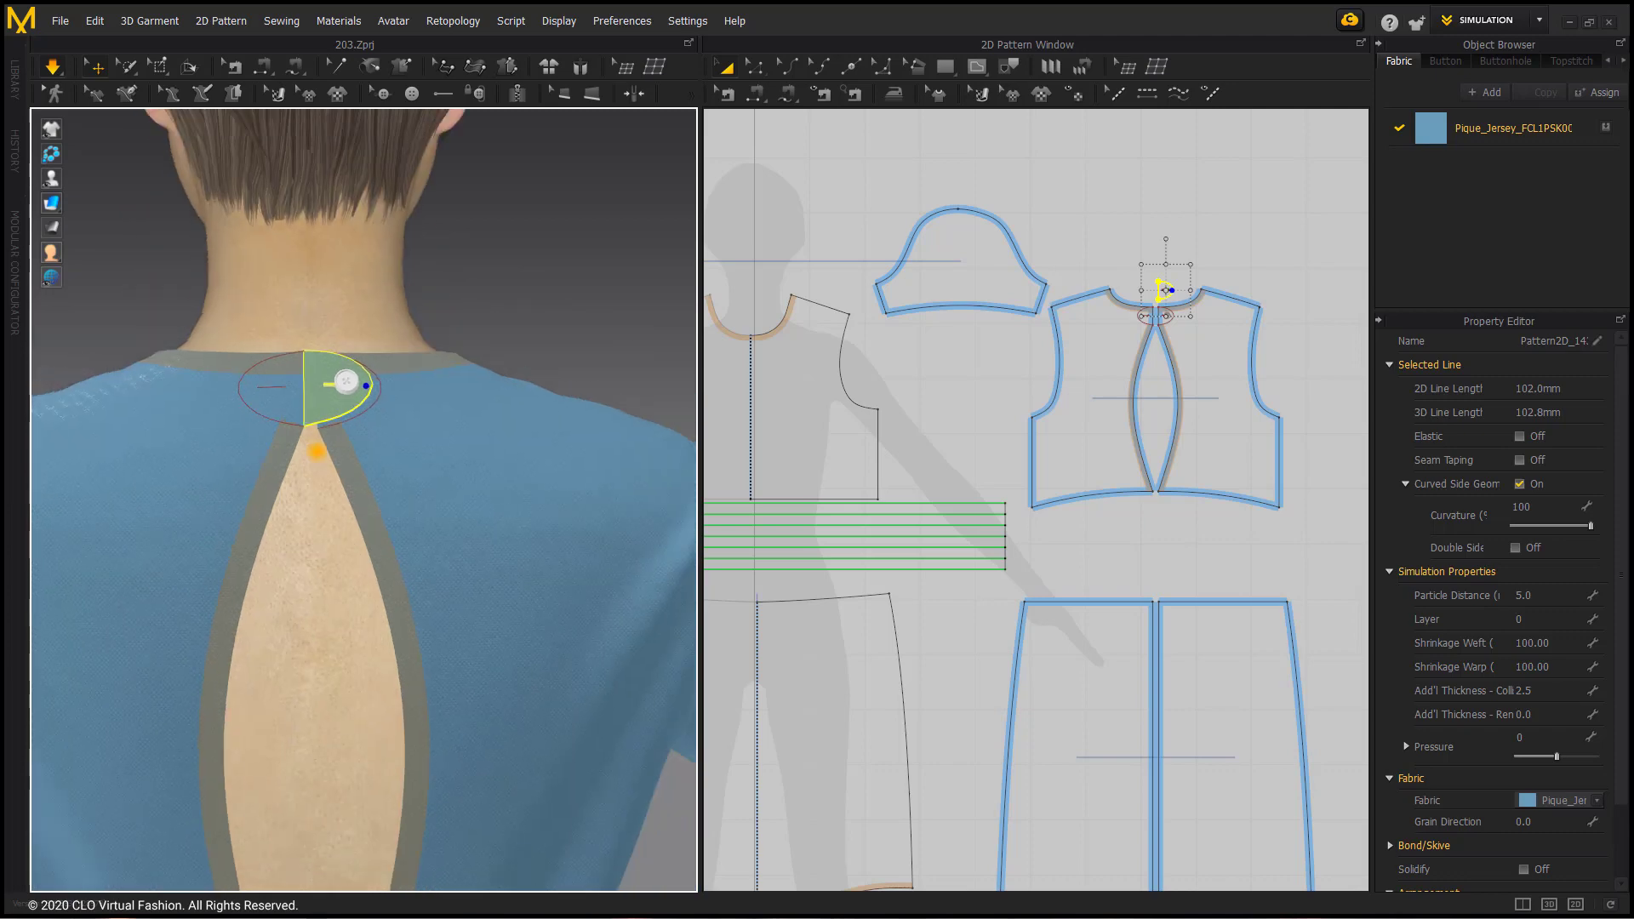
pyautogui.scroll(-6, 317, 451)
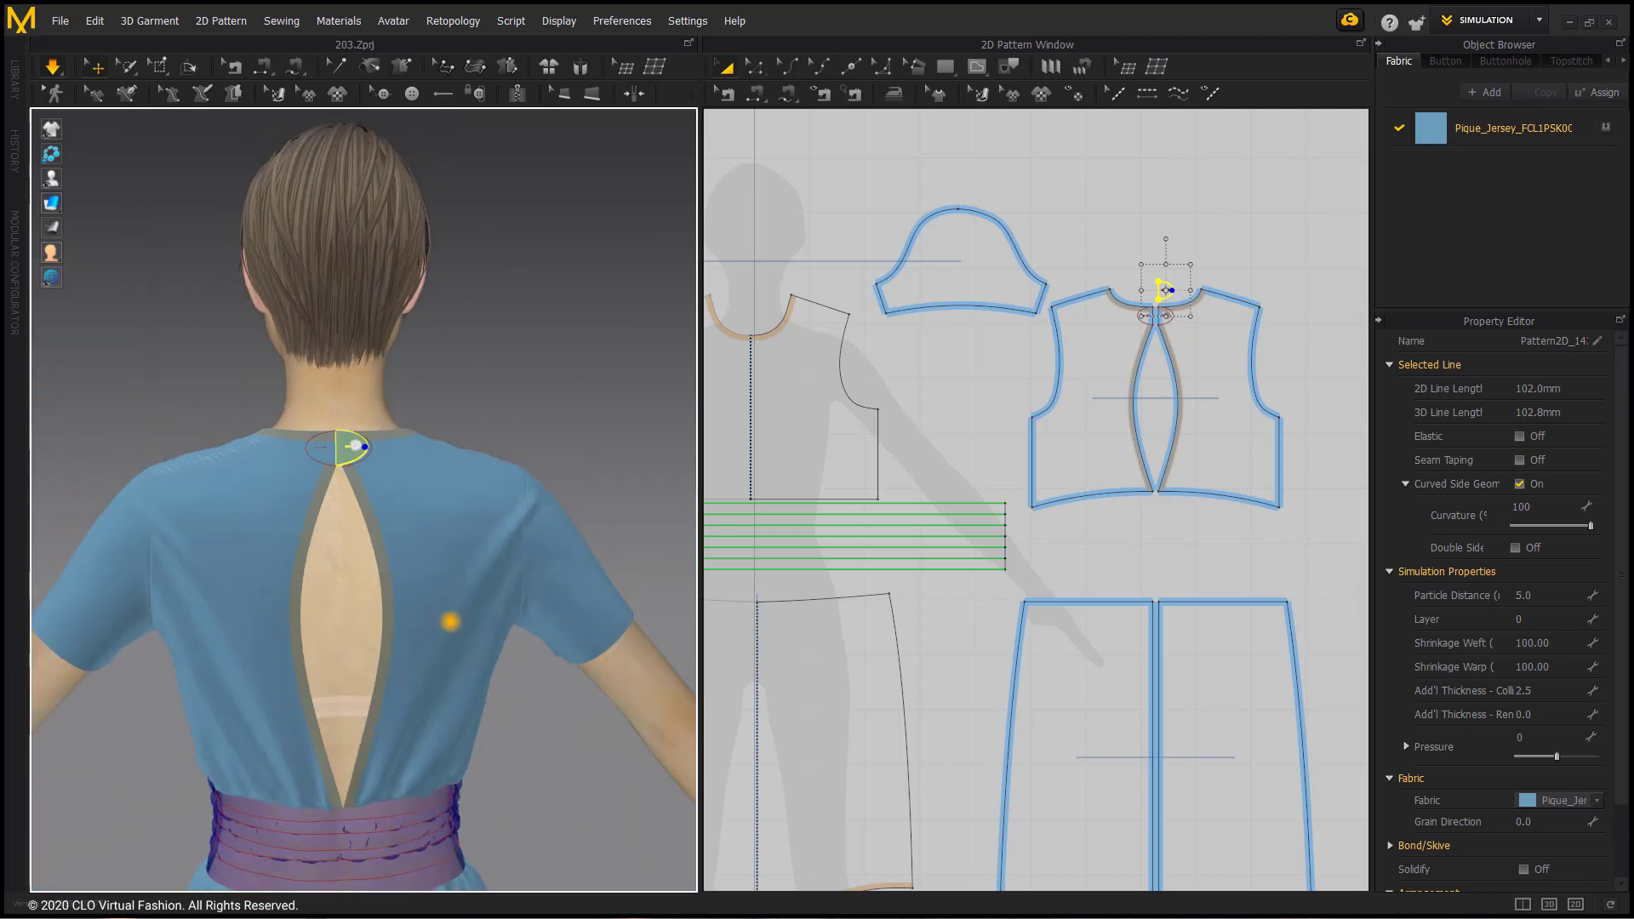
pyautogui.moveTo(408, 781); pyautogui.dragTo(421, 604, button='middle')
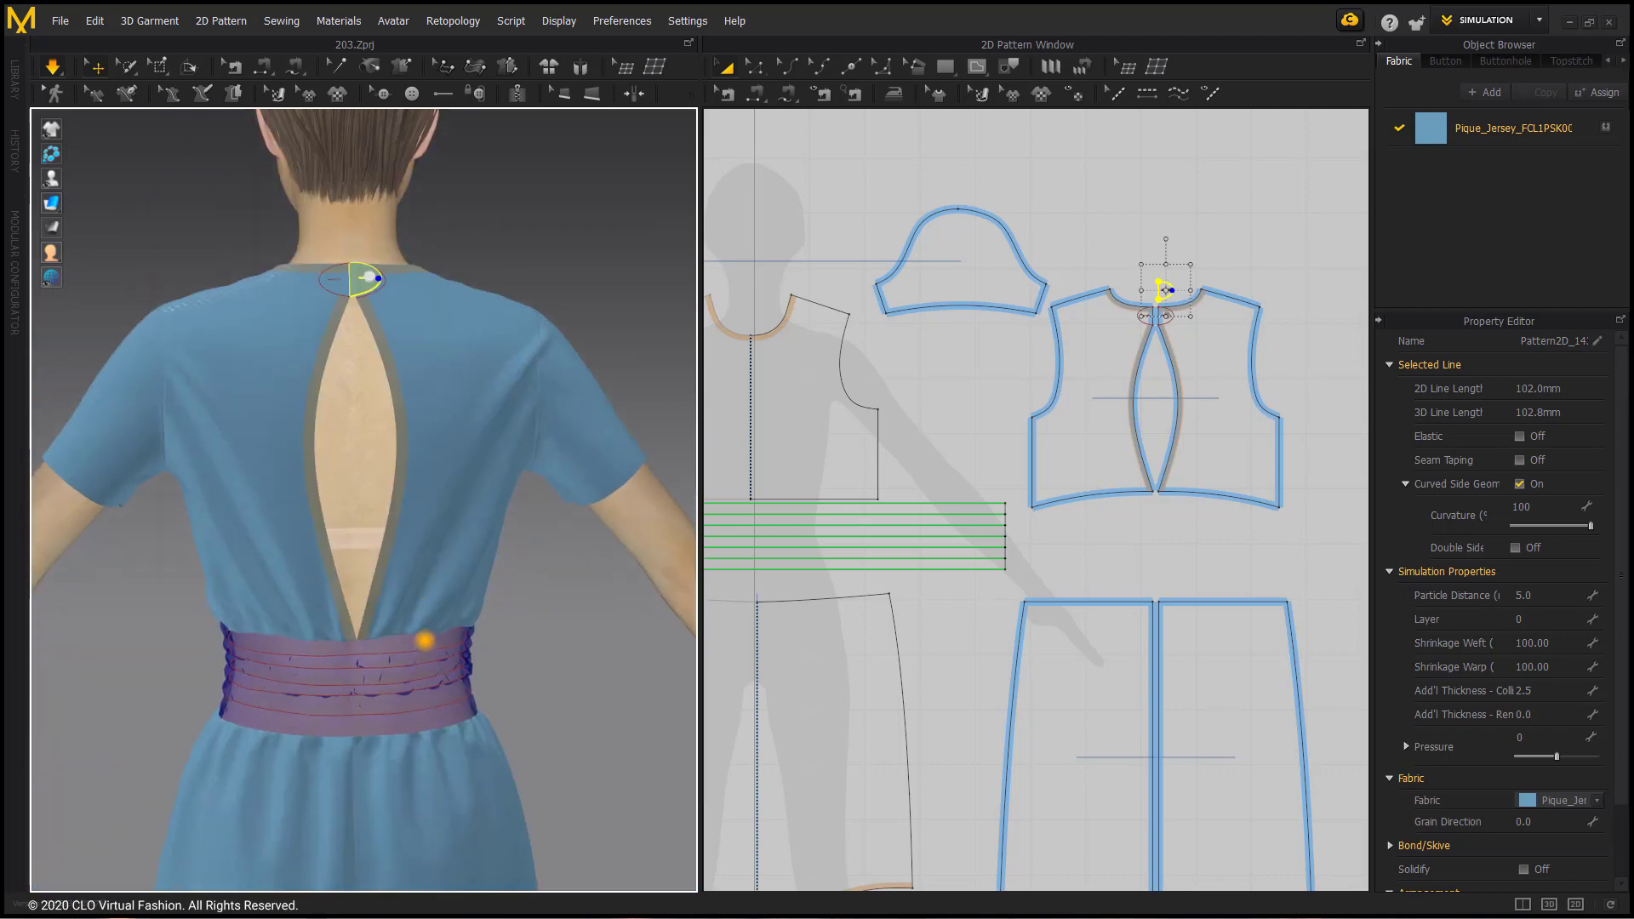
pyautogui.click(434, 642)
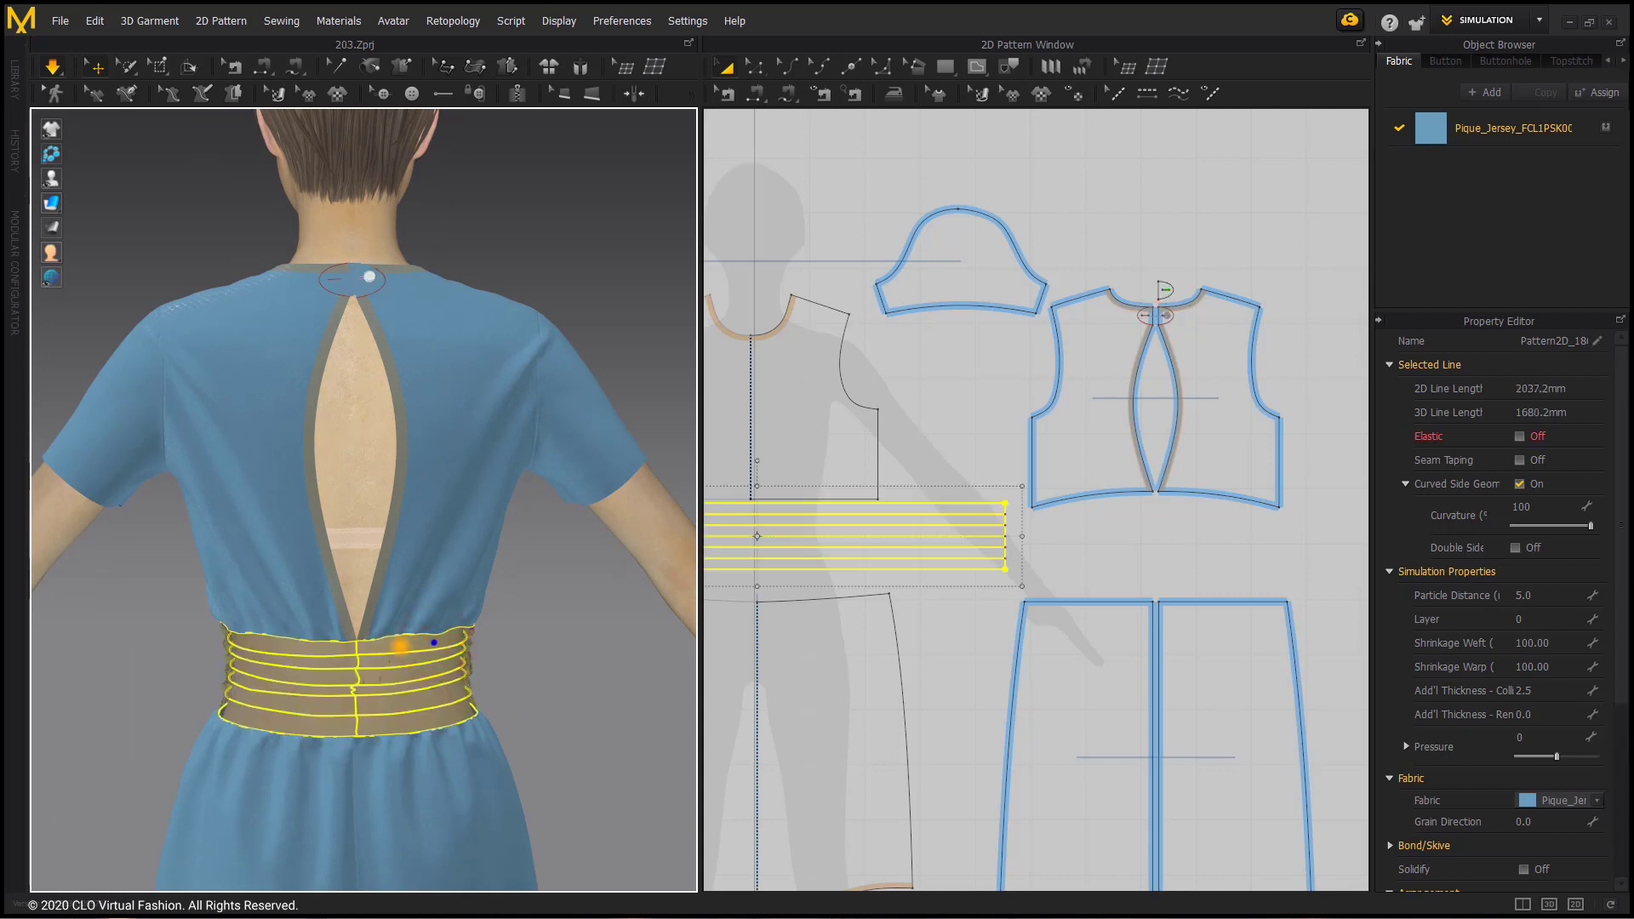
pyautogui.rightClick(400, 647)
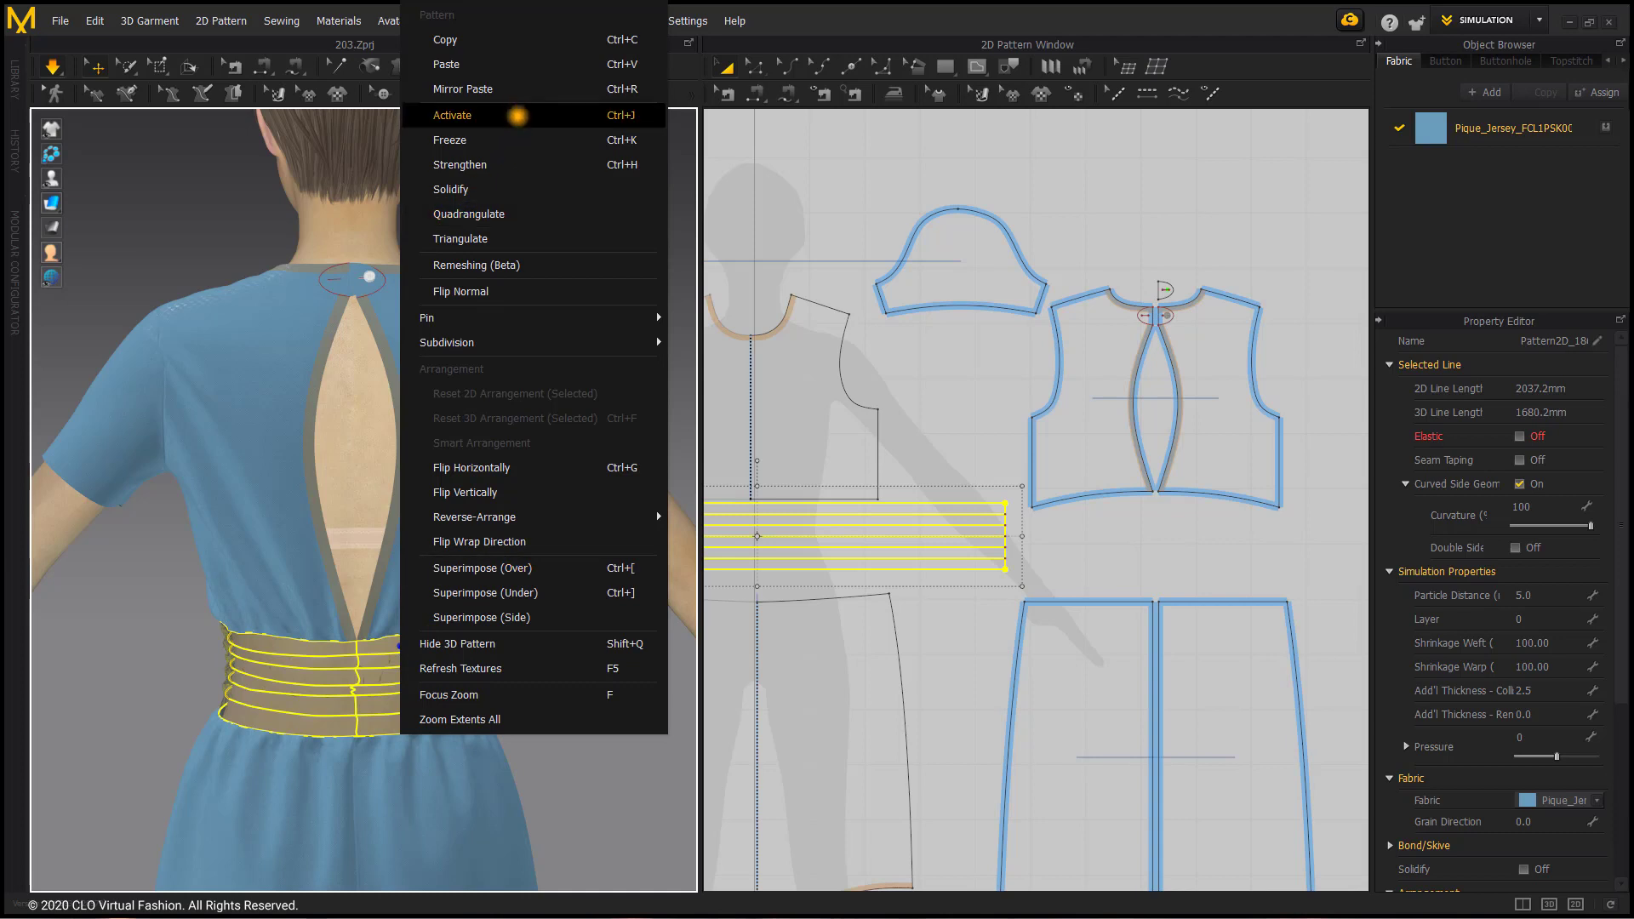
pyautogui.click(519, 114)
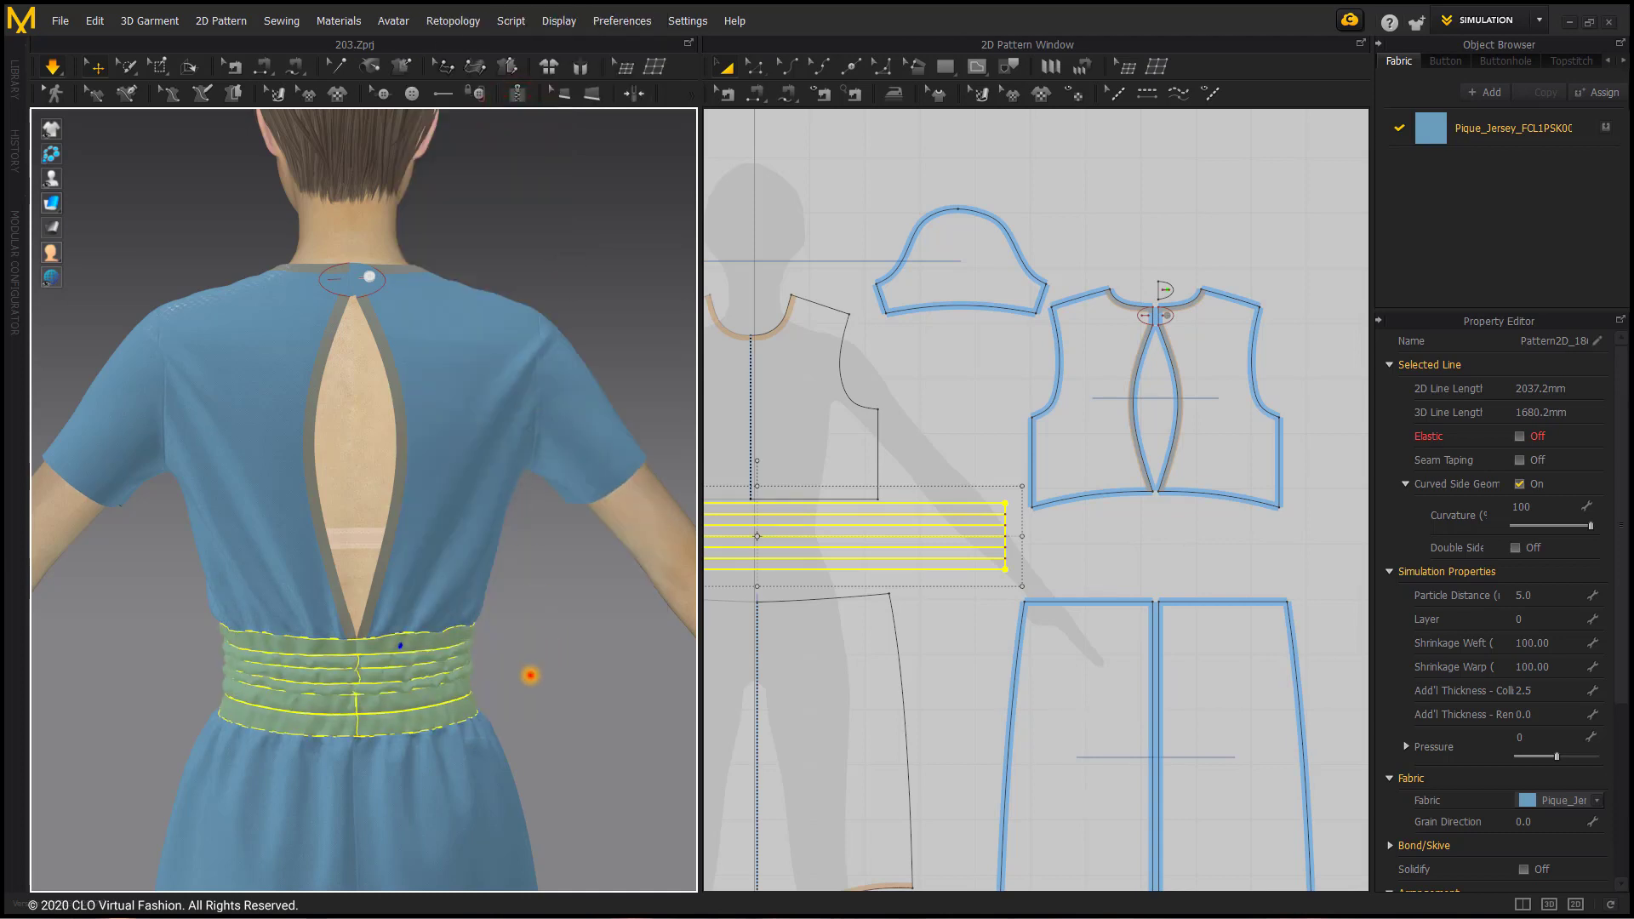
pyautogui.click(528, 673)
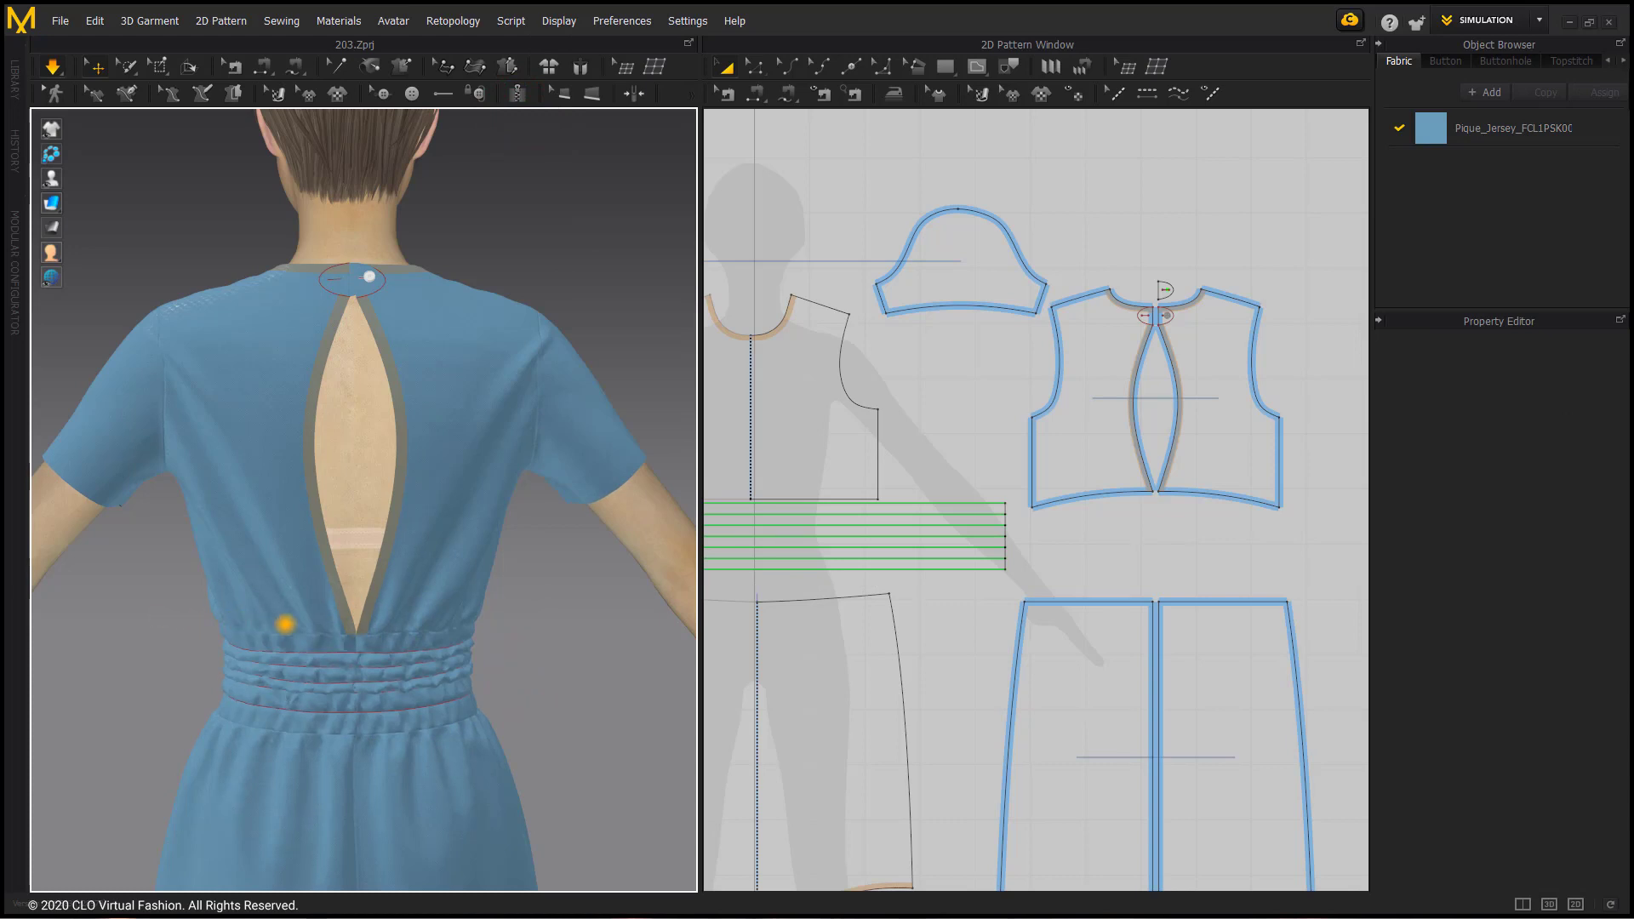
pyautogui.moveTo(285, 624); pyautogui.dragTo(540, 610, button='right')
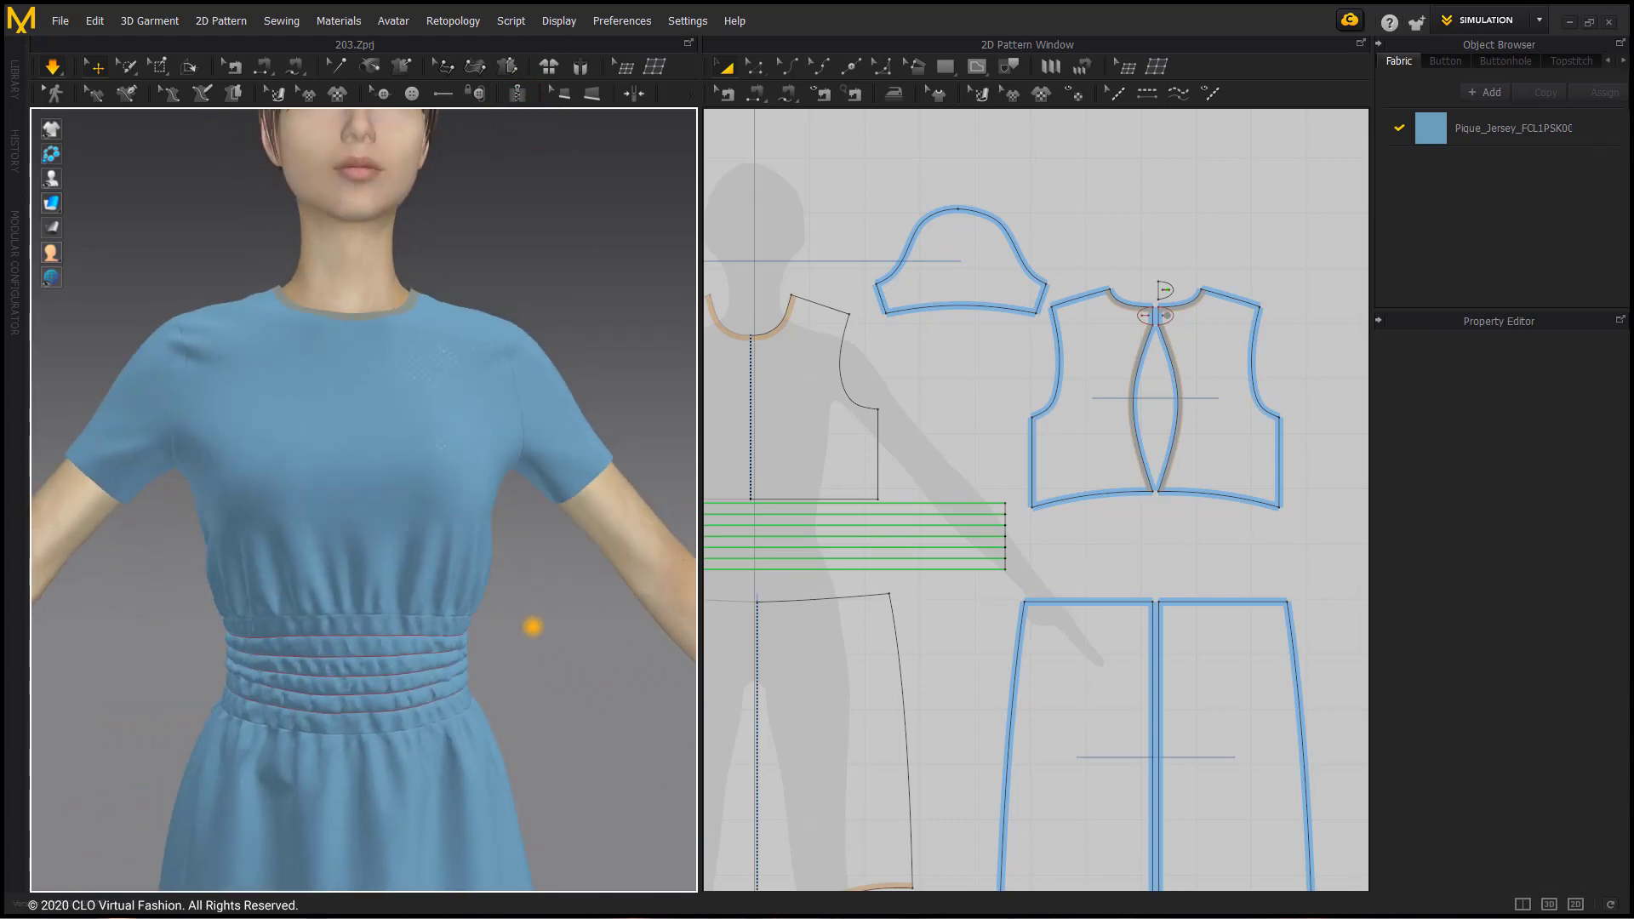
pyautogui.scroll(-4, 533, 626)
pyautogui.moveTo(503, 554); pyautogui.dragTo(503, 514, button='middle')
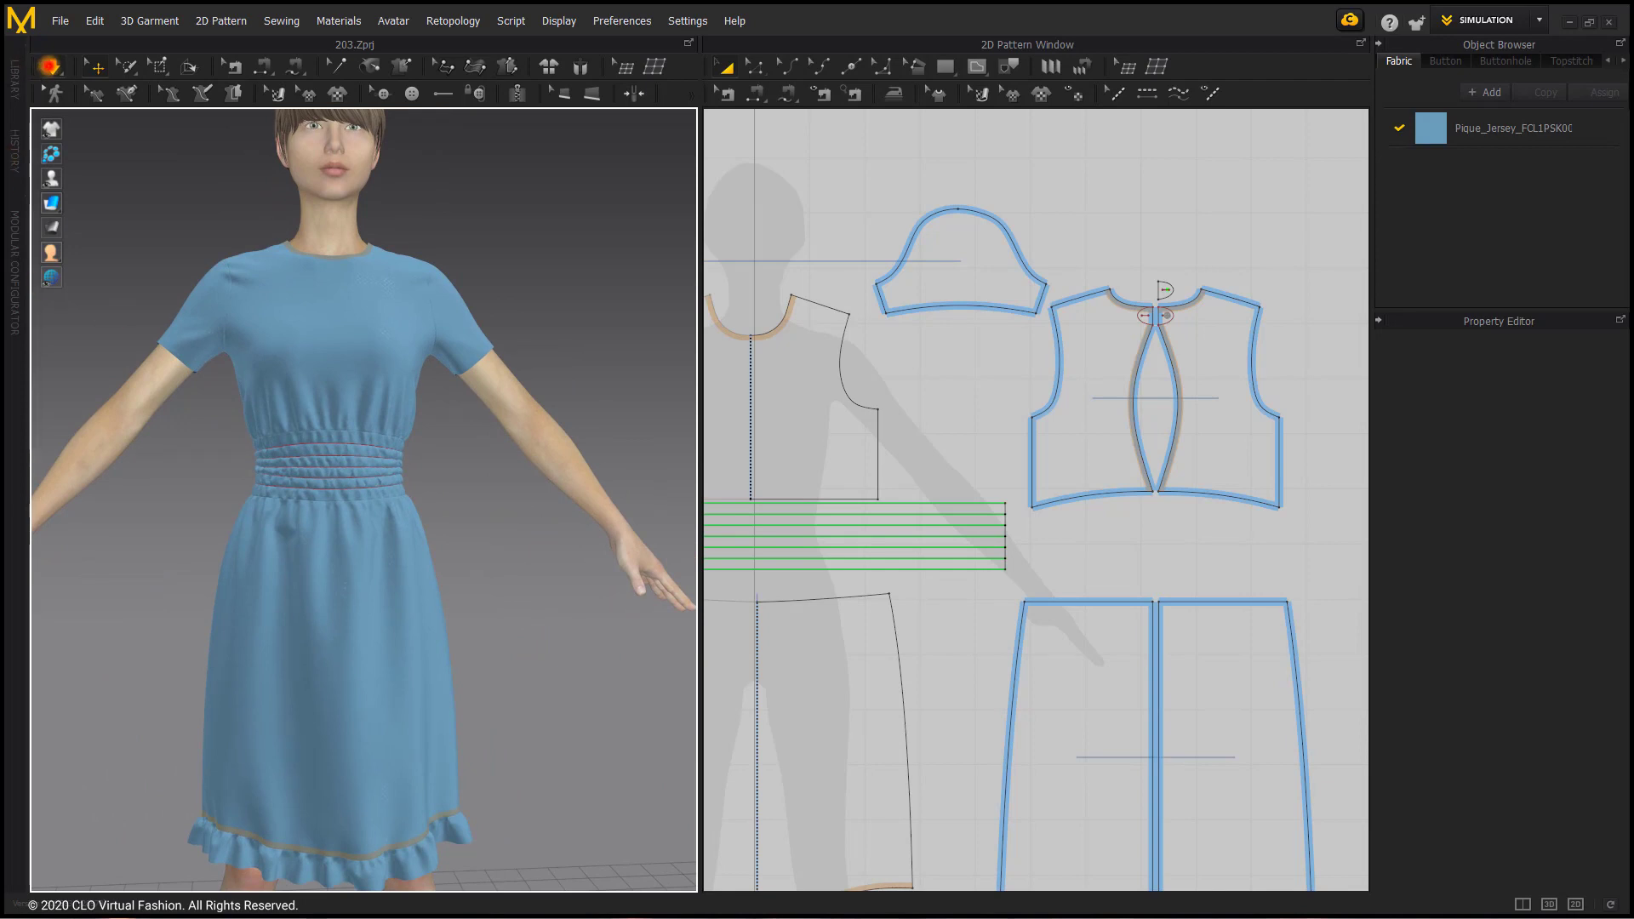
# Step: Stop the simulation and save the dress as a garment file named Shirred Dress in the Basic Garment > Finished Garments folder
pyautogui.click(52, 67)
pyautogui.click(58, 20)
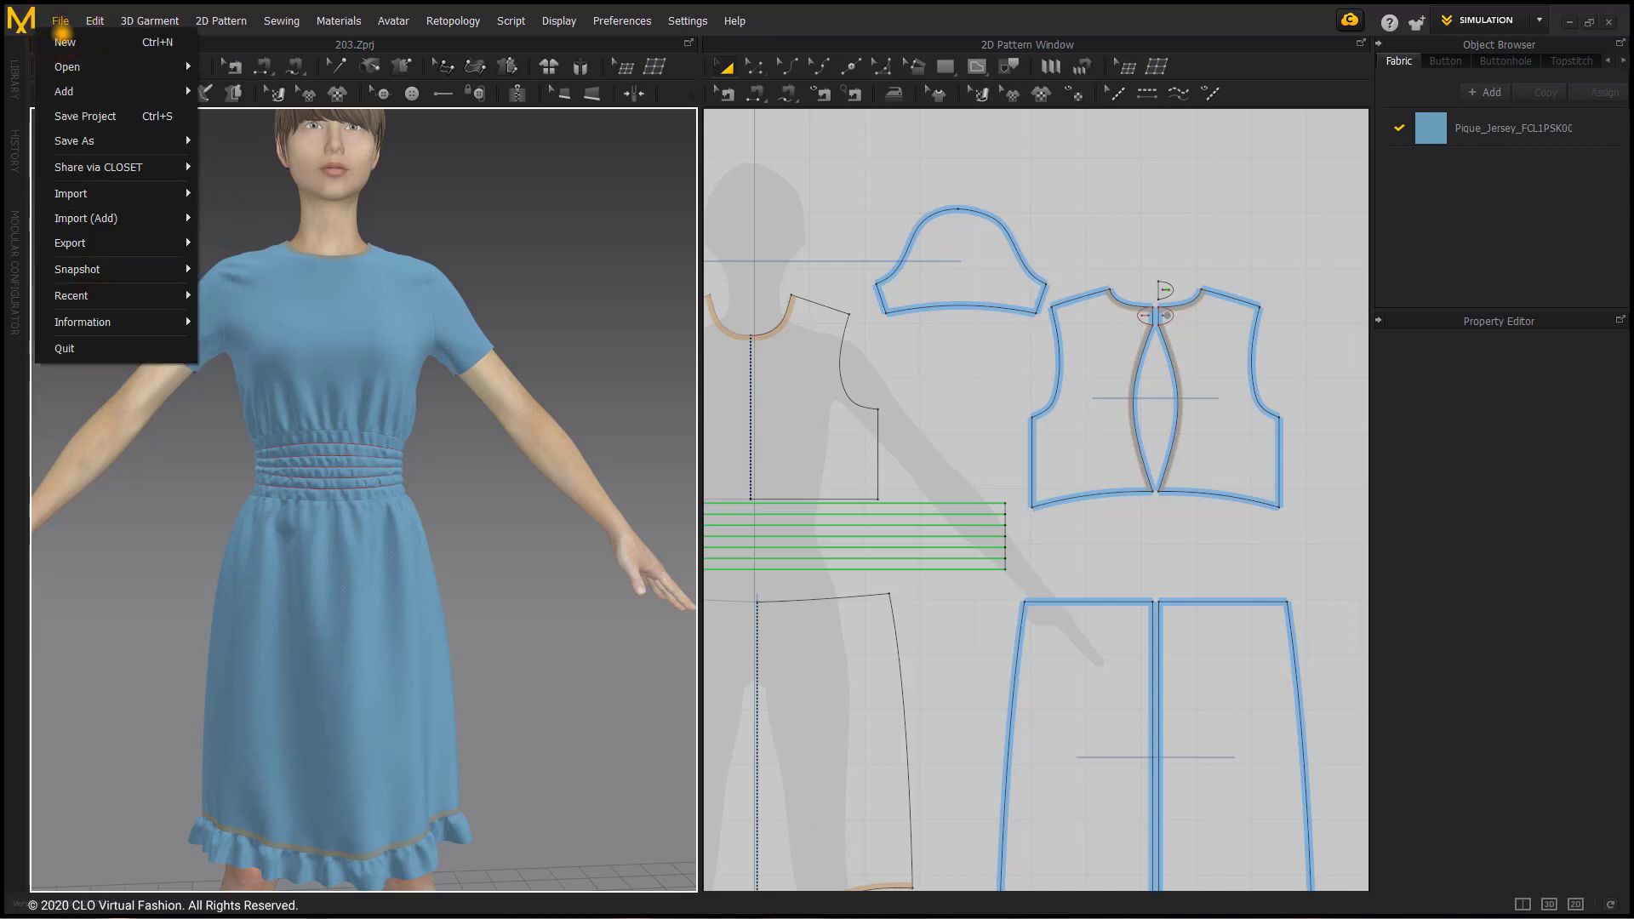
pyautogui.moveTo(74, 140)
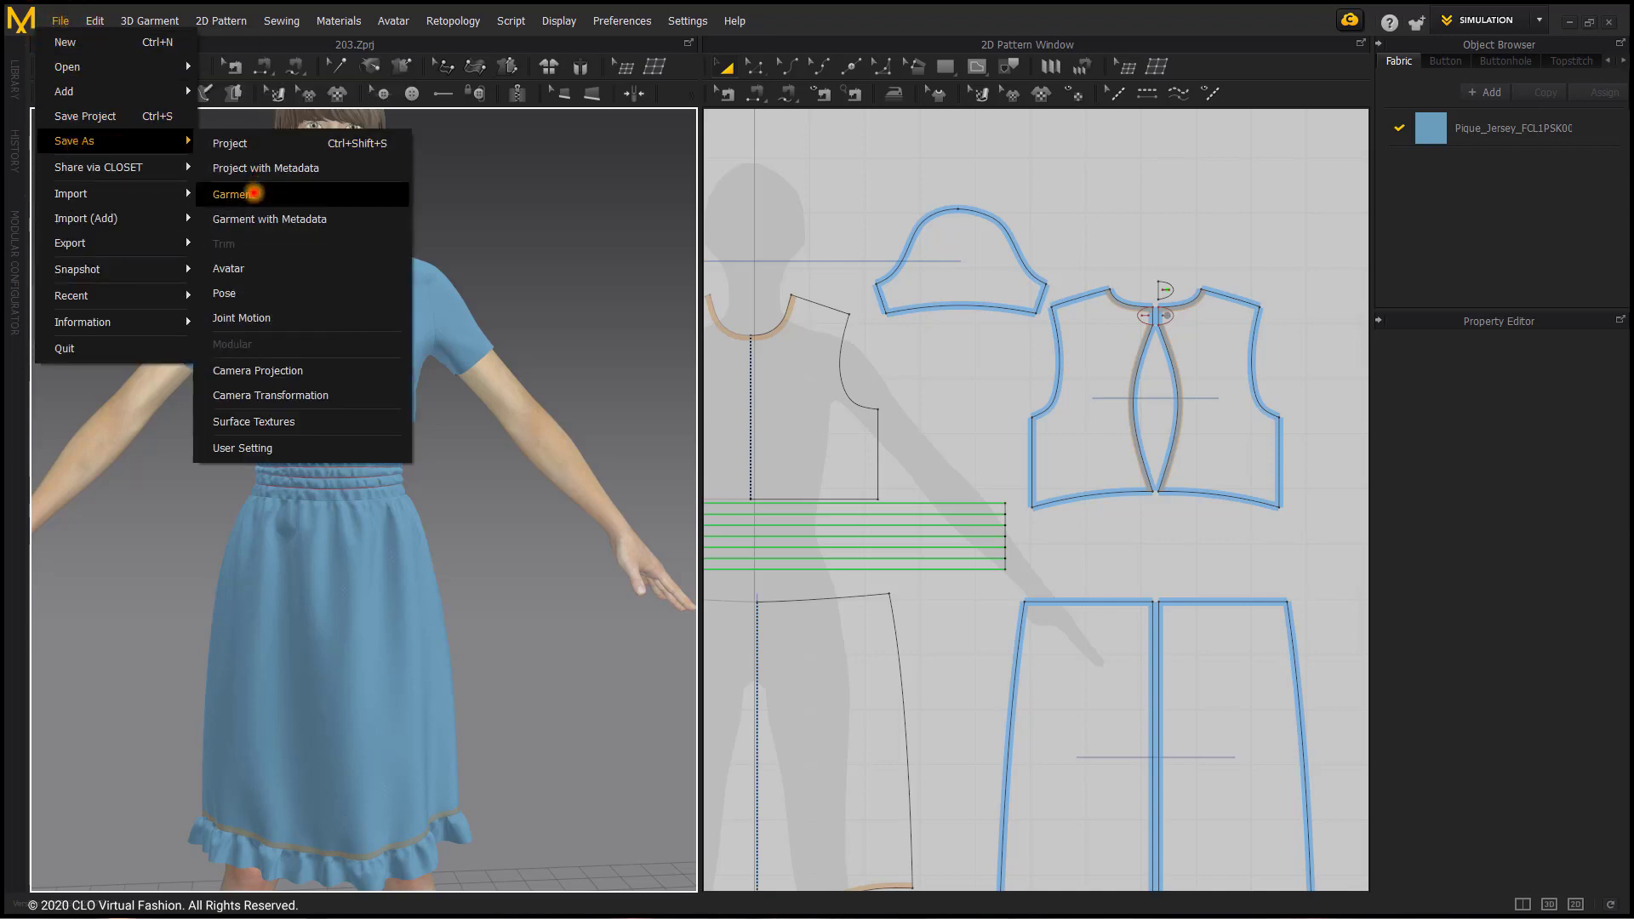
pyautogui.click(253, 192)
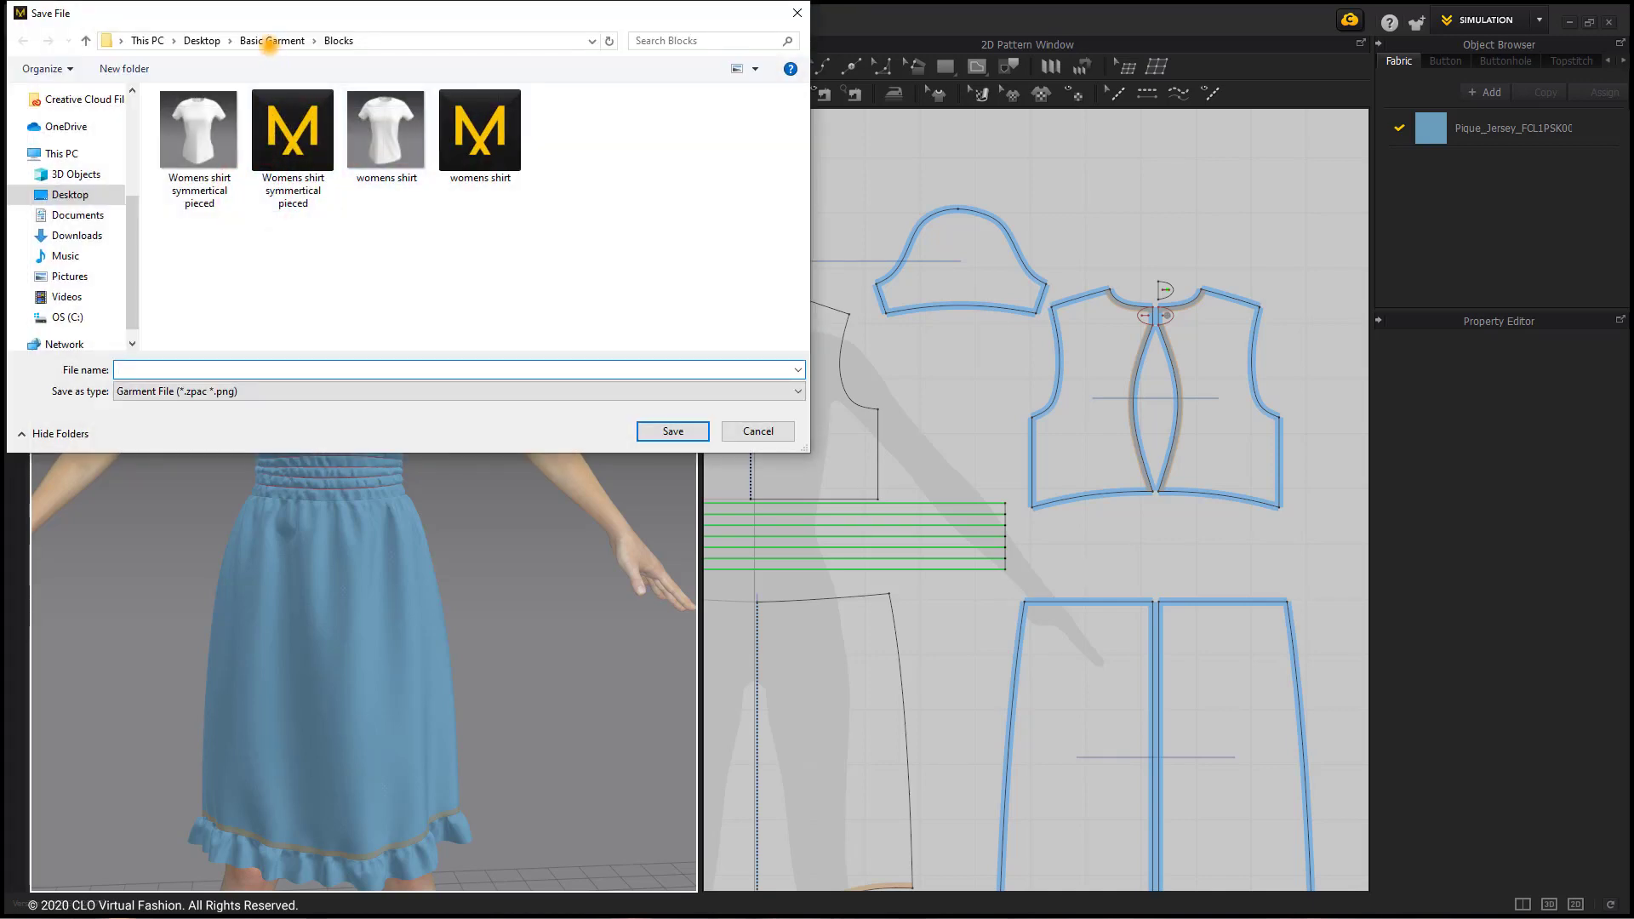
pyautogui.click(270, 42)
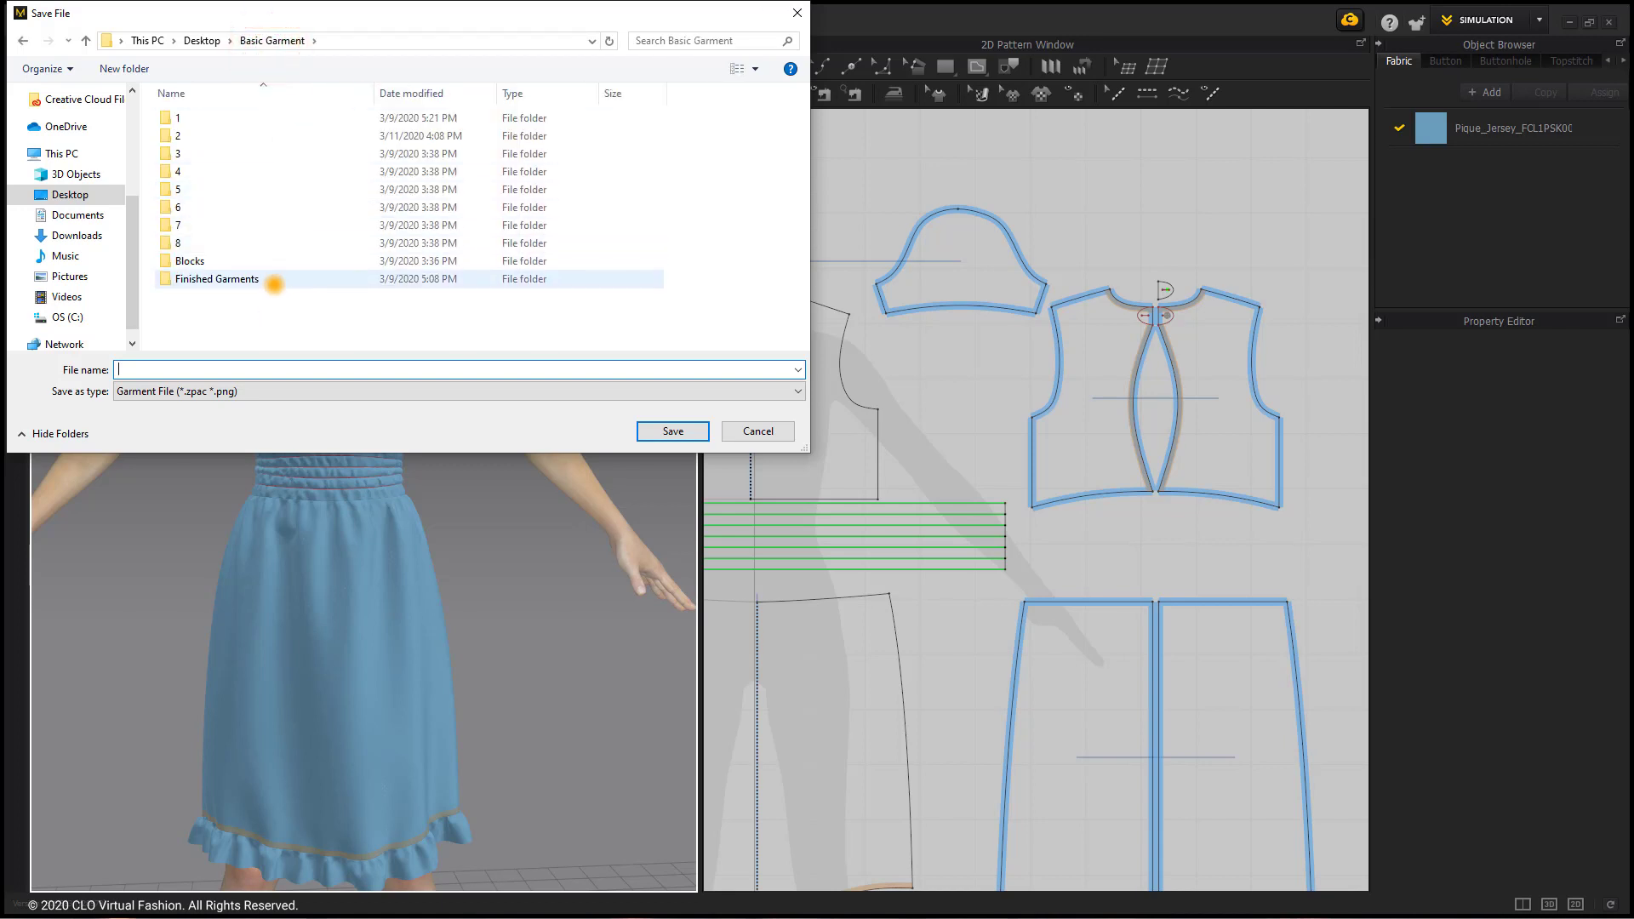
pyautogui.doubleClick(274, 281)
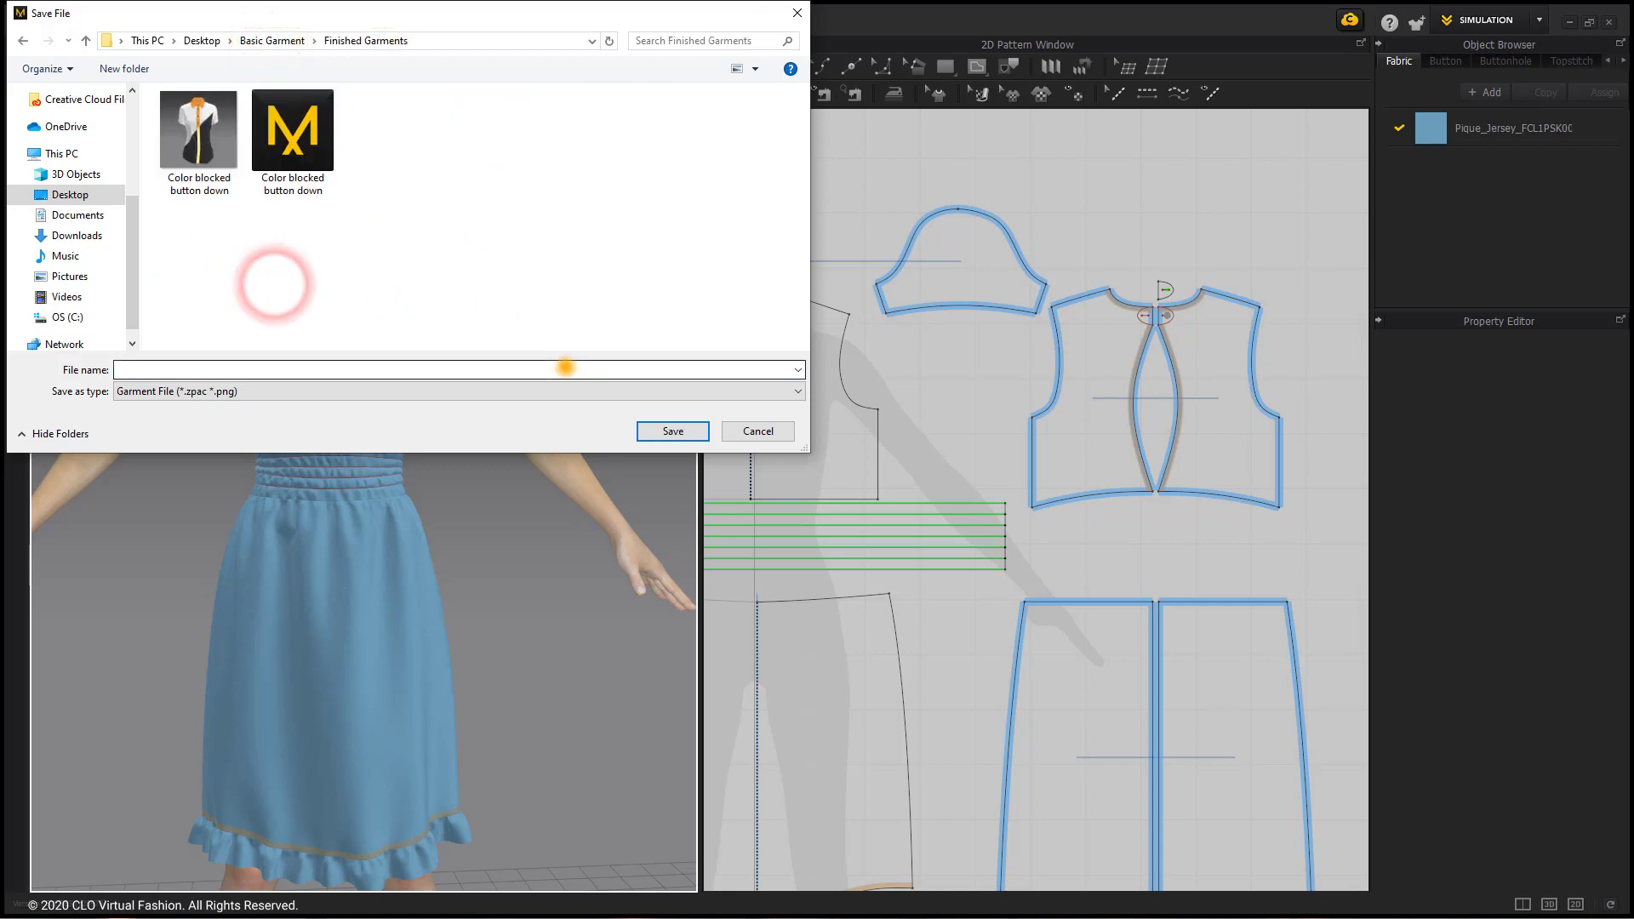
pyautogui.click(566, 367)
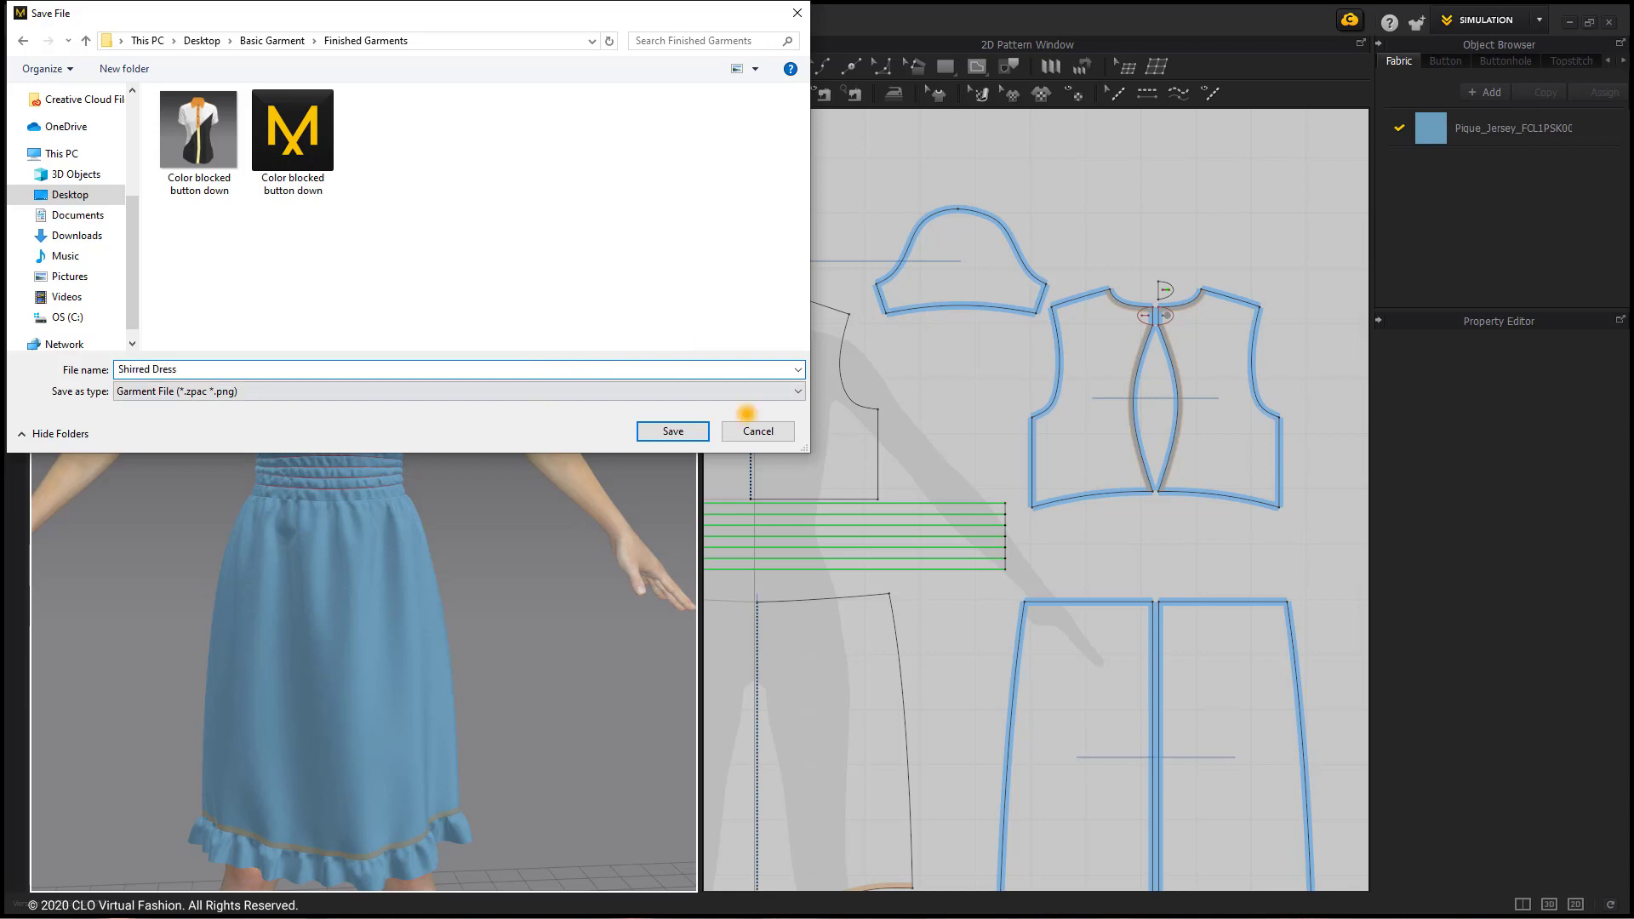
pyautogui.click(656, 430)
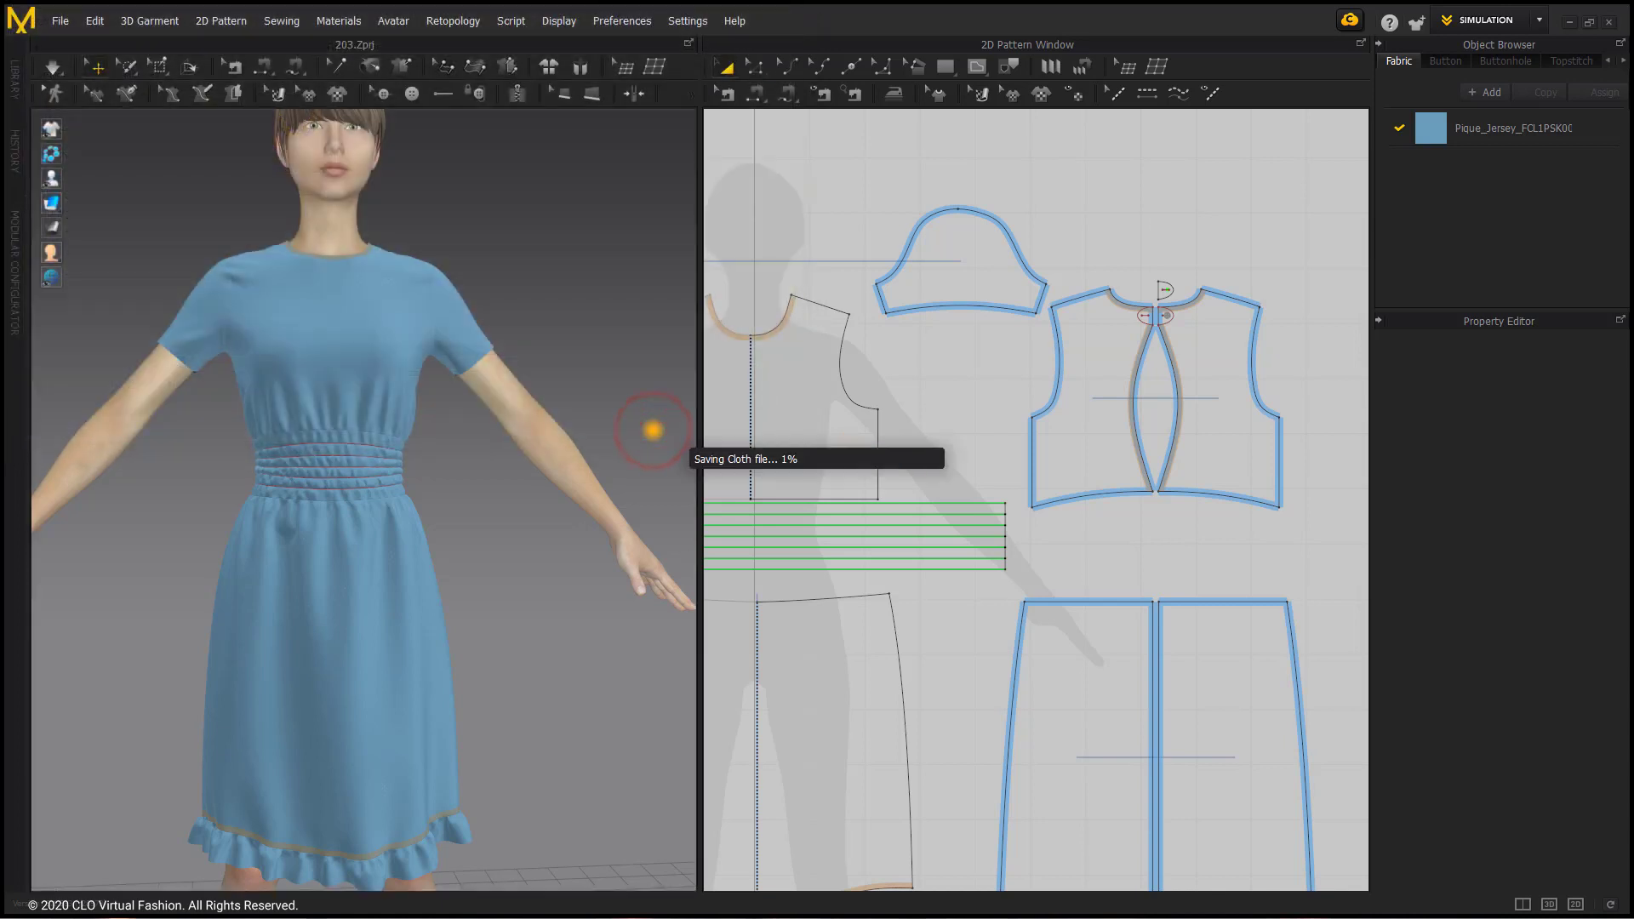